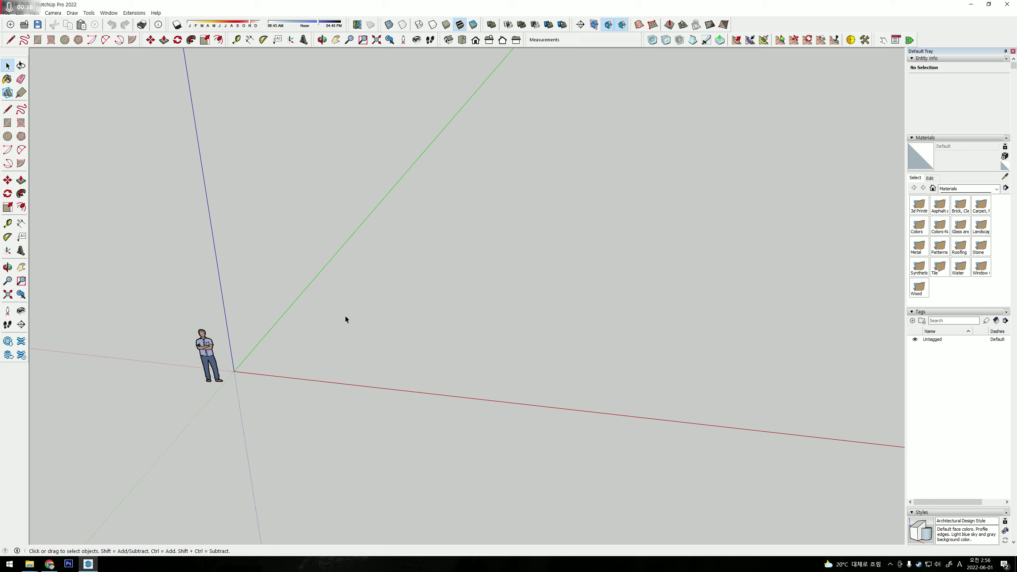
# Draw a large rectangle on the ground and push it up 310 mm into a thin floor slab.
pyautogui.moveTo(301, 302); pyautogui.dragTo(301, 318, button='middle')
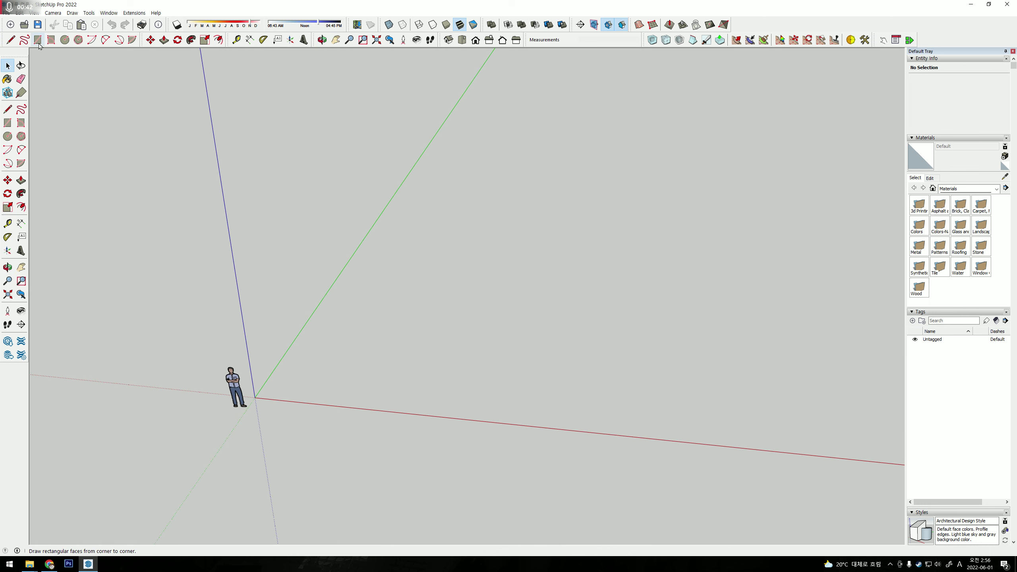
pyautogui.press('r')
pyautogui.click(290, 387)
pyautogui.click(681, 219)
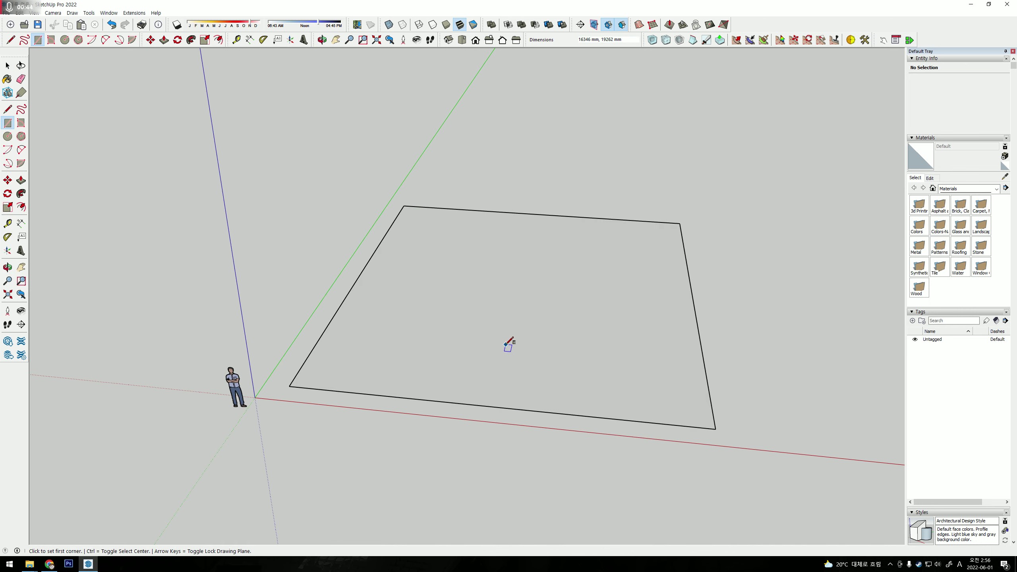
pyautogui.press('p')
pyautogui.click(499, 358)
pyautogui.scroll(2, 500, 355)
pyautogui.press('space')
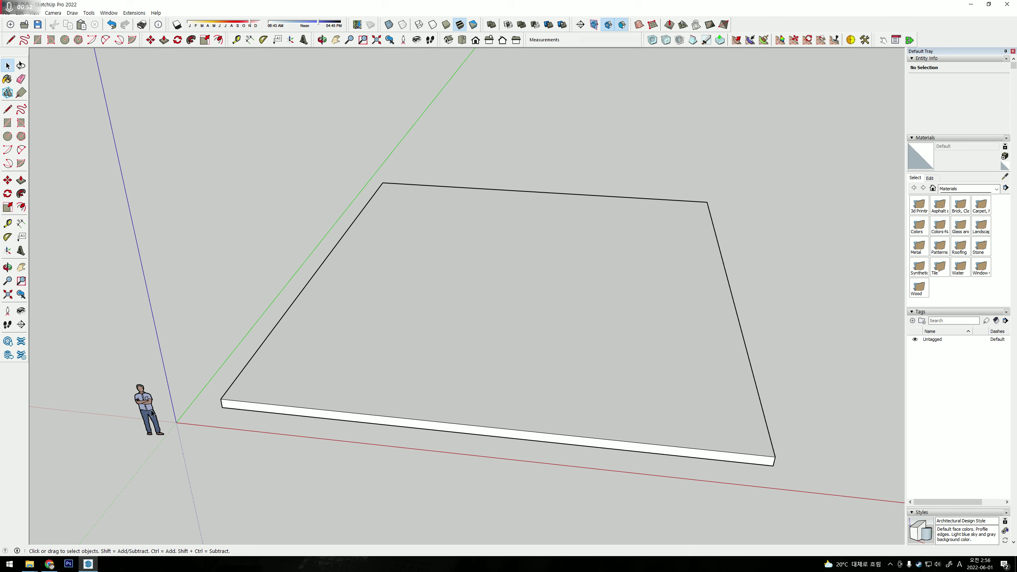
pyautogui.click(156, 408)
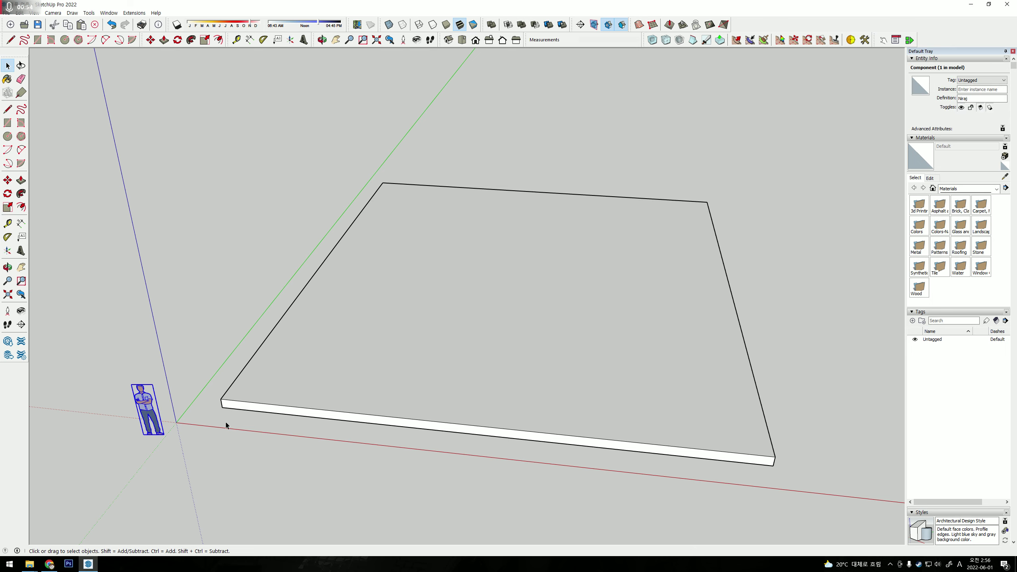
# Move the scale figure up onto the top of the slab.
pyautogui.scroll(3, 175, 430)
pyautogui.scroll(1, 389, 352)
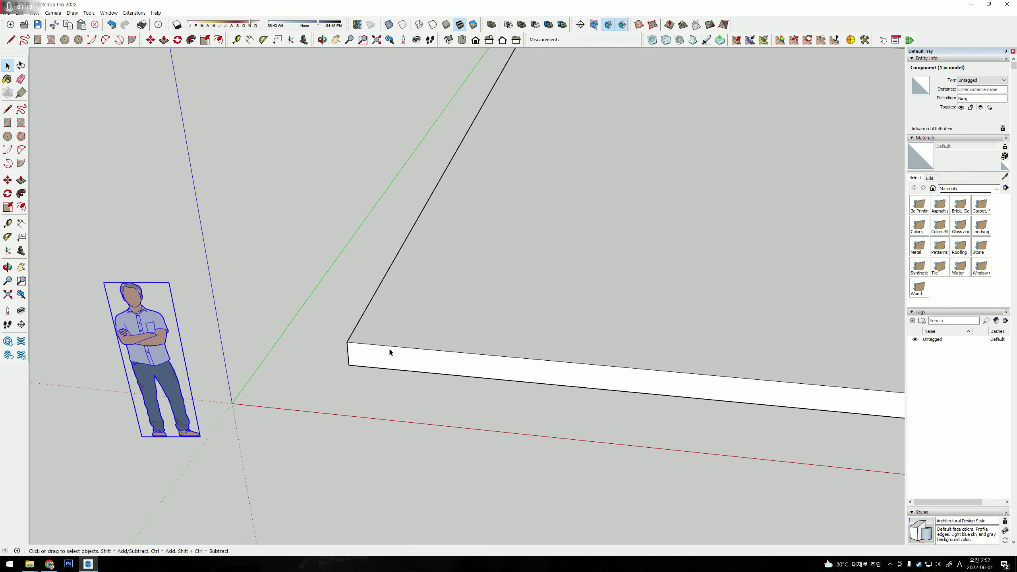
pyautogui.press('m')
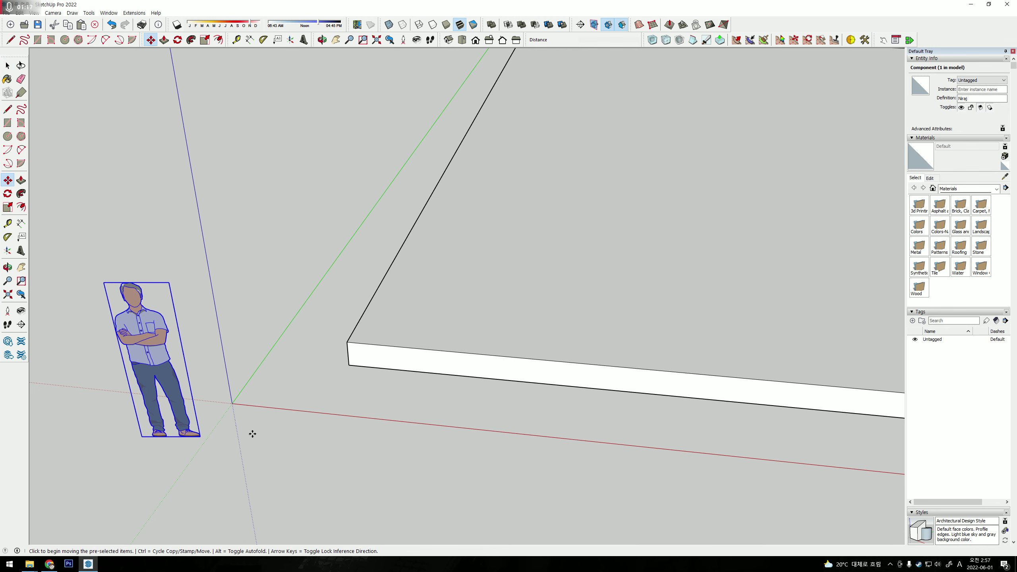
pyautogui.moveTo(274, 447); pyautogui.dragTo(209, 440, button='middle')
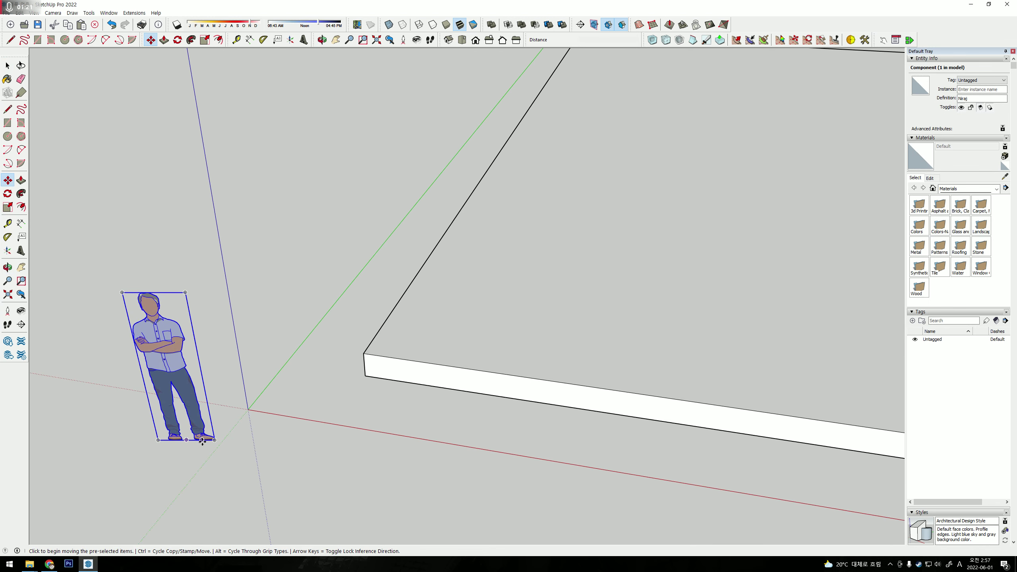
pyautogui.moveTo(209, 440); pyautogui.dragTo(601, 266)
pyautogui.moveTo(601, 265); pyautogui.dragTo(555, 350, button='middle')
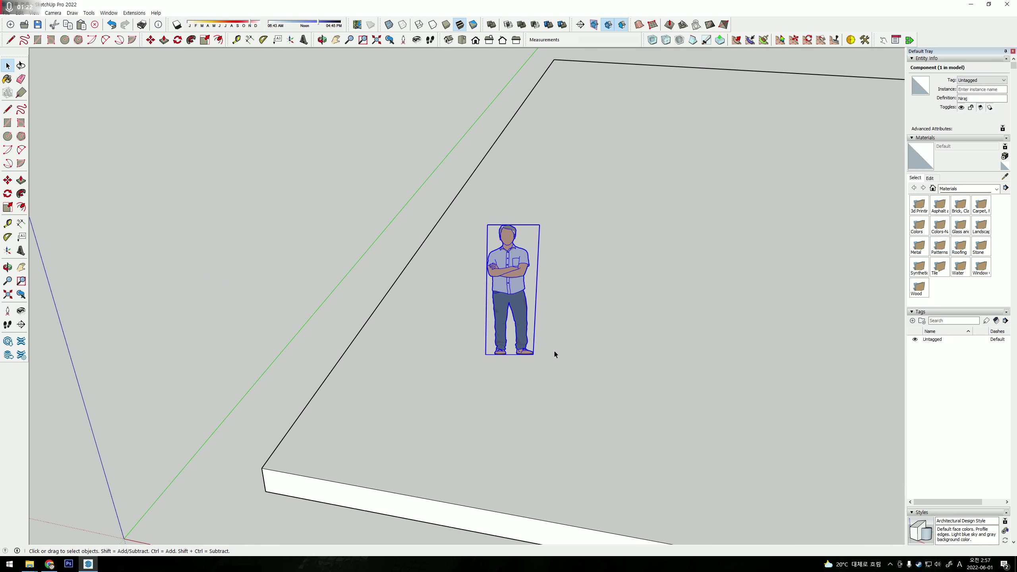
pyautogui.scroll(3, 560, 245)
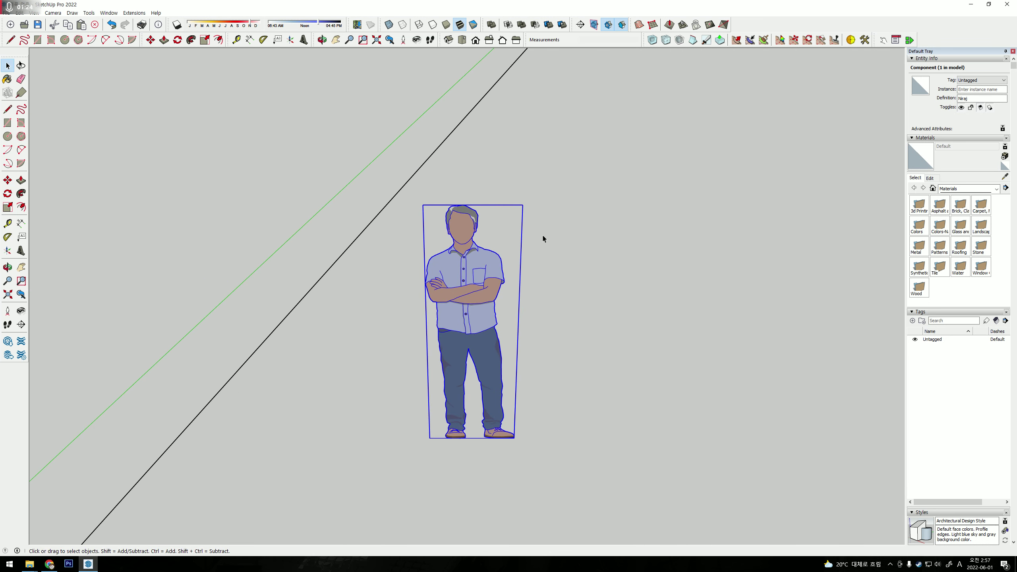
# Measure the scale figure from head to feet, about 1787 mm.
pyautogui.press('t')
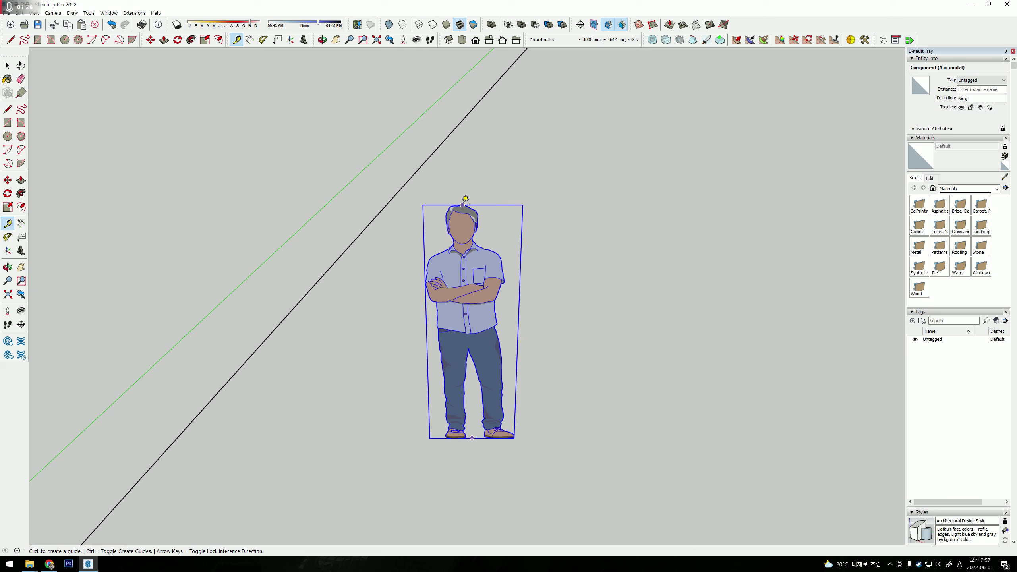
pyautogui.click(463, 204)
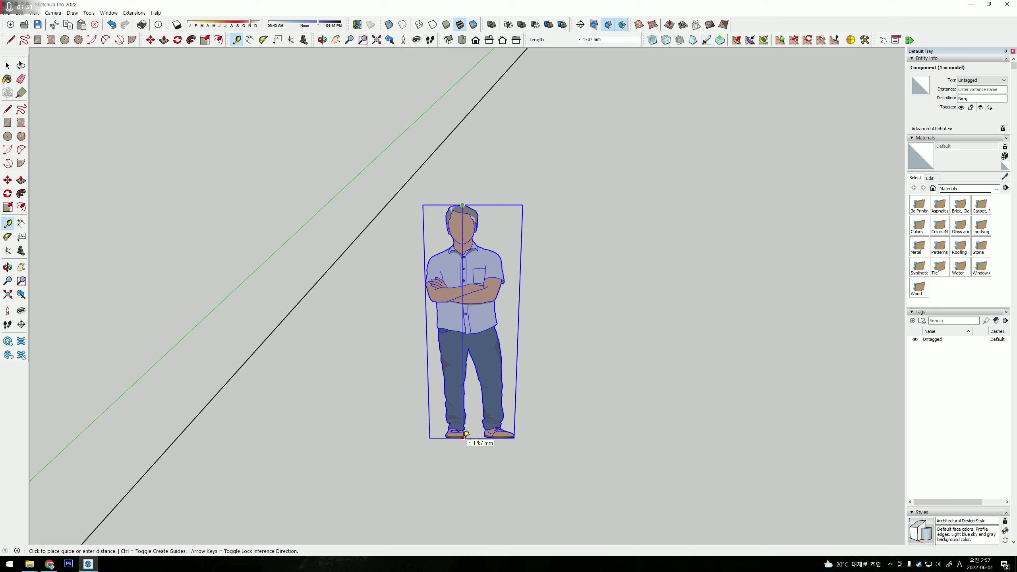
pyautogui.press('space')
pyautogui.moveTo(466, 434); pyautogui.dragTo(452, 336, button='middle')
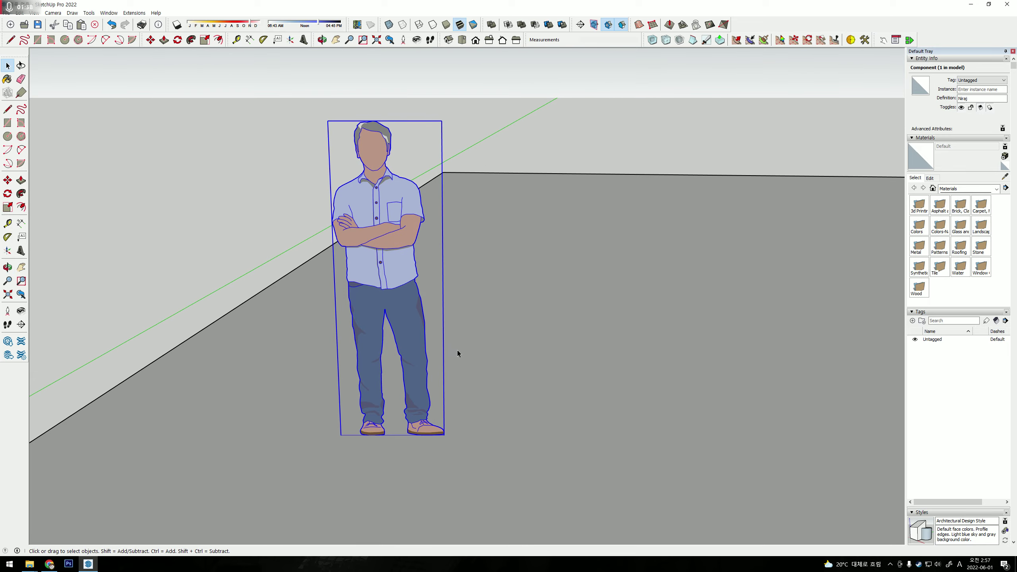
pyautogui.scroll(-2, 458, 349)
pyautogui.click(365, 219)
pyautogui.scroll(-3, 366, 221)
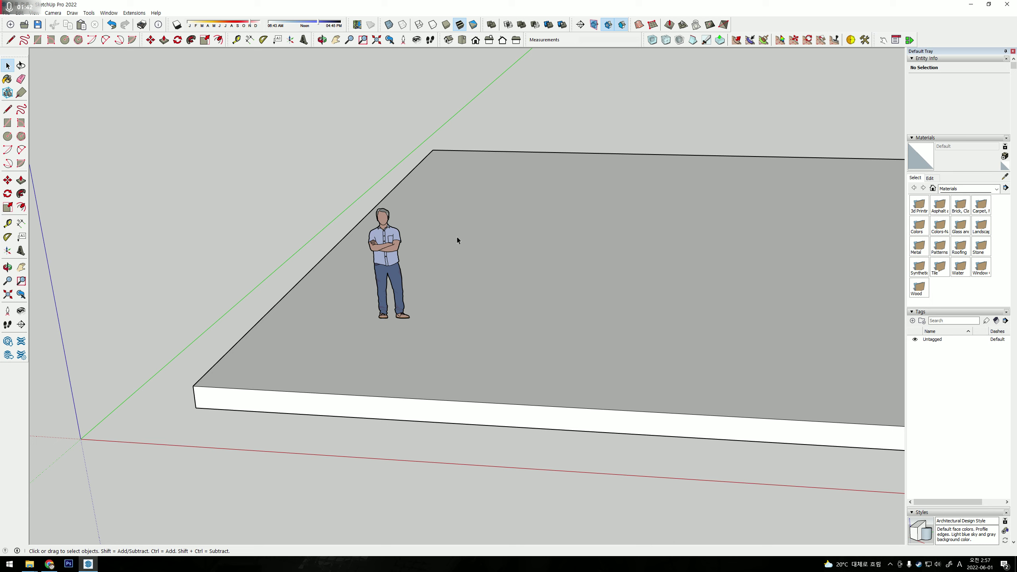
# Draw a long thin rectangle on the slab and push it up 1438 mm into a low wall.
pyautogui.click(37, 40)
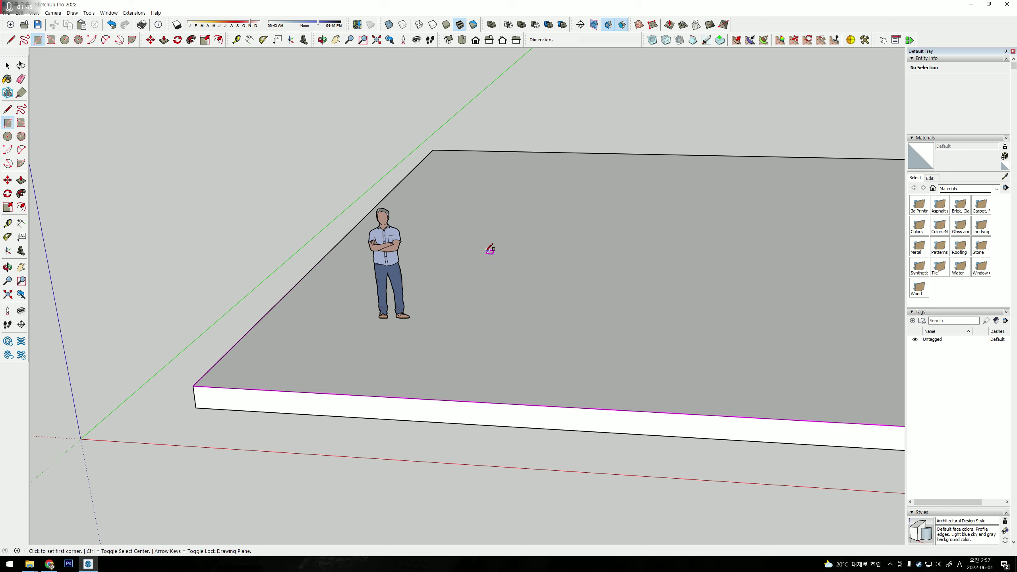
pyautogui.moveTo(488, 245)
pyautogui.mouseDown(button='middle')
pyautogui.moveTo(381, 336)
pyautogui.moveTo(429, 366)
pyautogui.mouseUp(button='middle')
pyautogui.click(312, 334)
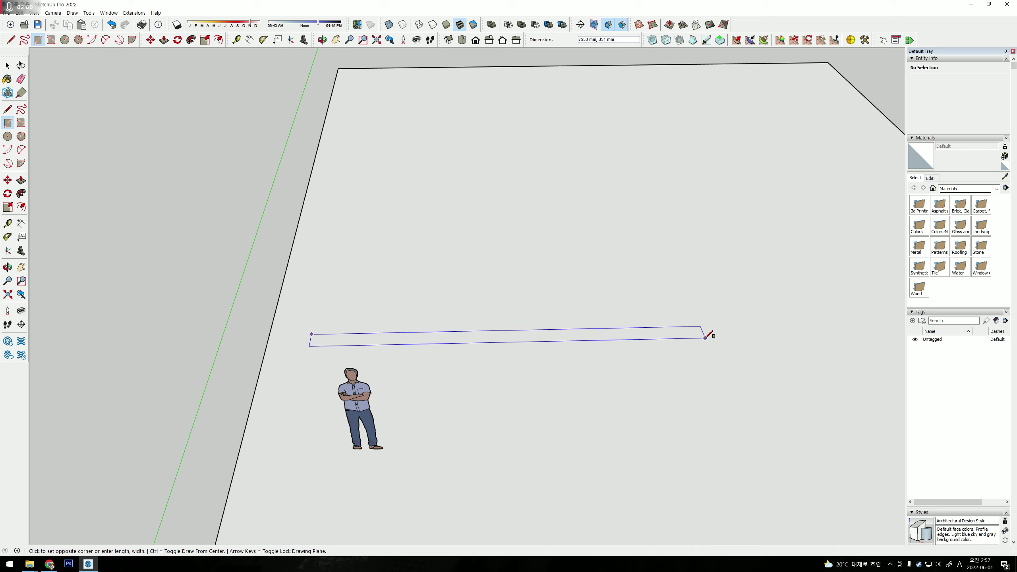
pyautogui.click(705, 337)
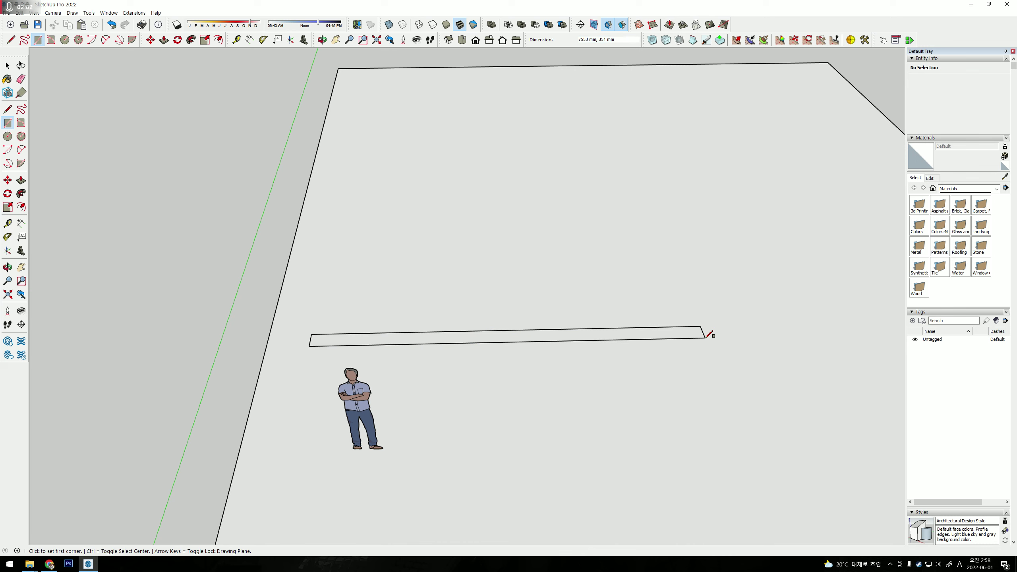
pyautogui.press('p')
pyautogui.click(548, 339)
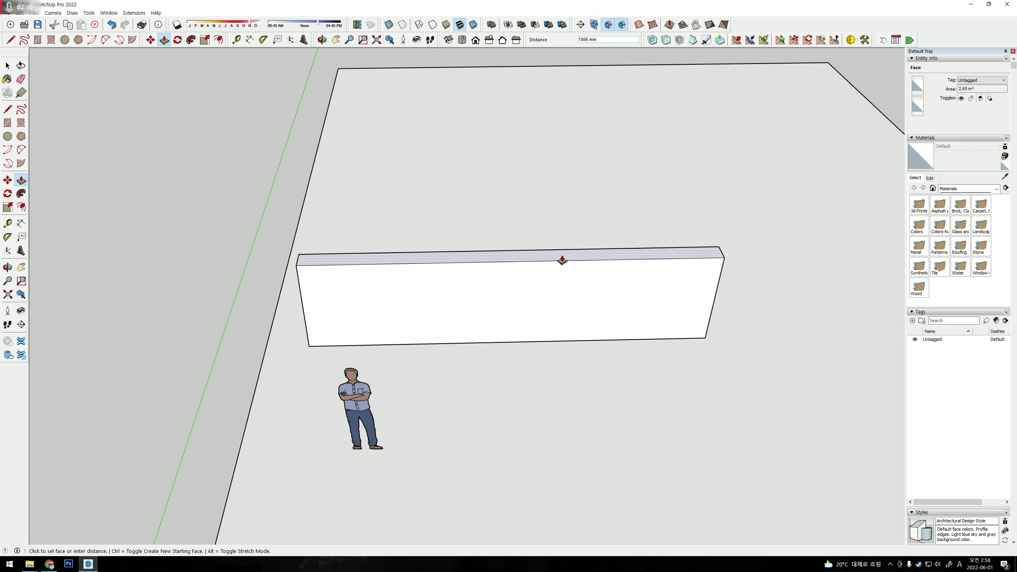
pyautogui.click(565, 329)
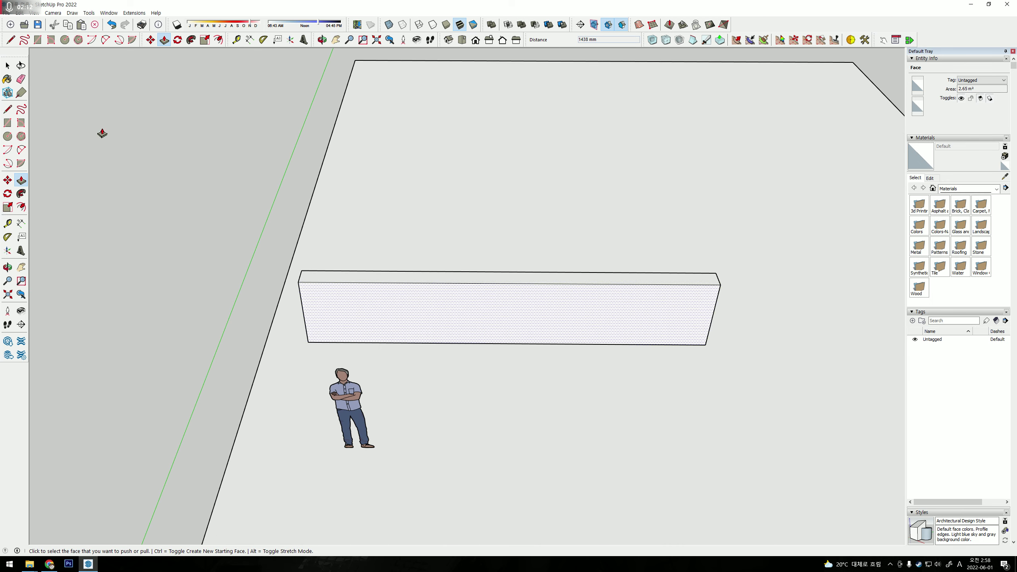
pyautogui.press('space')
pyautogui.press('r')
pyautogui.scroll(3, 409, 325)
# Draw a 279 × 99 mm rectangle on the slab and push it up 70 mm.
pyautogui.scroll(3, 416, 361)
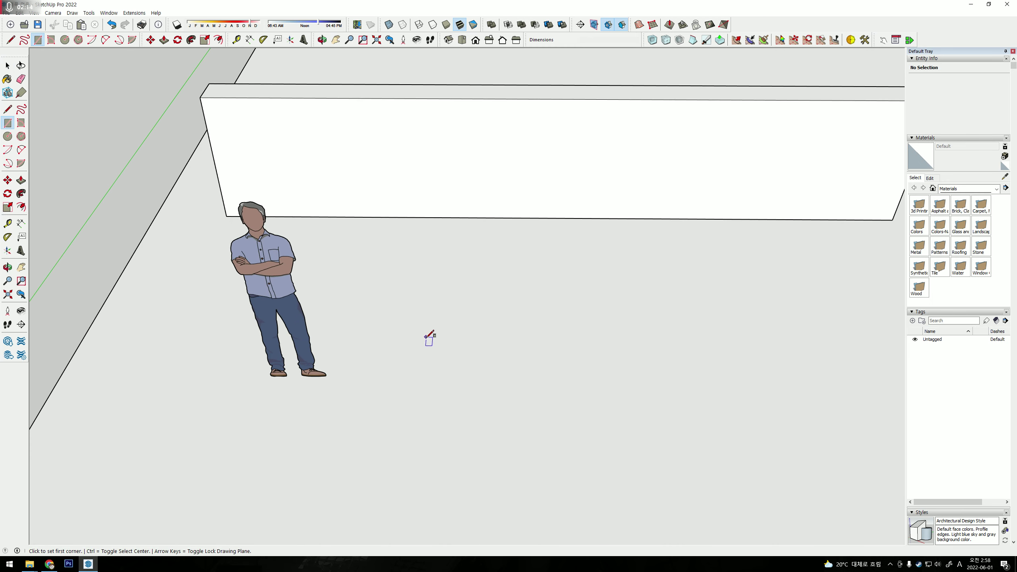
pyautogui.click(395, 333)
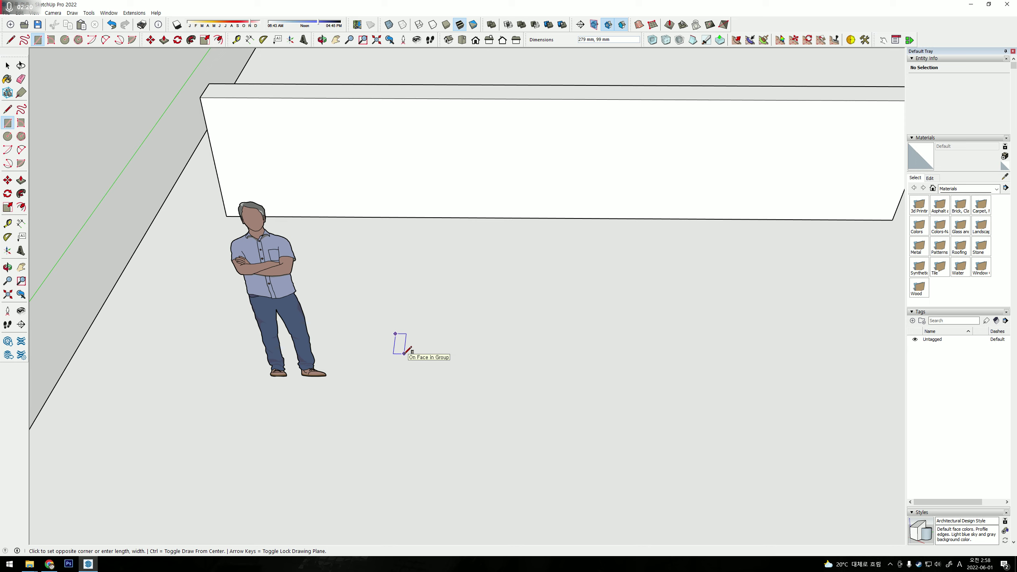
pyautogui.click(405, 353)
pyautogui.press('p')
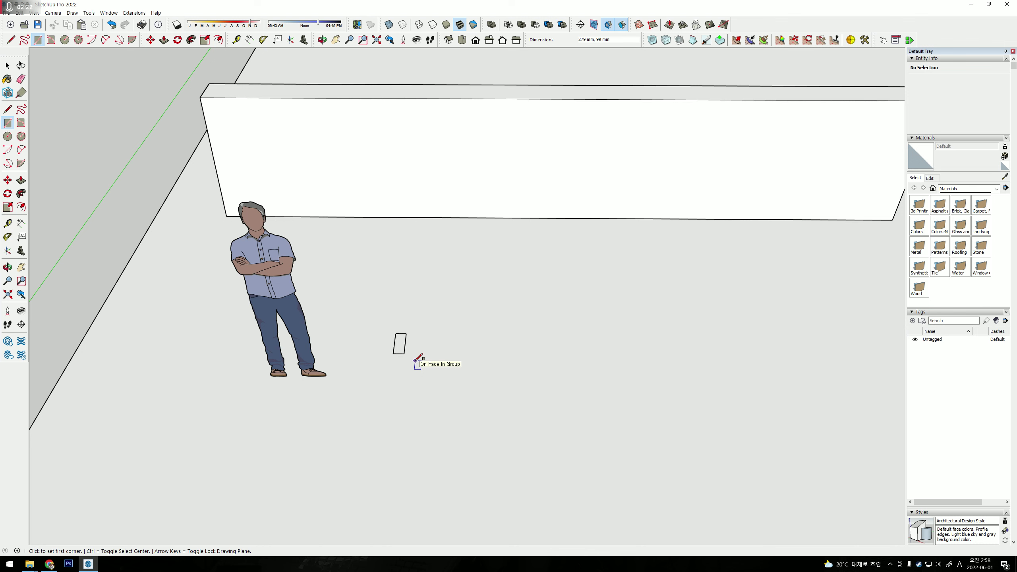
pyautogui.scroll(2, 410, 351)
pyautogui.scroll(2, 410, 351)
pyautogui.click(393, 346)
pyautogui.click(415, 359)
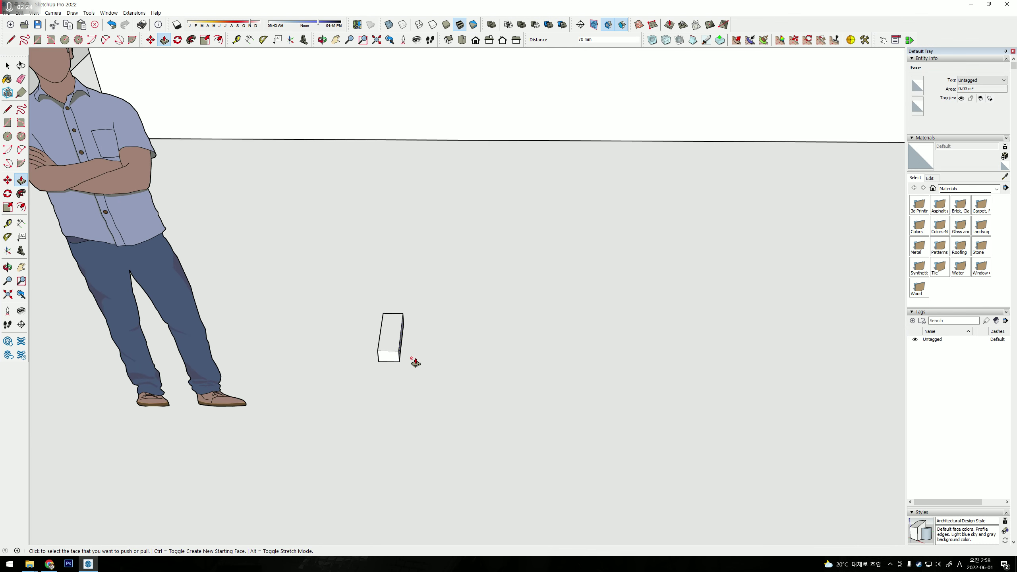
# Lengthen the small block by pulling out its left end face, then select all its geometry.
pyautogui.scroll(2, 387, 352)
pyautogui.click(387, 352)
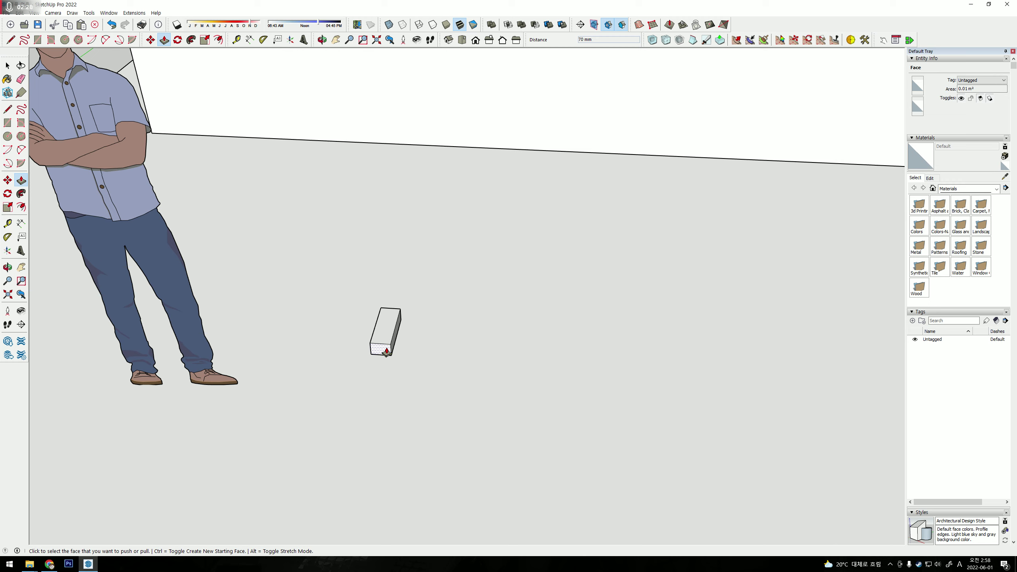
pyautogui.press('Escape')
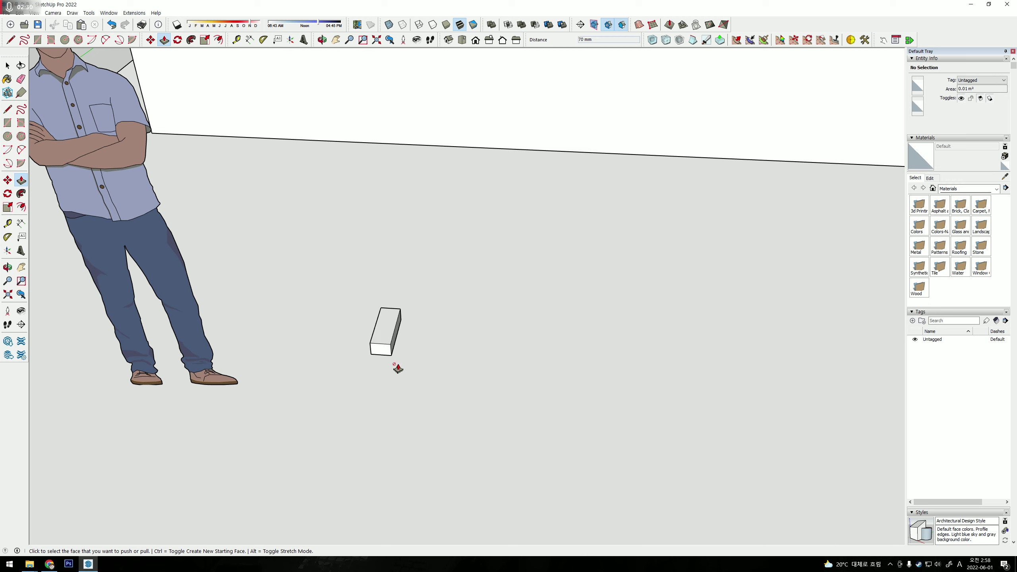
pyautogui.press('t')
pyautogui.scroll(2, 384, 344)
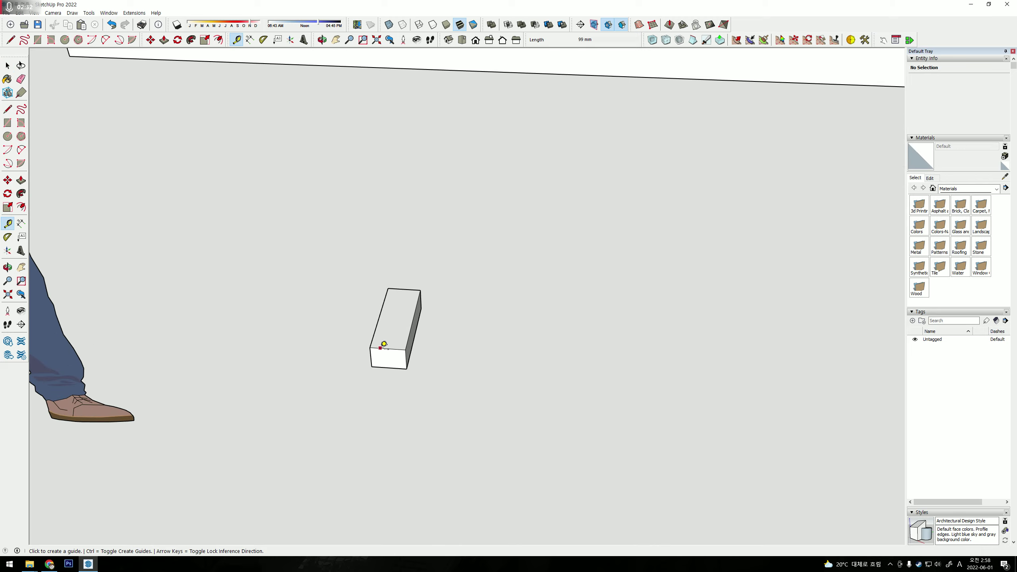
pyautogui.click(378, 348)
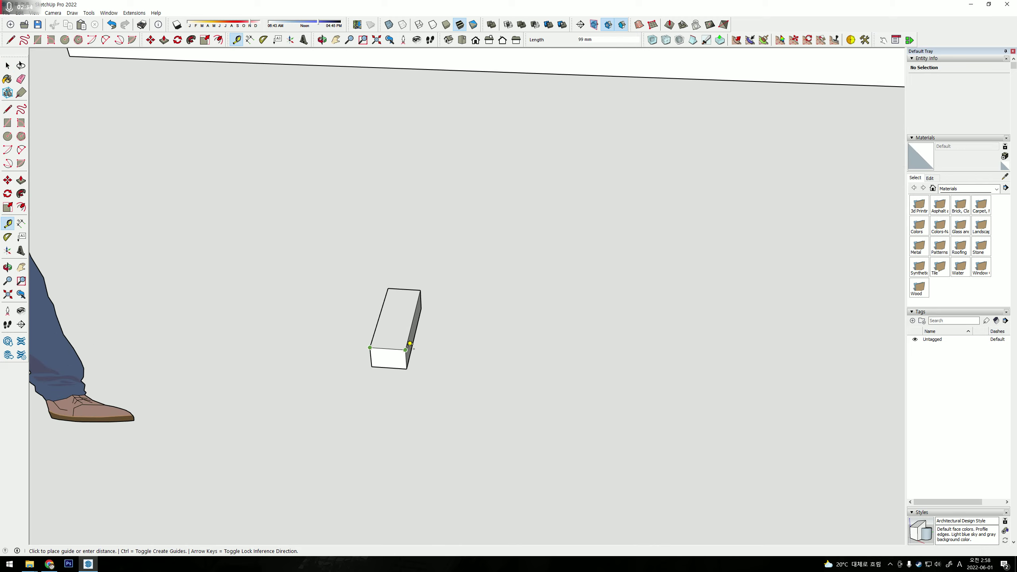
pyautogui.press('o')
pyautogui.moveTo(431, 313)
pyautogui.mouseDown()
pyautogui.moveTo(188, 352)
pyautogui.moveTo(391, 280)
pyautogui.moveTo(356, 305)
pyautogui.mouseUp()
pyautogui.press('space')
pyautogui.click(354, 308)
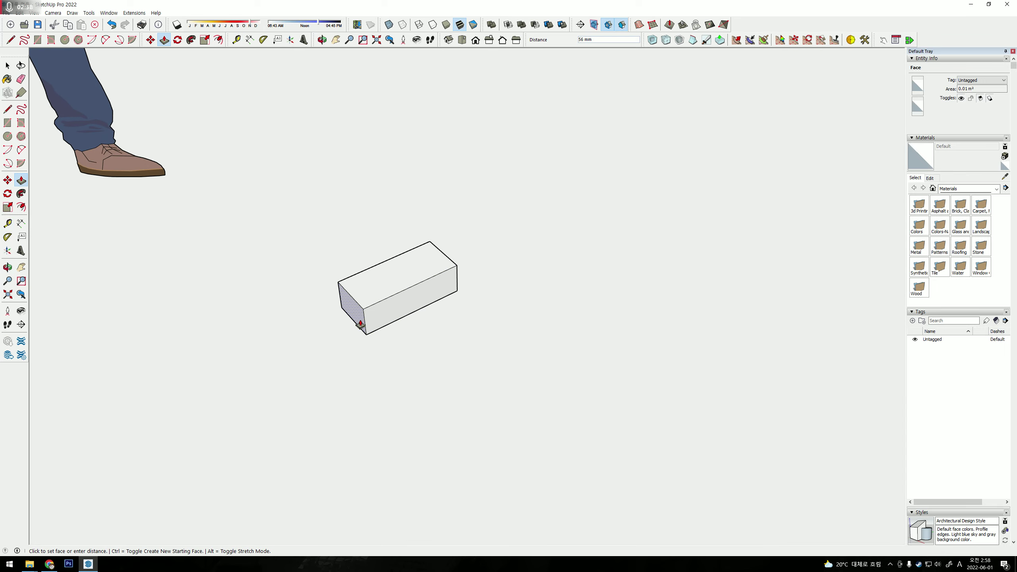
pyautogui.tripleClick(391, 275)
# Make the block a group and Ctrl-copy it beside the original.
pyautogui.rightClick(392, 275)
pyautogui.click(416, 344)
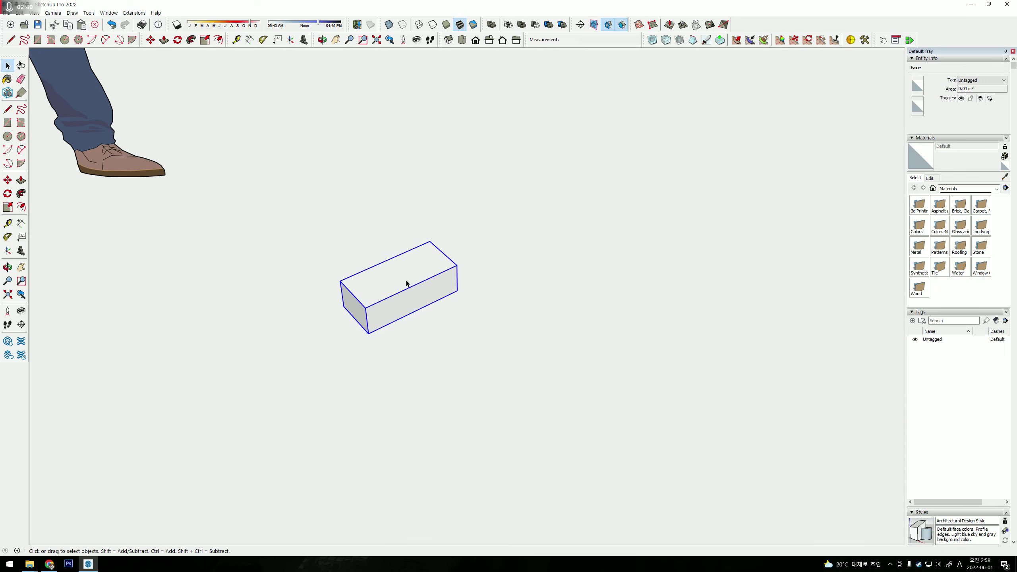
pyautogui.press('m')
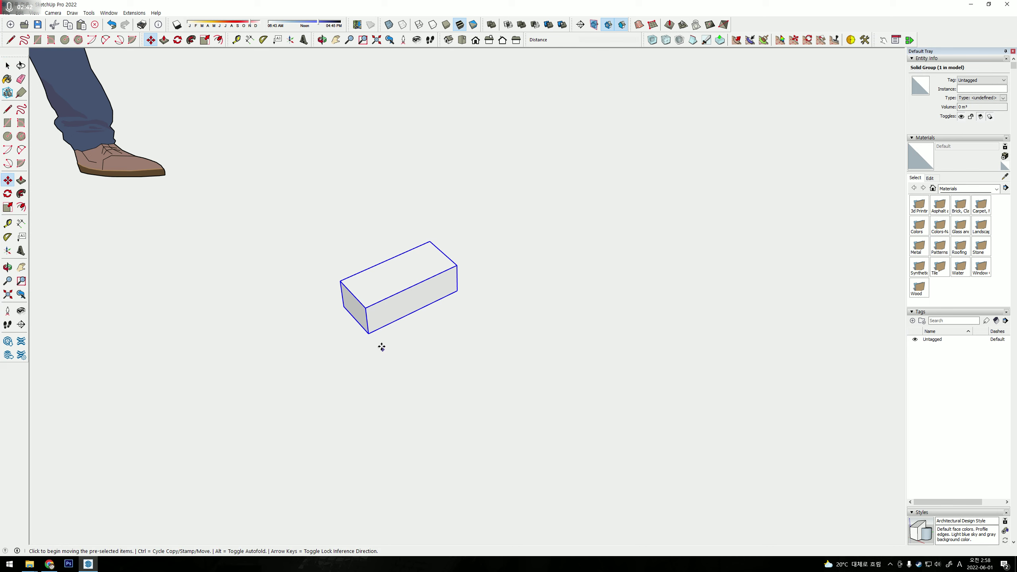
pyautogui.click(457, 292)
pyautogui.press('ctrl')
pyautogui.click(363, 335)
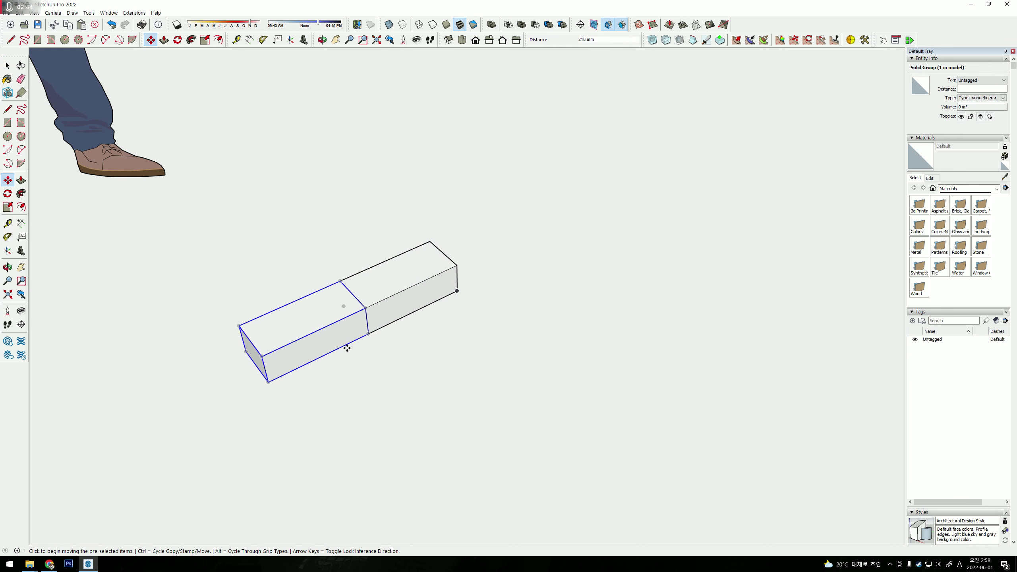
# Set the copy on top of the bar and measure the wall's 1438 mm height.
pyautogui.click(320, 357)
pyautogui.click(366, 308)
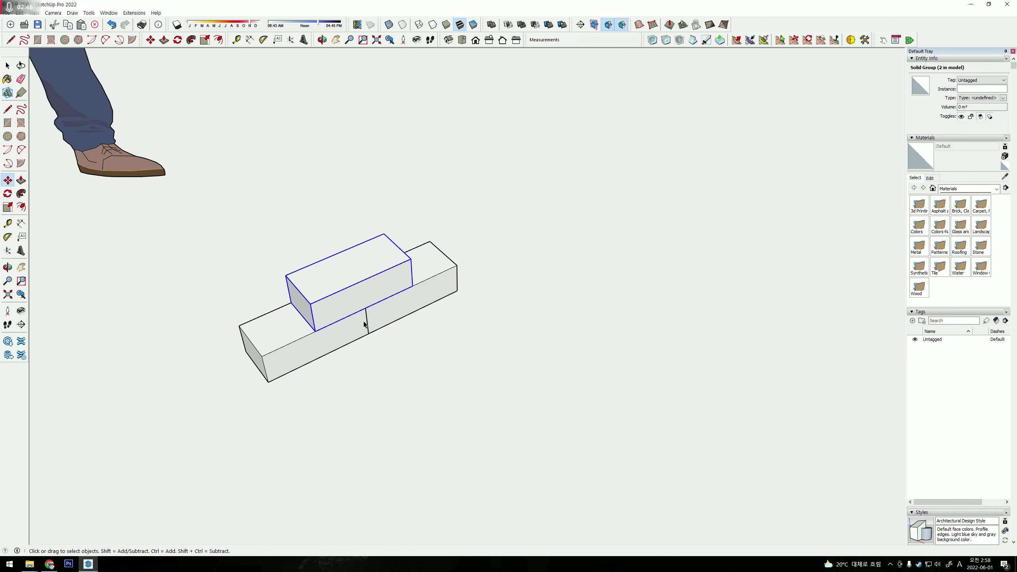
pyautogui.press('space')
pyautogui.scroll(2, 360, 303)
pyautogui.press('t')
pyautogui.click(532, 300)
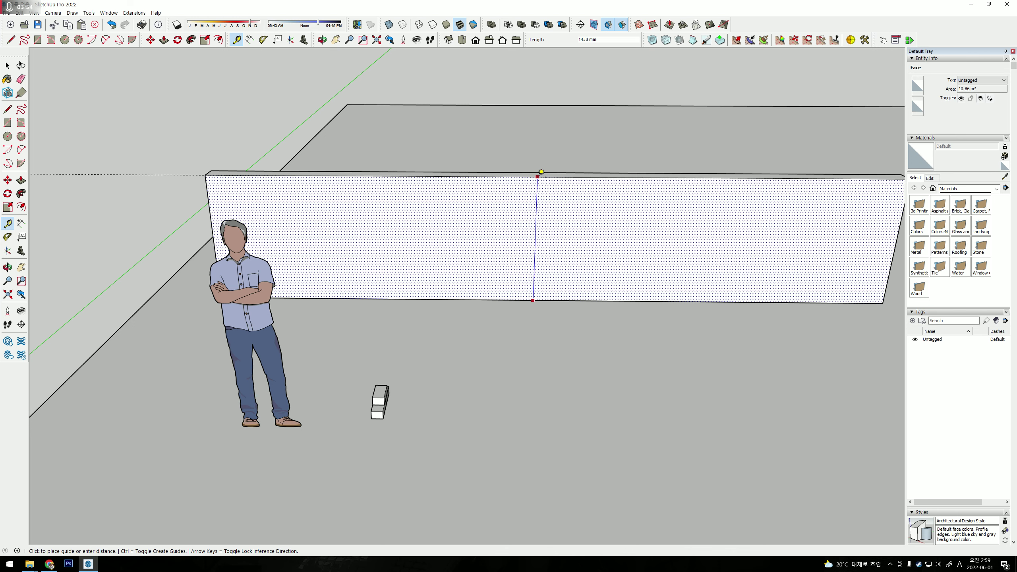
# Draw a 1914 × 671 mm rectangle in front of the wall and push it up into a tall box.
pyautogui.press('space')
pyautogui.moveTo(296, 325); pyautogui.dragTo(312, 318, button='middle')
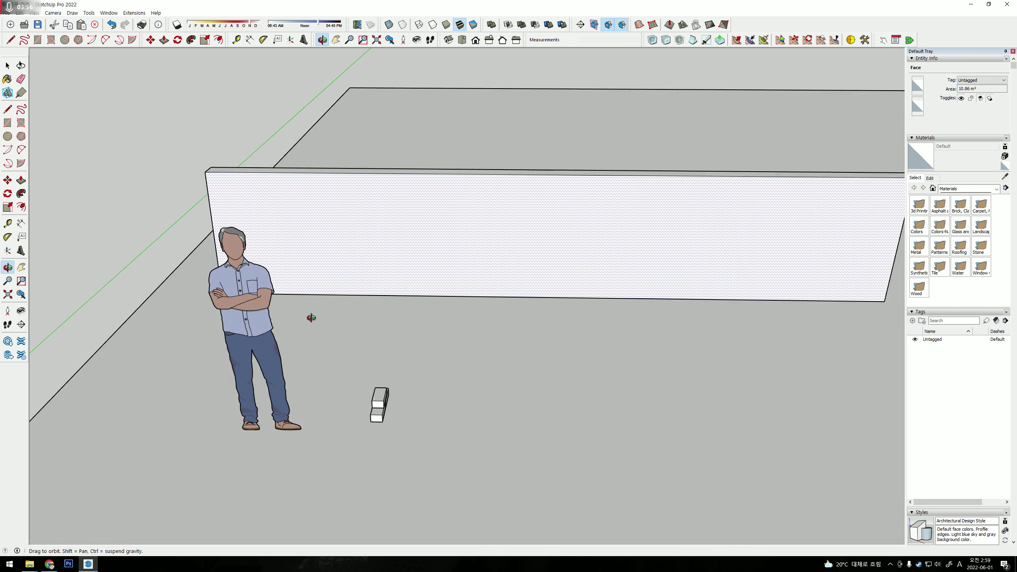
pyautogui.moveTo(311, 318); pyautogui.dragTo(249, 316)
pyautogui.press('r')
pyautogui.click(352, 307)
pyautogui.click(531, 365)
pyautogui.press('p')
pyautogui.press('o')
pyautogui.moveTo(437, 337)
pyautogui.mouseDown()
pyautogui.moveTo(577, 148)
pyautogui.moveTo(390, 197)
pyautogui.moveTo(429, 289)
pyautogui.moveTo(527, 314)
pyautogui.moveTo(521, 323)
pyautogui.mouseUp()
pyautogui.press('space')
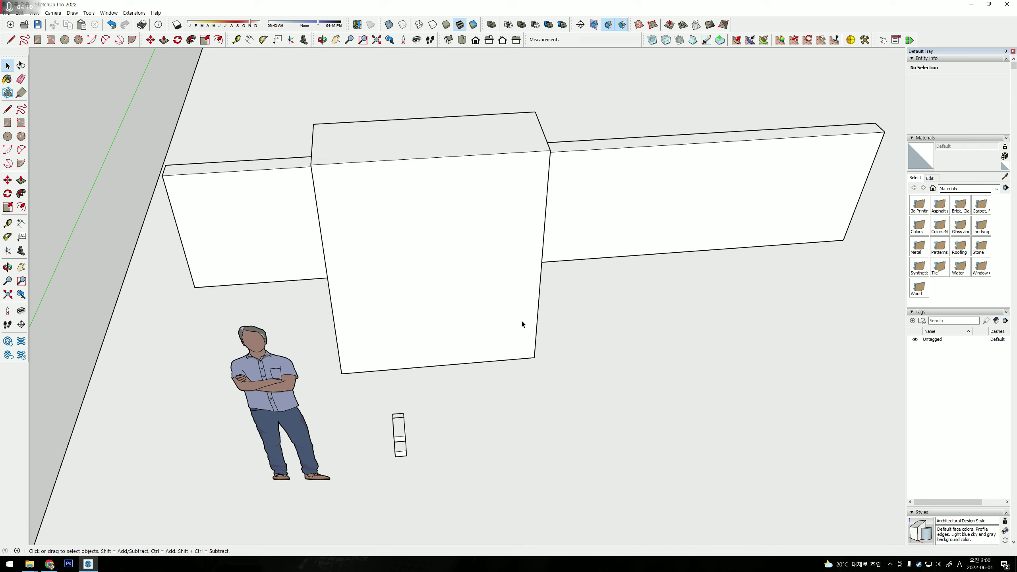
# Pull the big box's top face up to a much greater height.
pyautogui.moveTo(523, 325); pyautogui.dragTo(426, 311, button='middle')
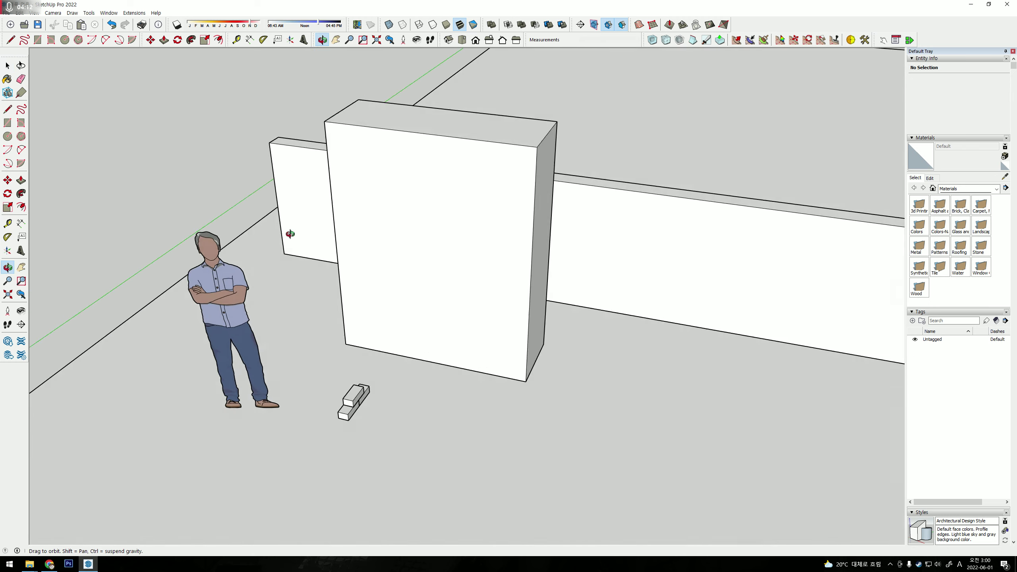
pyautogui.click(463, 209)
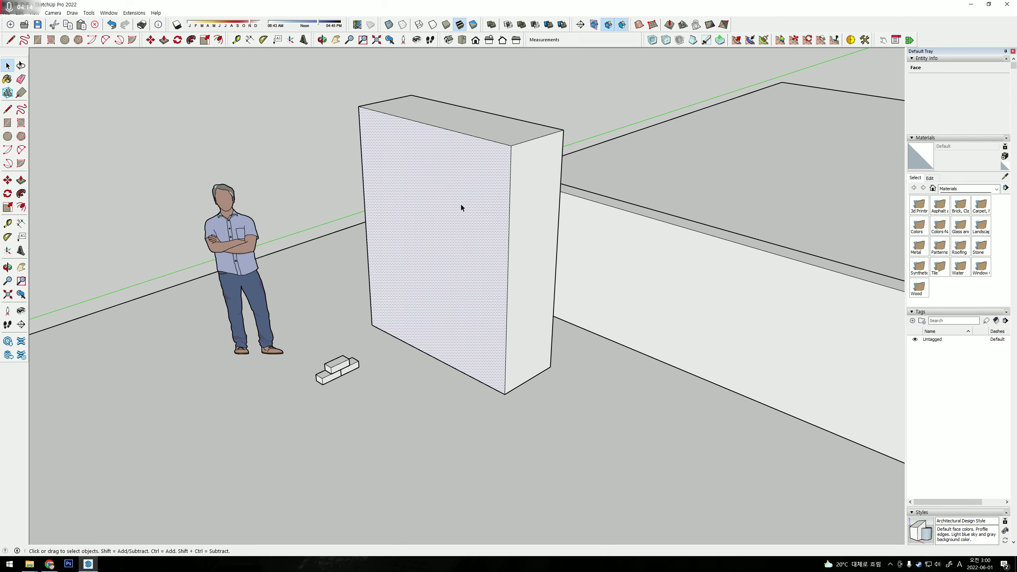
pyautogui.moveTo(461, 206)
pyautogui.mouseDown(button='middle')
pyautogui.moveTo(479, 229)
pyautogui.moveTo(511, 194)
pyautogui.mouseUp(button='middle')
pyautogui.press('p')
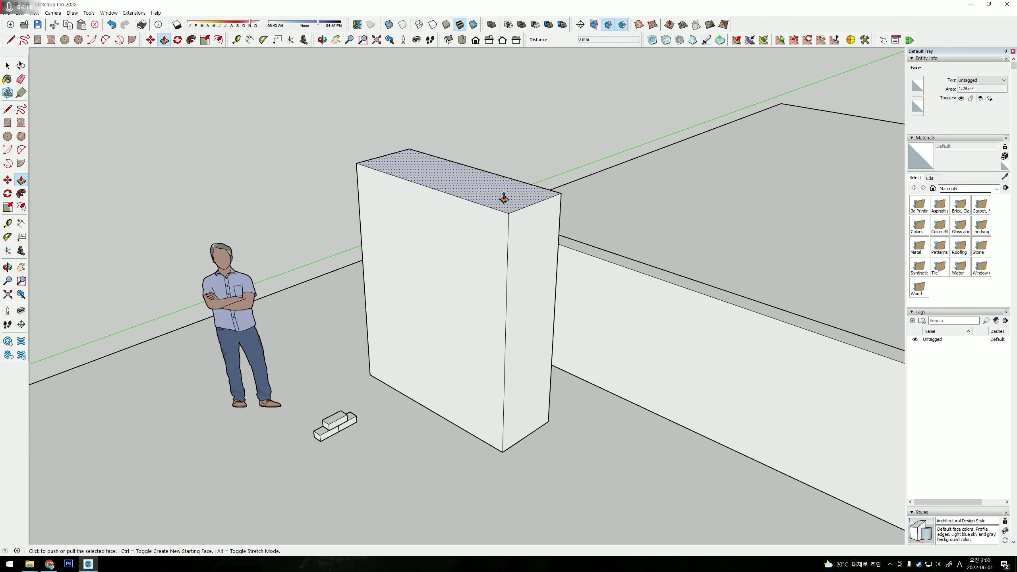
pyautogui.click(505, 196)
pyautogui.click(513, 107)
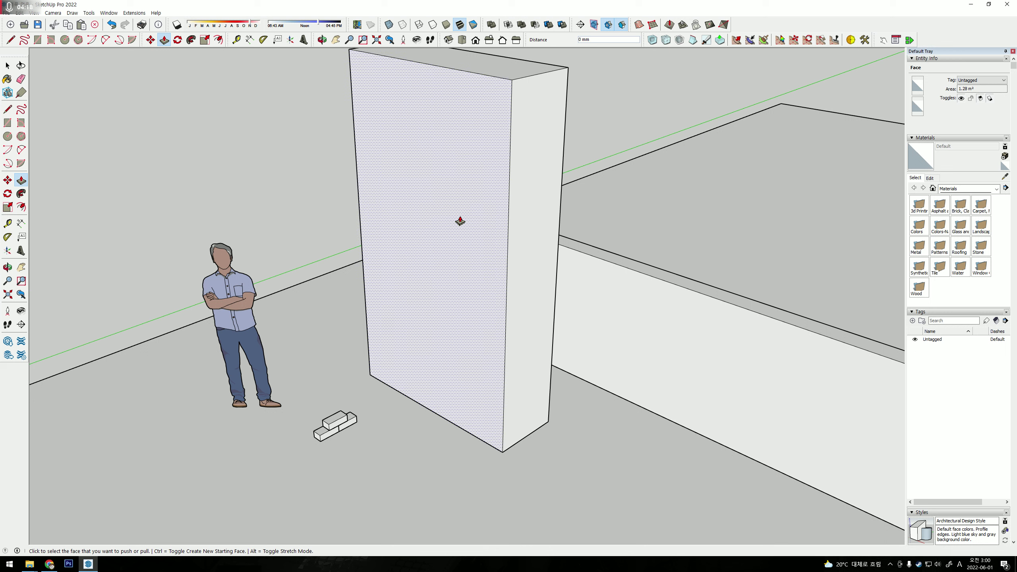
pyautogui.moveTo(466, 201); pyautogui.dragTo(474, 266, button='middle')
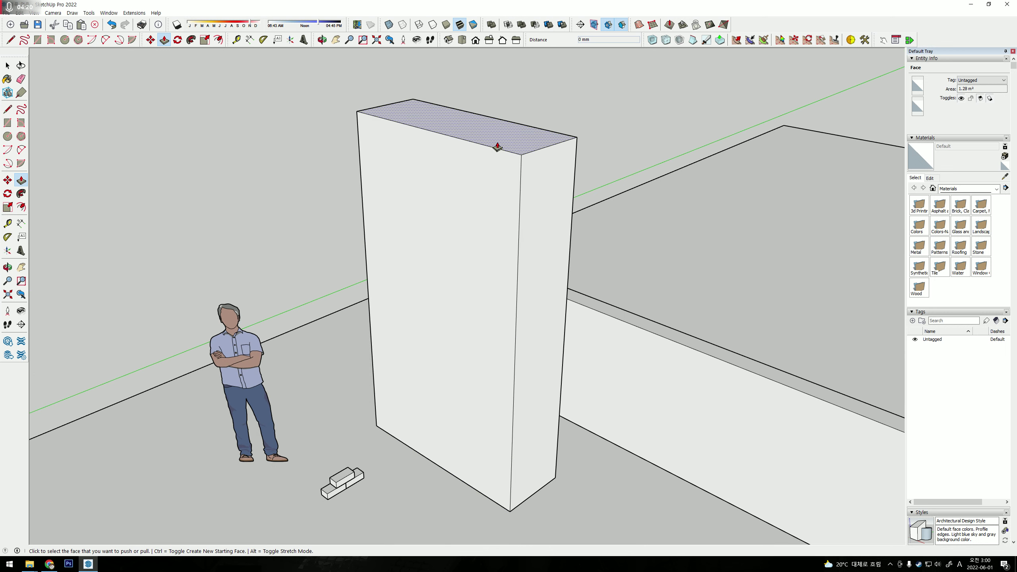
# Undo the overly tall pull and raise the top face only slightly instead.
pyautogui.hotkey('ctrl', 'z')
pyautogui.click(471, 259)
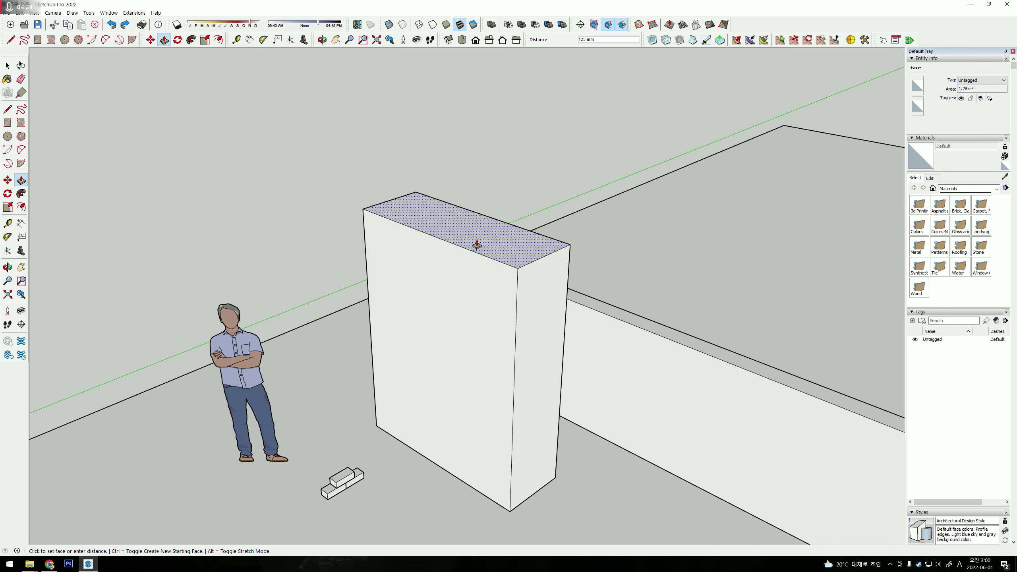
pyautogui.press('Return')
pyautogui.moveTo(458, 341)
pyautogui.mouseDown(button='middle')
pyautogui.moveTo(481, 193)
pyautogui.moveTo(521, 209)
pyautogui.mouseUp(button='middle')
pyautogui.moveTo(521, 209); pyautogui.dragTo(340, 250)
pyautogui.press('space')
pyautogui.click(341, 249)
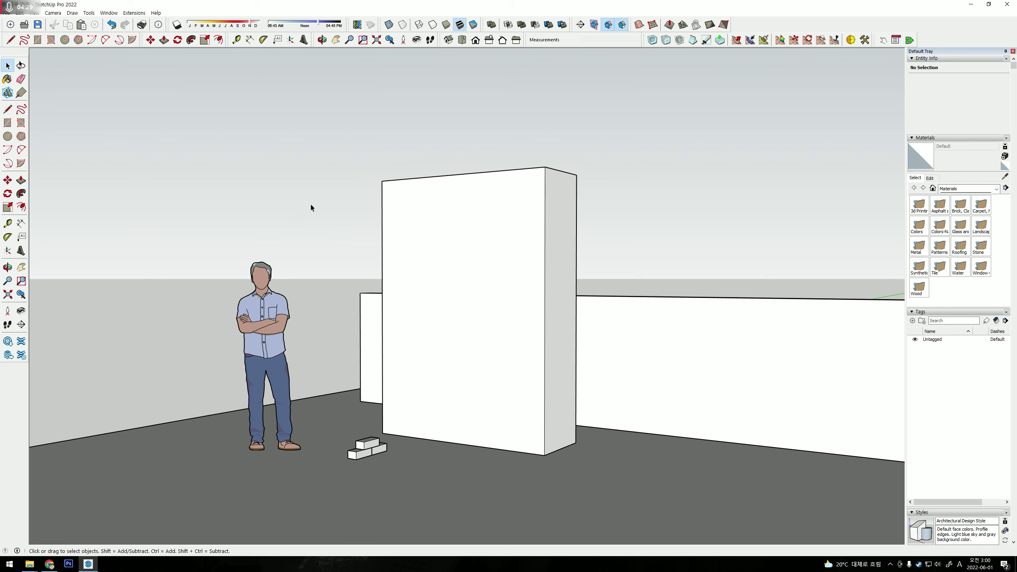
# Start a rectangle on the box's top edge, cancel it, and select the front face.
pyautogui.moveTo(398, 204); pyautogui.dragTo(447, 270, button='middle')
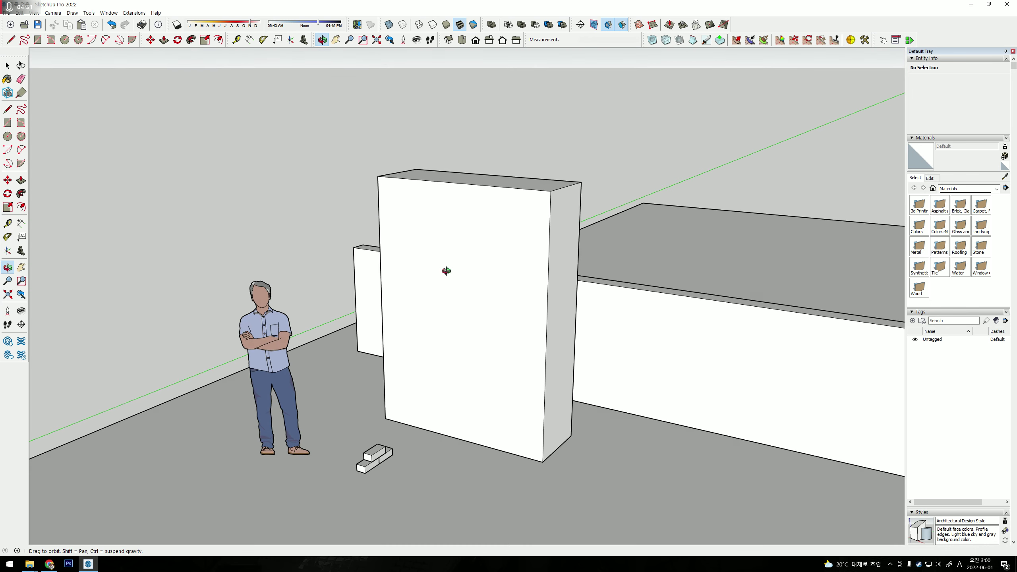
pyautogui.click(37, 40)
pyautogui.click(378, 195)
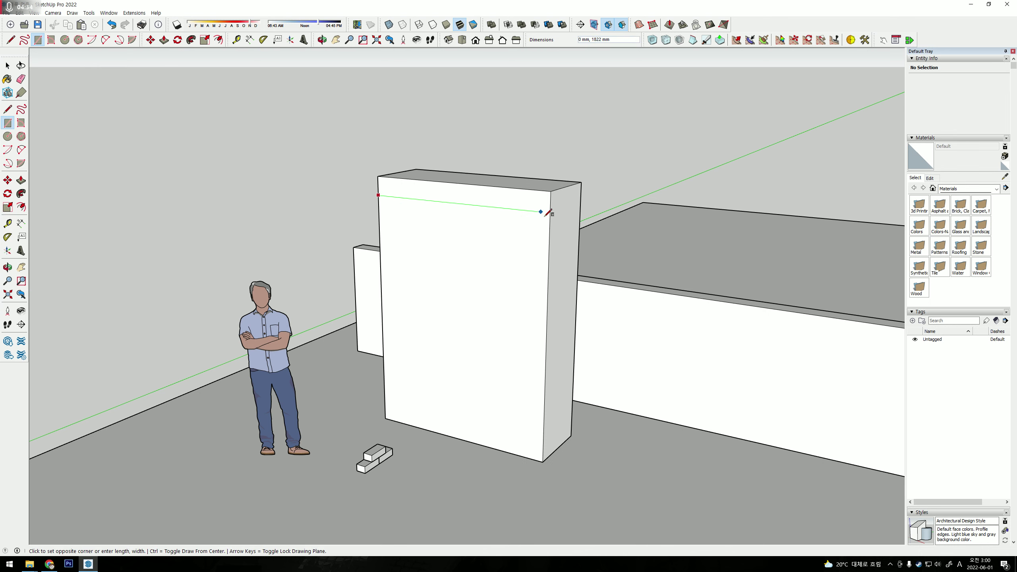
pyautogui.press('space')
pyautogui.click(523, 232)
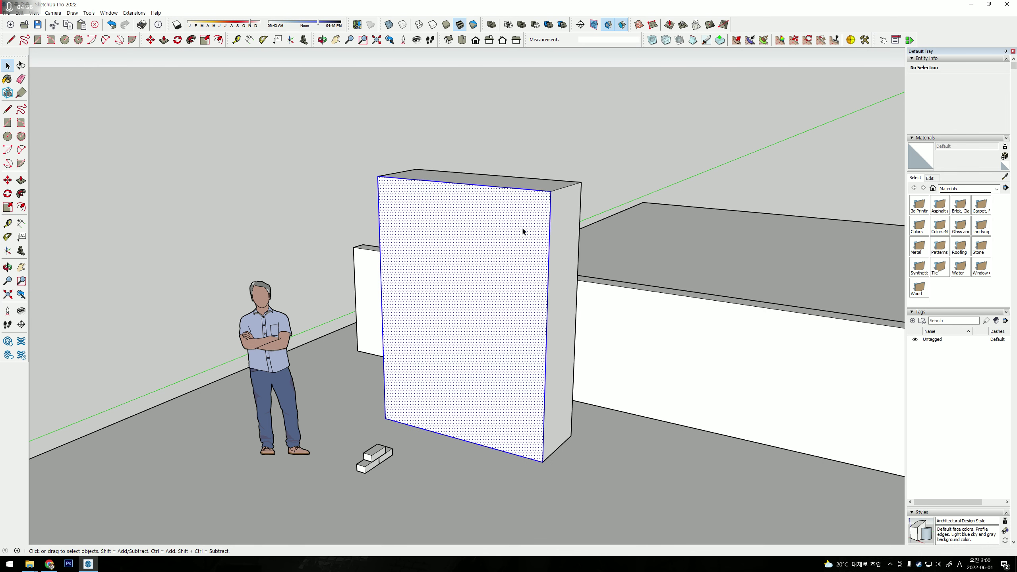
pyautogui.scroll(4, 444, 199)
# Draw a 900 × 9 mm strip on the box front, then select and delete it.
pyautogui.click(38, 40)
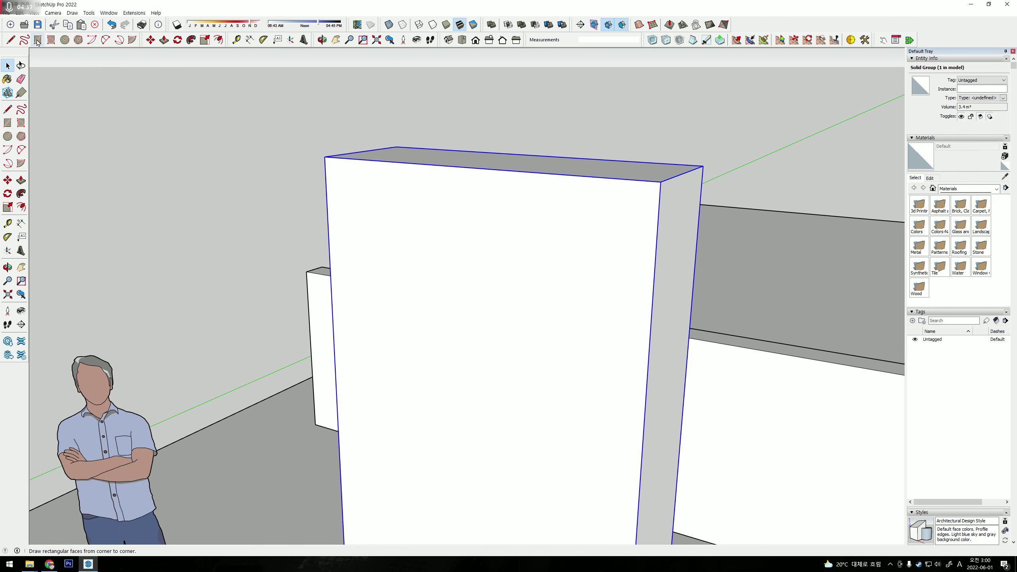
pyautogui.click(327, 197)
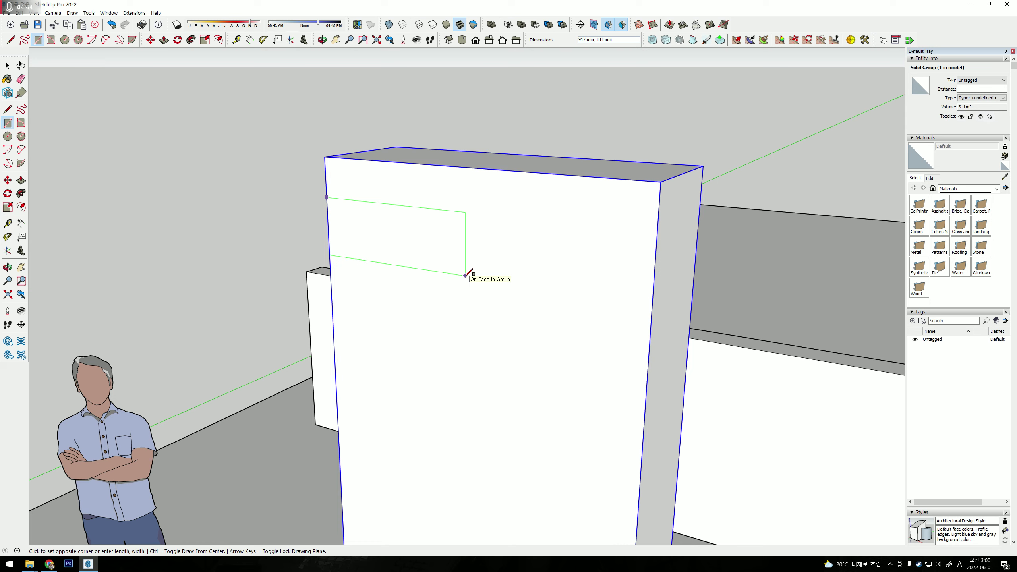
pyautogui.write('900')
pyautogui.write(',9')
pyautogui.press('Return')
pyautogui.press('p')
pyautogui.scroll(3, 466, 211)
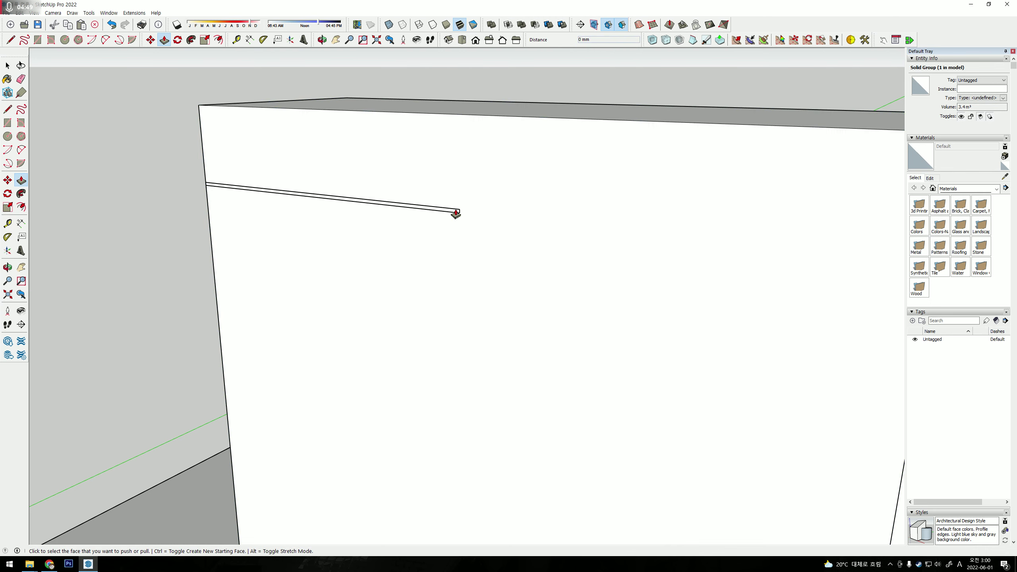
pyautogui.press('space')
pyautogui.click(458, 212)
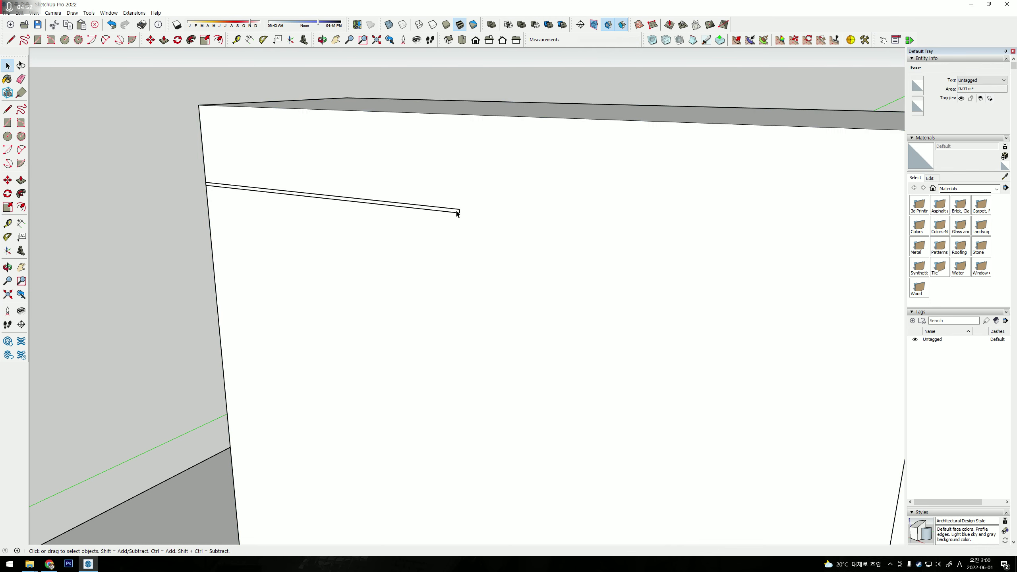
pyautogui.press('Delete')
# Draw a small rectangle on the box front and pull it out 674 mm.
pyautogui.press('r')
pyautogui.click(328, 248)
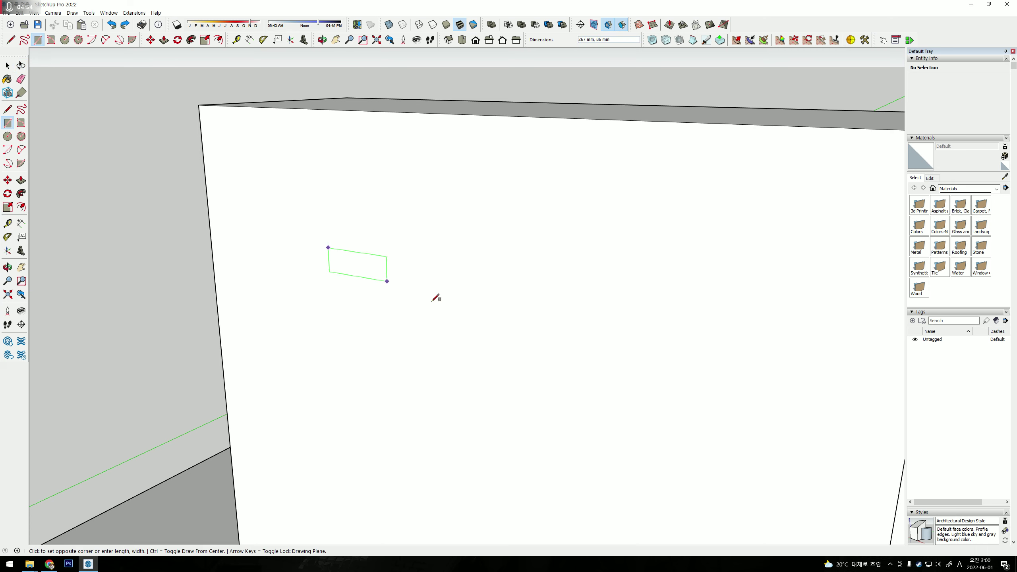
pyautogui.click(490, 328)
pyautogui.press('p')
pyautogui.click(427, 299)
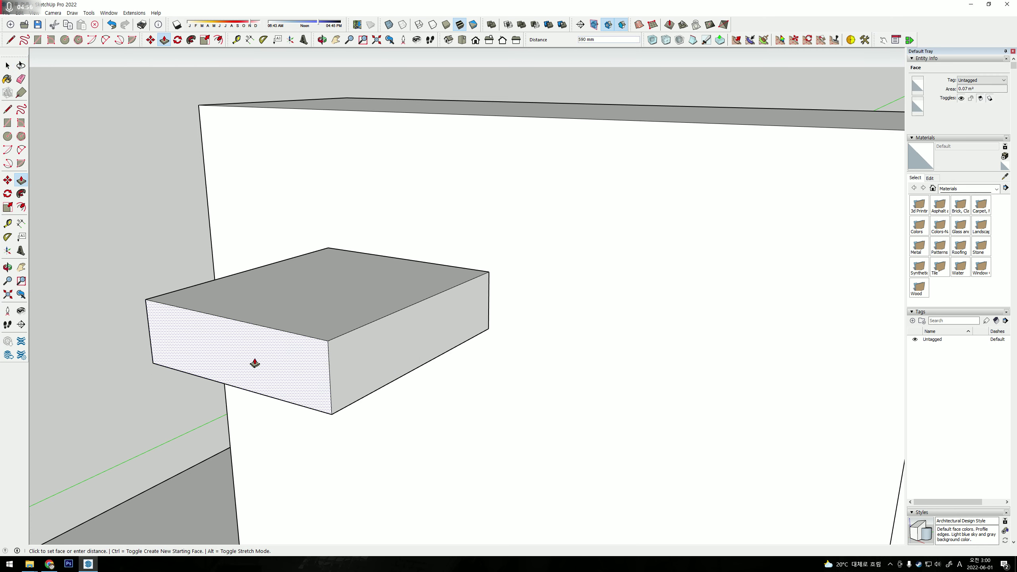
pyautogui.click(321, 393)
pyautogui.moveTo(322, 392); pyautogui.dragTo(341, 311, button='middle')
# Measure down from the box top, then push the projection's bottom face up 104 mm.
pyautogui.press('t')
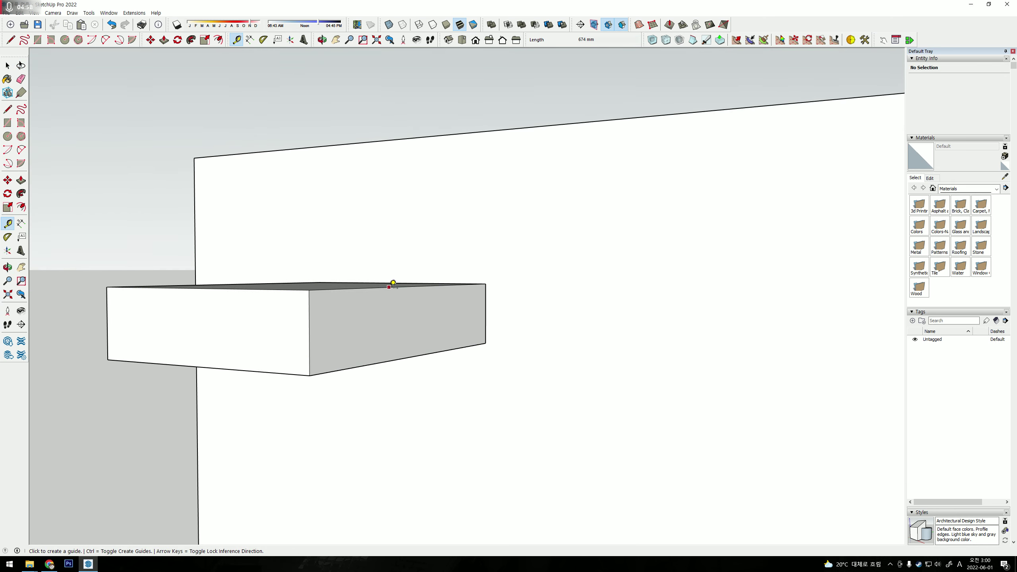
pyautogui.click(389, 288)
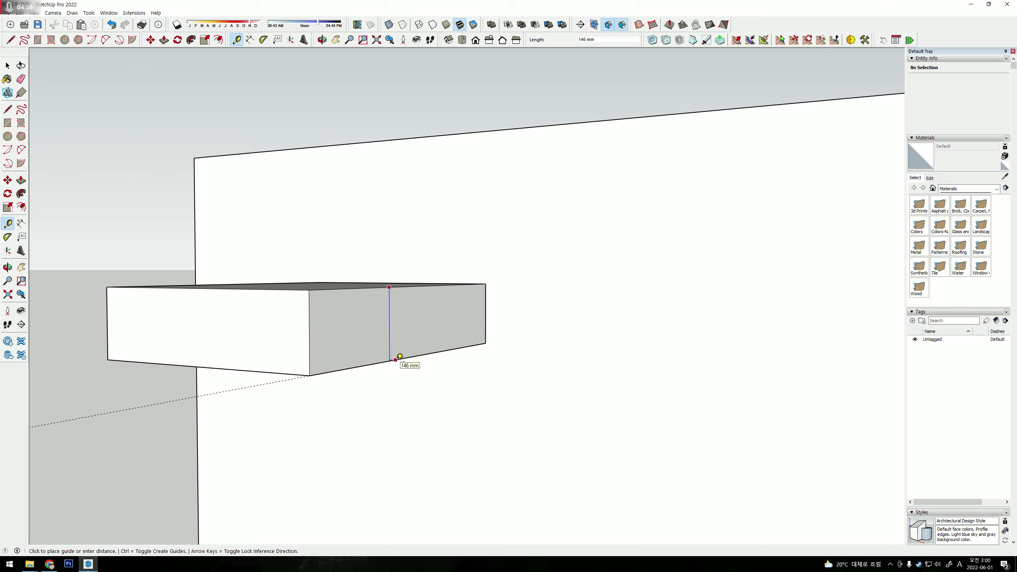
pyautogui.press('Escape')
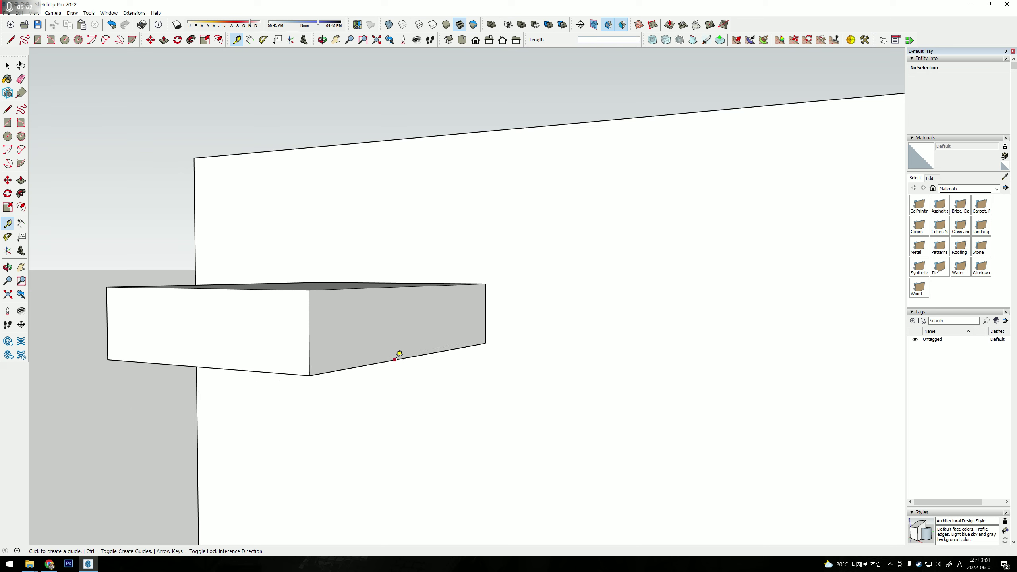
pyautogui.moveTo(398, 352); pyautogui.dragTo(427, 314, button='middle')
pyautogui.press('space')
pyautogui.click(314, 352)
pyautogui.write('p')
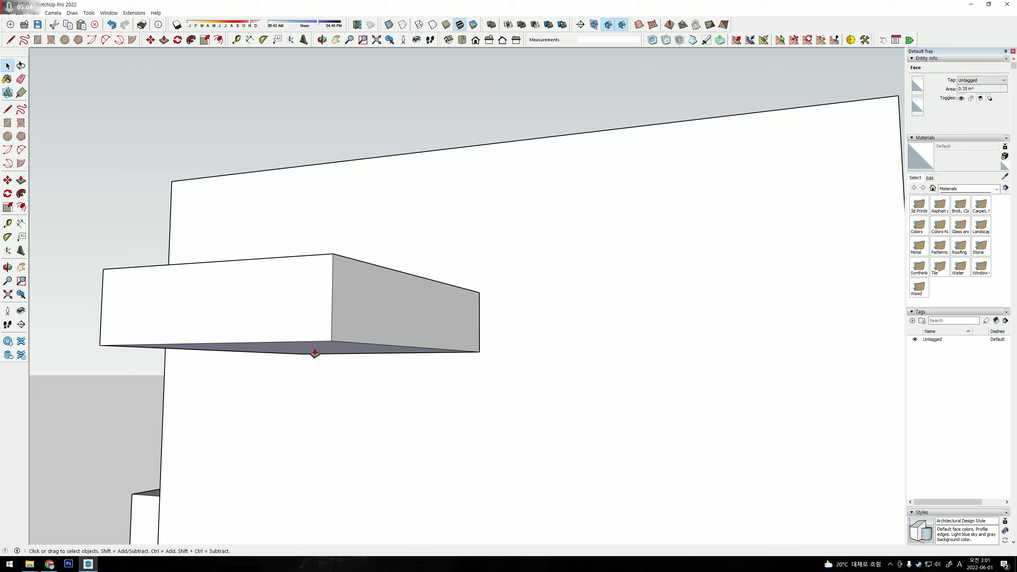
pyautogui.write('04')
pyautogui.press('Return')
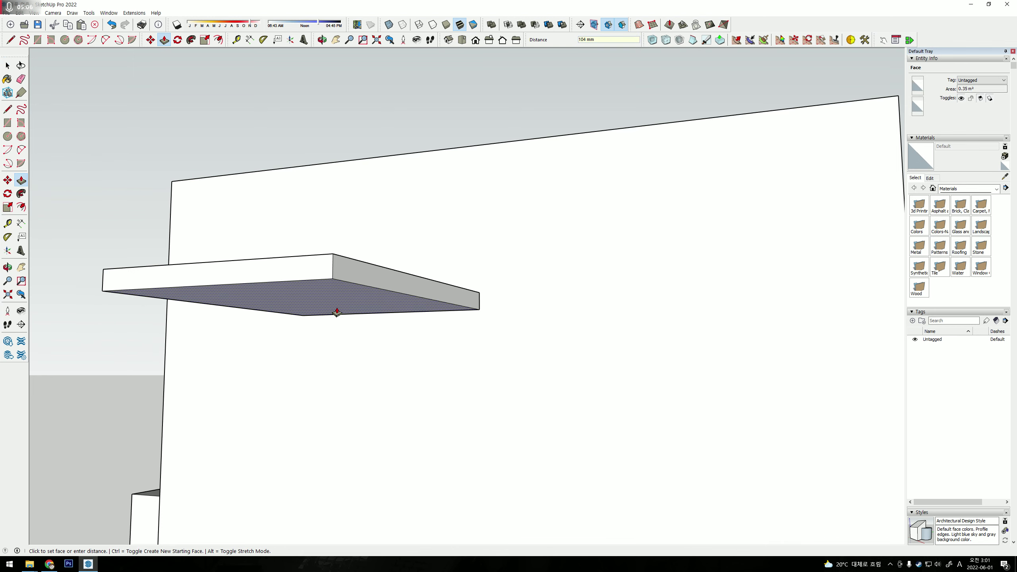
# Push the bottom face up a further 140 mm and 3 mm, then check the panel thickness.
pyautogui.click(337, 312)
pyautogui.write('140')
pyautogui.press('Return')
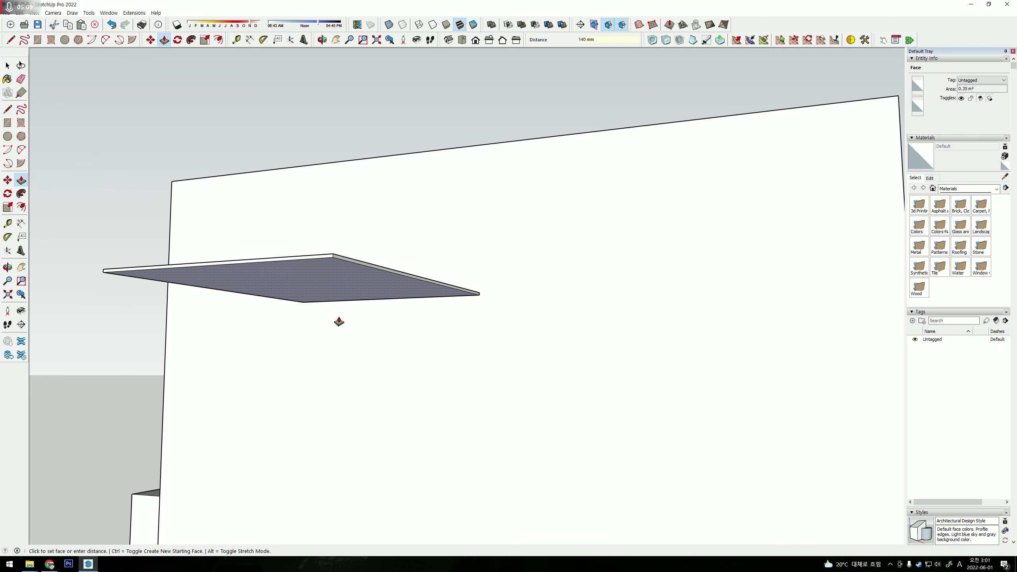
pyautogui.click(341, 295)
pyautogui.write('3')
pyautogui.press('Return')
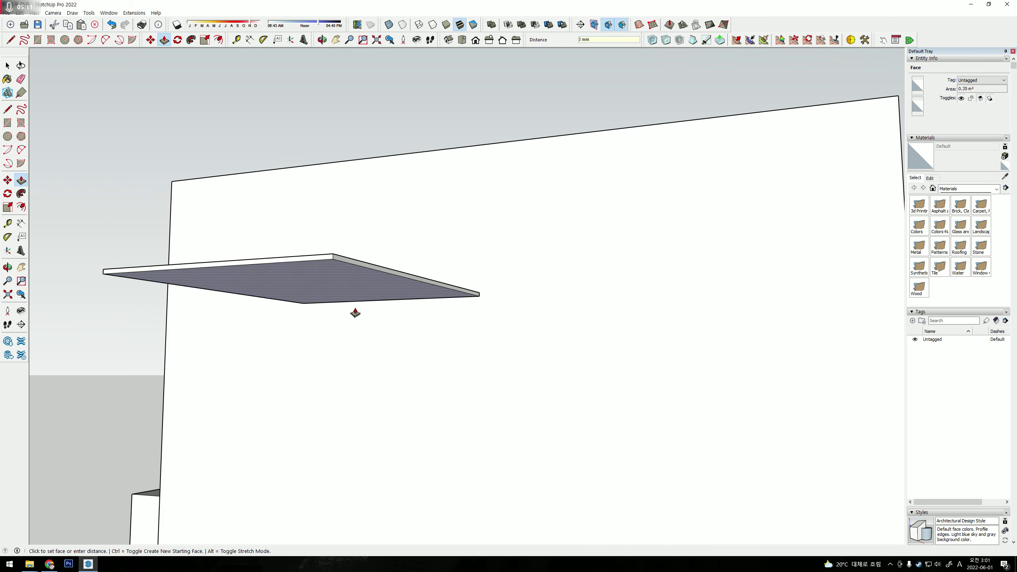
pyautogui.press('t')
pyautogui.click(354, 261)
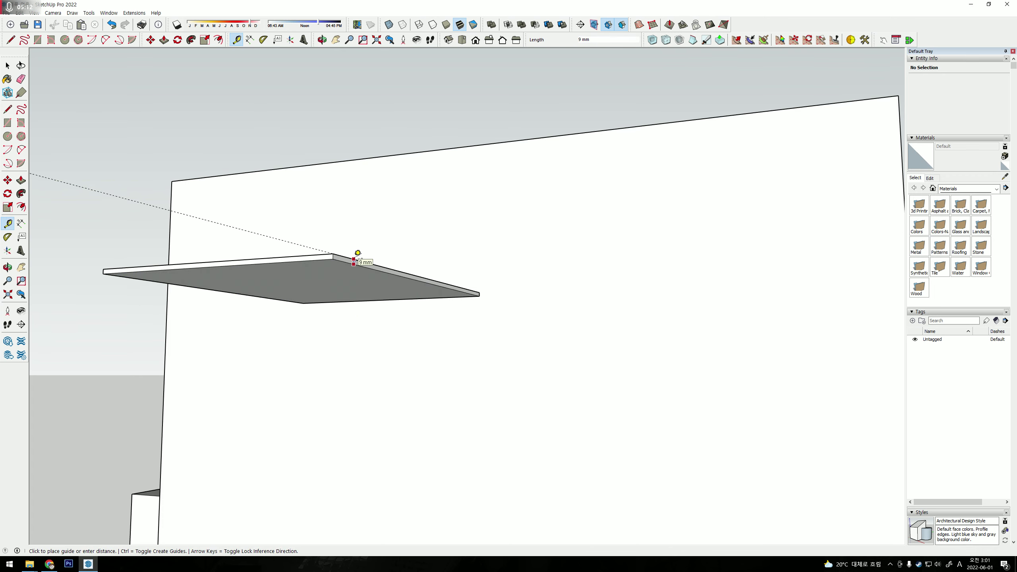
pyautogui.press('Escape')
pyautogui.moveTo(353, 280); pyautogui.dragTo(297, 340, button='middle')
pyautogui.press('space')
pyautogui.click(372, 276)
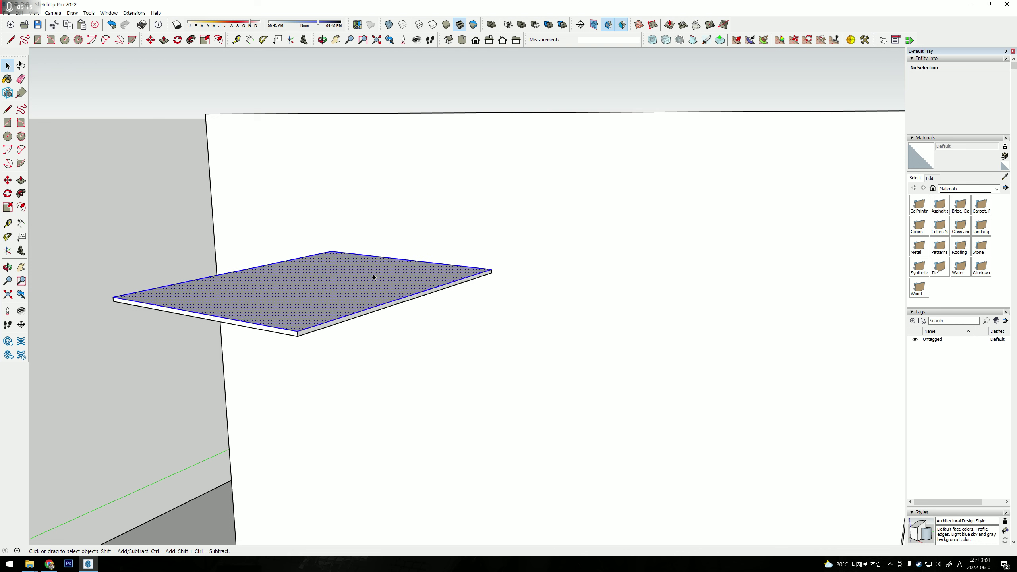
# Move the slab up to its raised height.
pyautogui.press('m')
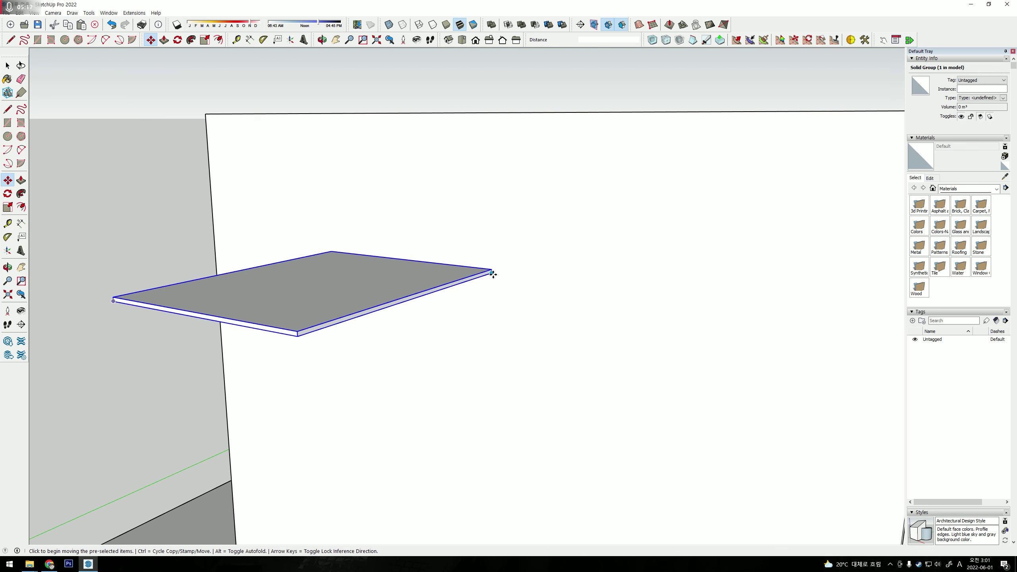
pyautogui.click(492, 272)
pyautogui.click(431, 153)
pyautogui.moveTo(432, 152); pyautogui.dragTo(418, 295, button='middle')
pyautogui.scroll(3, 418, 295)
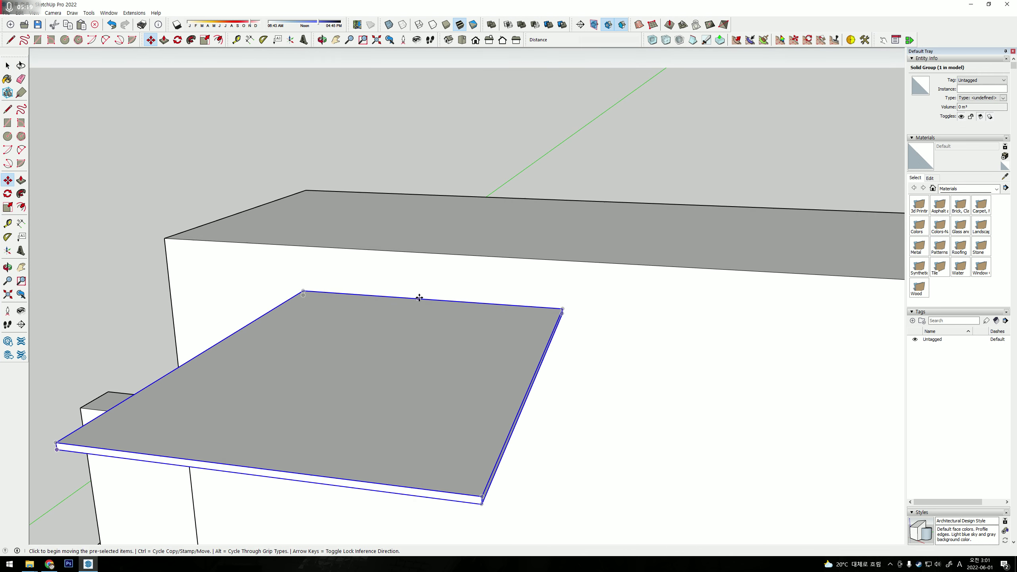
pyautogui.scroll(1, 325, 295)
# Draw a 512 × 73 mm strip along the slab's back edge and push/pull it into a thin block.
pyautogui.press('r')
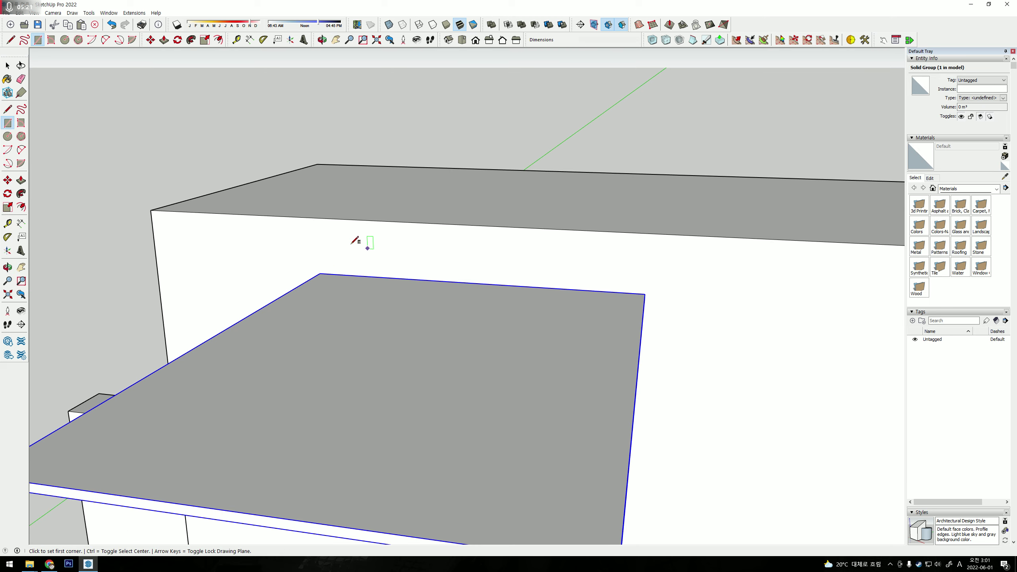
pyautogui.click(320, 273)
pyautogui.click(644, 308)
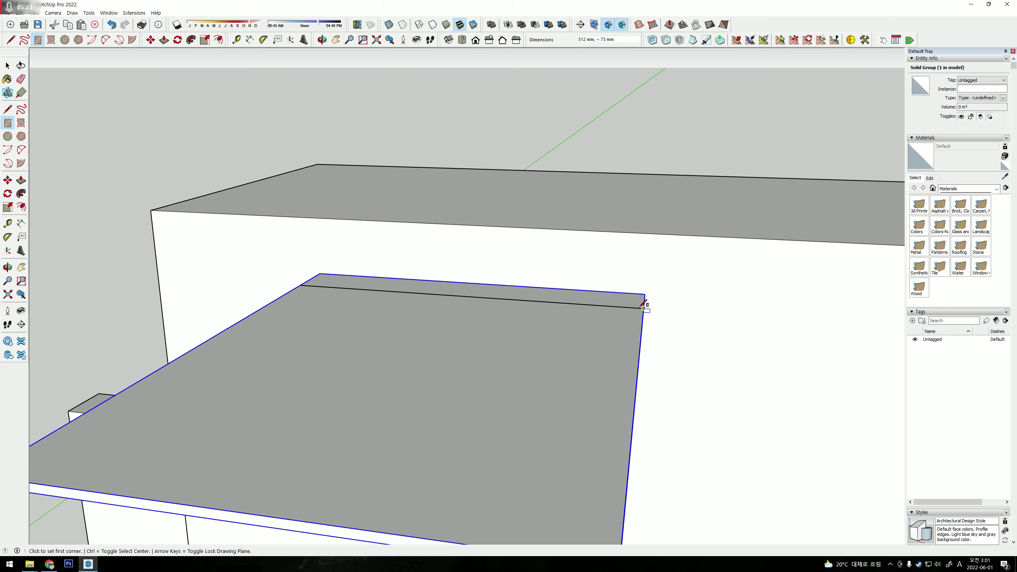
pyautogui.press('p')
pyautogui.click(629, 305)
pyautogui.press('space')
pyautogui.click(627, 307)
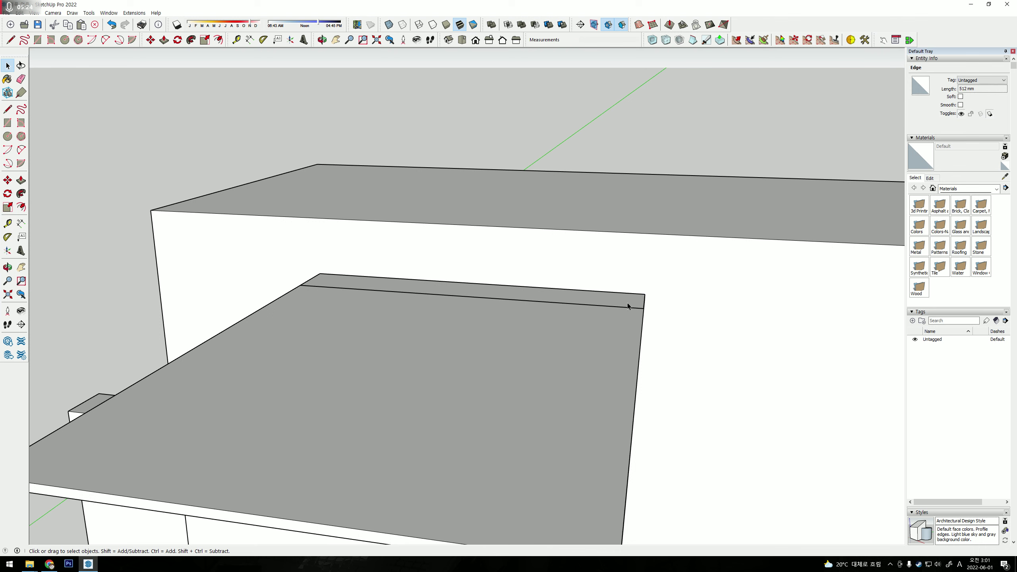
pyautogui.doubleClick(628, 305)
# Group the strip, lift it just above the plate, and open the group for editing.
pyautogui.moveTo(613, 297); pyautogui.dragTo(672, 329, button='middle')
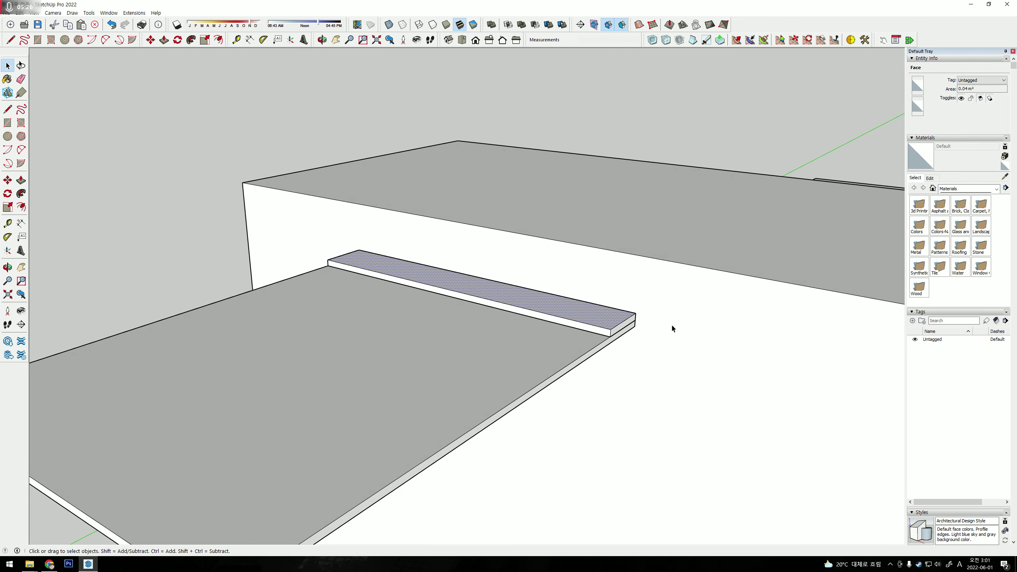
pyautogui.tripleClick(624, 314)
pyautogui.hotkey('ctrl', 'g')
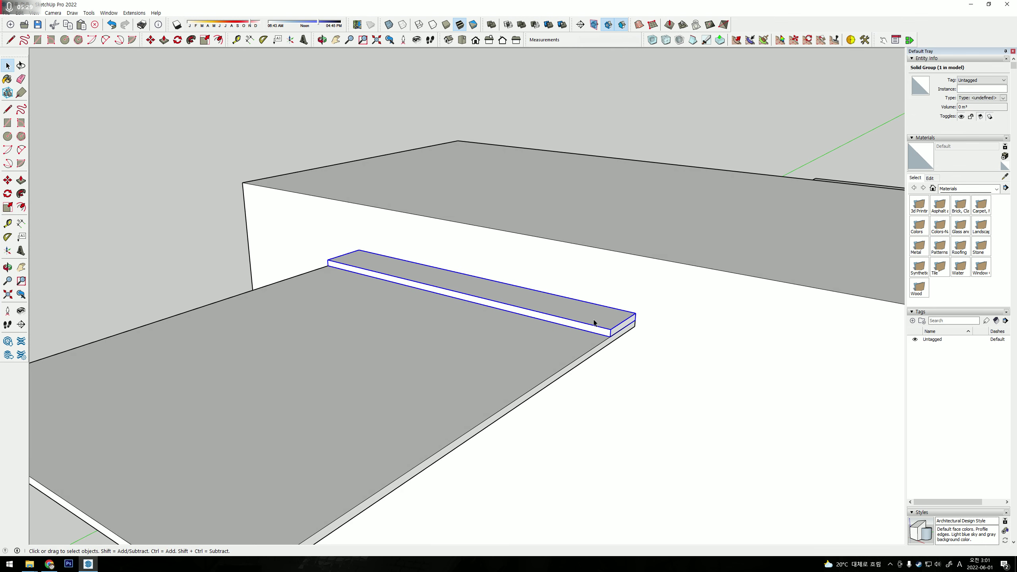
pyautogui.press('m')
pyautogui.click(642, 317)
pyautogui.click(639, 298)
pyautogui.press('space')
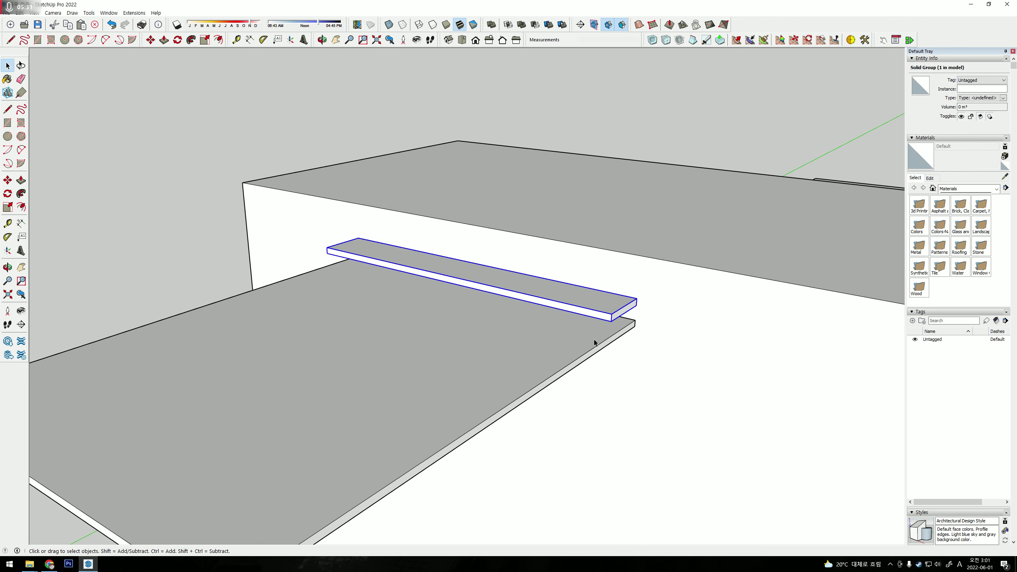
pyautogui.moveTo(583, 336)
pyautogui.mouseDown(button='middle')
pyautogui.moveTo(410, 239)
pyautogui.moveTo(335, 238)
pyautogui.mouseUp(button='middle')
pyautogui.doubleClick(411, 239)
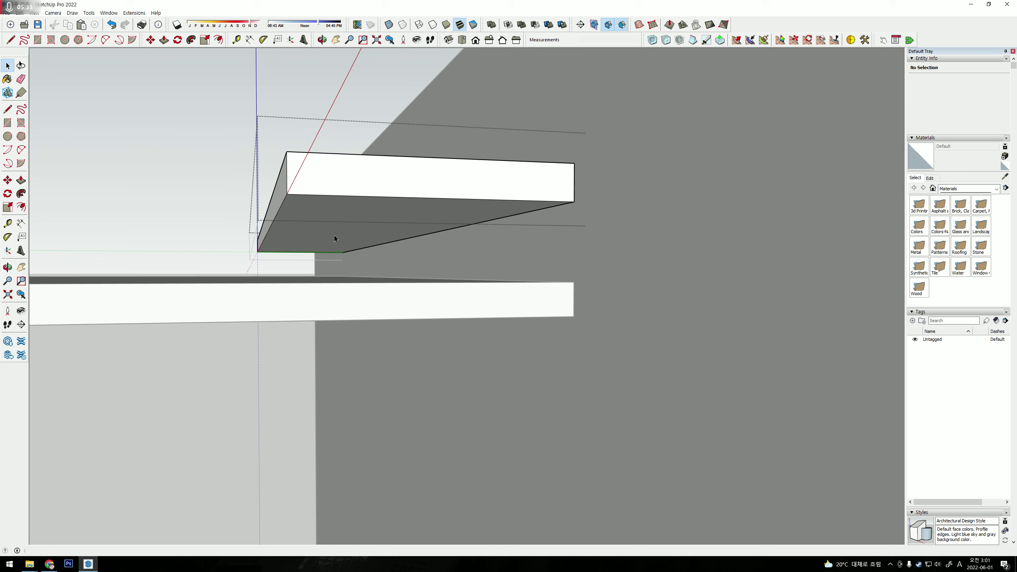
# Draw a diagonal across the strip and push the lower face down to the plate.
pyautogui.press('l')
pyautogui.click(275, 251)
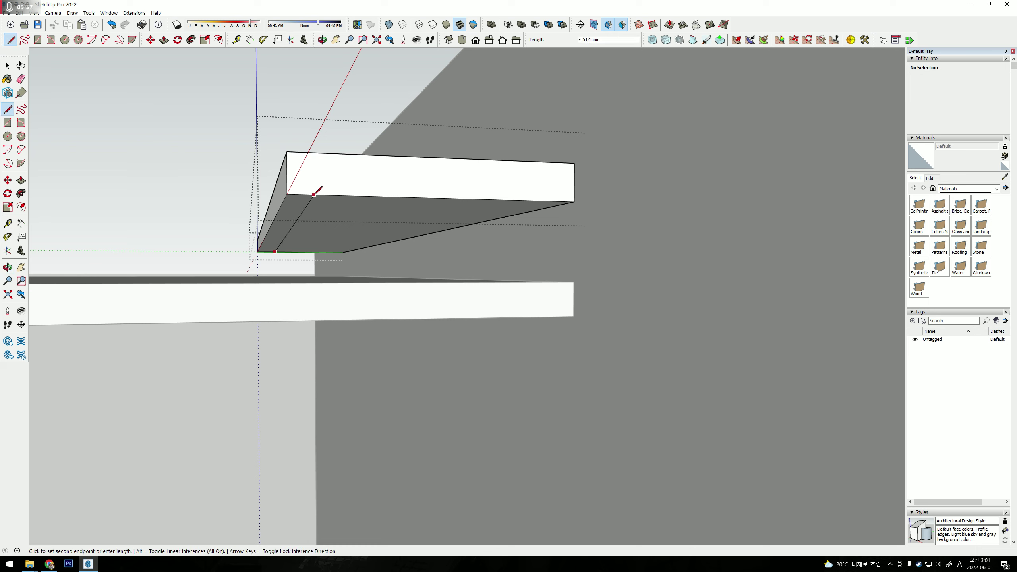
pyautogui.click(342, 195)
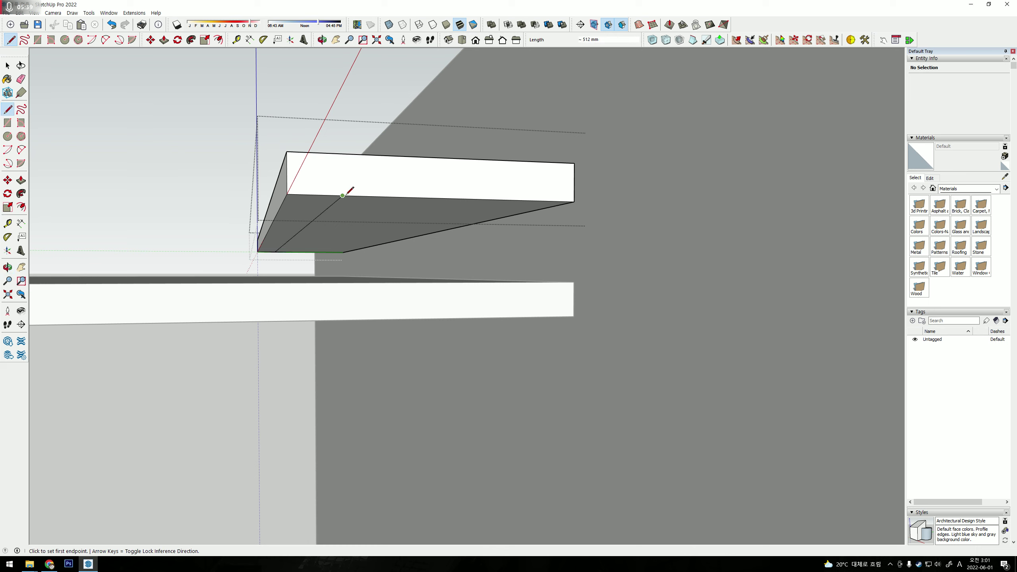
pyautogui.press('p')
pyautogui.click(319, 207)
pyautogui.click(370, 284)
pyautogui.moveTo(370, 284)
pyautogui.mouseDown(button='middle')
pyautogui.moveTo(314, 281)
pyautogui.moveTo(495, 334)
pyautogui.moveTo(539, 336)
pyautogui.mouseUp(button='middle')
# Split a triangle off the profile corner and push it through to open the channel.
pyautogui.press('l')
pyautogui.click(528, 337)
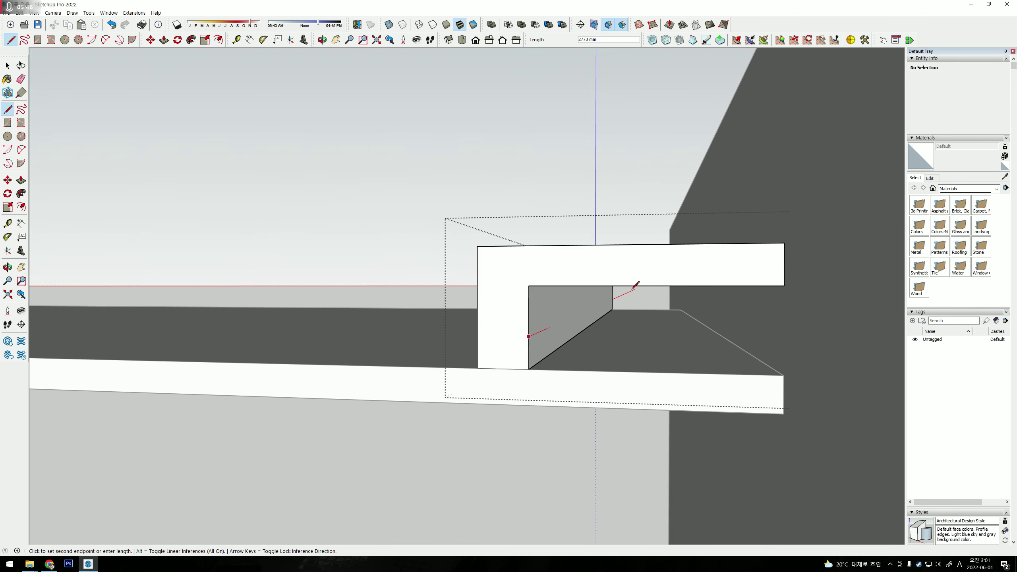
pyautogui.press('Escape')
pyautogui.scroll(3, 607, 295)
pyautogui.scroll(3, 601, 291)
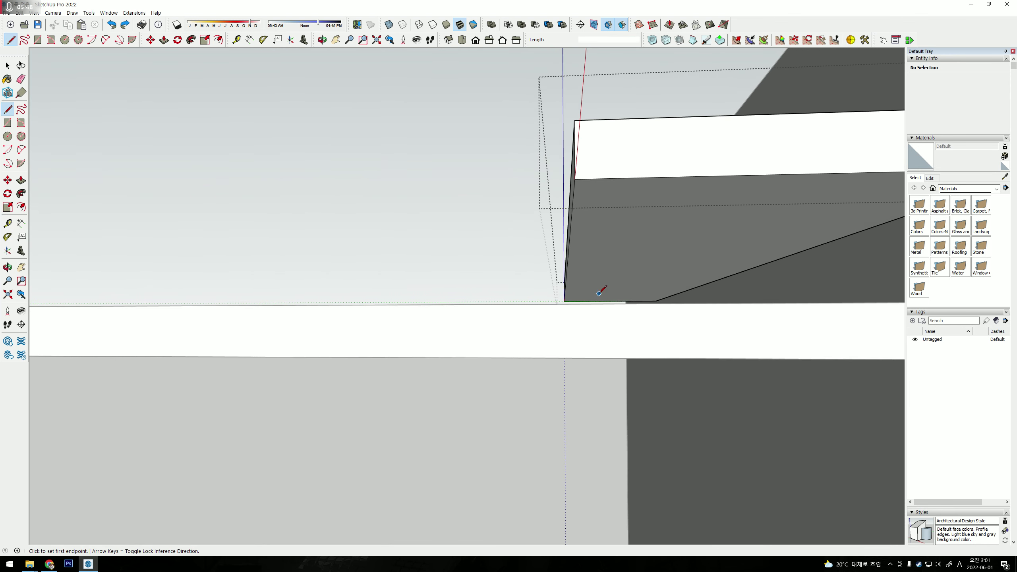
pyautogui.click(583, 301)
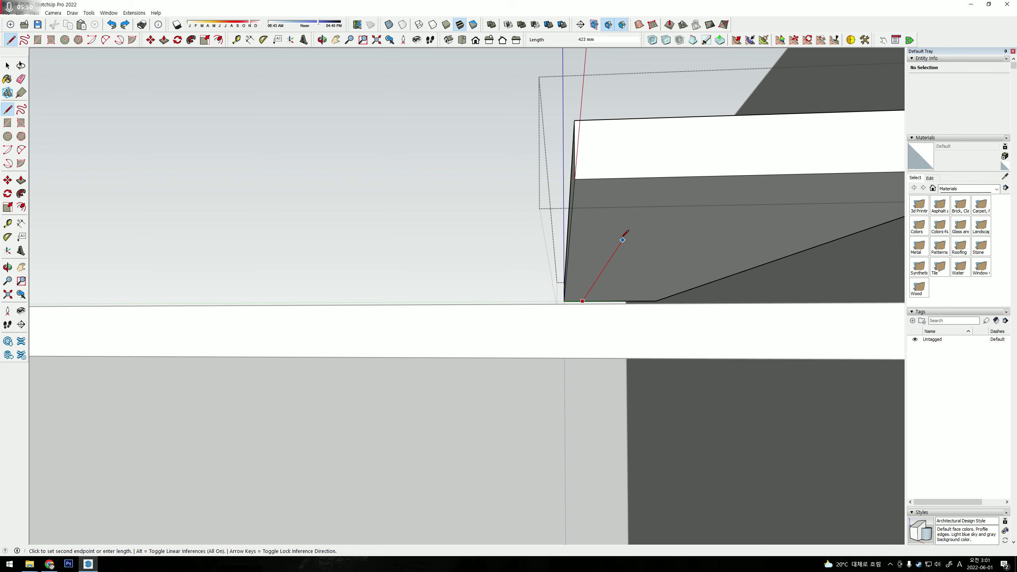
pyautogui.click(665, 172)
pyautogui.moveTo(665, 177); pyautogui.dragTo(629, 219, button='middle')
pyautogui.press('p')
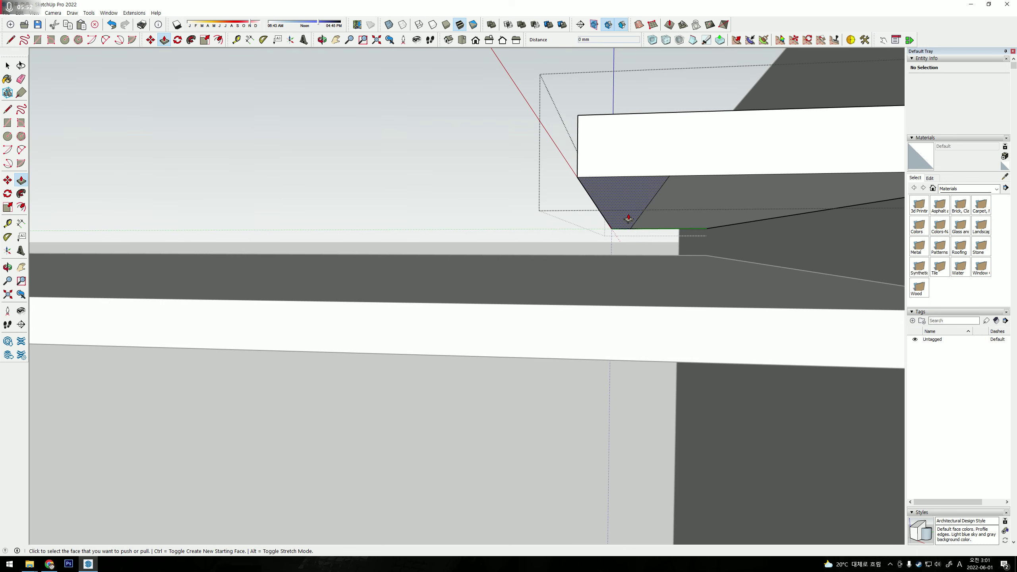
pyautogui.click(629, 219)
pyautogui.click(647, 281)
pyautogui.scroll(-3, 556, 298)
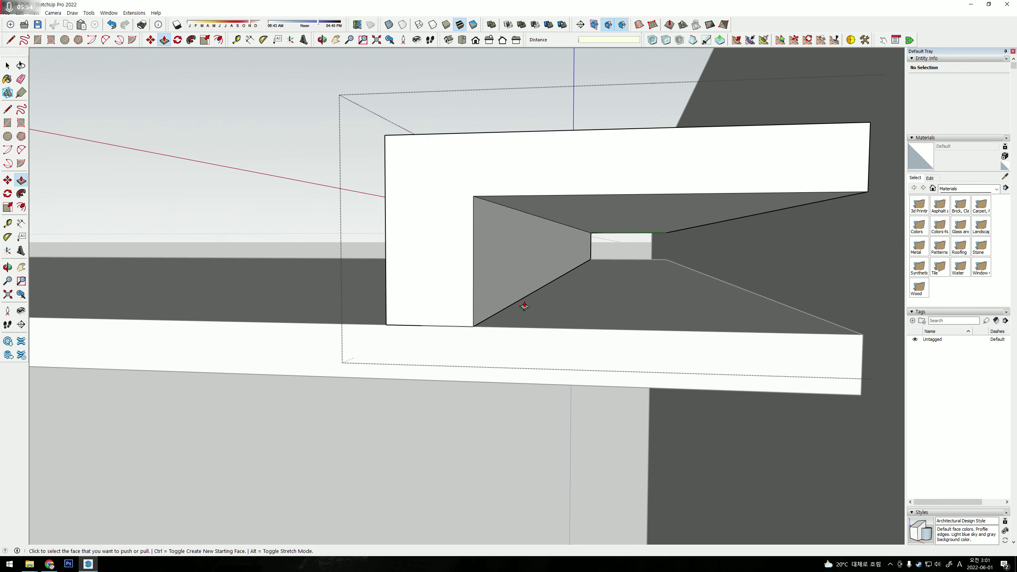
# Draw a 512 mm line across the side face and push the lower face to reshape the opening.
pyautogui.press('l')
pyautogui.click(473, 290)
pyautogui.click(591, 252)
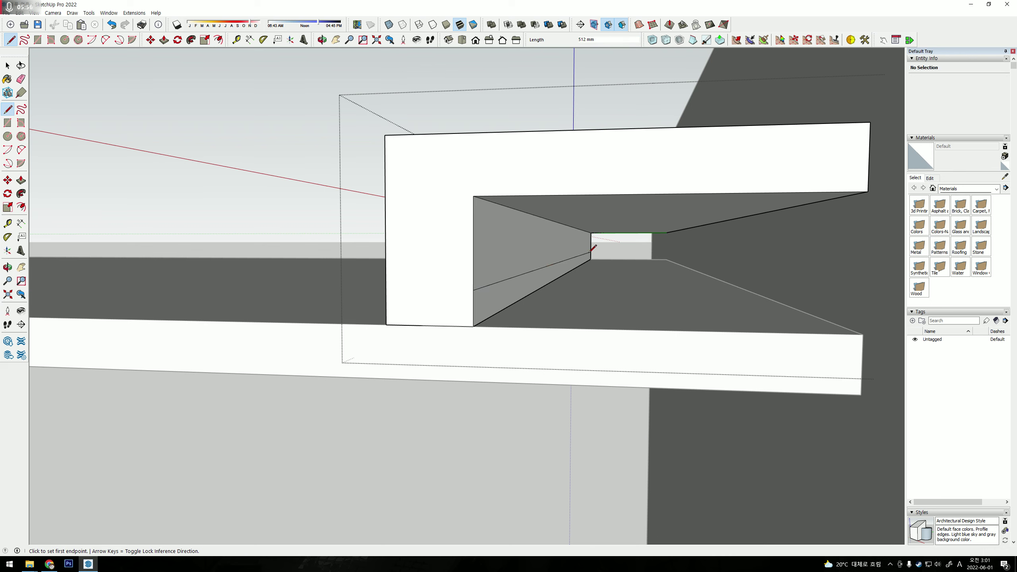
pyautogui.press('p')
pyautogui.click(526, 301)
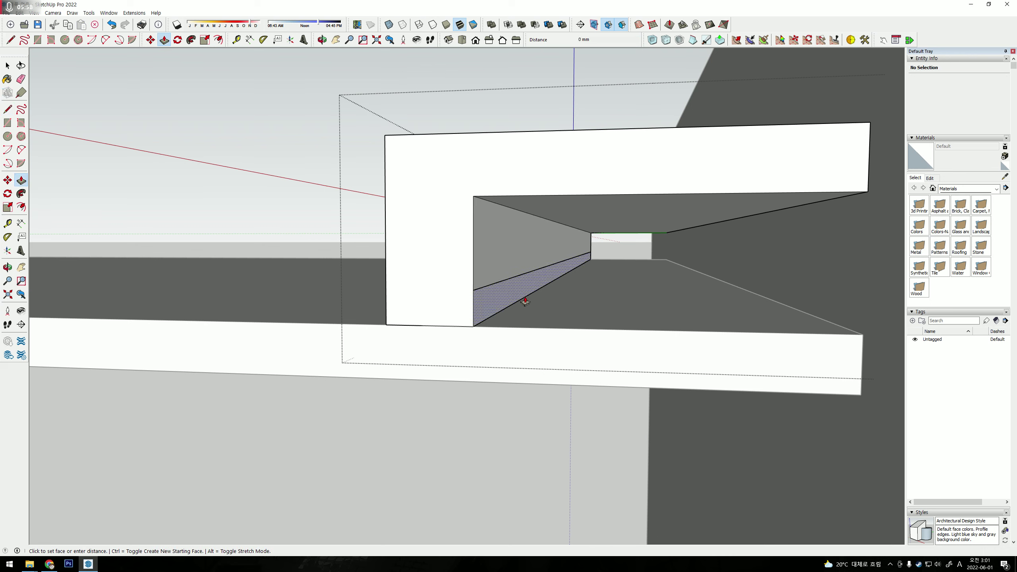
pyautogui.click(713, 282)
pyautogui.press('space')
pyautogui.moveTo(574, 295)
pyautogui.mouseDown(button='middle')
pyautogui.moveTo(583, 305)
pyautogui.moveTo(445, 288)
pyautogui.mouseUp(button='middle')
pyautogui.click(481, 258)
# Copy the slat beside itself and array it with 5x.
pyautogui.press('m')
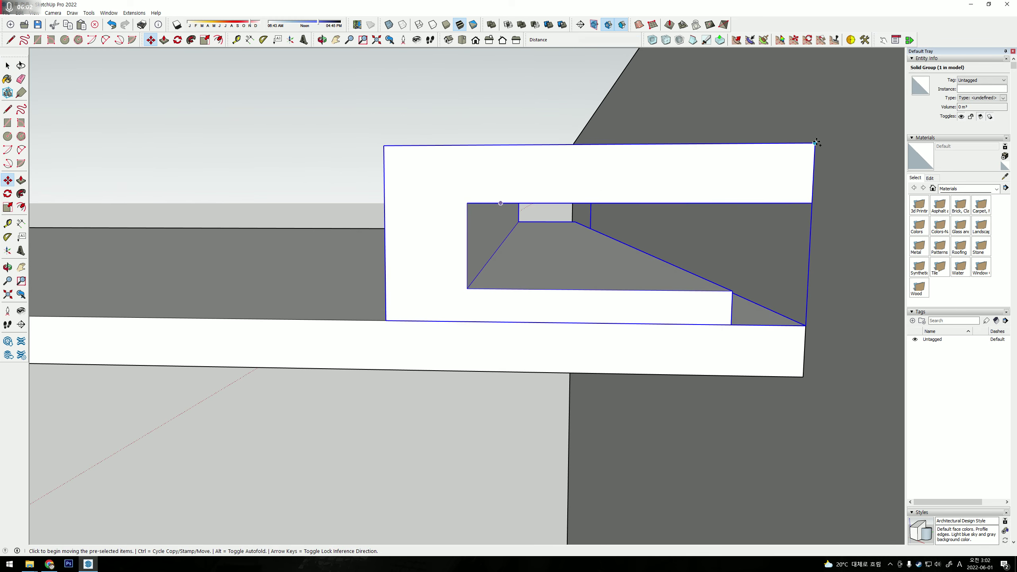
pyautogui.keyDown('ctrl'); pyautogui.moveTo(816, 142); pyautogui.dragTo(384, 145); pyautogui.keyUp('ctrl')
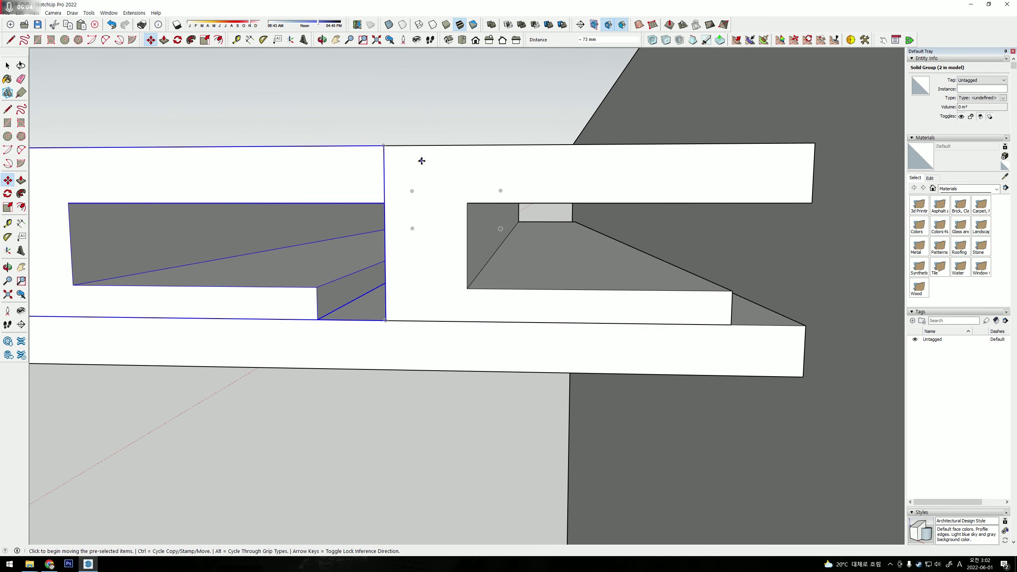
pyautogui.write('5x')
pyautogui.press('Return')
pyautogui.press('space')
# Inspect the slat row from below, select the plate, then view the deck from above.
pyautogui.scroll(-5, 390, 232)
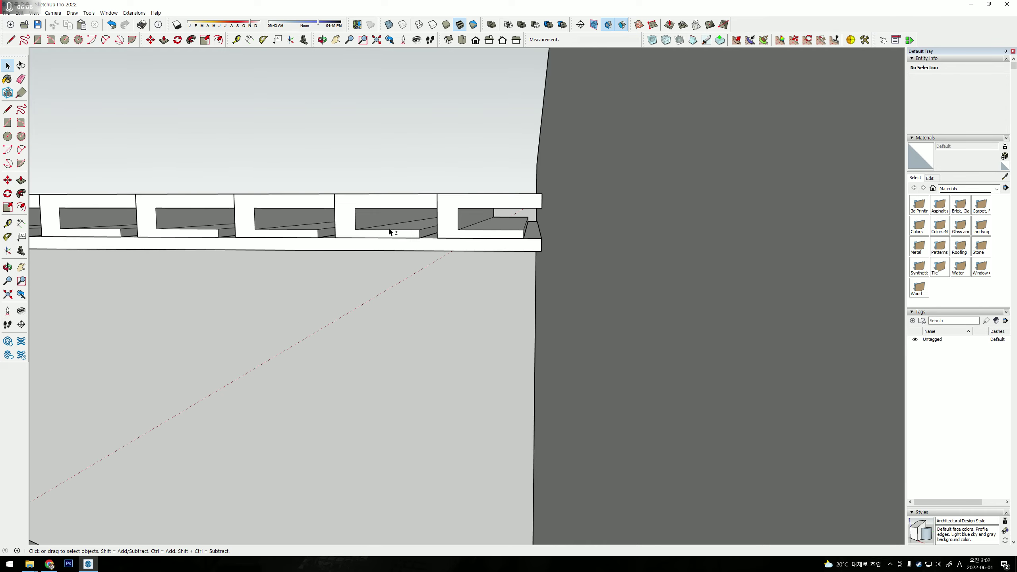
pyautogui.moveTo(390, 231); pyautogui.dragTo(686, 286, button='middle')
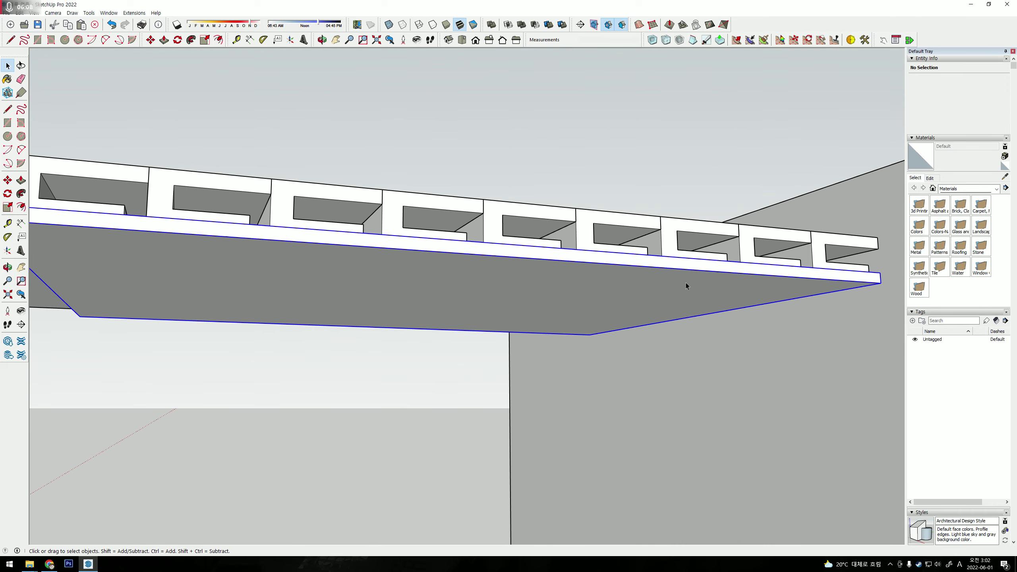
pyautogui.click(686, 285)
pyautogui.press('m')
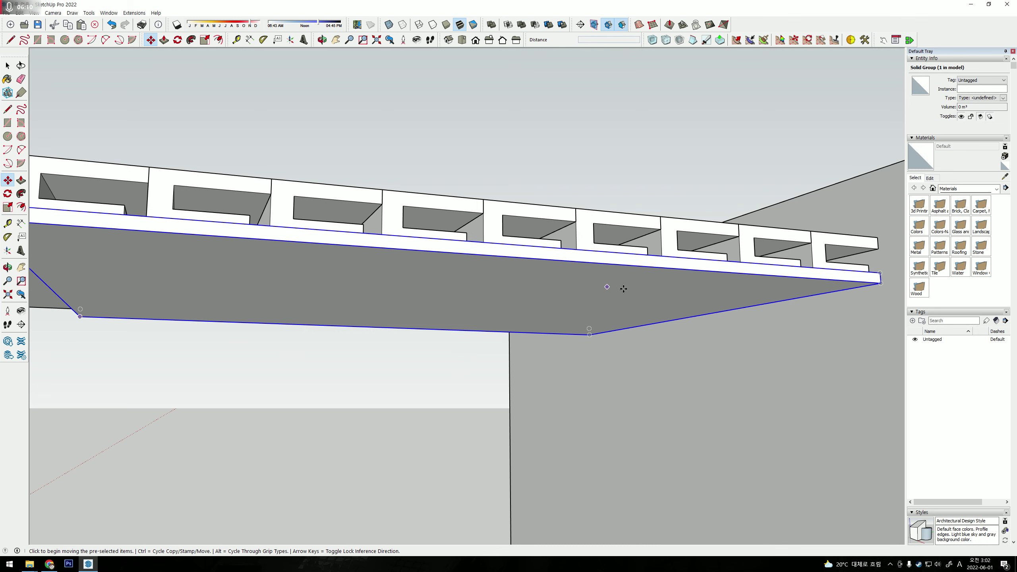
pyautogui.press('space')
pyautogui.scroll(5, 589, 279)
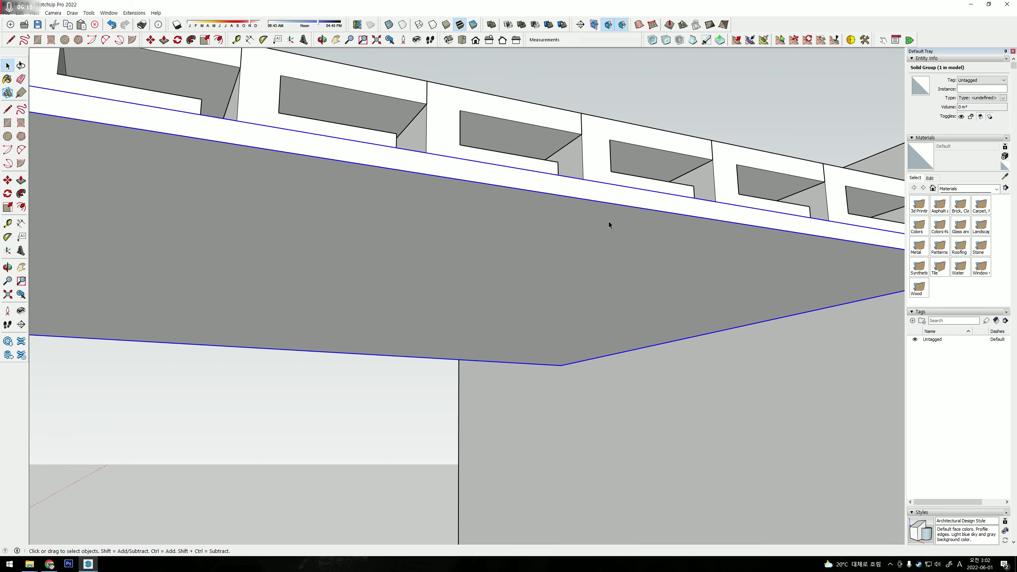
pyautogui.scroll(-5, 492, 351)
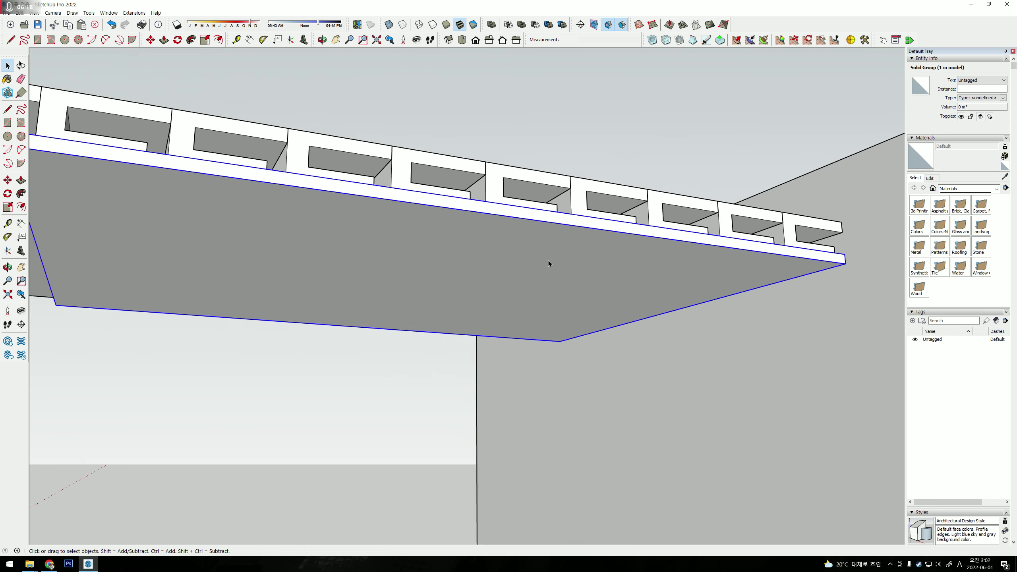
pyautogui.moveTo(548, 261)
pyautogui.mouseDown(button='middle')
pyautogui.moveTo(540, 288)
pyautogui.moveTo(387, 336)
pyautogui.mouseUp(button='middle')
# Window-select all eleven slats and move them to the new position.
pyautogui.click(347, 289)
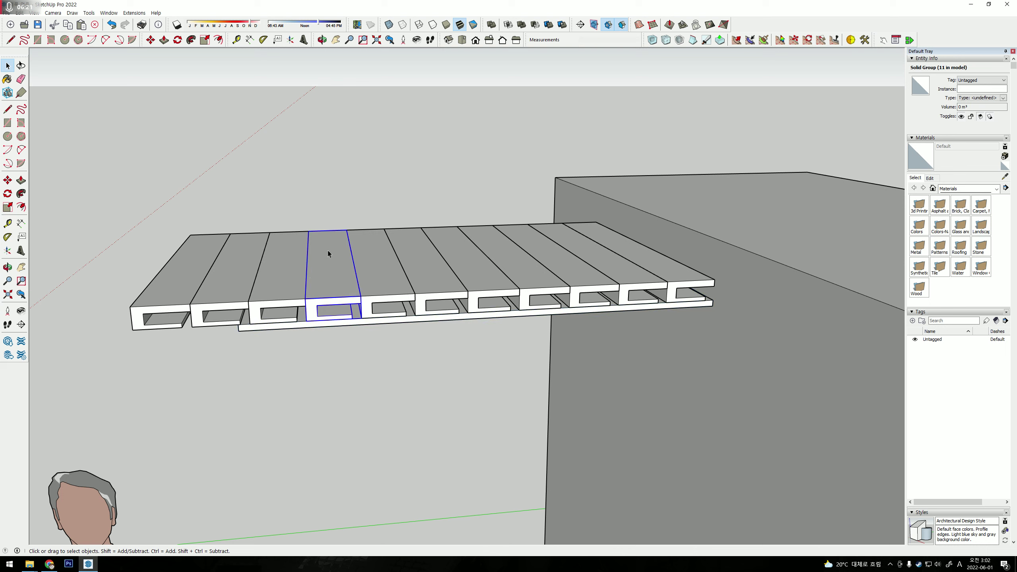
pyautogui.moveTo(114, 220); pyautogui.dragTo(749, 340)
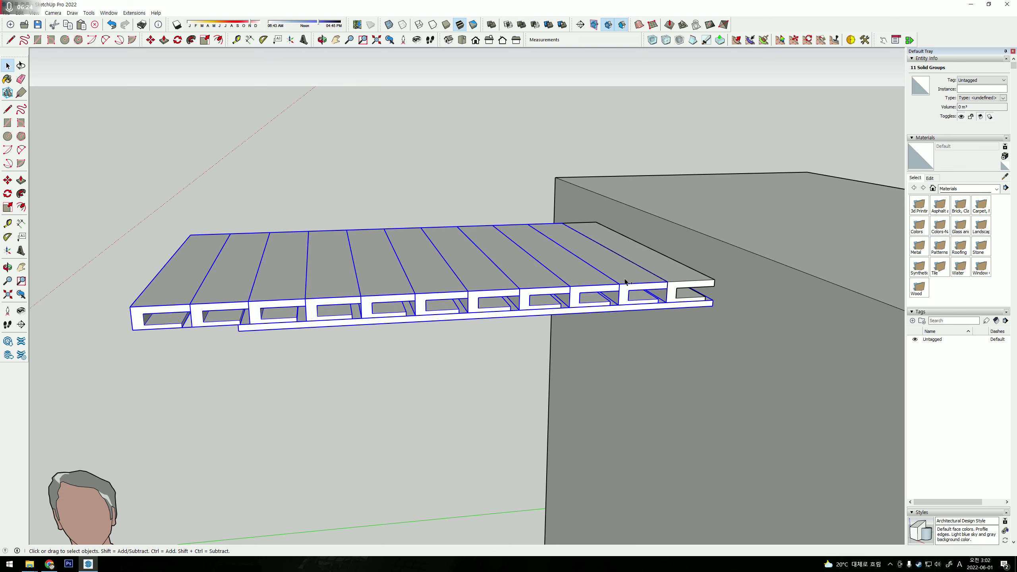
pyautogui.press('m')
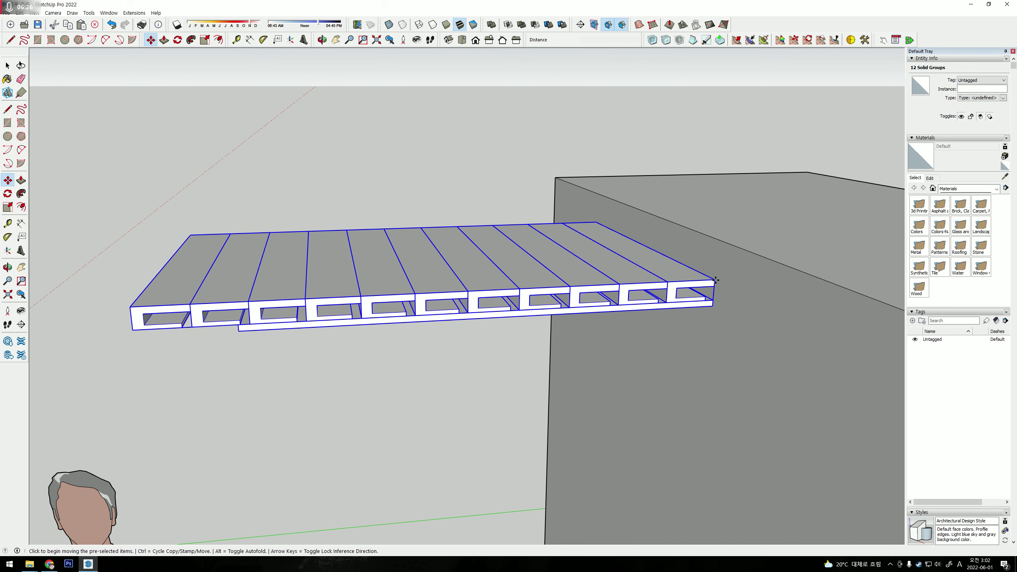
pyautogui.click(715, 281)
pyautogui.click(724, 245)
pyautogui.moveTo(724, 245); pyautogui.dragTo(620, 226, button='middle')
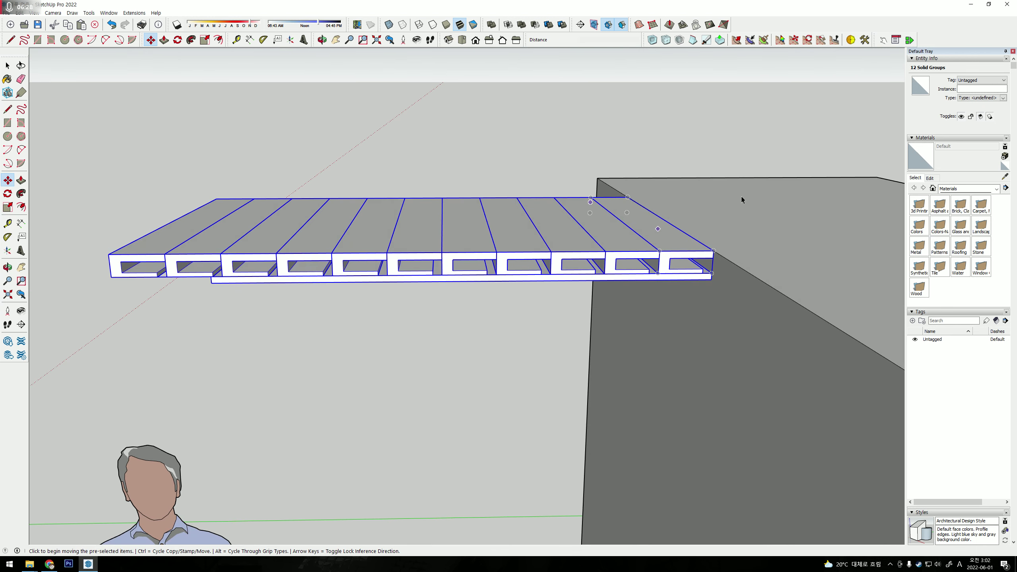
# Draw a rectangle from the deck's back-left corner across the block top.
pyautogui.click(38, 40)
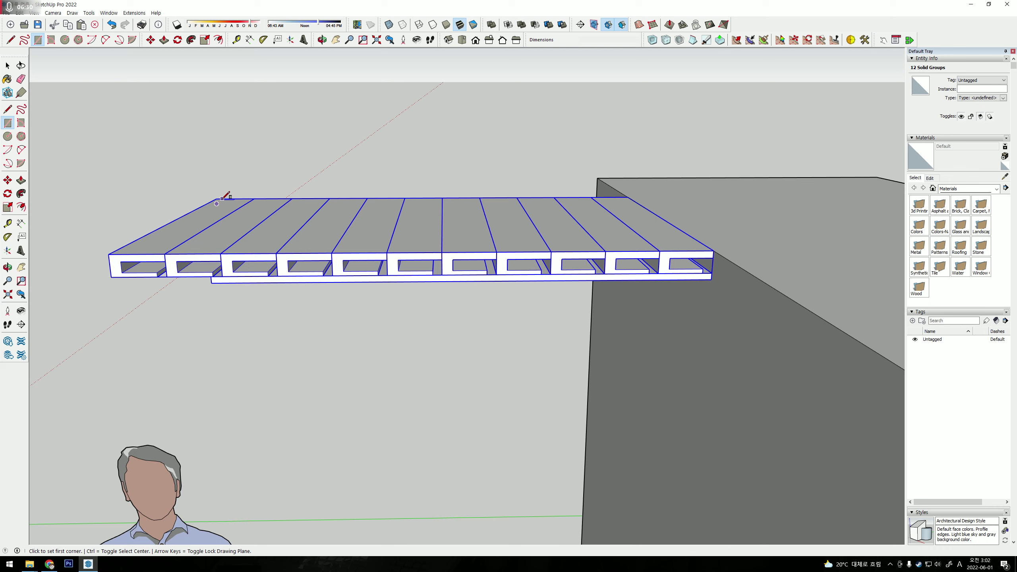
pyautogui.click(627, 197)
pyautogui.scroll(-2, 450, 241)
pyautogui.click(861, 248)
# Pull the slab face up 120 mm into a thick block and inspect its underside.
pyautogui.press('space')
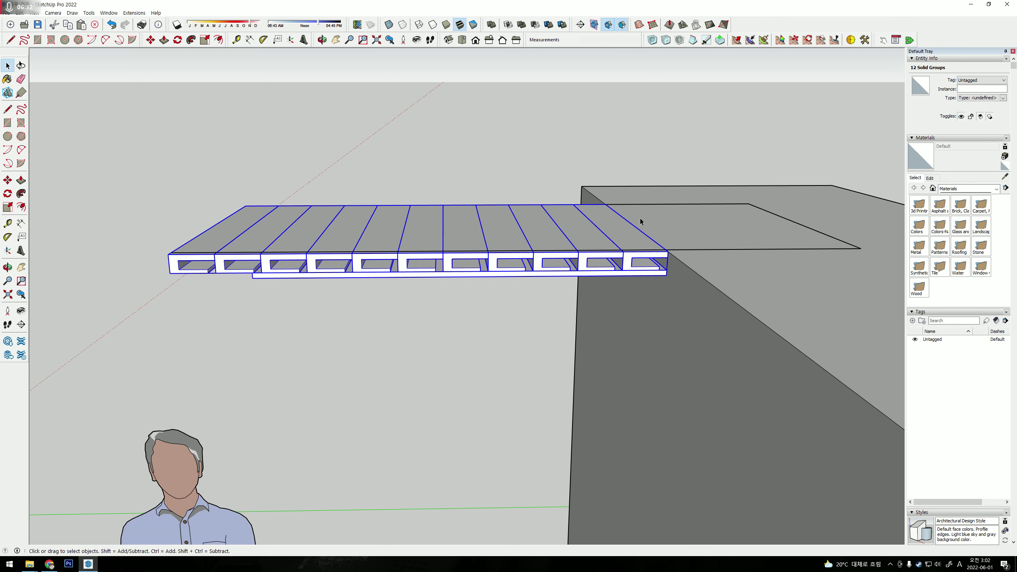
pyautogui.press('p')
pyautogui.click(690, 205)
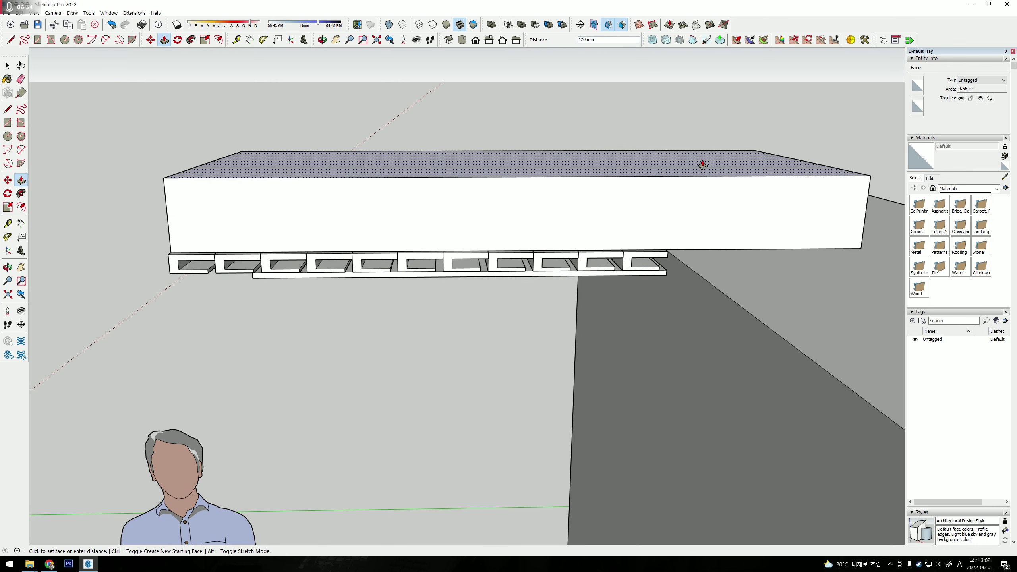
pyautogui.moveTo(707, 153); pyautogui.dragTo(713, 412, button='middle')
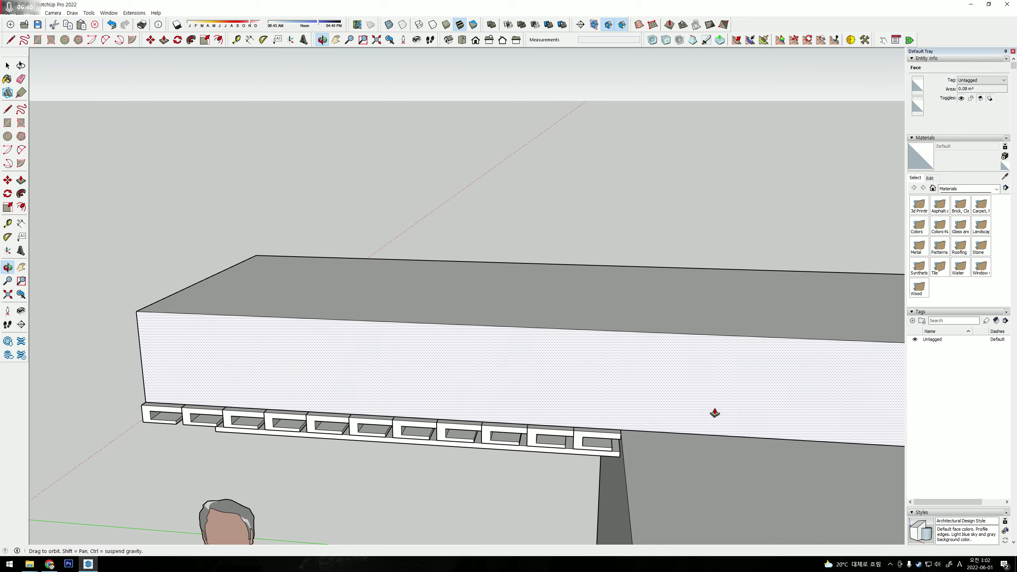
pyautogui.press('space')
pyautogui.moveTo(318, 284); pyautogui.dragTo(256, 272, button='middle')
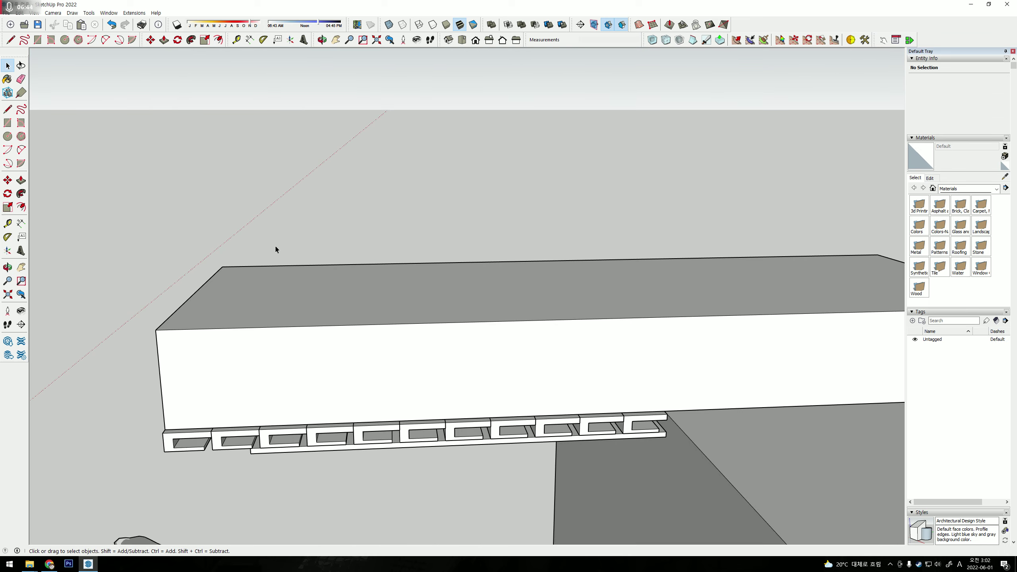
pyautogui.moveTo(182, 275)
pyautogui.mouseDown(button='middle')
pyautogui.moveTo(526, 269)
pyautogui.moveTo(515, 357)
pyautogui.mouseUp(button='middle')
pyautogui.click(518, 289)
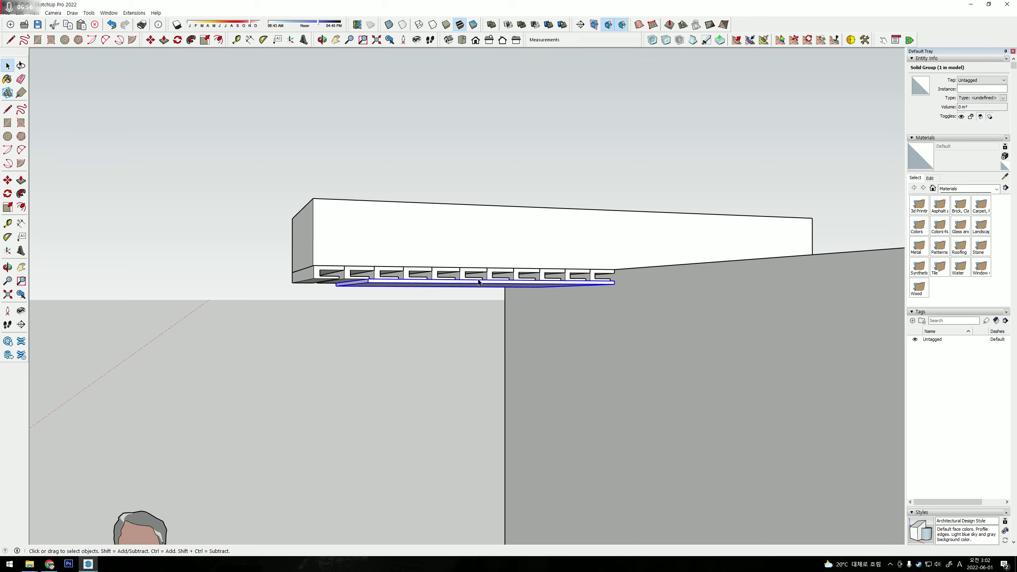
# Copy the whole slab-and-deck assembly alongside the original.
pyautogui.moveTo(517, 286); pyautogui.dragTo(275, 145, button='middle')
pyautogui.moveTo(275, 145); pyautogui.dragTo(766, 402)
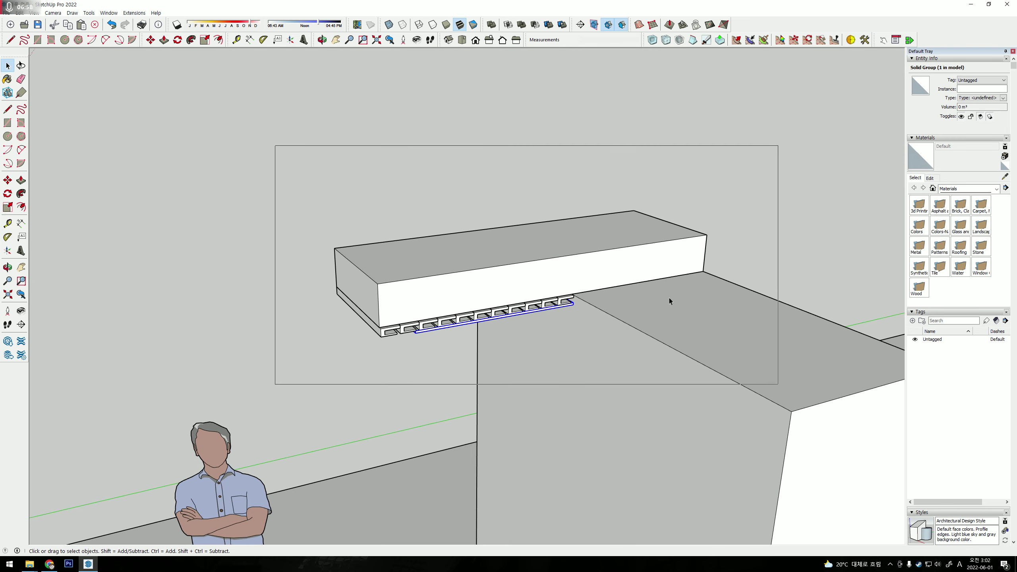
pyautogui.press('m')
pyautogui.click(656, 287)
pyautogui.press('ctrl')
pyautogui.click(811, 366)
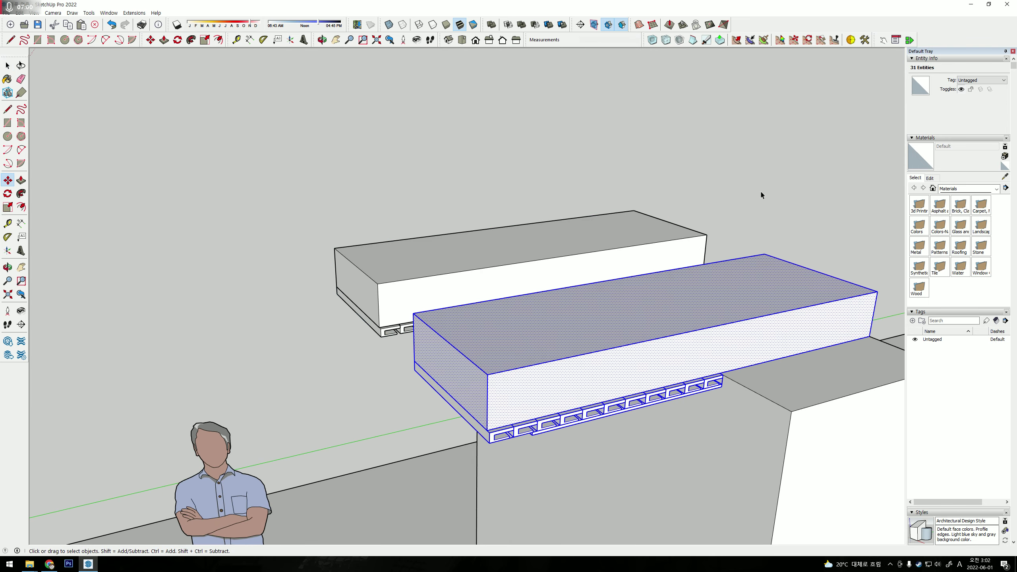
pyautogui.press('space')
# Erase the copy's slats and select its remaining thin bottom panel.
pyautogui.click(761, 193)
pyautogui.moveTo(761, 193)
pyautogui.mouseDown(button='middle')
pyautogui.moveTo(628, 451)
pyautogui.moveTo(610, 354)
pyautogui.moveTo(423, 330)
pyautogui.mouseUp(button='middle')
pyautogui.press('e')
pyautogui.click(441, 323)
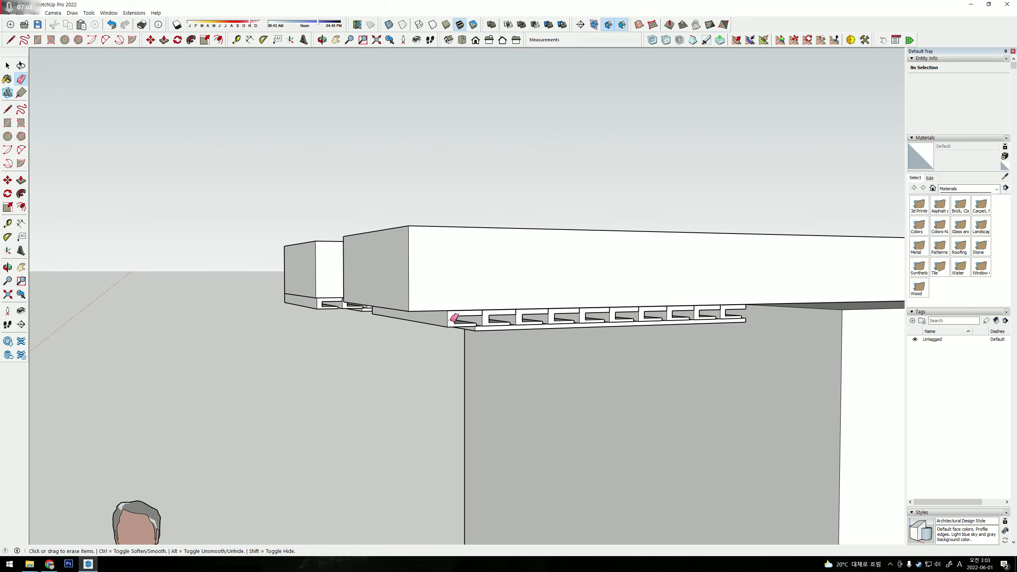
pyautogui.click(477, 322)
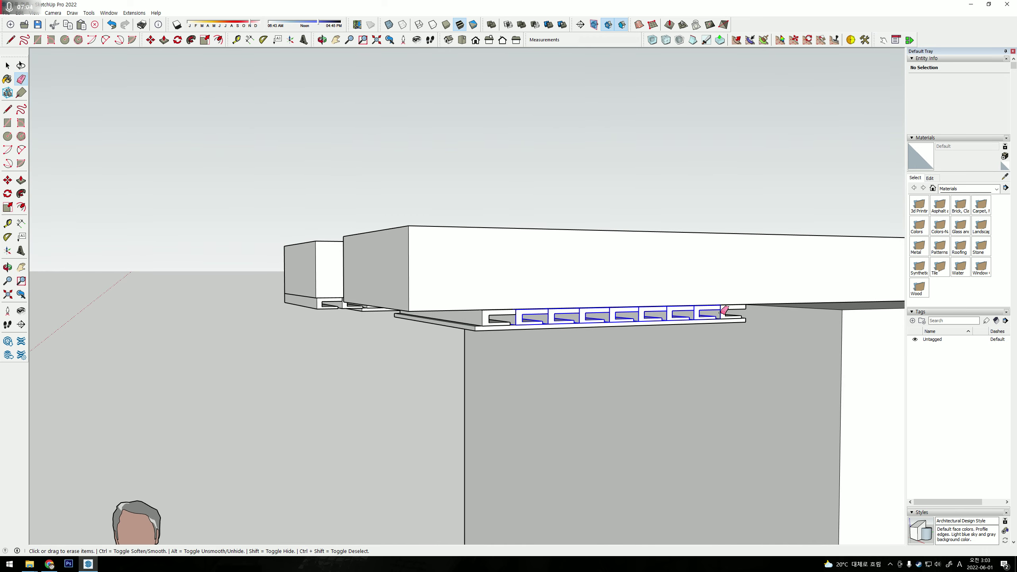
pyautogui.moveTo(724, 311); pyautogui.dragTo(721, 313)
pyautogui.click(501, 320)
pyautogui.press('space')
pyautogui.click(531, 326)
# Move the copy's bare panel straight down so it hangs below the slab.
pyautogui.scroll(3, 740, 322)
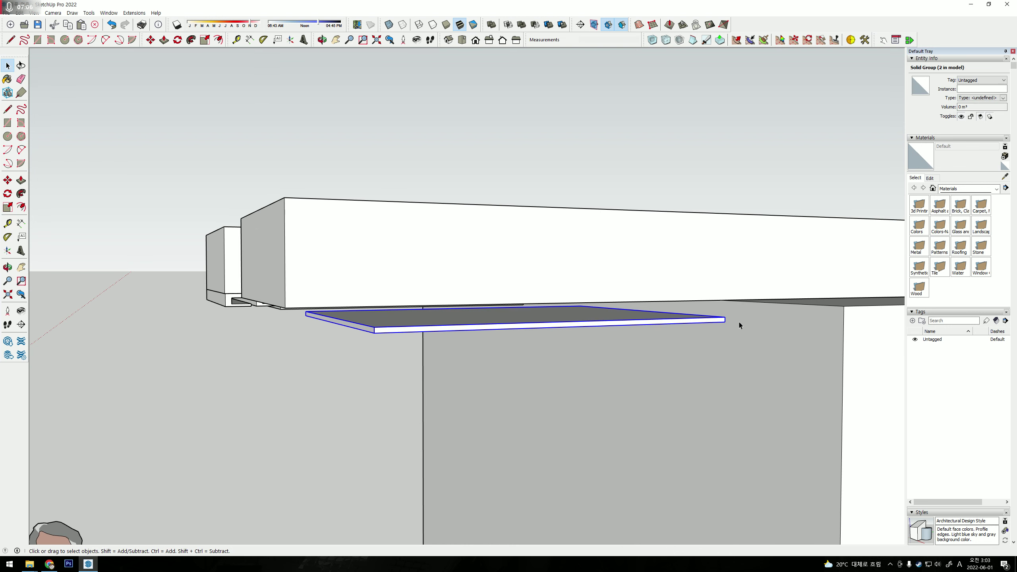
pyautogui.press('m')
pyautogui.click(725, 319)
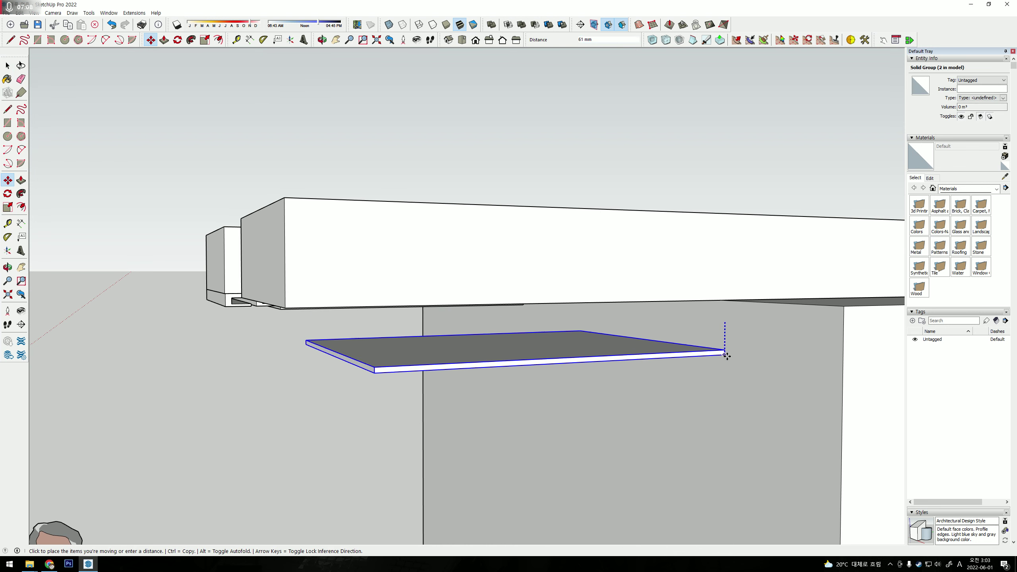
pyautogui.click(726, 349)
pyautogui.moveTo(666, 346); pyautogui.dragTo(633, 325, button='middle')
pyautogui.press('space')
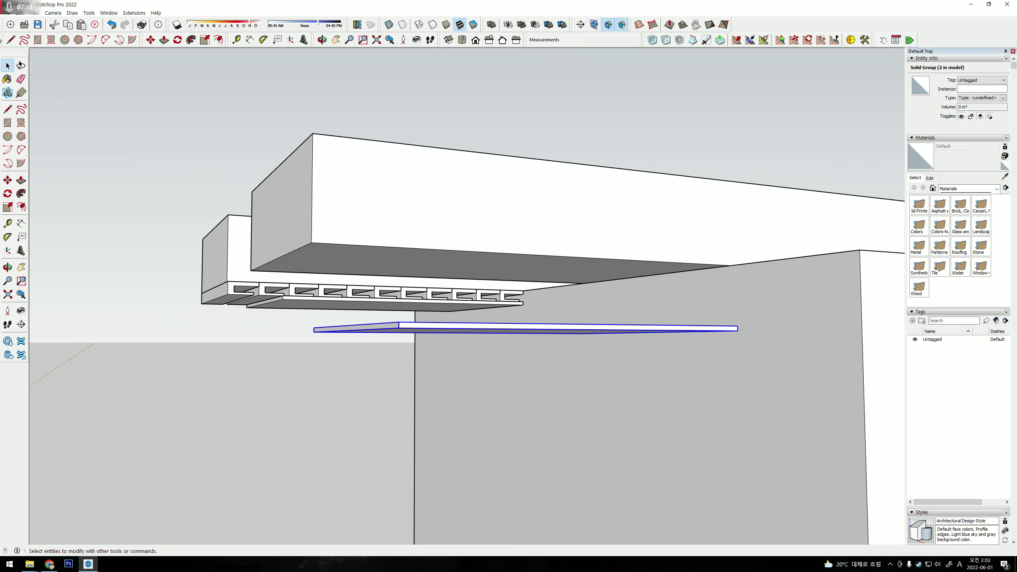
pyautogui.click(40, 39)
# Draw a thin strip rectangle across the slab underside and select its face.
pyautogui.moveTo(651, 268)
pyautogui.mouseDown(button='middle')
pyautogui.moveTo(739, 265)
pyautogui.moveTo(545, 307)
pyautogui.moveTo(495, 284)
pyautogui.moveTo(176, 205)
pyautogui.moveTo(390, 194)
pyautogui.mouseUp(button='middle')
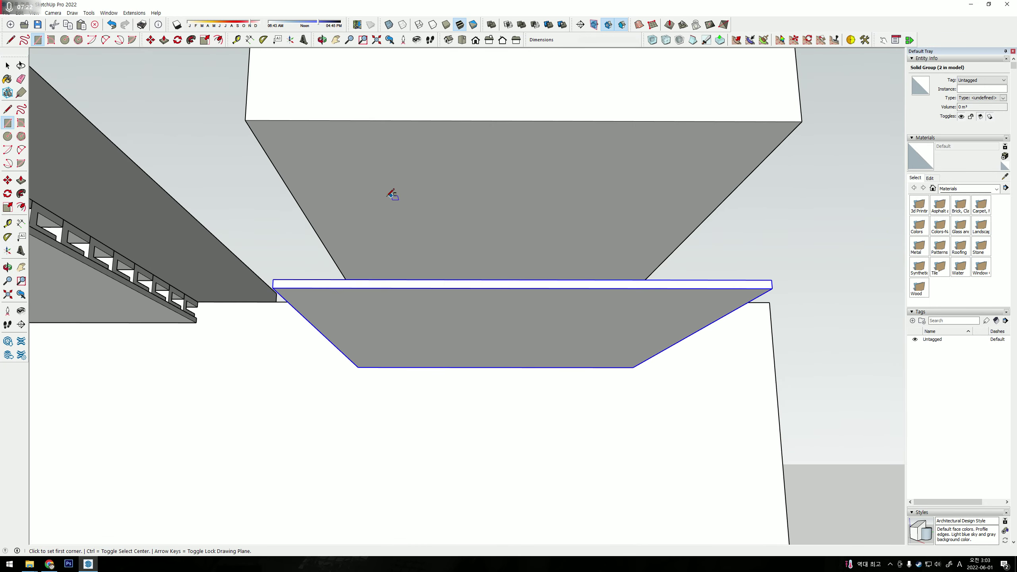
pyautogui.click(271, 161)
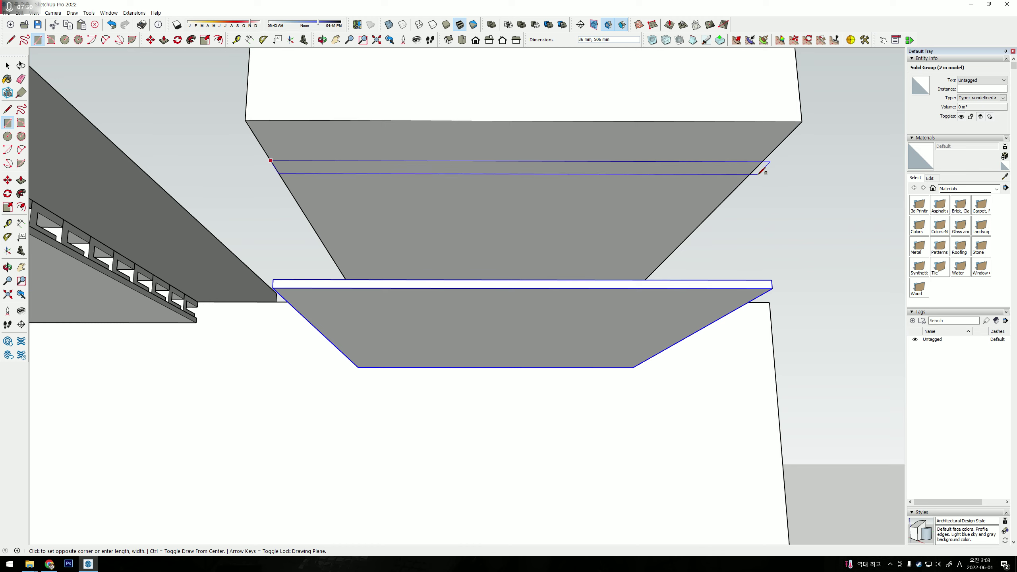
pyautogui.click(763, 175)
pyautogui.moveTo(762, 176)
pyautogui.mouseDown(button='middle')
pyautogui.moveTo(378, 217)
pyautogui.moveTo(348, 166)
pyautogui.mouseUp(button='middle')
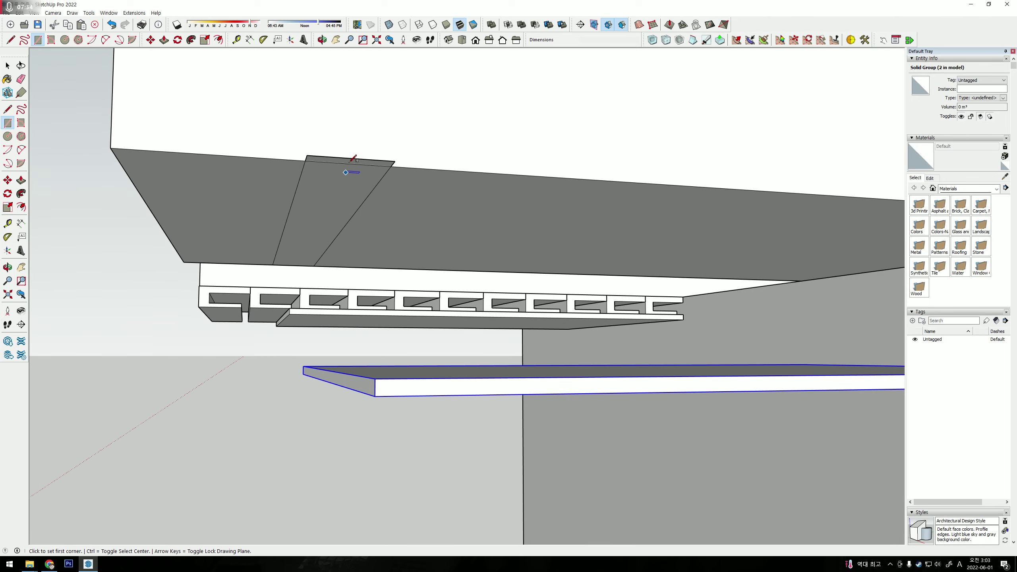
pyautogui.press('e')
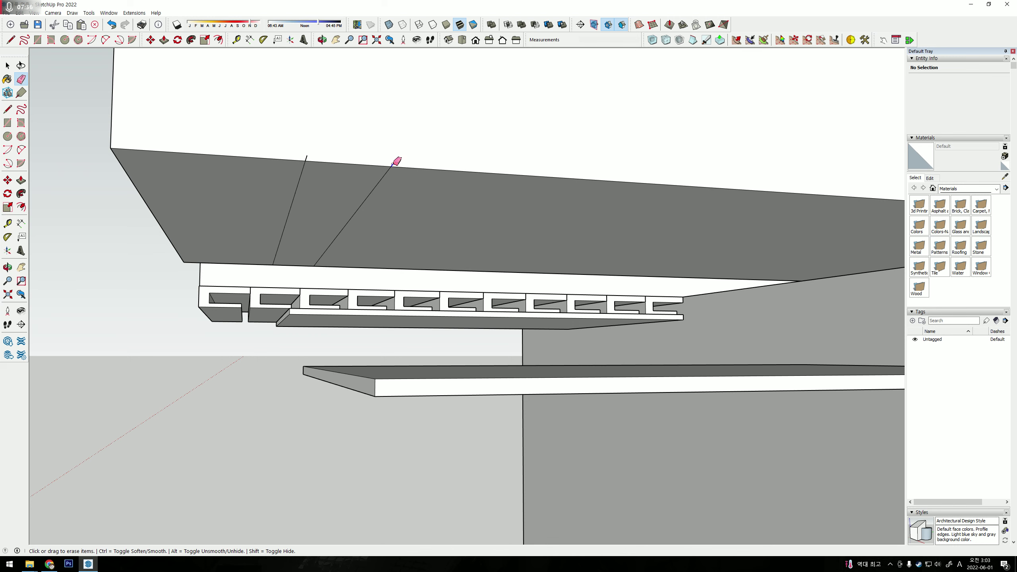
pyautogui.click(310, 157)
pyautogui.hotkey('ctrl', 'z')
pyautogui.press('space')
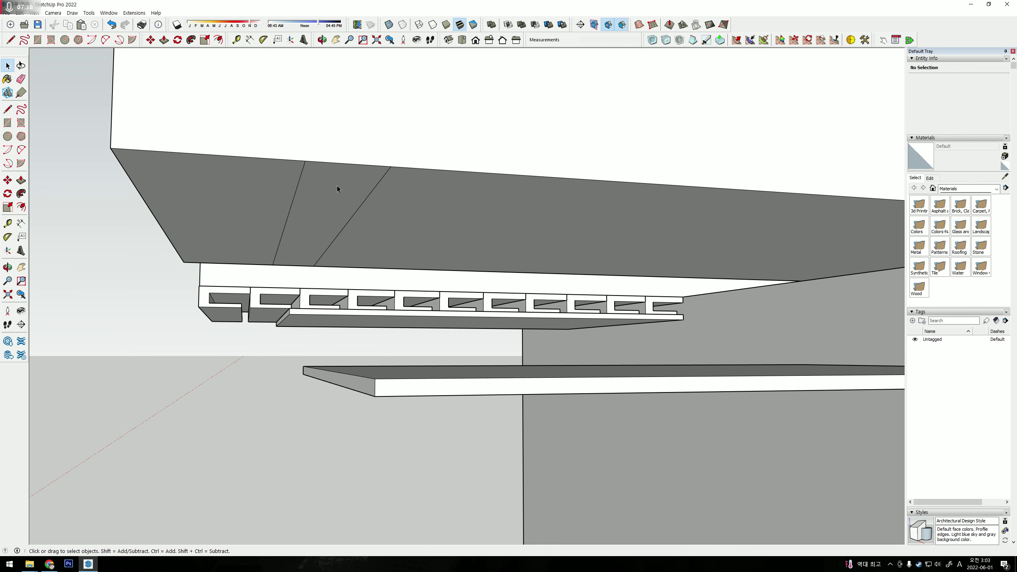
pyautogui.click(337, 186)
# Push/pull the strip downward as a new bar below the slab.
pyautogui.press('p')
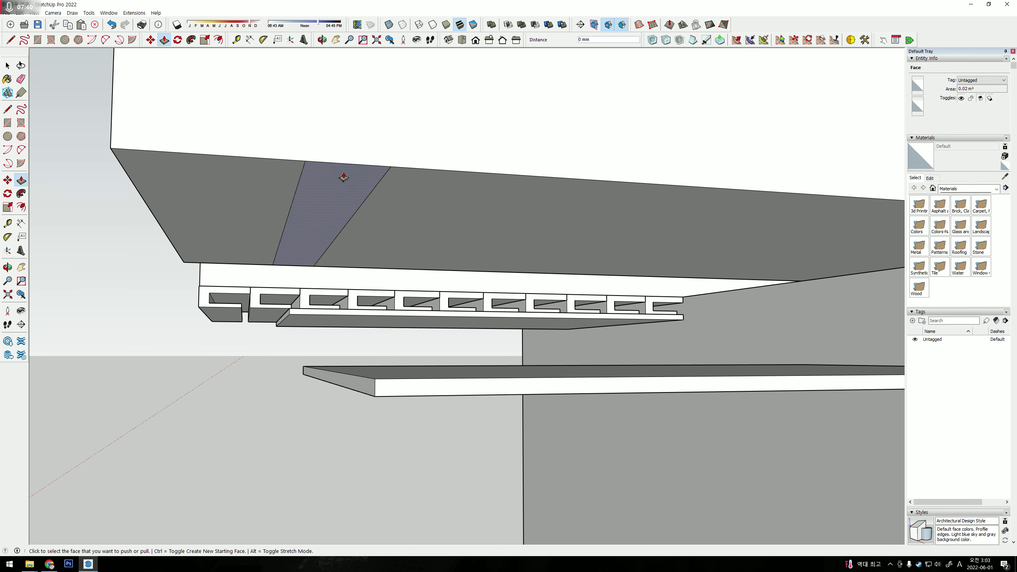
pyautogui.press('ctrl')
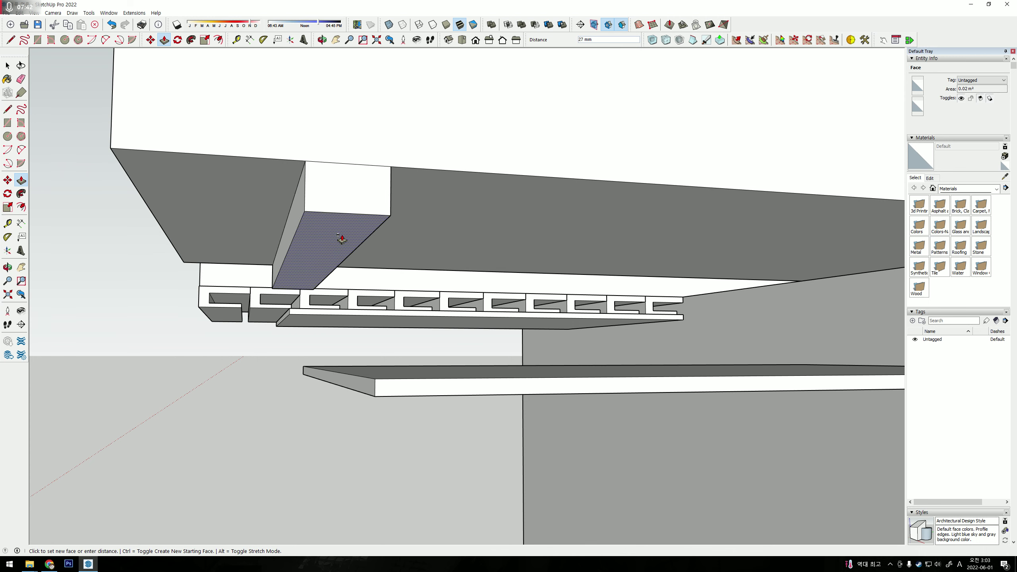
pyautogui.click(341, 246)
pyautogui.moveTo(345, 218)
pyautogui.mouseDown(button='middle')
pyautogui.moveTo(394, 246)
pyautogui.moveTo(377, 248)
pyautogui.mouseUp(button='middle')
pyautogui.scroll(2, 364, 250)
pyautogui.scroll(1, 360, 249)
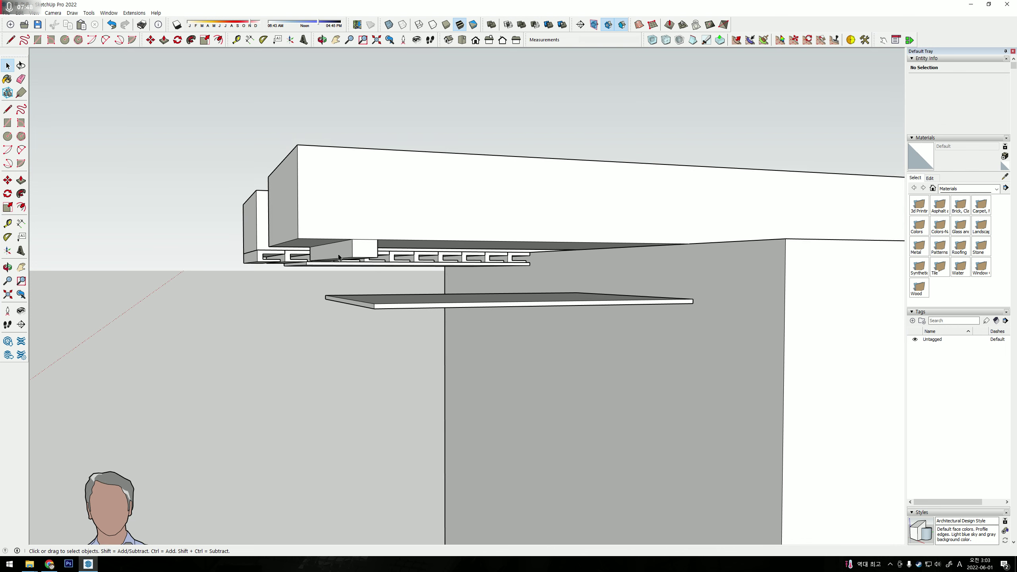
pyautogui.scroll(2, 360, 252)
# Pull the bar's end face, then select the slab with its attached geometry.
pyautogui.press('p')
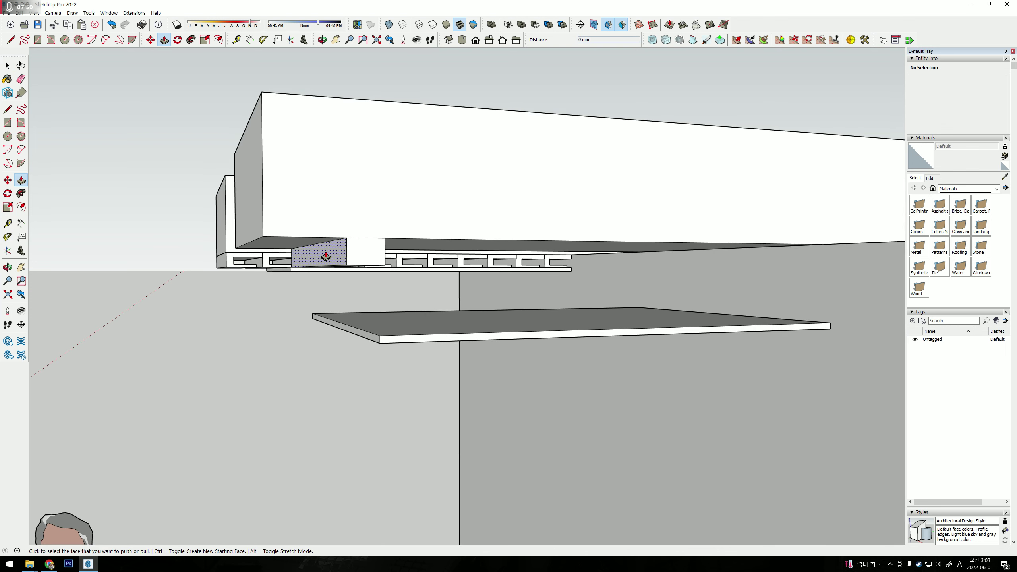
pyautogui.click(334, 256)
pyautogui.moveTo(377, 276)
pyautogui.mouseDown(button='middle')
pyautogui.moveTo(363, 221)
pyautogui.moveTo(230, 230)
pyautogui.moveTo(237, 249)
pyautogui.mouseUp(button='middle')
pyautogui.press('space')
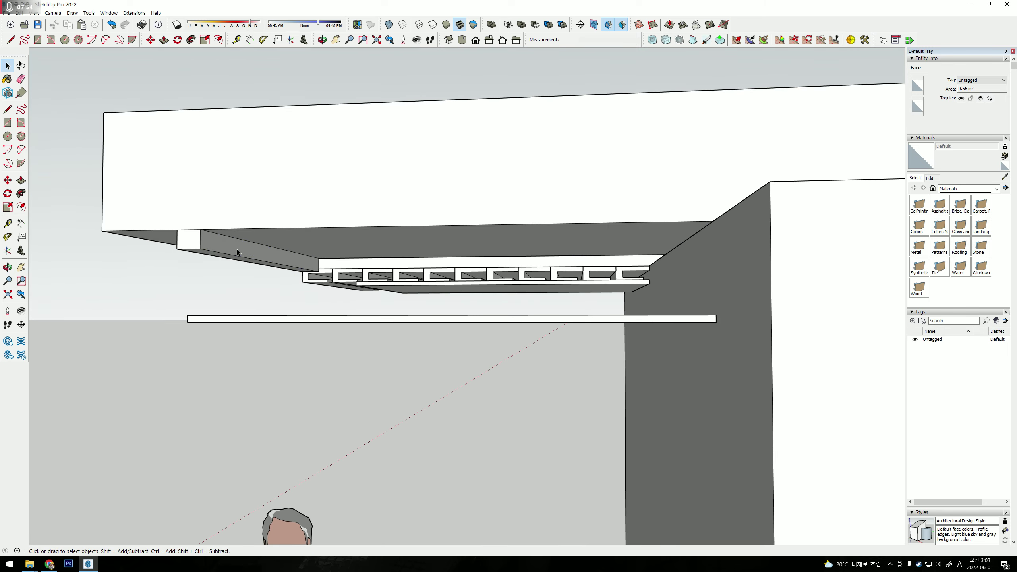
pyautogui.tripleClick(237, 250)
pyautogui.moveTo(264, 177)
pyautogui.mouseDown(button='middle')
pyautogui.moveTo(316, 184)
pyautogui.moveTo(315, 202)
pyautogui.mouseUp(button='middle')
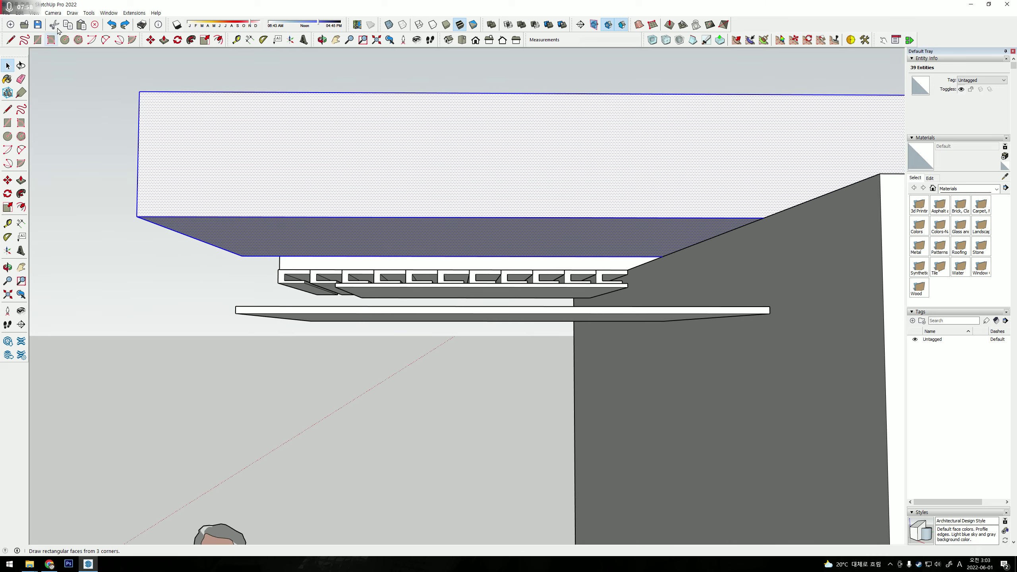
# Draw a strip rectangle on the slab underside and push/pull it down into a bar.
pyautogui.click(37, 40)
pyautogui.moveTo(370, 207); pyautogui.dragTo(362, 230, button='middle')
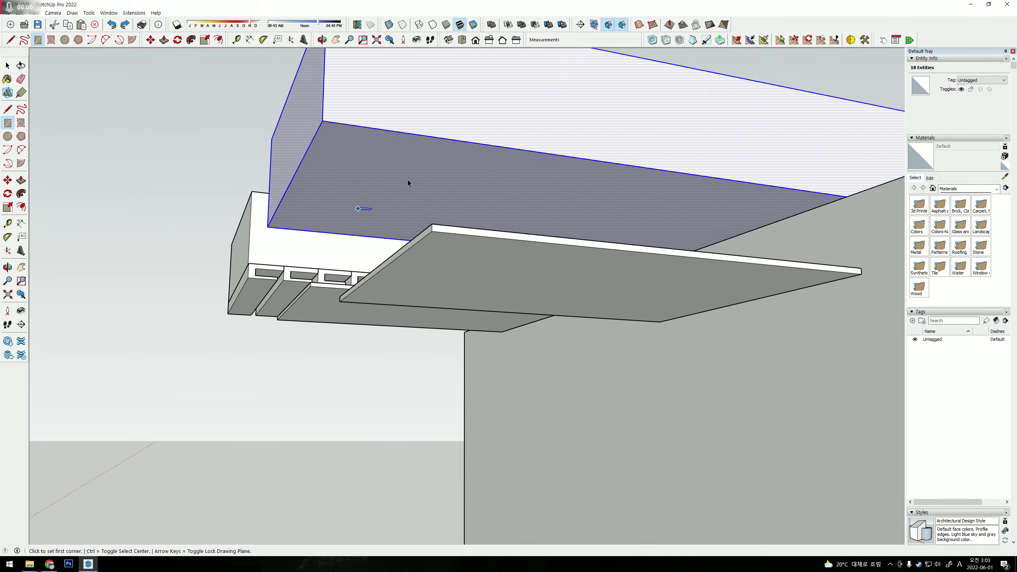
pyautogui.hotkey('ctrl', 't')
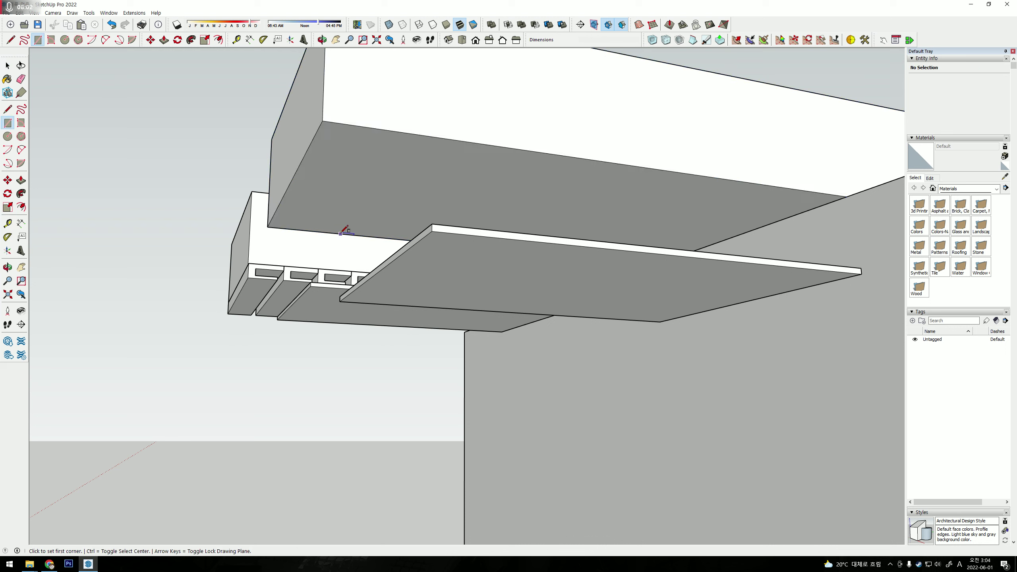
pyautogui.click(340, 234)
pyautogui.click(407, 133)
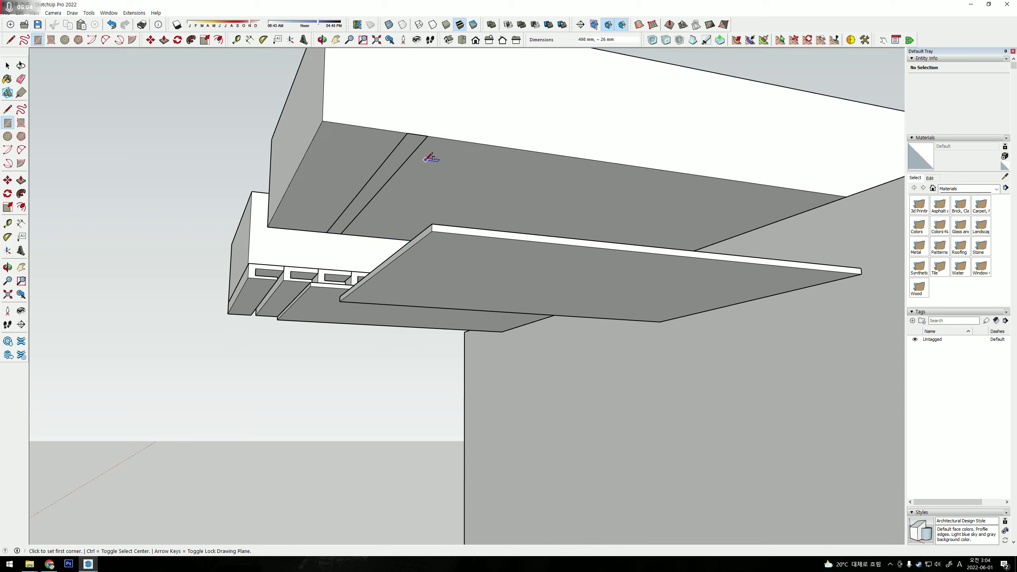
pyautogui.press('p')
pyautogui.moveTo(421, 160); pyautogui.dragTo(425, 176)
pyautogui.moveTo(425, 176); pyautogui.dragTo(376, 214, button='middle')
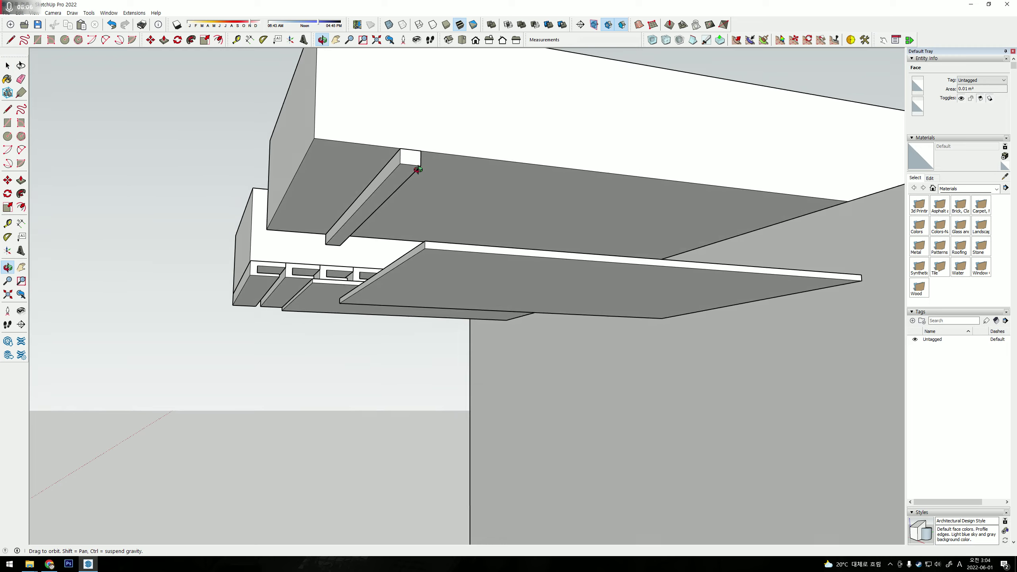
pyautogui.press('space')
# Copy the bar 300 mm along the slab underside.
pyautogui.click(377, 214)
pyautogui.click(376, 214)
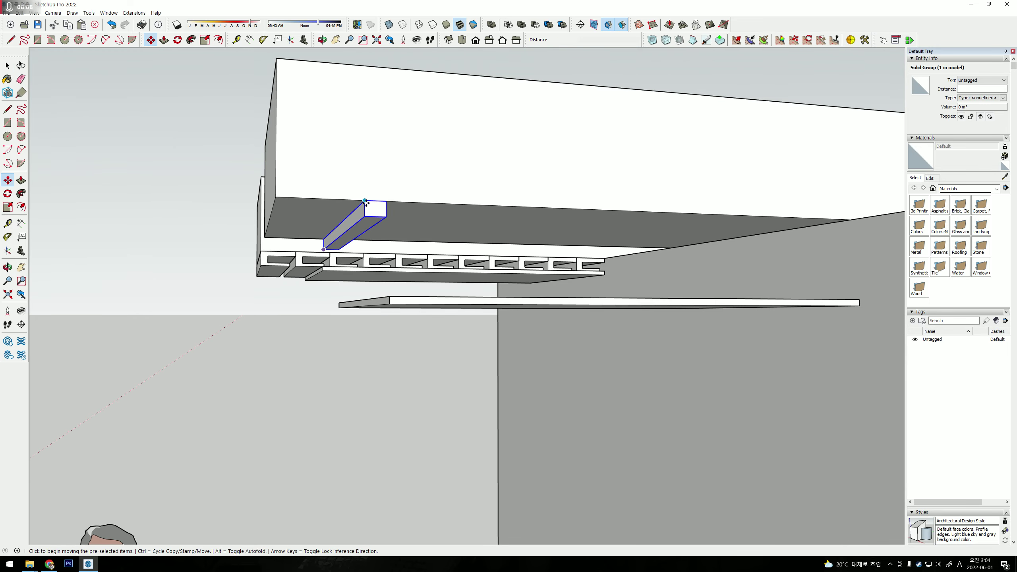
pyautogui.press('m')
pyautogui.press('ctrl')
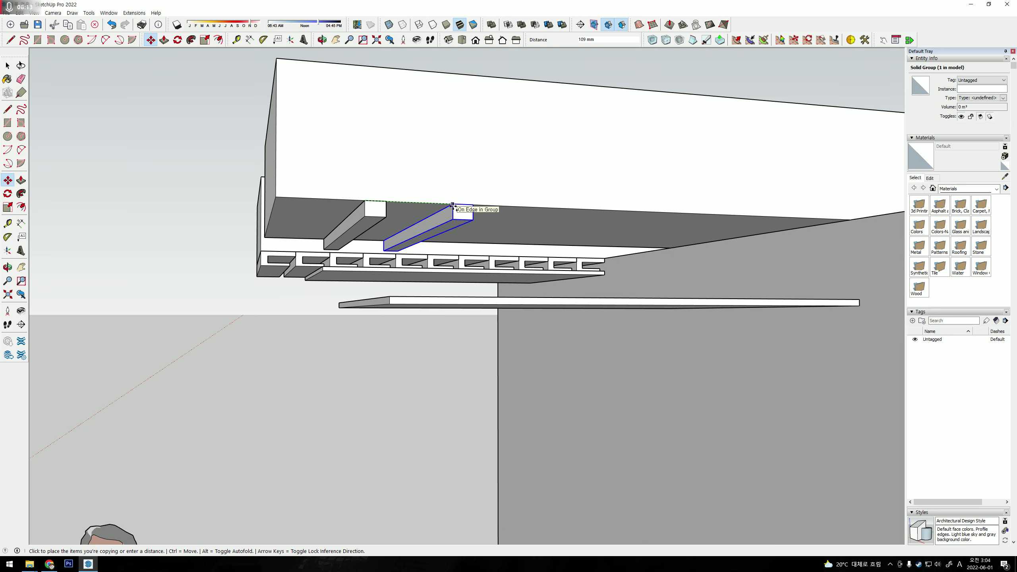
pyautogui.write('300')
pyautogui.press('Return')
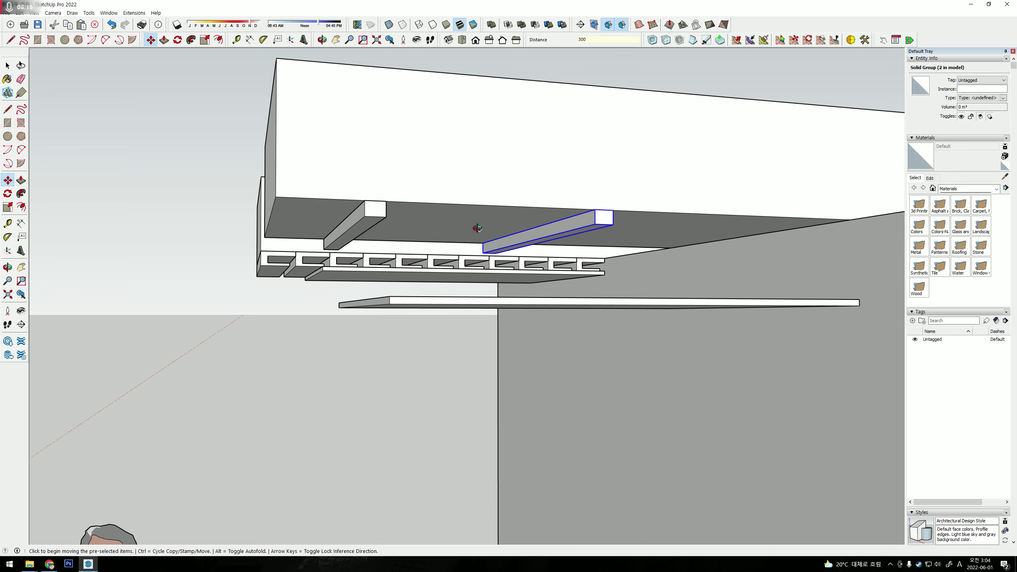
# Measure from the bar's corner with the Tape Measure tool.
pyautogui.moveTo(453, 206); pyautogui.dragTo(407, 238, button='middle')
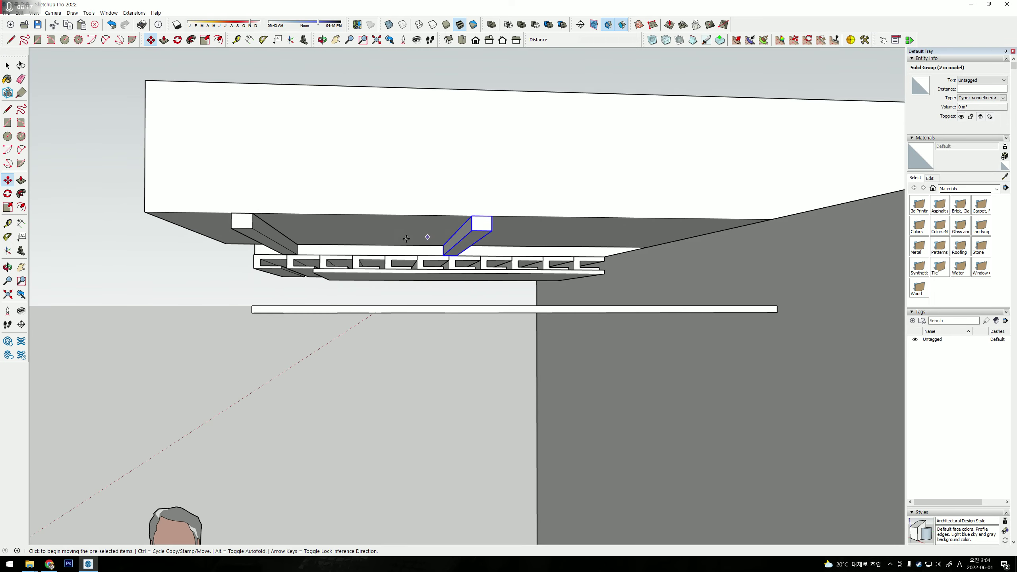
pyautogui.press('t')
pyautogui.click(252, 213)
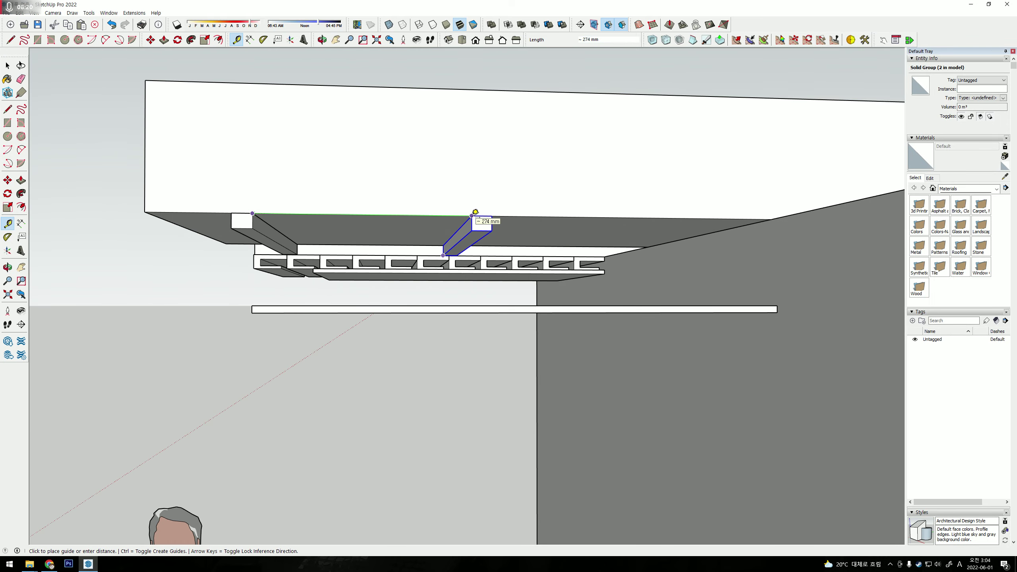
pyautogui.press('space')
# Copy the bar once more to place the third bar under the slab.
pyautogui.moveTo(461, 246); pyautogui.dragTo(470, 186, button='middle')
pyautogui.press('m')
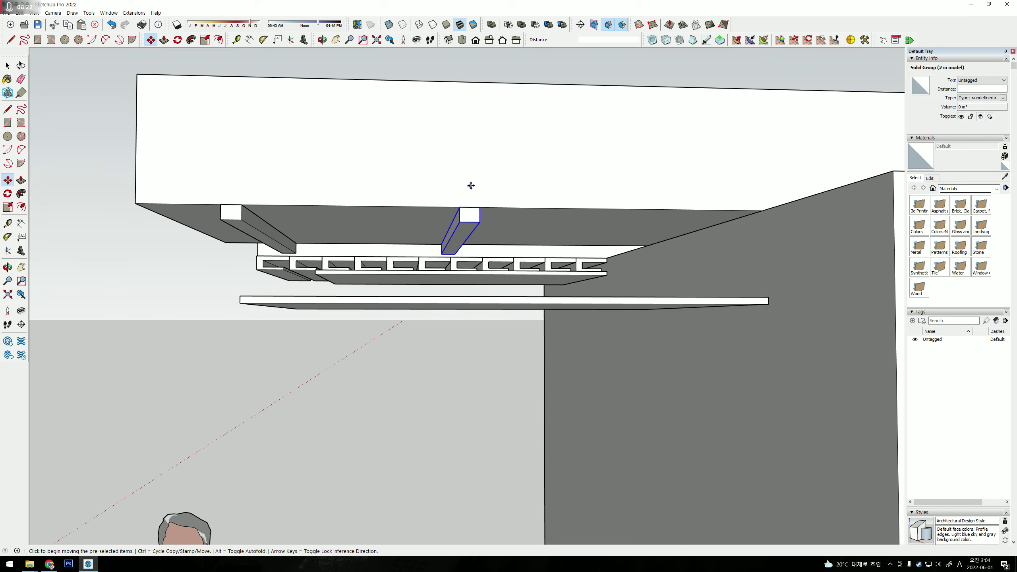
pyautogui.click(470, 186)
pyautogui.press('ctrl')
pyautogui.click(591, 187)
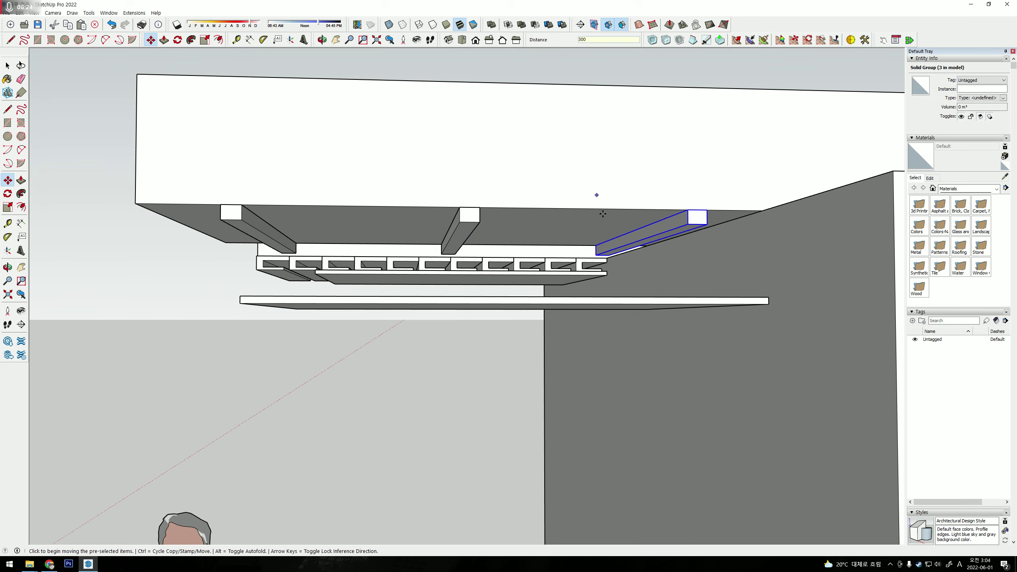
pyautogui.moveTo(595, 189)
pyautogui.mouseDown(button='middle')
pyautogui.moveTo(670, 211)
pyautogui.moveTo(590, 152)
pyautogui.moveTo(585, 185)
pyautogui.mouseUp(button='middle')
pyautogui.press('space')
# Copy the left bar 19 mm straight down below itself.
pyautogui.click(419, 169)
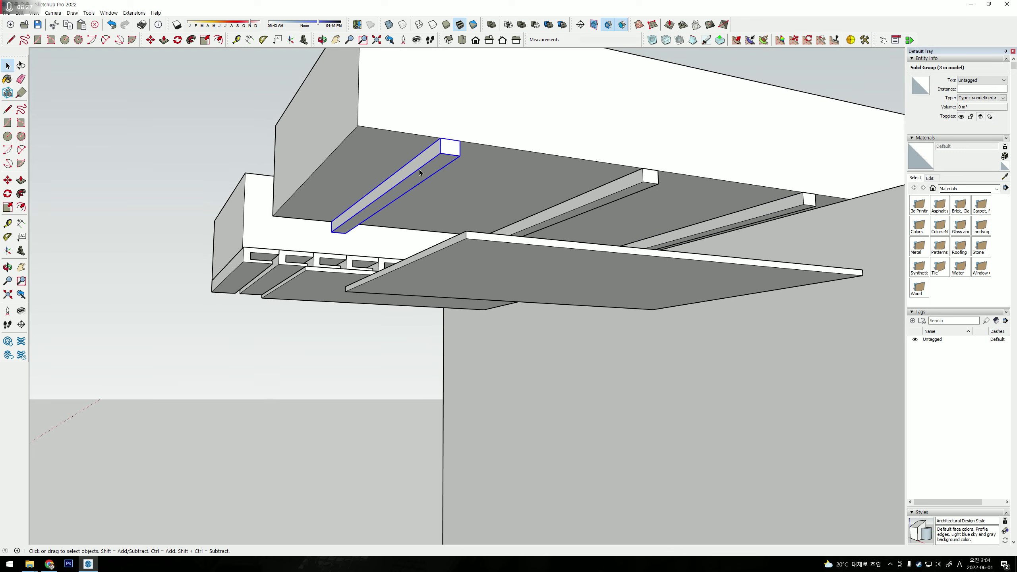
pyautogui.press('m')
pyautogui.click(440, 173)
pyautogui.press('ctrl')
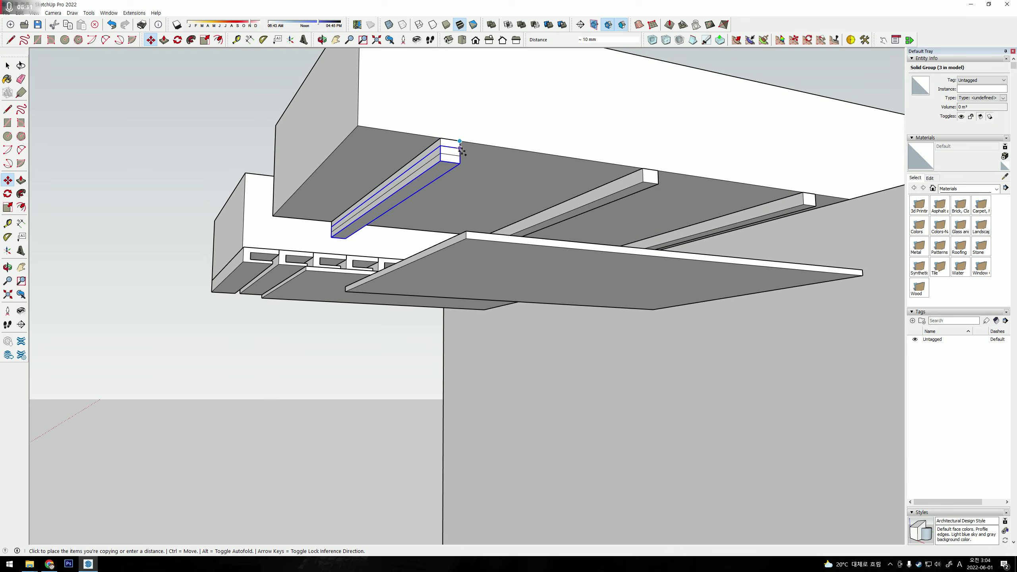
pyautogui.click(432, 187)
# Rotate the copied bar 90° to run crosswise and move it to the beam ends.
pyautogui.press('q')
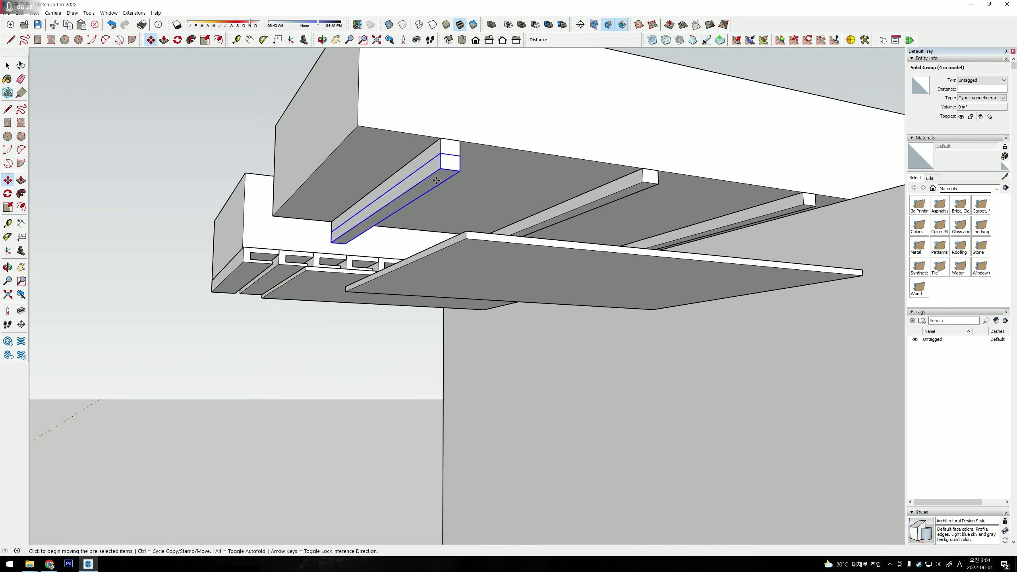
pyautogui.click(383, 212)
pyautogui.click(460, 170)
pyautogui.click(518, 228)
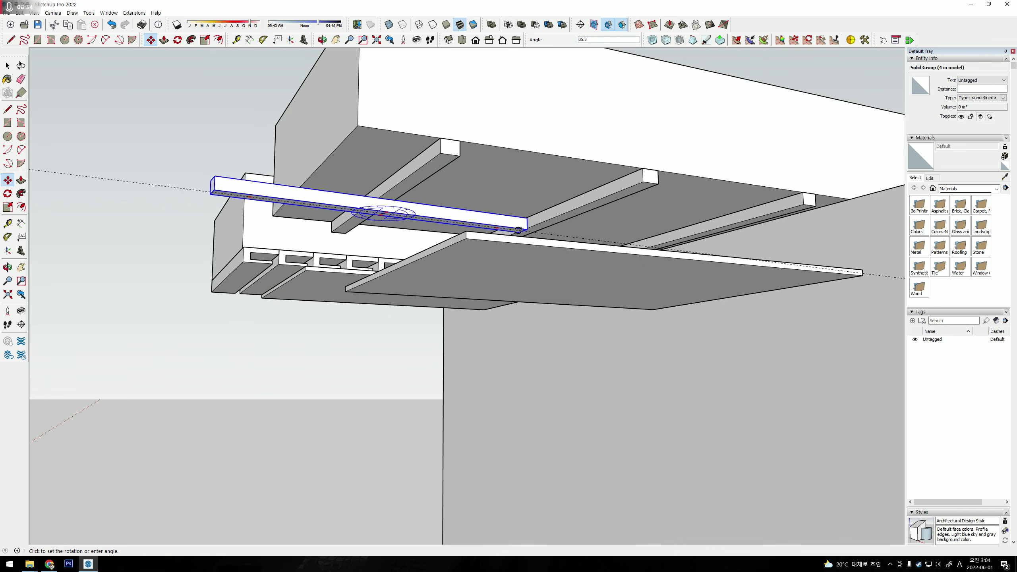
pyautogui.click(386, 194)
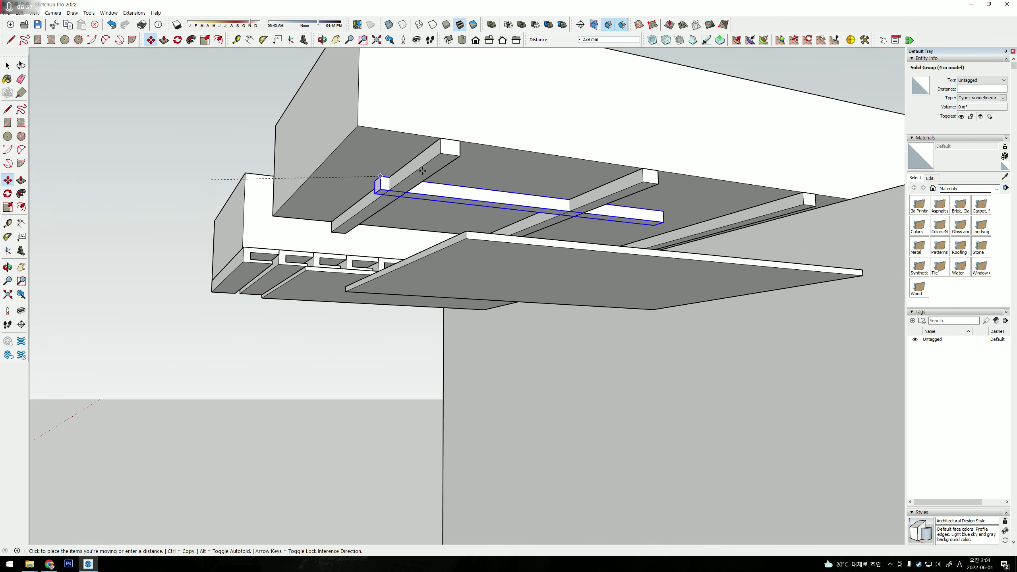
pyautogui.click(608, 170)
pyautogui.moveTo(608, 170); pyautogui.dragTo(722, 161, button='middle')
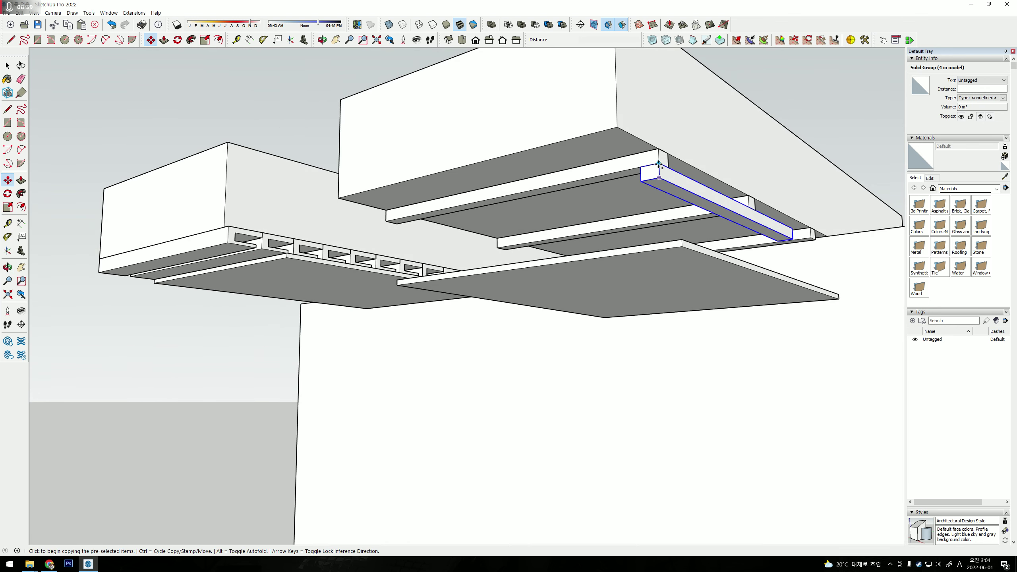
# Copy the crosswise bar 300 mm along to make the second long beam.
pyautogui.press('ctrl')
pyautogui.click(659, 163)
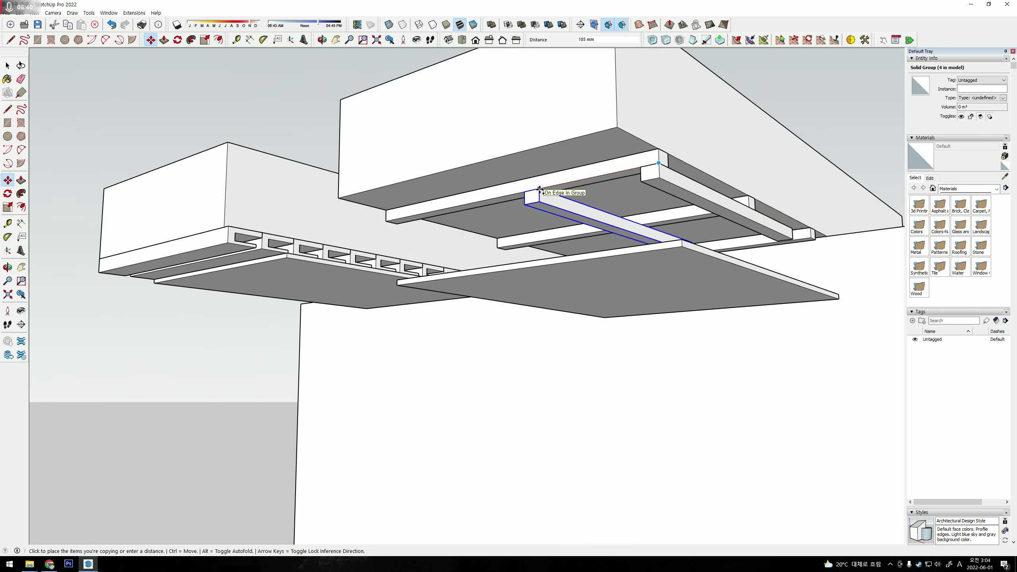
pyautogui.press('Return')
pyautogui.press('space')
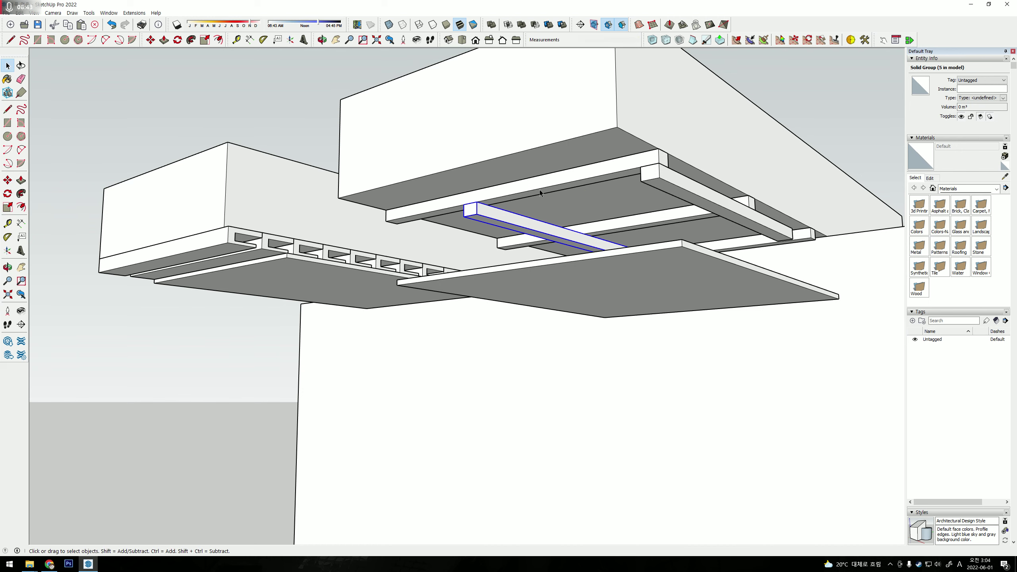
pyautogui.scroll(2, 545, 196)
pyautogui.scroll(1, 561, 217)
pyautogui.scroll(2, 571, 229)
pyautogui.scroll(2, 568, 226)
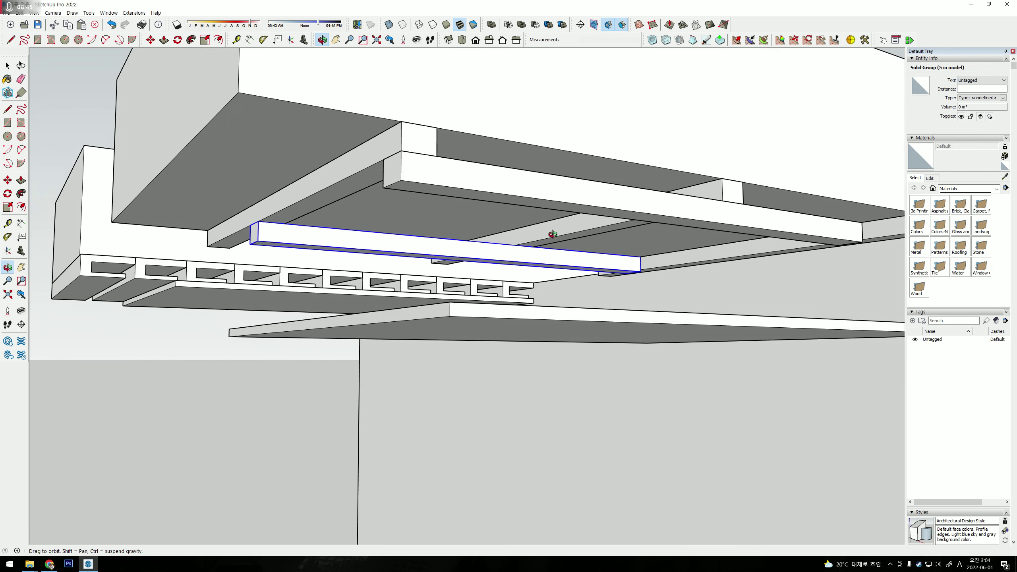
pyautogui.scroll(1, 563, 241)
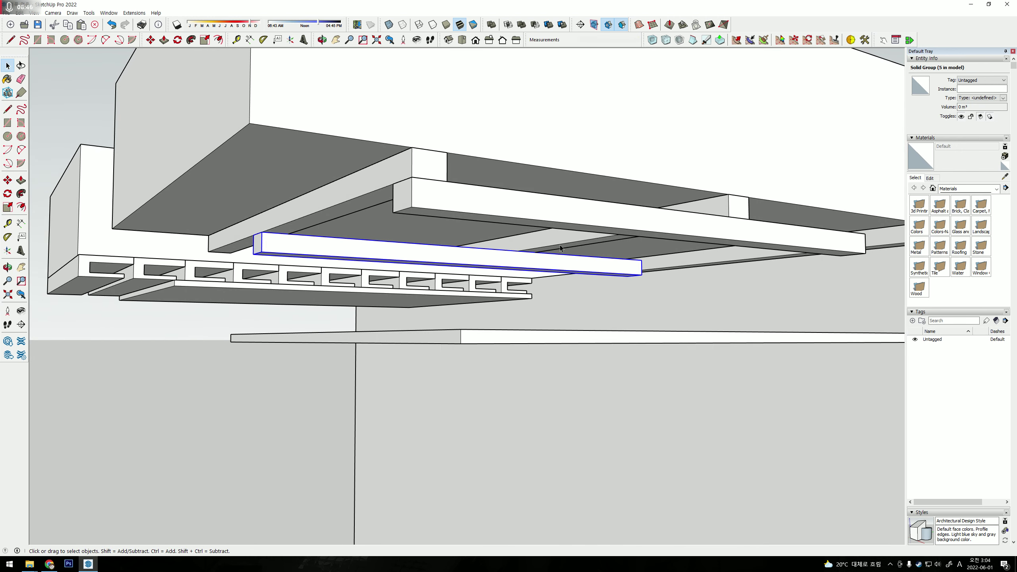
# Check the bar spacing from the corners with the Tape Measure.
pyautogui.moveTo(464, 160); pyautogui.dragTo(408, 207, button='middle')
pyautogui.press('t')
pyautogui.click(408, 207)
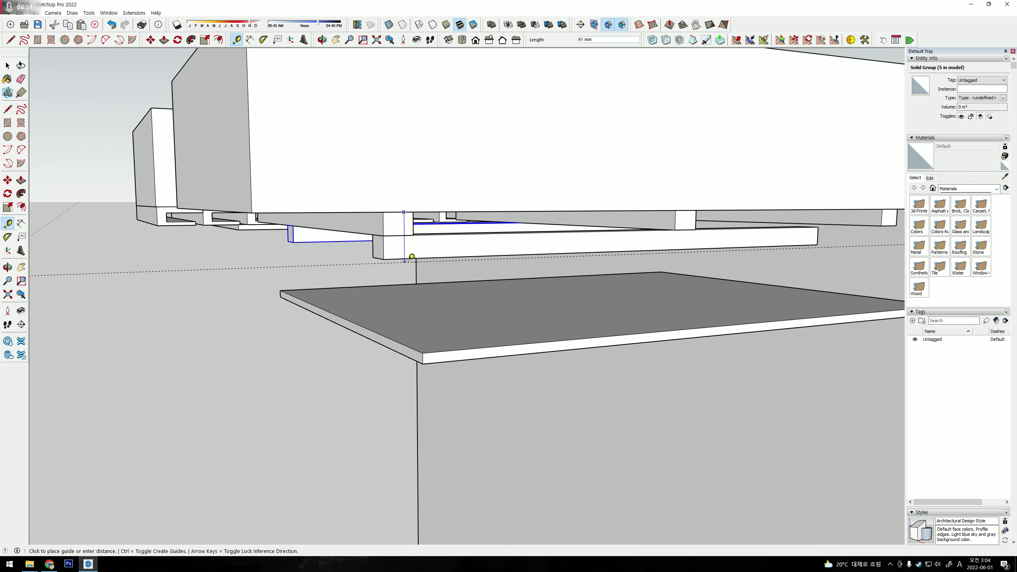
pyautogui.press('Escape')
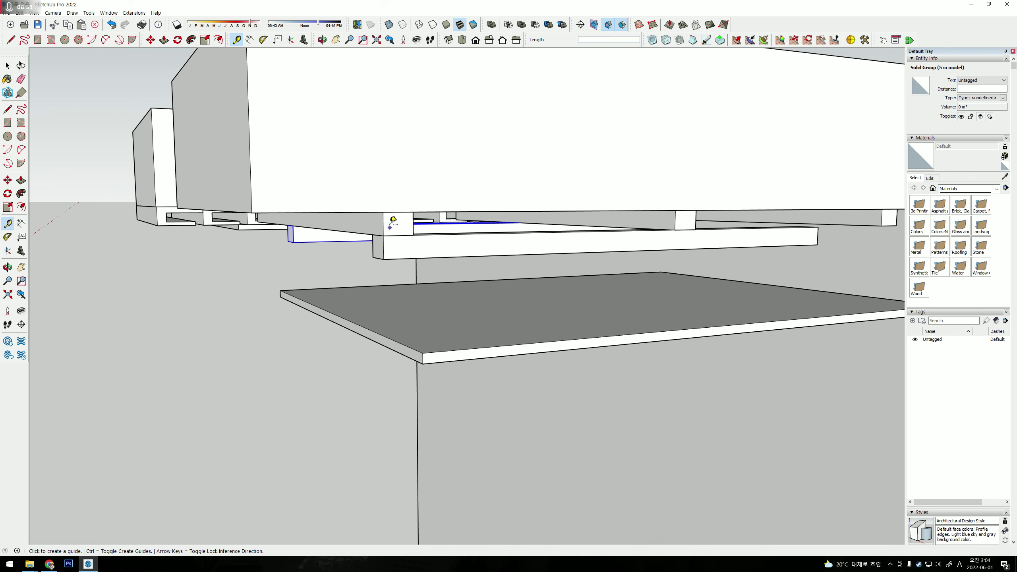
pyautogui.click(399, 235)
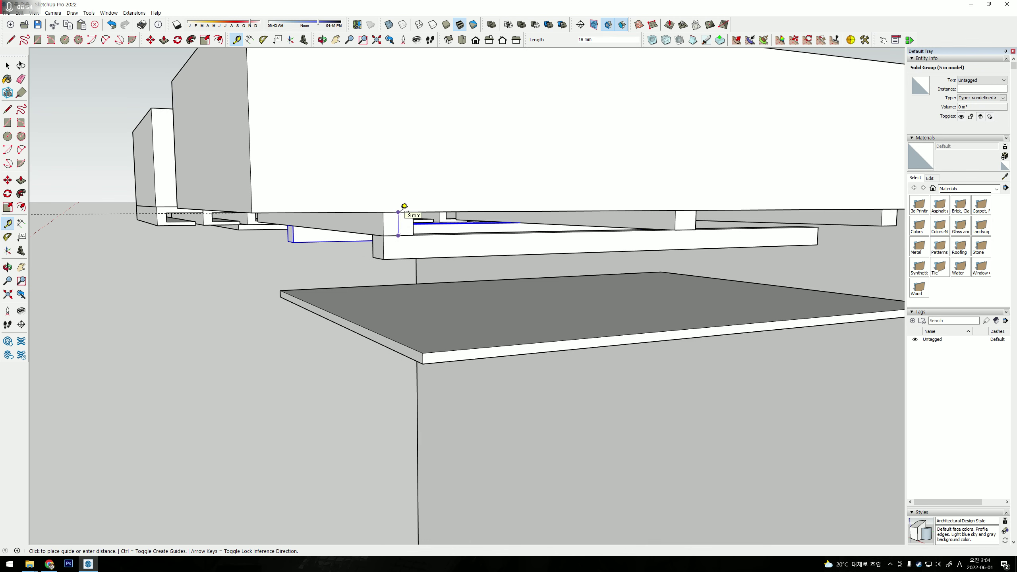
pyautogui.press('space')
# Select the frame bars, back out of Scale, deselect, and review the finished frame.
pyautogui.moveTo(448, 242); pyautogui.dragTo(469, 222, button='middle')
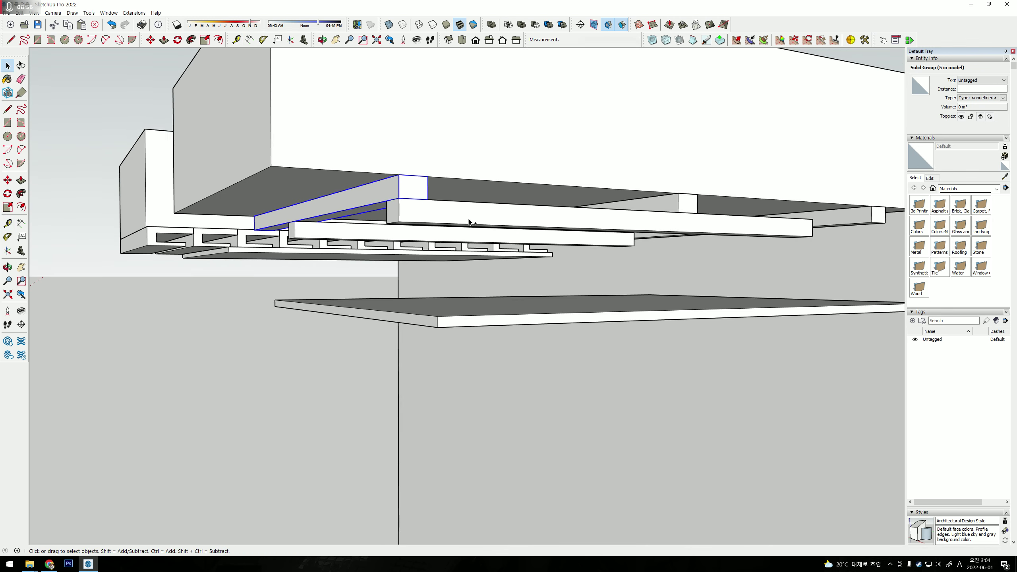
pyautogui.keyDown('ctrl'); pyautogui.click(438, 238); pyautogui.keyUp('ctrl')
pyautogui.keyDown('ctrl'); pyautogui.click(842, 226); pyautogui.keyUp('ctrl')
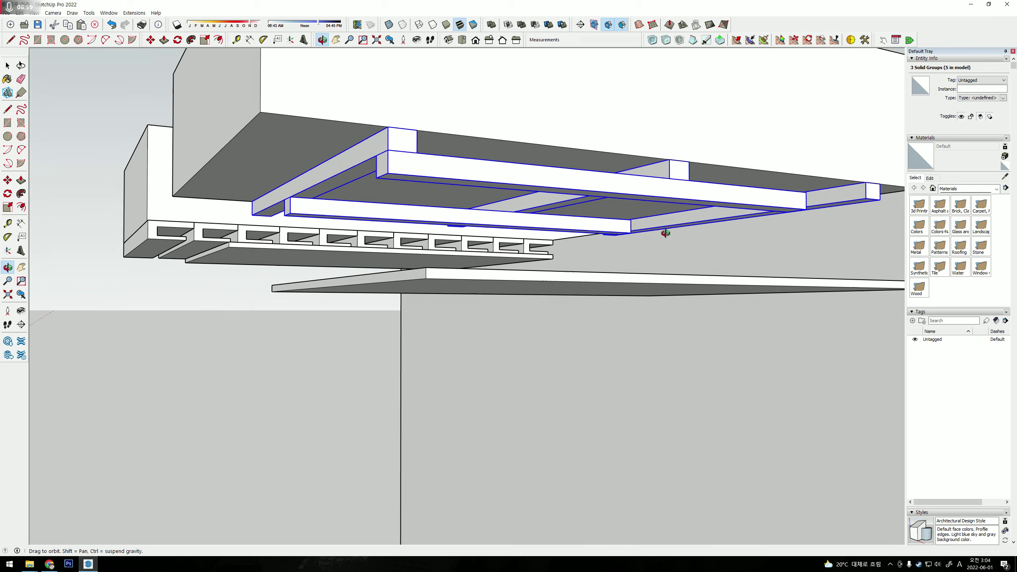
pyautogui.press('s')
pyautogui.moveTo(843, 226)
pyautogui.mouseDown(button='middle')
pyautogui.moveTo(535, 222)
pyautogui.moveTo(420, 207)
pyautogui.moveTo(382, 257)
pyautogui.mouseUp(button='middle')
pyautogui.press('space')
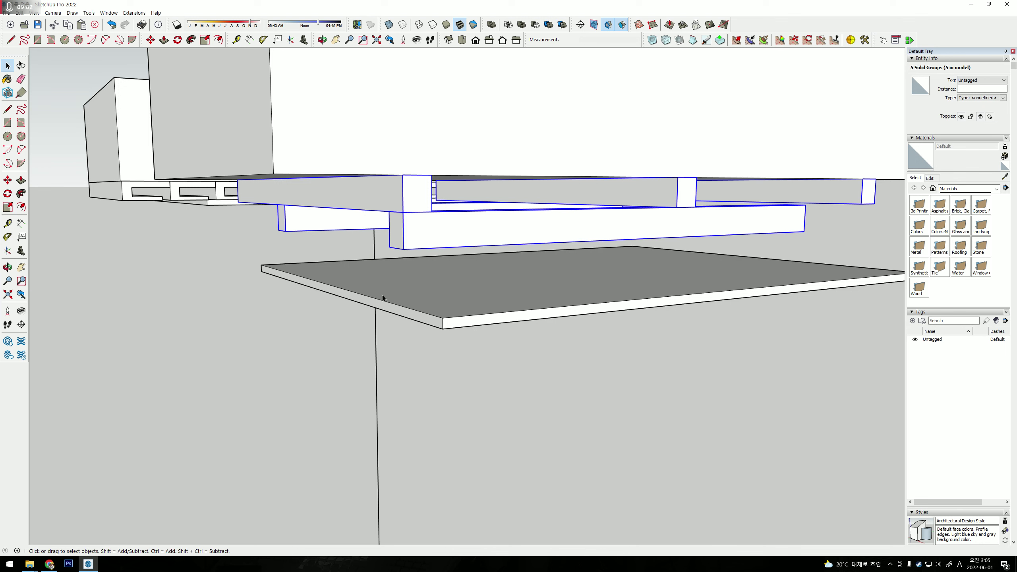
pyautogui.click(383, 295)
pyautogui.moveTo(382, 295); pyautogui.dragTo(507, 228, button='middle')
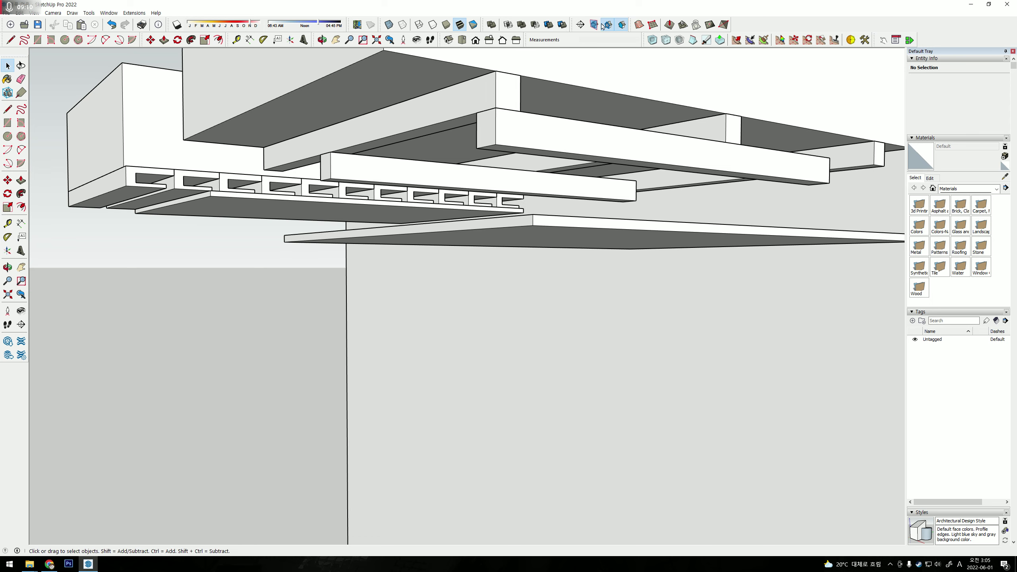
pyautogui.moveTo(610, 207)
pyautogui.mouseDown(button='middle')
pyautogui.moveTo(522, 268)
pyautogui.moveTo(552, 134)
pyautogui.mouseUp(button='middle')
# Draw a long narrow rectangle on the floor and push/pull it into a thin bar.
pyautogui.scroll(-5, 523, 268)
pyautogui.scroll(3, 512, 360)
pyautogui.keyDown('shift'); pyautogui.moveTo(512, 360); pyautogui.dragTo(476, 241, button='middle'); pyautogui.keyUp('shift')
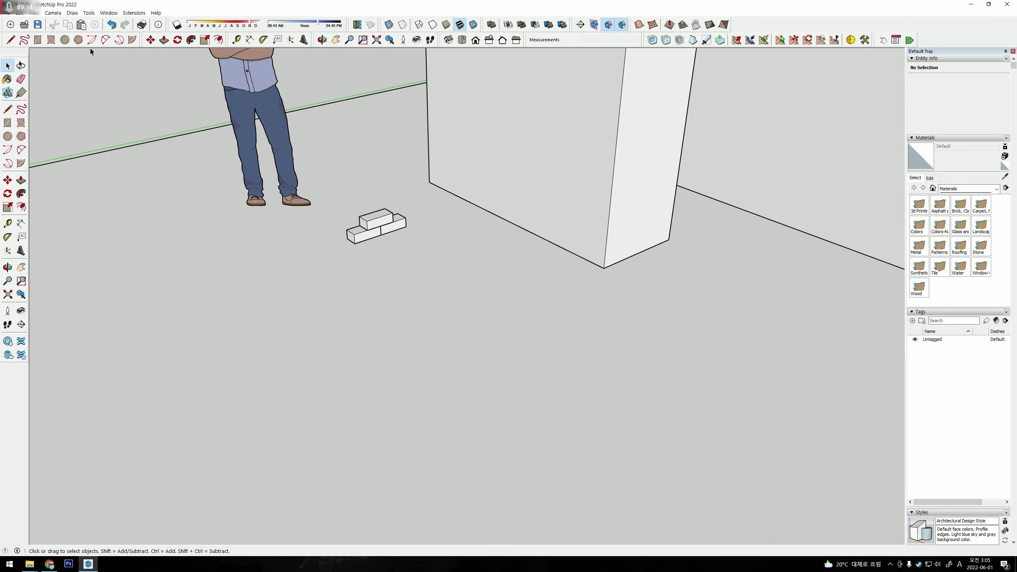
pyautogui.click(38, 39)
pyautogui.click(415, 242)
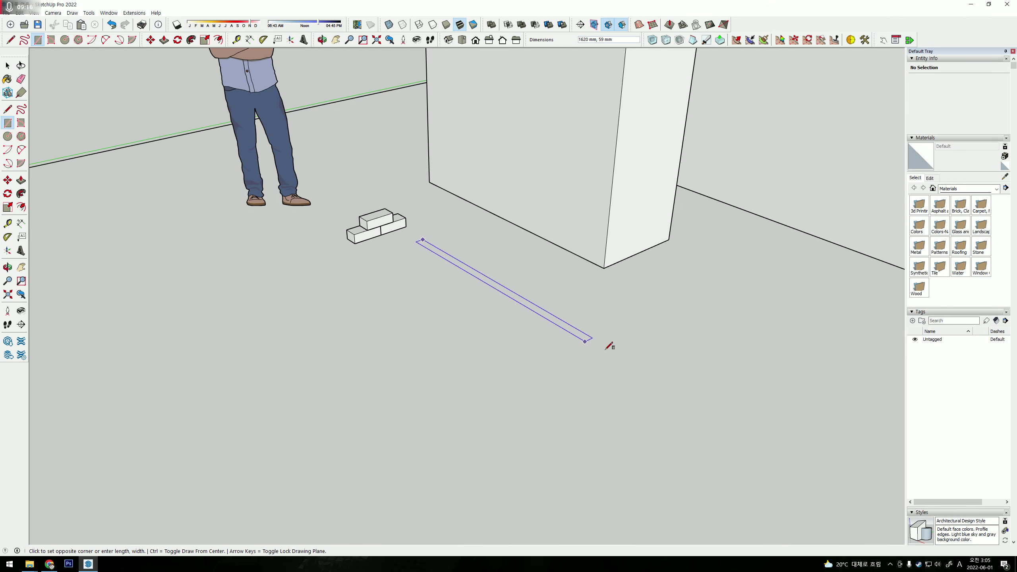
pyautogui.press('p')
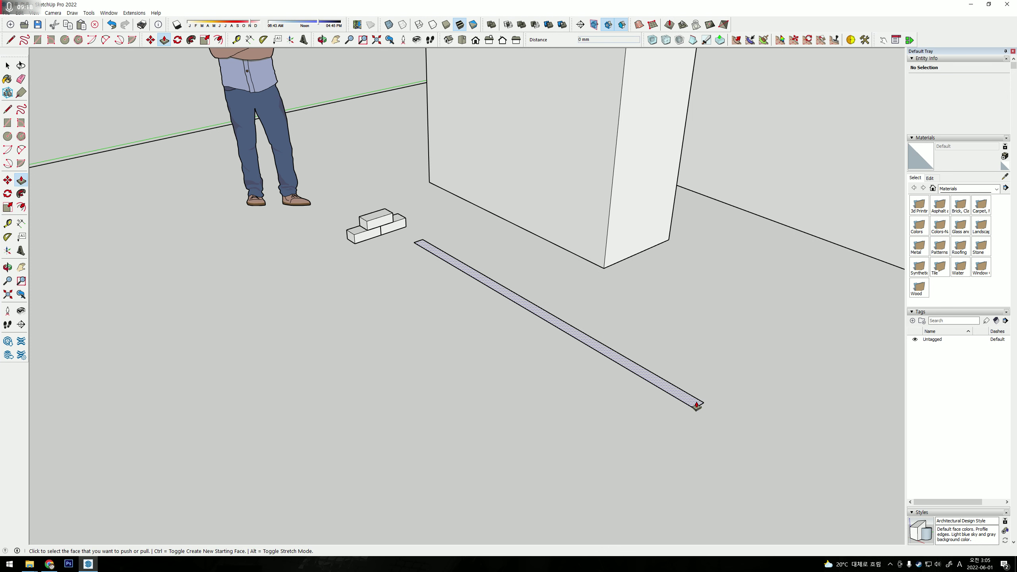
pyautogui.moveTo(697, 405); pyautogui.dragTo(698, 398)
pyautogui.press('space')
# Select the whole bar and make it a group.
pyautogui.scroll(1, 697, 398)
pyautogui.tripleClick(698, 398)
pyautogui.rightClick(698, 398)
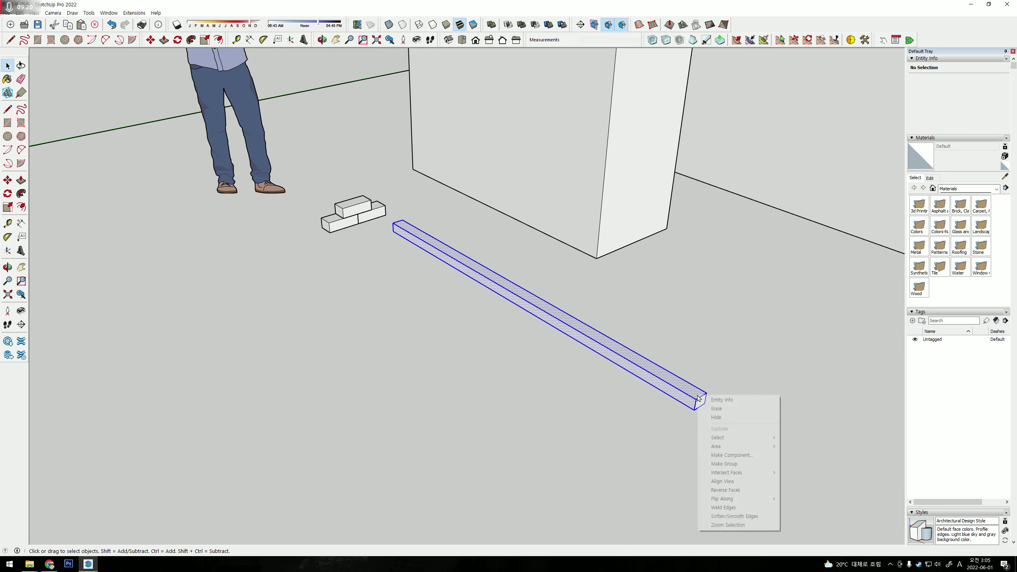
pyautogui.press('g')
# Array the bar with a 300 mm copy repeated x10 into eleven parallel bars.
pyautogui.press('m')
pyautogui.press('ctrl')
pyautogui.click(711, 410)
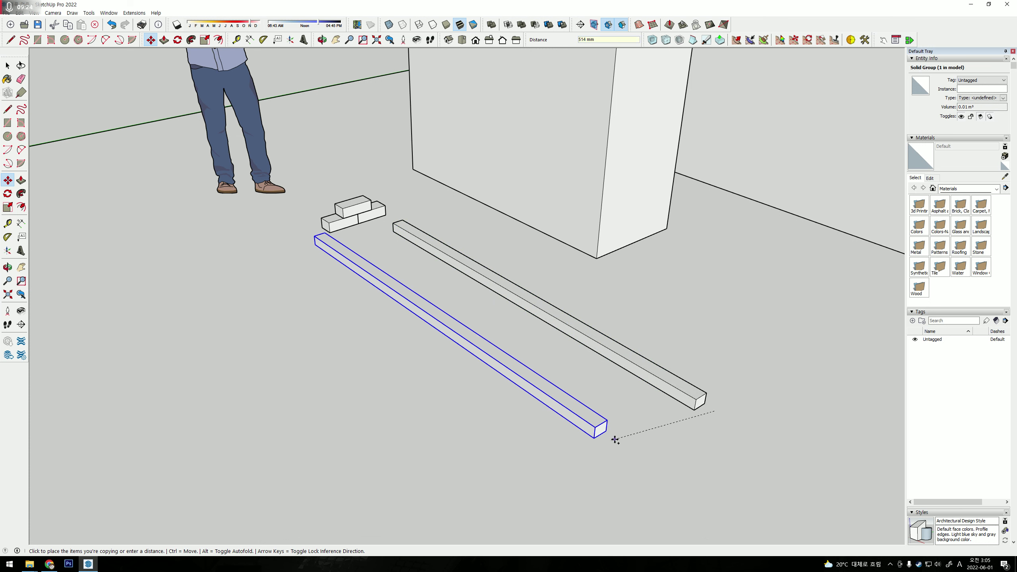
pyautogui.press('Escape')
pyautogui.click(752, 432)
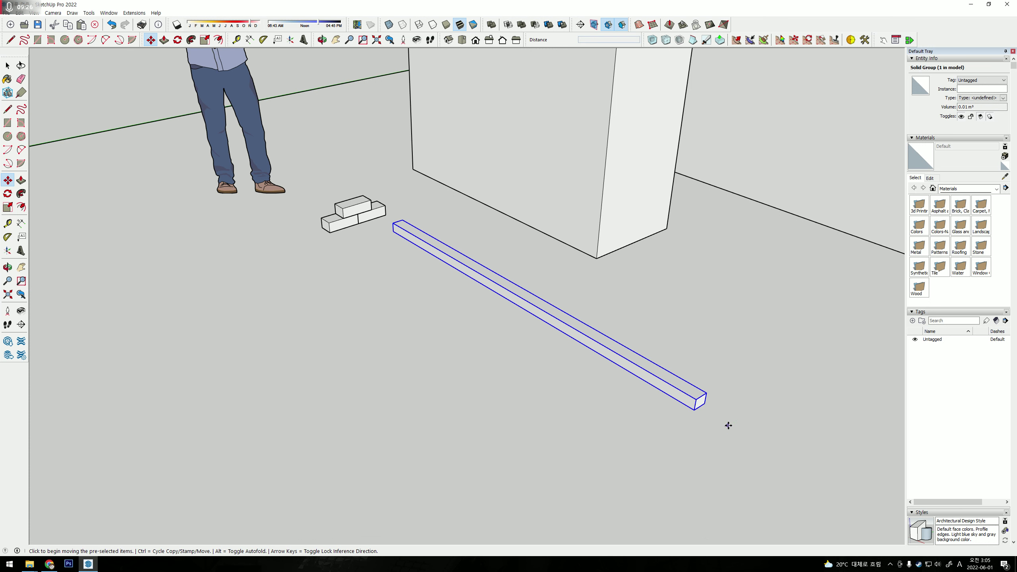
pyautogui.press('ctrl')
pyautogui.write('300')
pyautogui.press('Return')
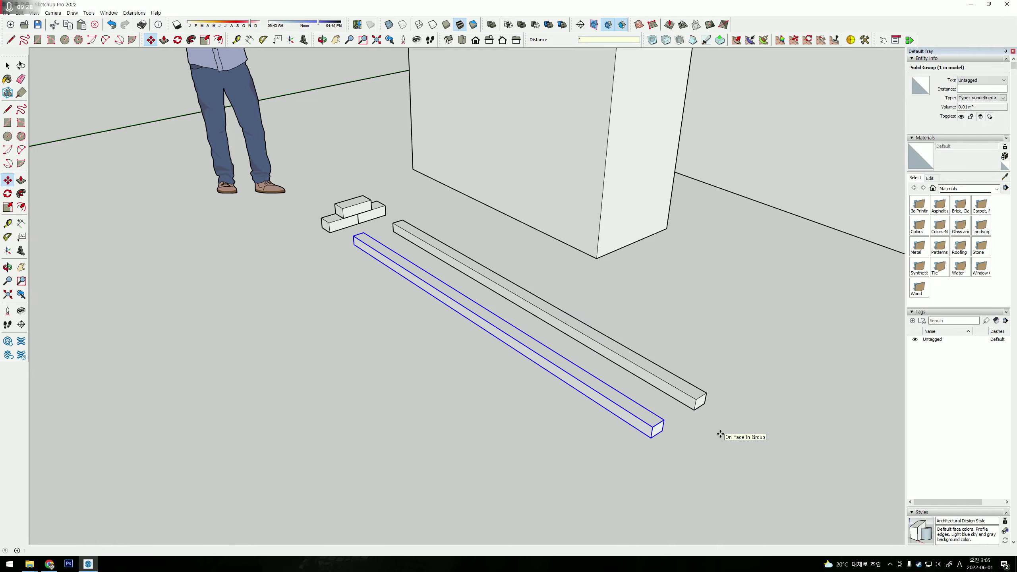
pyautogui.write('10')
pyautogui.press('Return')
pyautogui.moveTo(711, 425)
pyautogui.mouseDown(button='middle')
pyautogui.moveTo(662, 303)
pyautogui.moveTo(681, 298)
pyautogui.moveTo(502, 397)
pyautogui.moveTo(513, 390)
pyautogui.mouseUp(button='middle')
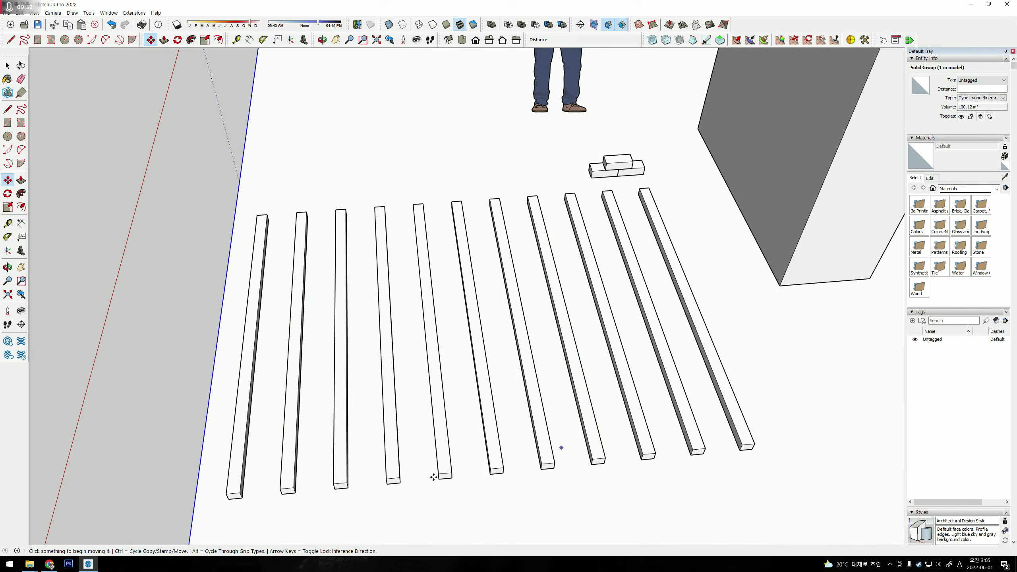
# Select bars in the row, then narrow the selection to a single slat.
pyautogui.press('space')
pyautogui.moveTo(434, 477)
pyautogui.mouseDown(button='middle')
pyautogui.moveTo(306, 454)
pyautogui.moveTo(315, 430)
pyautogui.mouseUp(button='middle')
pyautogui.click(247, 425)
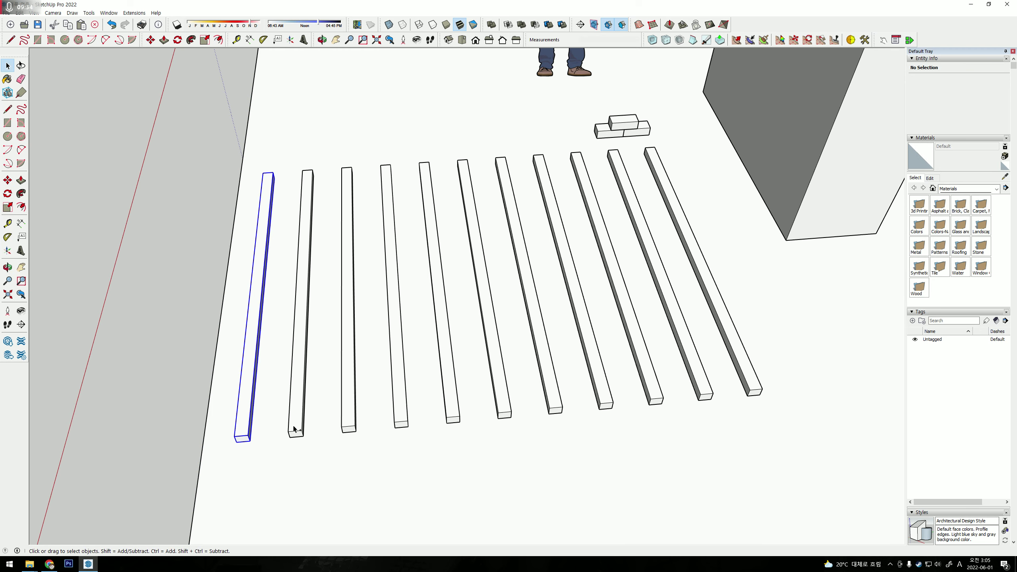
pyautogui.moveTo(364, 425); pyautogui.dragTo(386, 426)
pyautogui.keyDown('ctrl'); pyautogui.click(449, 417); pyautogui.keyUp('ctrl')
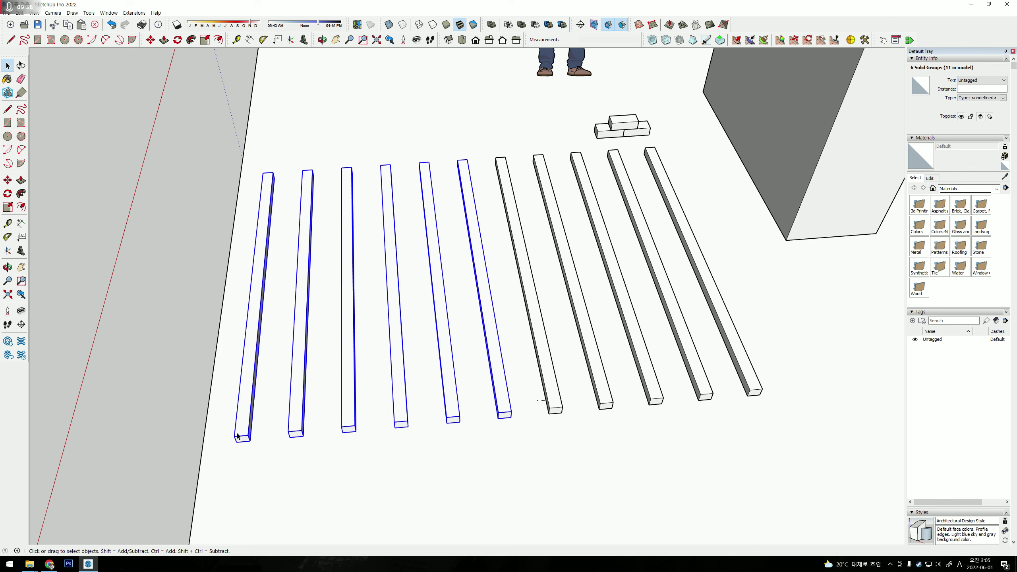
pyautogui.click(224, 441)
pyautogui.click(244, 425)
# Copy the slat and place the copy beside the others.
pyautogui.press('m')
pyautogui.click(267, 410)
pyautogui.press('ctrl')
pyautogui.click(342, 494)
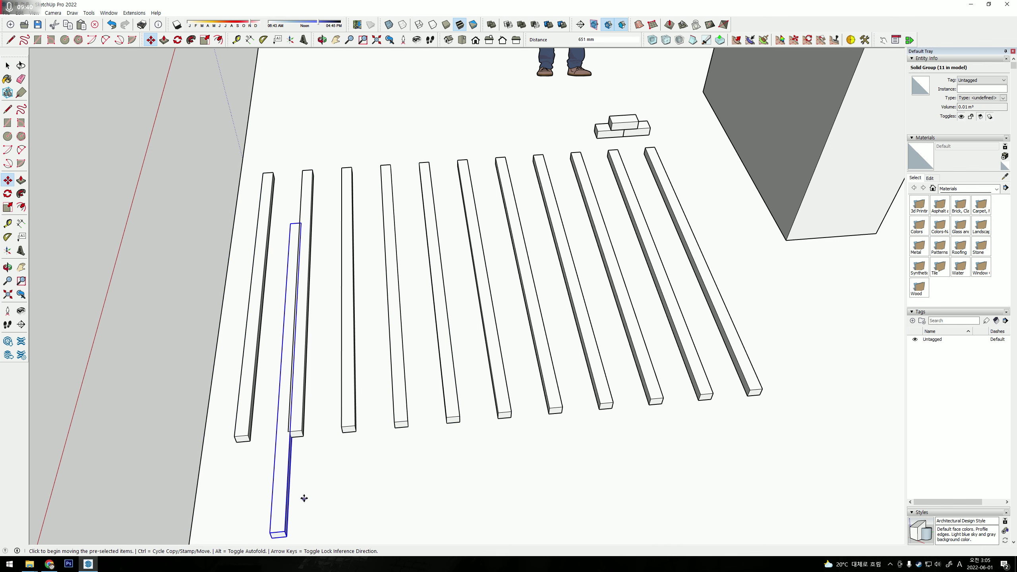
pyautogui.keyDown('shift'); pyautogui.moveTo(304, 499); pyautogui.dragTo(309, 415, button='middle'); pyautogui.keyUp('shift')
# Rotate the slat copy 90° and move it to the slat ends, then undo.
pyautogui.press('q')
pyautogui.click(352, 451)
pyautogui.click(352, 417)
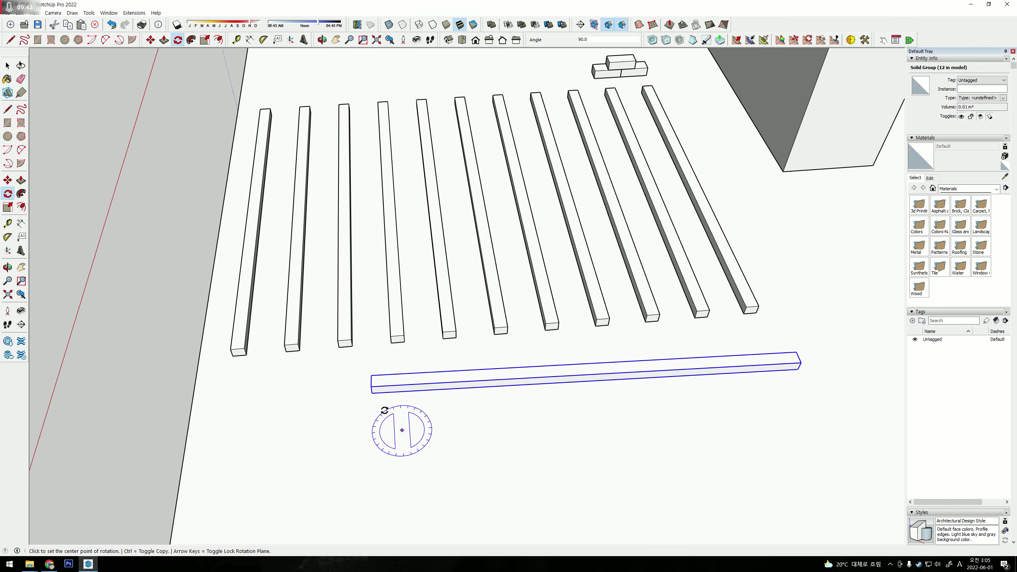
pyautogui.click(386, 417)
pyautogui.press('m')
pyautogui.click(367, 382)
pyautogui.click(233, 349)
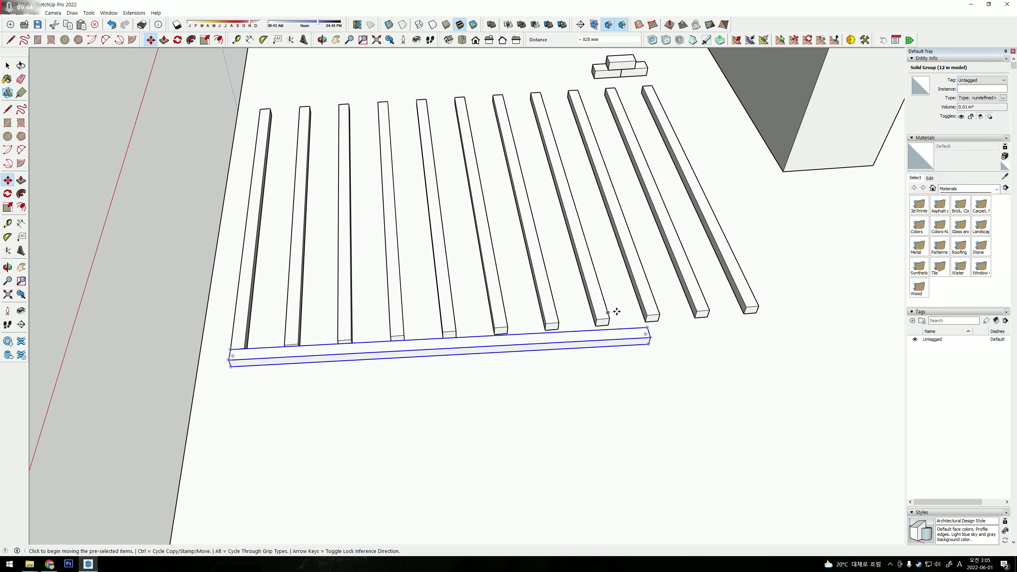
pyautogui.moveTo(613, 313); pyautogui.dragTo(431, 423, button='middle')
pyautogui.hotkey('ctrl', 'z')
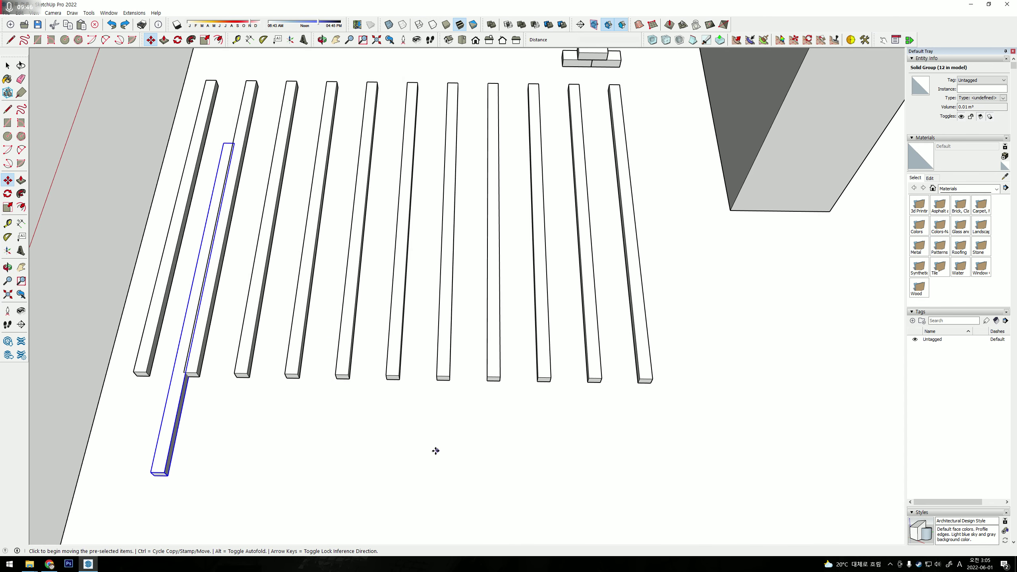
# Rotate the bar crosswise again and set it against the slats' bottom ends.
pyautogui.keyDown('shift'); pyautogui.moveTo(187, 438); pyautogui.dragTo(323, 409, button='middle'); pyautogui.keyUp('shift')
pyautogui.press('q')
pyautogui.click(337, 407)
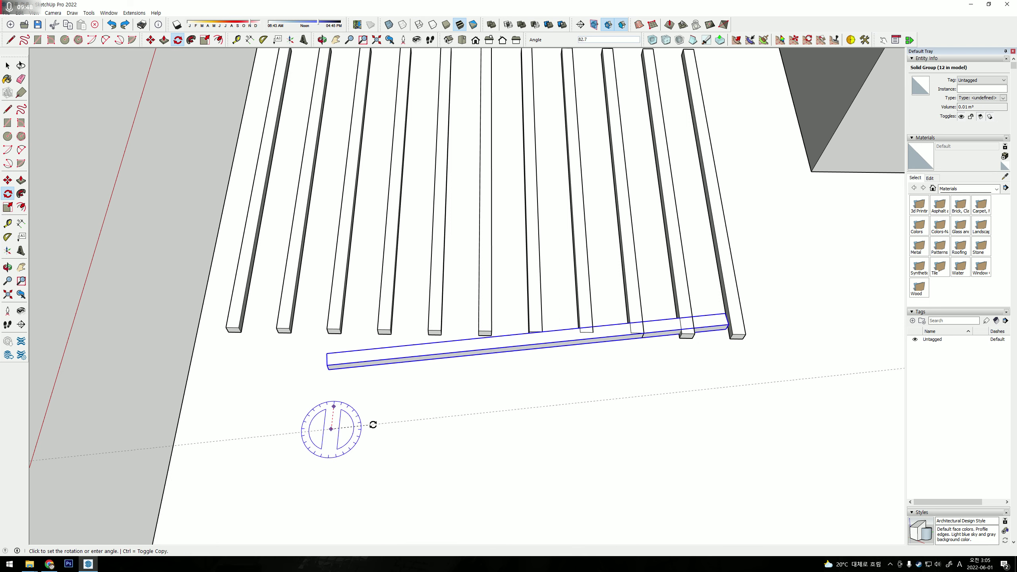
pyautogui.click(375, 425)
pyautogui.press('m')
pyautogui.click(340, 357)
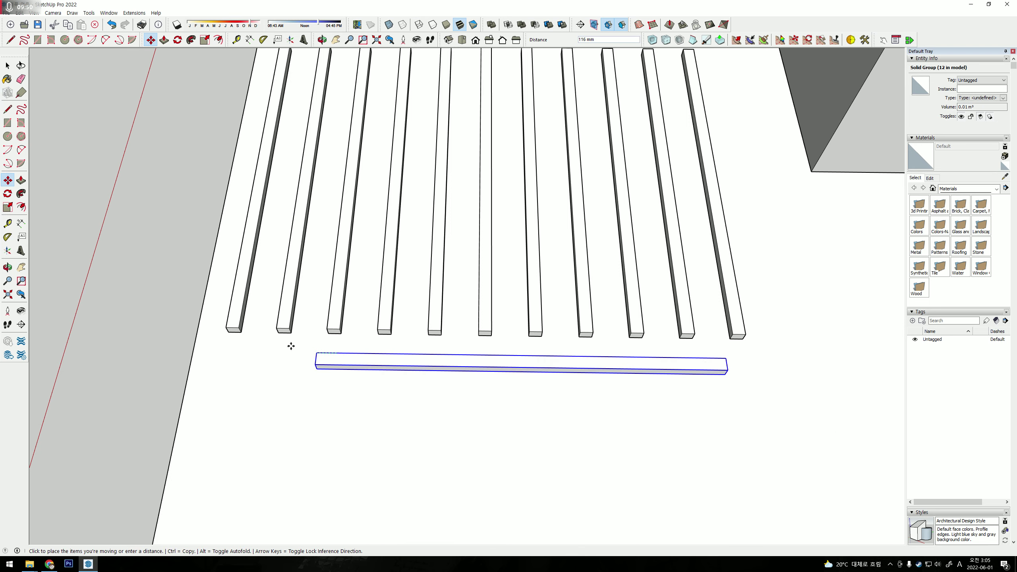
pyautogui.click(233, 331)
pyautogui.moveTo(601, 333); pyautogui.dragTo(573, 417, button='middle')
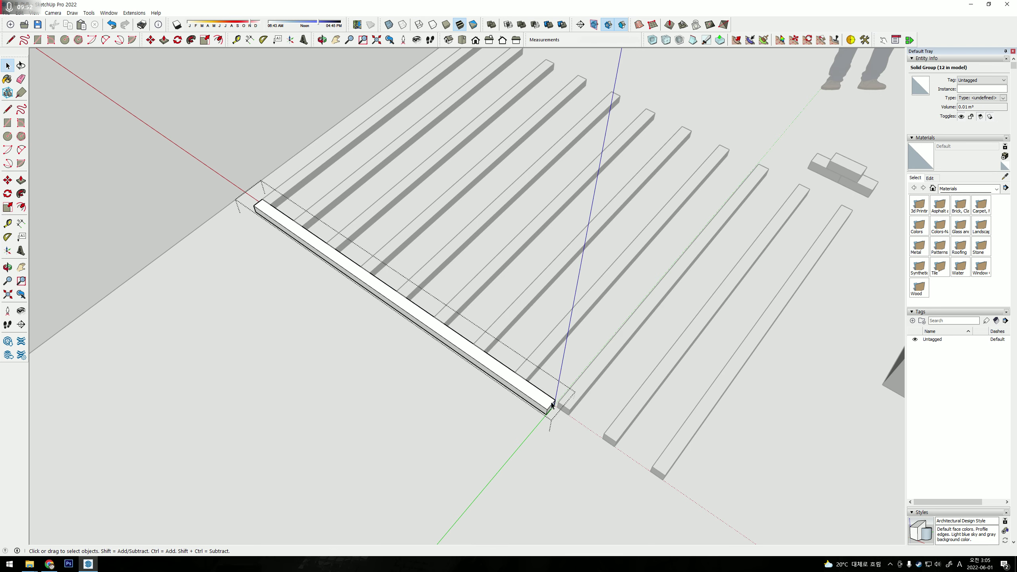
pyautogui.scroll(3, 551, 415)
# Push/pull the crosswise rail's end so it spans all the slats.
pyautogui.press('p')
pyautogui.click(577, 425)
pyautogui.click(751, 515)
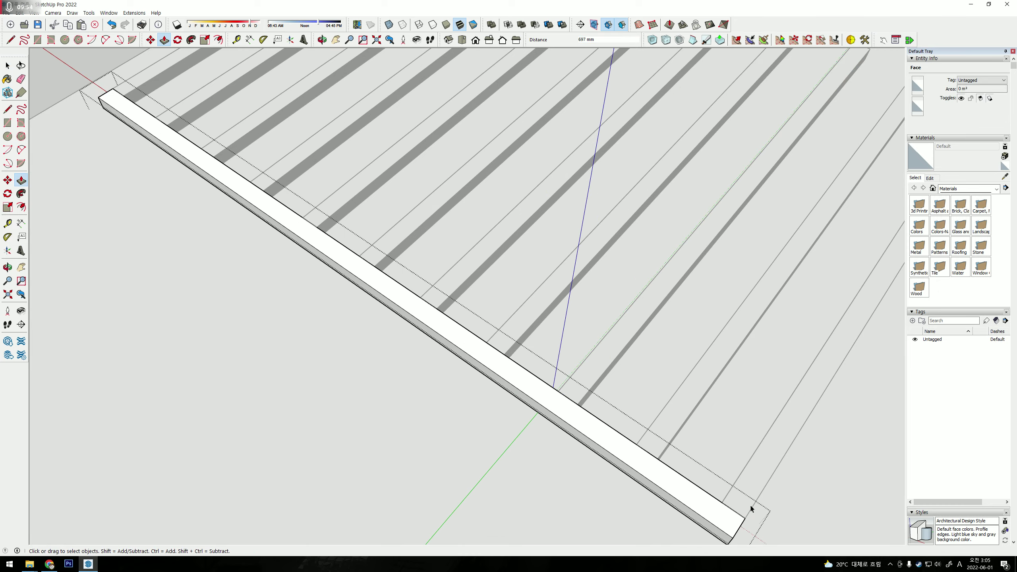
pyautogui.scroll(-5, 422, 403)
pyautogui.scroll(-3, 306, 380)
pyautogui.scroll(5, 680, 412)
pyautogui.moveTo(307, 380)
pyautogui.mouseDown(button='middle')
pyautogui.moveTo(680, 412)
pyautogui.moveTo(630, 366)
pyautogui.mouseUp(button='middle')
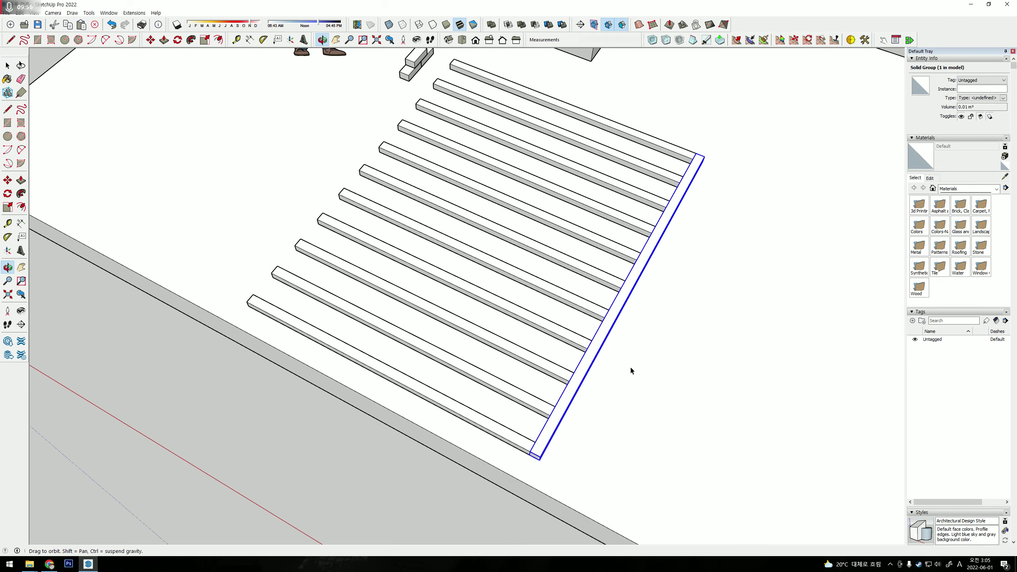
pyautogui.scroll(2, 525, 466)
# Copy the end rail to the opposite ends of the slats.
pyautogui.press('m')
pyautogui.click(539, 465)
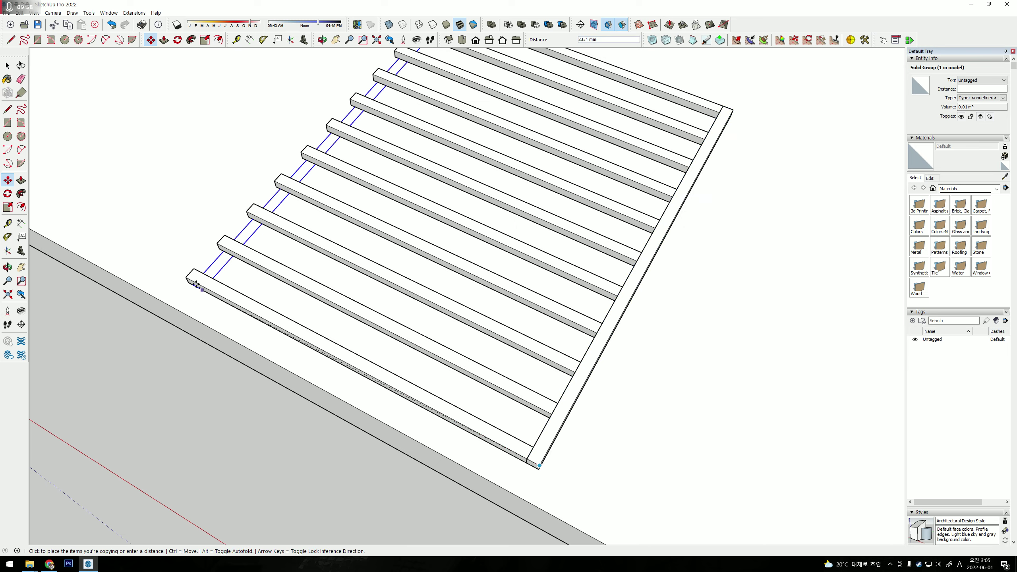
pyautogui.click(187, 277)
pyautogui.moveTo(422, 316)
pyautogui.mouseDown(button='middle')
pyautogui.moveTo(439, 380)
pyautogui.moveTo(492, 329)
pyautogui.mouseUp(button='middle')
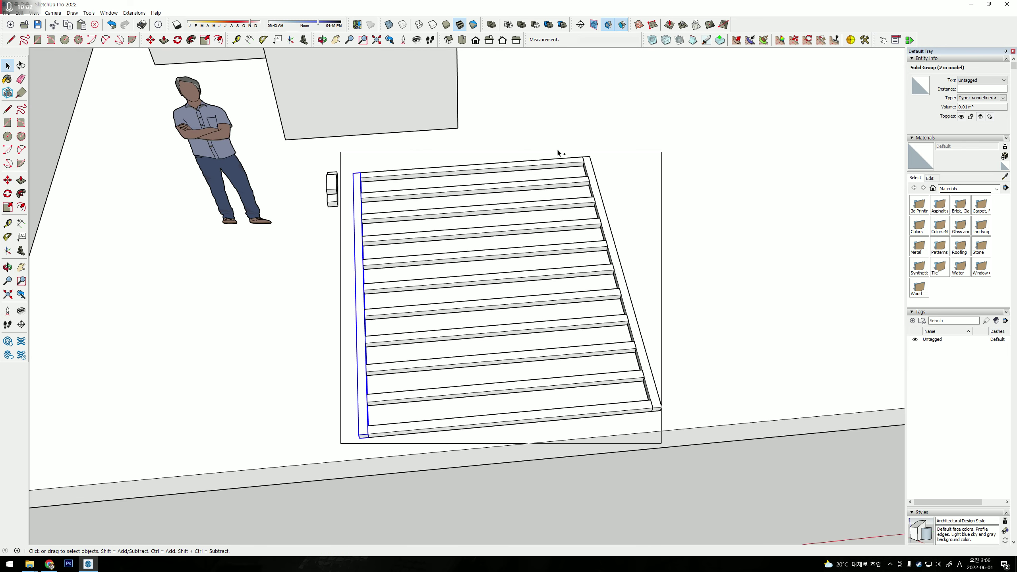
# Select all 13 deck boards and group them into one frame.
pyautogui.moveTo(341, 156); pyautogui.dragTo(662, 444)
pyautogui.moveTo(661, 444); pyautogui.dragTo(662, 382, button='middle')
pyautogui.rightClick(619, 337)
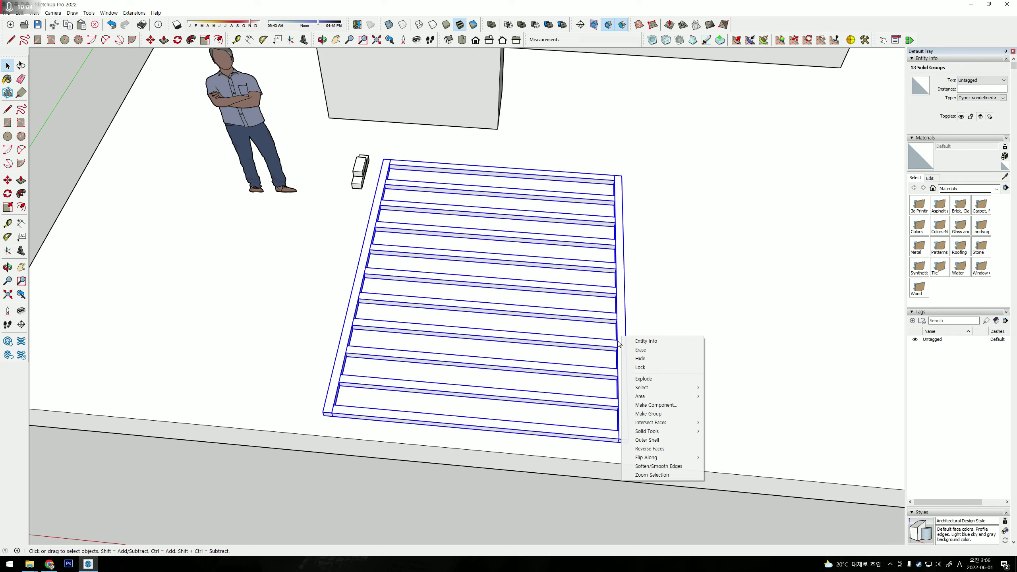
pyautogui.press('g')
pyautogui.moveTo(618, 338)
pyautogui.mouseDown(button='middle')
pyautogui.moveTo(468, 246)
pyautogui.moveTo(474, 290)
pyautogui.mouseUp(button='middle')
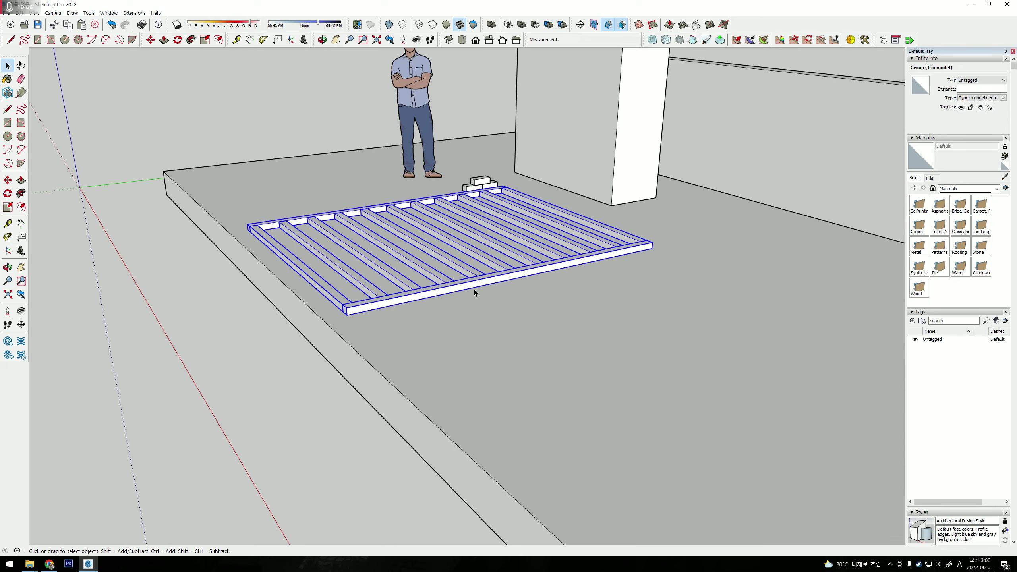
pyautogui.scroll(2, 354, 344)
pyautogui.scroll(3, 338, 311)
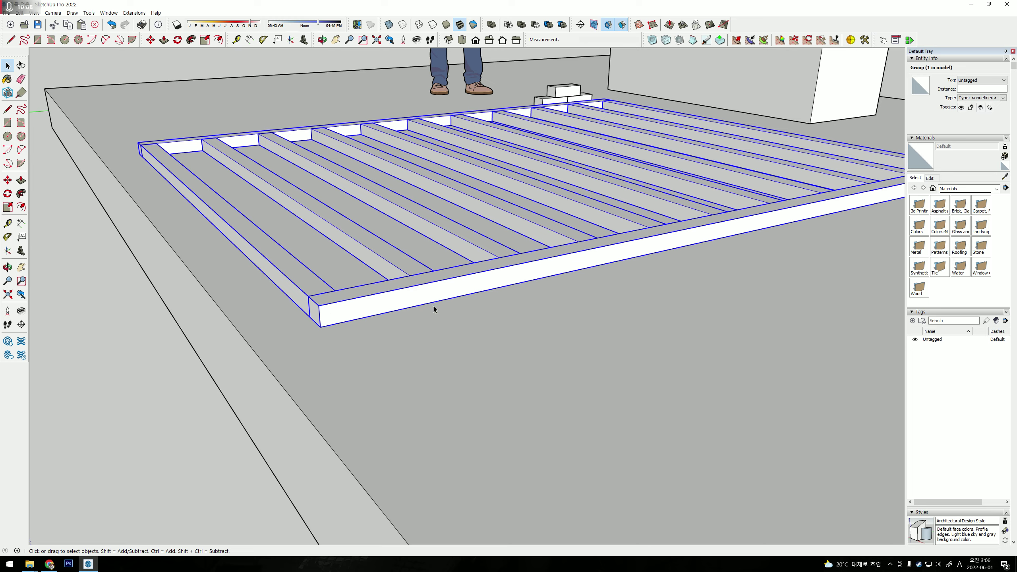
pyautogui.moveTo(521, 286)
pyautogui.mouseDown(button='middle')
pyautogui.moveTo(422, 309)
pyautogui.moveTo(652, 293)
pyautogui.moveTo(408, 332)
pyautogui.mouseUp(button='middle')
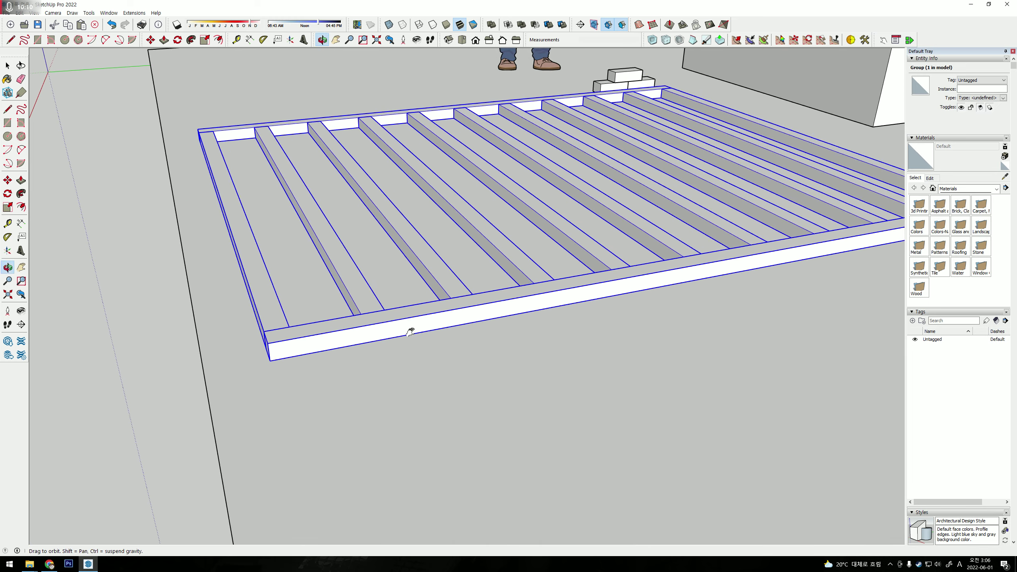
pyautogui.scroll(2, 256, 339)
# Draw a small rectangle on the floor and push/pull it up into a post block.
pyautogui.scroll(3, 340, 338)
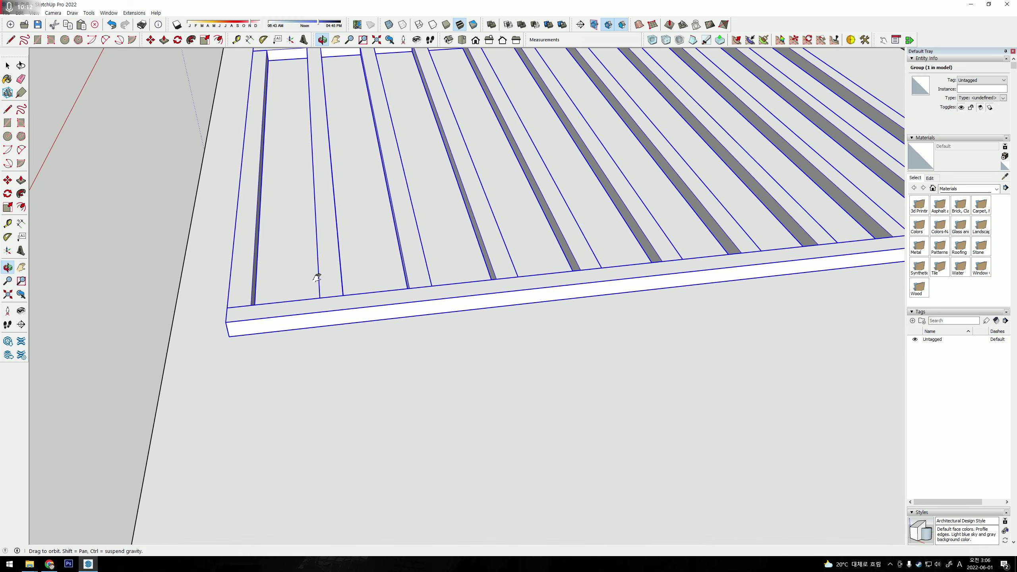
pyautogui.click(332, 378)
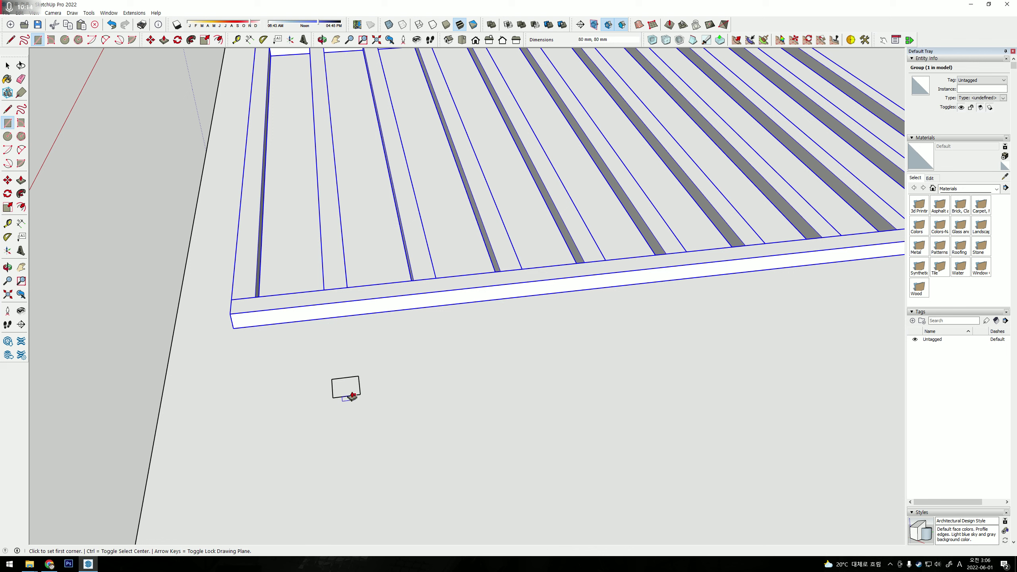
pyautogui.click(352, 396)
pyautogui.press('p')
pyautogui.click(350, 391)
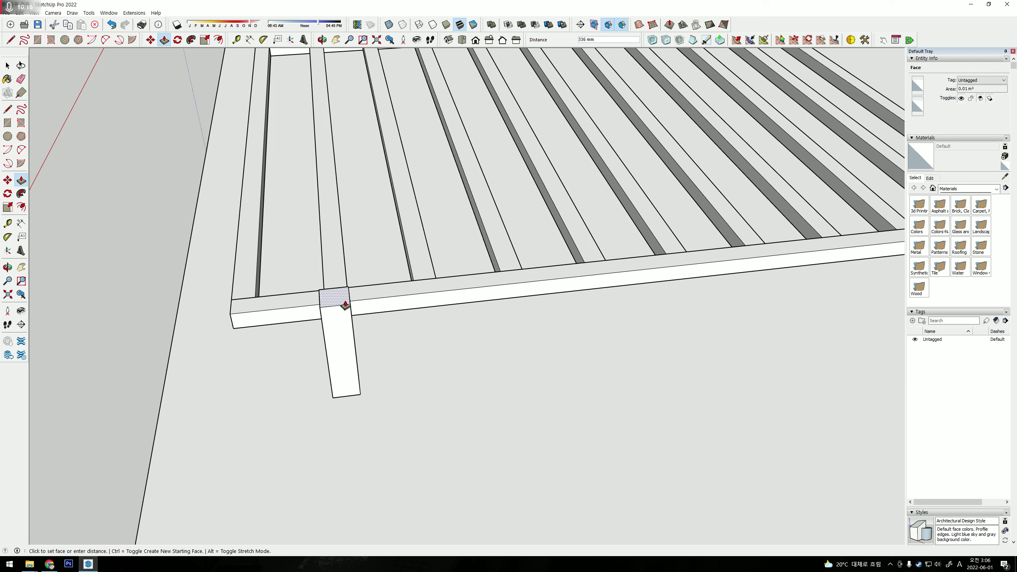
pyautogui.click(344, 321)
pyautogui.press('space')
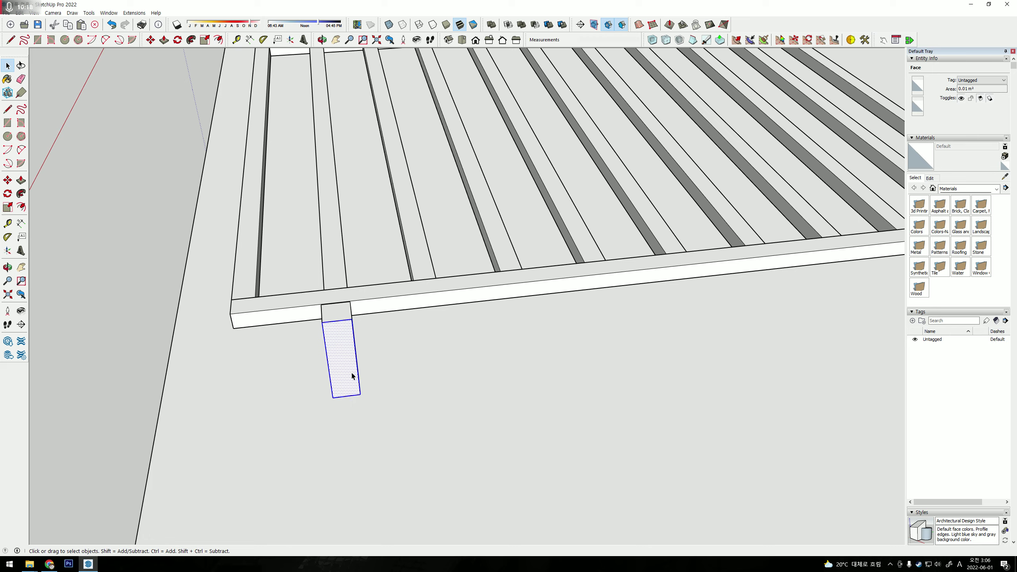
# Move the block into the deck frame's corner as the first post.
pyautogui.press('m')
pyautogui.click(334, 396)
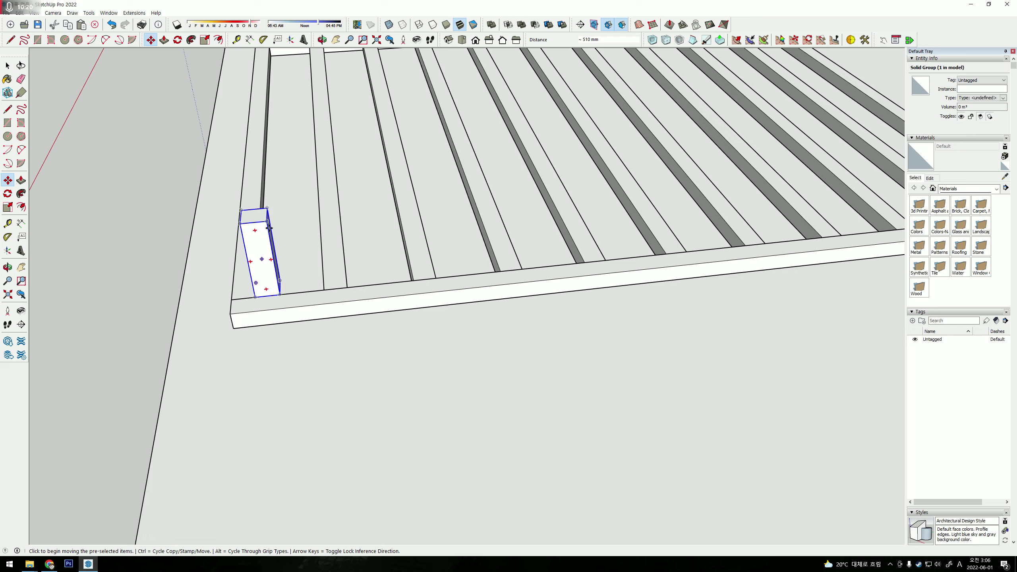
pyautogui.moveTo(269, 228); pyautogui.dragTo(438, 228, button='middle')
pyautogui.click(308, 273)
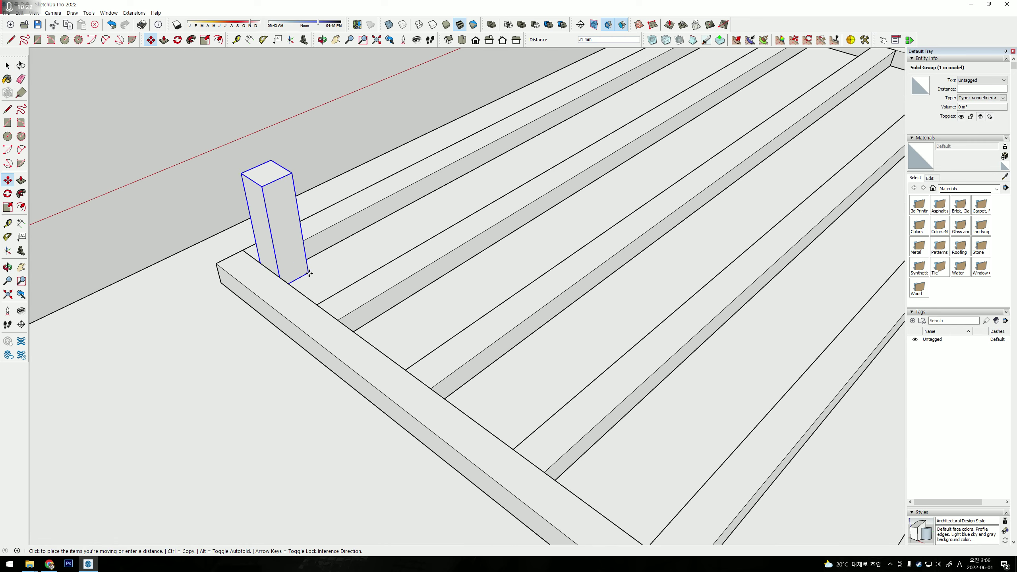
pyautogui.click(310, 283)
pyautogui.moveTo(310, 283)
pyautogui.mouseDown(button='middle')
pyautogui.moveTo(445, 223)
pyautogui.moveTo(357, 364)
pyautogui.moveTo(513, 471)
pyautogui.mouseUp(button='middle')
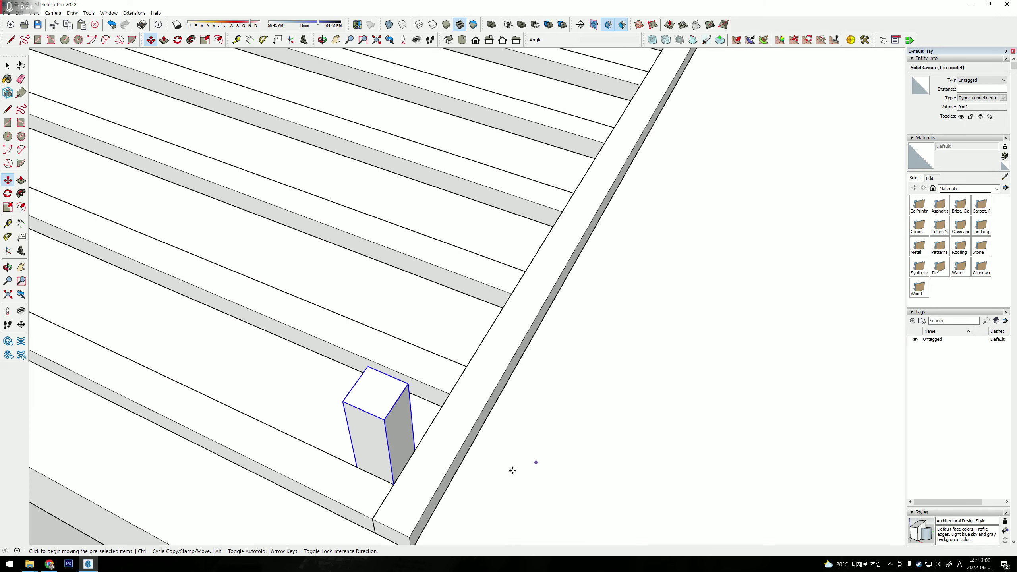
pyautogui.scroll(-3, 394, 485)
pyautogui.moveTo(394, 484); pyautogui.dragTo(472, 371, button='middle')
pyautogui.click(521, 373)
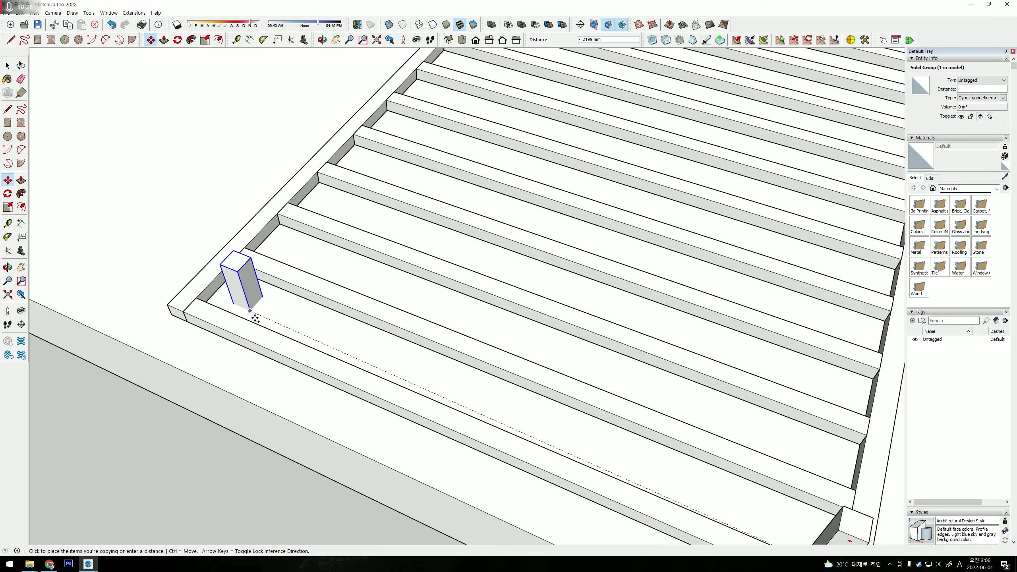
pyautogui.click(249, 322)
pyautogui.click(243, 319)
pyautogui.click(211, 301)
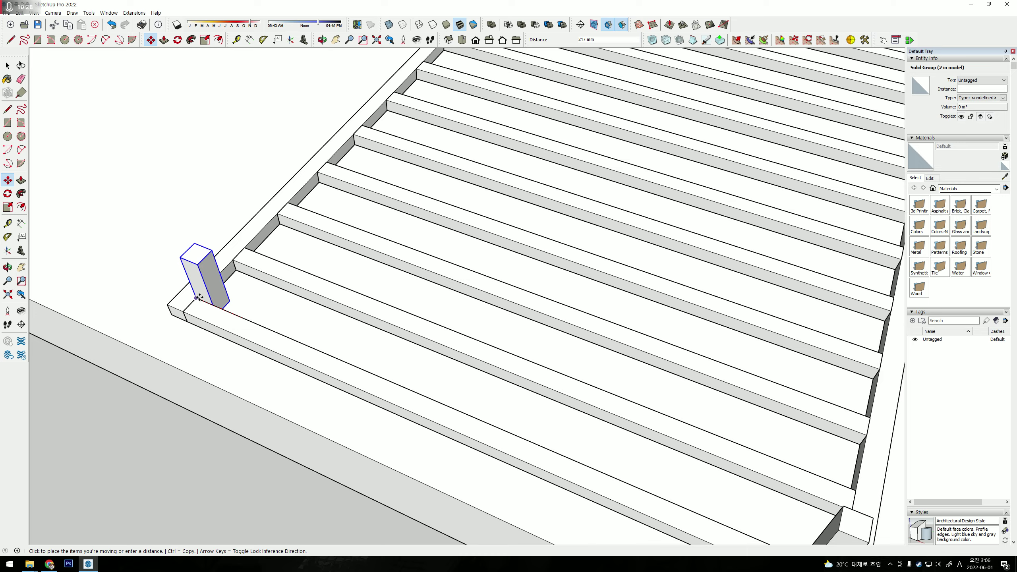
pyautogui.press('space')
# Select both posts and try copying them to the opposite corners, then cancel.
pyautogui.keyDown('shift'); pyautogui.click(829, 528); pyautogui.keyUp('shift')
pyautogui.scroll(-5, 830, 528)
pyautogui.moveTo(829, 528); pyautogui.dragTo(359, 406, button='middle')
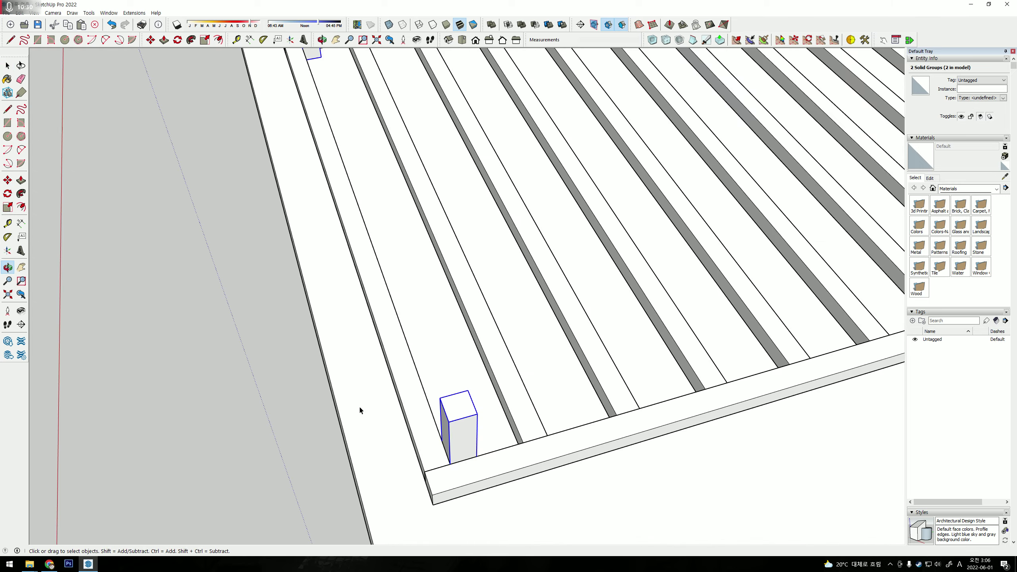
pyautogui.press('m')
pyautogui.press('ctrl')
pyautogui.scroll(-5, 452, 466)
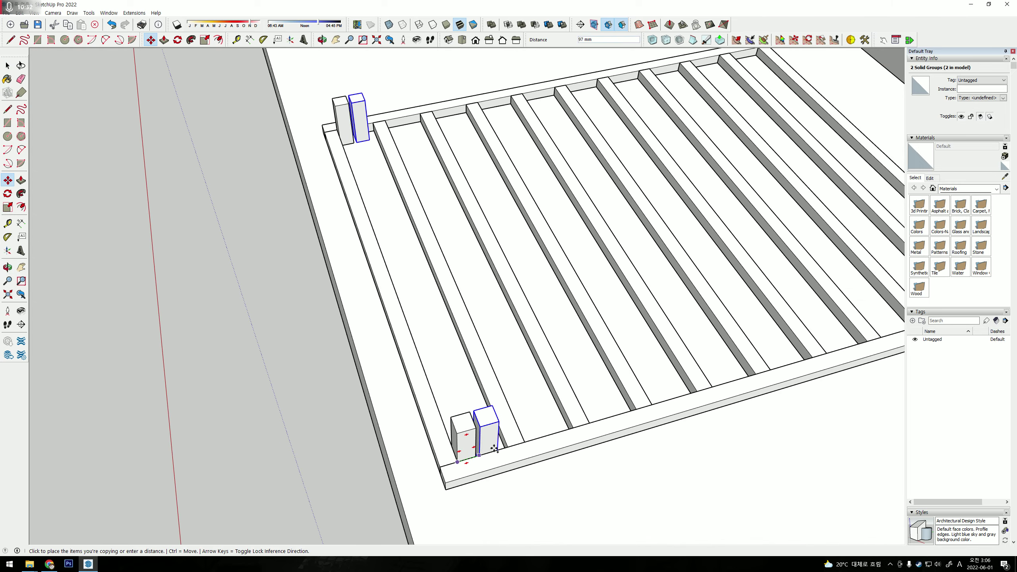
pyautogui.moveTo(452, 467); pyautogui.dragTo(364, 416, button='middle')
pyautogui.scroll(3, 363, 415)
pyautogui.click(632, 352)
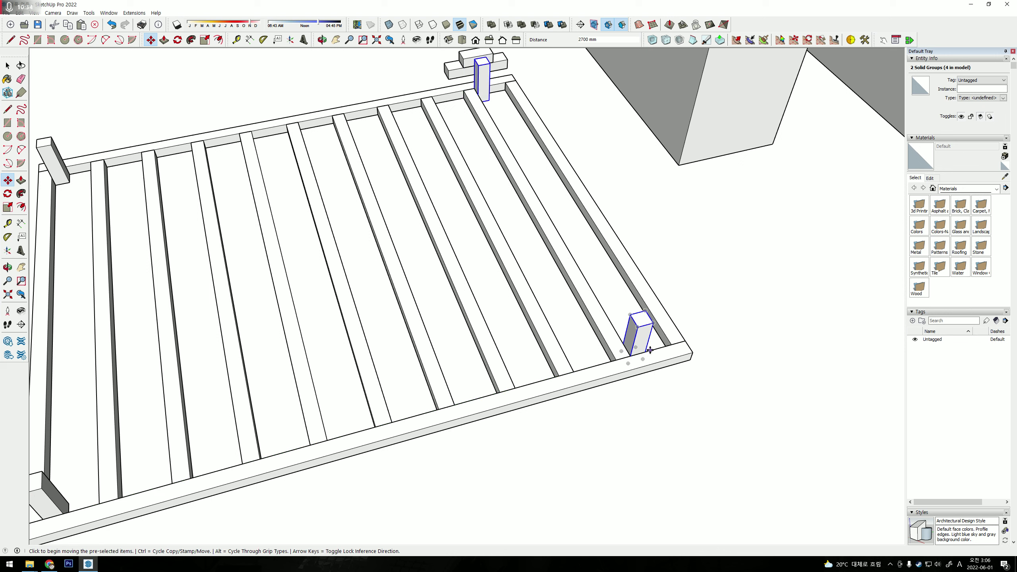
pyautogui.click(650, 350)
pyautogui.click(664, 348)
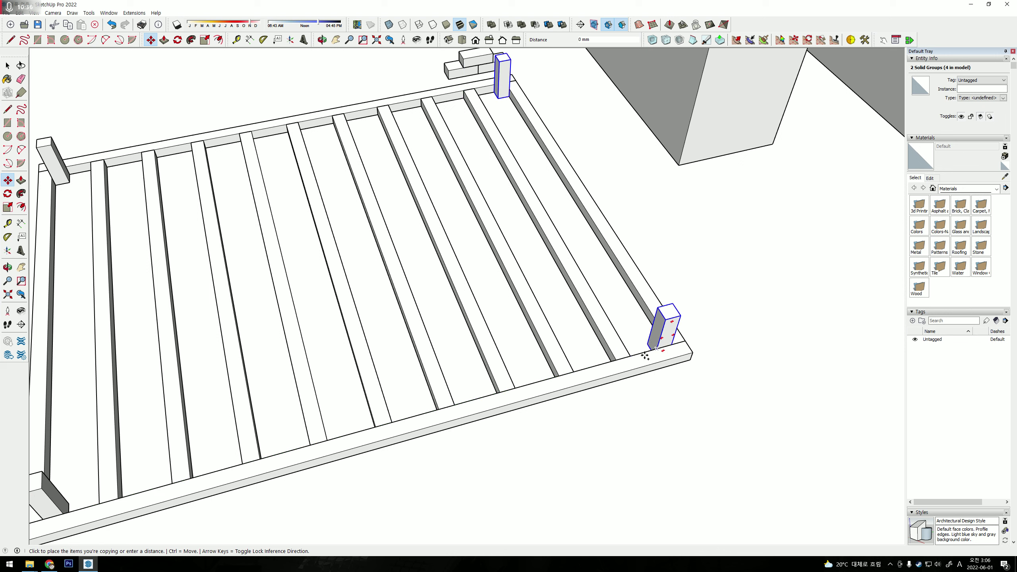
pyautogui.press('Escape')
pyautogui.press('space')
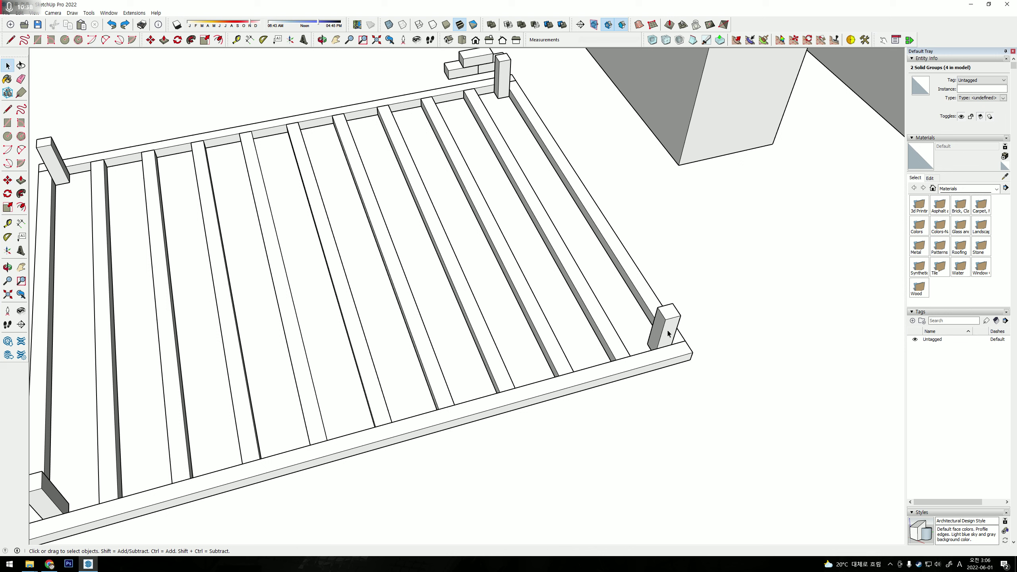
# Copy the posts along the frame edge 600 mm apart and check the layout.
pyautogui.hotkey('ctrl', 'z')
pyautogui.press('m')
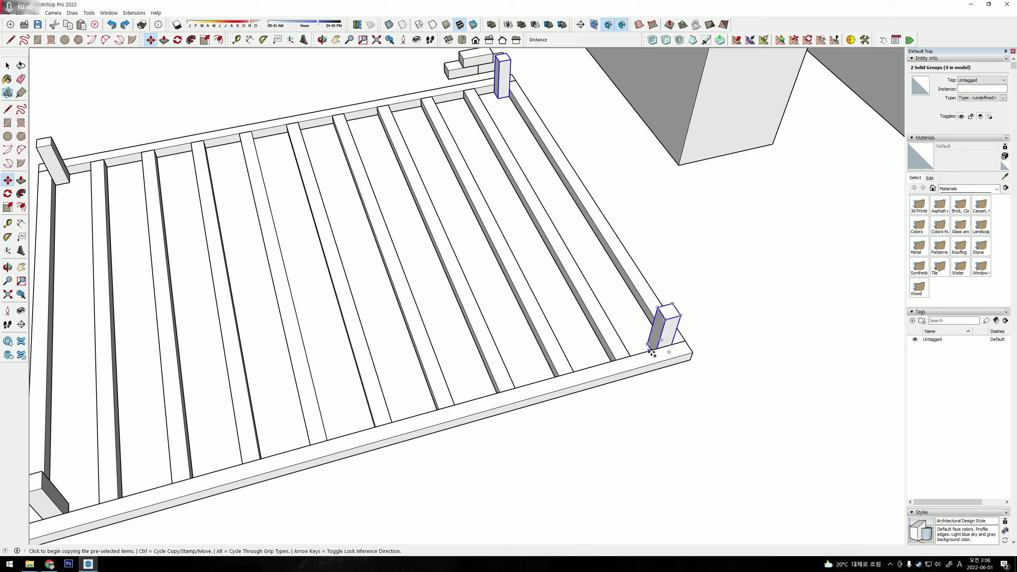
pyautogui.click(658, 349)
pyautogui.write('600')
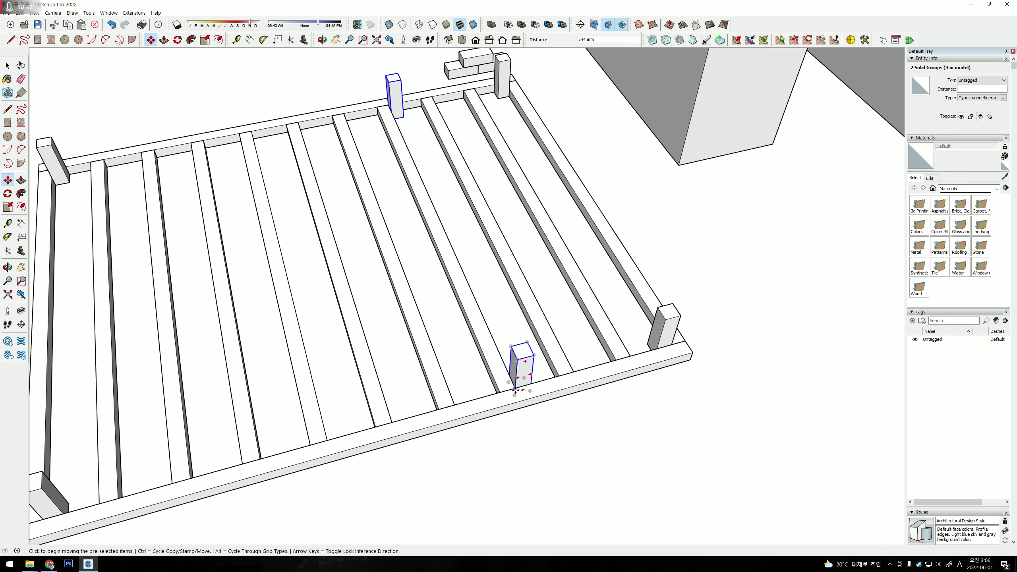
pyautogui.click(391, 422)
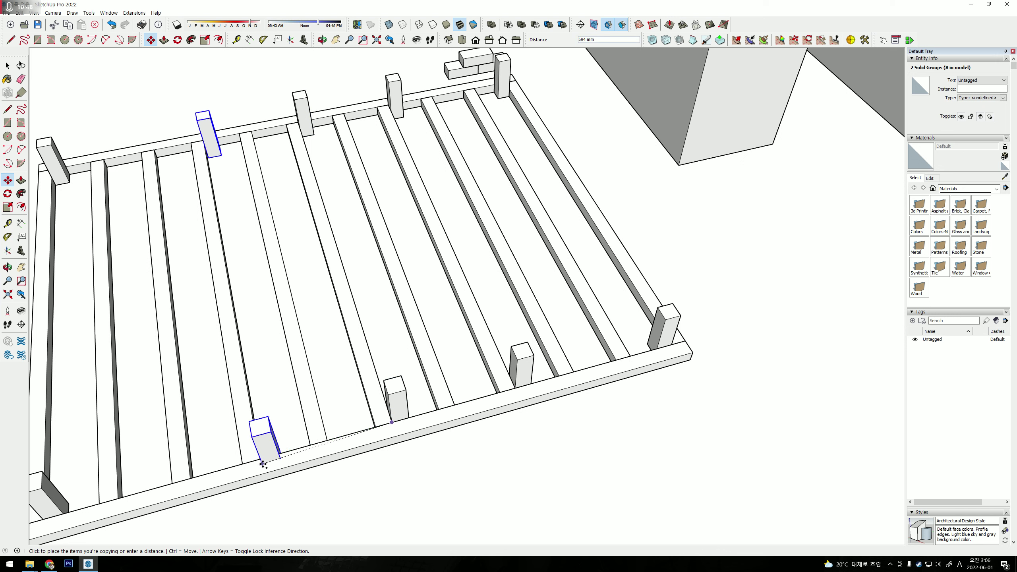
pyautogui.click(259, 458)
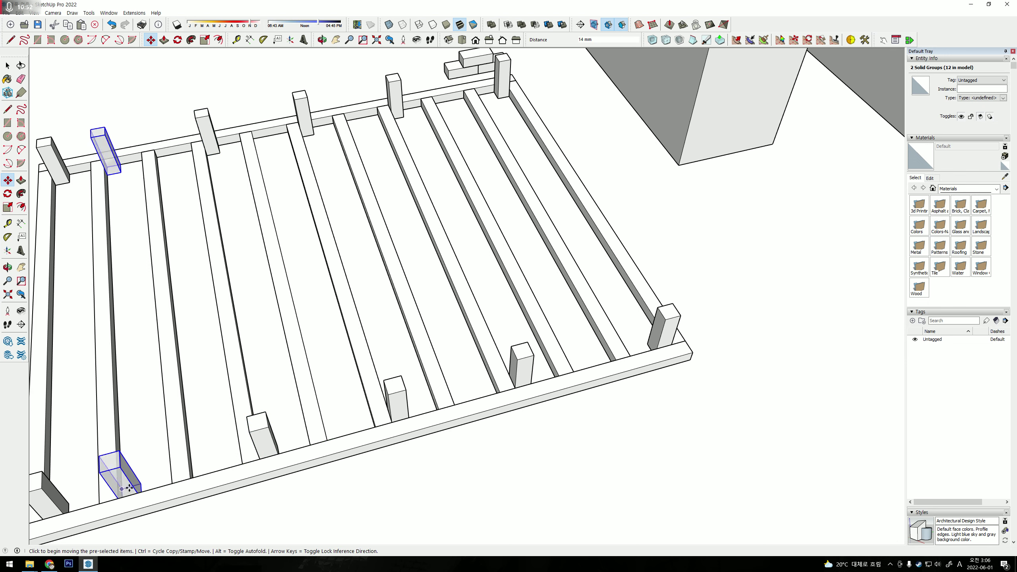
pyautogui.moveTo(120, 497)
pyautogui.mouseDown(button='middle')
pyautogui.moveTo(210, 398)
pyautogui.moveTo(305, 425)
pyautogui.moveTo(559, 372)
pyautogui.mouseUp(button='middle')
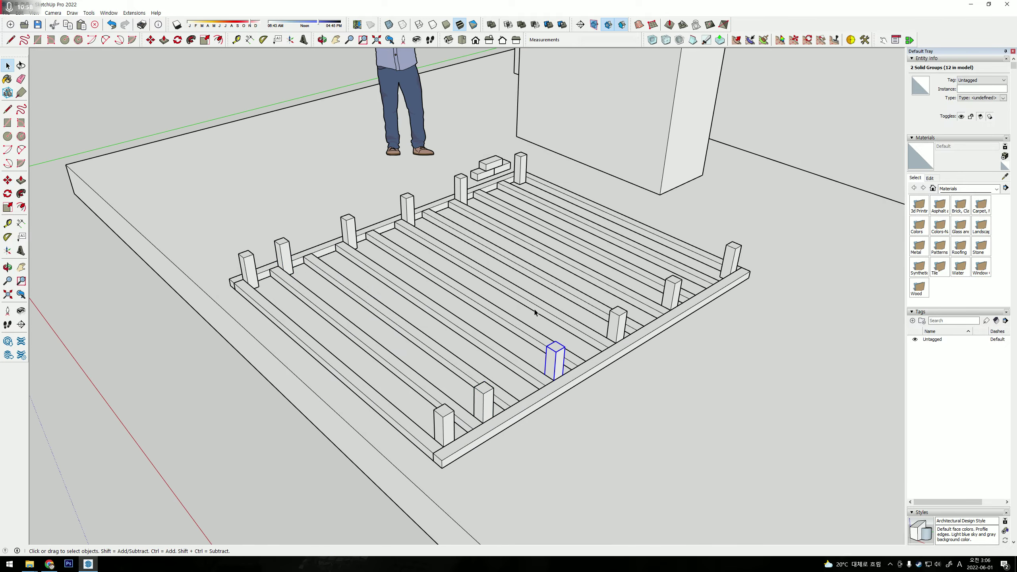
pyautogui.moveTo(534, 313)
pyautogui.mouseDown(button='middle')
pyautogui.moveTo(609, 382)
pyautogui.moveTo(651, 354)
pyautogui.mouseUp(button='middle')
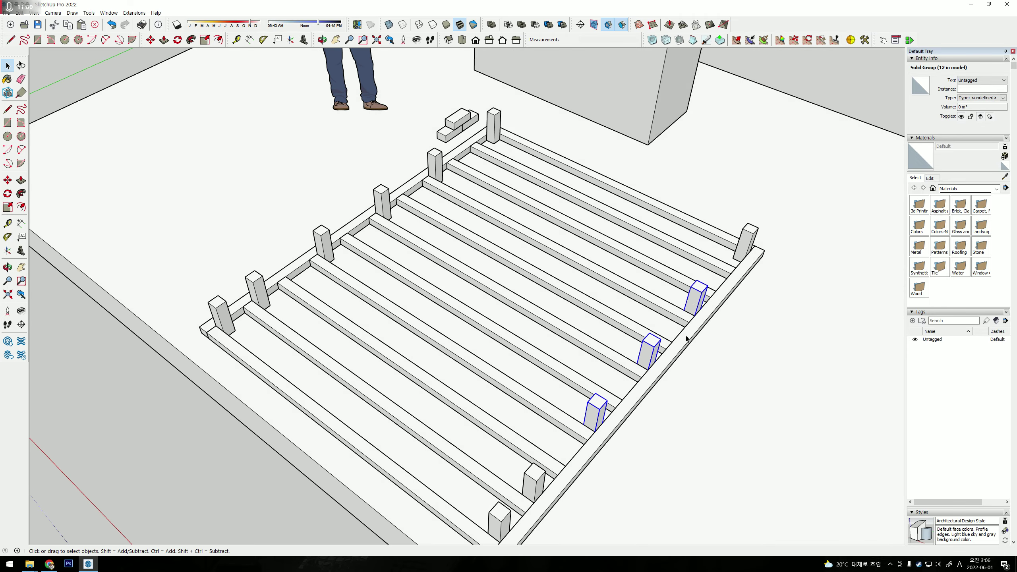
# Cancel an attempted copy of three posts across the deck and select a single post.
pyautogui.press('m')
pyautogui.press('ctrl')
pyautogui.click(832, 434)
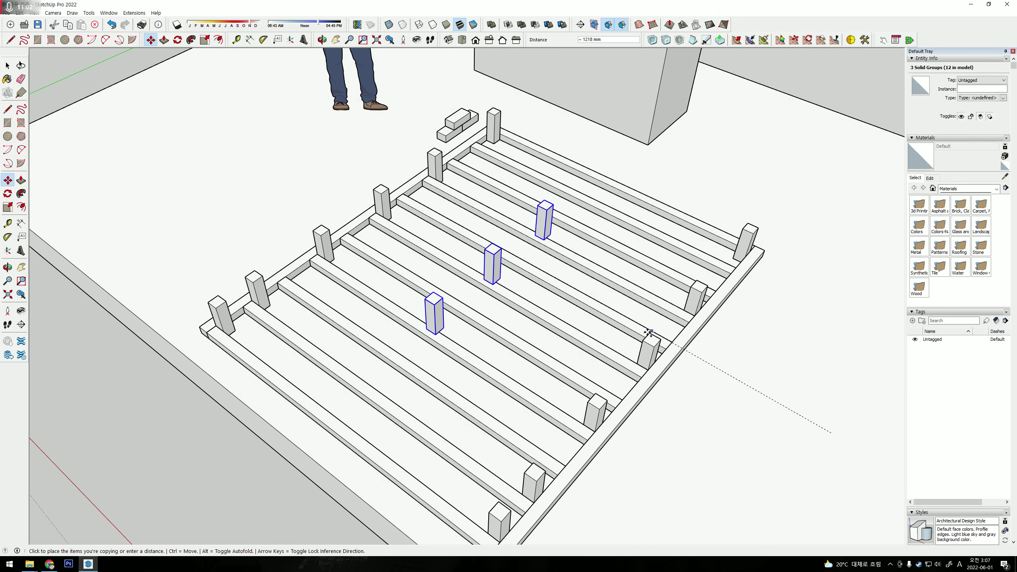
pyautogui.press('Escape')
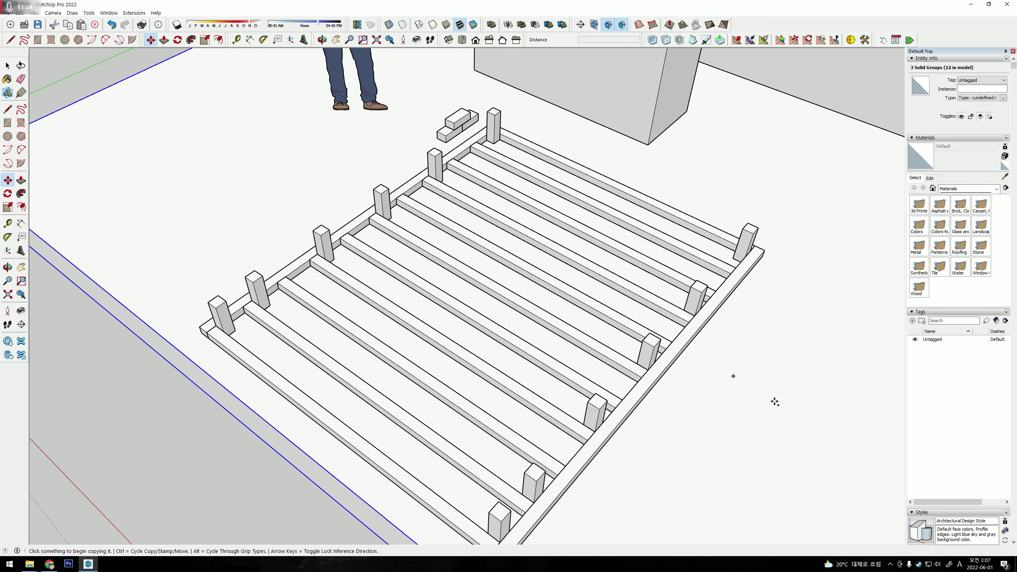
pyautogui.press('space')
pyautogui.click(651, 367)
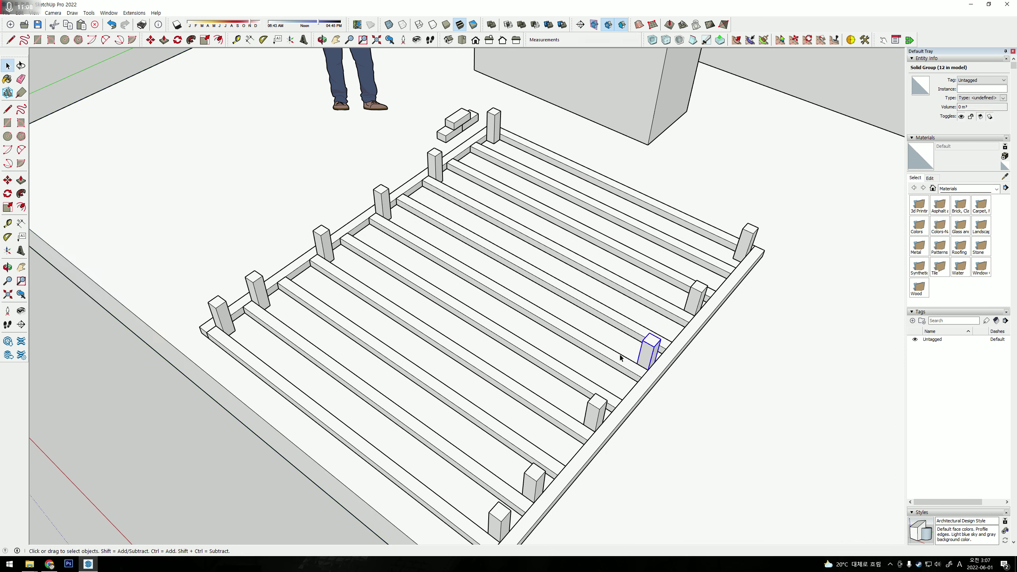
pyautogui.scroll(-3, 449, 291)
pyautogui.moveTo(450, 290); pyautogui.dragTo(285, 162, button='middle')
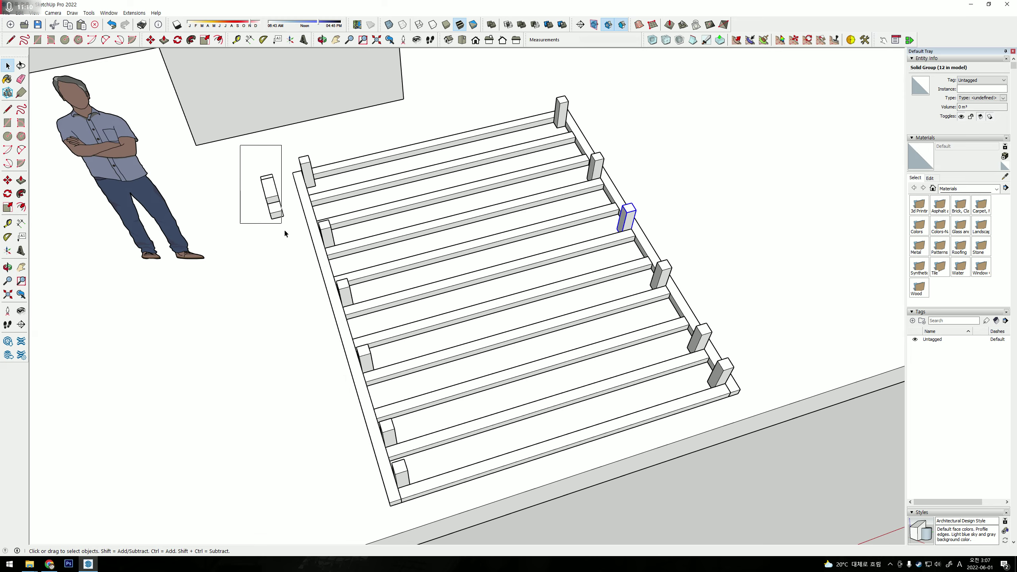
# Draw a rectangle on a post and push/pull it outward into a horizontal block.
pyautogui.moveTo(404, 240); pyautogui.dragTo(170, 182, button='middle')
pyautogui.scroll(3, 114, 97)
pyautogui.click(114, 97)
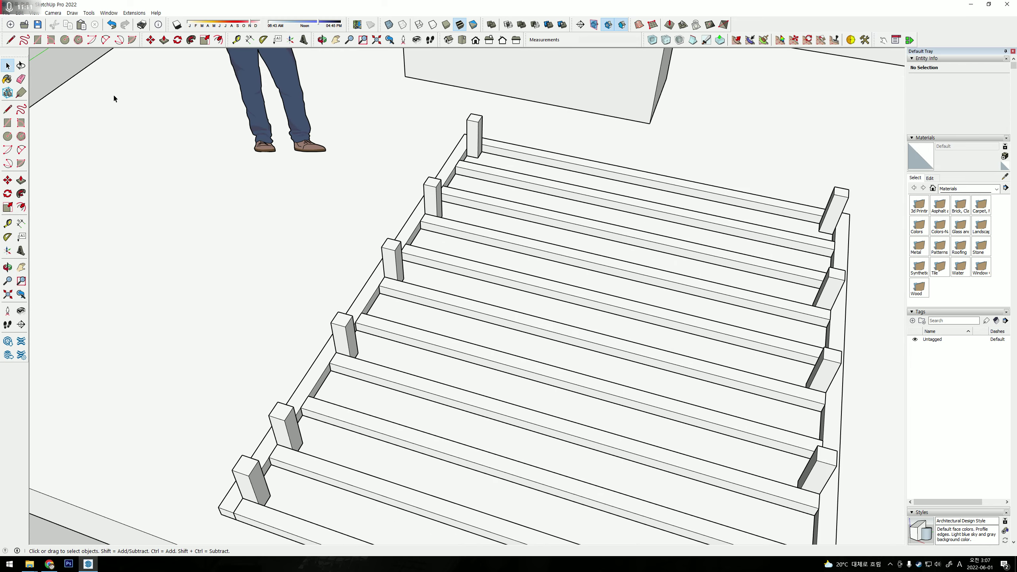
pyautogui.click(42, 37)
pyautogui.scroll(3, 336, 278)
pyautogui.moveTo(336, 277); pyautogui.dragTo(482, 240, button='middle')
pyautogui.click(401, 215)
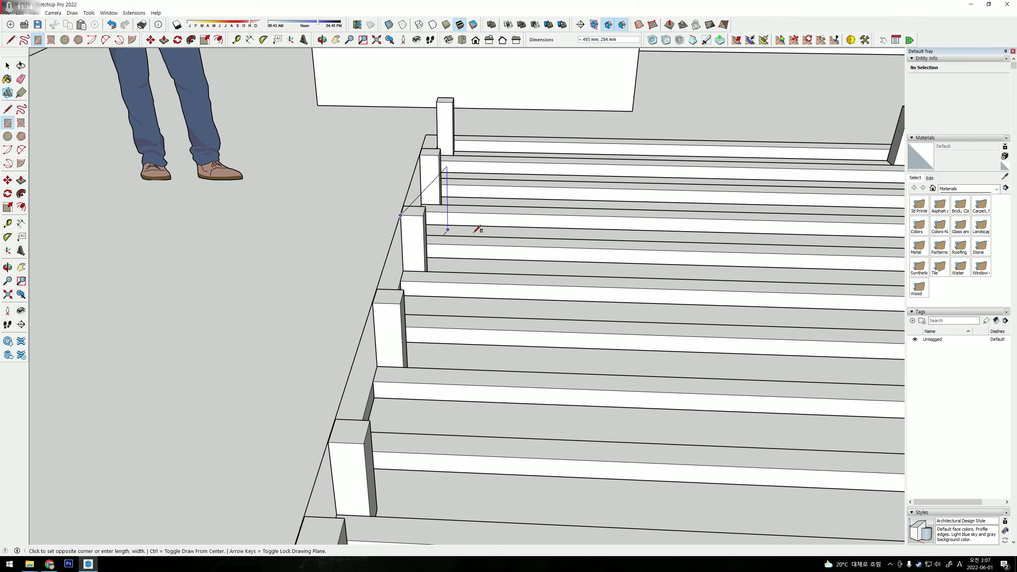
pyautogui.click(420, 237)
pyautogui.moveTo(421, 237); pyautogui.dragTo(414, 248, button='middle')
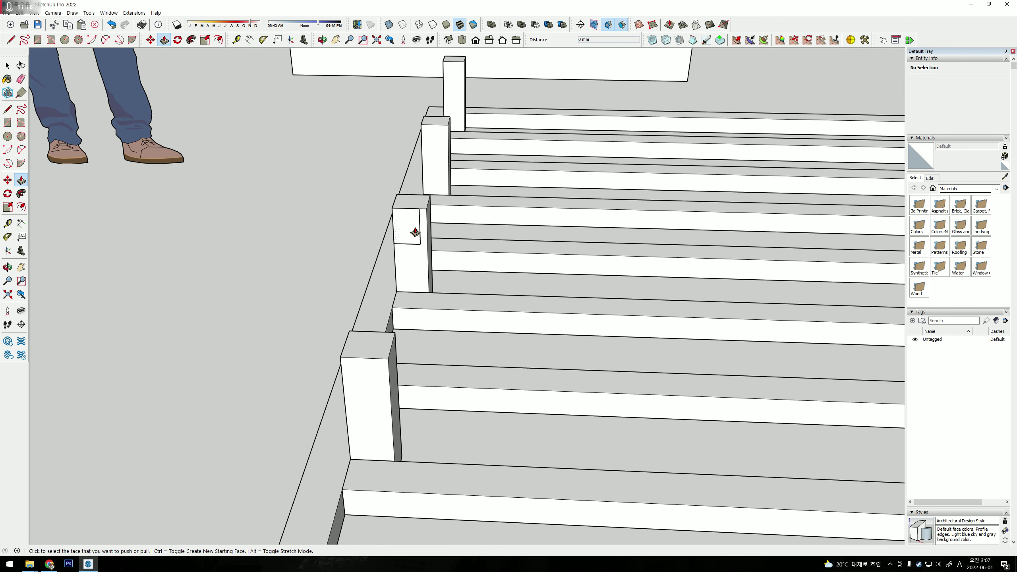
pyautogui.press('p')
pyautogui.click(418, 240)
pyautogui.click(514, 246)
pyautogui.press('space')
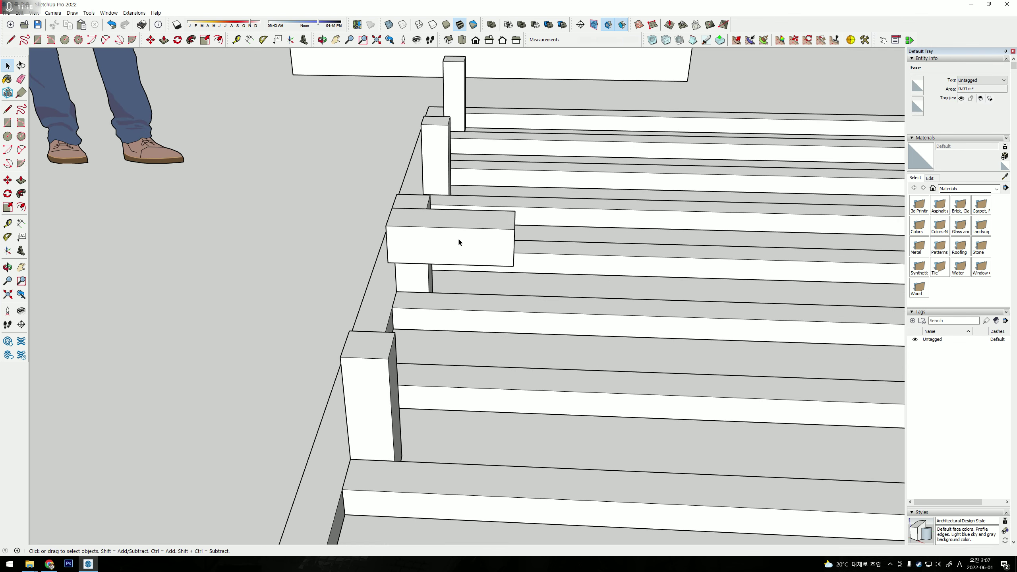
# Make the block a group and copy it onto the next post along that side.
pyautogui.tripleClick(458, 237)
pyautogui.rightClick(459, 242)
pyautogui.click(486, 308)
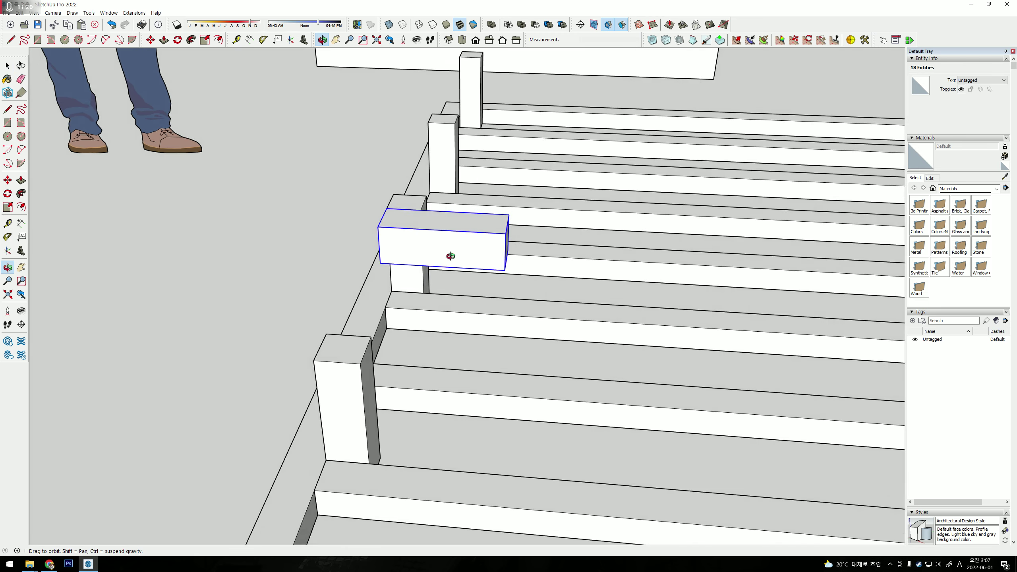
pyautogui.moveTo(450, 254); pyautogui.dragTo(361, 198, button='middle')
pyautogui.press('m')
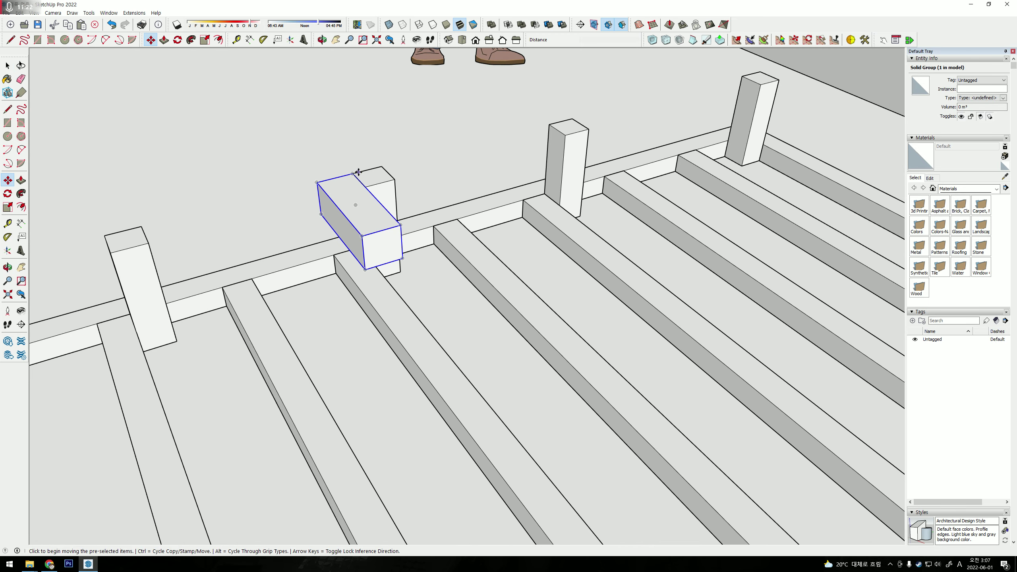
pyautogui.click(352, 174)
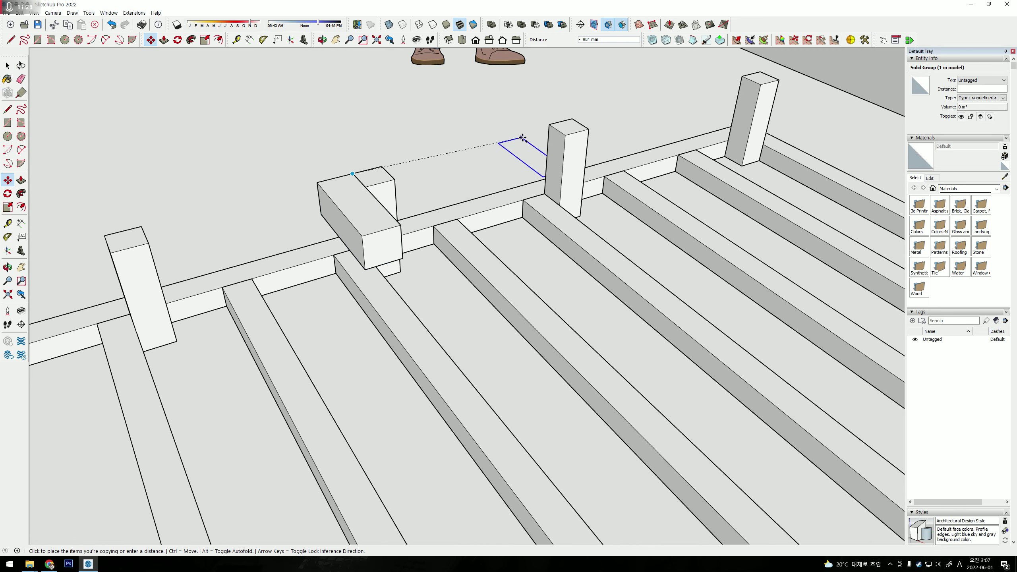
pyautogui.click(550, 125)
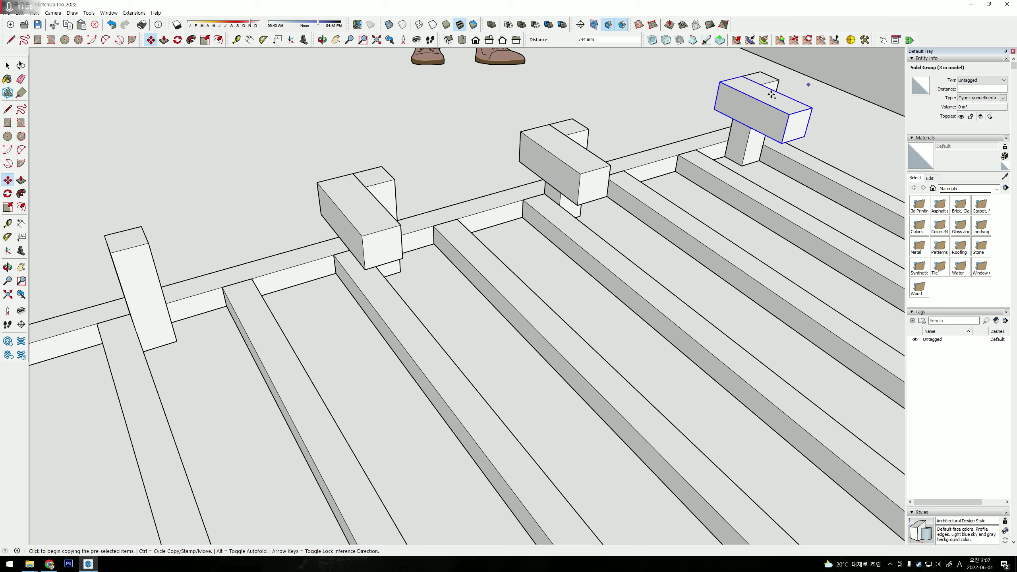
pyautogui.press('space')
pyautogui.scroll(-3, 764, 161)
pyautogui.scroll(-5, 699, 104)
pyautogui.moveTo(700, 104)
pyautogui.mouseDown(button='middle')
pyautogui.moveTo(821, 296)
pyautogui.moveTo(399, 125)
pyautogui.moveTo(482, 165)
pyautogui.moveTo(466, 175)
pyautogui.mouseUp(button='middle')
pyautogui.moveTo(405, 84); pyautogui.dragTo(831, 440)
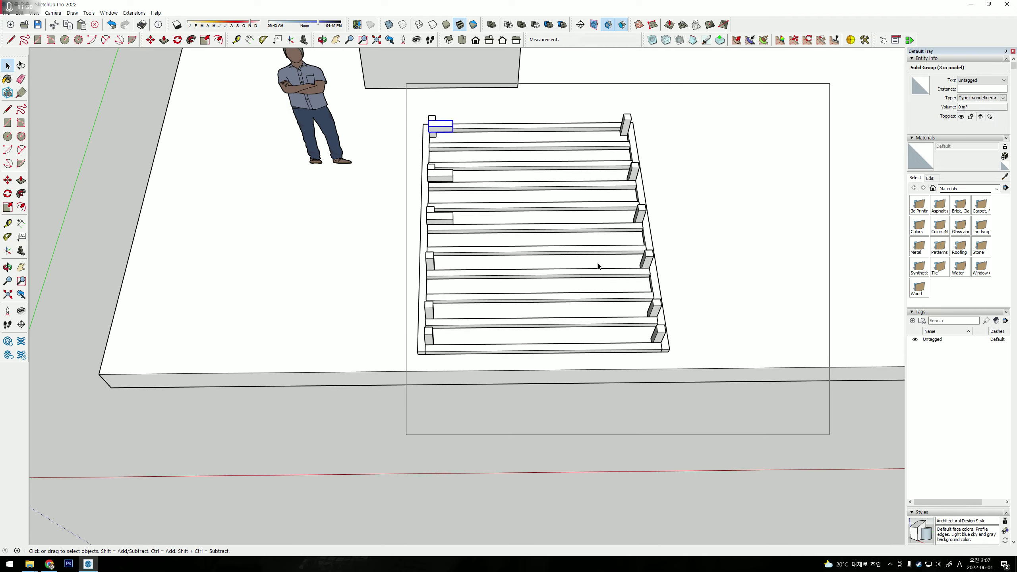
pyautogui.scroll(2, 630, 278)
pyautogui.scroll(1, 630, 277)
pyautogui.rightClick(630, 278)
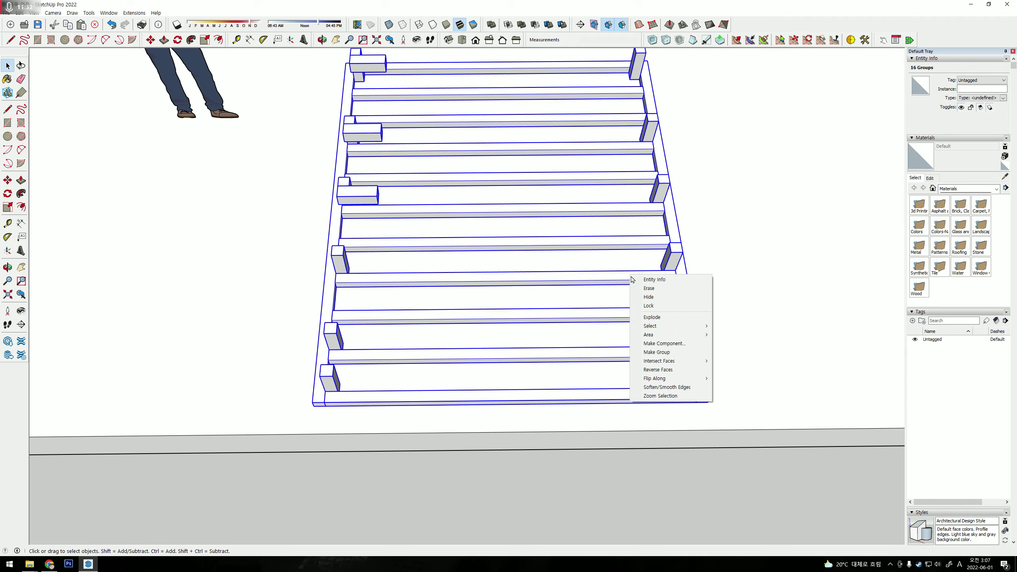
pyautogui.click(656, 352)
pyautogui.scroll(-5, 743, 313)
pyautogui.moveTo(742, 314)
pyautogui.mouseDown(button='middle')
pyautogui.moveTo(561, 280)
pyautogui.moveTo(404, 272)
pyautogui.mouseUp(button='middle')
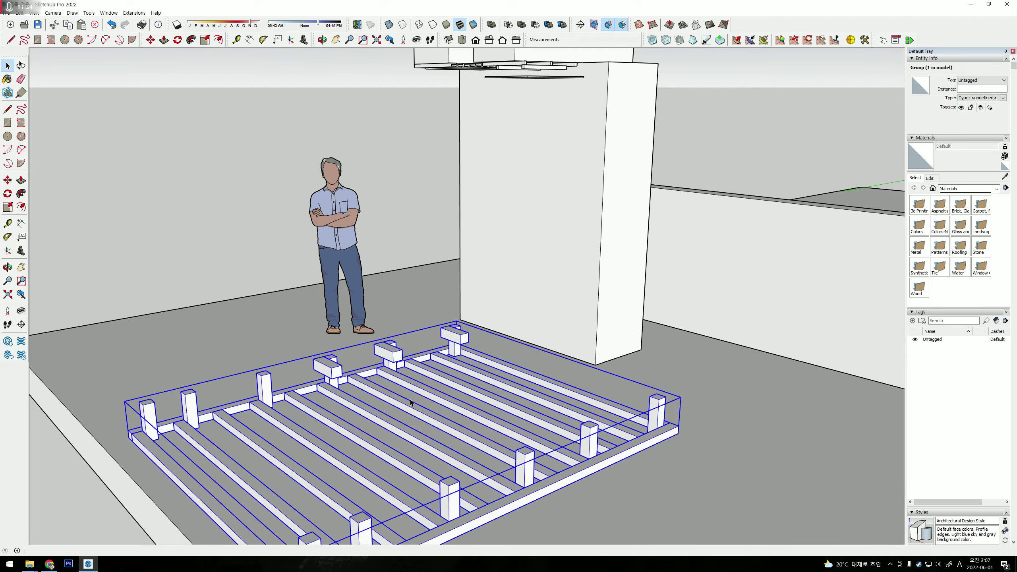
pyautogui.press('m')
pyautogui.click(342, 365)
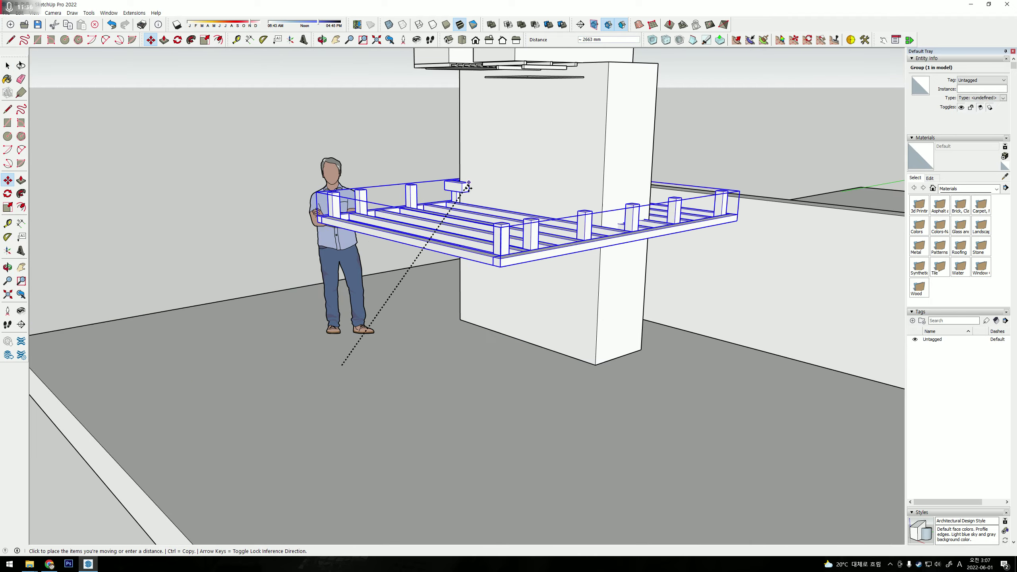
pyautogui.scroll(-3, 468, 187)
pyautogui.click(452, 243)
pyautogui.scroll(3, 422, 261)
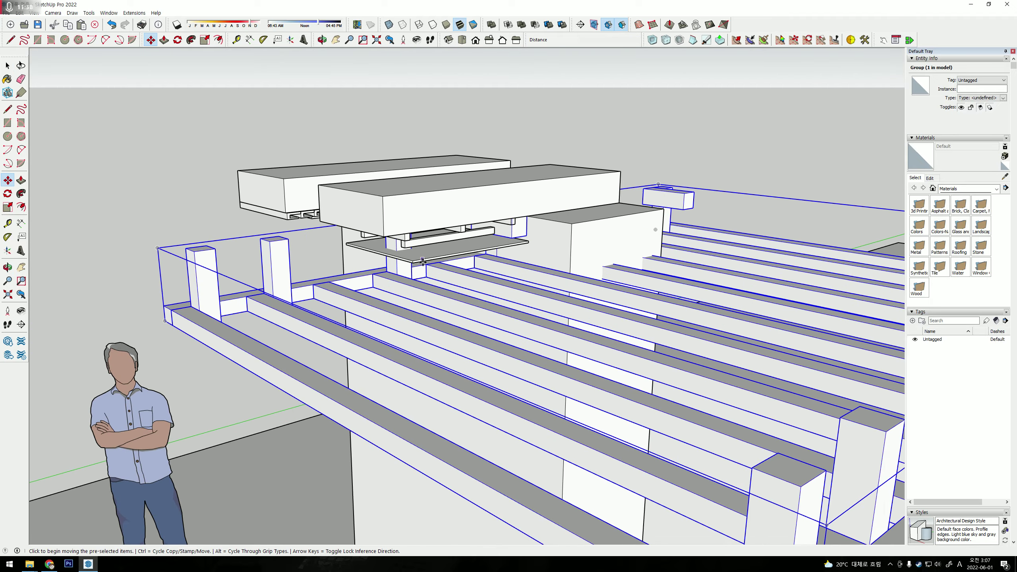
pyautogui.press('space')
pyautogui.moveTo(423, 261); pyautogui.dragTo(520, 226, button='middle')
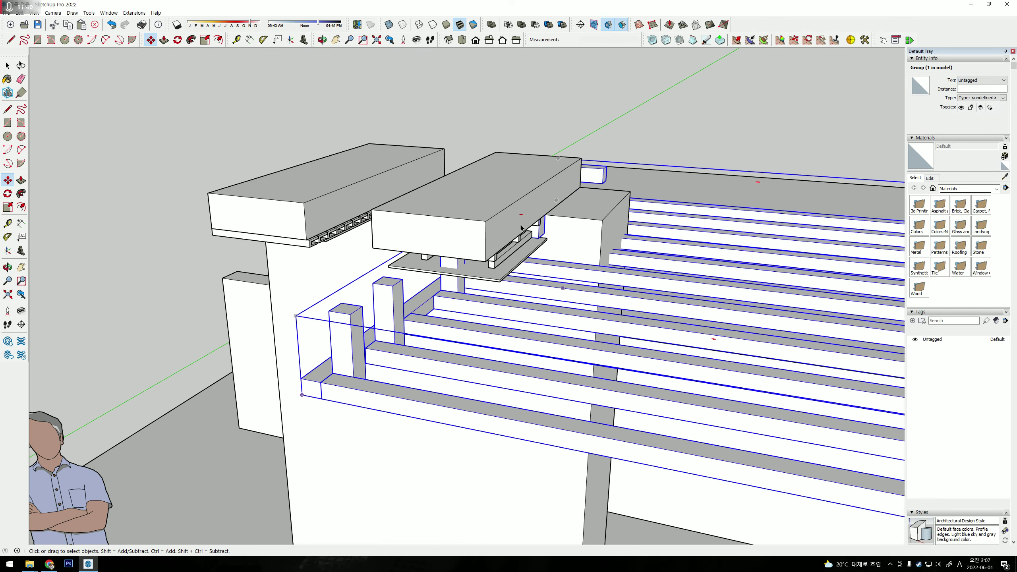
pyautogui.click(502, 277)
pyautogui.press('m')
pyautogui.scroll(3, 497, 286)
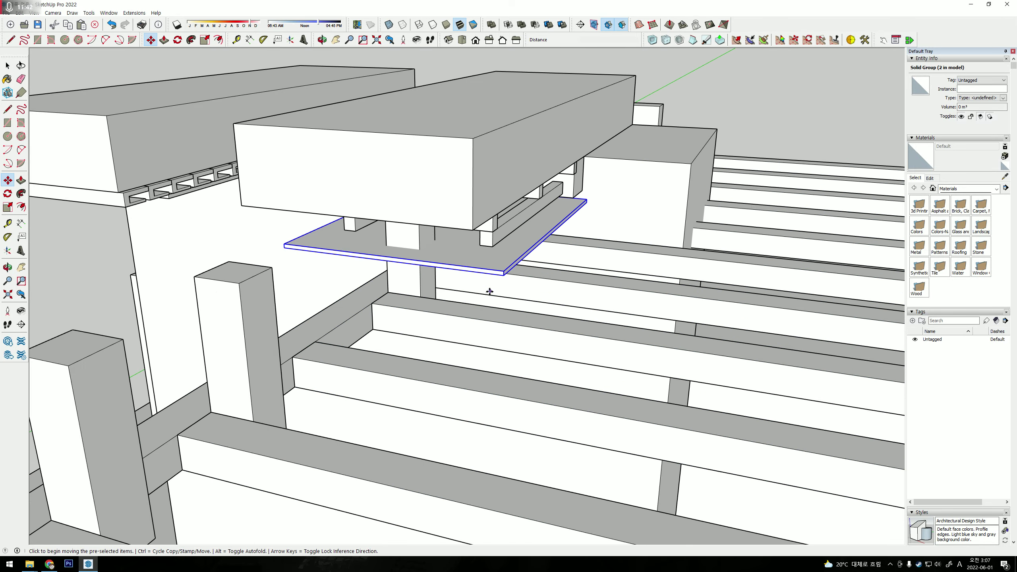
pyautogui.click(503, 277)
pyautogui.scroll(3, 541, 204)
pyautogui.scroll(3, 529, 196)
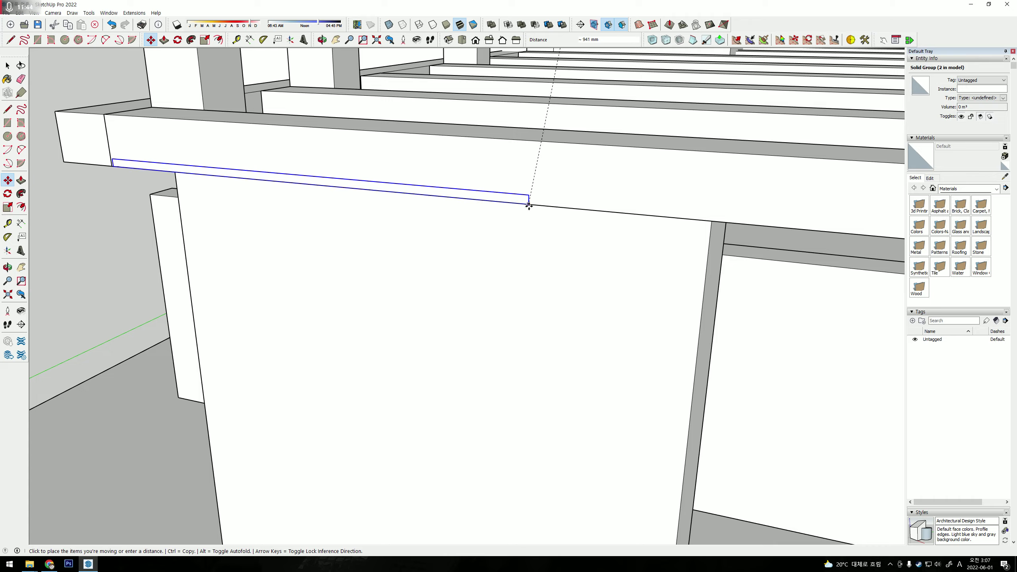
pyautogui.click(528, 205)
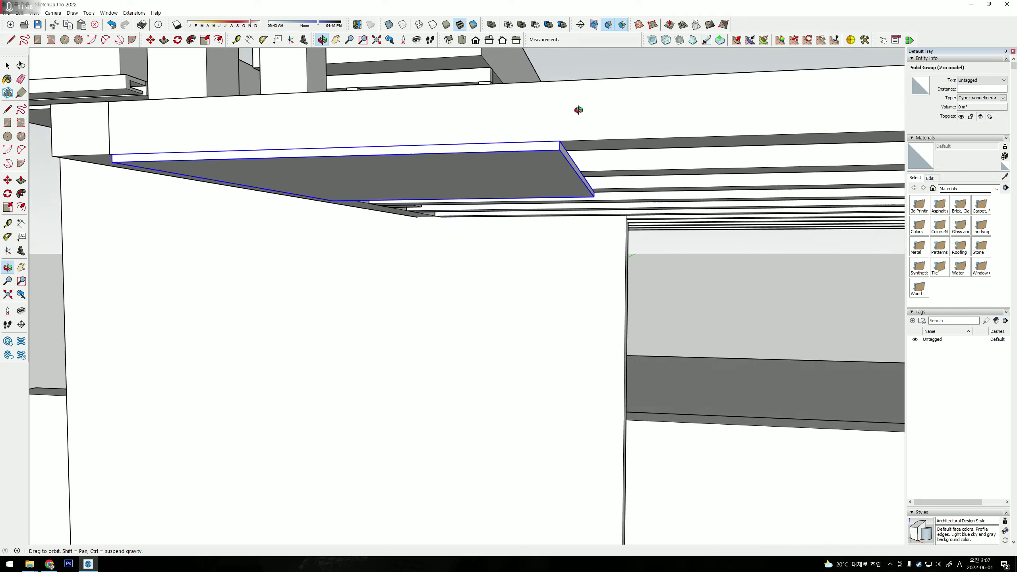
pyautogui.moveTo(529, 205)
pyautogui.mouseDown(button='middle')
pyautogui.moveTo(540, 224)
pyautogui.moveTo(144, 247)
pyautogui.mouseUp(button='middle')
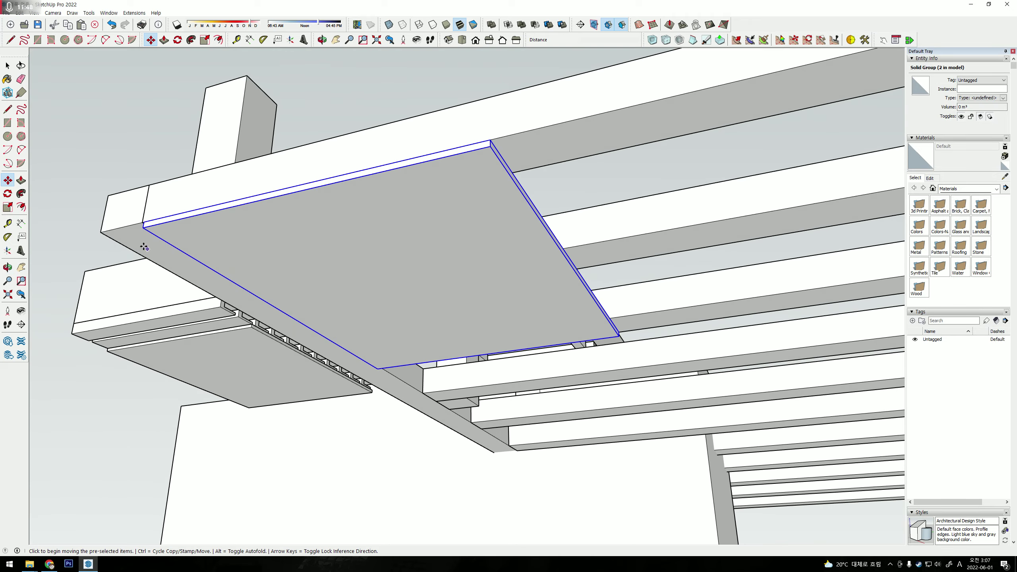
pyautogui.click(144, 223)
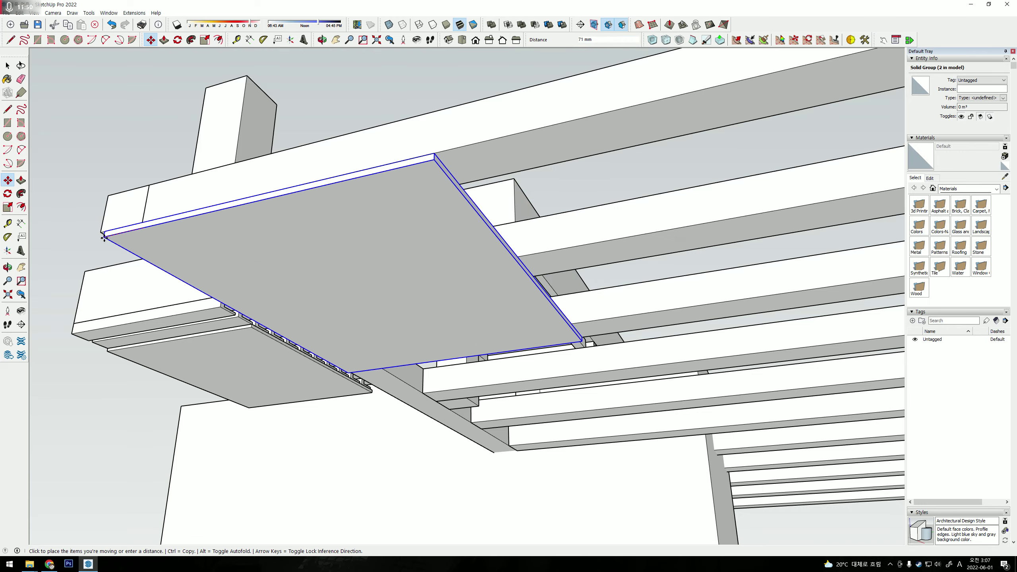
pyautogui.moveTo(481, 188)
pyautogui.mouseDown(button='middle')
pyautogui.moveTo(492, 184)
pyautogui.moveTo(454, 318)
pyautogui.moveTo(526, 221)
pyautogui.mouseUp(button='middle')
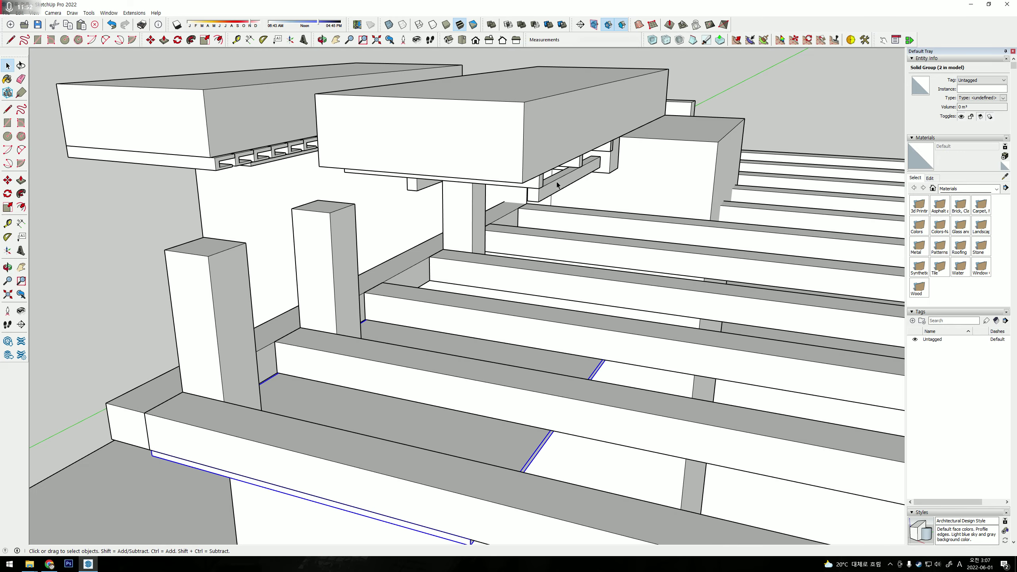
pyautogui.press('Escape')
pyautogui.moveTo(590, 195); pyautogui.dragTo(528, 154, button='middle')
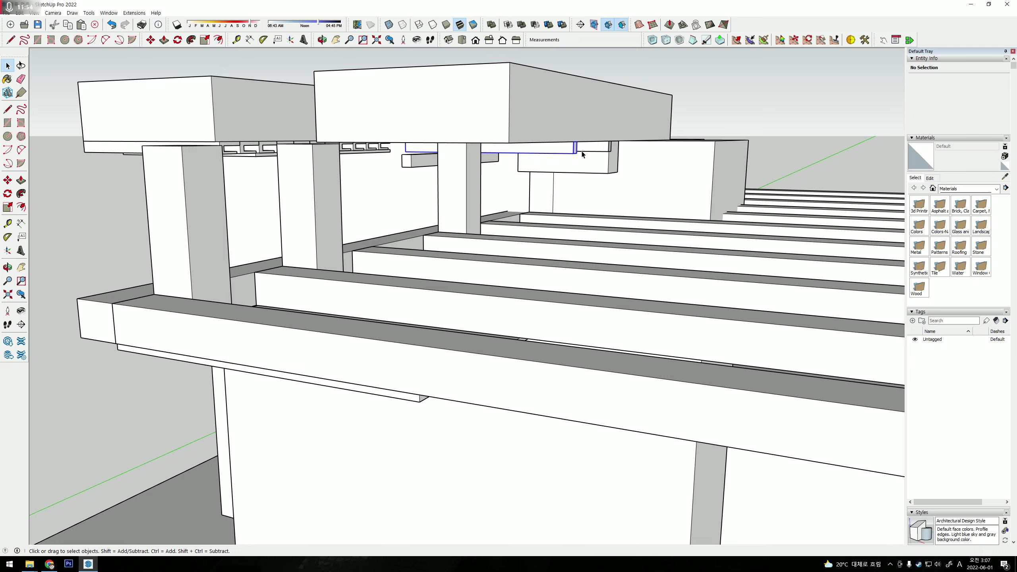
pyautogui.scroll(2, 589, 156)
pyautogui.scroll(2, 568, 160)
pyautogui.scroll(1, 484, 159)
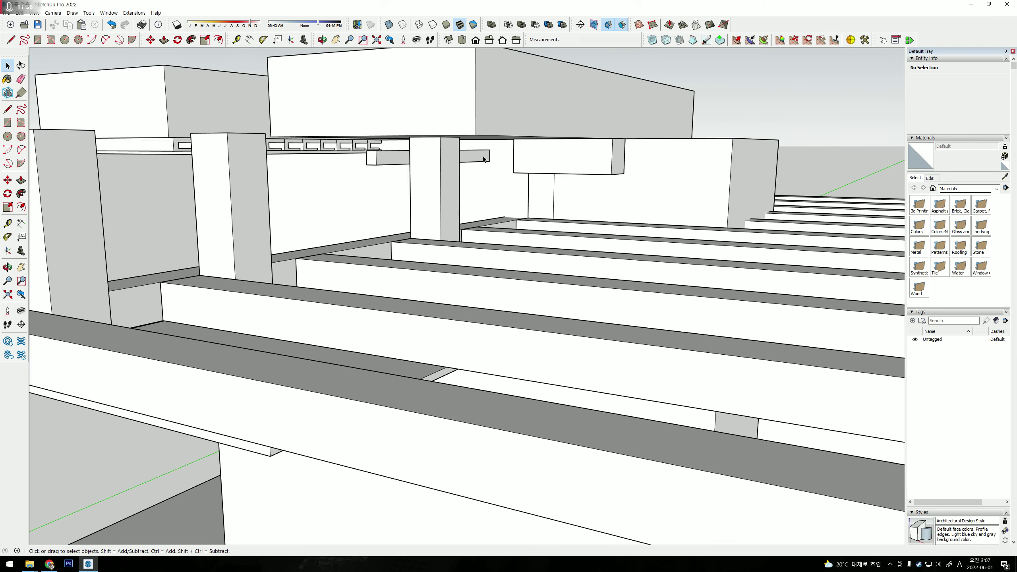
pyautogui.moveTo(588, 127); pyautogui.dragTo(513, 196, button='middle')
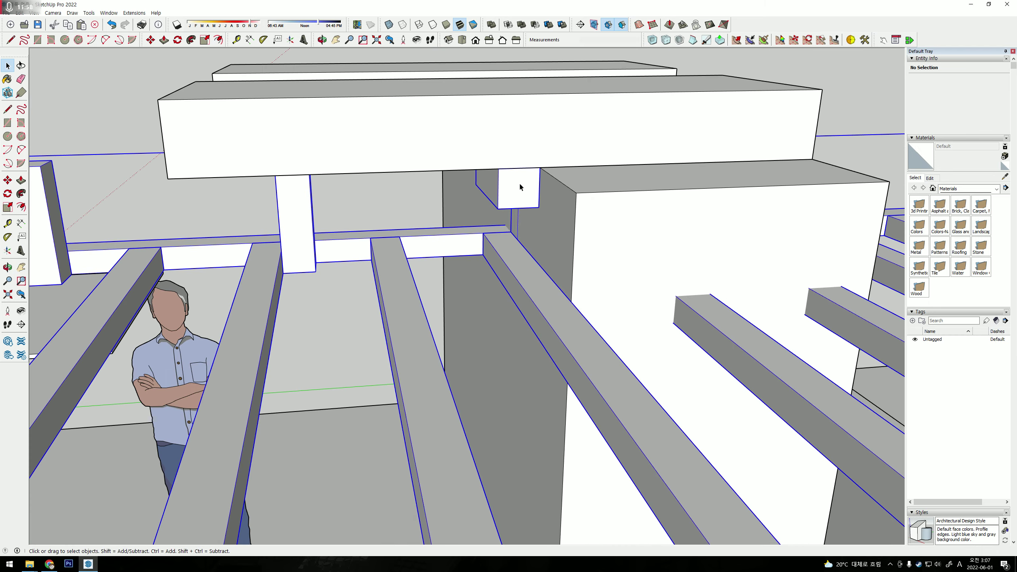
# Push/pull the slab's end face about 2171 mm out over the deck frame.
pyautogui.doubleClick(518, 141)
pyautogui.press('p')
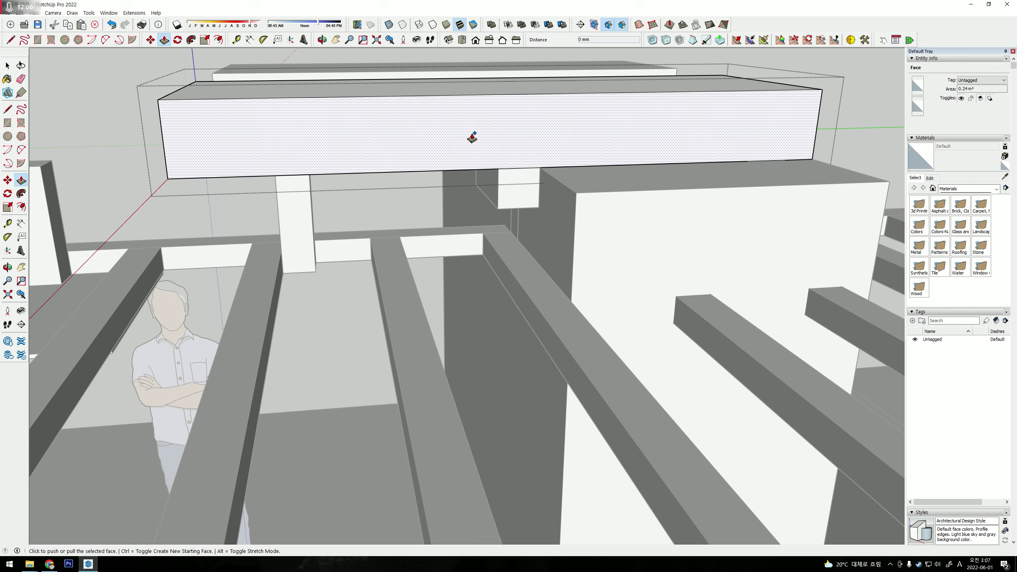
pyautogui.click(472, 137)
pyautogui.scroll(-5, 472, 136)
pyautogui.moveTo(472, 170); pyautogui.dragTo(518, 300, button='middle')
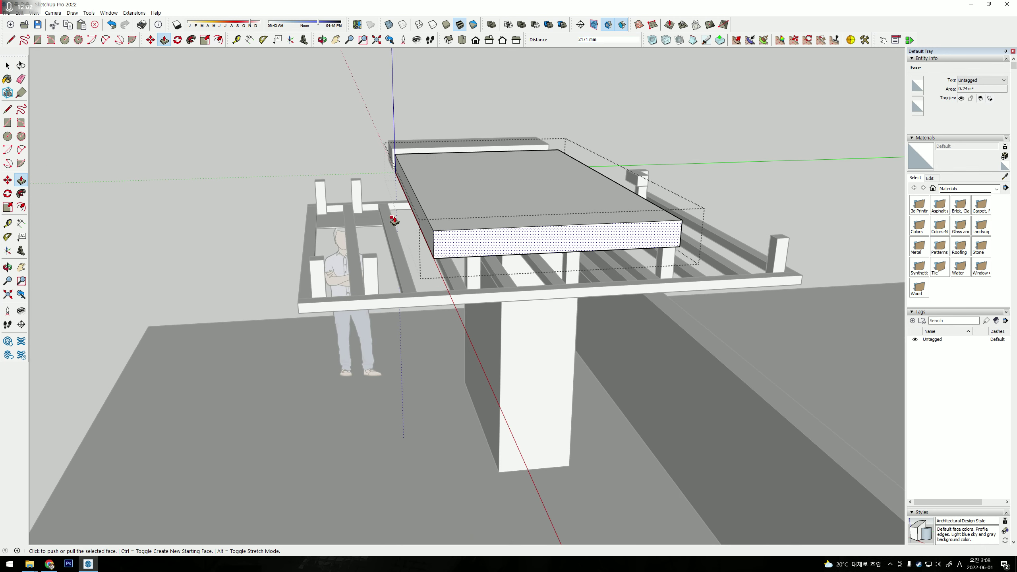
pyautogui.click(425, 221)
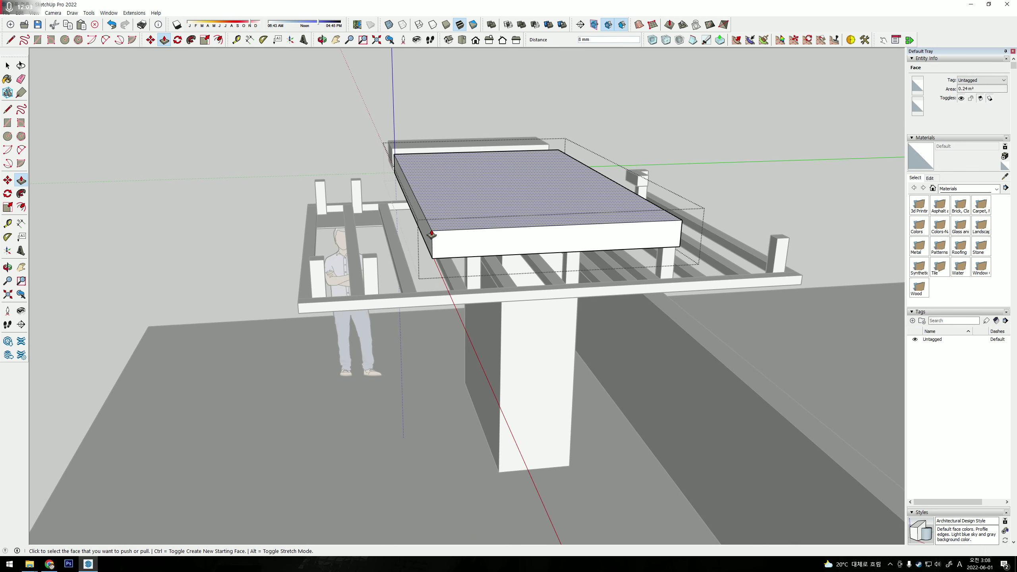
pyautogui.click(431, 236)
pyautogui.click(256, 230)
pyautogui.press('space')
# Inspect the extended slab from below and select the slatted deck frame.
pyautogui.moveTo(471, 286)
pyautogui.mouseDown(button='middle')
pyautogui.moveTo(323, 344)
pyautogui.moveTo(409, 468)
pyautogui.mouseUp(button='middle')
pyautogui.click(320, 343)
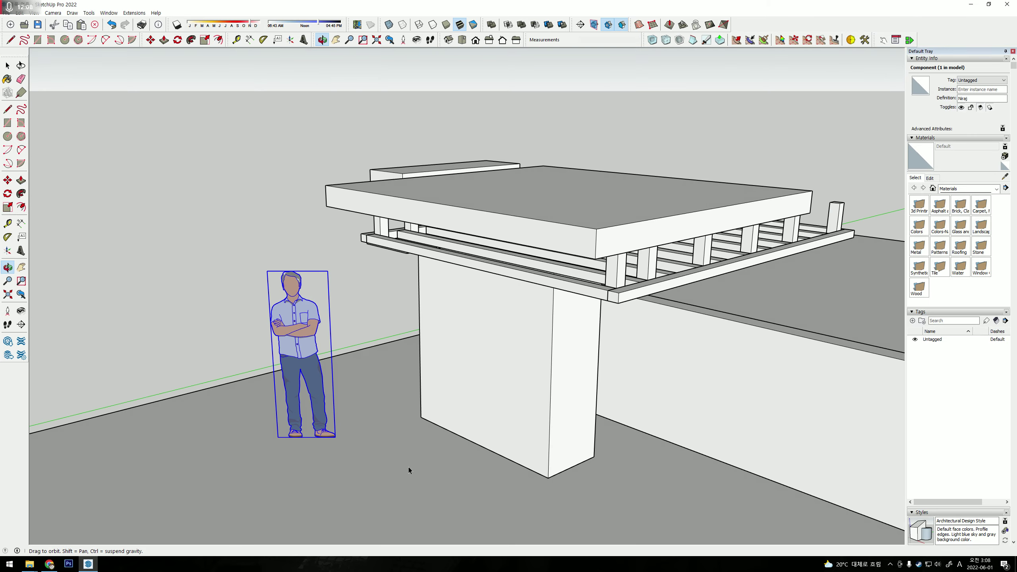
pyautogui.press('m')
pyautogui.moveTo(408, 467); pyautogui.dragTo(515, 368)
pyautogui.moveTo(515, 368); pyautogui.dragTo(485, 293, button='middle')
pyautogui.press('m')
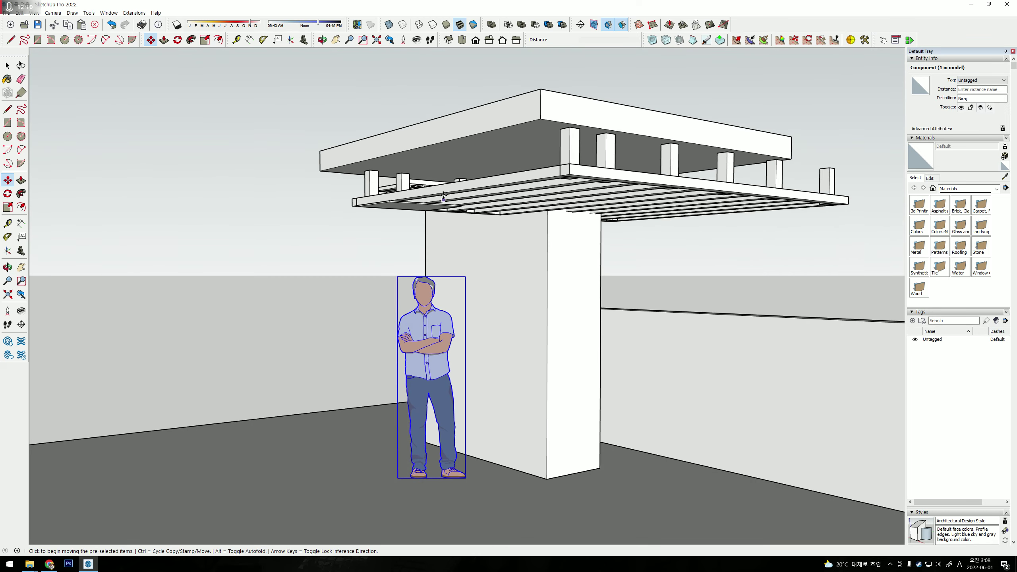
pyautogui.press('space')
pyautogui.click(577, 164)
# Scale the slatted deck frame down vertically to make it shallower.
pyautogui.scroll(2, 574, 169)
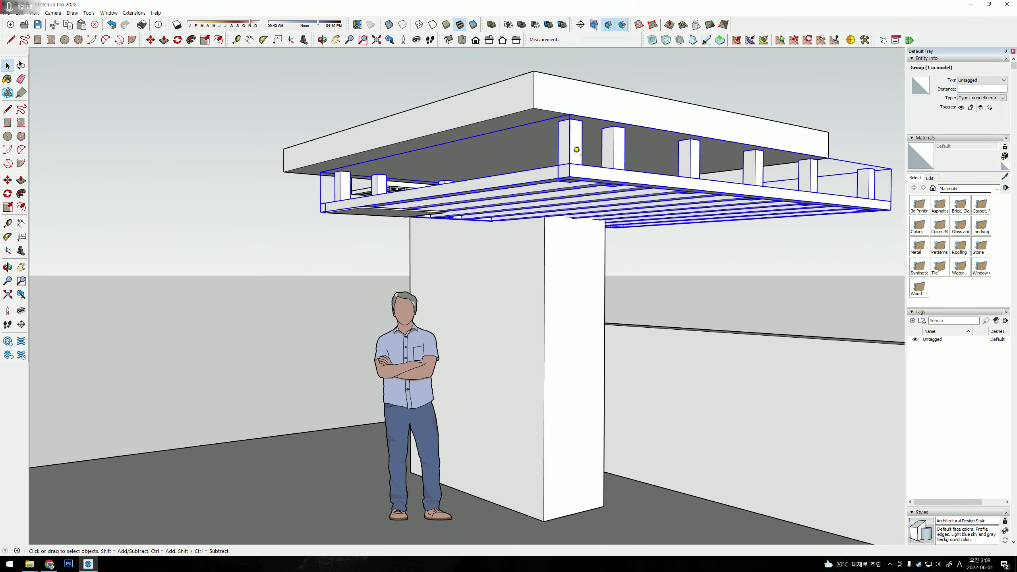
pyautogui.press('t')
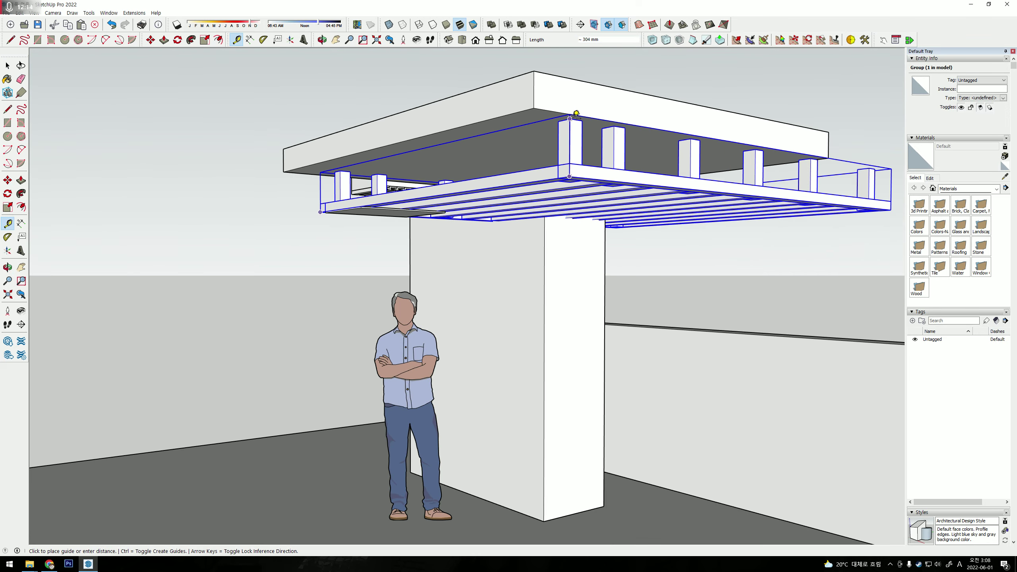
pyautogui.press('s')
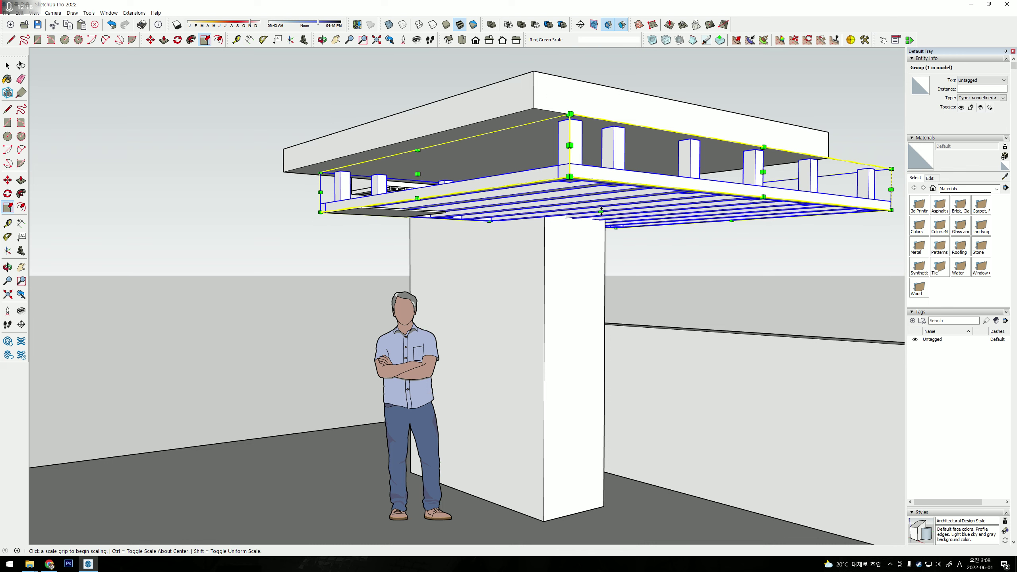
pyautogui.click(601, 211)
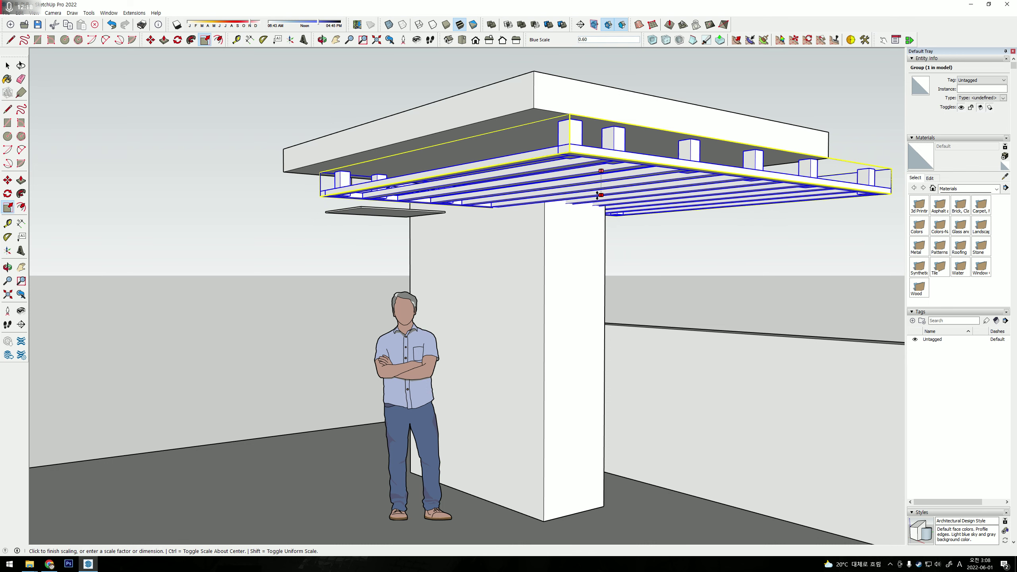
pyautogui.click(601, 196)
pyautogui.press('t')
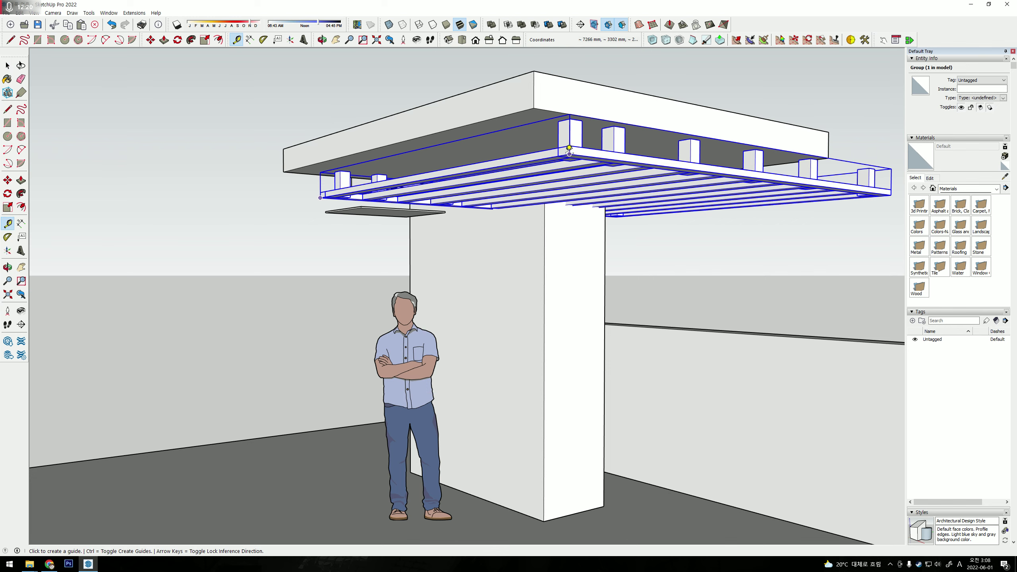
pyautogui.press('o')
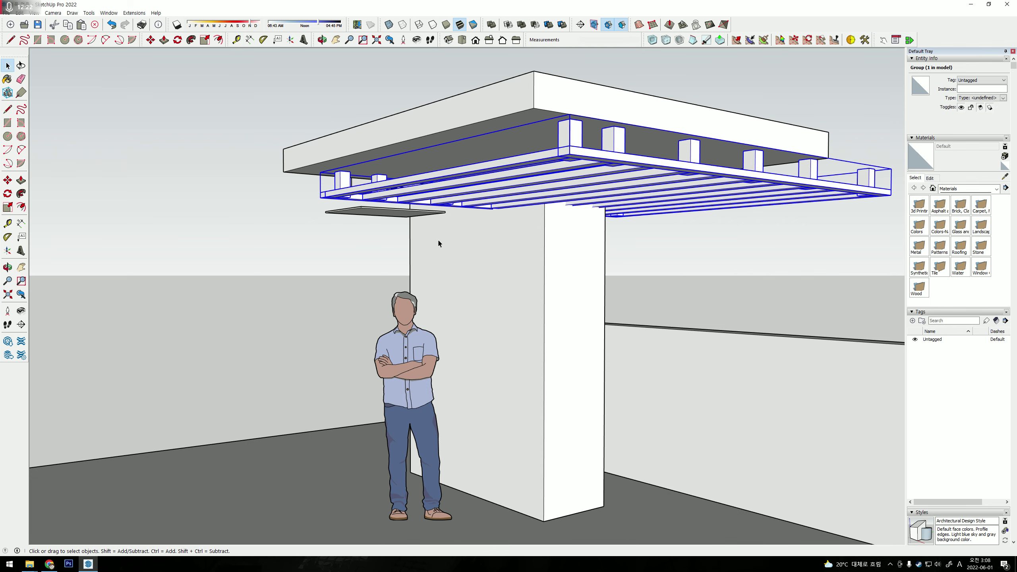
pyautogui.moveTo(437, 238); pyautogui.dragTo(445, 273)
# Move the thin panel up against the underside of the slats.
pyautogui.click(365, 222)
pyautogui.scroll(1, 367, 222)
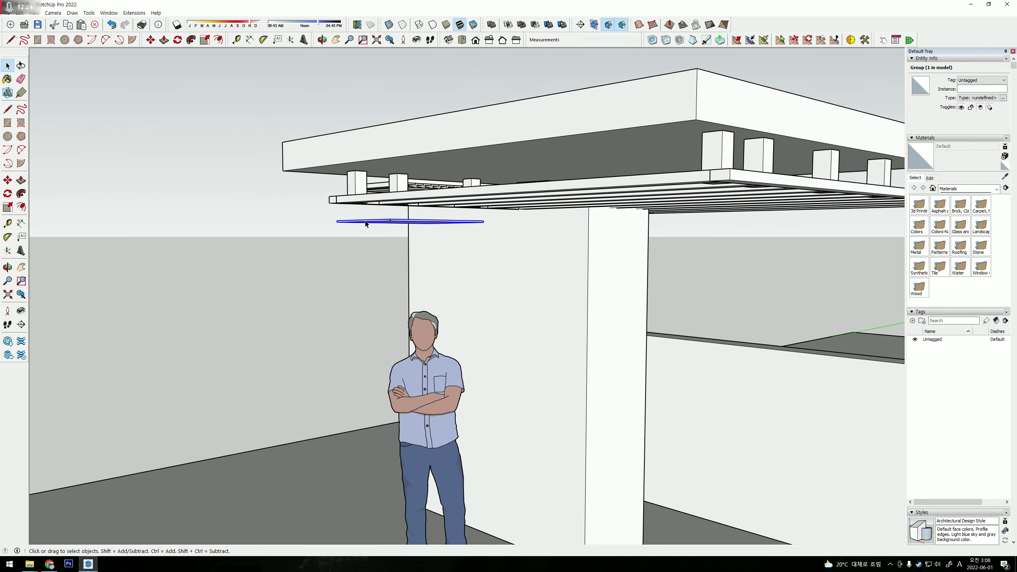
pyautogui.scroll(3, 367, 222)
pyautogui.scroll(1, 368, 229)
pyautogui.press('m')
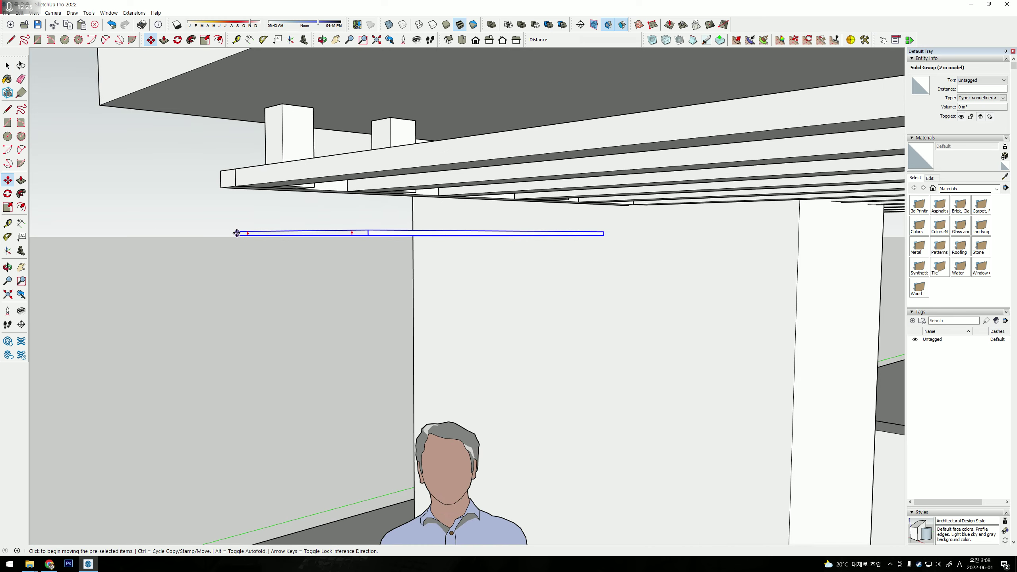
pyautogui.moveTo(237, 234)
pyautogui.mouseDown(button='middle')
pyautogui.moveTo(236, 195)
pyautogui.moveTo(359, 213)
pyautogui.mouseUp(button='middle')
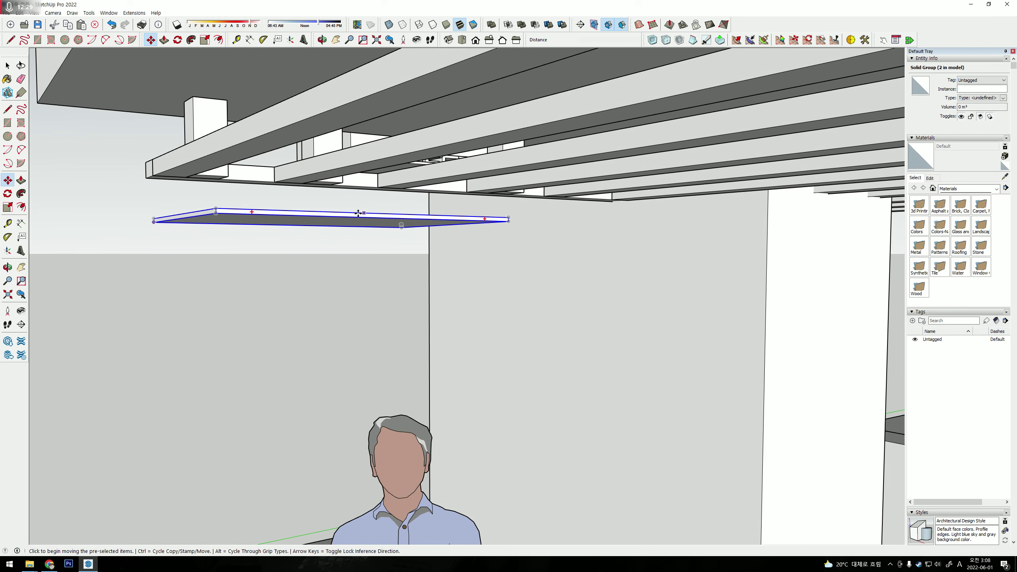
pyautogui.click(219, 207)
pyautogui.click(216, 164)
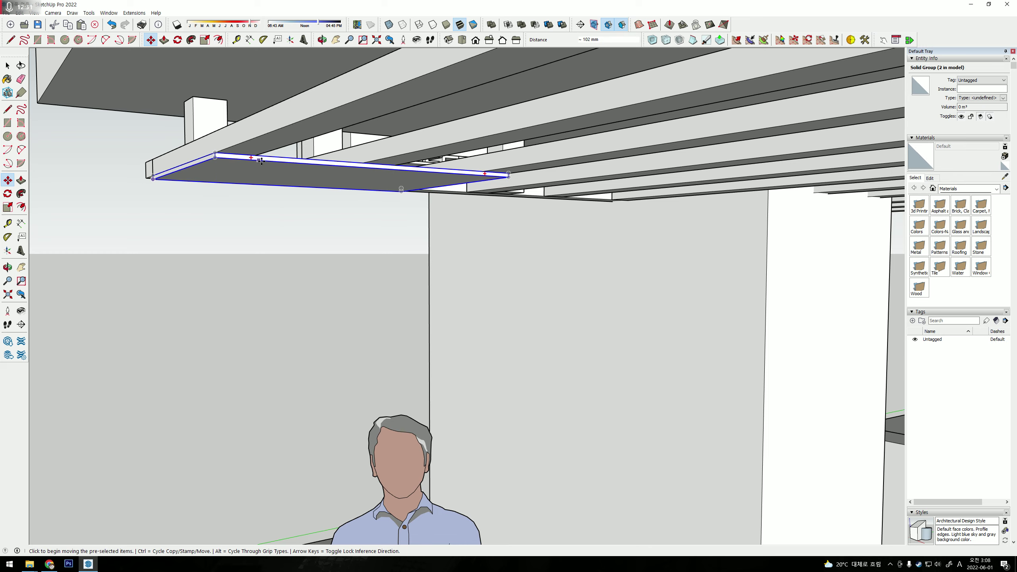
pyautogui.press('space')
pyautogui.moveTo(217, 164); pyautogui.dragTo(589, 369, button='middle')
pyautogui.press('space')
# Measure from the beam to the floor, reading a column height of about 2466 mm.
pyautogui.scroll(-2, 589, 368)
pyautogui.keyDown('shift'); pyautogui.moveTo(631, 450); pyautogui.dragTo(486, 297, button='middle'); pyautogui.keyUp('shift')
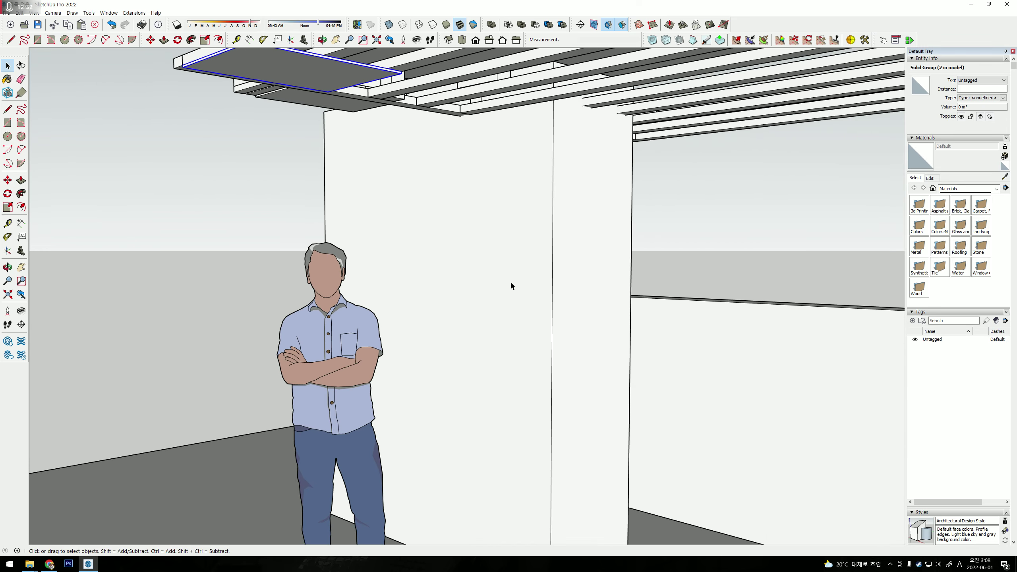
pyautogui.click(525, 101)
pyautogui.moveTo(552, 325); pyautogui.dragTo(522, 443, button='middle')
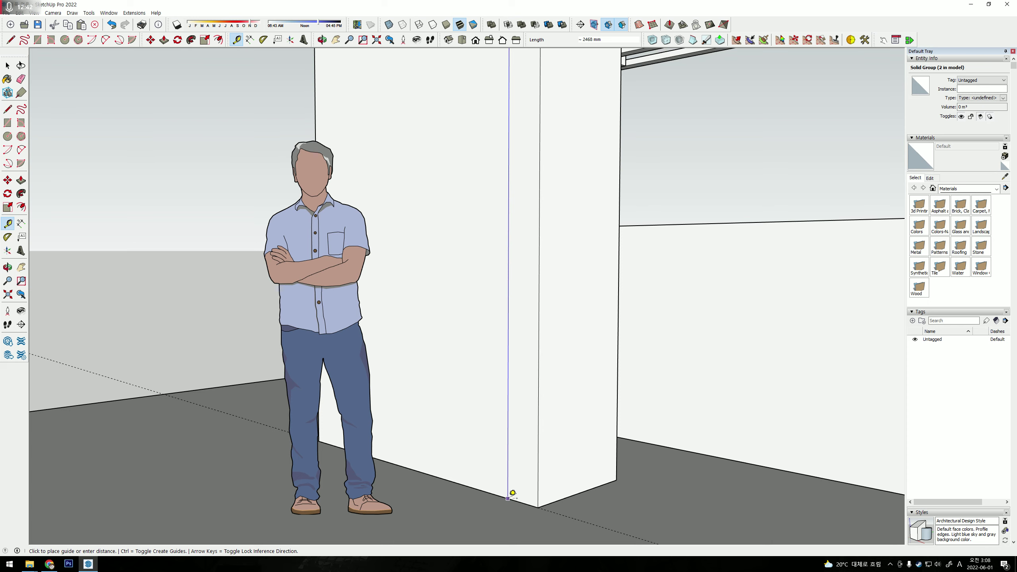
pyautogui.press('space')
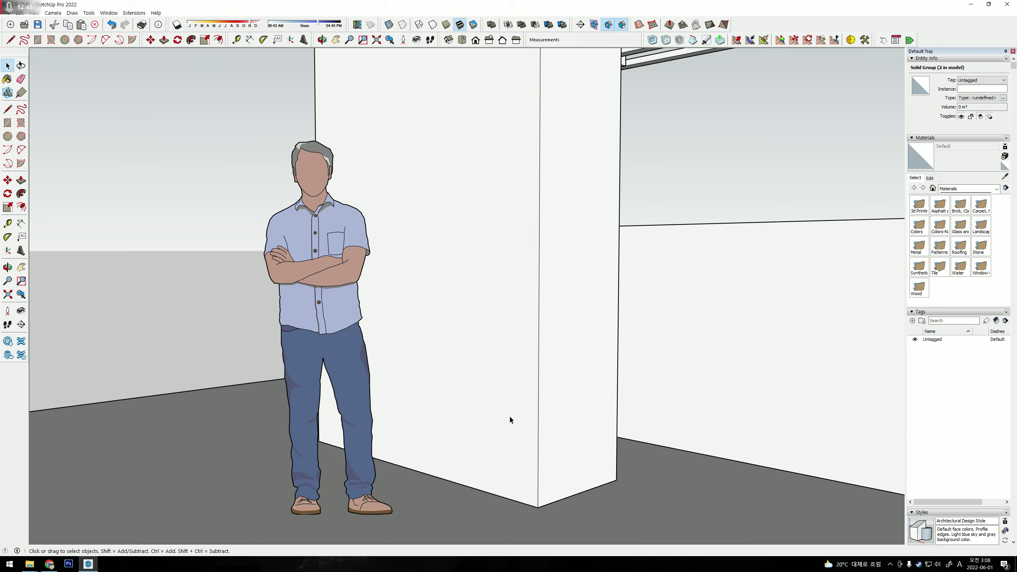
pyautogui.moveTo(511, 418)
pyautogui.mouseDown(button='middle')
pyautogui.moveTo(499, 175)
pyautogui.moveTo(475, 309)
pyautogui.moveTo(572, 210)
pyautogui.moveTo(464, 152)
pyautogui.moveTo(395, 199)
pyautogui.mouseUp(button='middle')
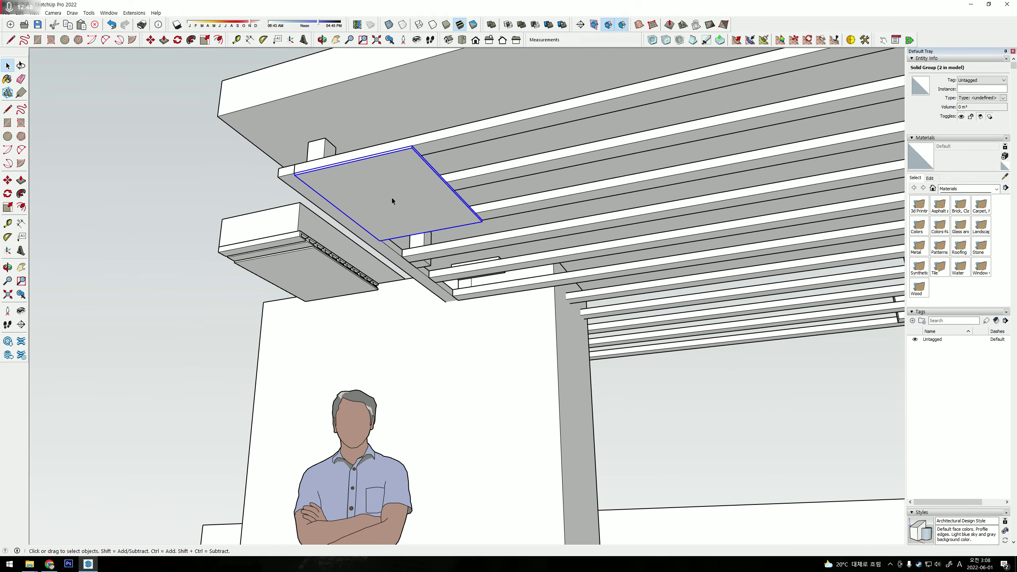
# Push/pull the thin panel's side face longer, undoing an overlong first stretch.
pyautogui.doubleClick(392, 197)
pyautogui.click(392, 197)
pyautogui.press('p')
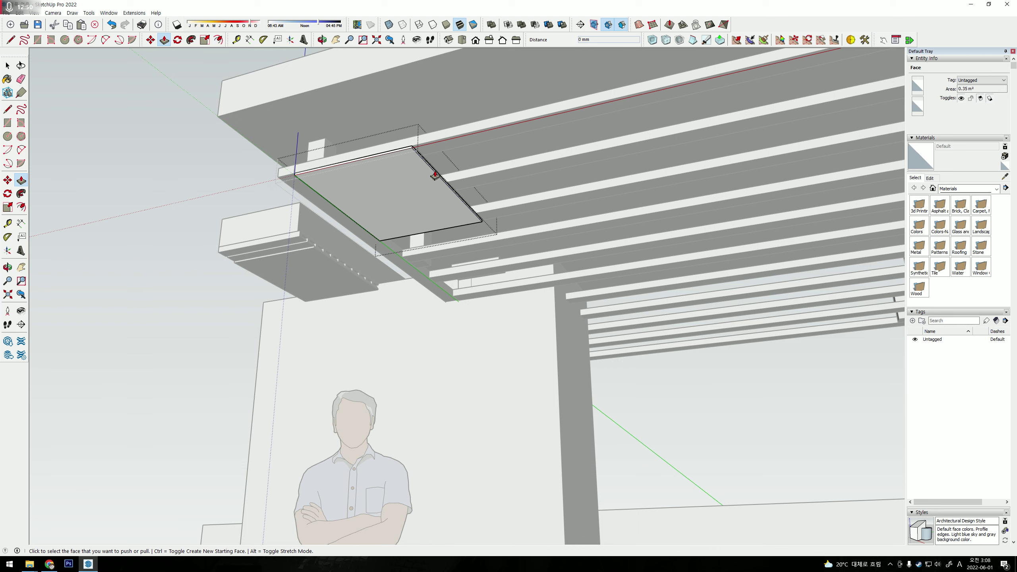
pyautogui.moveTo(435, 175); pyautogui.dragTo(680, 139)
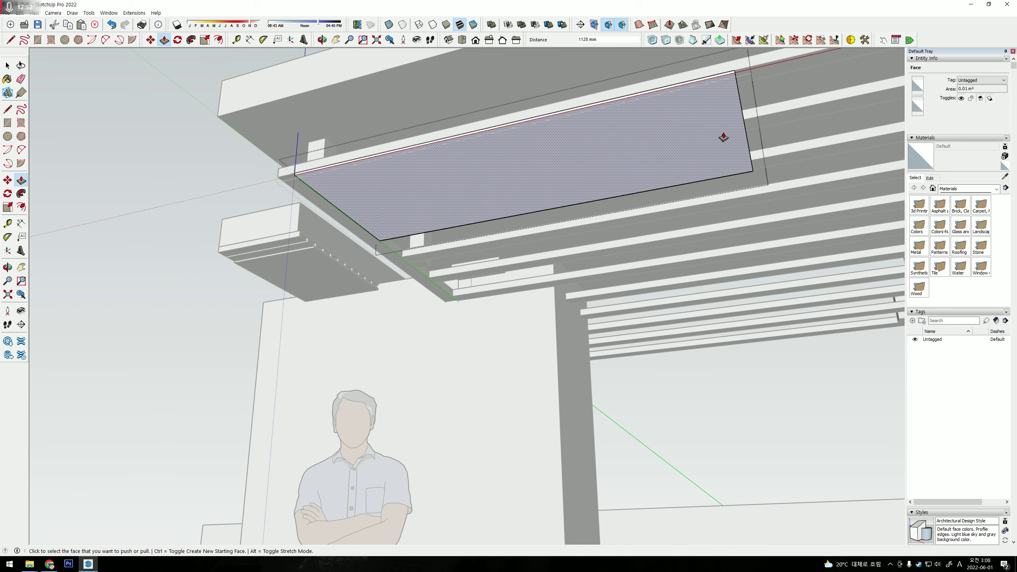
pyautogui.hotkey('ctrl', 'z')
pyautogui.click(453, 196)
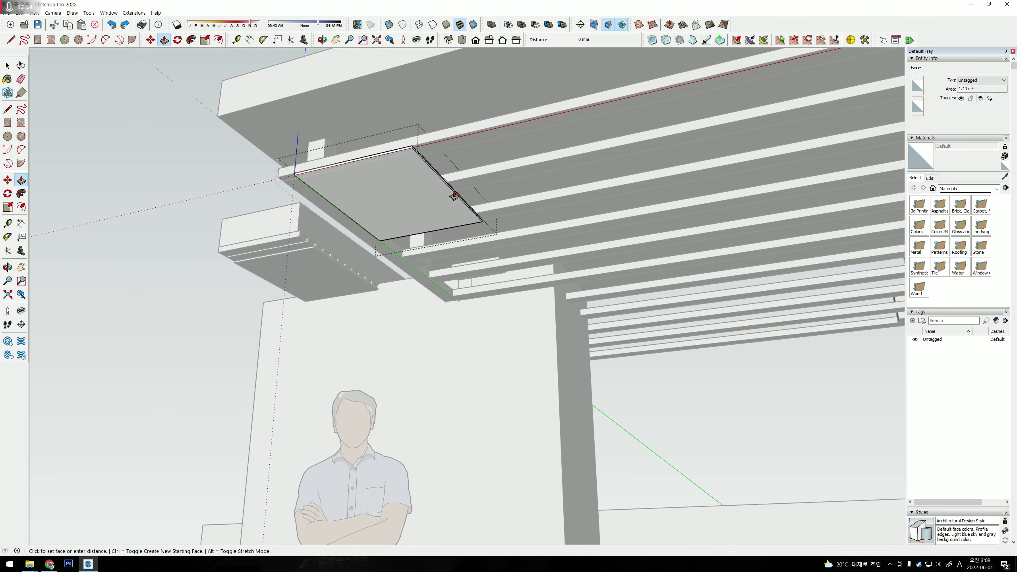
pyautogui.click(425, 190)
pyautogui.moveTo(425, 190)
pyautogui.mouseDown(button='middle')
pyautogui.moveTo(404, 185)
pyautogui.moveTo(447, 159)
pyautogui.mouseUp(button='middle')
# Copy the lengthened panel with Move and Ctrl to sit beside the original.
pyautogui.press('m')
pyautogui.press('ctrl')
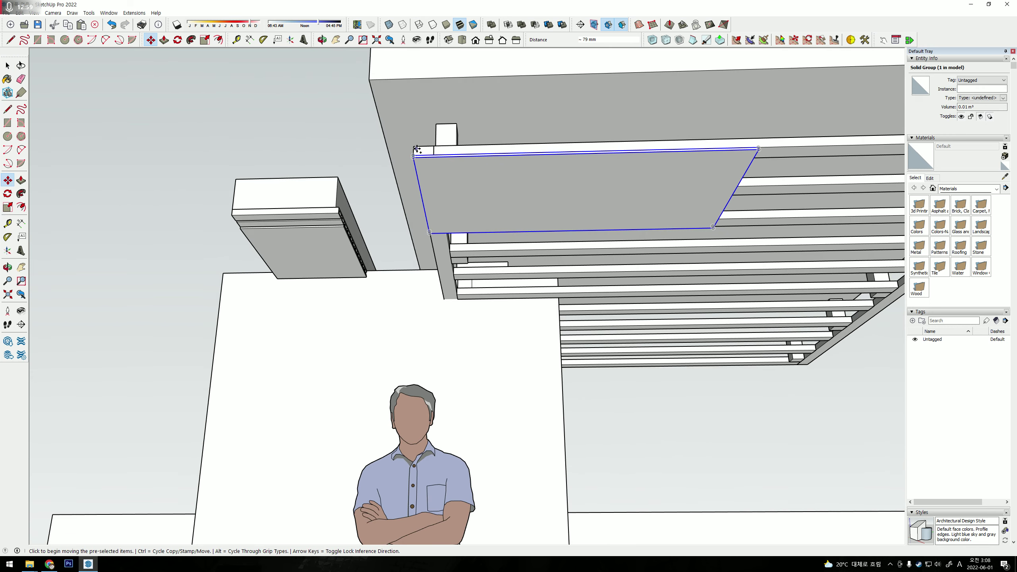
pyautogui.scroll(2, 415, 154)
pyautogui.moveTo(418, 155)
pyautogui.mouseDown(button='middle')
pyautogui.moveTo(551, 155)
pyautogui.moveTo(332, 146)
pyautogui.moveTo(230, 221)
pyautogui.moveTo(495, 191)
pyautogui.moveTo(477, 293)
pyautogui.moveTo(518, 298)
pyautogui.moveTo(490, 295)
pyautogui.mouseUp(button='middle')
pyautogui.scroll(2, 518, 297)
pyautogui.scroll(5, 190, 180)
# Shift the selected ceiling panels beside the originals and orbit out to inspect the ceiling underside.
pyautogui.press('m')
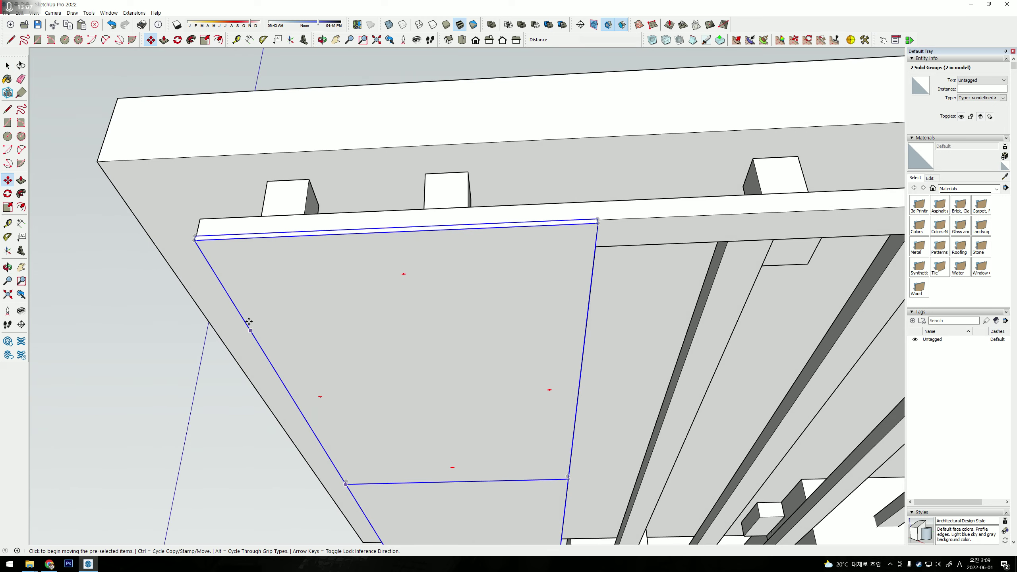
pyautogui.click(242, 313)
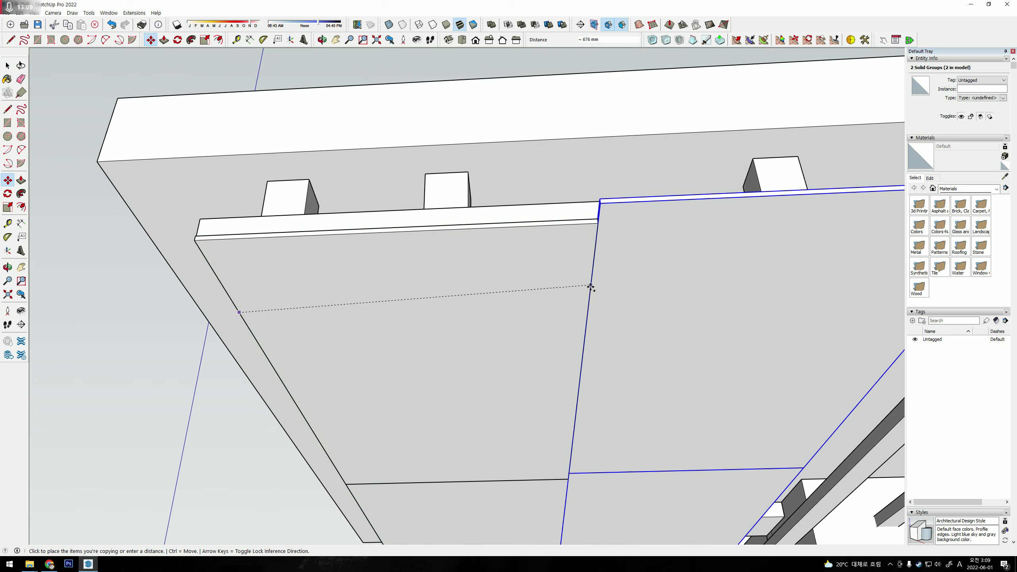
pyautogui.click(592, 302)
pyautogui.scroll(-5, 420, 273)
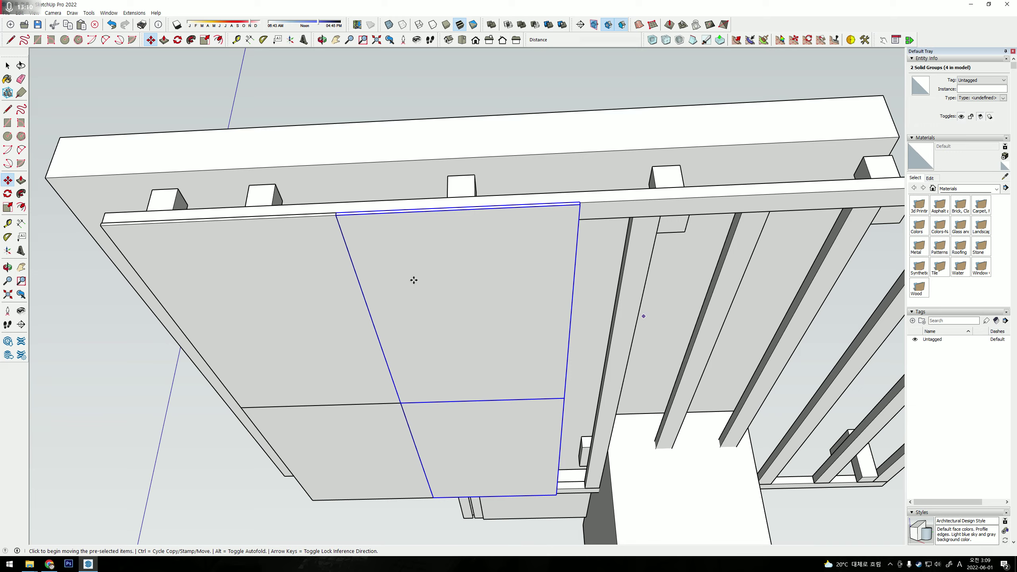
pyautogui.press('Escape')
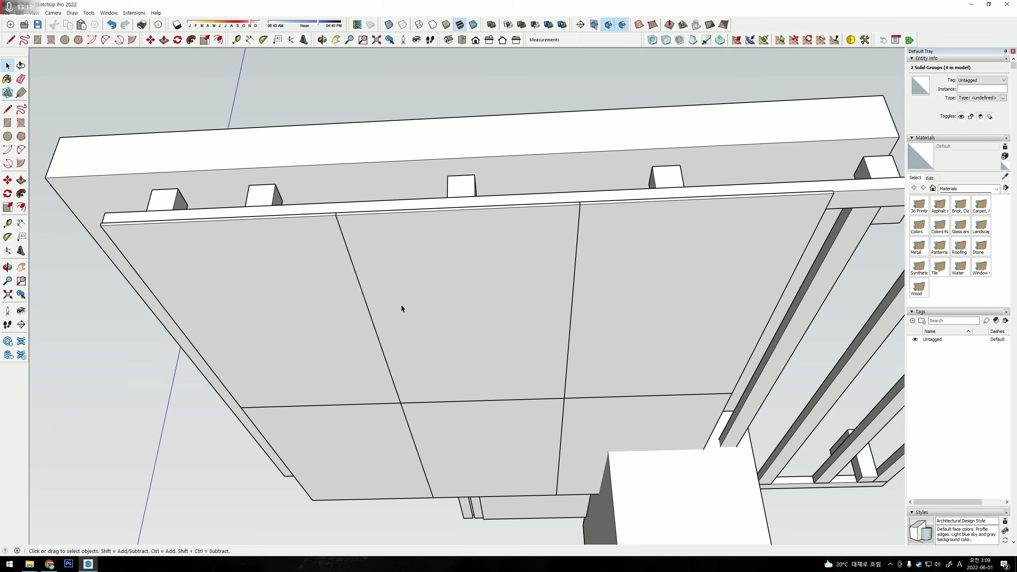
pyautogui.moveTo(402, 312)
pyautogui.mouseDown(button='middle')
pyautogui.moveTo(674, 293)
pyautogui.moveTo(558, 295)
pyautogui.moveTo(604, 467)
pyautogui.moveTo(534, 269)
pyautogui.moveTo(527, 276)
pyautogui.mouseUp(button='middle')
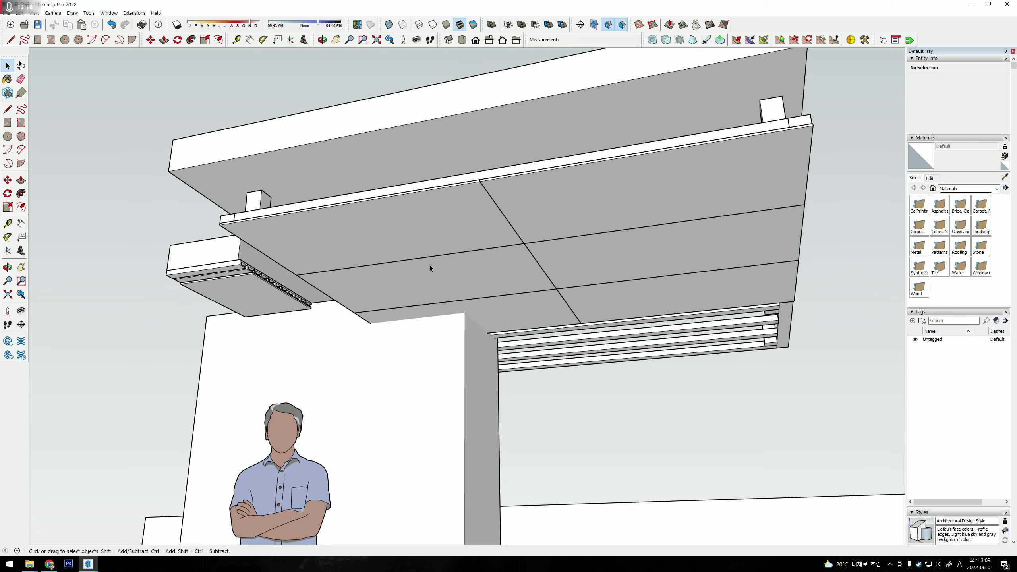
pyautogui.doubleClick(462, 221)
pyautogui.click(887, 261)
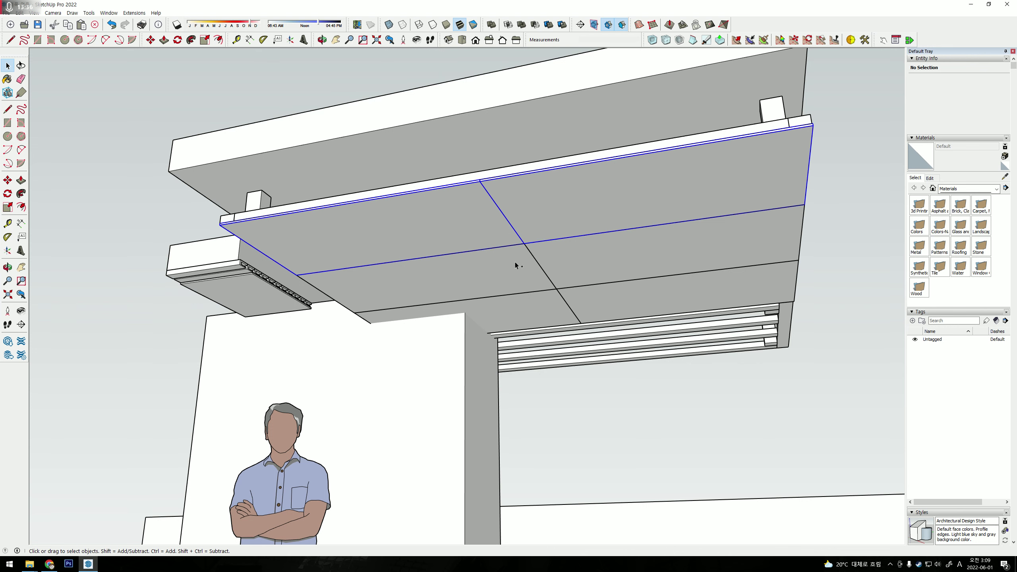
# Copy the ceiling panels alongside the originals to extend the panel grid.
pyautogui.press('m')
pyautogui.scroll(3, 476, 183)
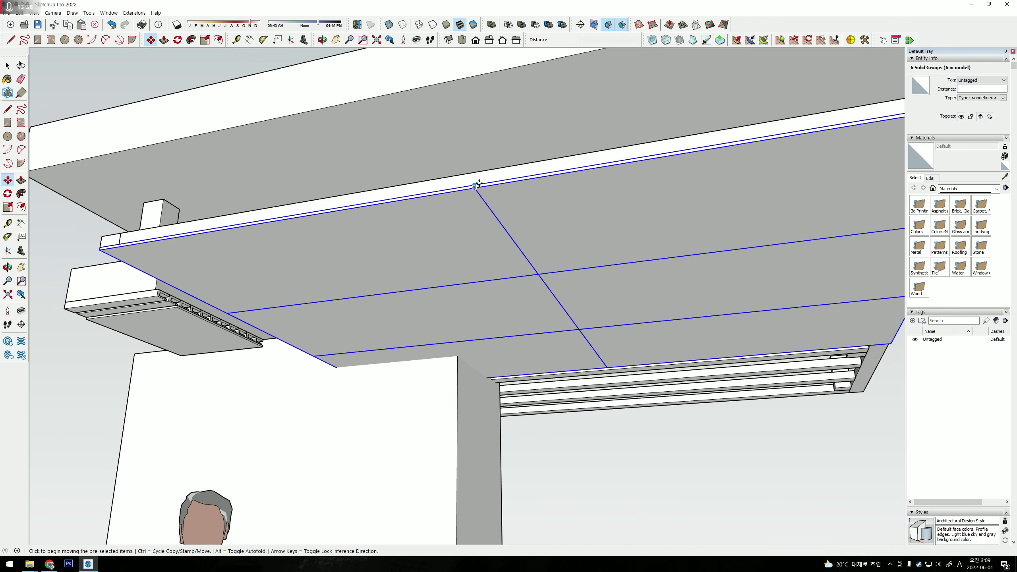
pyautogui.press('ctrl')
pyautogui.moveTo(473, 185); pyautogui.dragTo(475, 187)
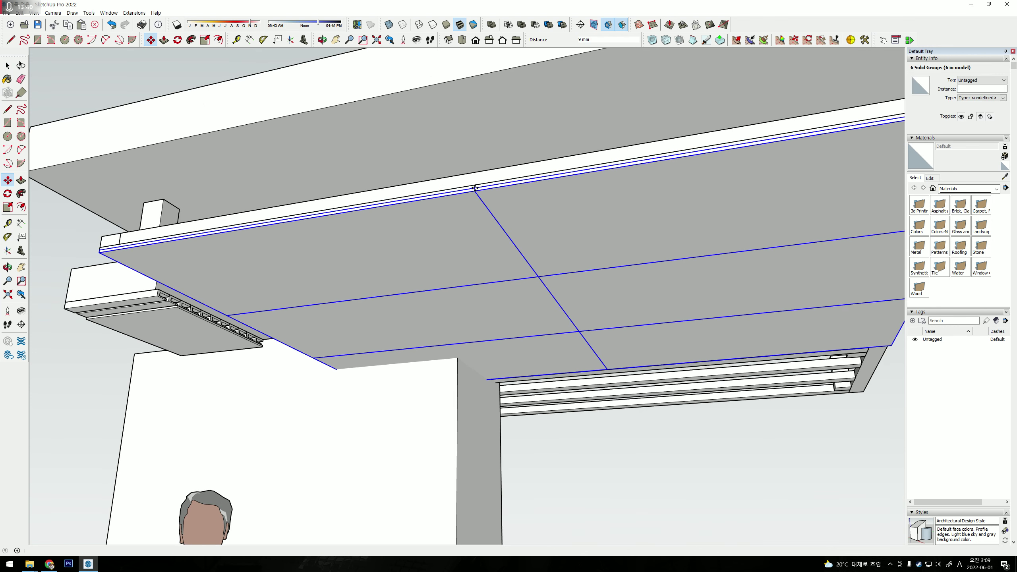
pyautogui.press('space')
pyautogui.moveTo(314, 386)
pyautogui.mouseDown(button='middle')
pyautogui.moveTo(483, 298)
pyautogui.moveTo(447, 259)
pyautogui.moveTo(527, 369)
pyautogui.moveTo(424, 294)
pyautogui.moveTo(536, 347)
pyautogui.moveTo(277, 290)
pyautogui.mouseUp(button='middle')
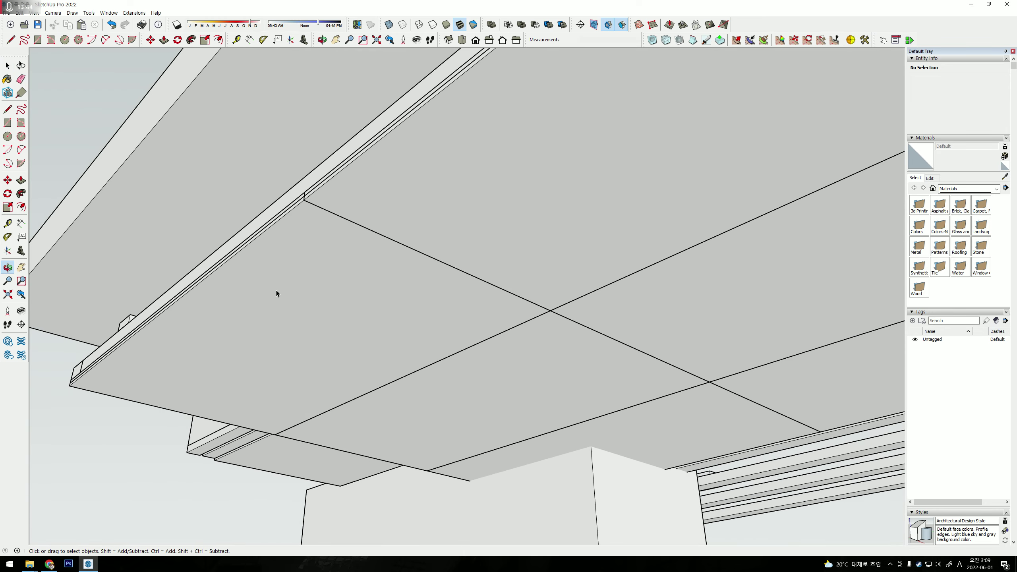
# Select only the front corner ceiling panel and zoom in on it from below.
pyautogui.moveTo(338, 341); pyautogui.dragTo(374, 351, button='middle')
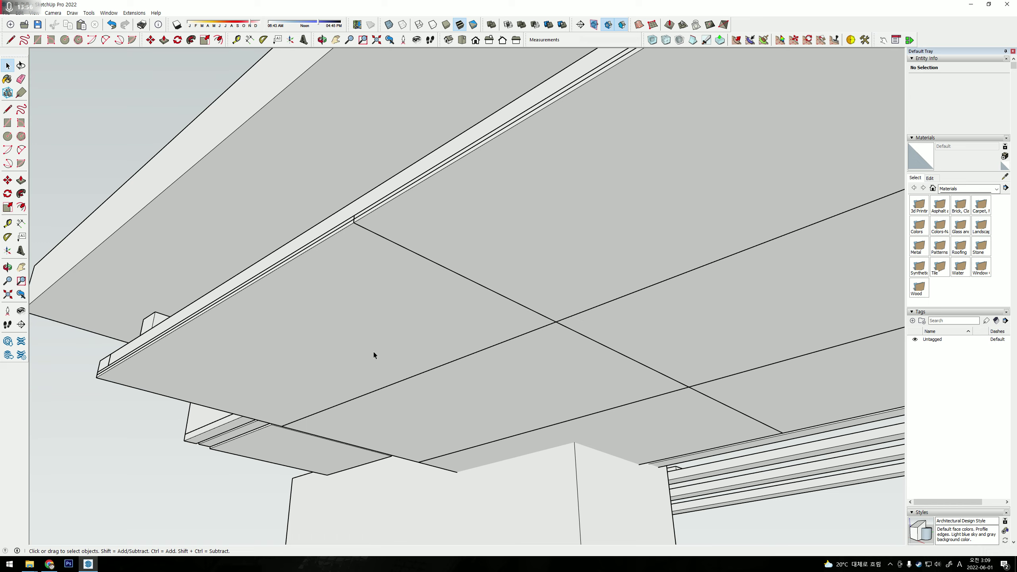
pyautogui.moveTo(374, 351); pyautogui.dragTo(454, 351, button='middle')
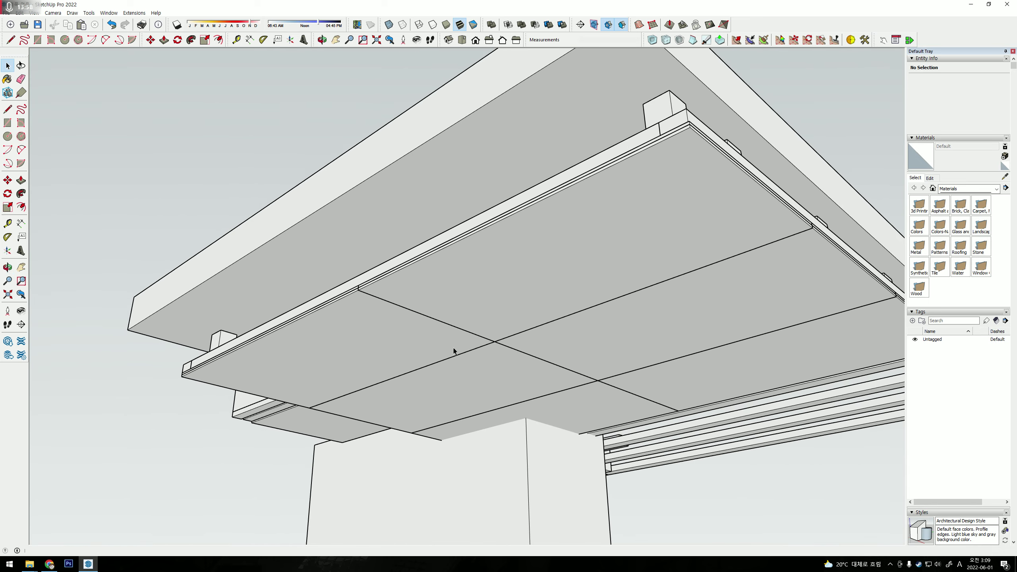
pyautogui.moveTo(438, 320); pyautogui.dragTo(476, 343, button='middle')
pyautogui.click(477, 343)
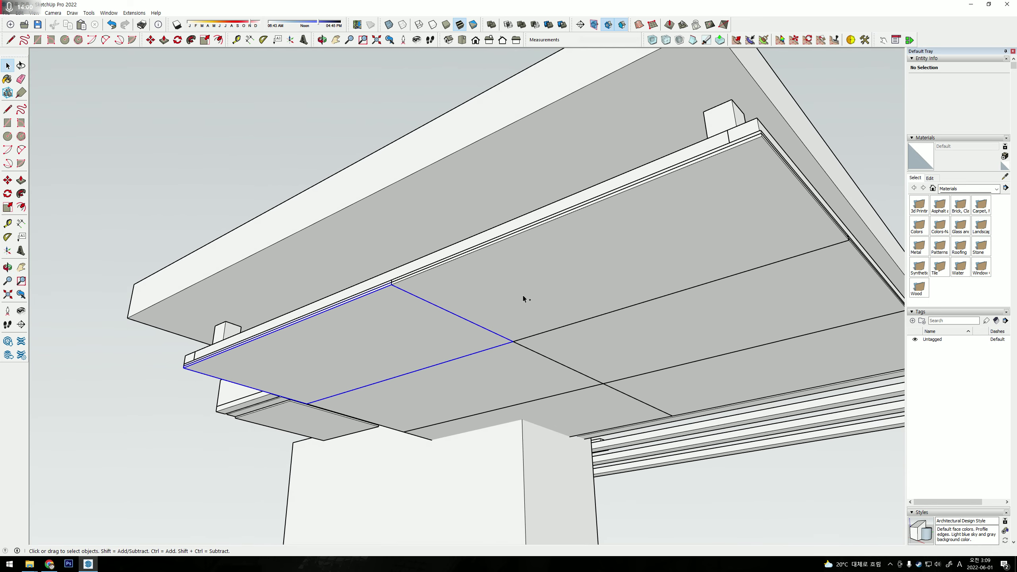
pyautogui.keyDown('shift'); pyautogui.click(531, 300); pyautogui.keyUp('shift')
pyautogui.moveTo(375, 336); pyautogui.dragTo(456, 302, button='middle')
pyautogui.click(563, 258)
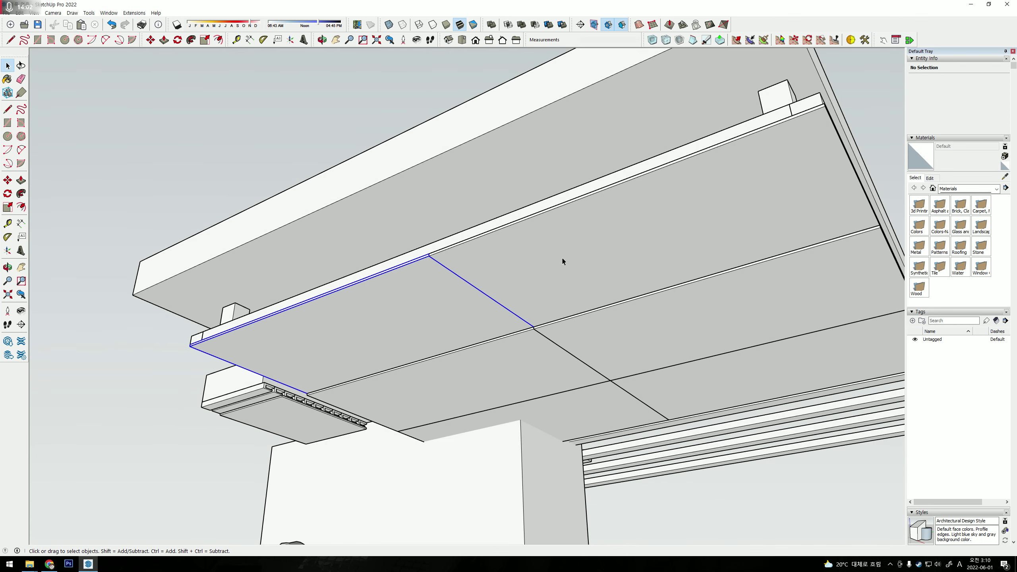
pyautogui.scroll(2, 490, 263)
pyautogui.scroll(2, 387, 290)
pyautogui.moveTo(387, 290); pyautogui.dragTo(484, 252, button='middle')
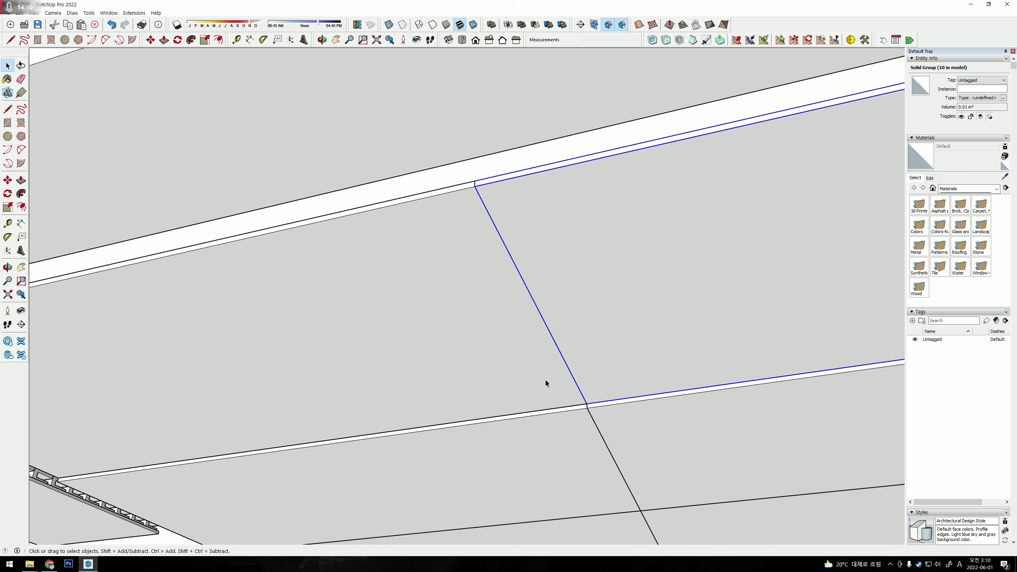
# Lower the chosen ceiling panel 430 mm along the blue axis.
pyautogui.moveTo(545, 382)
pyautogui.mouseDown(button='middle')
pyautogui.moveTo(563, 320)
pyautogui.moveTo(641, 293)
pyautogui.mouseUp(button='middle')
pyautogui.press('m')
pyautogui.moveTo(486, 334); pyautogui.dragTo(483, 415, button='middle')
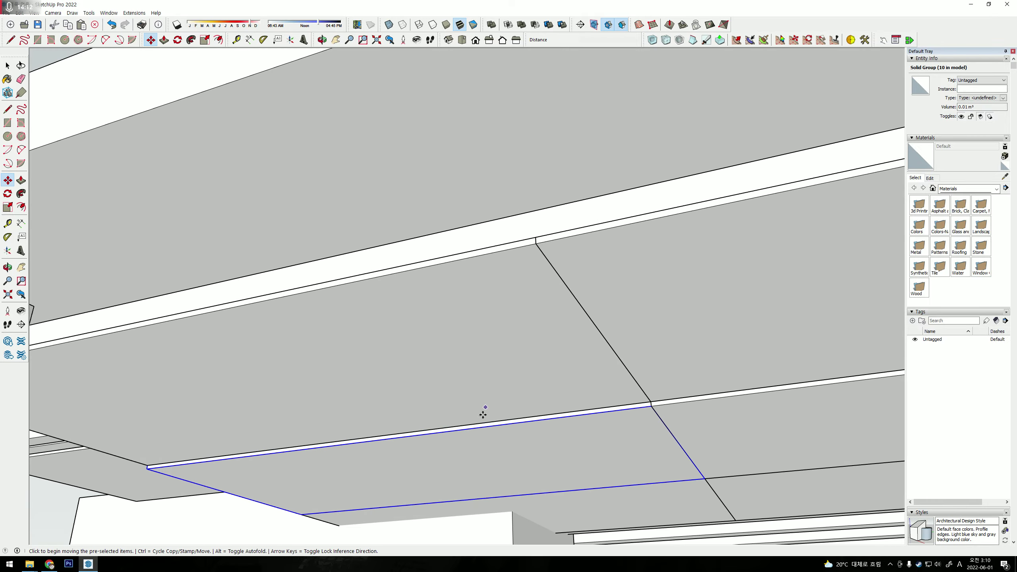
pyautogui.click(505, 431)
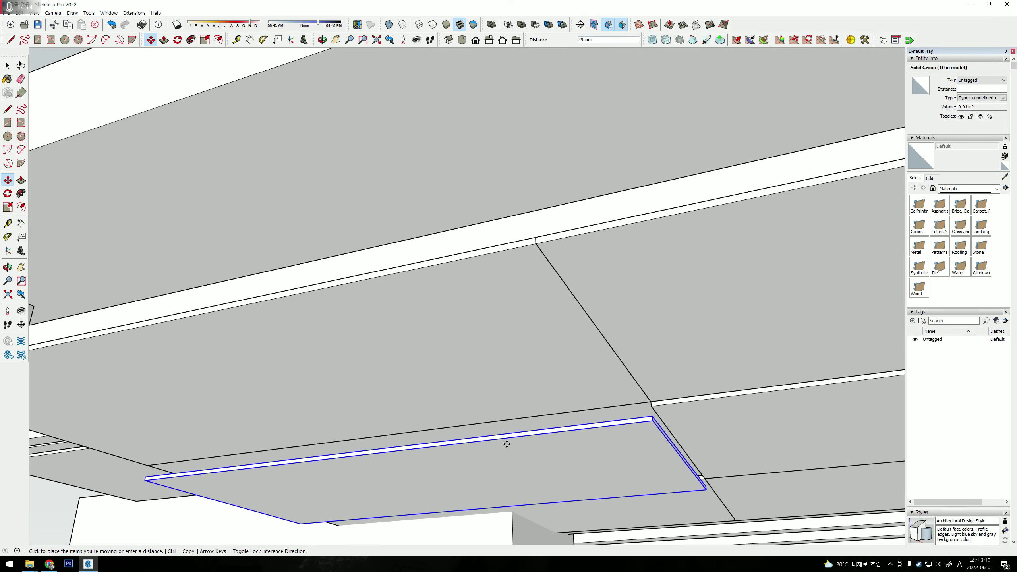
pyautogui.click(507, 444)
pyautogui.moveTo(507, 444)
pyautogui.mouseDown(button='middle')
pyautogui.moveTo(518, 495)
pyautogui.moveTo(534, 472)
pyautogui.moveTo(572, 322)
pyautogui.mouseUp(button='middle')
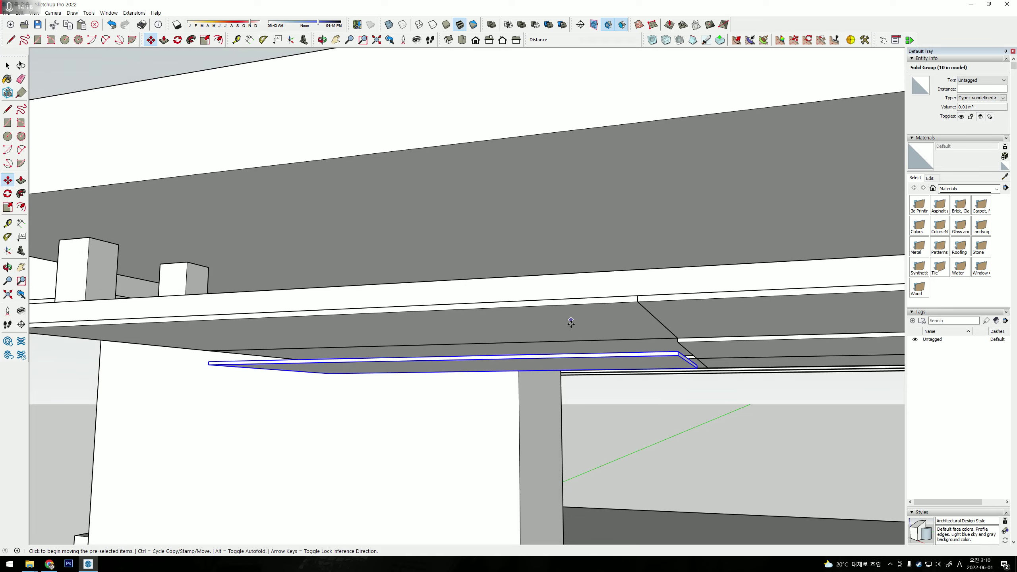
pyautogui.click(571, 322)
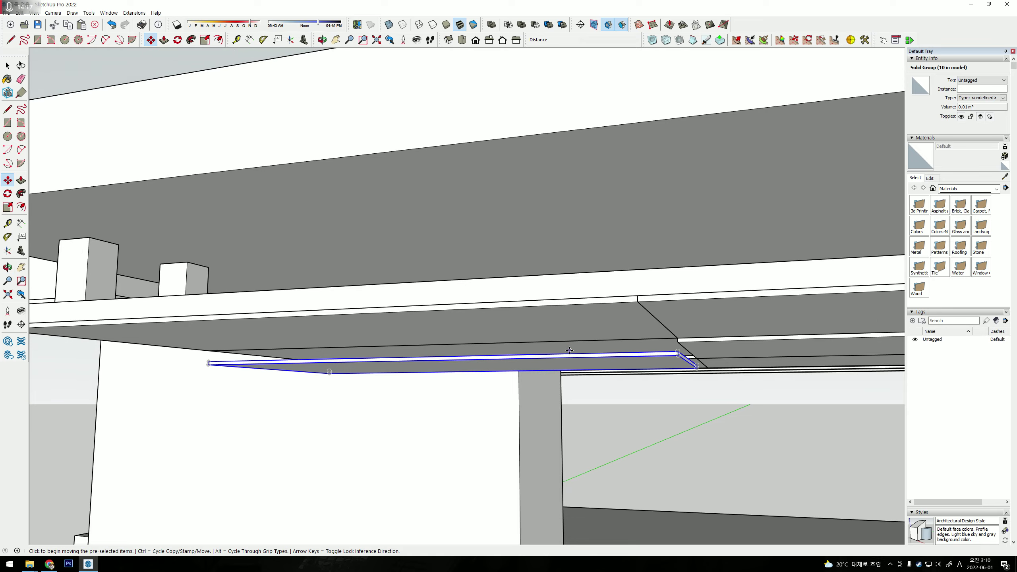
pyautogui.click(565, 510)
pyautogui.moveTo(572, 482); pyautogui.dragTo(572, 411, button='middle')
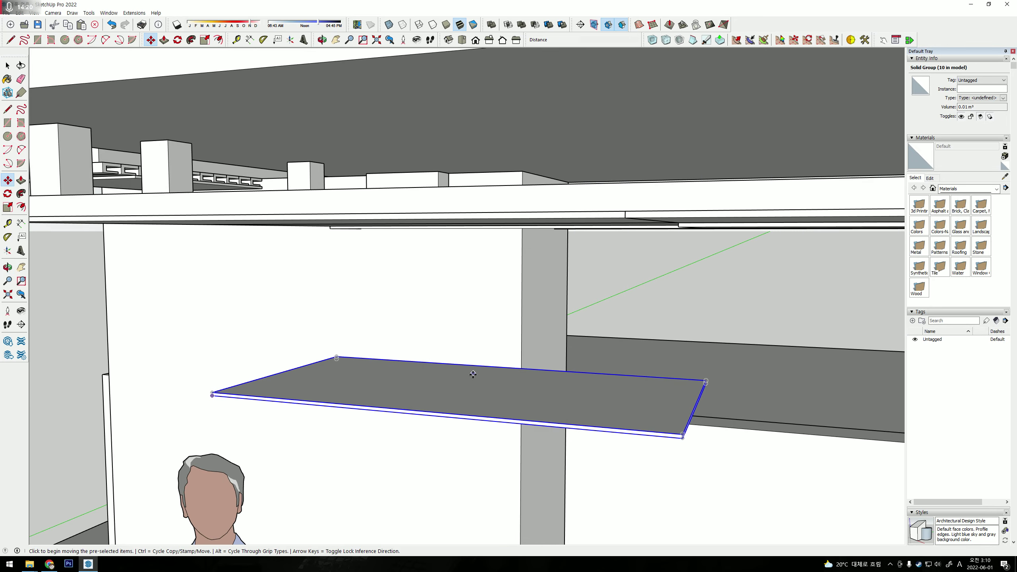
pyautogui.moveTo(473, 374)
pyautogui.mouseDown(button='middle')
pyautogui.moveTo(595, 390)
pyautogui.moveTo(318, 375)
pyautogui.mouseUp(button='middle')
pyautogui.moveTo(465, 352); pyautogui.dragTo(470, 328, button='middle')
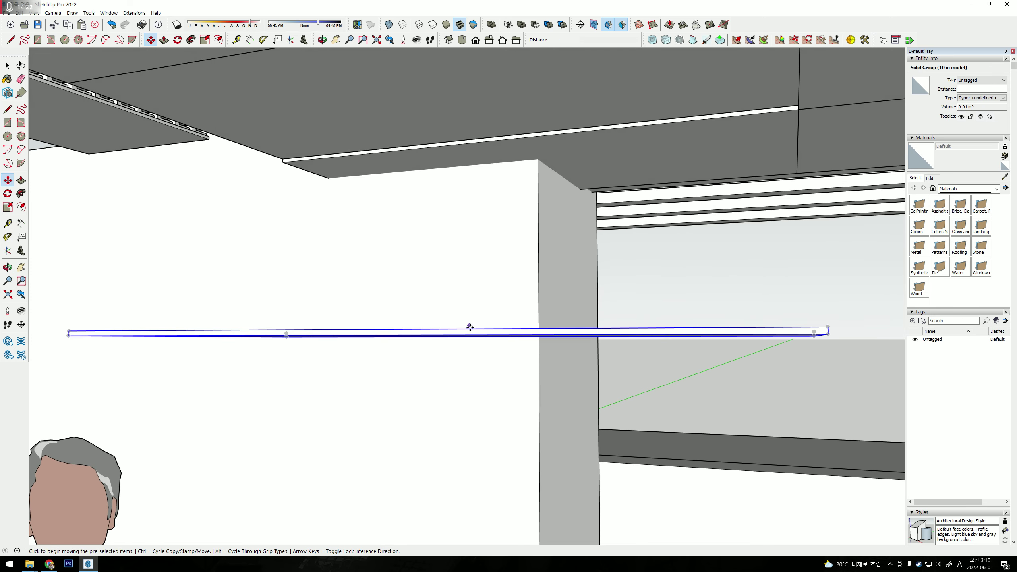
# Try raising the panel back to the ceiling, then undo so it stays lowered.
pyautogui.click(471, 327)
pyautogui.press('Escape')
pyautogui.moveTo(390, 154); pyautogui.dragTo(402, 201, button='middle')
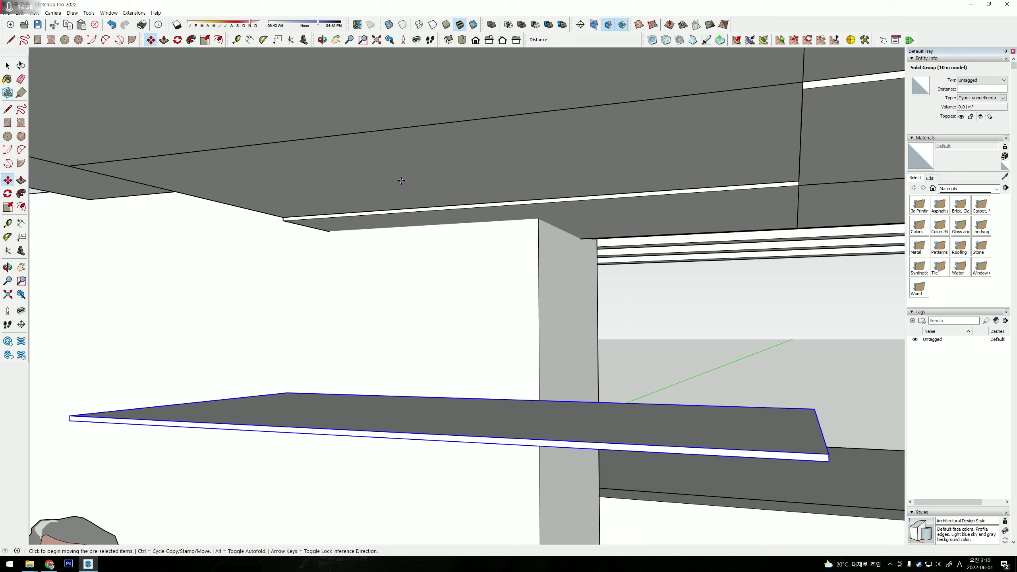
pyautogui.click(372, 431)
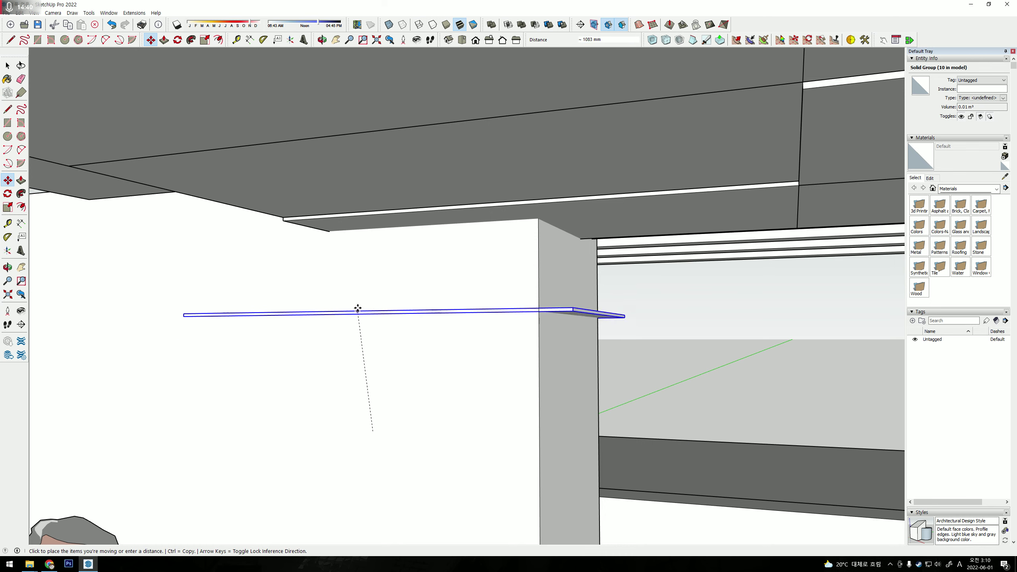
pyautogui.click(372, 167)
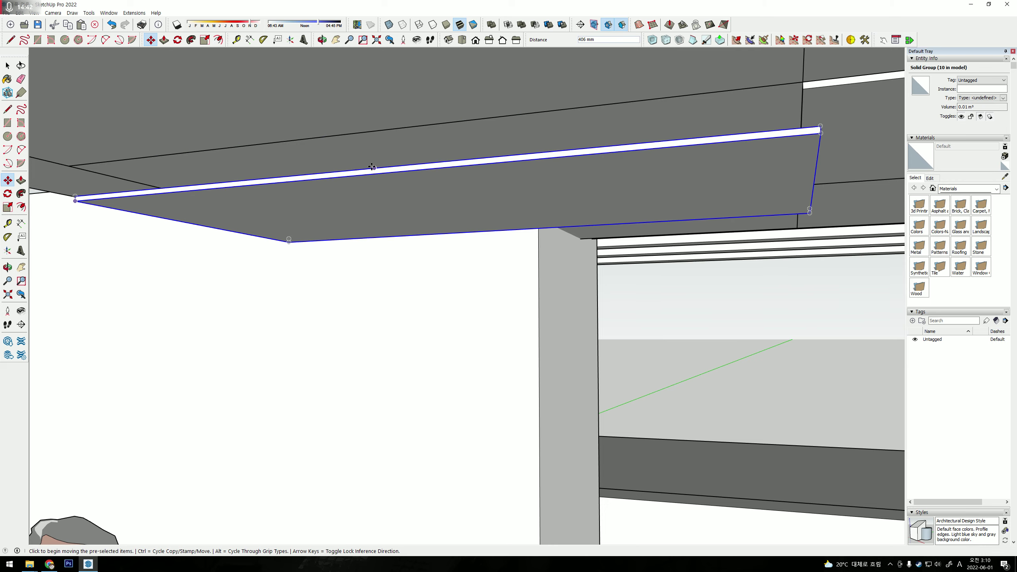
pyautogui.hotkey('ctrl', 'z')
pyautogui.press('space')
pyautogui.scroll(-3, 386, 279)
pyautogui.click(67, 273)
pyautogui.scroll(-5, 386, 257)
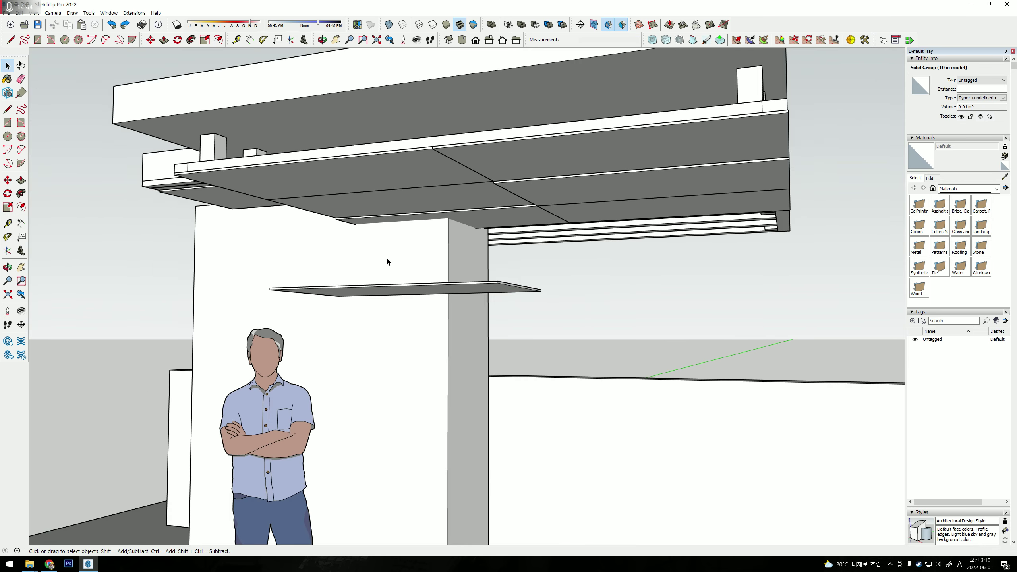
pyautogui.moveTo(387, 257)
pyautogui.mouseDown(button='middle')
pyautogui.moveTo(347, 237)
pyautogui.moveTo(372, 194)
pyautogui.moveTo(416, 226)
pyautogui.mouseUp(button='middle')
pyautogui.click(414, 213)
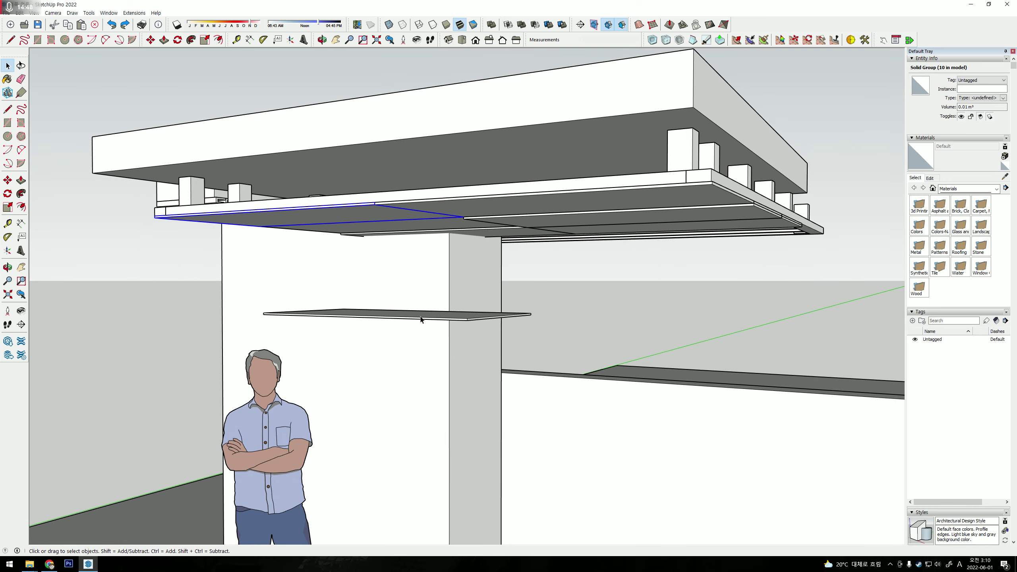
pyautogui.click(420, 320)
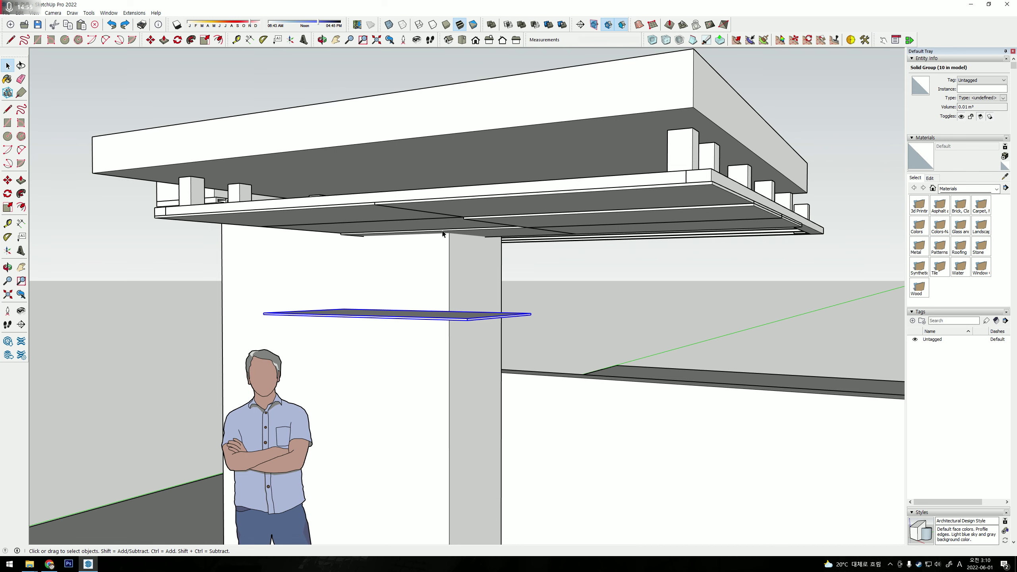
pyautogui.scroll(2, 431, 240)
pyautogui.scroll(1, 432, 239)
pyautogui.moveTo(530, 224); pyautogui.dragTo(437, 221, button='middle')
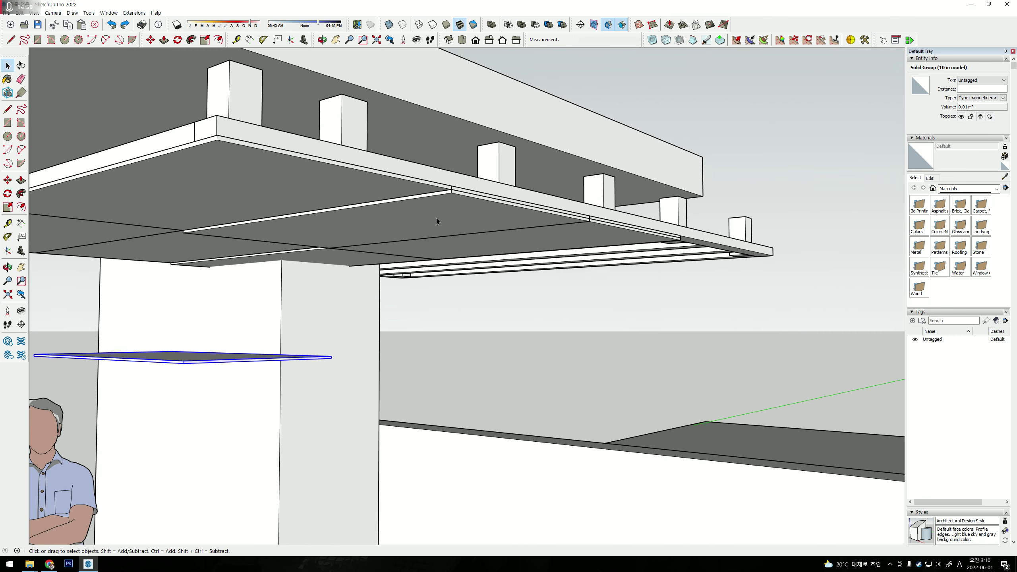
pyautogui.moveTo(443, 213); pyautogui.dragTo(561, 209, button='middle')
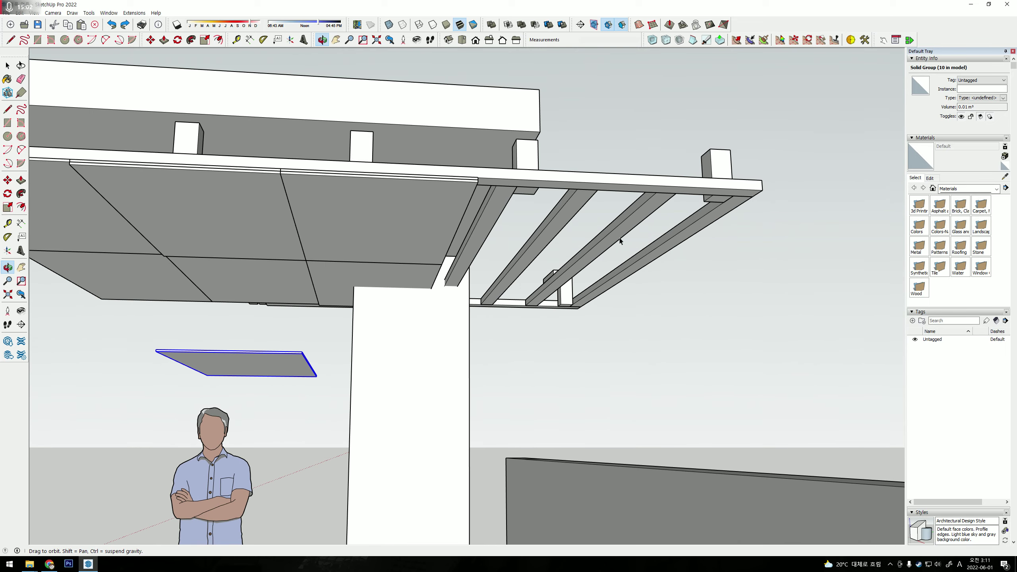
pyautogui.click(573, 213)
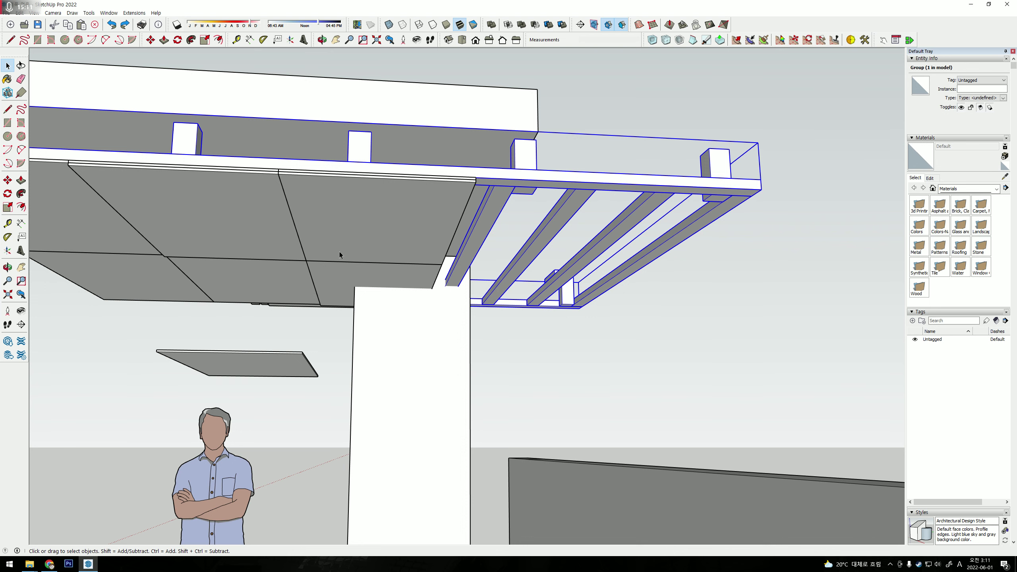
pyautogui.moveTo(339, 252); pyautogui.dragTo(540, 265, button='middle')
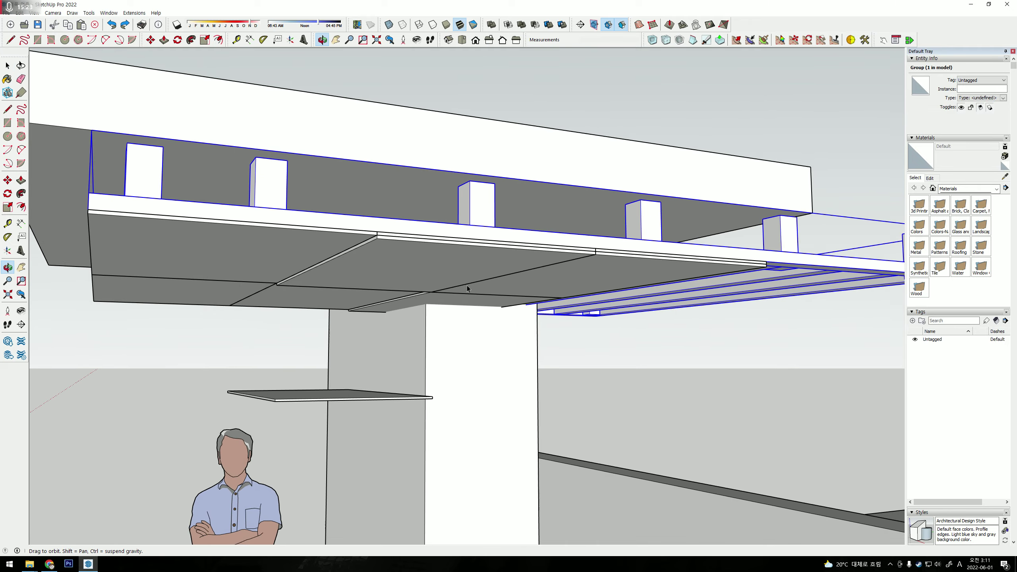
pyautogui.moveTo(539, 265); pyautogui.dragTo(223, 268, button='middle')
pyautogui.click(203, 248)
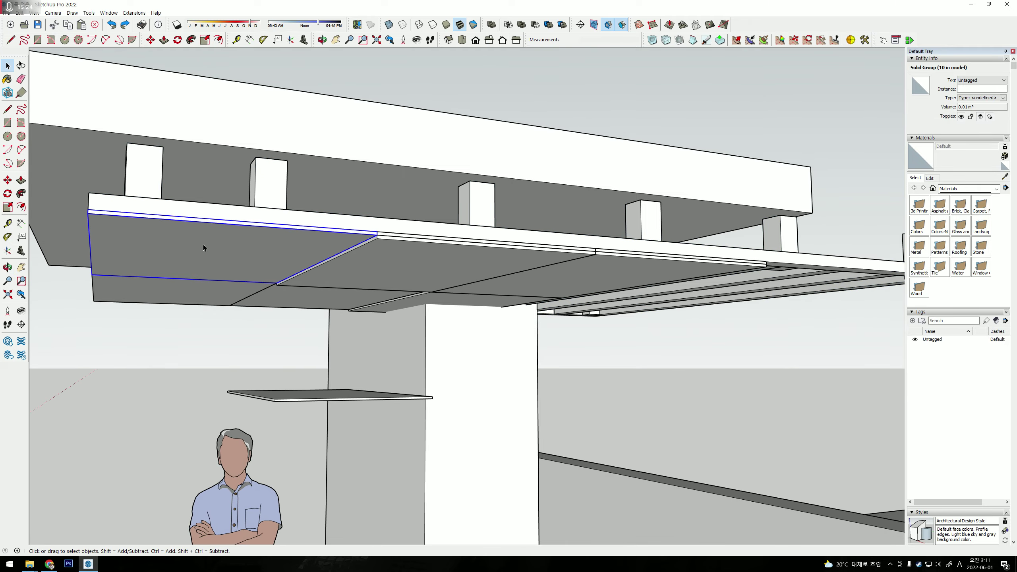
pyautogui.moveTo(97, 240)
pyautogui.mouseDown(button='middle')
pyautogui.moveTo(463, 245)
pyautogui.moveTo(361, 266)
pyautogui.moveTo(500, 266)
pyautogui.moveTo(460, 251)
pyautogui.moveTo(520, 249)
pyautogui.moveTo(563, 220)
pyautogui.moveTo(733, 175)
pyautogui.mouseUp(button='middle')
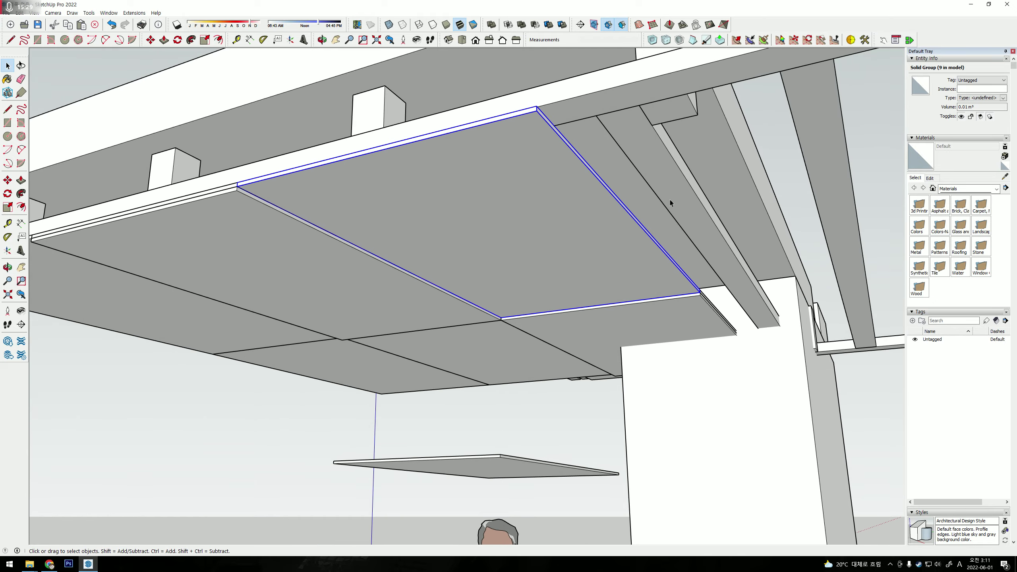
pyautogui.moveTo(670, 199)
pyautogui.mouseDown(button='middle')
pyautogui.moveTo(823, 179)
pyautogui.moveTo(563, 235)
pyautogui.mouseUp(button='middle')
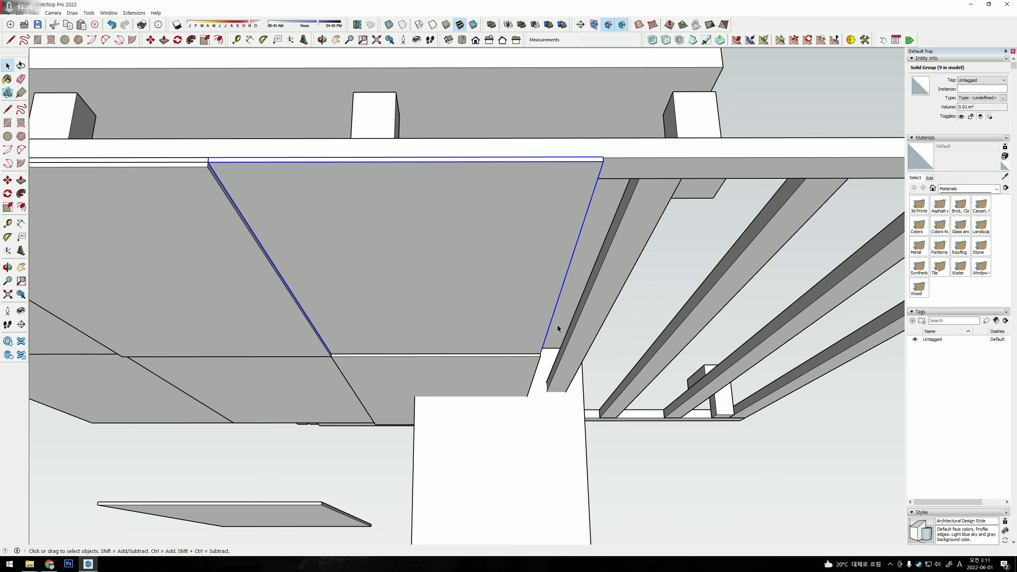
pyautogui.moveTo(558, 329)
pyautogui.mouseDown(button='middle')
pyautogui.moveTo(397, 286)
pyautogui.moveTo(552, 307)
pyautogui.moveTo(424, 224)
pyautogui.mouseUp(button='middle')
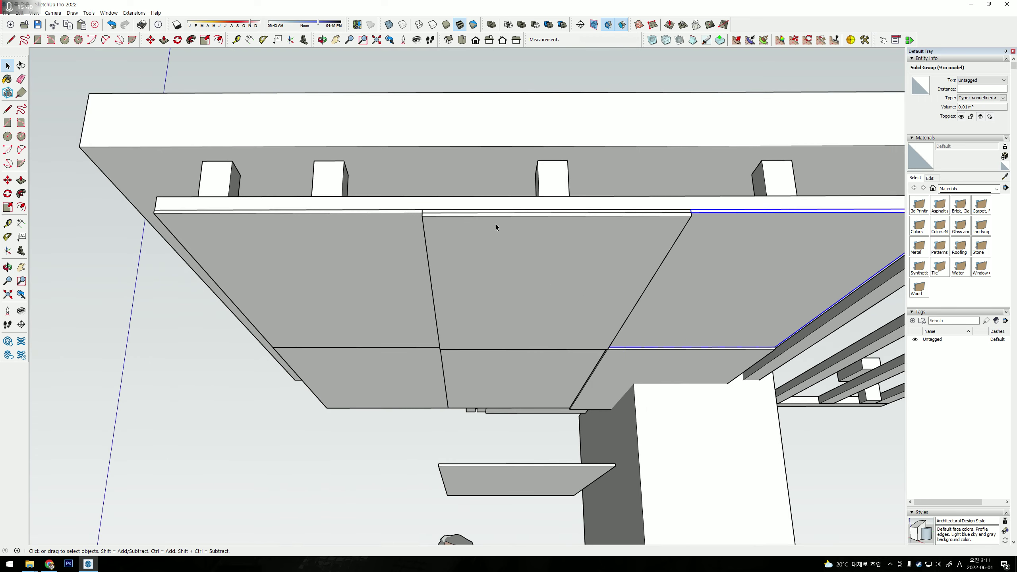
pyautogui.scroll(2, 484, 236)
pyautogui.moveTo(484, 235); pyautogui.dragTo(507, 256, button='middle')
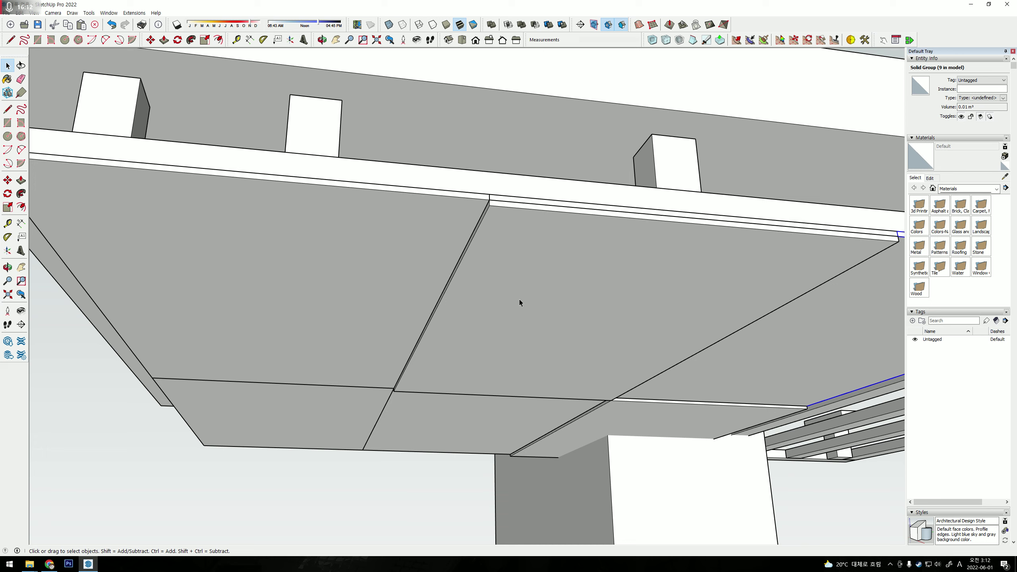
# Orbit and zoom around to view the canopy's ceiling panel underside.
pyautogui.scroll(-3, 519, 303)
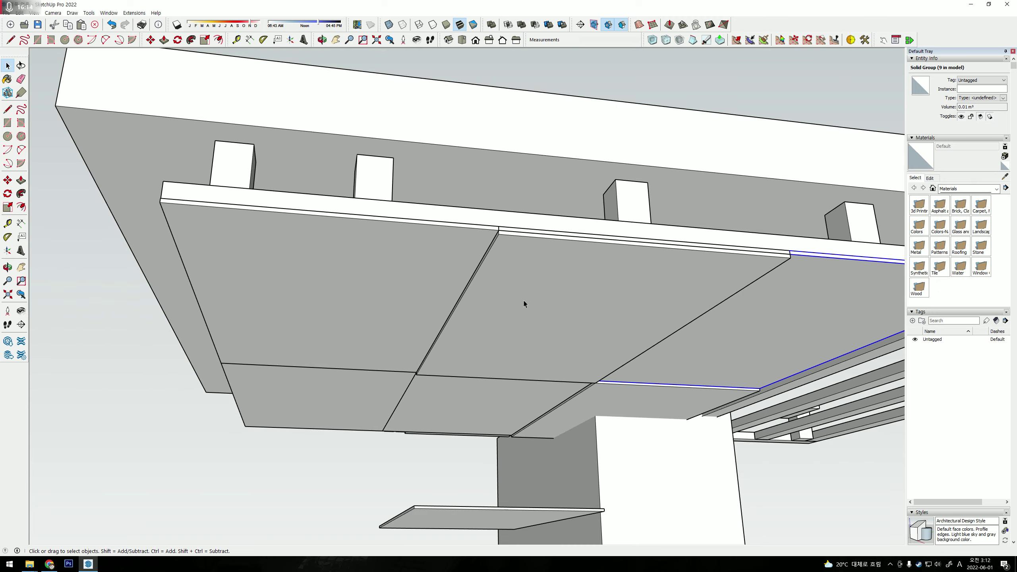
pyautogui.scroll(3, 525, 301)
pyautogui.moveTo(405, 309)
pyautogui.mouseDown(button='middle')
pyautogui.moveTo(584, 303)
pyautogui.moveTo(725, 323)
pyautogui.moveTo(695, 342)
pyautogui.moveTo(541, 364)
pyautogui.mouseUp(button='middle')
pyautogui.scroll(3, 609, 302)
pyautogui.scroll(3, 727, 343)
pyautogui.scroll(-3, 694, 341)
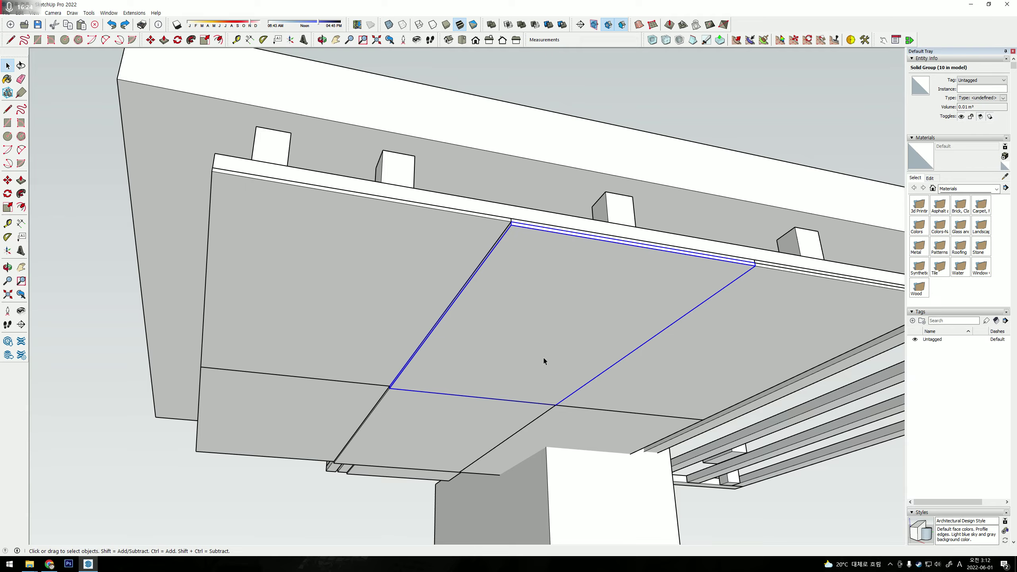
pyautogui.moveTo(602, 353)
pyautogui.mouseDown(button='middle')
pyautogui.moveTo(370, 341)
pyautogui.moveTo(457, 344)
pyautogui.moveTo(459, 302)
pyautogui.moveTo(677, 271)
pyautogui.moveTo(593, 289)
pyautogui.moveTo(805, 302)
pyautogui.mouseUp(button='middle')
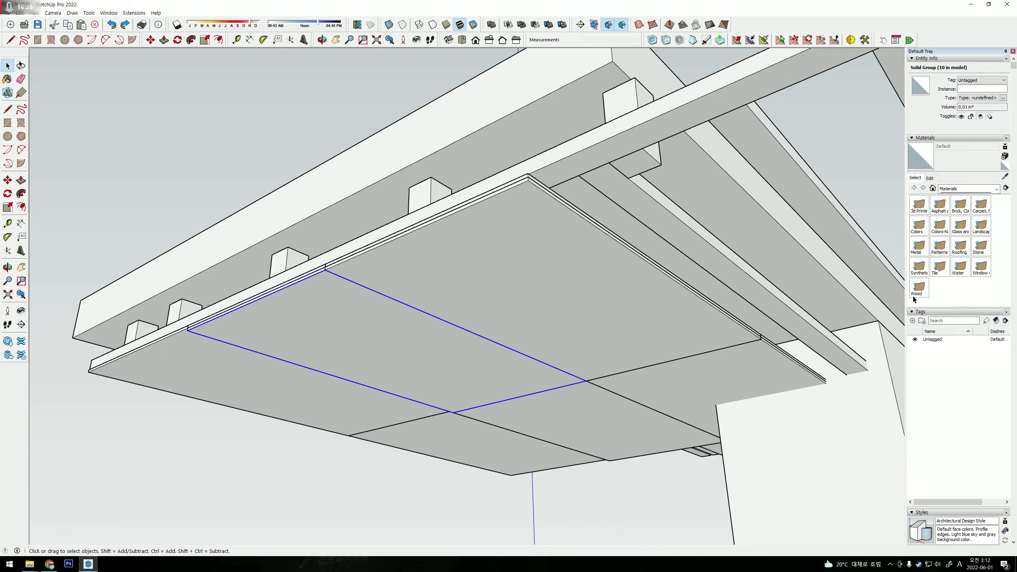
pyautogui.moveTo(782, 406); pyautogui.dragTo(574, 284, button='middle')
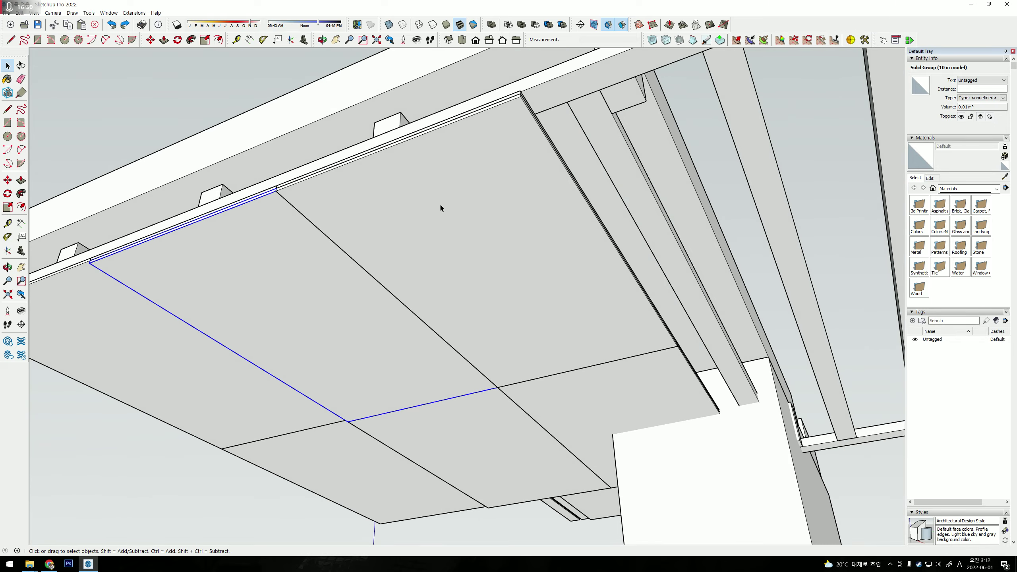
pyautogui.moveTo(516, 248)
pyautogui.mouseDown(button='middle')
pyautogui.moveTo(521, 376)
pyautogui.moveTo(597, 298)
pyautogui.mouseUp(button='middle')
# Draw a rectangle on the panel underside and pull it into a small box.
pyautogui.press('r')
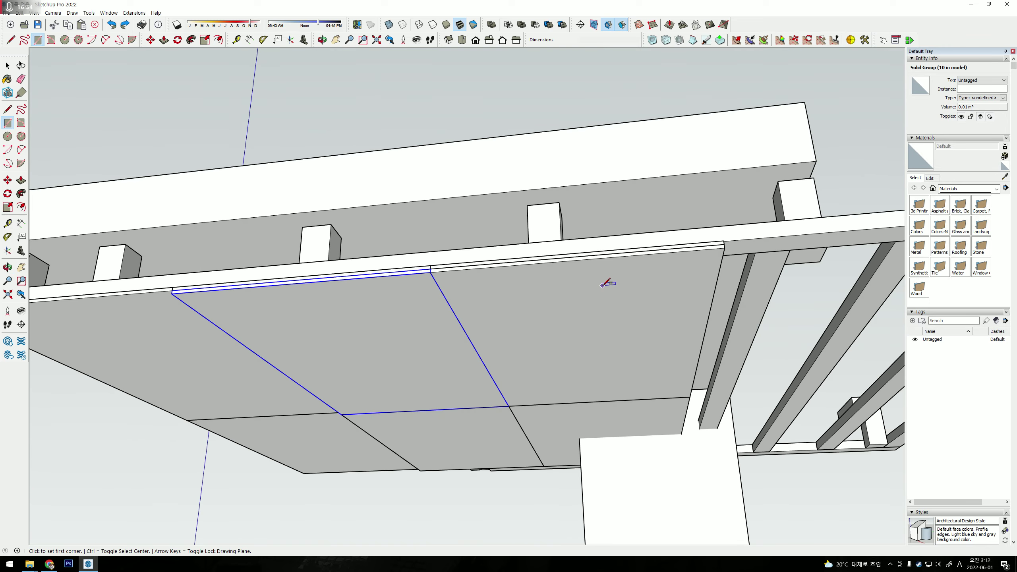
pyautogui.click(602, 286)
pyautogui.click(665, 399)
pyautogui.press('p')
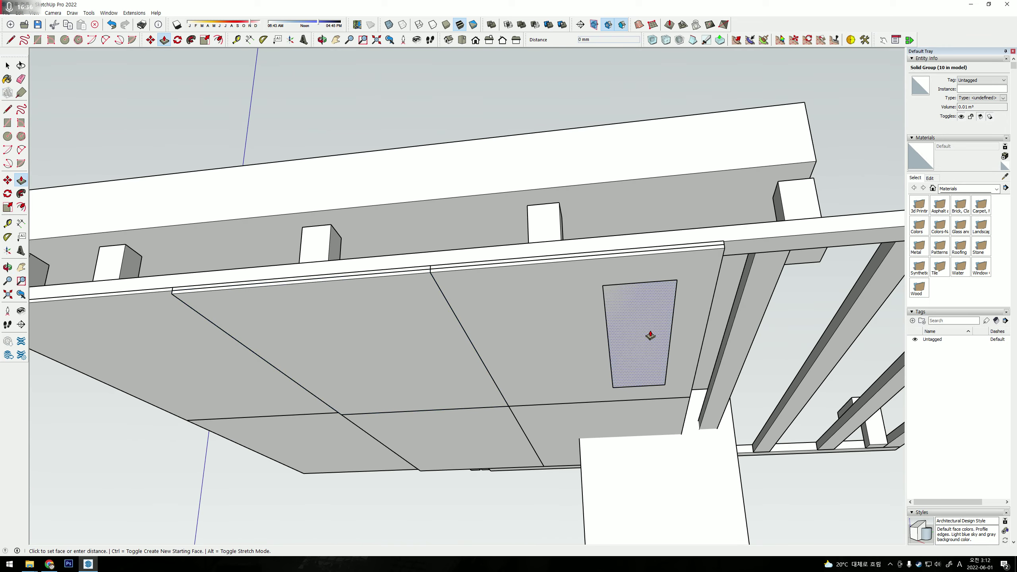
pyautogui.click(652, 338)
pyautogui.press('space')
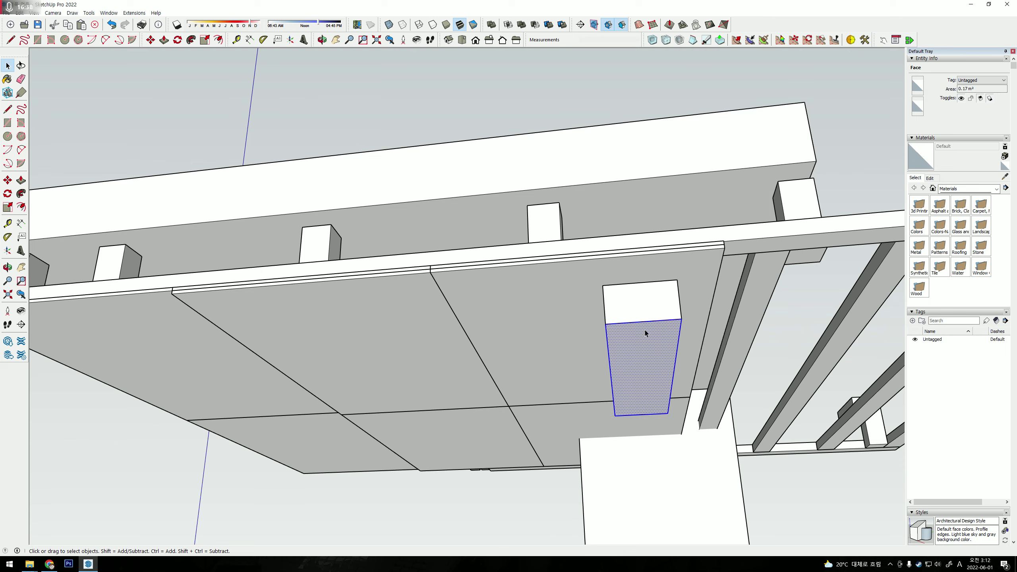
pyautogui.click(645, 330)
pyautogui.moveTo(639, 341); pyautogui.dragTo(748, 327, button='middle')
pyautogui.moveTo(717, 355); pyautogui.dragTo(540, 330, button='middle')
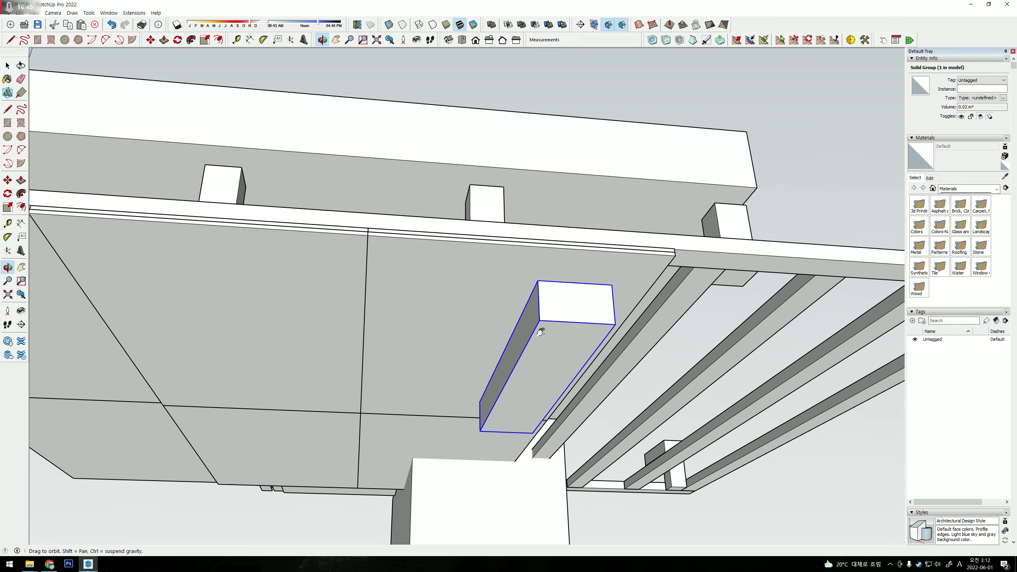
# Move the box further down, then briefly enter and leave the lower panel group.
pyautogui.press('m')
pyautogui.click(584, 333)
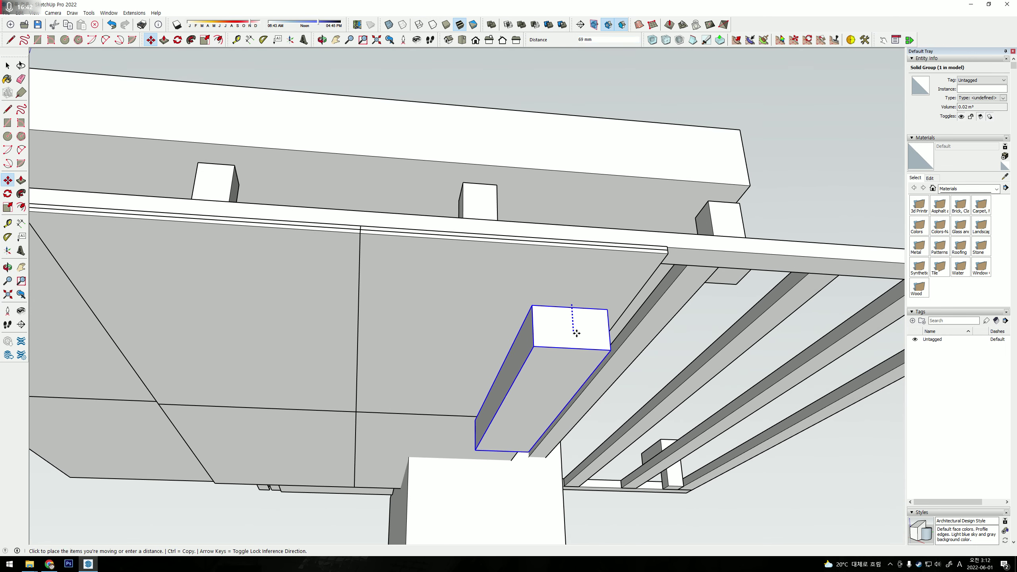
pyautogui.click(587, 490)
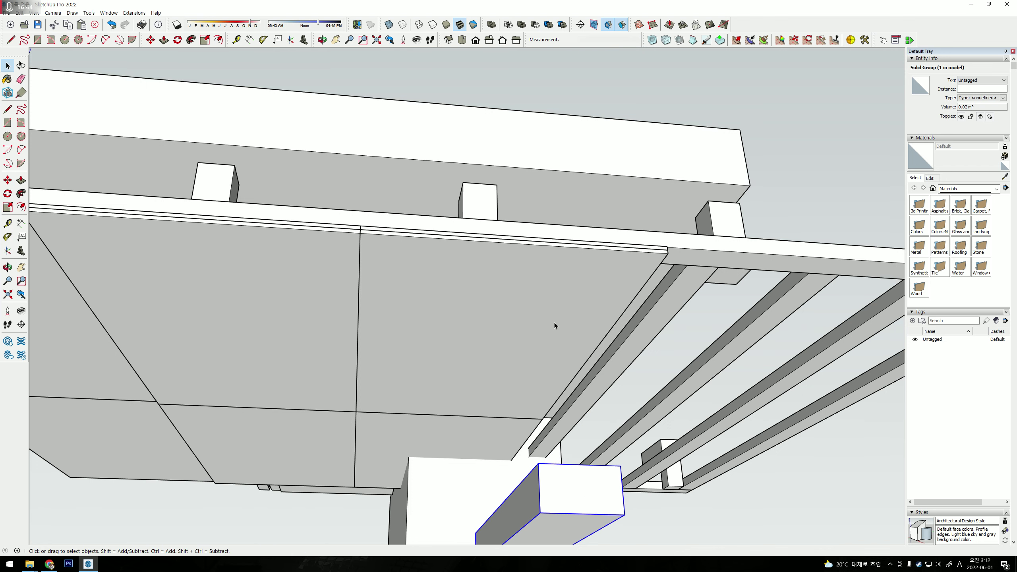
pyautogui.press('space')
pyautogui.moveTo(554, 323); pyautogui.dragTo(524, 319, button='middle')
pyautogui.click(528, 321)
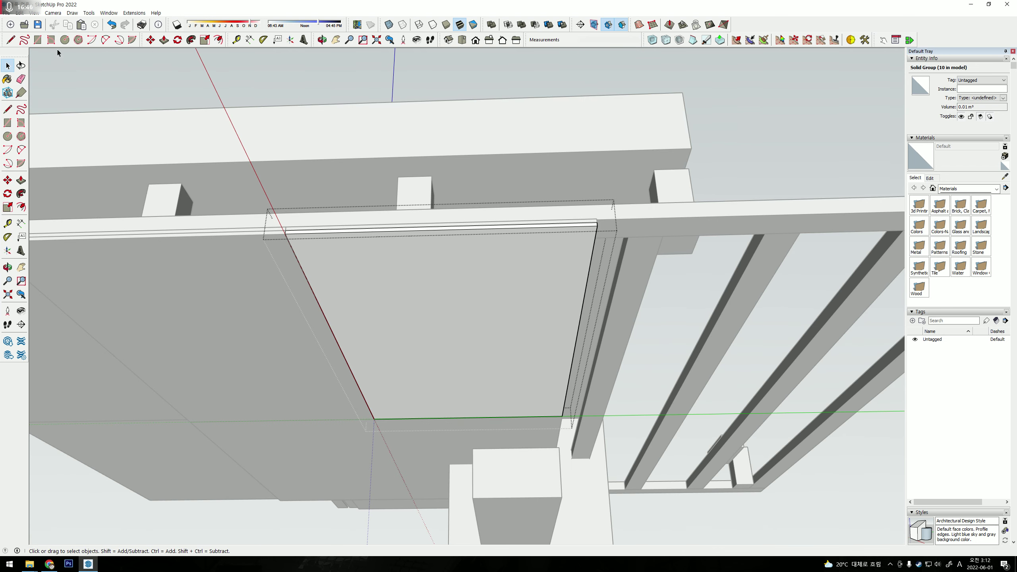
pyautogui.click(65, 40)
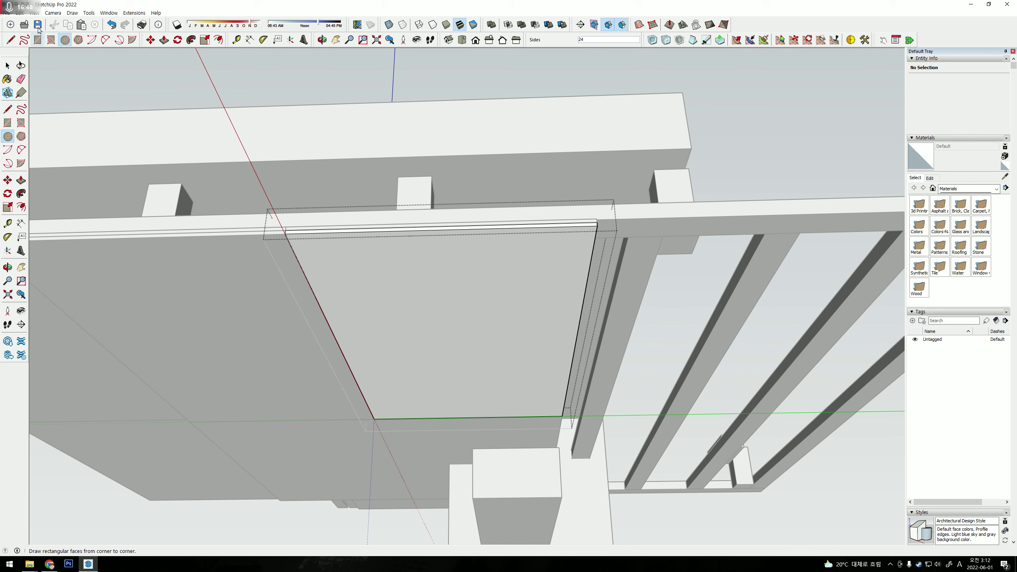
pyautogui.press('space')
pyautogui.click(711, 154)
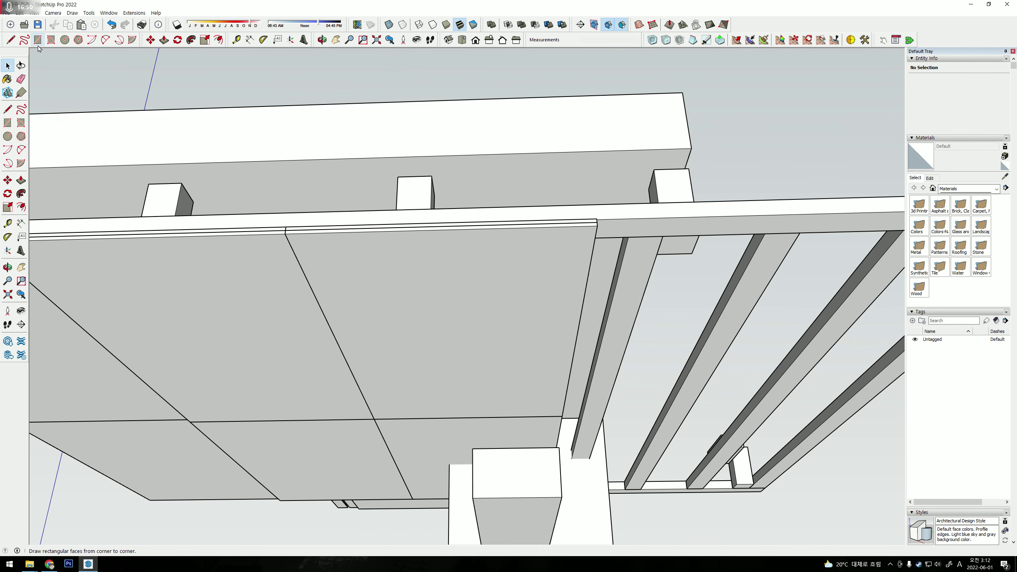
# Draw a thin rectangle on the panel underside and select it with its edges.
pyautogui.click(38, 40)
pyautogui.moveTo(568, 340); pyautogui.dragTo(497, 250, button='middle')
pyautogui.click(495, 251)
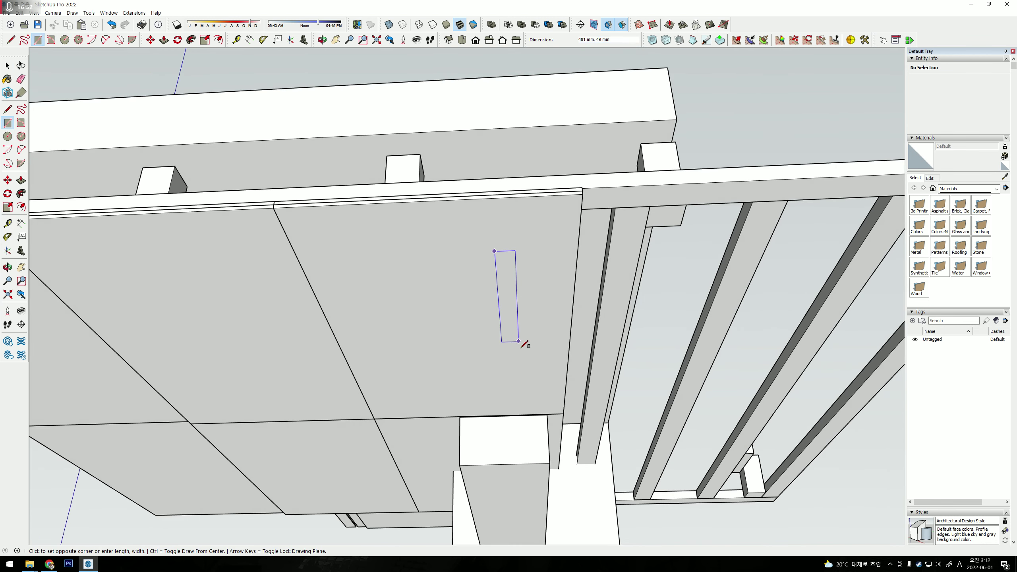
pyautogui.click(513, 352)
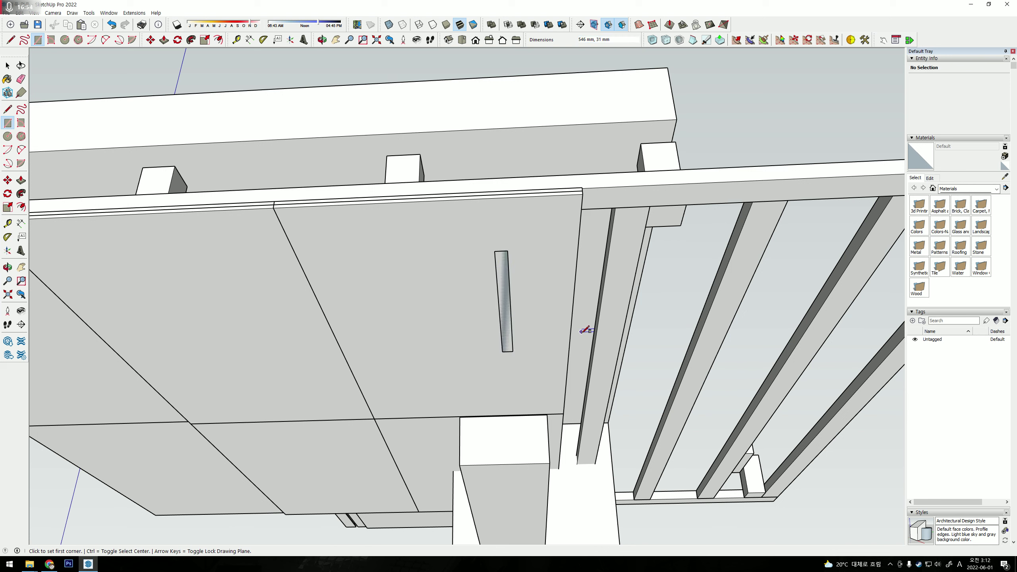
pyautogui.press('space')
pyautogui.click(505, 314)
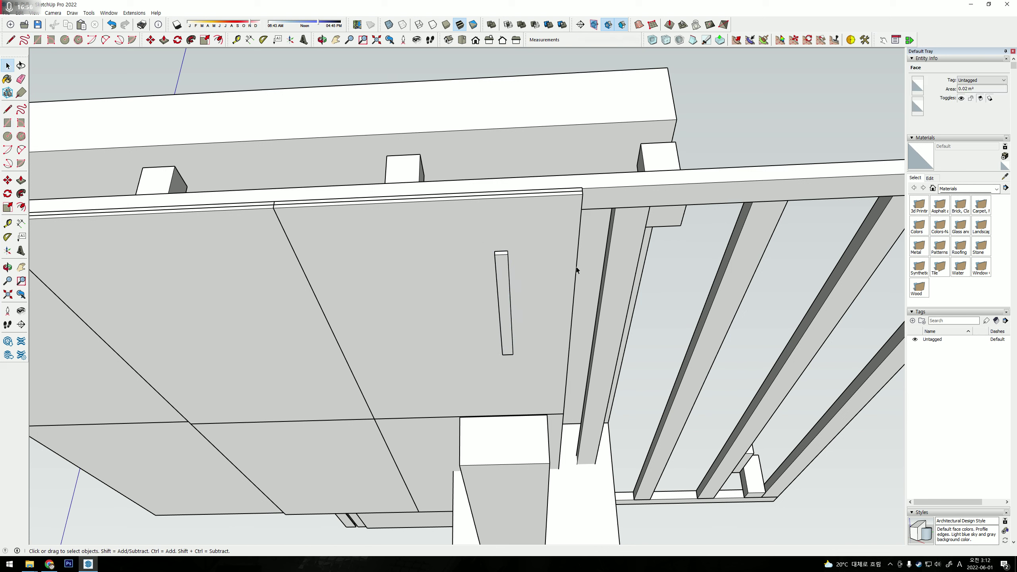
pyautogui.press('Escape')
pyautogui.click(500, 295)
# Make the thin rectangle its own bar group and zoom in to check it.
pyautogui.rightClick(500, 292)
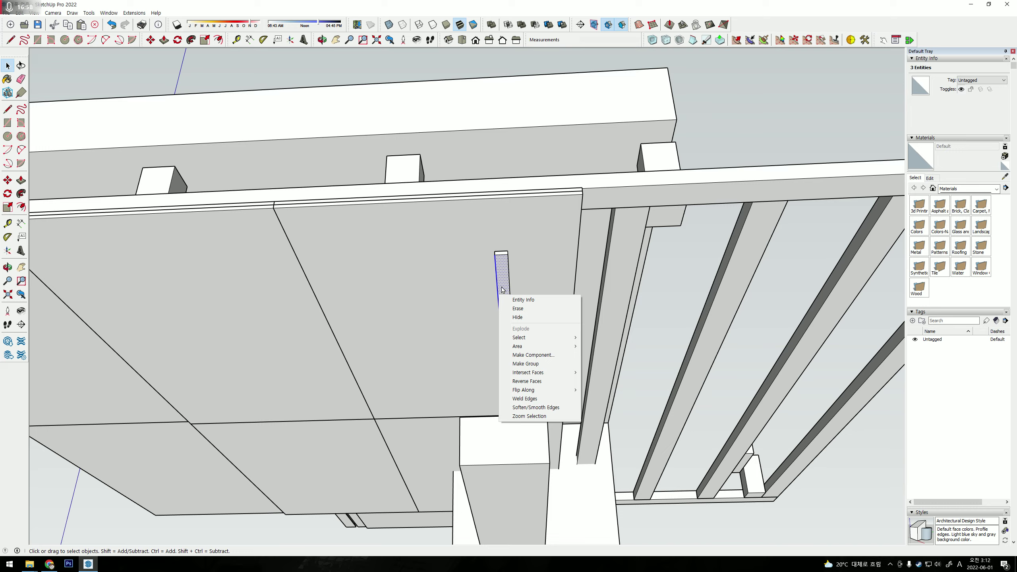
pyautogui.press('Escape')
pyautogui.rightClick(502, 286)
pyautogui.click(528, 356)
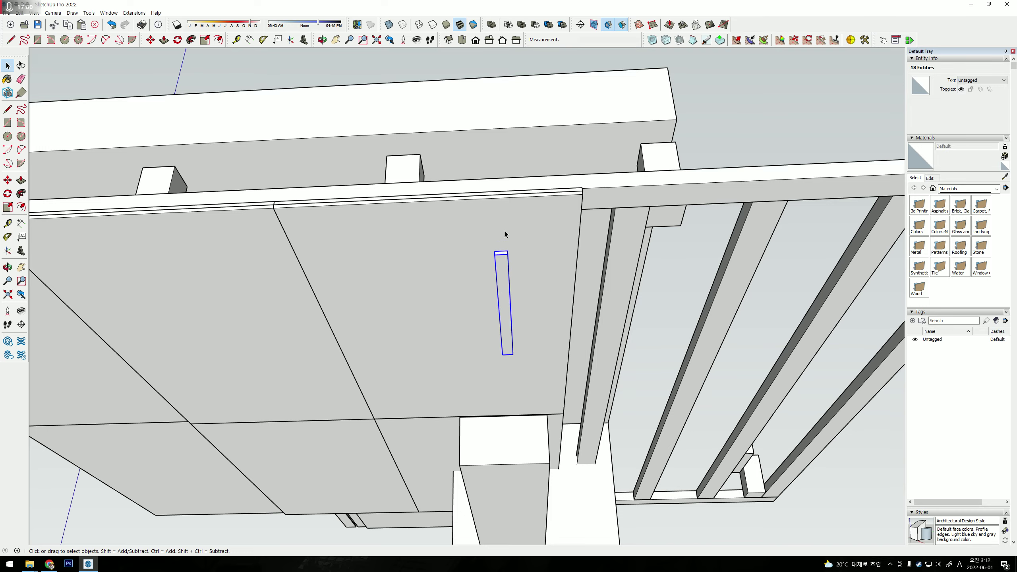
pyautogui.moveTo(505, 231); pyautogui.dragTo(508, 385, button='middle')
pyautogui.scroll(3, 506, 341)
pyautogui.scroll(3, 506, 345)
pyautogui.scroll(5, 520, 461)
pyautogui.moveTo(523, 475); pyautogui.dragTo(520, 320, button='middle')
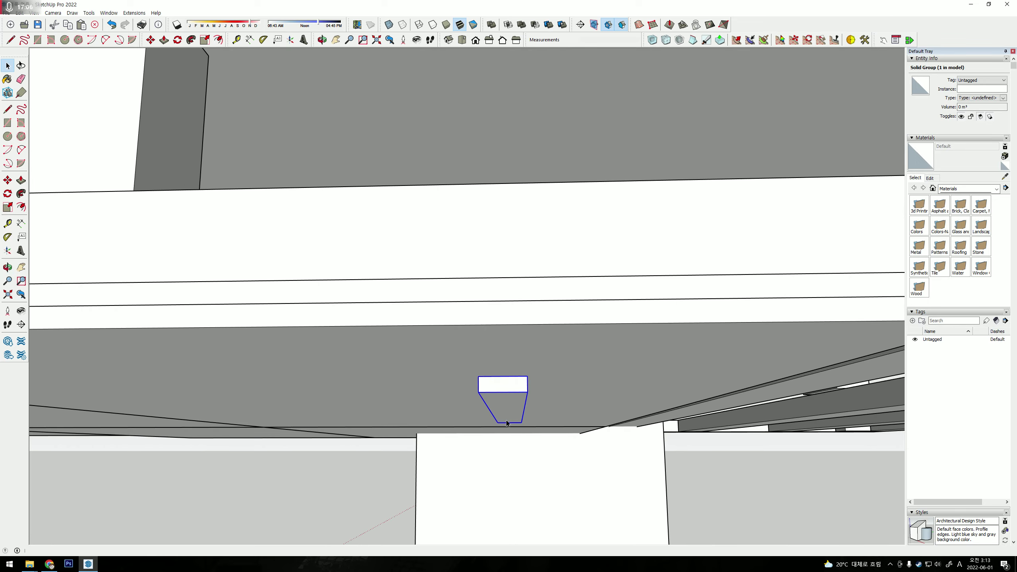
pyautogui.moveTo(520, 411)
pyautogui.mouseDown(button='middle')
pyautogui.moveTo(536, 372)
pyautogui.moveTo(515, 395)
pyautogui.moveTo(518, 379)
pyautogui.mouseUp(button='middle')
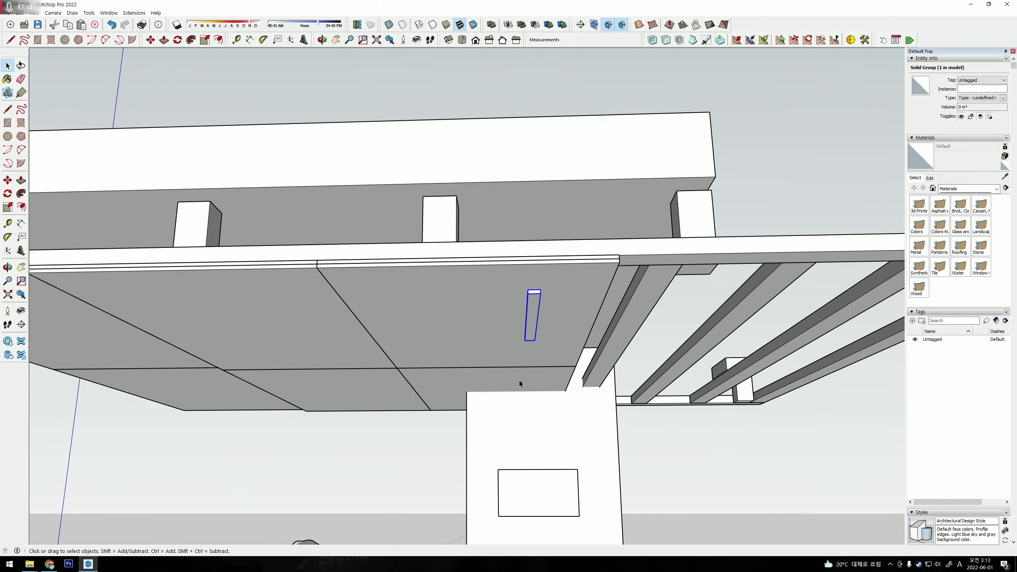
# Move-copy the thin bar with Ctrl onto the neighbouring ceiling panel.
pyautogui.press('m')
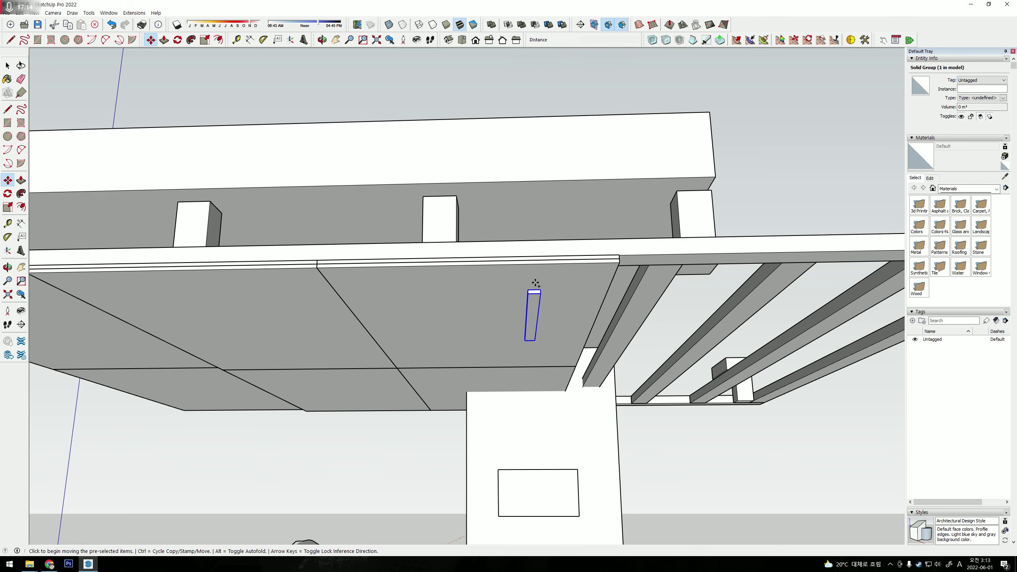
pyautogui.press('ctrl')
pyautogui.click(536, 283)
pyautogui.click(292, 319)
pyautogui.moveTo(295, 341); pyautogui.dragTo(578, 322, button='middle')
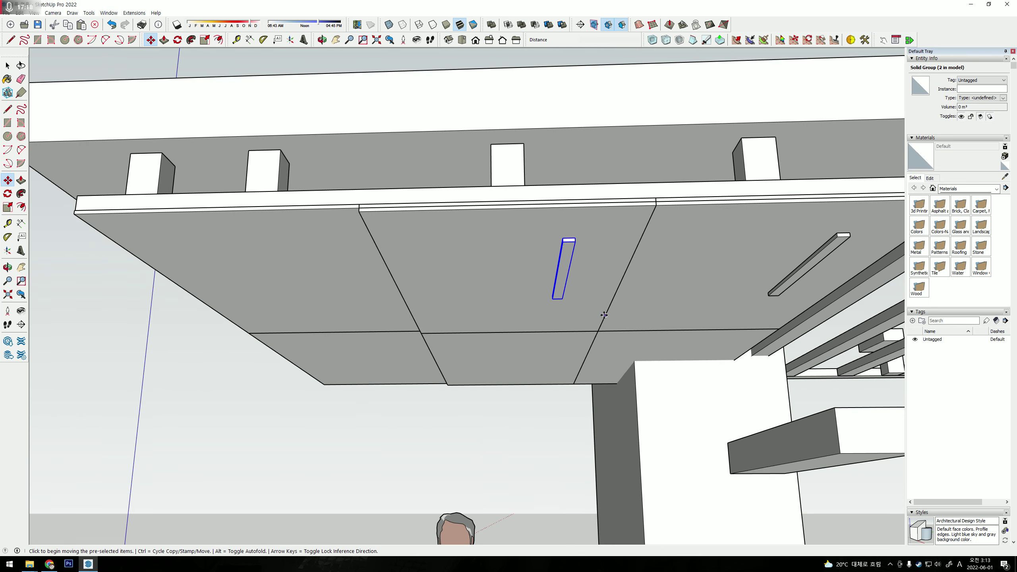
pyautogui.moveTo(629, 293)
pyautogui.mouseDown(button='middle')
pyautogui.moveTo(575, 323)
pyautogui.moveTo(569, 346)
pyautogui.mouseUp(button='middle')
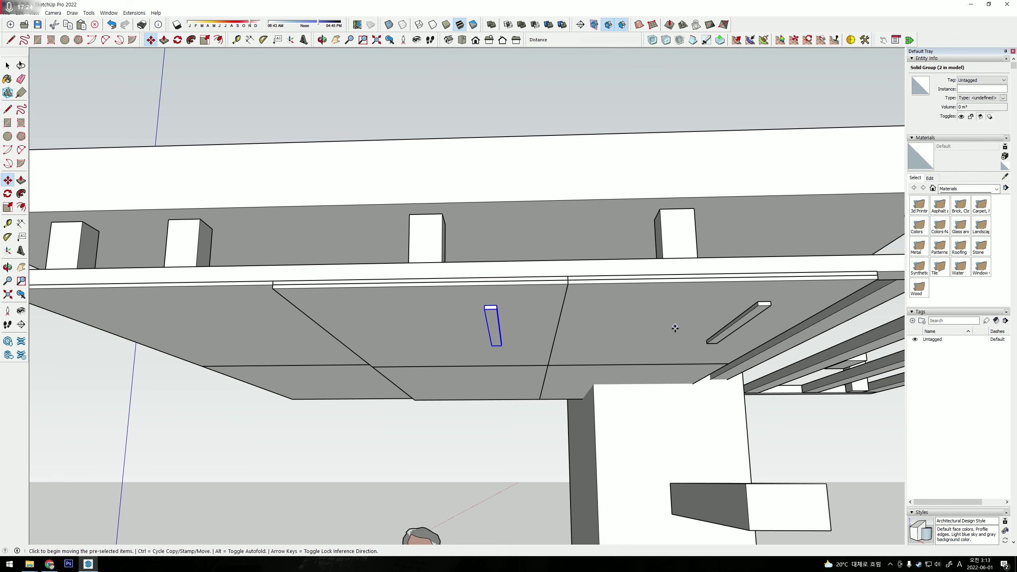
# Orbit to look up at the deck underside and select the right-hand bar.
pyautogui.moveTo(616, 336)
pyautogui.mouseDown(button='middle')
pyautogui.moveTo(535, 290)
pyautogui.moveTo(345, 399)
pyautogui.mouseUp(button='middle')
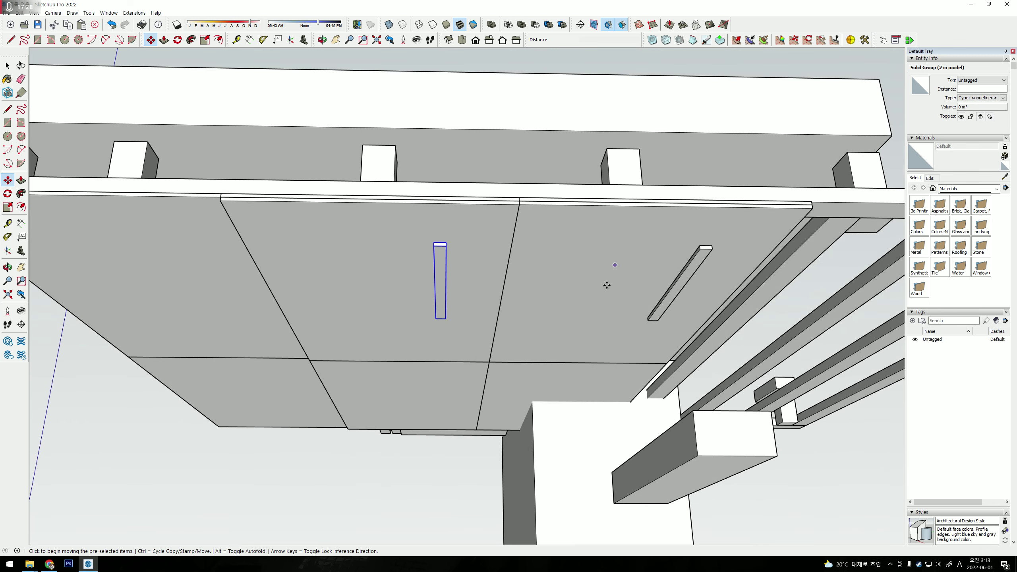
pyautogui.moveTo(602, 343); pyautogui.dragTo(560, 334, button='middle')
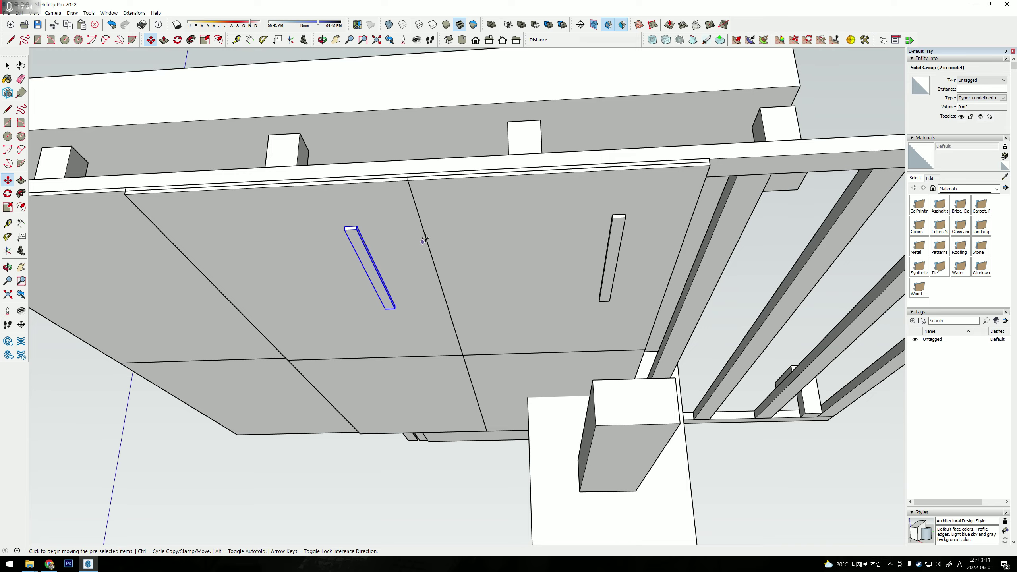
pyautogui.moveTo(347, 228); pyautogui.dragTo(425, 364, button='middle')
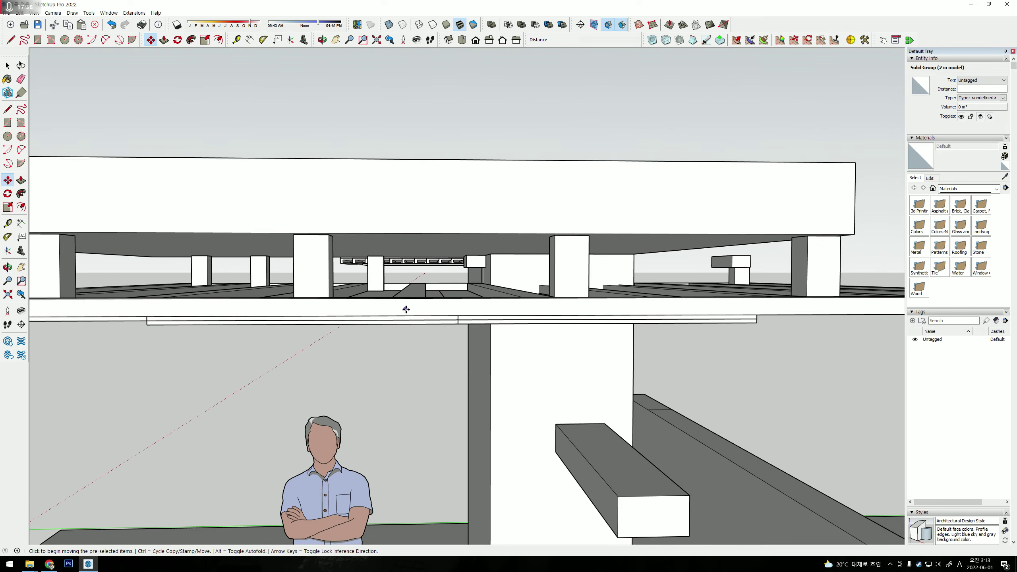
pyautogui.moveTo(406, 309)
pyautogui.mouseDown(button='middle')
pyautogui.moveTo(401, 274)
pyautogui.moveTo(406, 333)
pyautogui.moveTo(397, 189)
pyautogui.mouseUp(button='middle')
pyautogui.moveTo(404, 243)
pyautogui.mouseDown(button='middle')
pyautogui.moveTo(408, 200)
pyautogui.moveTo(417, 320)
pyautogui.moveTo(400, 334)
pyautogui.moveTo(403, 281)
pyautogui.mouseUp(button='middle')
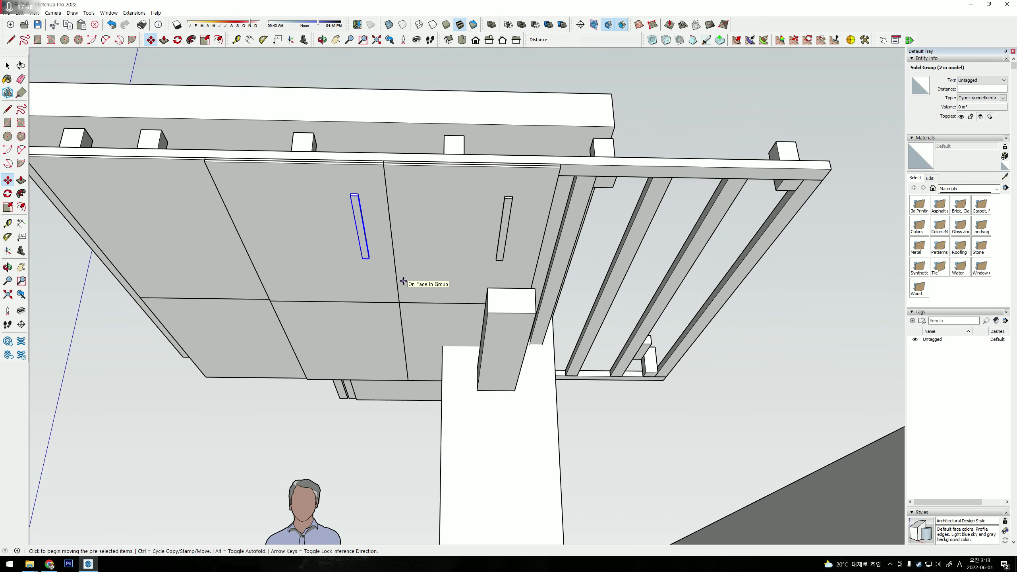
pyautogui.scroll(3, 505, 240)
pyautogui.press('space')
pyautogui.click(485, 212)
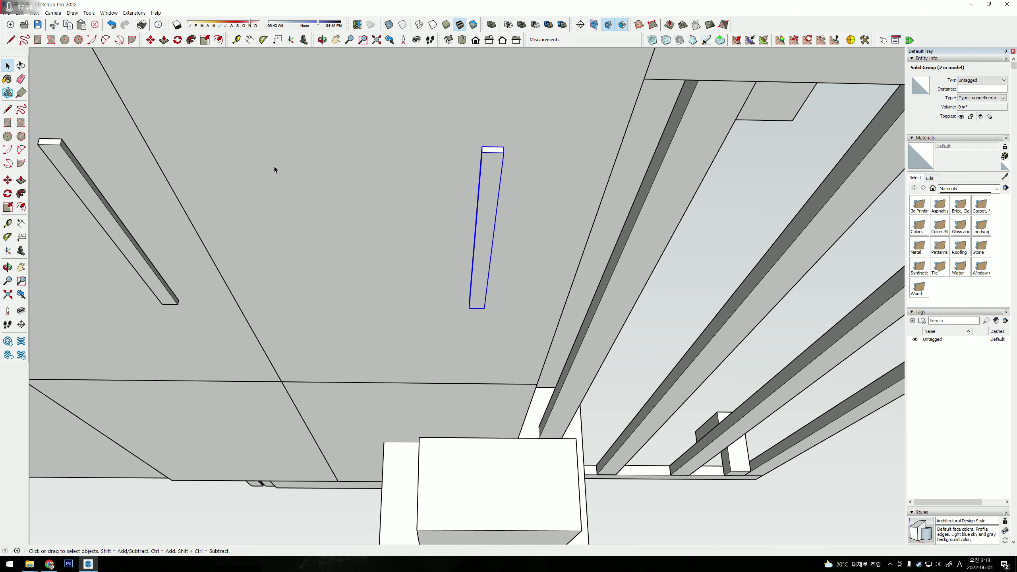
pyautogui.moveTo(180, 198); pyautogui.dragTo(620, 233, button='middle')
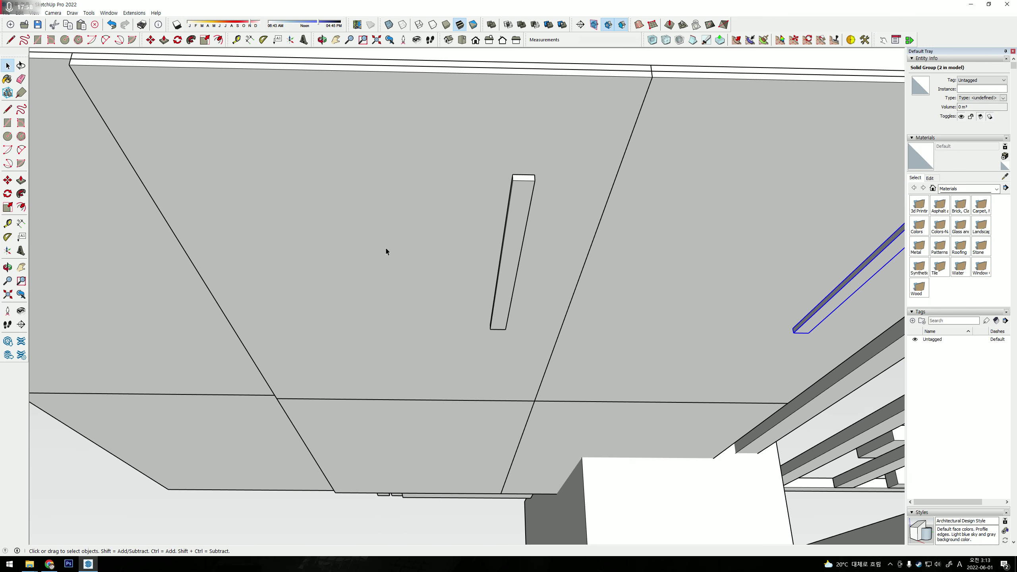
pyautogui.moveTo(206, 261)
pyautogui.mouseDown(button='middle')
pyautogui.moveTo(379, 256)
pyautogui.moveTo(193, 282)
pyautogui.moveTo(345, 327)
pyautogui.mouseUp(button='middle')
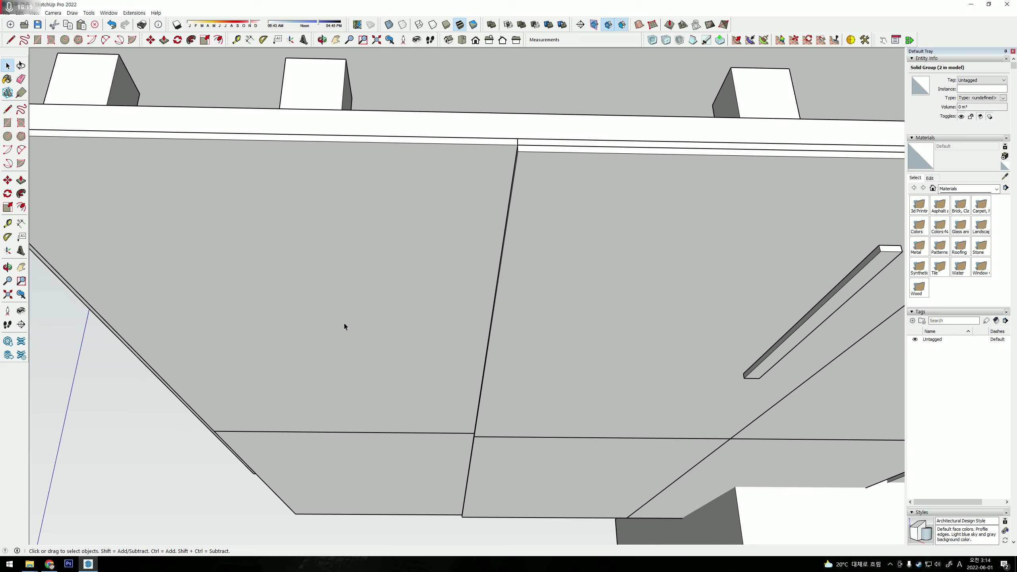
pyautogui.scroll(-5, 344, 324)
pyautogui.moveTo(433, 332)
pyautogui.mouseDown(button='middle')
pyautogui.moveTo(516, 354)
pyautogui.moveTo(338, 353)
pyautogui.moveTo(433, 382)
pyautogui.moveTo(597, 404)
pyautogui.moveTo(348, 353)
pyautogui.mouseUp(button='middle')
pyautogui.scroll(-3, 340, 355)
pyautogui.scroll(-3, 348, 353)
pyautogui.moveTo(363, 307); pyautogui.dragTo(398, 336, button='middle')
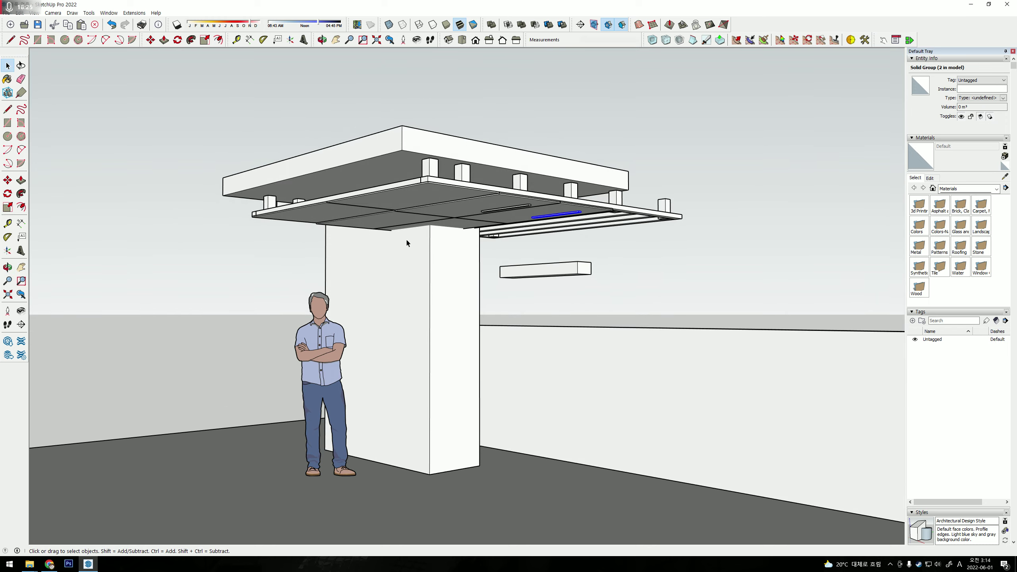
# From above the canopy, select the column and add the canopy to the selection for moving.
pyautogui.moveTo(406, 239)
pyautogui.mouseDown(button='middle')
pyautogui.moveTo(488, 308)
pyautogui.moveTo(472, 163)
pyautogui.mouseUp(button='middle')
pyautogui.click(275, 205)
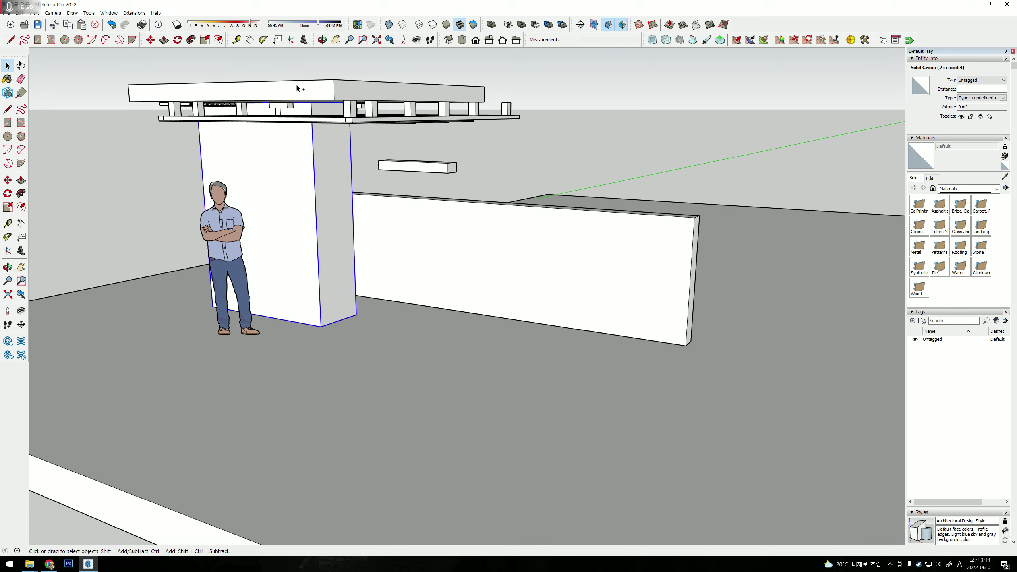
pyautogui.keyDown('shift'); pyautogui.click(295, 83); pyautogui.keyUp('shift')
pyautogui.press('m')
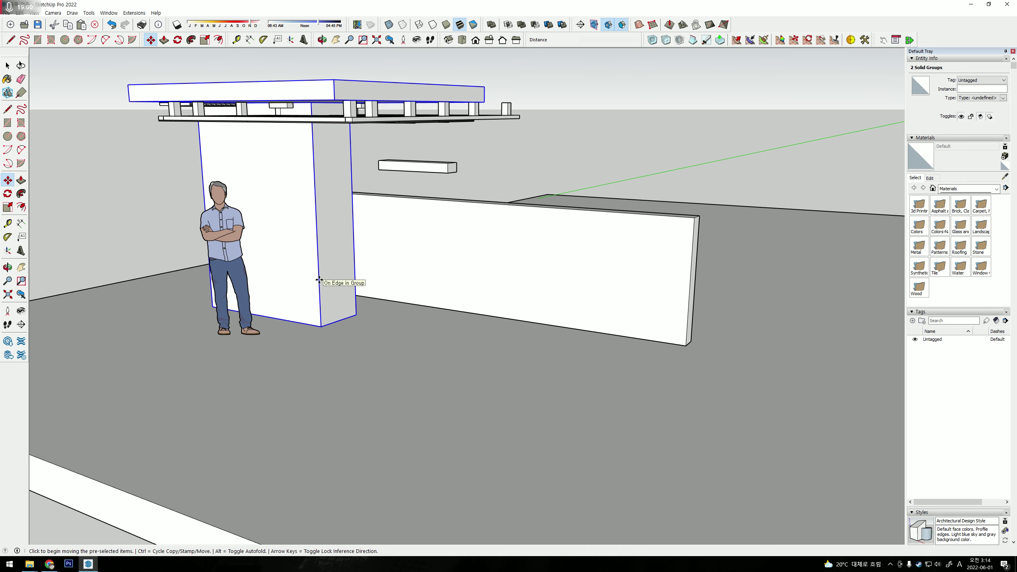
# Copy the column and its slab further along the long wall.
pyautogui.moveTo(339, 288)
pyautogui.mouseDown(button='middle')
pyautogui.moveTo(370, 307)
pyautogui.moveTo(243, 288)
pyautogui.mouseUp(button='middle')
pyautogui.click(243, 289)
pyautogui.press('ctrl')
pyautogui.press('space')
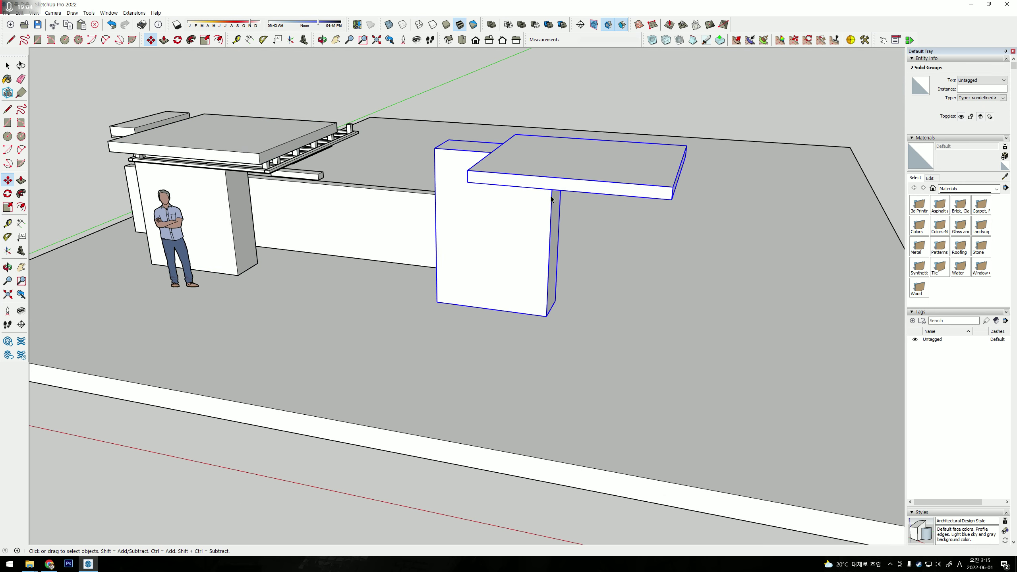
pyautogui.scroll(2, 547, 169)
pyautogui.scroll(2, 546, 168)
# Inside the copied slab group, pull its end face outward to widen it.
pyautogui.click(549, 174)
pyautogui.moveTo(459, 228)
pyautogui.mouseDown(button='middle')
pyautogui.moveTo(506, 114)
pyautogui.moveTo(592, 123)
pyautogui.mouseUp(button='middle')
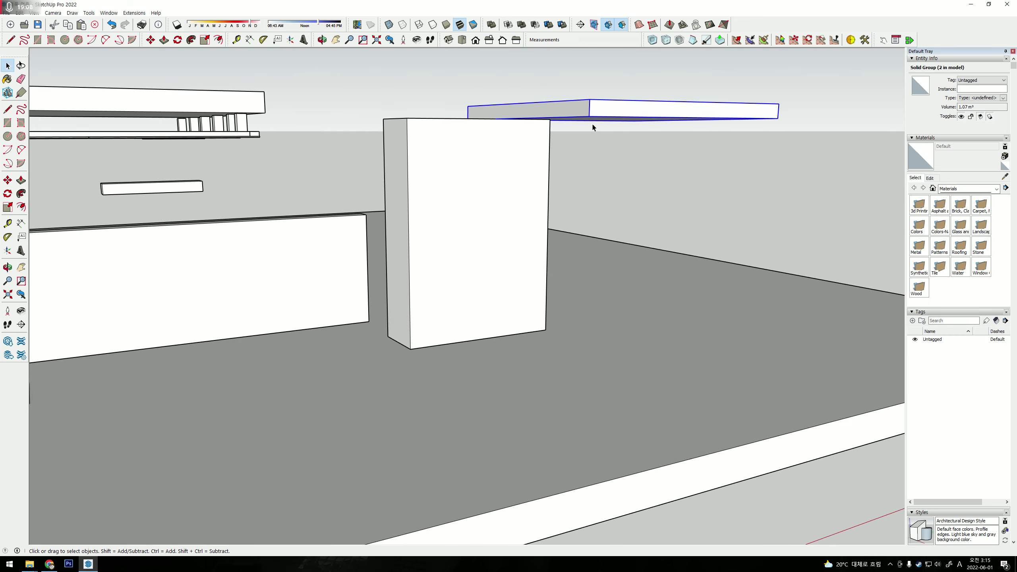
pyautogui.doubleClick(574, 113)
pyautogui.press('p')
pyautogui.click(498, 111)
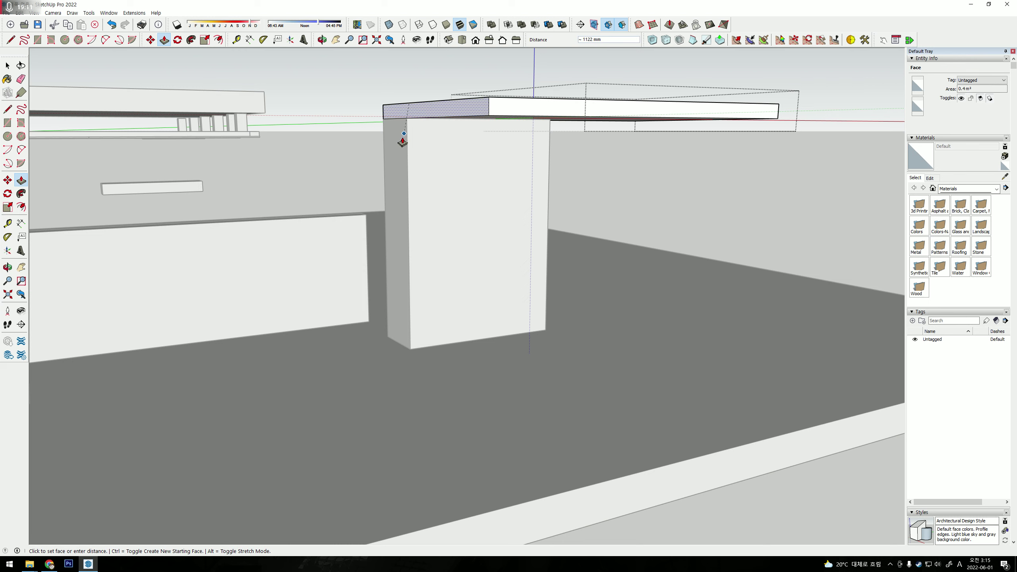
pyautogui.press('space')
# Zoom out to a wide view of both columns and select the copied slab.
pyautogui.scroll(-5, 527, 175)
pyautogui.moveTo(526, 175)
pyautogui.mouseDown(button='middle')
pyautogui.moveTo(632, 187)
pyautogui.moveTo(482, 232)
pyautogui.mouseUp(button='middle')
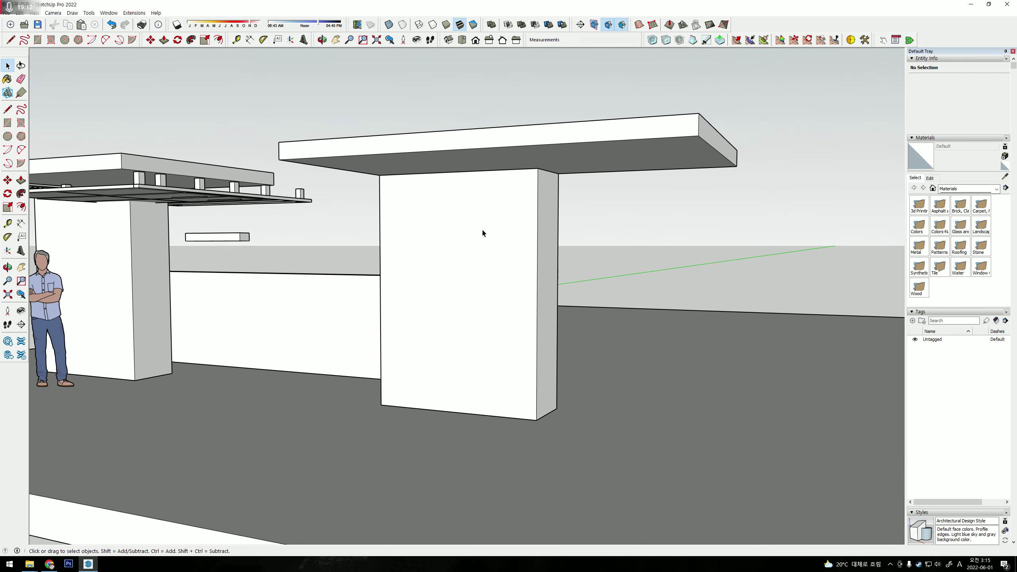
pyautogui.click(525, 163)
pyautogui.press('m')
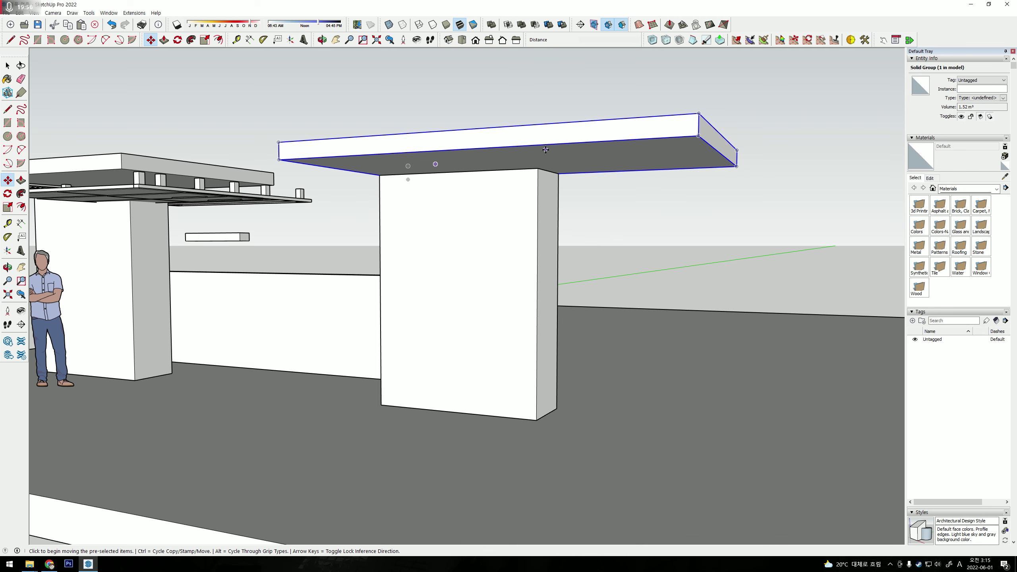
# Raise the copied slab, then push the column's top face up to the slab's underside.
pyautogui.click(546, 149)
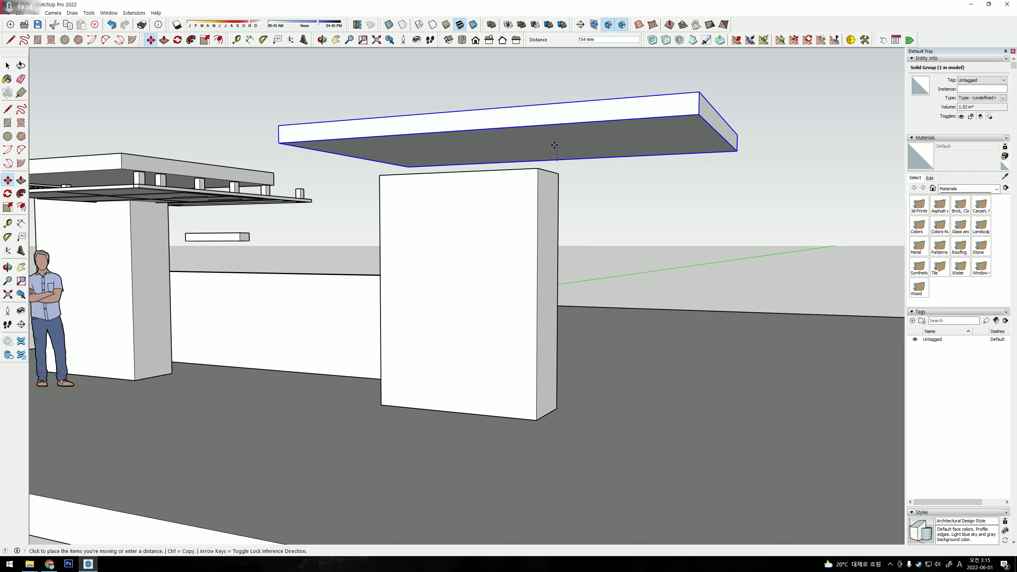
pyautogui.click(556, 129)
pyautogui.moveTo(557, 129); pyautogui.dragTo(549, 220, button='middle')
pyautogui.doubleClick(515, 242)
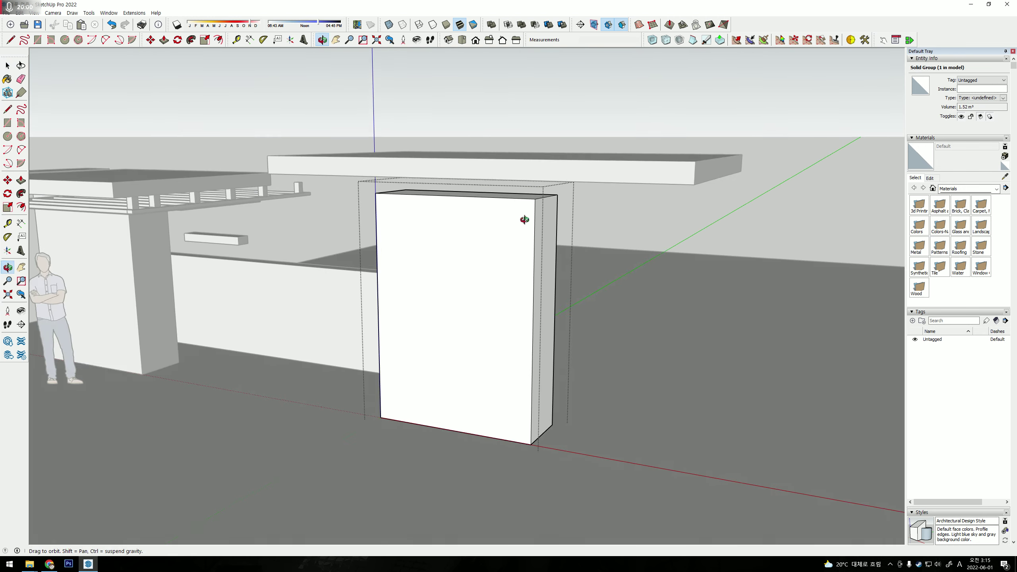
pyautogui.scroll(2, 522, 225)
pyautogui.press('p')
pyautogui.scroll(2, 529, 196)
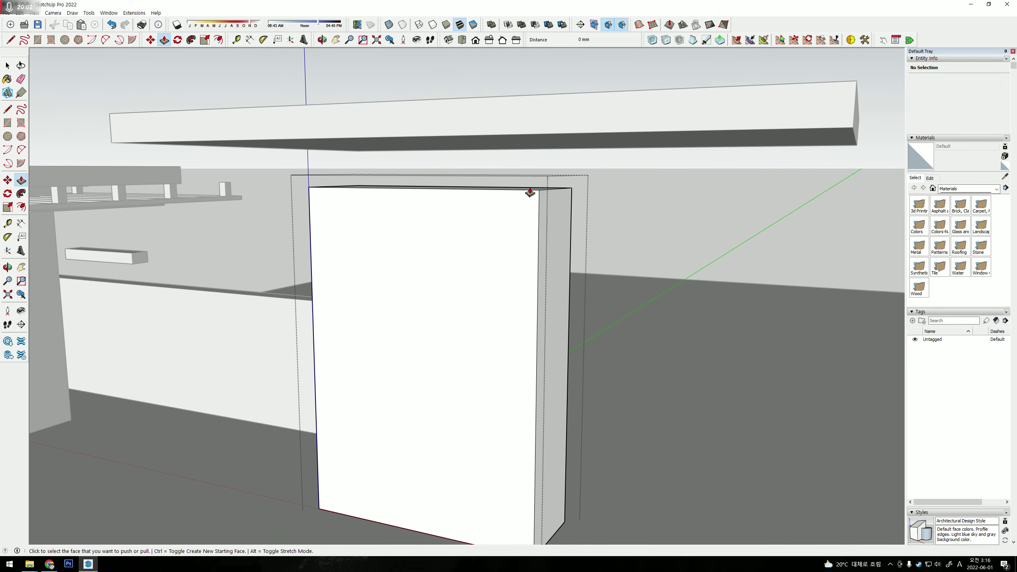
pyautogui.moveTo(532, 194); pyautogui.dragTo(620, 146)
pyautogui.press('Escape')
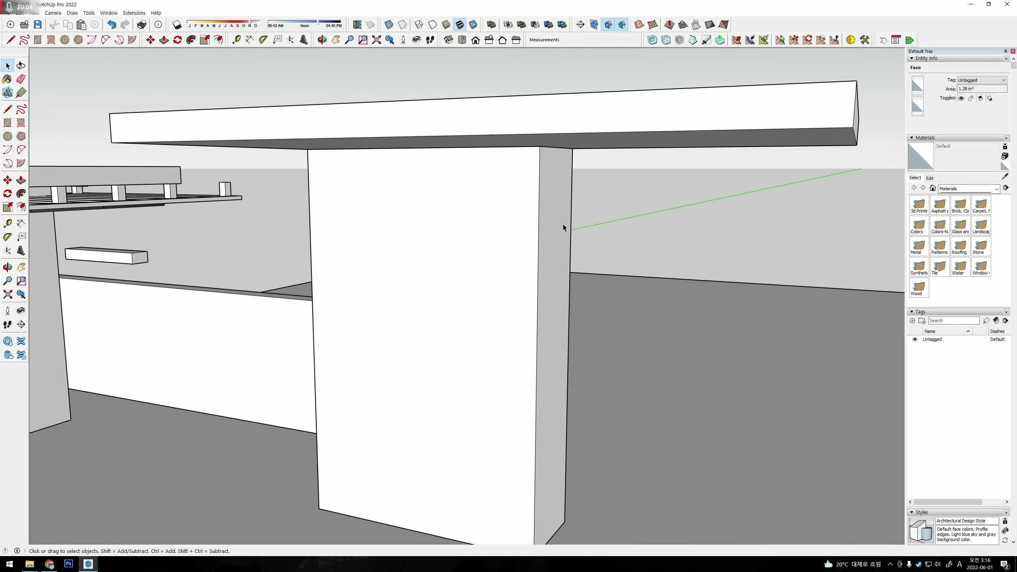
pyautogui.scroll(-3, 522, 216)
pyautogui.scroll(-3, 521, 216)
pyautogui.moveTo(518, 216)
pyautogui.mouseDown(button='middle')
pyautogui.moveTo(436, 219)
pyautogui.moveTo(448, 162)
pyautogui.mouseUp(button='middle')
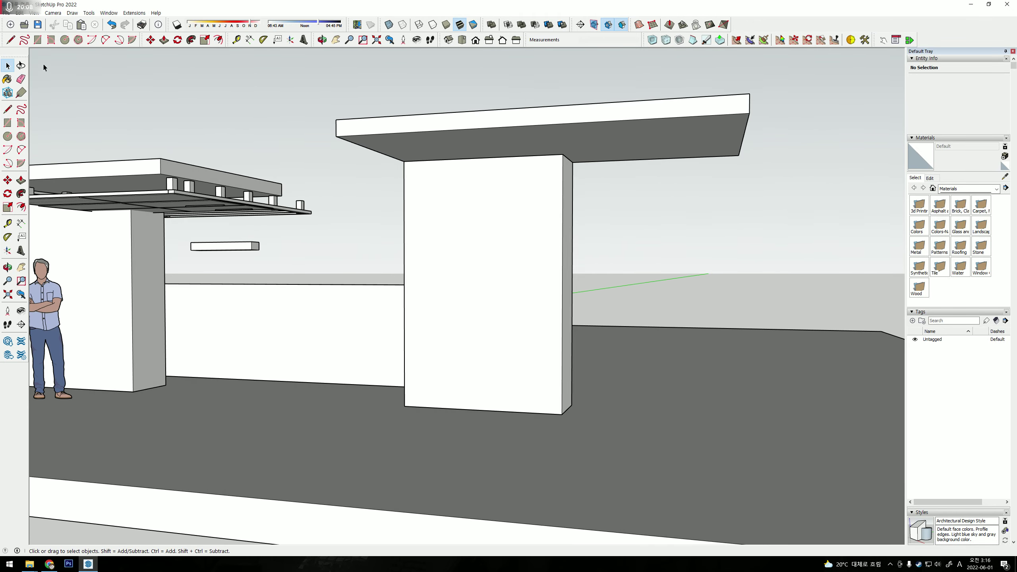
# Draw a rectangle across the slab from its left corner and pick the new face.
pyautogui.press('r')
pyautogui.click(321, 133)
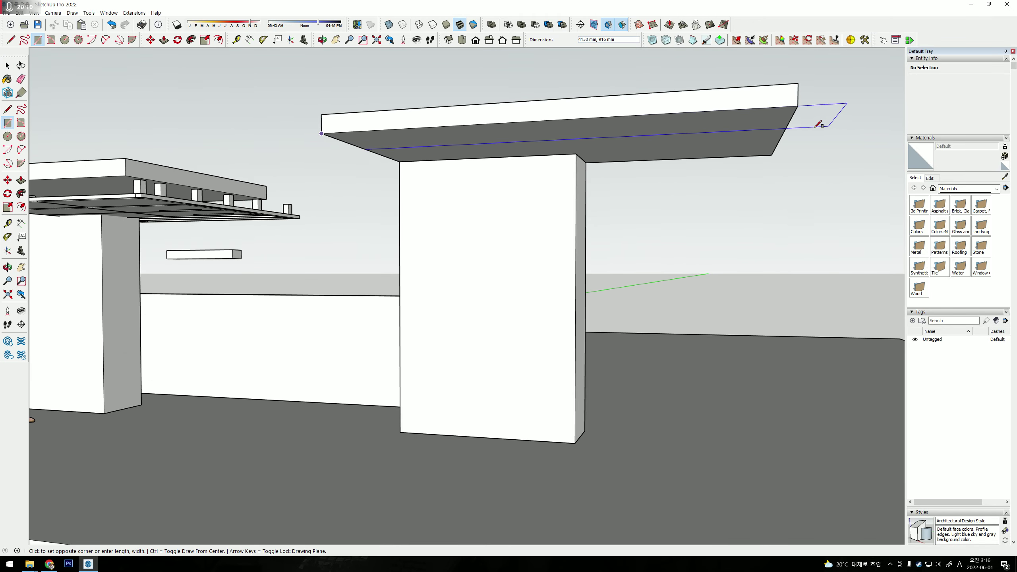
pyautogui.click(793, 120)
pyautogui.press('space')
pyautogui.click(785, 122)
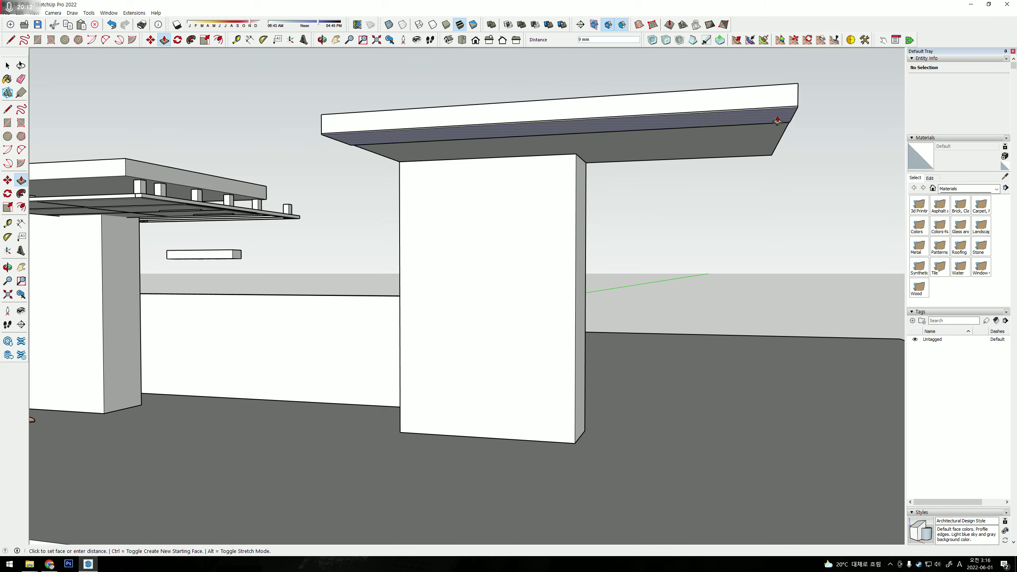
pyautogui.moveTo(785, 122); pyautogui.dragTo(720, 137, button='middle')
# Push/pull the copied slab's end face outward so it overhangs past the beam and column.
pyautogui.moveTo(721, 137); pyautogui.dragTo(308, 161)
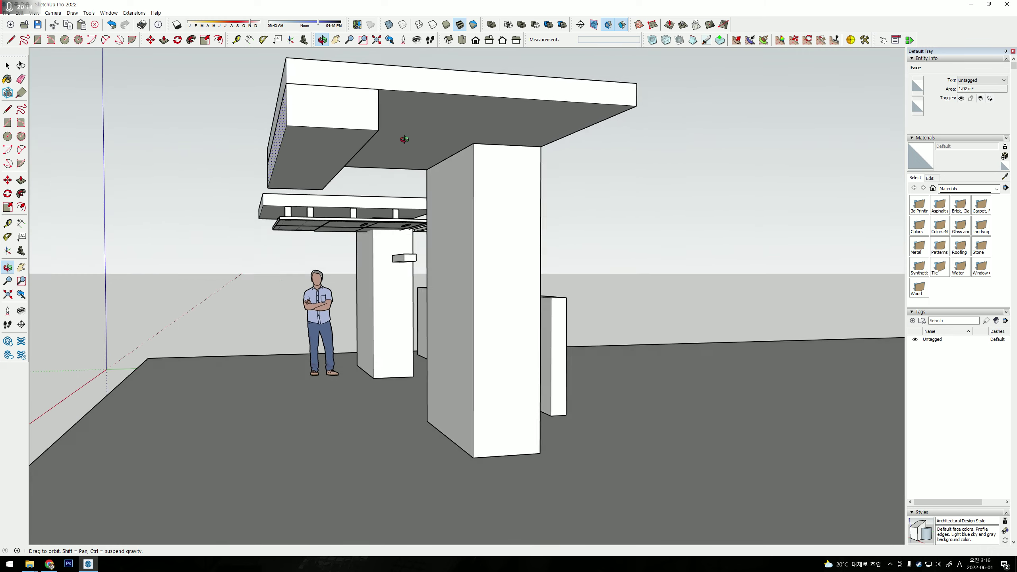
pyautogui.press('space')
pyautogui.press('Escape')
pyautogui.moveTo(358, 128); pyautogui.dragTo(608, 161, button='middle')
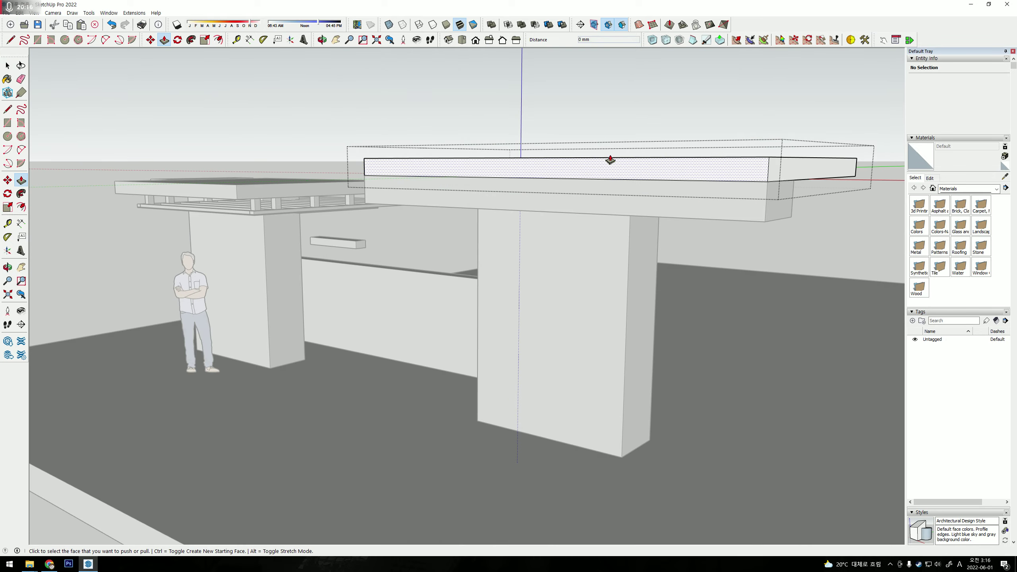
pyautogui.click(402, 170)
pyautogui.moveTo(633, 237)
pyautogui.mouseDown(button='middle')
pyautogui.moveTo(640, 251)
pyautogui.moveTo(624, 217)
pyautogui.moveTo(552, 227)
pyautogui.moveTo(613, 227)
pyautogui.moveTo(575, 186)
pyautogui.mouseUp(button='middle')
pyautogui.press('space')
pyautogui.press('p')
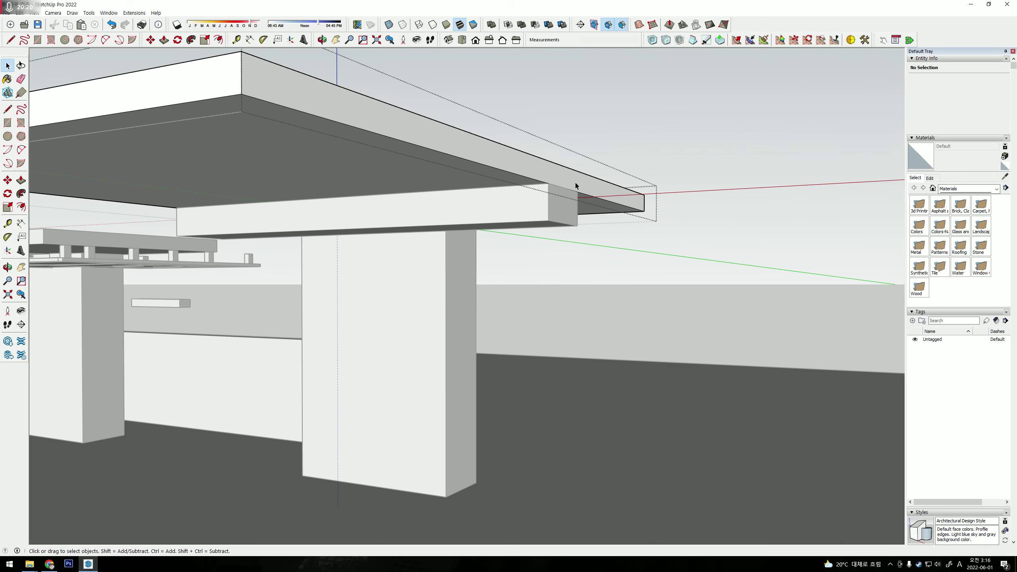
pyautogui.click(576, 183)
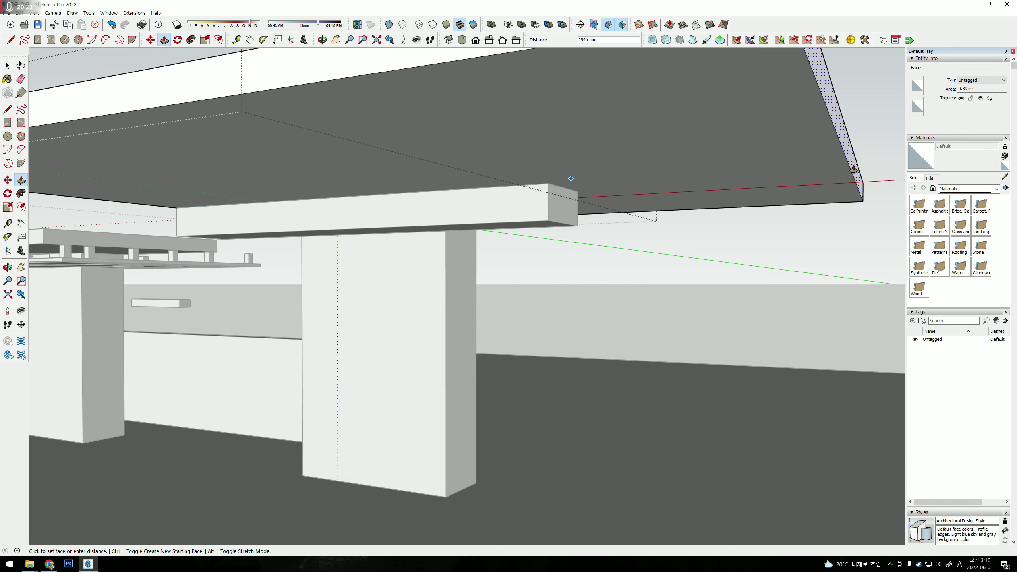
pyautogui.moveTo(788, 168); pyautogui.dragTo(681, 208, button='middle')
pyautogui.click(769, 190)
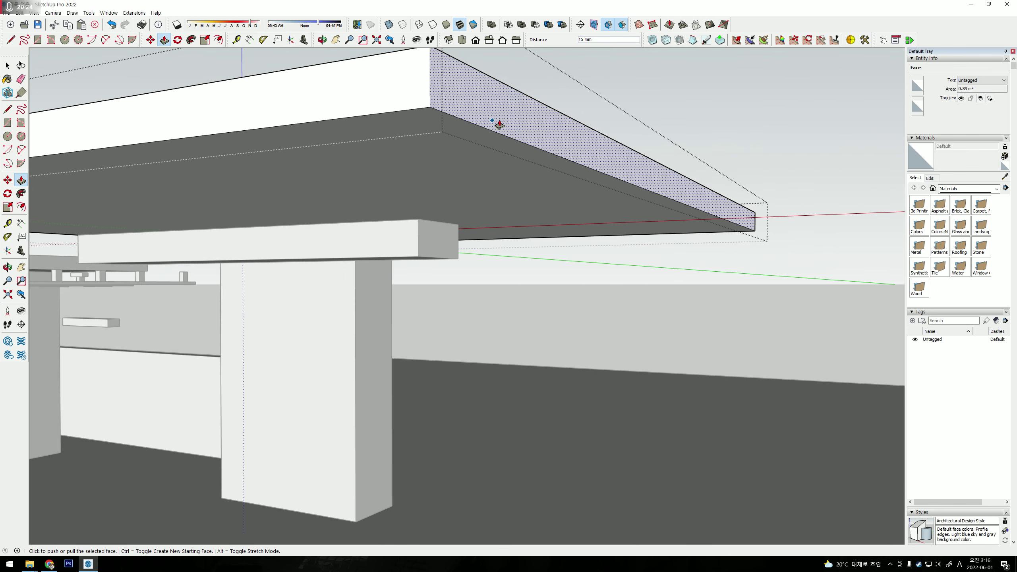
pyautogui.moveTo(499, 125)
pyautogui.mouseDown(button='middle')
pyautogui.moveTo(436, 194)
pyautogui.moveTo(375, 234)
pyautogui.mouseUp(button='middle')
# Shorten the beam by pushing its end face inward.
pyautogui.tripleClick(390, 232)
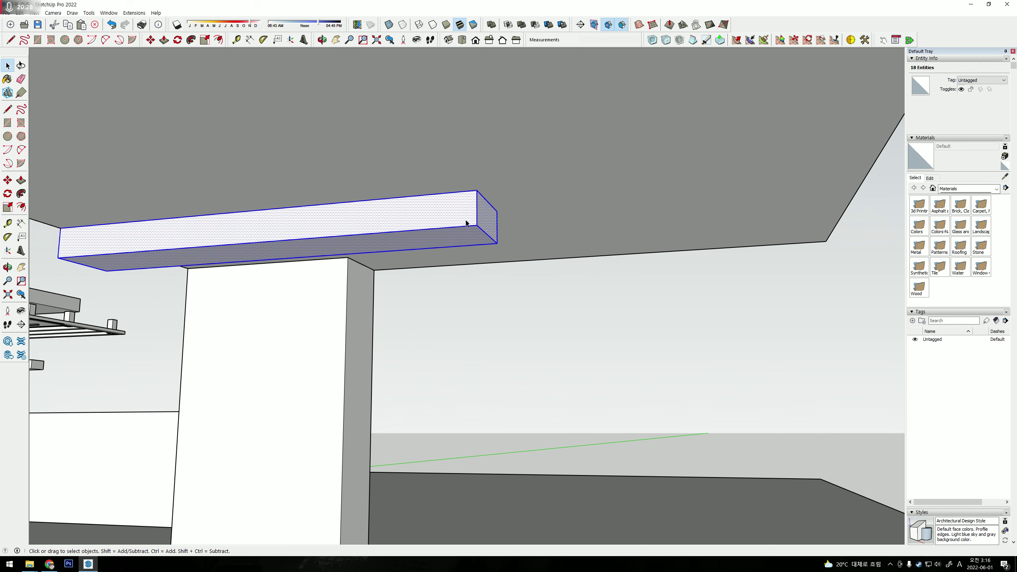
pyautogui.press('p')
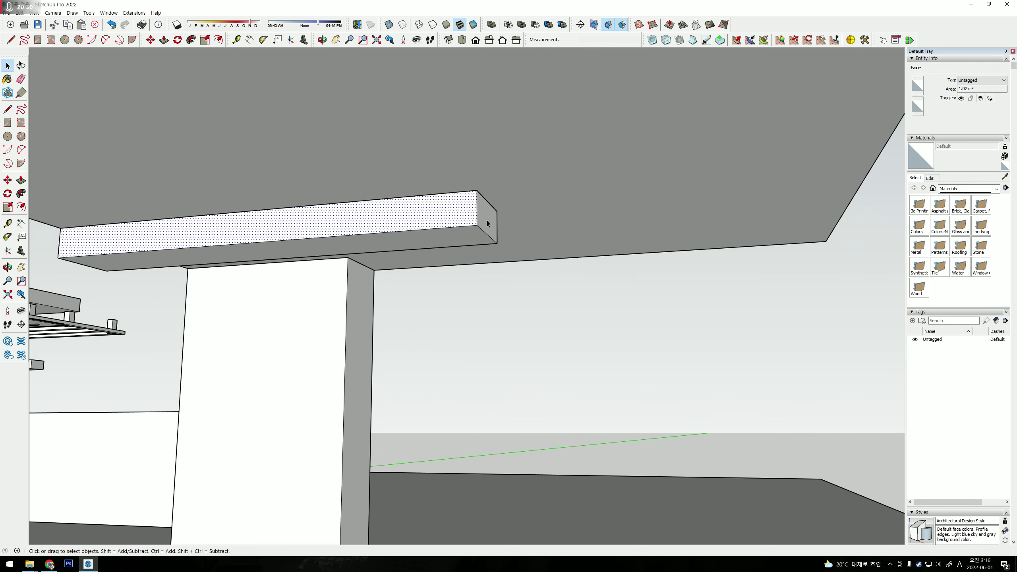
pyautogui.click(487, 225)
pyautogui.click(409, 226)
pyautogui.press('space')
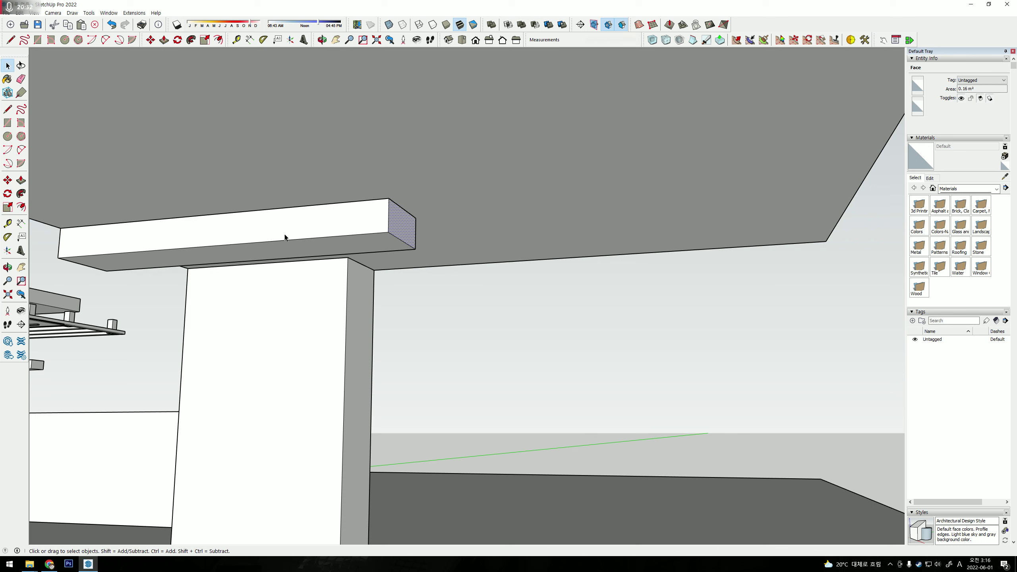
# Copy the beam along the slab underside and rotate the copy a quarter turn.
pyautogui.tripleClick(271, 237)
pyautogui.press('m')
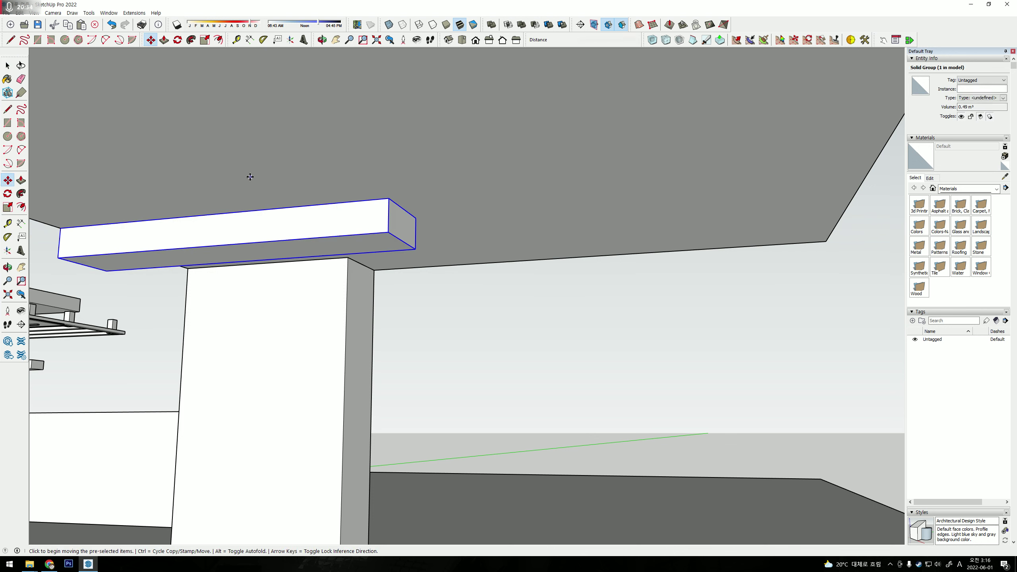
pyautogui.click(249, 177)
pyautogui.press('ctrl')
pyautogui.click(733, 120)
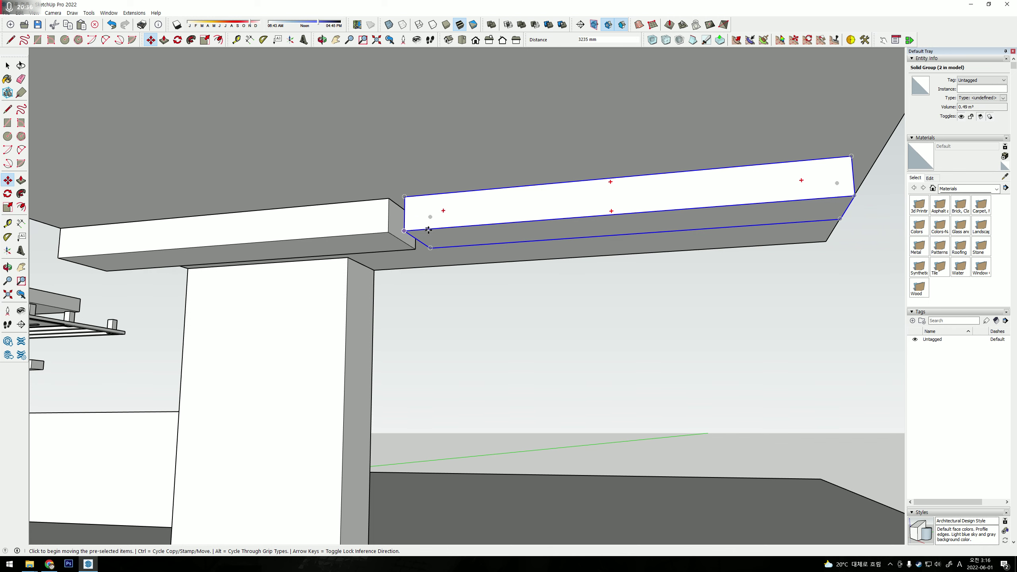
pyautogui.moveTo(480, 235); pyautogui.dragTo(485, 216, button='middle')
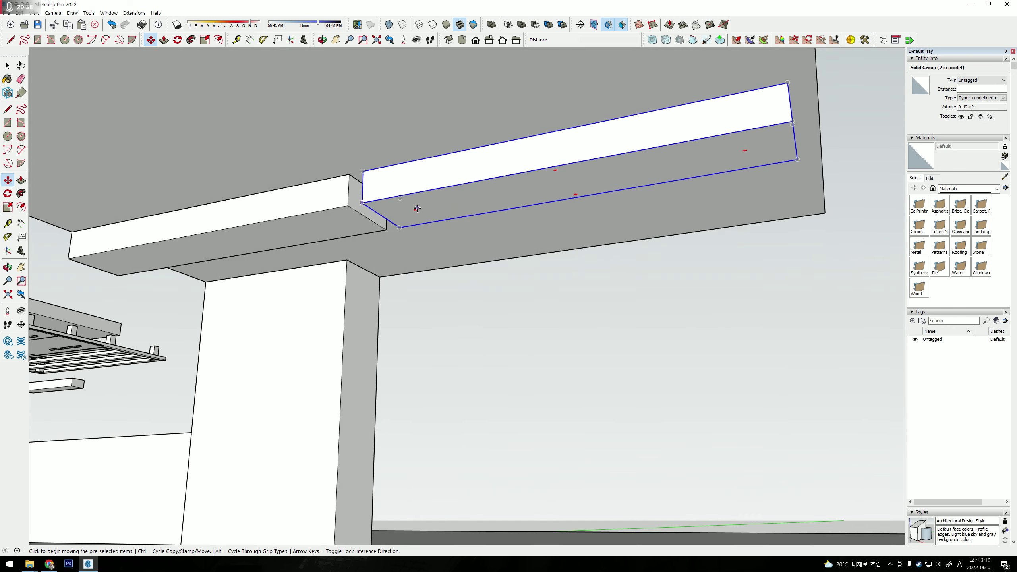
pyautogui.press('q')
pyautogui.click(566, 183)
pyautogui.click(597, 177)
pyautogui.click(506, 106)
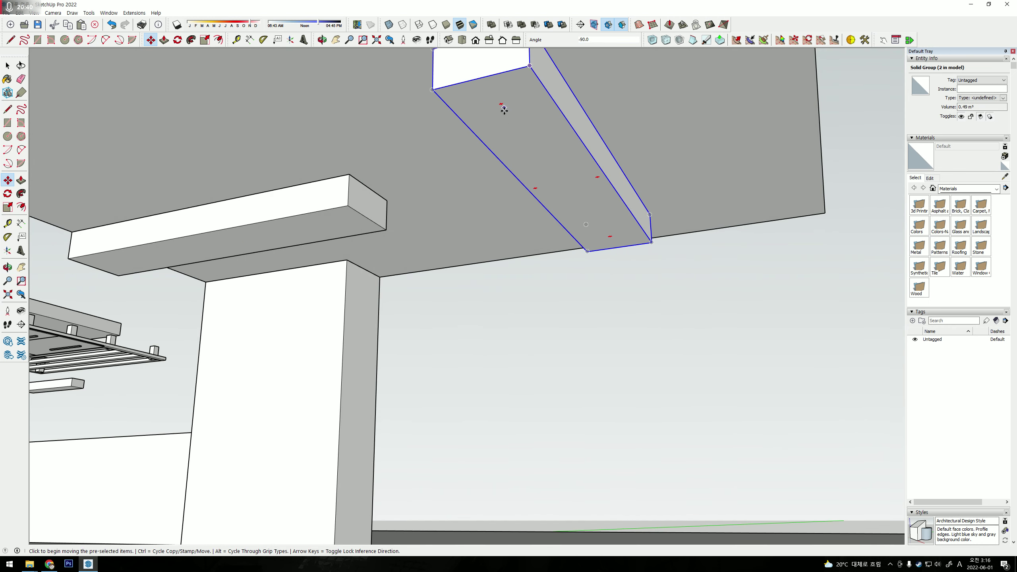
pyautogui.moveTo(500, 102)
pyautogui.mouseDown(button='middle')
pyautogui.moveTo(560, 132)
pyautogui.moveTo(606, 191)
pyautogui.mouseUp(button='middle')
# Slide the turned beam copy left and lengthen it across the slab's full depth.
pyautogui.press('m')
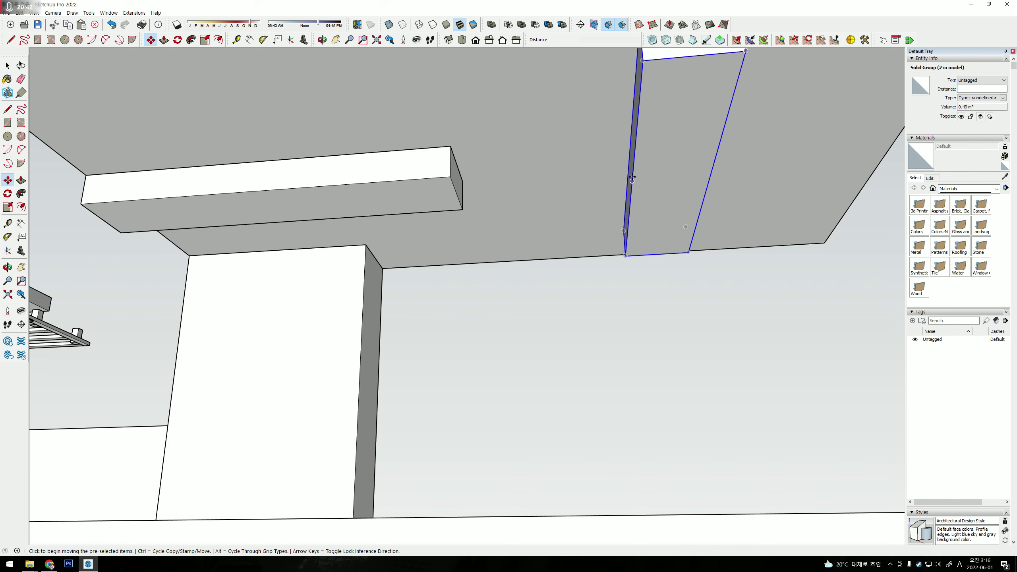
pyautogui.click(632, 178)
pyautogui.moveTo(461, 183)
pyautogui.mouseDown(button='middle')
pyautogui.moveTo(495, 208)
pyautogui.moveTo(512, 176)
pyautogui.moveTo(491, 159)
pyautogui.moveTo(501, 65)
pyautogui.mouseUp(button='middle')
pyautogui.press('p')
pyautogui.click(515, 175)
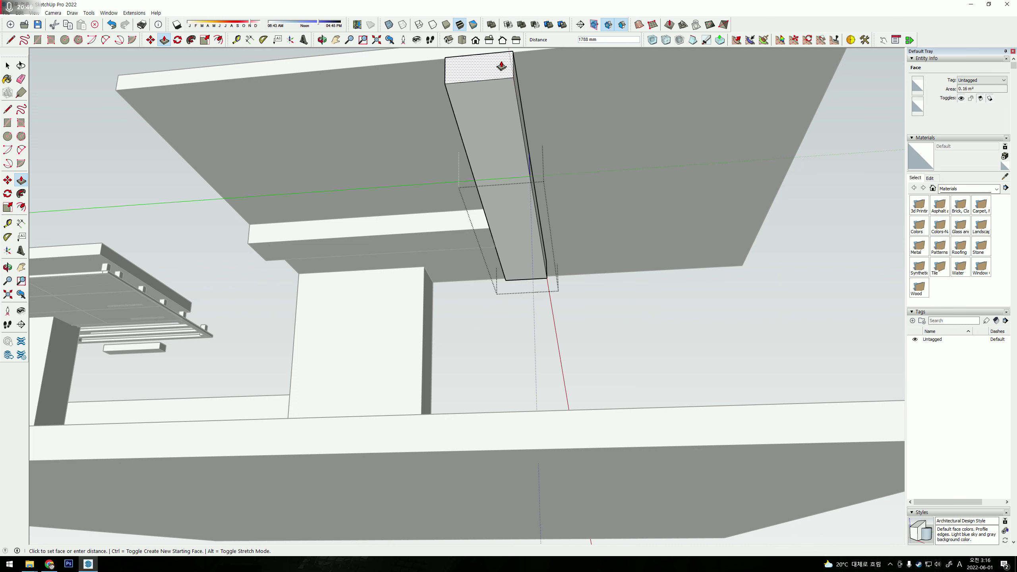
pyautogui.click(405, 65)
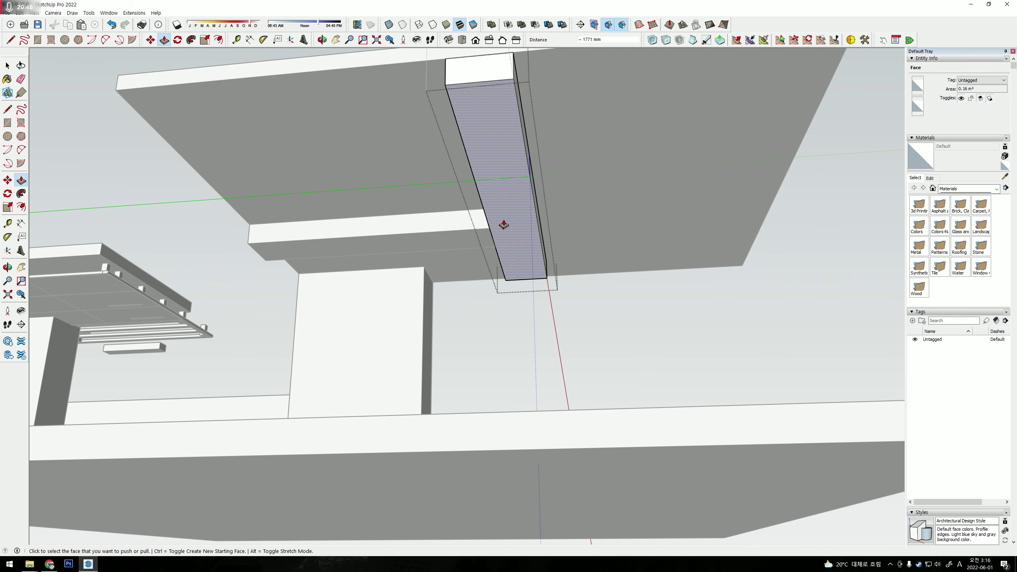
# Copy the small horizontal beam to the far side of the column.
pyautogui.moveTo(503, 226); pyautogui.dragTo(440, 236, button='middle')
pyautogui.press('space')
pyautogui.click(440, 237)
pyautogui.press('m')
pyautogui.press('ctrl')
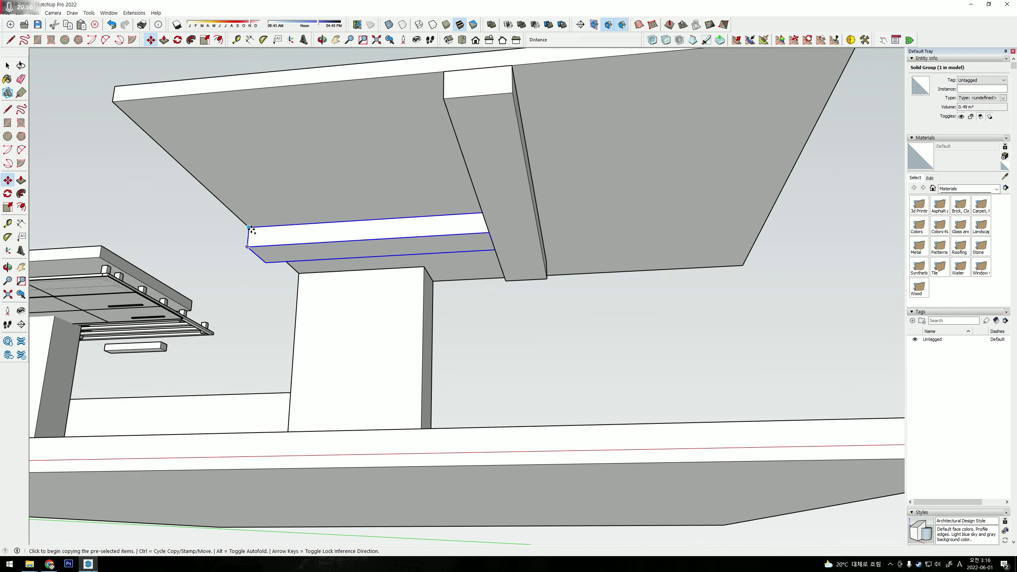
pyautogui.click(251, 230)
pyautogui.click(538, 229)
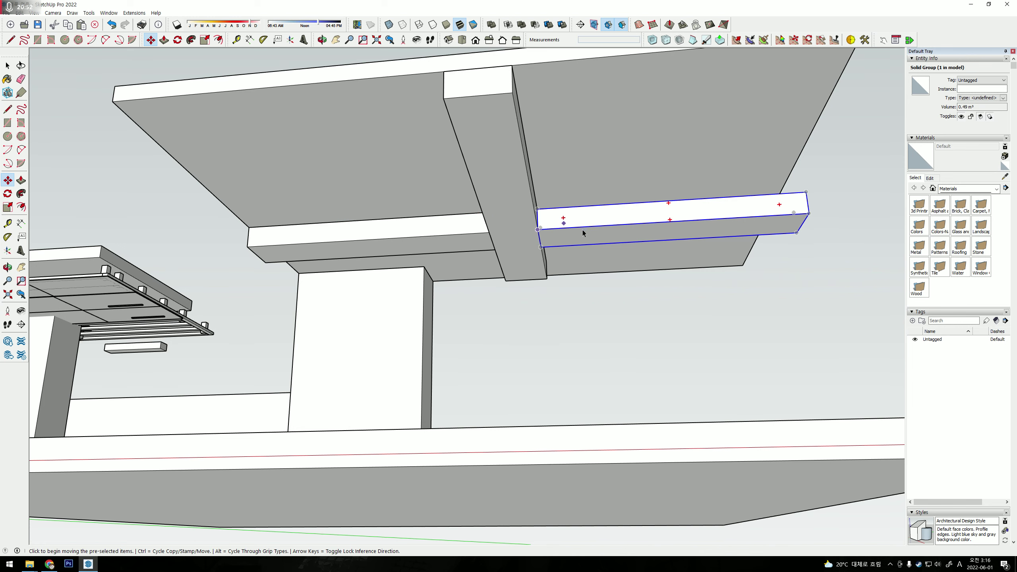
pyautogui.press('p')
pyautogui.moveTo(583, 233)
pyautogui.mouseDown(button='middle')
pyautogui.moveTo(560, 302)
pyautogui.moveTo(346, 349)
pyautogui.moveTo(425, 359)
pyautogui.mouseUp(button='middle')
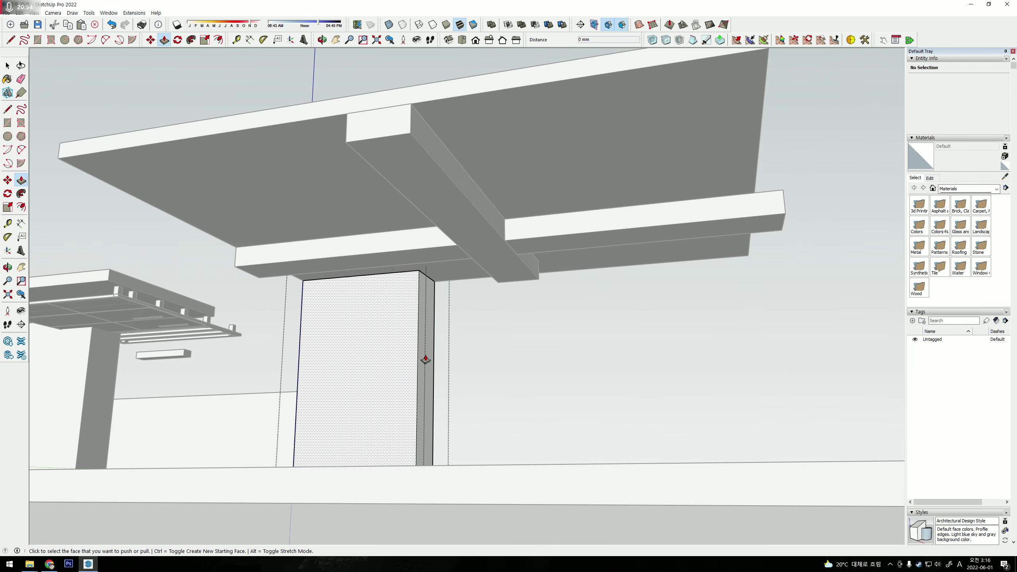
# Push the second column's side face out sideways into a wide wall.
pyautogui.click(426, 360)
pyautogui.click(756, 169)
pyautogui.press('space')
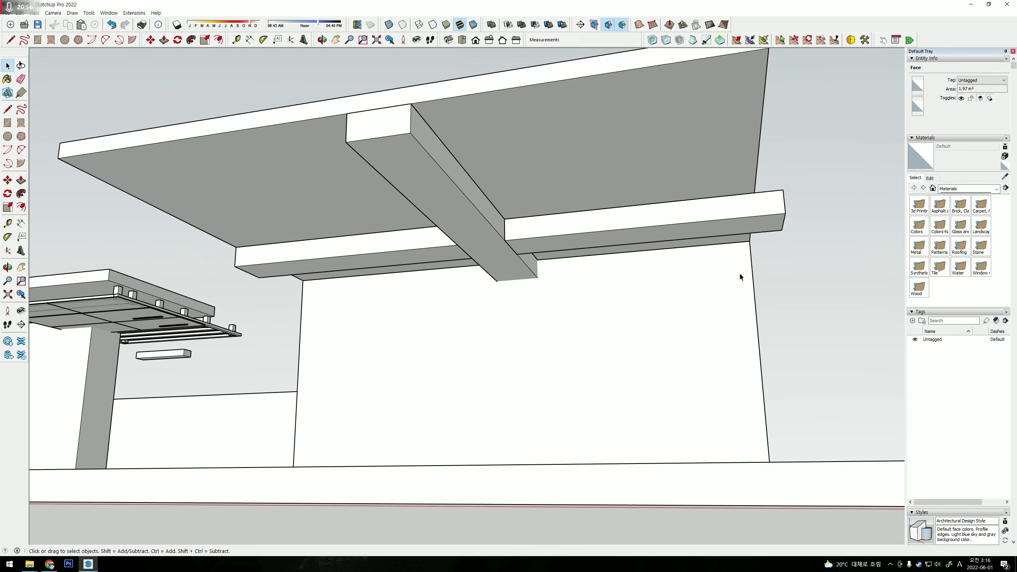
# Move both crossing beams about 801 mm over.
pyautogui.moveTo(739, 272)
pyautogui.mouseDown(button='middle')
pyautogui.moveTo(526, 310)
pyautogui.moveTo(352, 302)
pyautogui.moveTo(445, 258)
pyautogui.mouseUp(button='middle')
pyautogui.scroll(3, 525, 311)
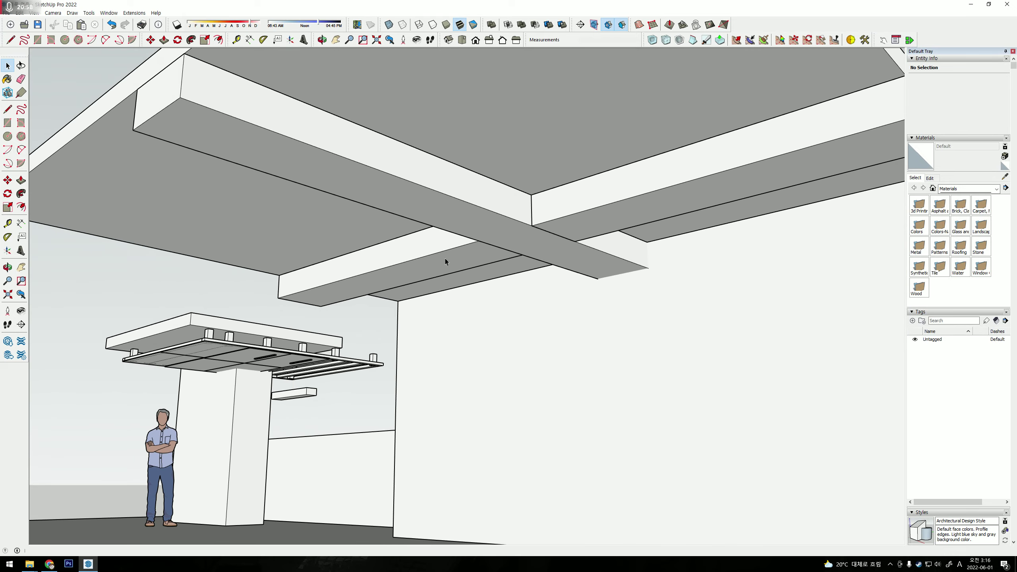
pyautogui.click(445, 261)
pyautogui.keyDown('shift'); pyautogui.click(589, 206); pyautogui.keyUp('shift')
pyautogui.press('m')
pyautogui.click(561, 166)
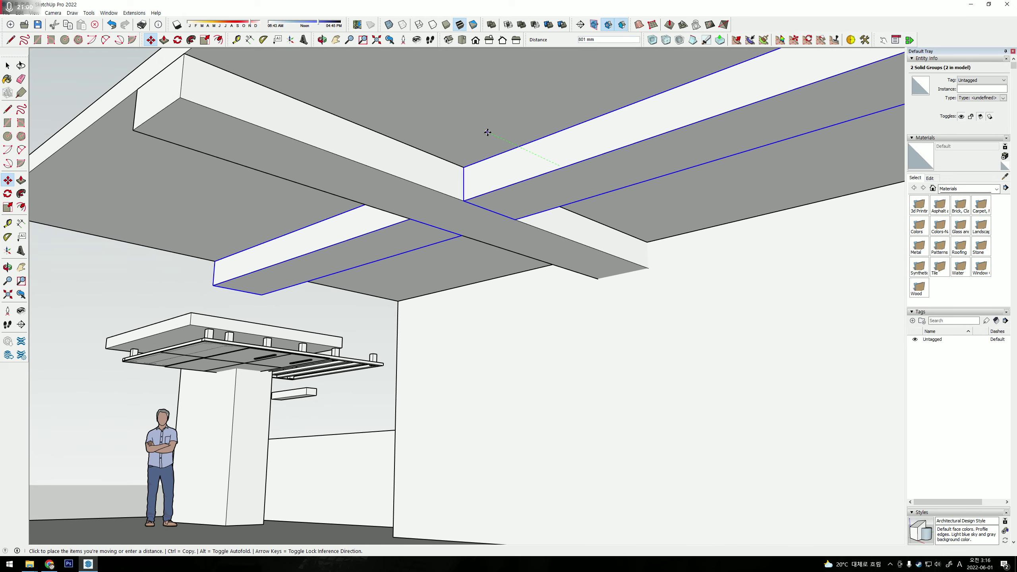
pyautogui.click(489, 132)
pyautogui.press('space')
# Select the canopy slab and orbit closer under it.
pyautogui.moveTo(470, 178); pyautogui.dragTo(391, 205, button='middle')
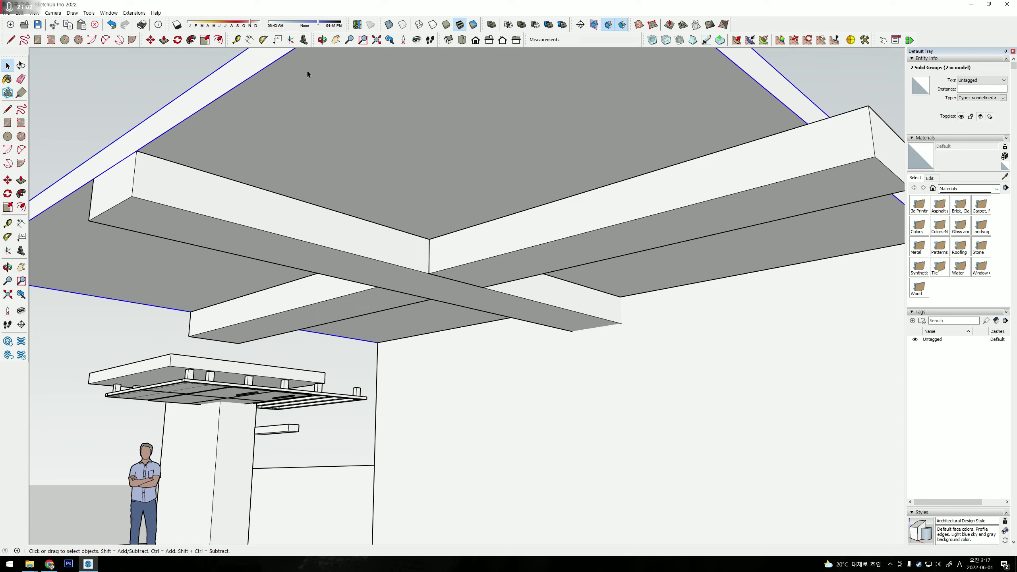
pyautogui.click(454, 261)
pyautogui.moveTo(454, 261); pyautogui.dragTo(390, 221, button='middle')
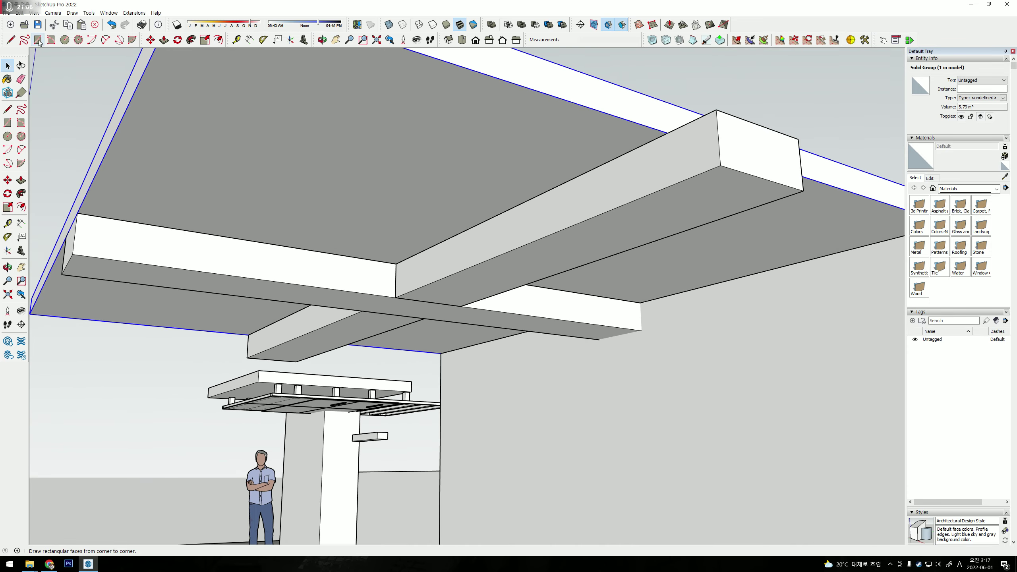
# Draw a rectangle on the slab underside and extrude it down 233 mm.
pyautogui.press('r')
pyautogui.click(218, 80)
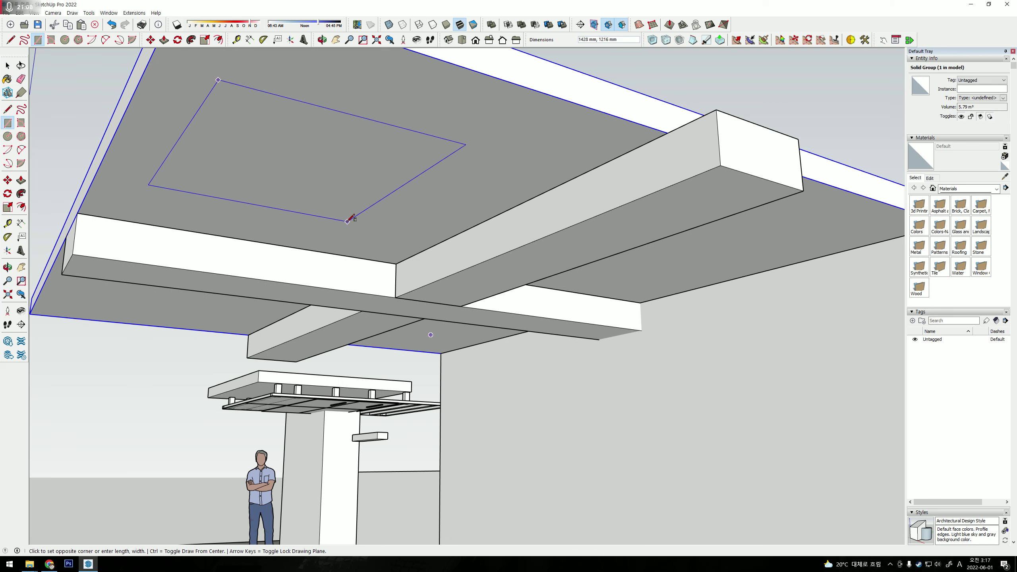
pyautogui.click(336, 212)
pyautogui.press('p')
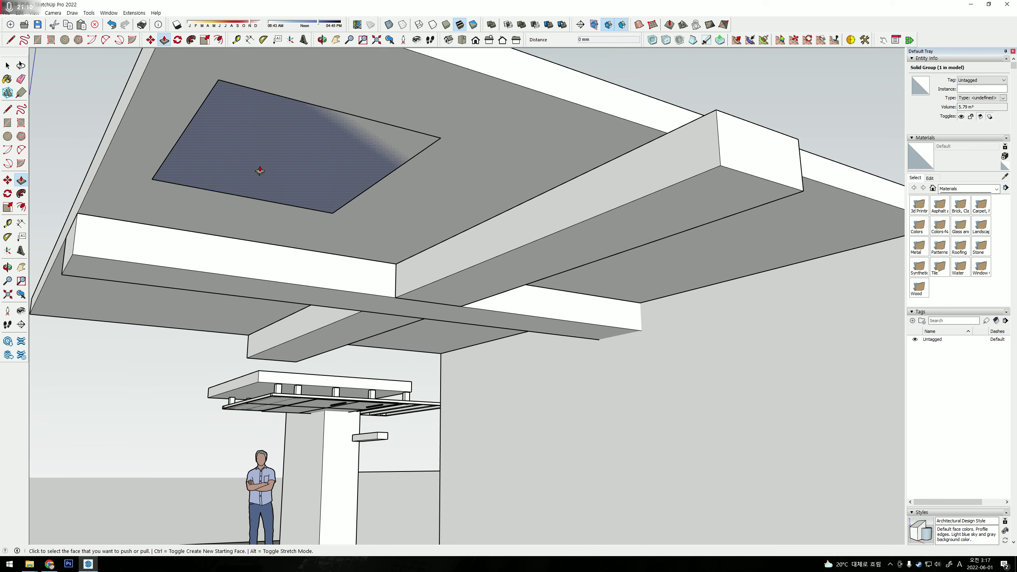
pyautogui.click(261, 171)
pyautogui.click(263, 214)
# Orbit around the new ceiling box and select it.
pyautogui.moveTo(409, 230)
pyautogui.mouseDown(button='middle')
pyautogui.moveTo(387, 200)
pyautogui.moveTo(206, 218)
pyautogui.moveTo(320, 199)
pyautogui.moveTo(169, 191)
pyautogui.mouseUp(button='middle')
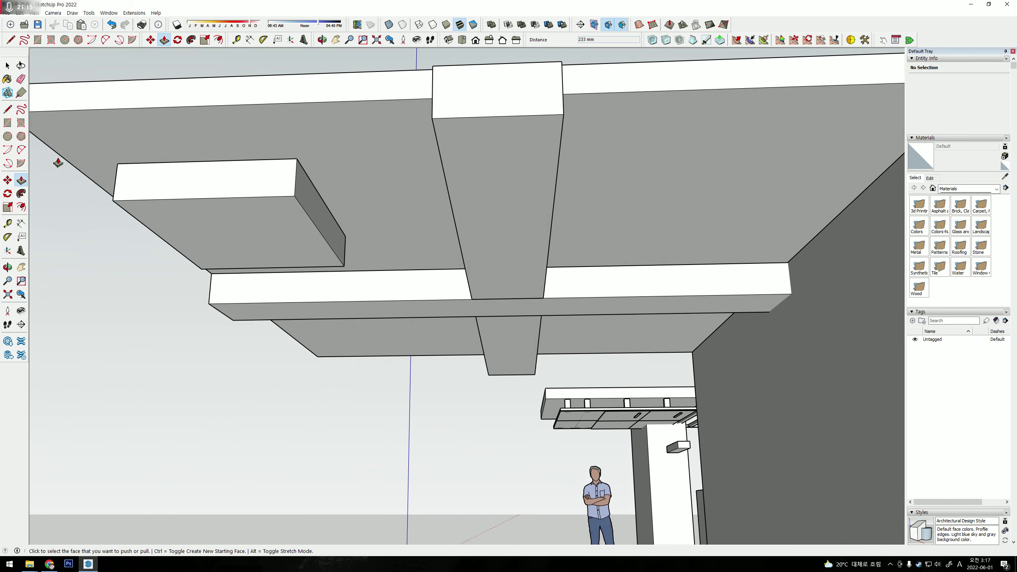
pyautogui.moveTo(284, 172); pyautogui.dragTo(537, 191, button='middle')
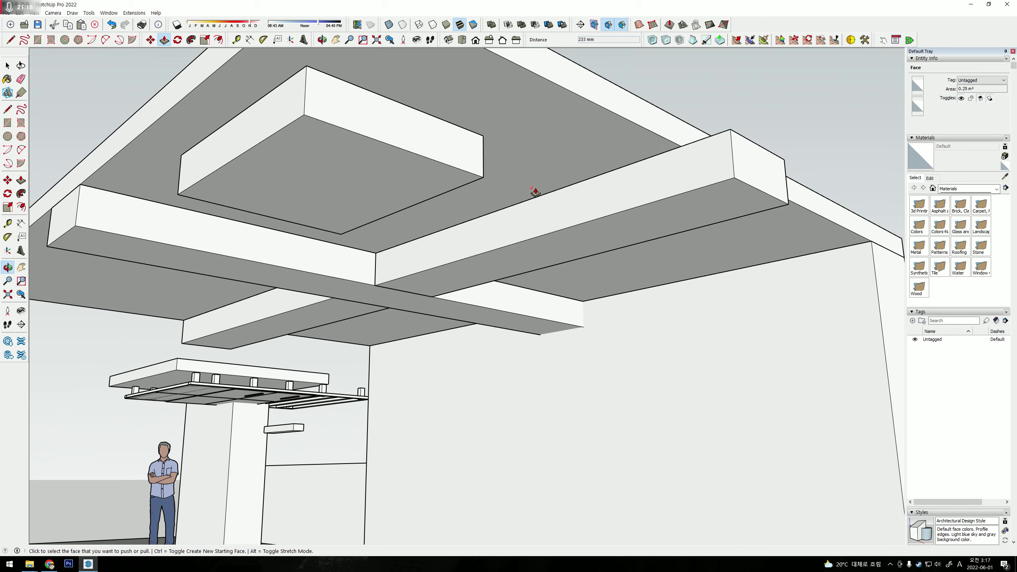
pyautogui.press('space')
pyautogui.click(346, 161)
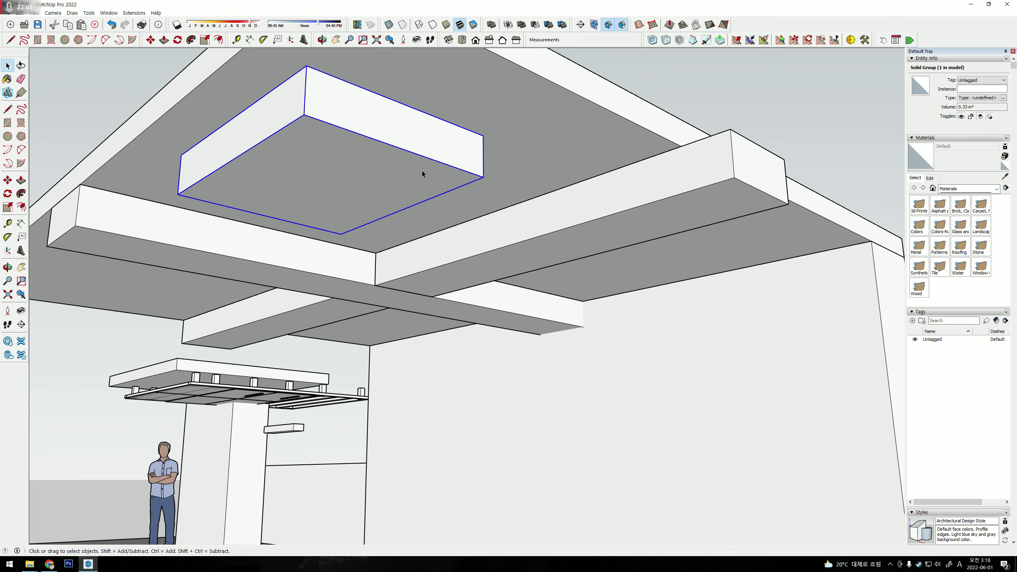
pyautogui.moveTo(406, 173)
pyautogui.mouseDown(button='middle')
pyautogui.moveTo(386, 191)
pyautogui.moveTo(467, 217)
pyautogui.moveTo(334, 200)
pyautogui.moveTo(379, 210)
pyautogui.moveTo(275, 100)
pyautogui.moveTo(666, 179)
pyautogui.moveTo(597, 195)
pyautogui.mouseUp(button='middle')
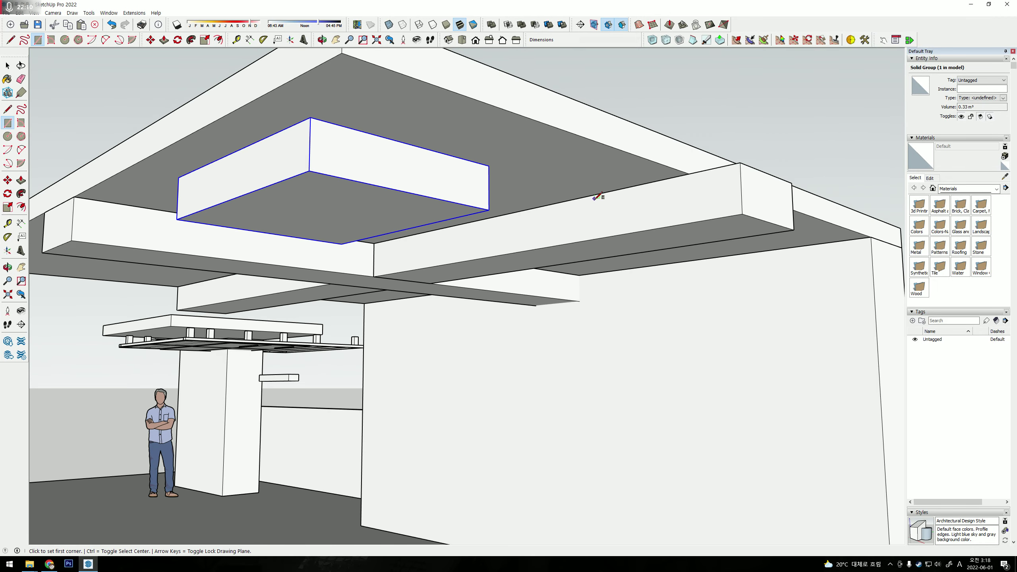
pyautogui.press('r')
pyautogui.click(581, 215)
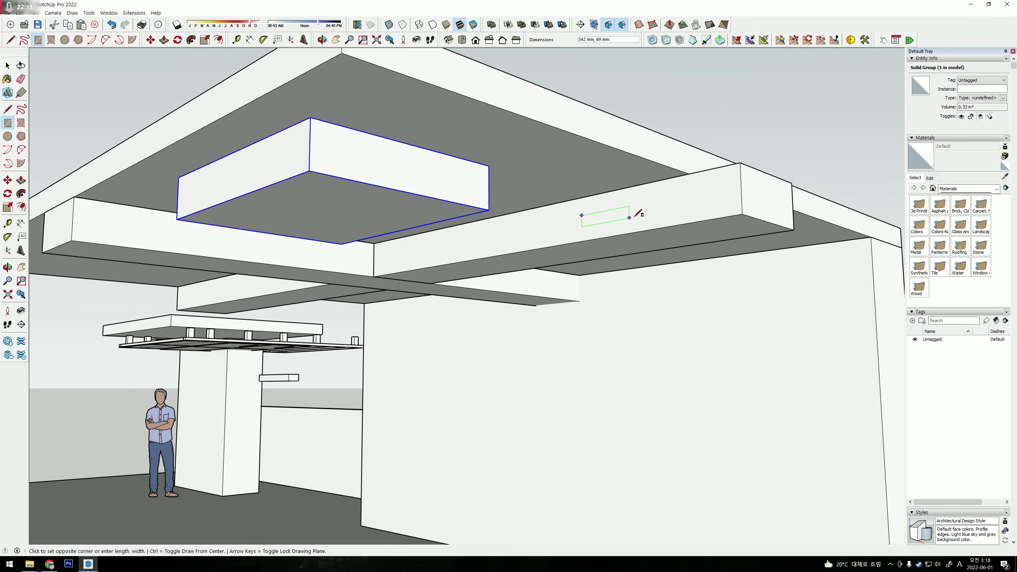
pyautogui.click(658, 208)
pyautogui.press('p')
pyautogui.click(645, 208)
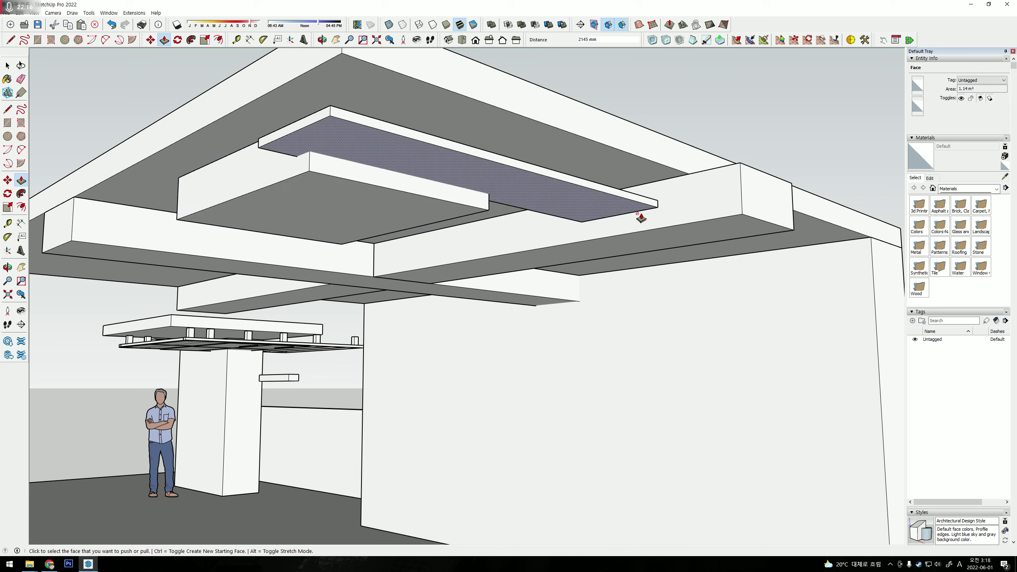
pyautogui.hotkey('ctrl', 'z')
pyautogui.press('space')
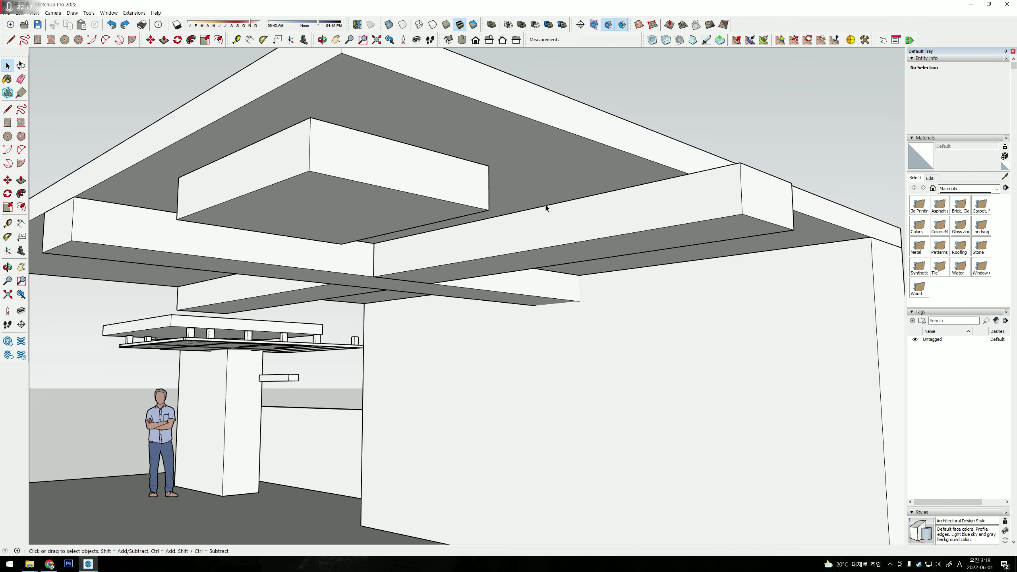
pyautogui.moveTo(286, 75); pyautogui.dragTo(372, 115, button='middle')
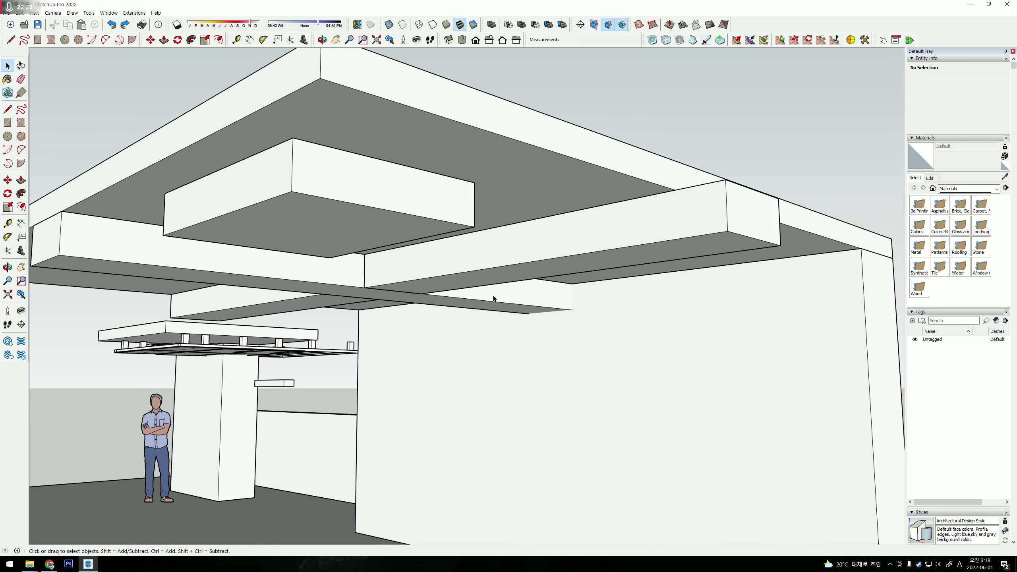
# Measure the 2939 mm height from the beam edge down to the floor.
pyautogui.scroll(5, 491, 261)
pyautogui.scroll(-4, 441, 249)
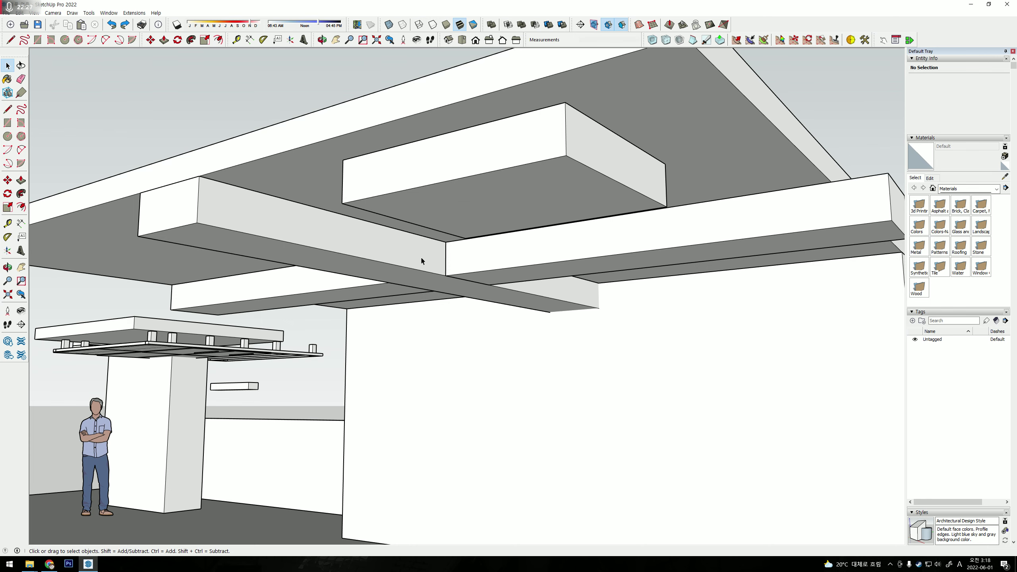
pyautogui.scroll(-2, 434, 238)
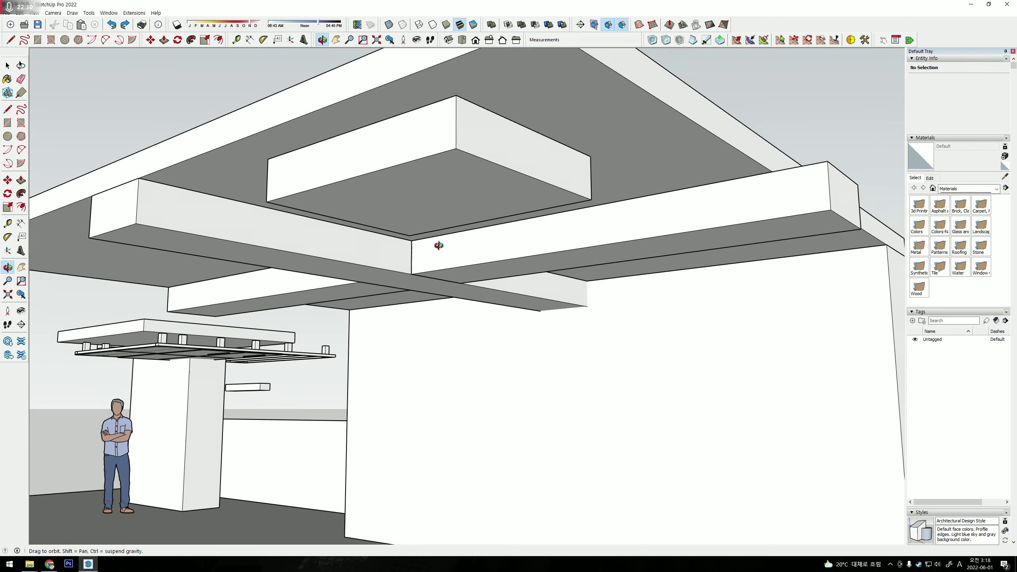
pyautogui.scroll(-2, 434, 238)
pyautogui.scroll(3, 379, 200)
pyautogui.scroll(1, 380, 201)
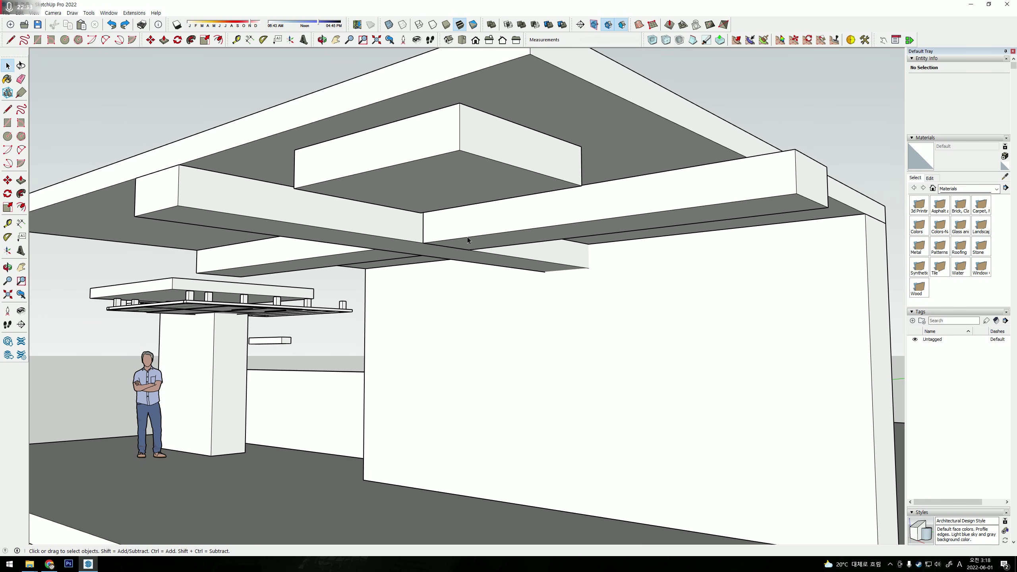
pyautogui.scroll(2, 467, 237)
pyautogui.press('t')
pyautogui.click(685, 164)
pyautogui.moveTo(701, 358)
pyautogui.mouseDown(button='middle')
pyautogui.moveTo(674, 302)
pyautogui.moveTo(633, 448)
pyautogui.mouseUp(button='middle')
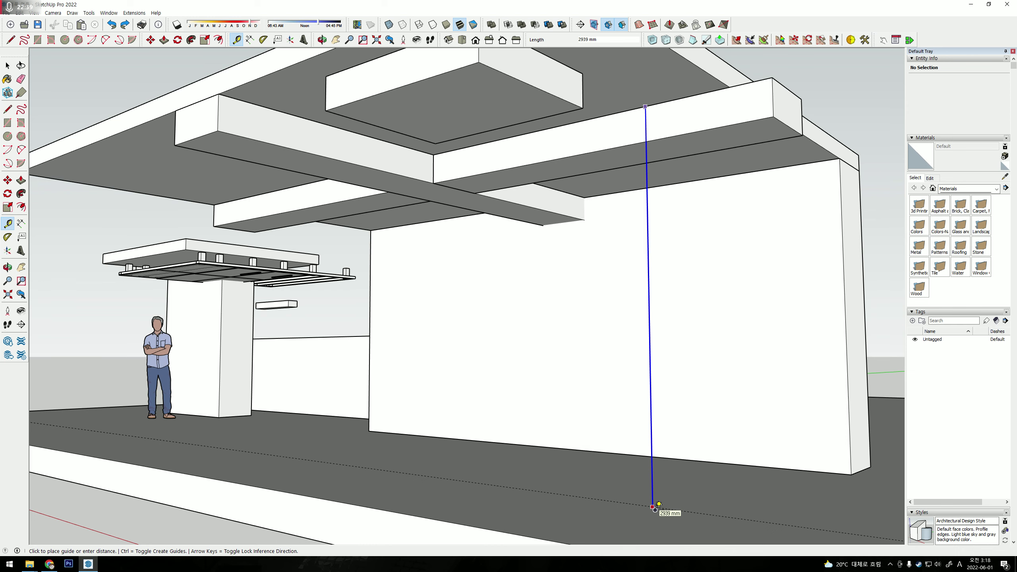
pyautogui.click(657, 506)
# Orbit around the pavilion to view the roof slab and ceiling.
pyautogui.moveTo(656, 268); pyautogui.dragTo(645, 288, button='middle')
pyautogui.press('space')
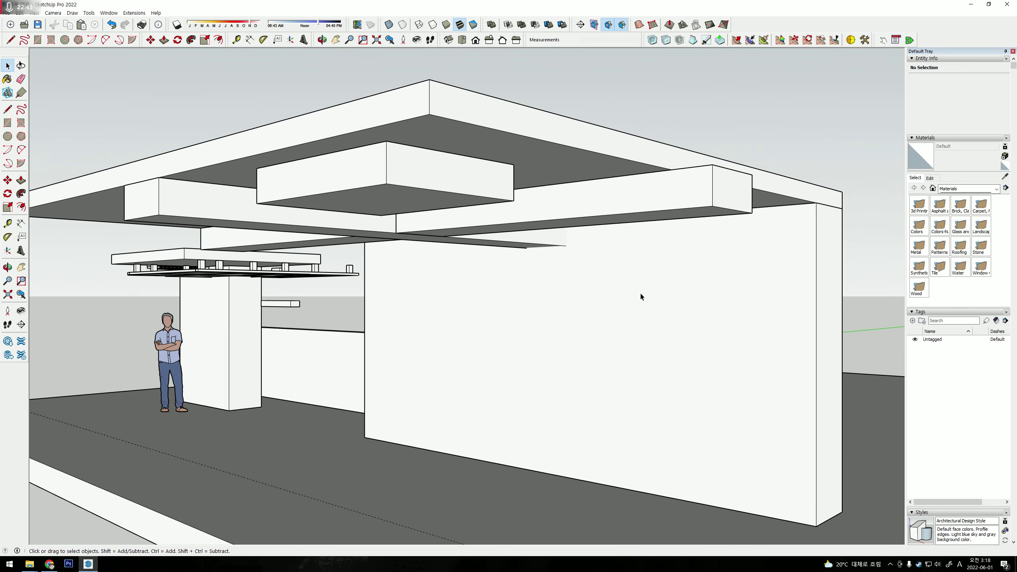
pyautogui.moveTo(640, 291)
pyautogui.mouseDown(button='middle')
pyautogui.moveTo(552, 282)
pyautogui.moveTo(604, 222)
pyautogui.mouseUp(button='middle')
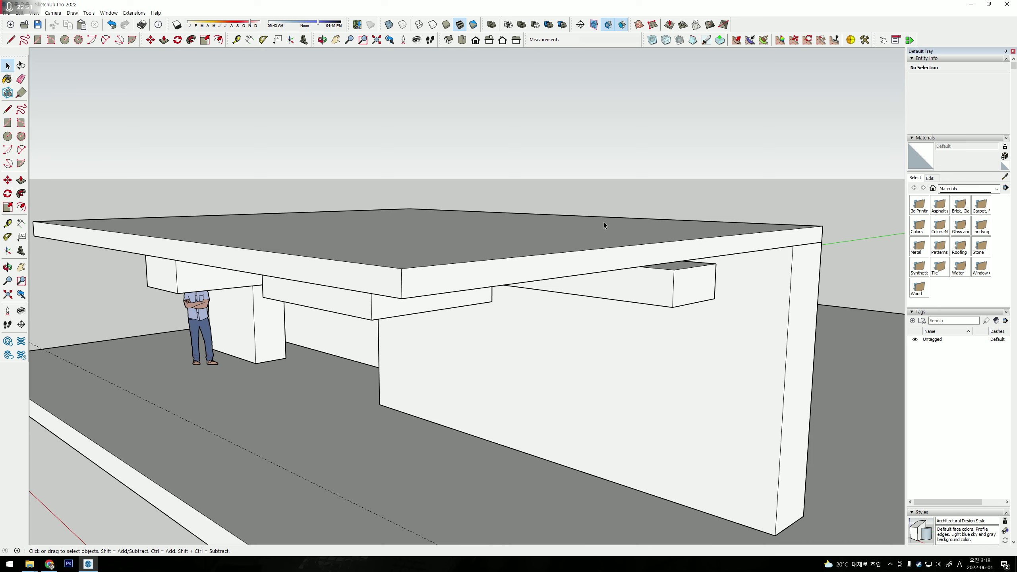
pyautogui.moveTo(604, 222)
pyautogui.mouseDown(button='middle')
pyautogui.moveTo(557, 299)
pyautogui.moveTo(581, 364)
pyautogui.mouseUp(button='middle')
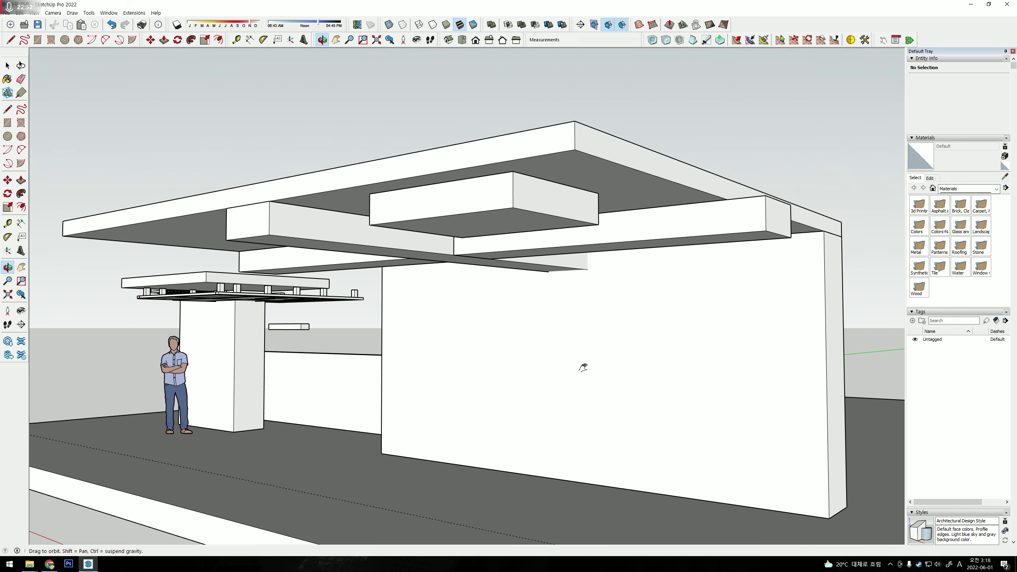
# Inspect the ceiling box group and orbit close under the beam's underside.
pyautogui.click(512, 223)
pyautogui.doubleClick(506, 215)
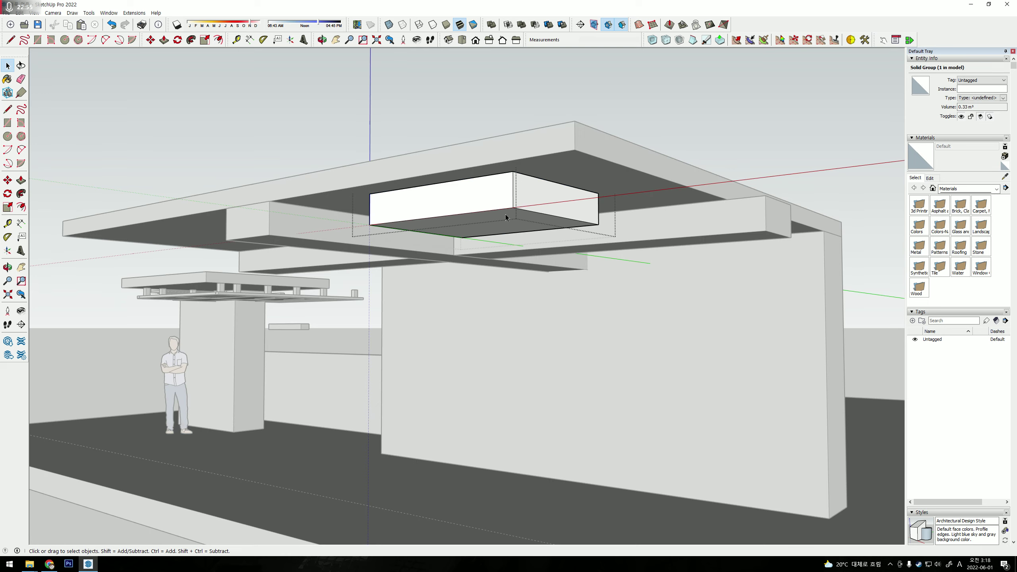
pyautogui.press('Escape')
pyautogui.moveTo(505, 215)
pyautogui.mouseDown(button='middle')
pyautogui.moveTo(466, 254)
pyautogui.moveTo(87, 60)
pyautogui.mouseUp(button='middle')
pyautogui.click(38, 39)
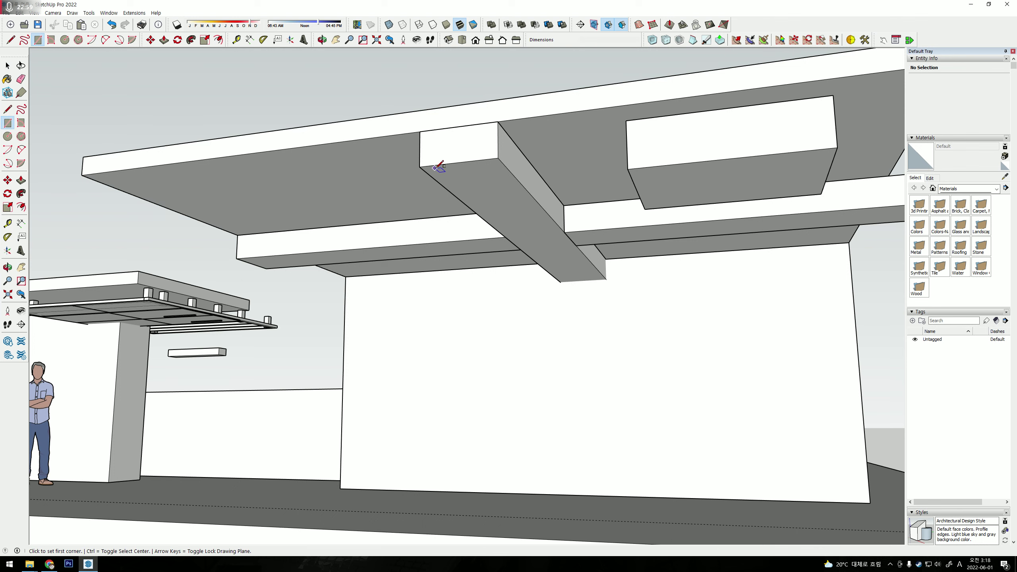
pyautogui.click(419, 166)
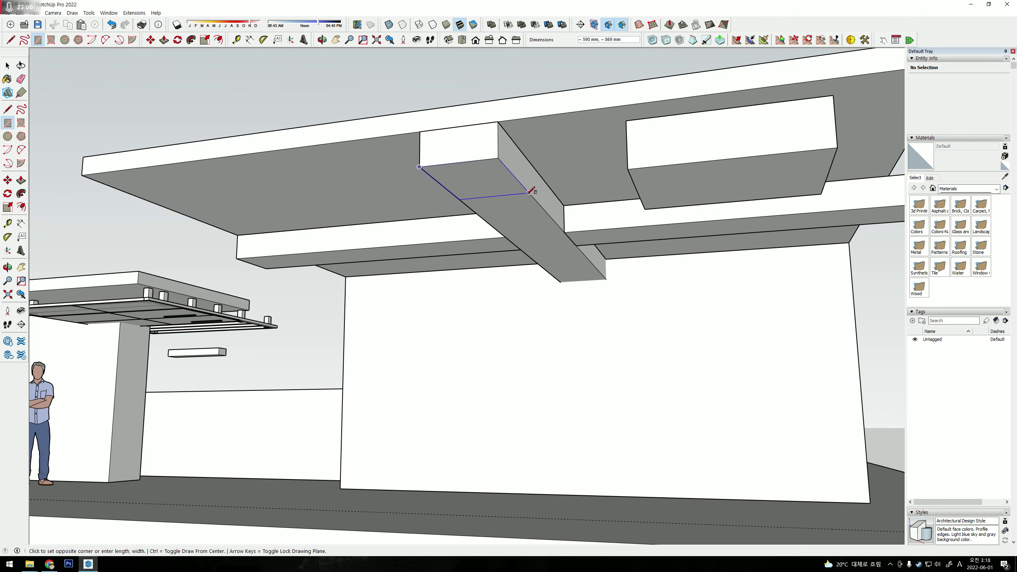
pyautogui.press('o')
pyautogui.scroll(1, 466, 170)
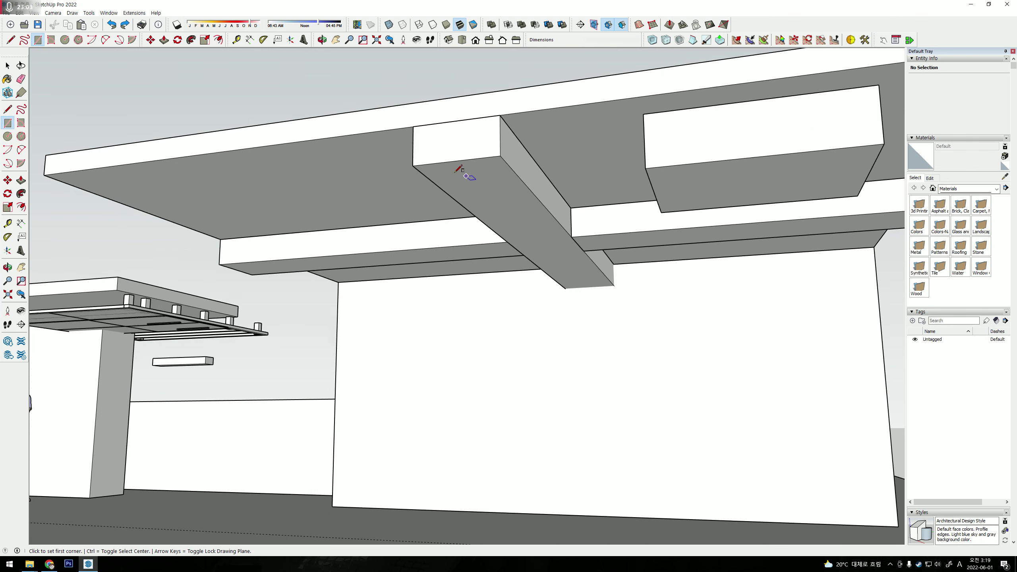
pyautogui.scroll(2, 476, 150)
pyautogui.moveTo(476, 150); pyautogui.dragTo(488, 95)
# Draw a rectangle on the beam underside and push it 5 mm into an inset face.
pyautogui.press('r')
pyautogui.click(487, 94)
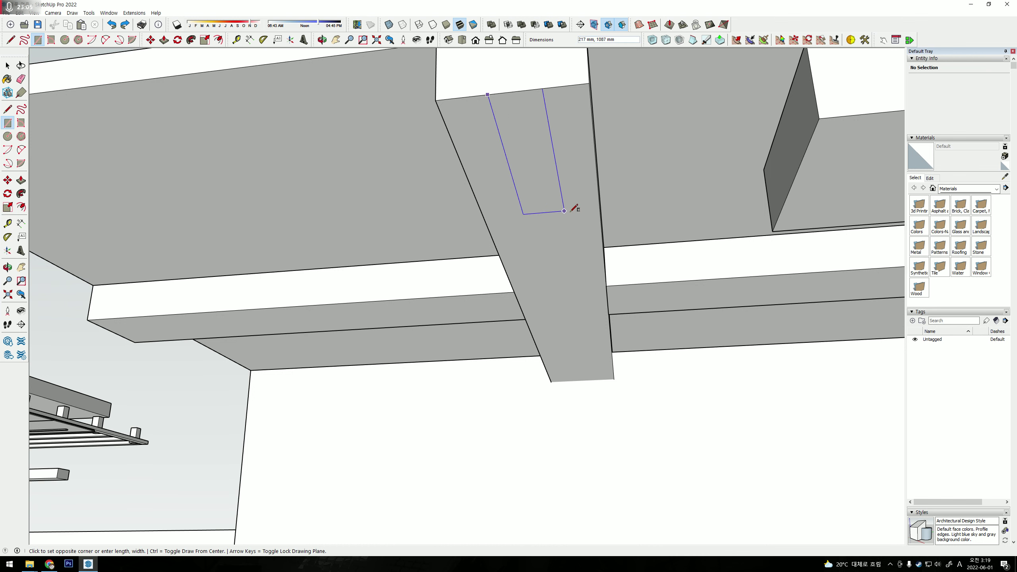
pyautogui.click(588, 201)
pyautogui.scroll(2, 557, 144)
pyautogui.scroll(1, 545, 128)
pyautogui.press('p')
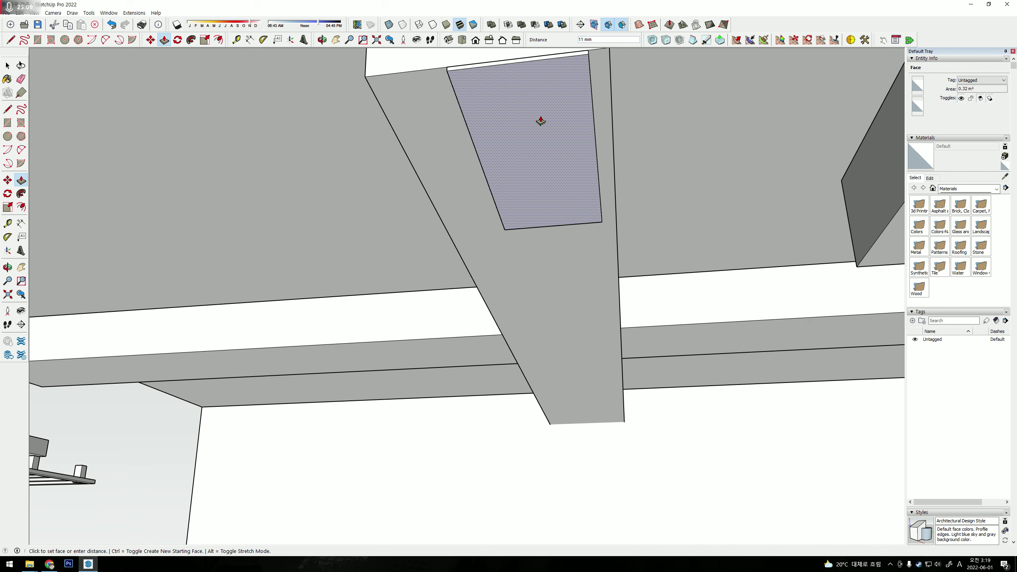
pyautogui.write('5')
pyautogui.press('Return')
# Zoom in close on the new inset face.
pyautogui.moveTo(540, 119); pyautogui.dragTo(469, 269, button='middle')
pyautogui.scroll(2, 490, 217)
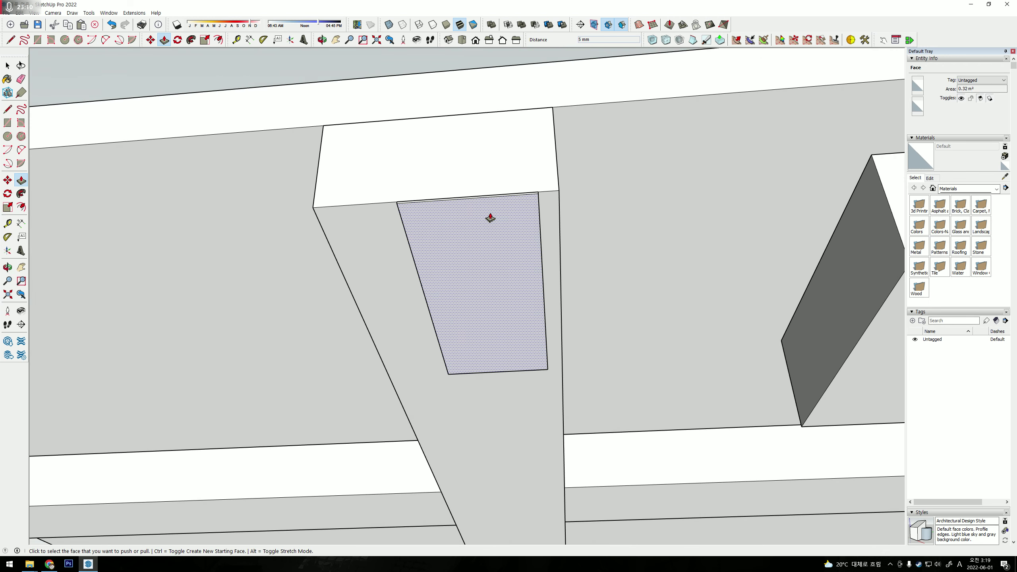
pyautogui.scroll(2, 490, 218)
pyautogui.scroll(2, 488, 211)
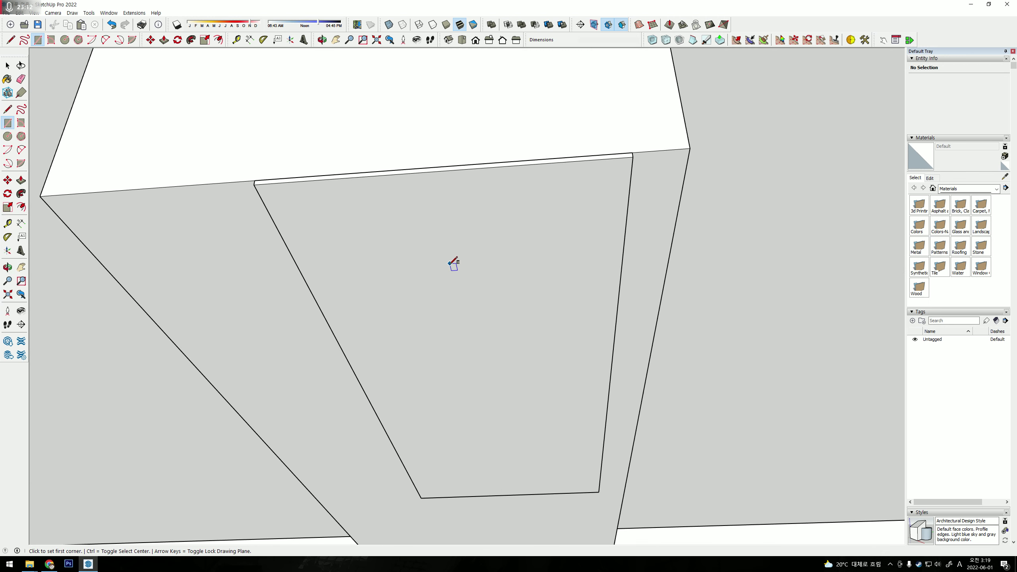
# Draw two short freehand squiggles near the inset face's upper-left, then orbit to check them.
pyautogui.press('f')
pyautogui.moveTo(335, 130)
pyautogui.mouseDown()
pyautogui.moveTo(347, 168)
pyautogui.moveTo(353, 156)
pyautogui.moveTo(360, 168)
pyautogui.moveTo(342, 190)
pyautogui.mouseUp()
pyautogui.moveTo(365, 201)
pyautogui.mouseDown()
pyautogui.moveTo(356, 209)
pyautogui.moveTo(393, 246)
pyautogui.mouseUp()
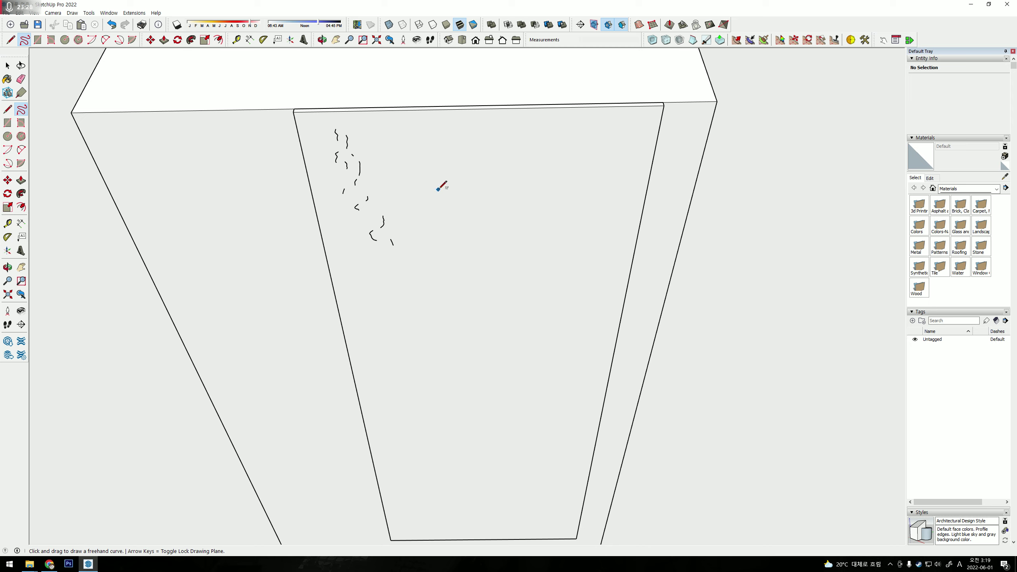
pyautogui.moveTo(440, 189)
pyautogui.mouseDown(button='middle')
pyautogui.moveTo(411, 229)
pyautogui.moveTo(400, 282)
pyautogui.mouseUp(button='middle')
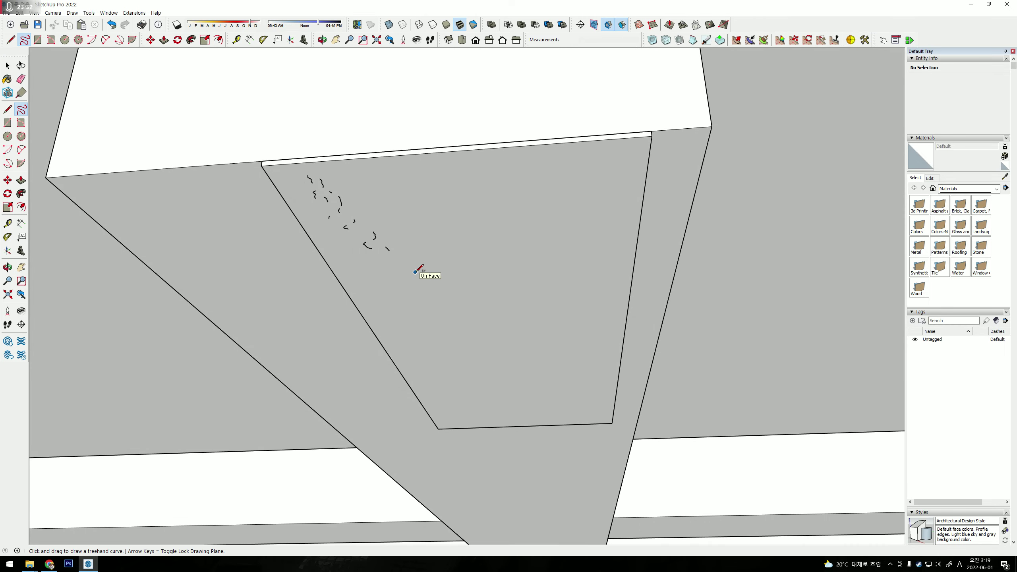
pyautogui.moveTo(429, 234)
pyautogui.mouseDown(button='middle')
pyautogui.moveTo(502, 225)
pyautogui.moveTo(530, 235)
pyautogui.mouseUp(button='middle')
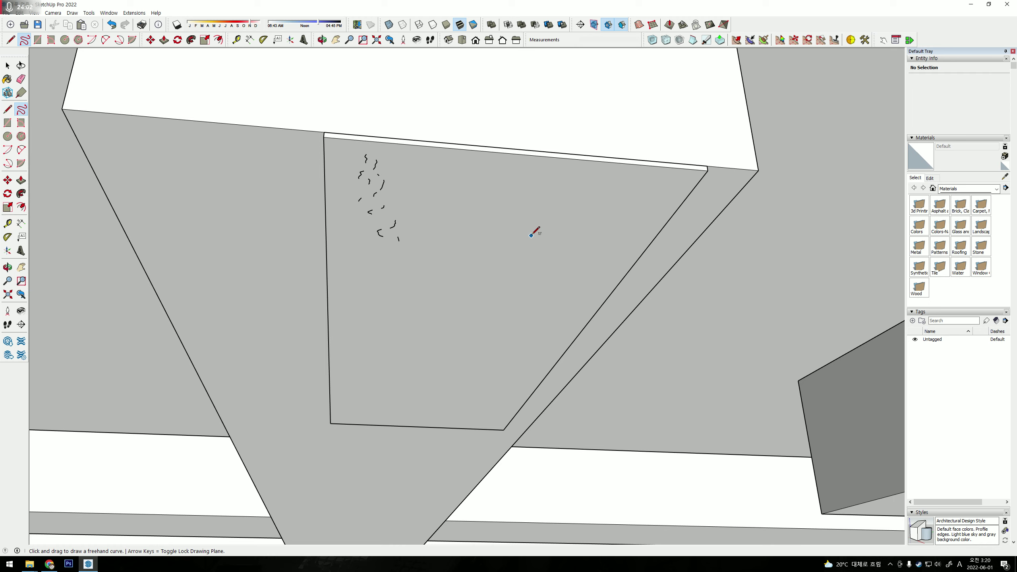
pyautogui.scroll(-5, 407, 330)
pyautogui.scroll(-3, 429, 308)
# Orbit up to the squiggled face and box-select all the squiggles.
pyautogui.moveTo(430, 307); pyautogui.dragTo(518, 245, button='middle')
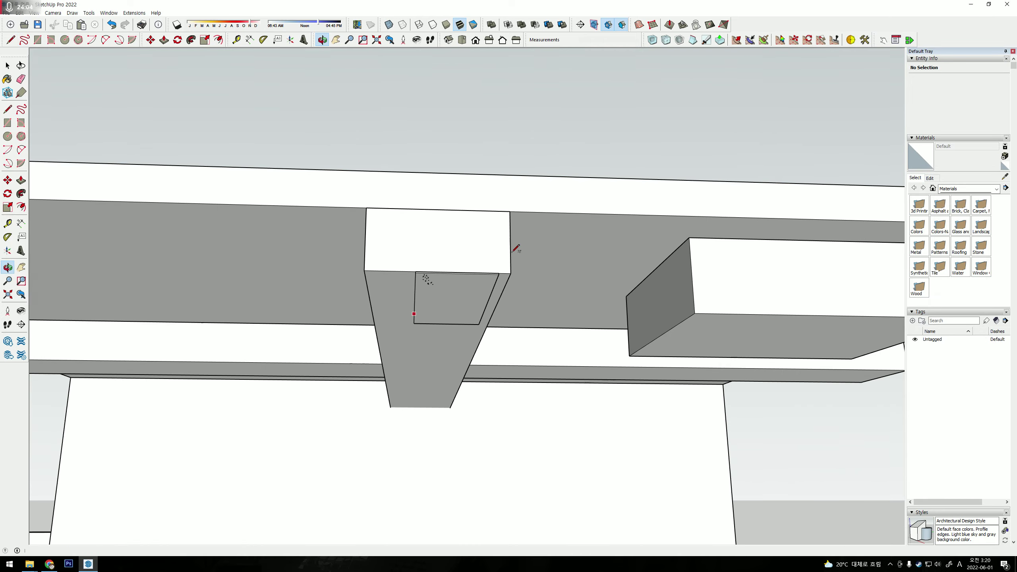
pyautogui.scroll(3, 454, 297)
pyautogui.moveTo(454, 298); pyautogui.dragTo(545, 282, button='middle')
pyautogui.press('space')
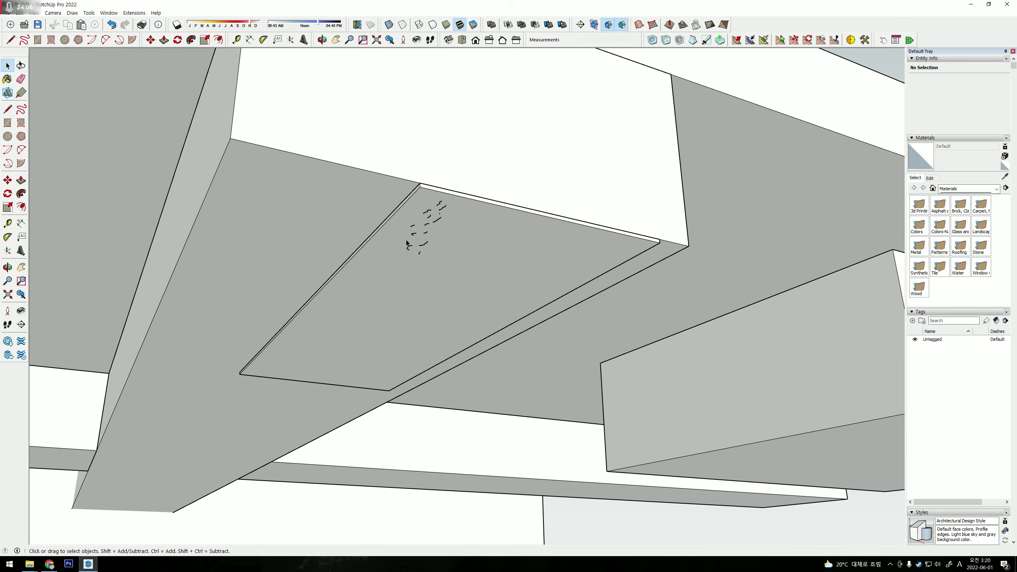
pyautogui.moveTo(442, 301); pyautogui.dragTo(340, 199, button='middle')
pyautogui.scroll(3, 349, 214)
pyautogui.scroll(-2, 400, 209)
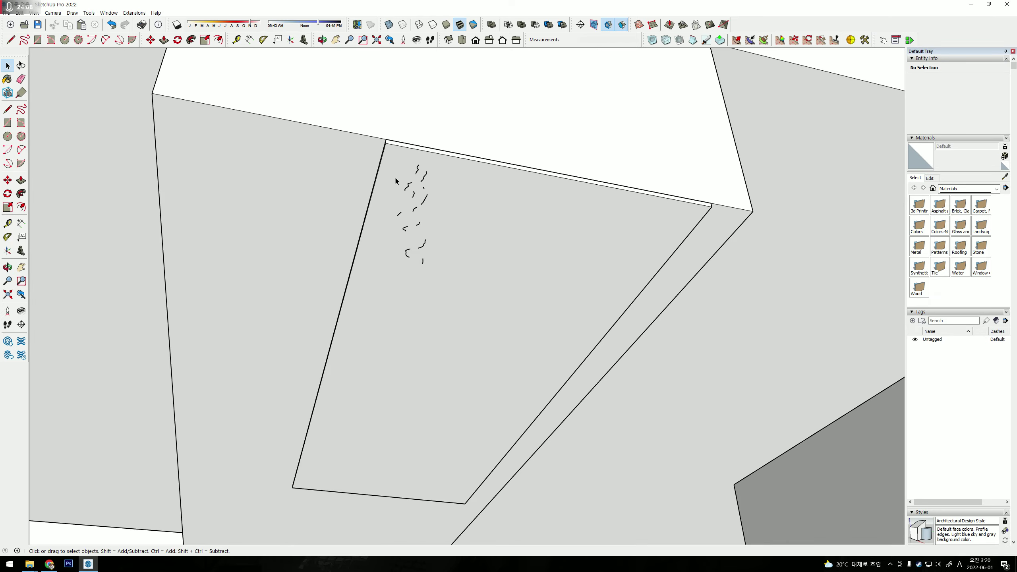
pyautogui.moveTo(396, 178); pyautogui.dragTo(353, 169, button='middle')
pyautogui.scroll(2, 334, 164)
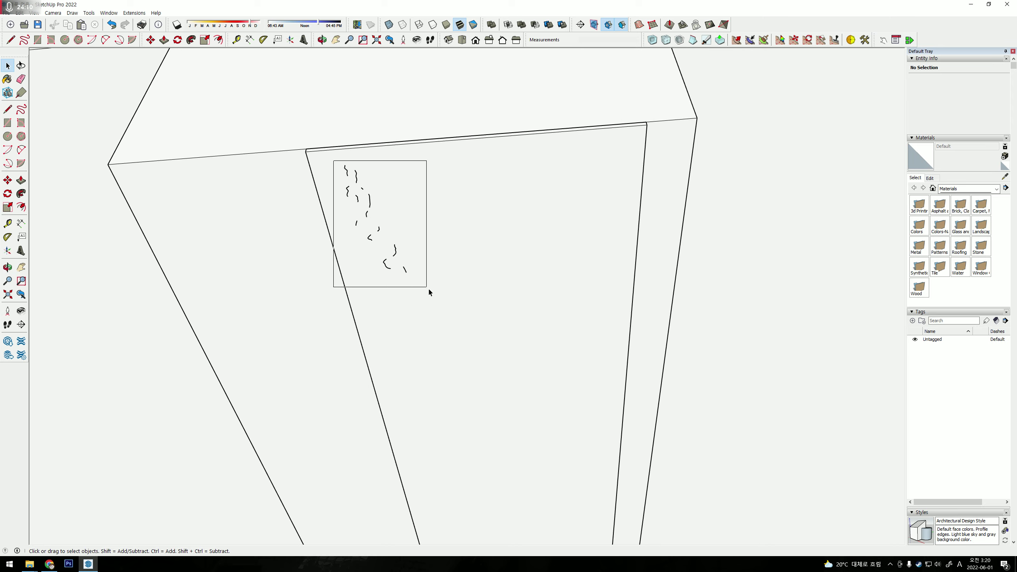
pyautogui.moveTo(334, 164); pyautogui.dragTo(428, 287)
# Copy the squiggles twice below the originals using Move with Ctrl.
pyautogui.press('m')
pyautogui.click(395, 216)
pyautogui.press('ctrl')
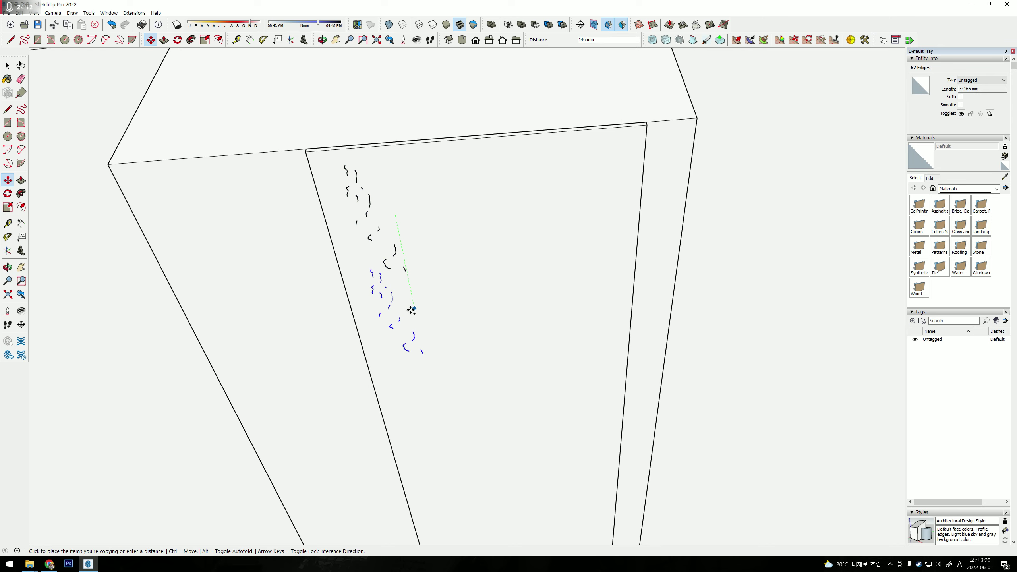
pyautogui.click(396, 306)
pyautogui.press('ctrl')
pyautogui.click(433, 308)
pyautogui.press('space')
pyautogui.click(386, 261)
# Box-select all squiggles including copies and copy them to the right.
pyautogui.moveTo(348, 228); pyautogui.dragTo(462, 373)
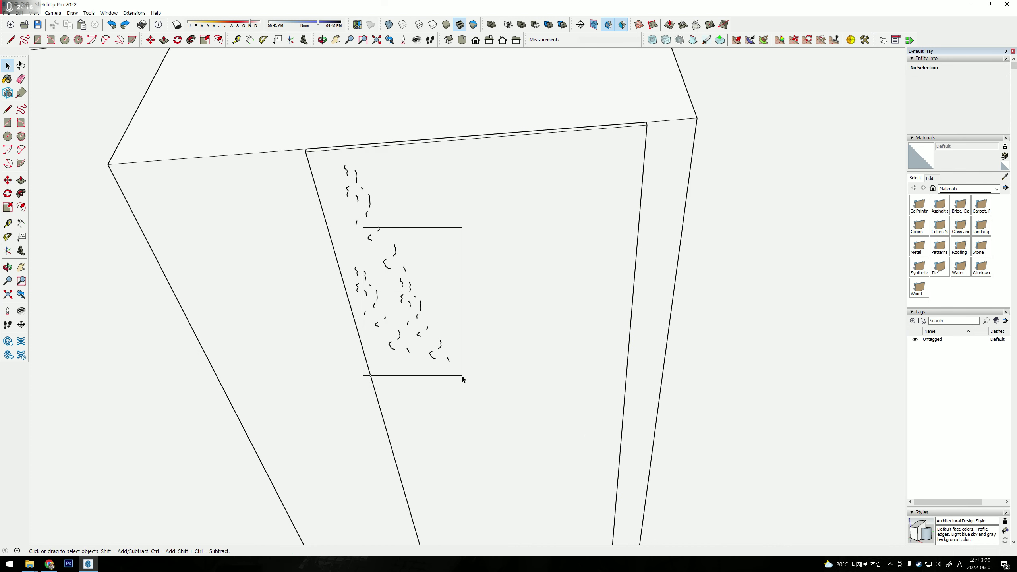
pyautogui.press('m')
pyautogui.click(420, 383)
pyautogui.press('ctrl')
pyautogui.click(467, 336)
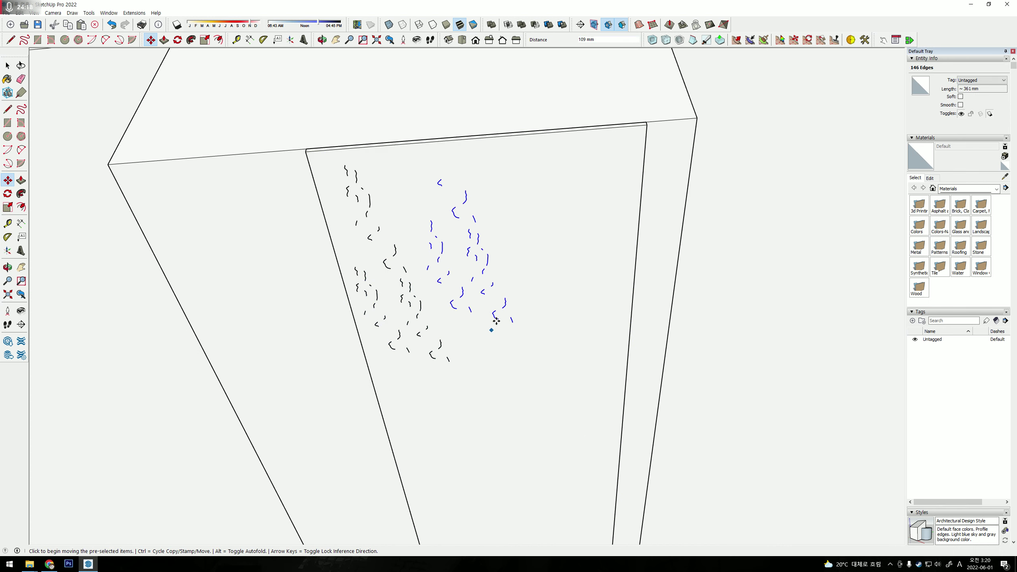
pyautogui.press('space')
# Orbit up to the beam and select the speckled inset face.
pyautogui.scroll(-3, 459, 411)
pyautogui.scroll(-3, 505, 358)
pyautogui.moveTo(510, 344); pyautogui.dragTo(624, 334, button='middle')
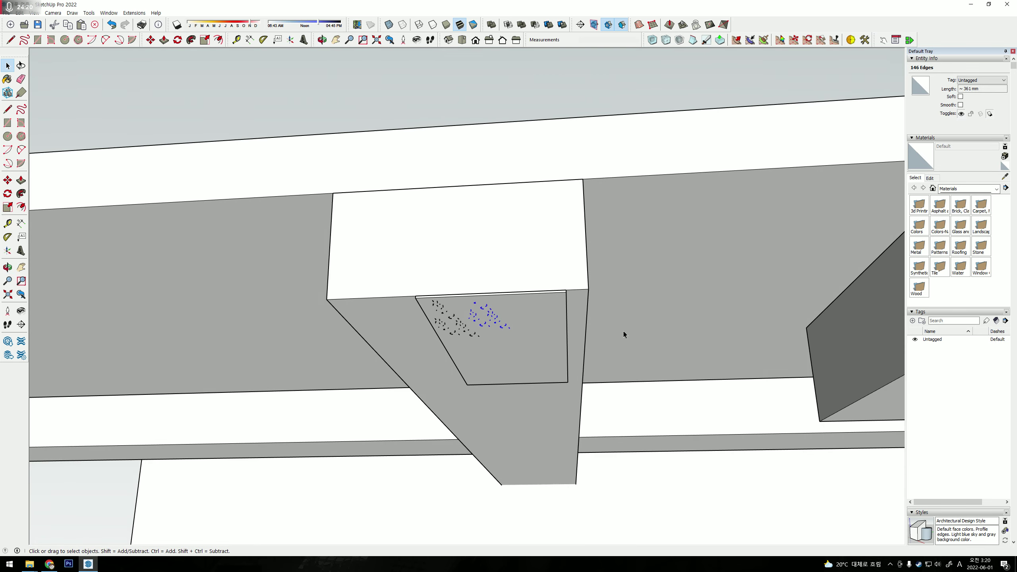
pyautogui.click(576, 99)
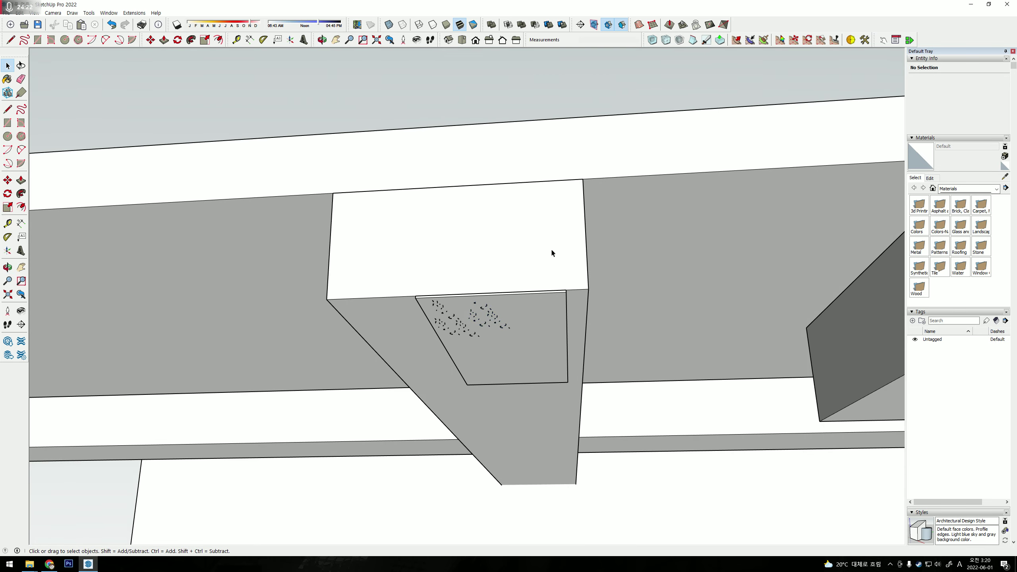
pyautogui.click(533, 337)
# Turn the speckled face and its edges into a group.
pyautogui.moveTo(557, 371)
pyautogui.mouseDown(button='middle')
pyautogui.moveTo(606, 398)
pyautogui.moveTo(501, 409)
pyautogui.mouseUp(button='middle')
pyautogui.moveTo(234, 318); pyautogui.dragTo(319, 302, button='middle')
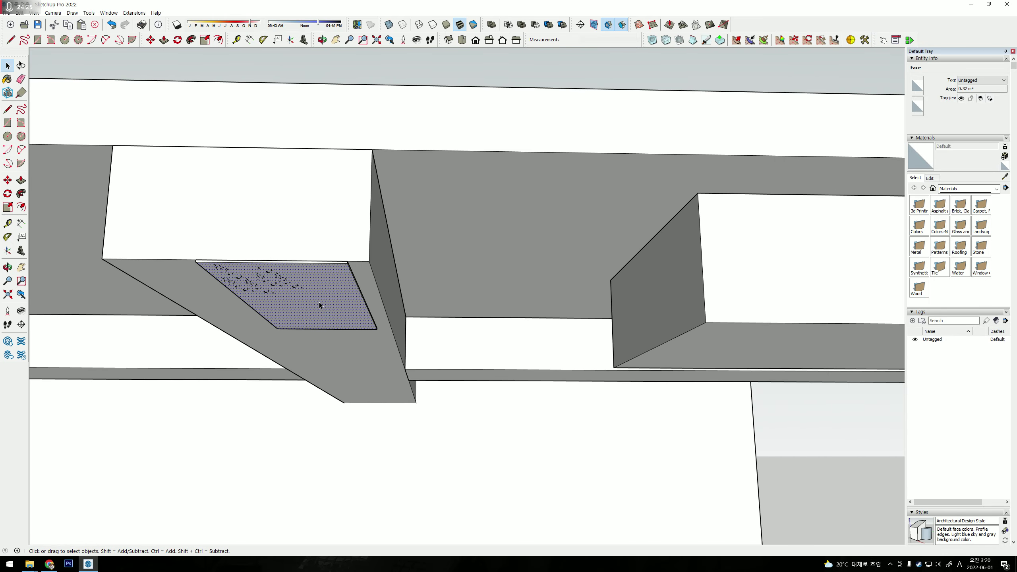
pyautogui.doubleClick(293, 310)
pyautogui.rightClick(299, 300)
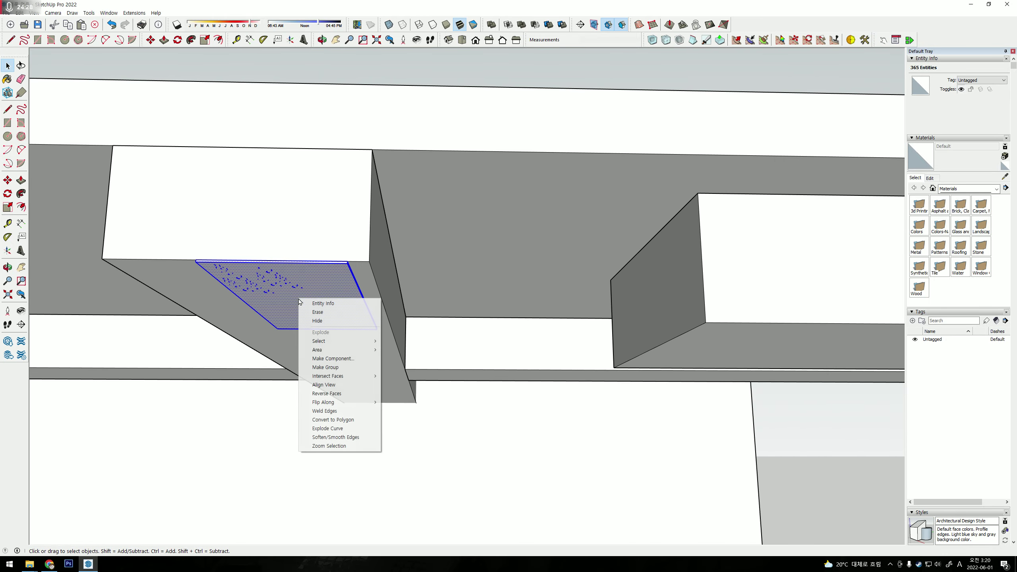
pyautogui.click(325, 367)
# Copy the group to the right and array it 50 times with *50.
pyautogui.press('m')
pyautogui.click(196, 260)
pyautogui.press('ctrl')
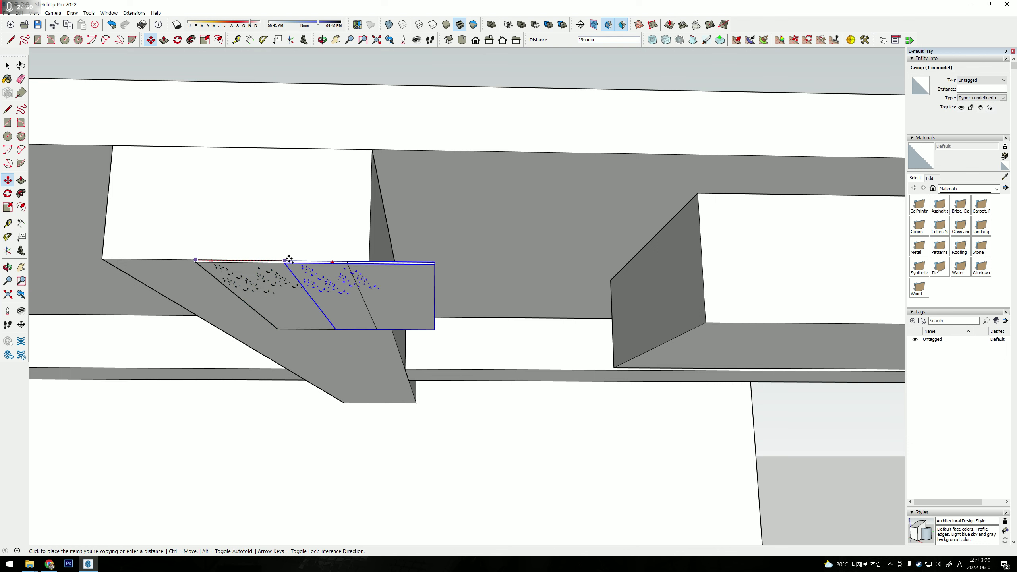
pyautogui.click(347, 263)
pyautogui.write('*50')
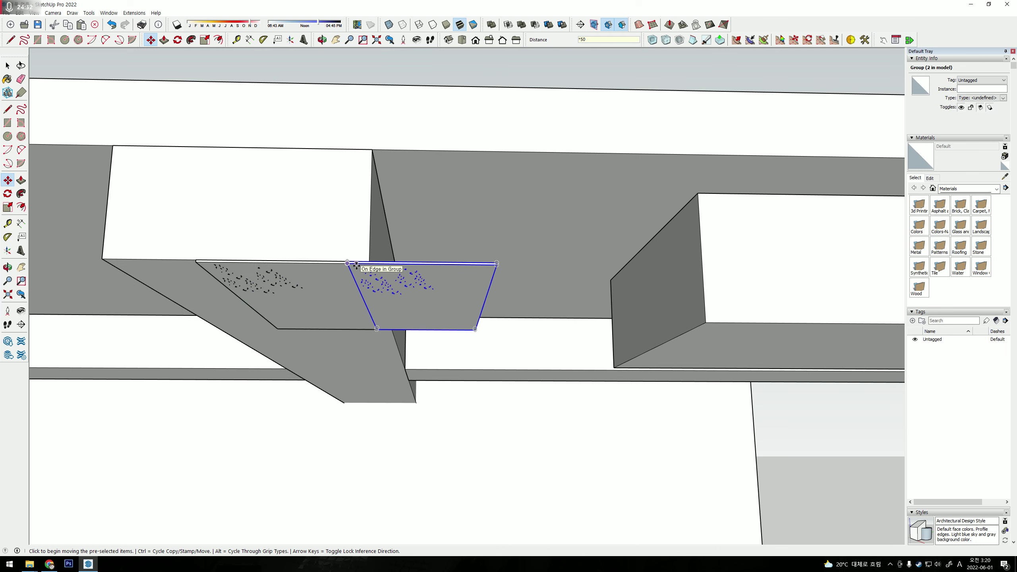
pyautogui.press('Return')
pyautogui.press('space')
# Review the row of panels along the beam, then undo the array.
pyautogui.moveTo(857, 356)
pyautogui.mouseDown(button='middle')
pyautogui.moveTo(516, 396)
pyautogui.moveTo(456, 303)
pyautogui.moveTo(313, 331)
pyautogui.moveTo(356, 375)
pyautogui.moveTo(257, 284)
pyautogui.mouseUp(button='middle')
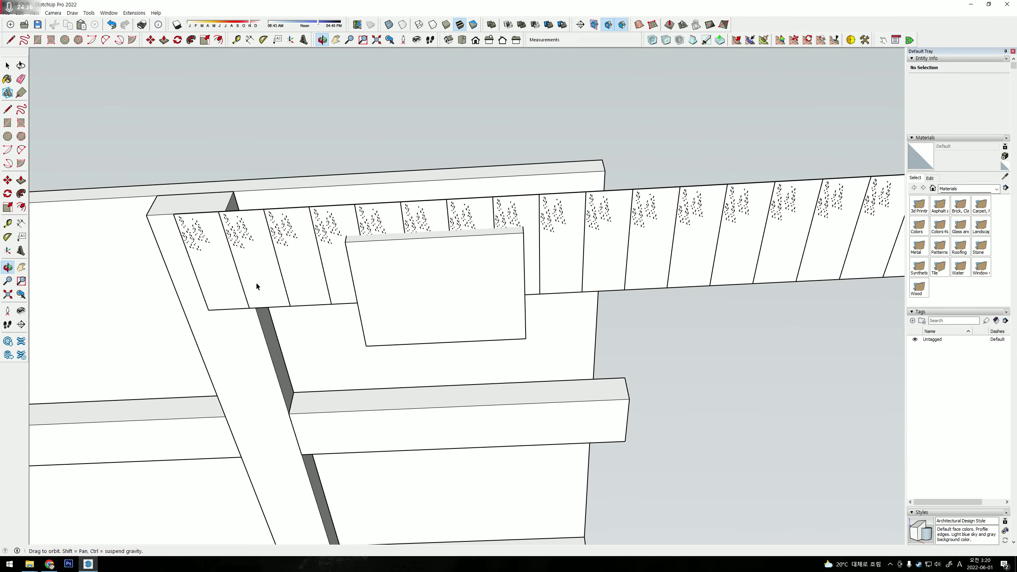
pyautogui.click(236, 280)
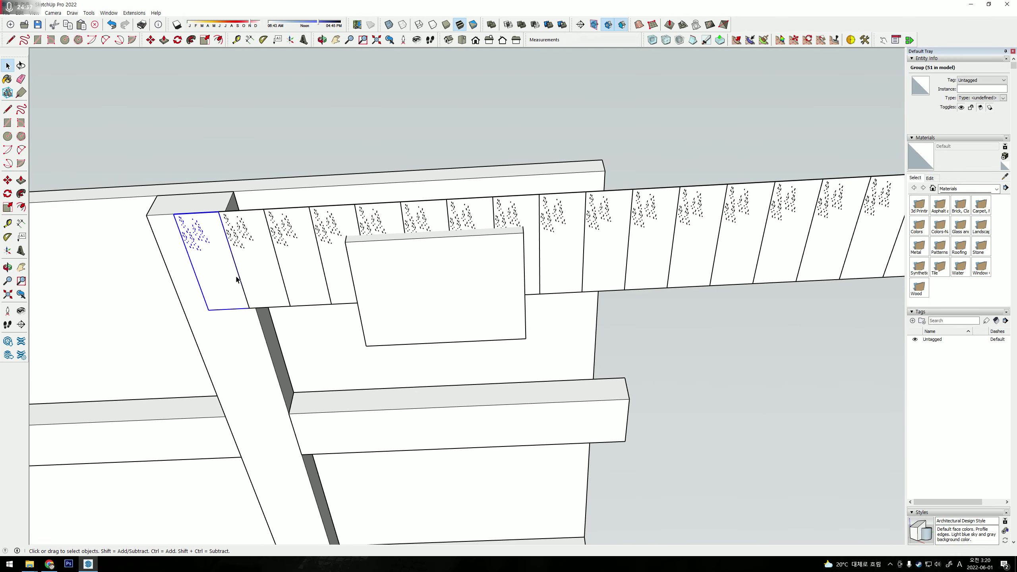
pyautogui.click(295, 269)
pyautogui.hotkey('ctrl', 'z')
# Copy the original speckled panel once, placing it above the original.
pyautogui.click(220, 269)
pyautogui.scroll(3, 201, 267)
pyautogui.press('m')
pyautogui.press('ctrl')
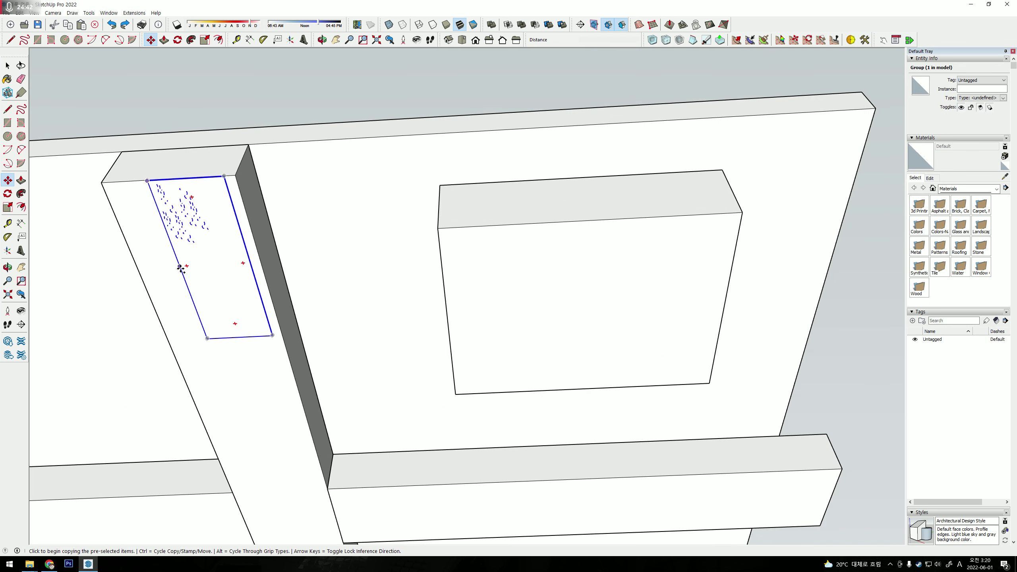
pyautogui.click(180, 268)
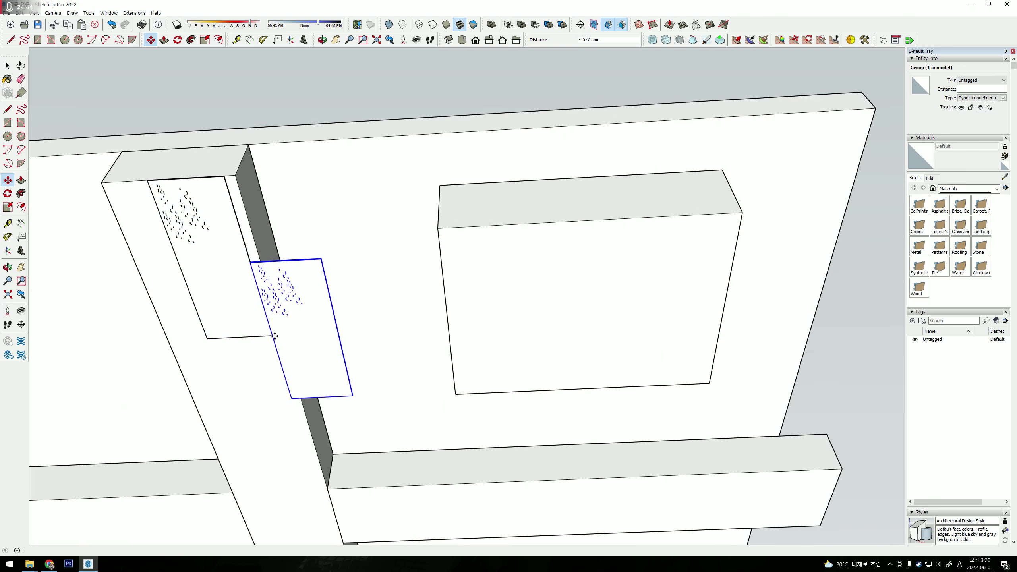
pyautogui.click(224, 178)
pyautogui.press('space')
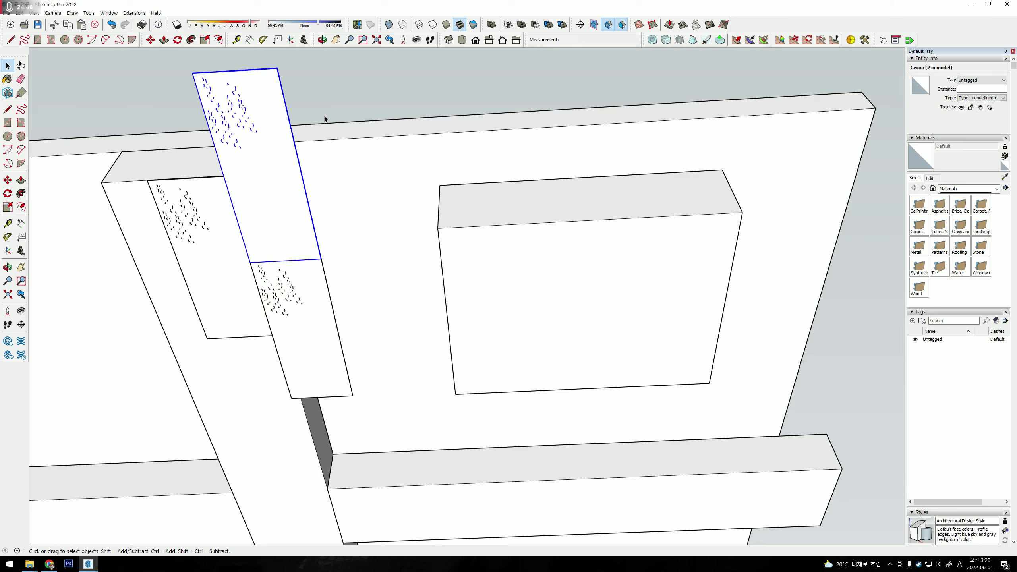
pyautogui.click(324, 119)
pyautogui.moveTo(324, 118); pyautogui.dragTo(236, 264, button='middle')
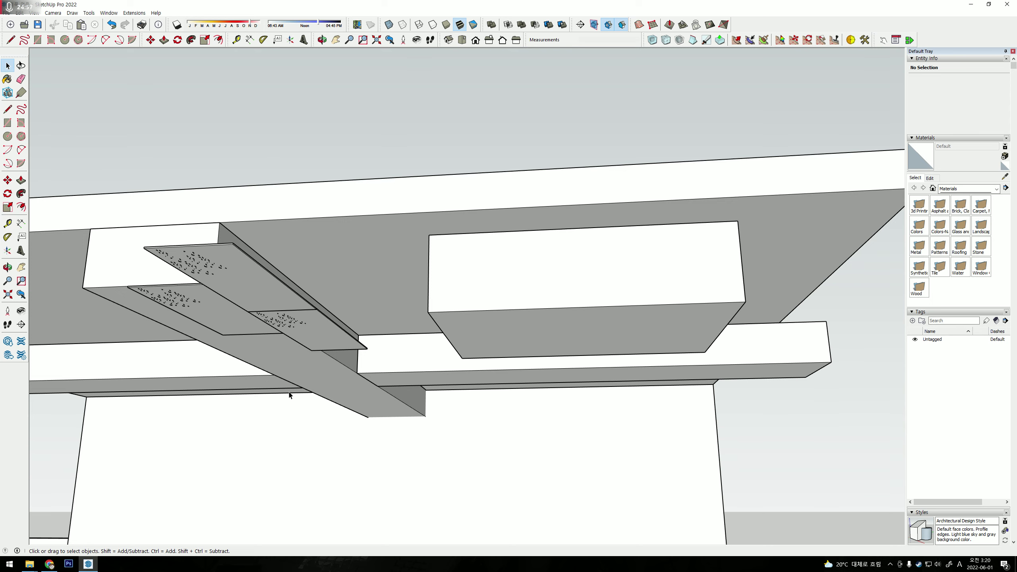
# Delete the box hanging from the ceiling, then undo to restore it.
pyautogui.scroll(-5, 290, 395)
pyautogui.moveTo(310, 387); pyautogui.dragTo(424, 264, button='middle')
pyautogui.scroll(5, 374, 202)
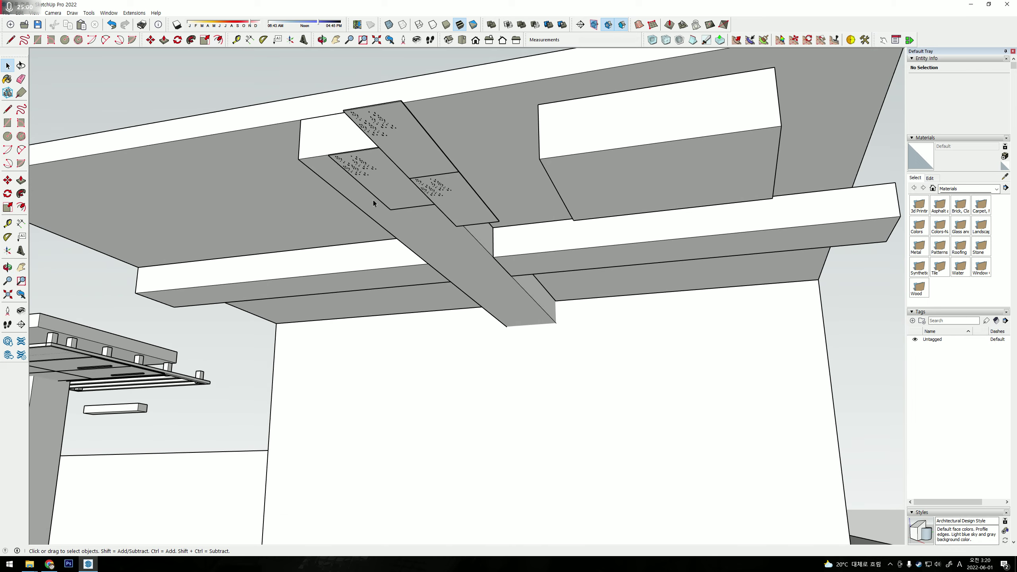
pyautogui.scroll(1, 401, 160)
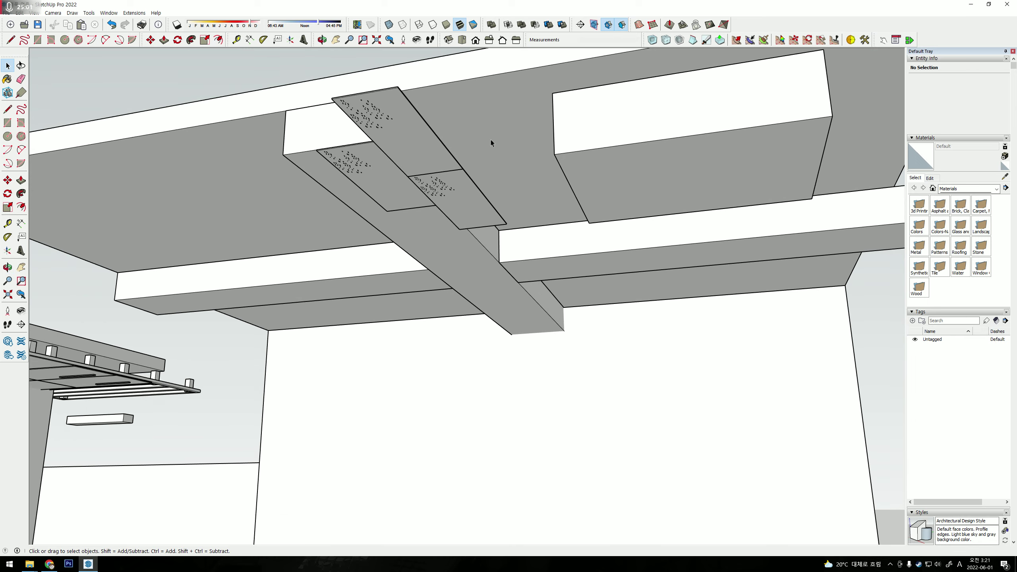
pyautogui.moveTo(563, 232)
pyautogui.mouseDown(button='middle')
pyautogui.moveTo(790, 152)
pyautogui.moveTo(469, 245)
pyautogui.mouseUp(button='middle')
pyautogui.click(469, 244)
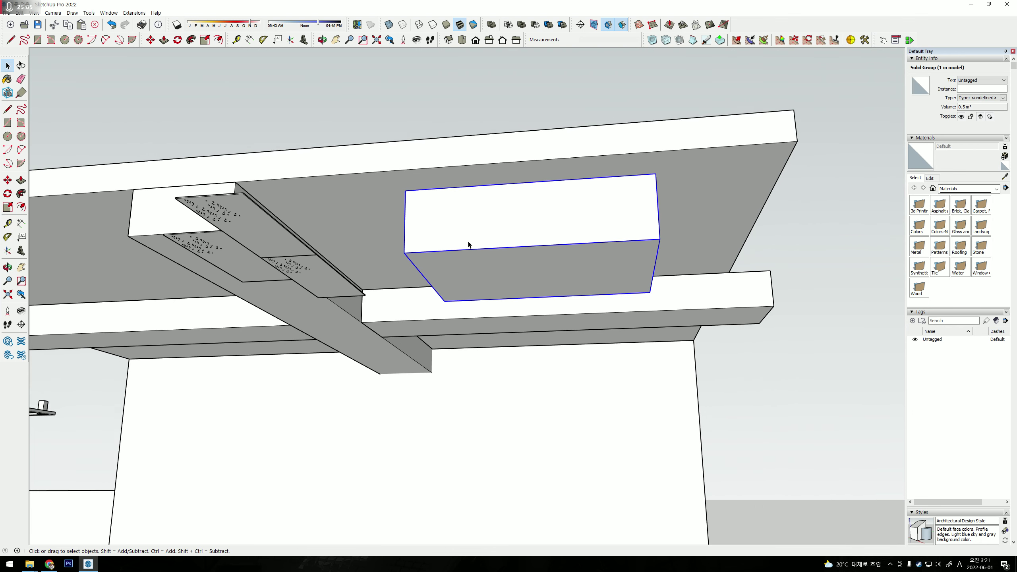
pyautogui.press('Delete')
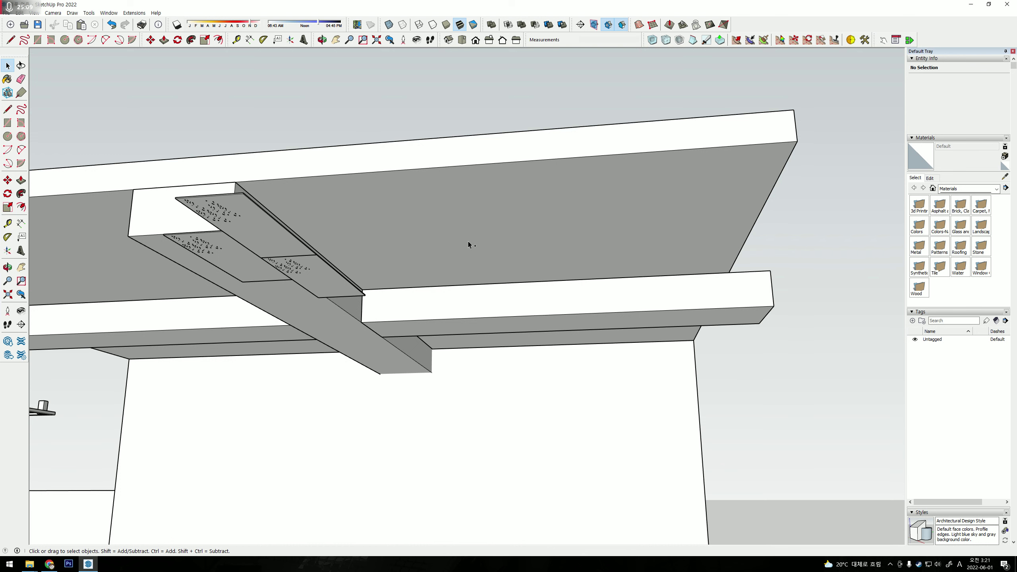
pyautogui.hotkey('ctrl', 'z')
# Select the three speckled panels on the beam and delete them.
pyautogui.moveTo(340, 247)
pyautogui.mouseDown(button='middle')
pyautogui.moveTo(464, 259)
pyautogui.moveTo(410, 224)
pyautogui.mouseUp(button='middle')
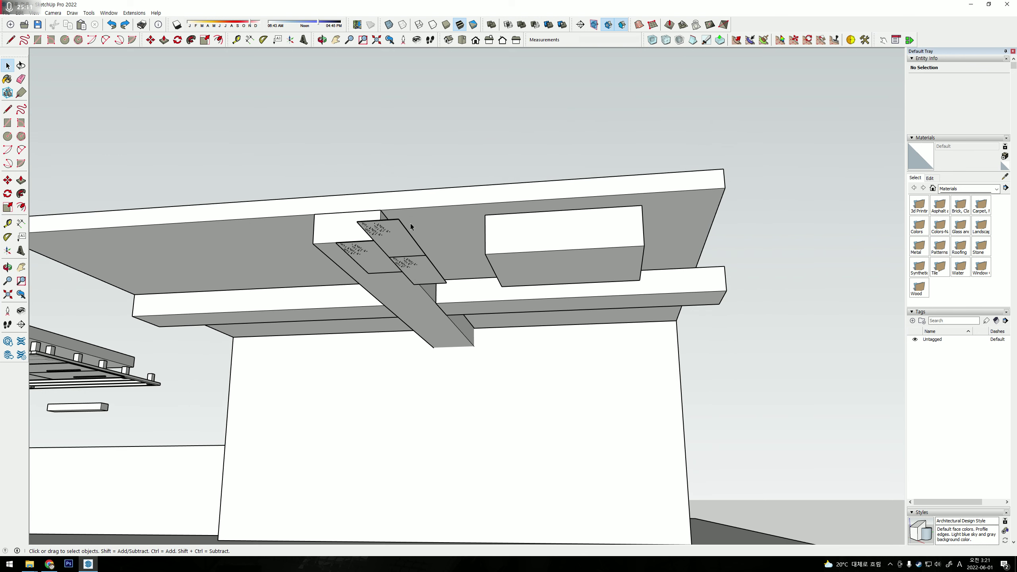
pyautogui.click(405, 258)
pyautogui.keyDown('shift'); pyautogui.click(380, 257); pyautogui.keyUp('shift')
pyautogui.keyDown('shift'); pyautogui.click(380, 256); pyautogui.keyUp('shift')
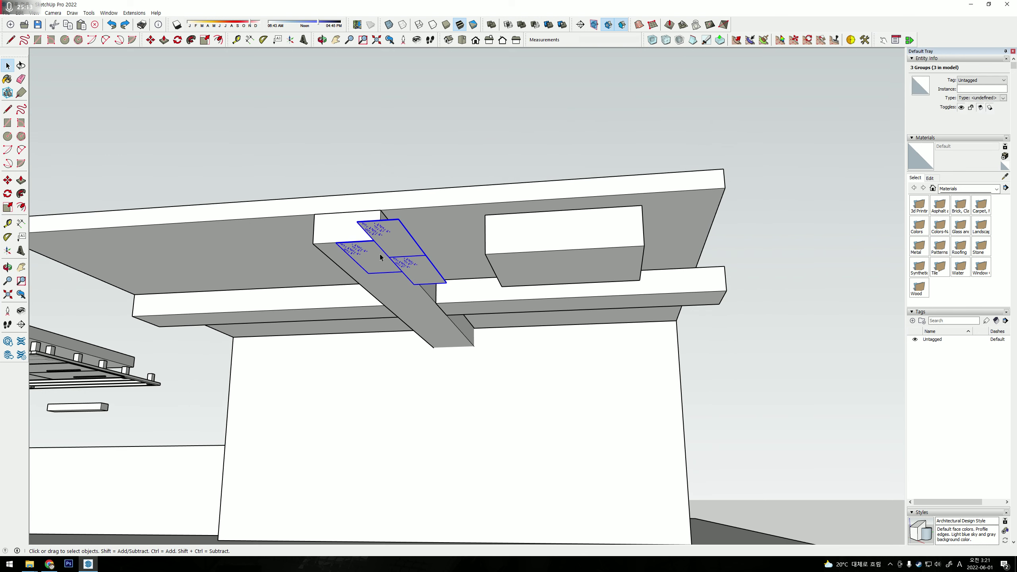
pyautogui.press('Delete')
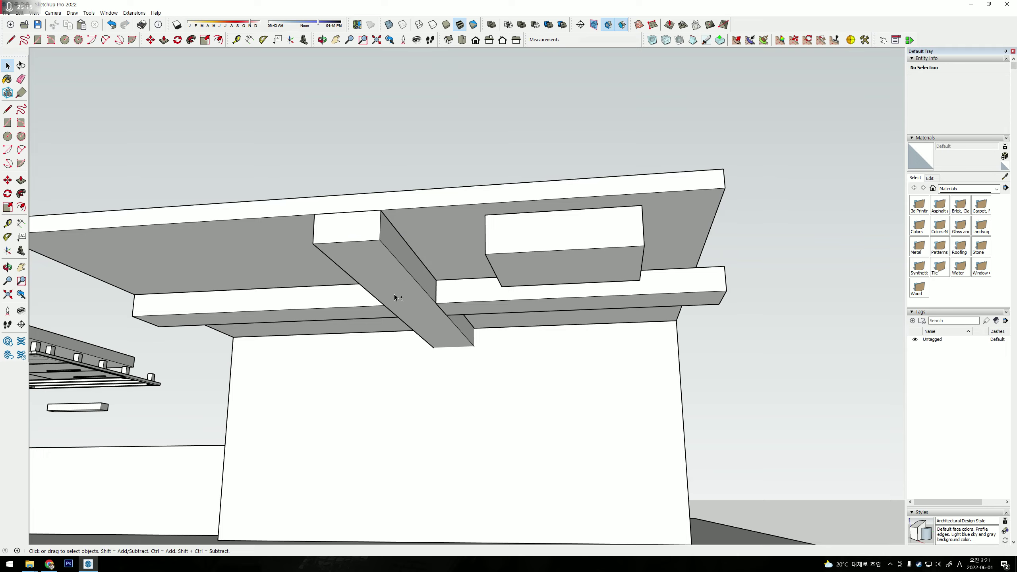
pyautogui.moveTo(395, 296)
pyautogui.mouseDown(button='middle')
pyautogui.moveTo(448, 246)
pyautogui.moveTo(418, 297)
pyautogui.moveTo(454, 311)
pyautogui.moveTo(440, 333)
pyautogui.moveTo(504, 291)
pyautogui.moveTo(390, 284)
pyautogui.moveTo(282, 205)
pyautogui.moveTo(404, 356)
pyautogui.moveTo(191, 303)
pyautogui.mouseUp(button='middle')
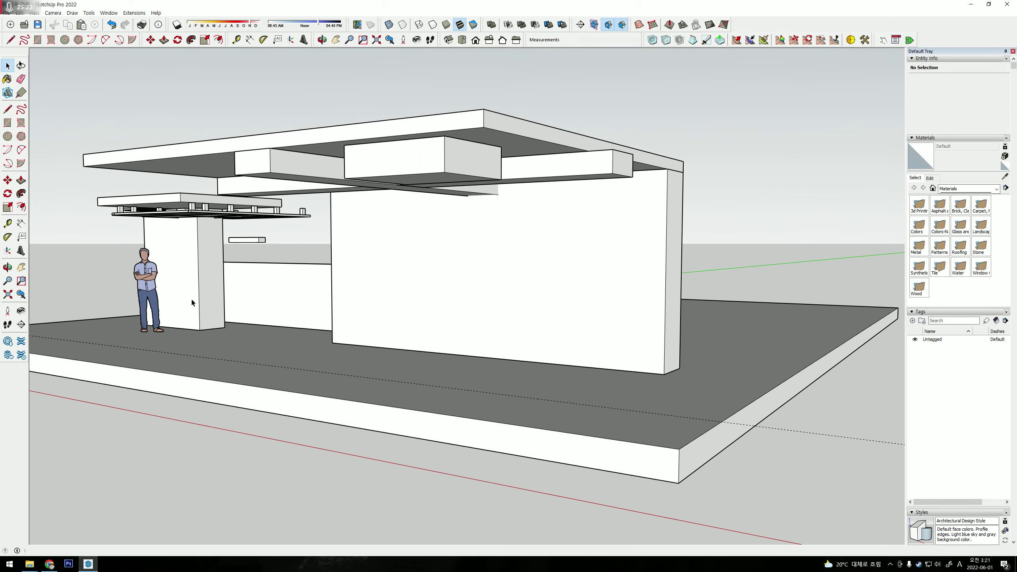
# Select the roof slab and all beam groups and move them up 645 mm.
pyautogui.click(153, 273)
pyautogui.moveTo(153, 272)
pyautogui.mouseDown(button='middle')
pyautogui.moveTo(396, 287)
pyautogui.moveTo(463, 210)
pyautogui.moveTo(371, 205)
pyautogui.mouseUp(button='middle')
pyautogui.click(465, 177)
pyautogui.keyDown('ctrl'); pyautogui.click(480, 207); pyautogui.keyUp('ctrl')
pyautogui.keyDown('ctrl'); pyautogui.click(537, 208); pyautogui.keyUp('ctrl')
pyautogui.keyDown('ctrl'); pyautogui.click(609, 211); pyautogui.keyUp('ctrl')
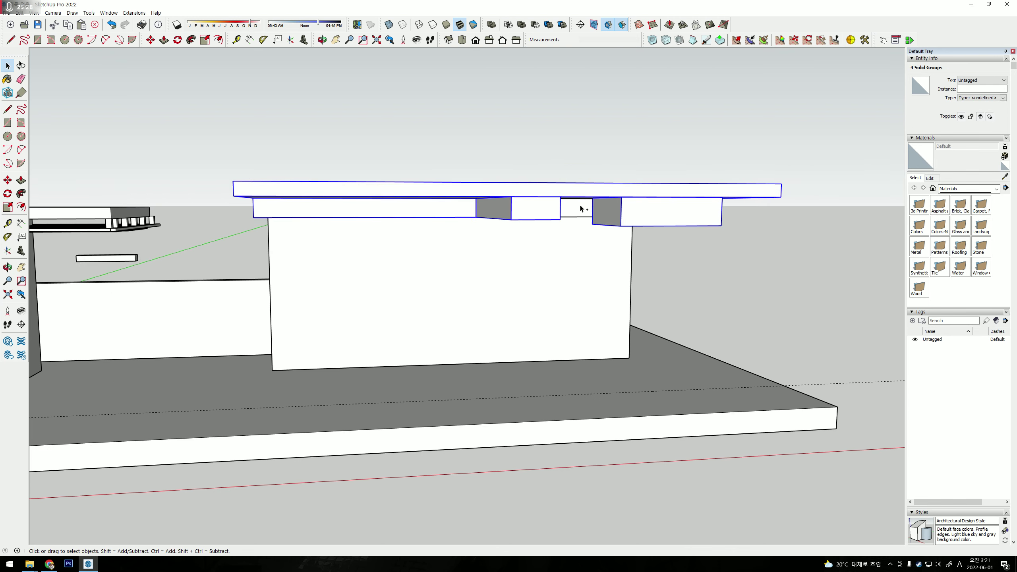
pyautogui.moveTo(581, 208)
pyautogui.mouseDown(button='middle')
pyautogui.moveTo(509, 154)
pyautogui.moveTo(528, 235)
pyautogui.mouseUp(button='middle')
pyautogui.press('m')
pyautogui.click(529, 266)
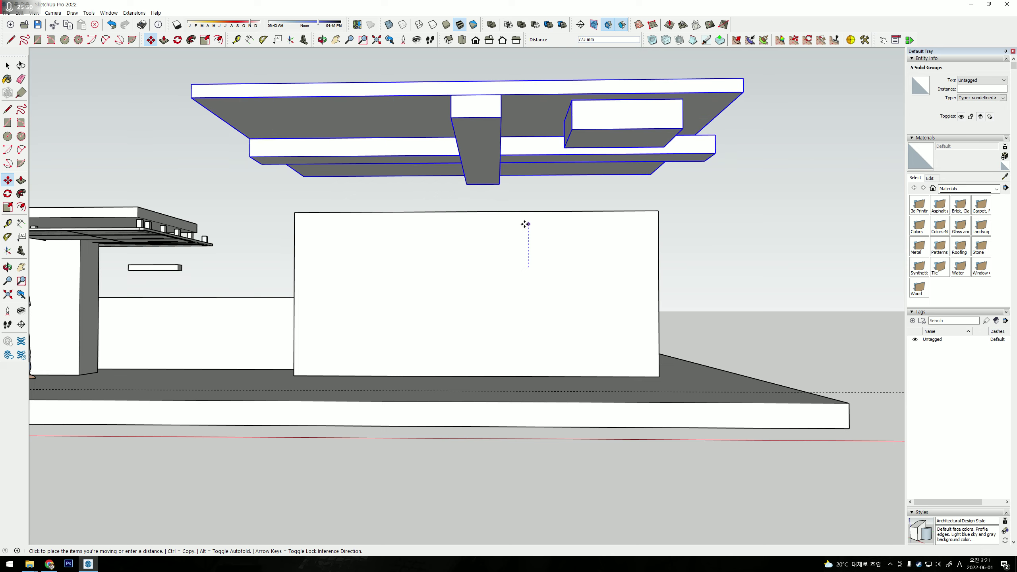
pyautogui.click(527, 232)
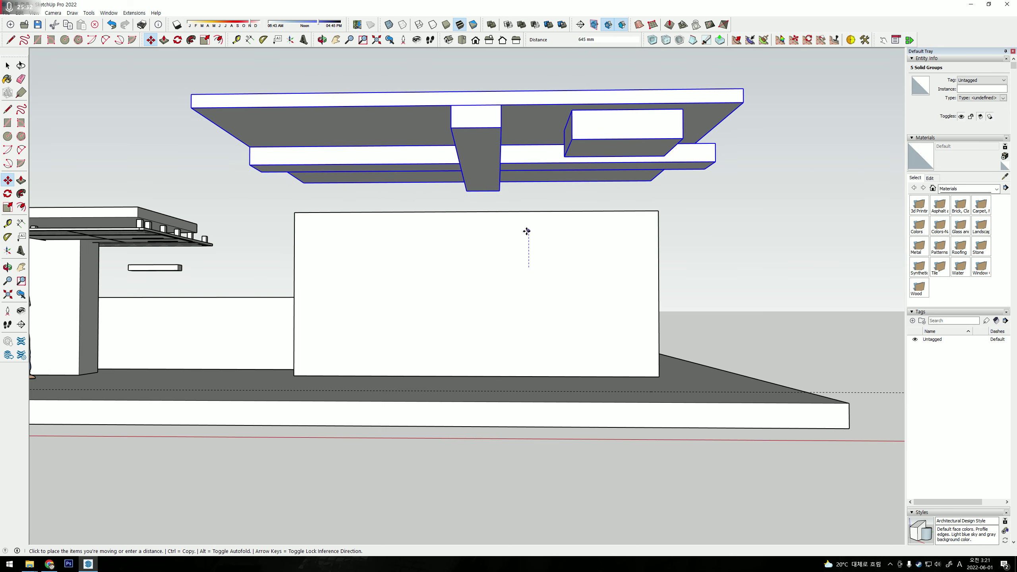
# Push/pull the tall wall's top face up to the roof's underside.
pyautogui.scroll(-5, 539, 231)
pyautogui.moveTo(539, 231); pyautogui.dragTo(583, 254, button='middle')
pyautogui.scroll(3, 583, 254)
pyautogui.press('p')
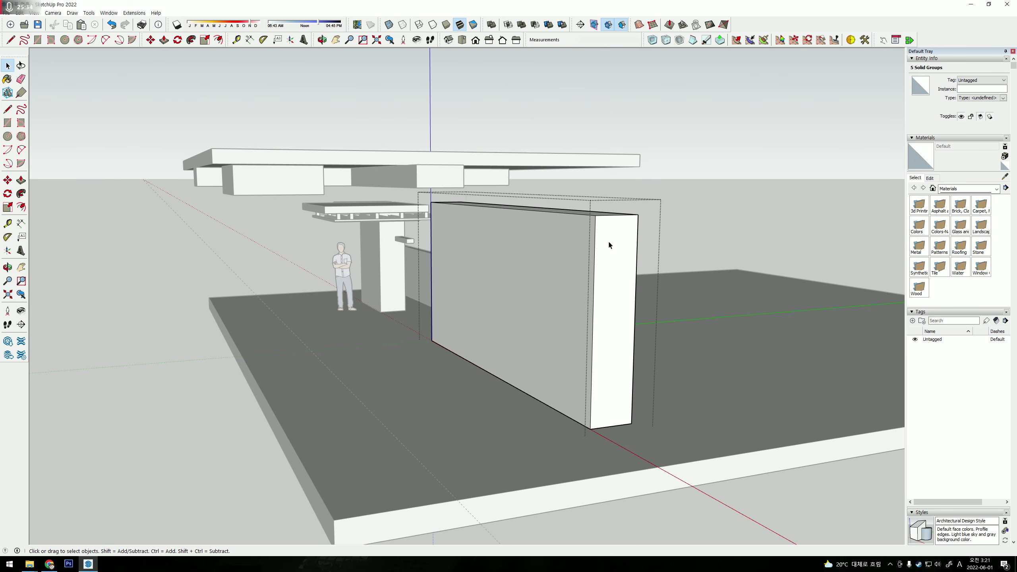
pyautogui.moveTo(618, 213); pyautogui.dragTo(574, 168)
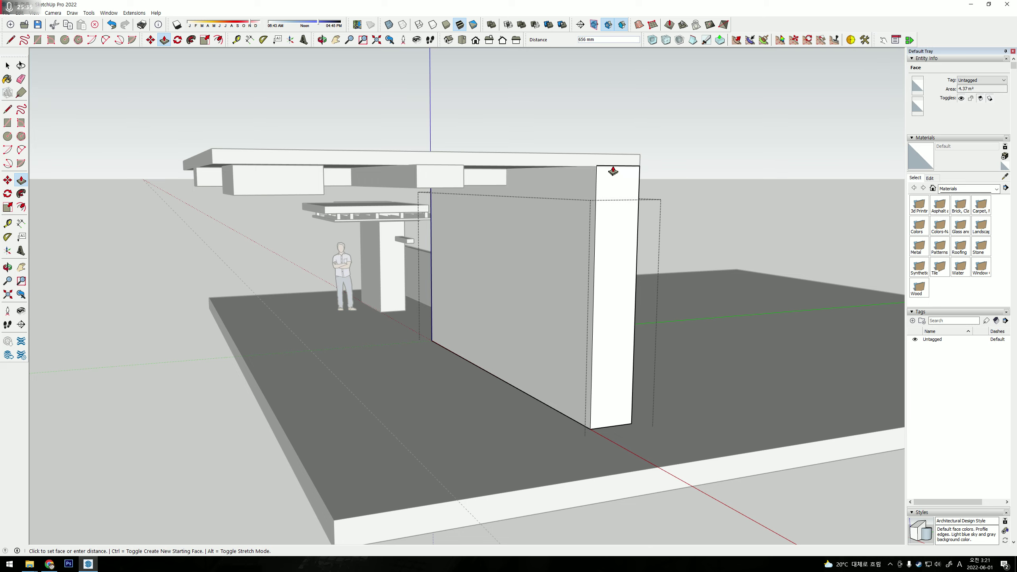
pyautogui.click(574, 167)
# Orbit to a front view of the wall and select the man figure.
pyautogui.scroll(-3, 574, 167)
pyautogui.moveTo(575, 168); pyautogui.dragTo(401, 307, button='middle')
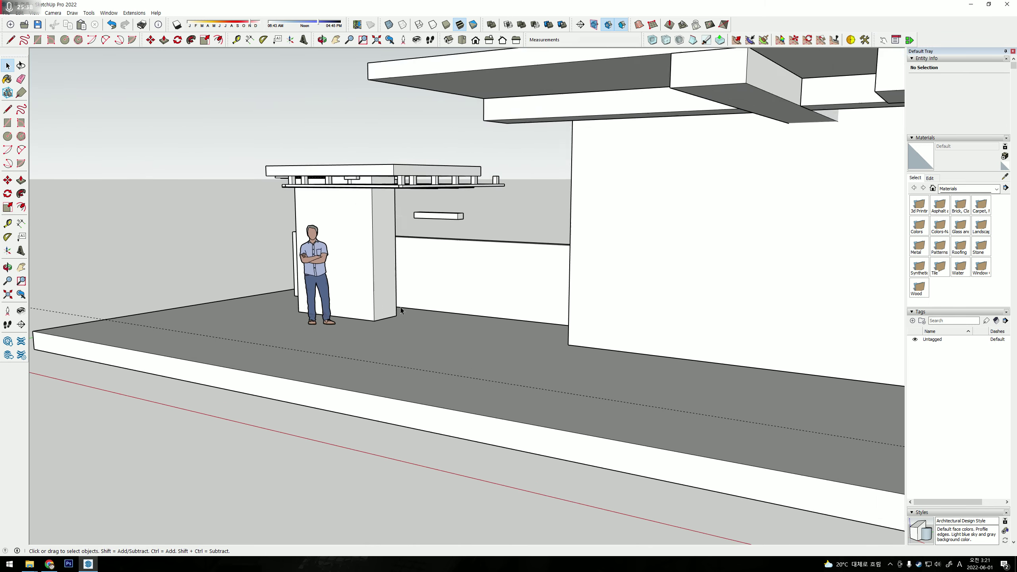
pyautogui.scroll(4, 490, 297)
pyautogui.moveTo(490, 297); pyautogui.dragTo(383, 310, button='middle')
pyautogui.press('space')
pyautogui.click(300, 280)
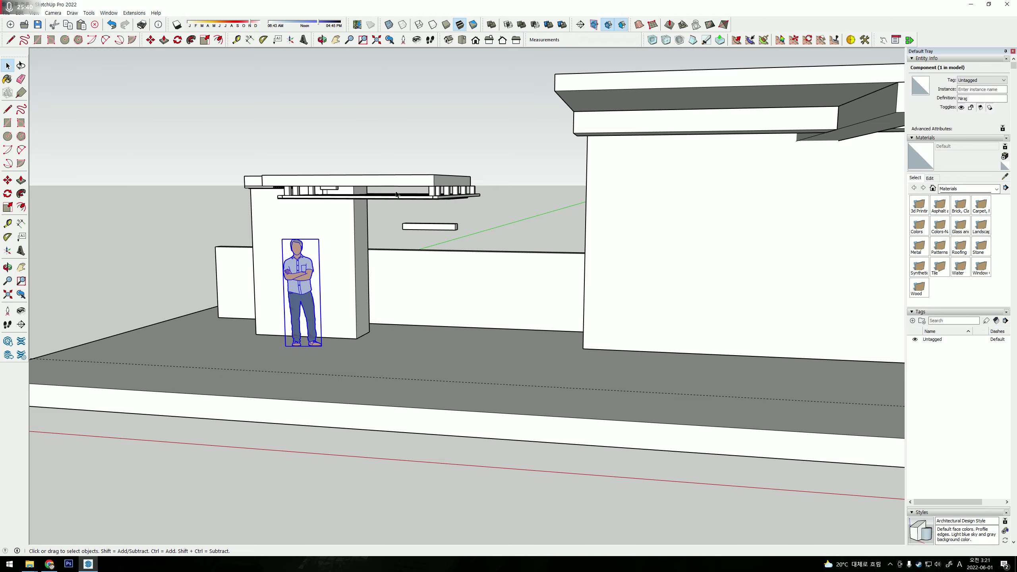
# Copy the man figure with Move+Ctrl and place the copy in front of the tall wall.
pyautogui.moveTo(405, 193); pyautogui.dragTo(336, 409, button='middle')
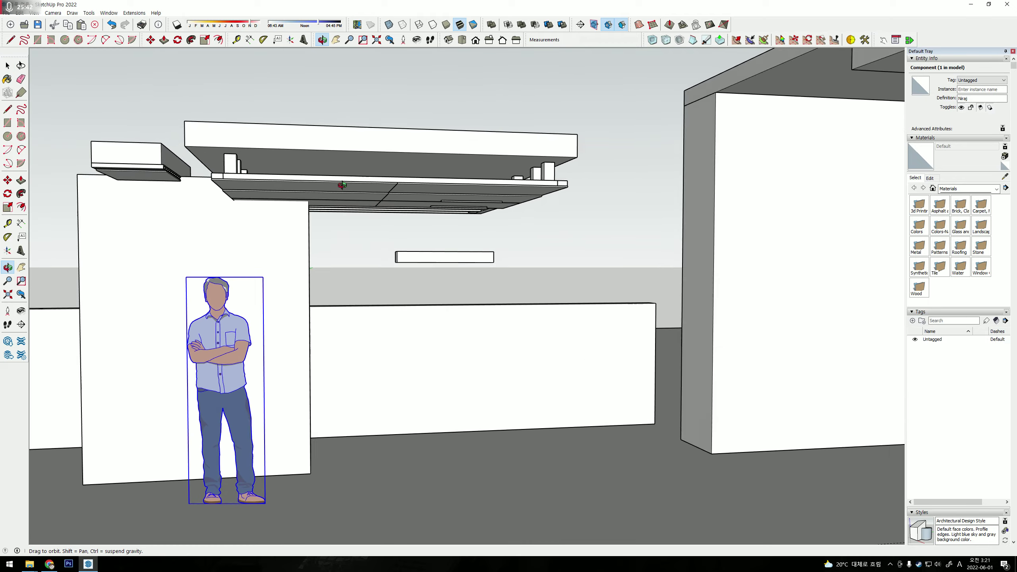
pyautogui.scroll(5, 336, 409)
pyautogui.scroll(-3, 287, 382)
pyautogui.scroll(5, 220, 386)
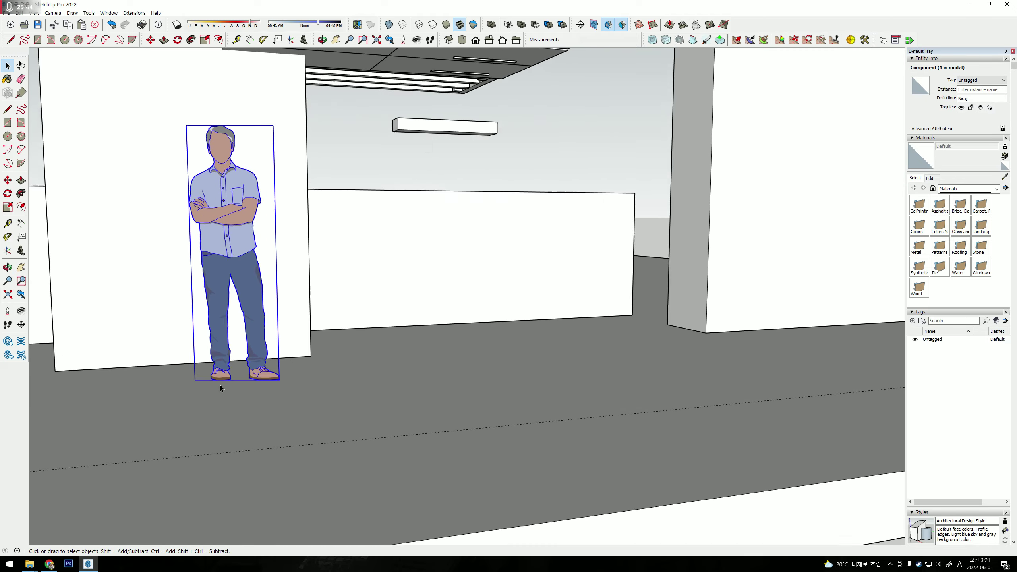
pyautogui.scroll(4, 250, 386)
pyautogui.moveTo(250, 386); pyautogui.dragTo(266, 341, button='middle')
pyautogui.scroll(-3, 241, 402)
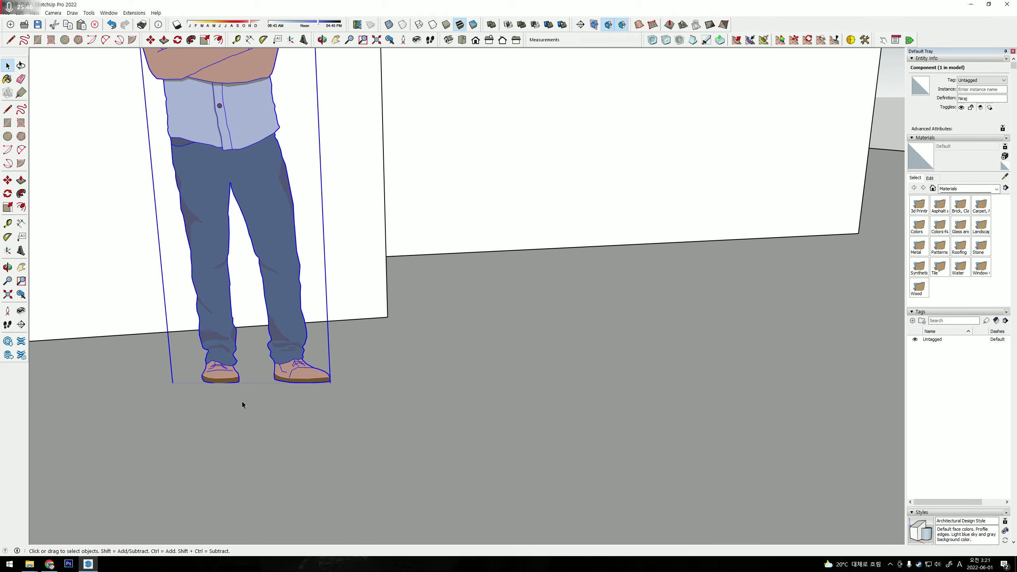
pyautogui.scroll(-3, 261, 398)
pyautogui.press('m')
pyautogui.click(263, 402)
pyautogui.press('ctrl')
pyautogui.click(758, 361)
pyautogui.press('space')
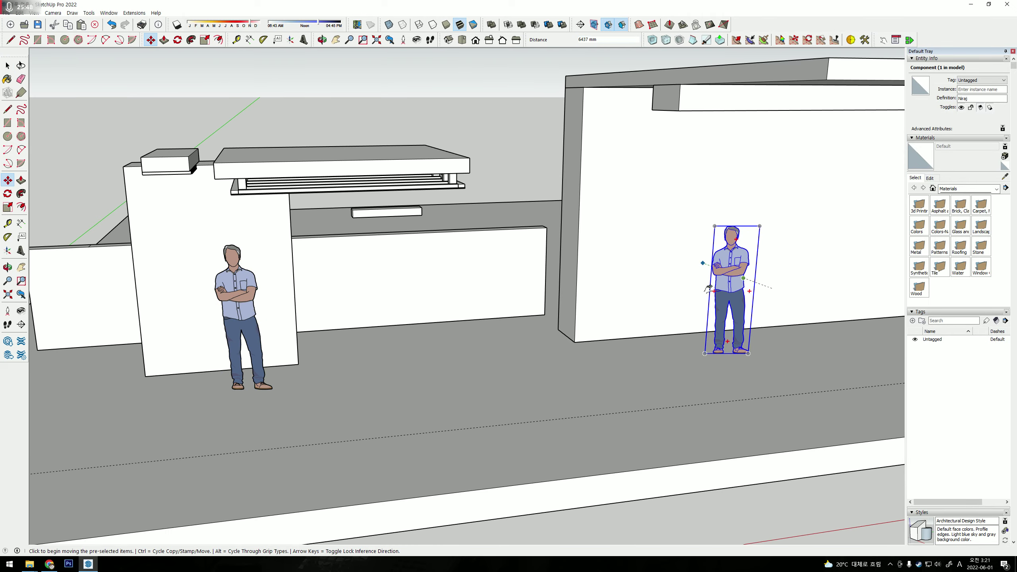
# Orbit up to the ceiling beams and back down to view the wall with both men.
pyautogui.scroll(2, 552, 321)
pyautogui.scroll(4, 557, 321)
pyautogui.scroll(-3, 683, 353)
pyautogui.moveTo(683, 352)
pyautogui.mouseDown(button='middle')
pyautogui.moveTo(587, 286)
pyautogui.moveTo(477, 318)
pyautogui.moveTo(421, 291)
pyautogui.moveTo(501, 139)
pyautogui.mouseUp(button='middle')
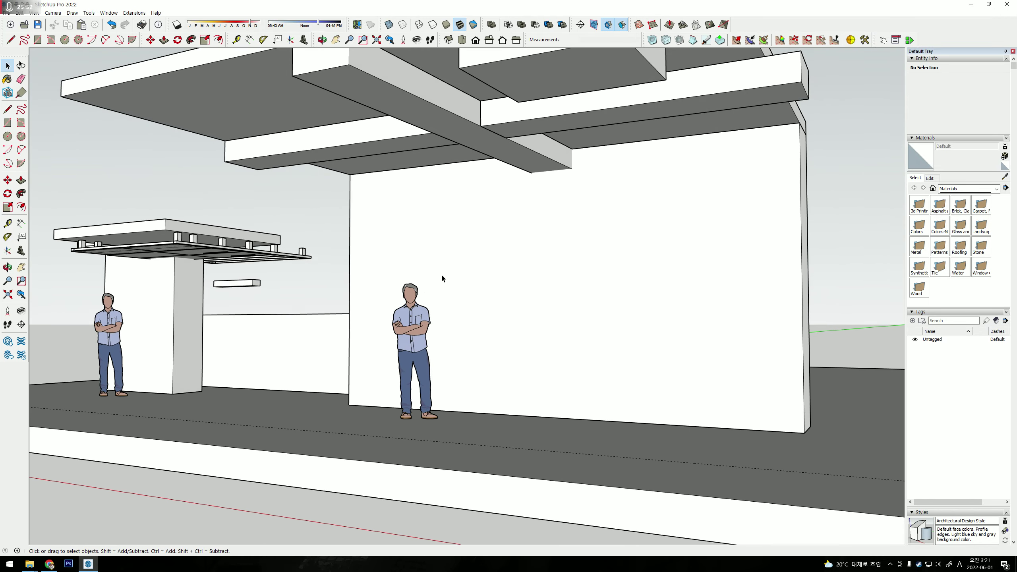
pyautogui.moveTo(441, 274)
pyautogui.mouseDown(button='middle')
pyautogui.moveTo(573, 343)
pyautogui.moveTo(519, 411)
pyautogui.mouseUp(button='middle')
pyautogui.scroll(2, 525, 407)
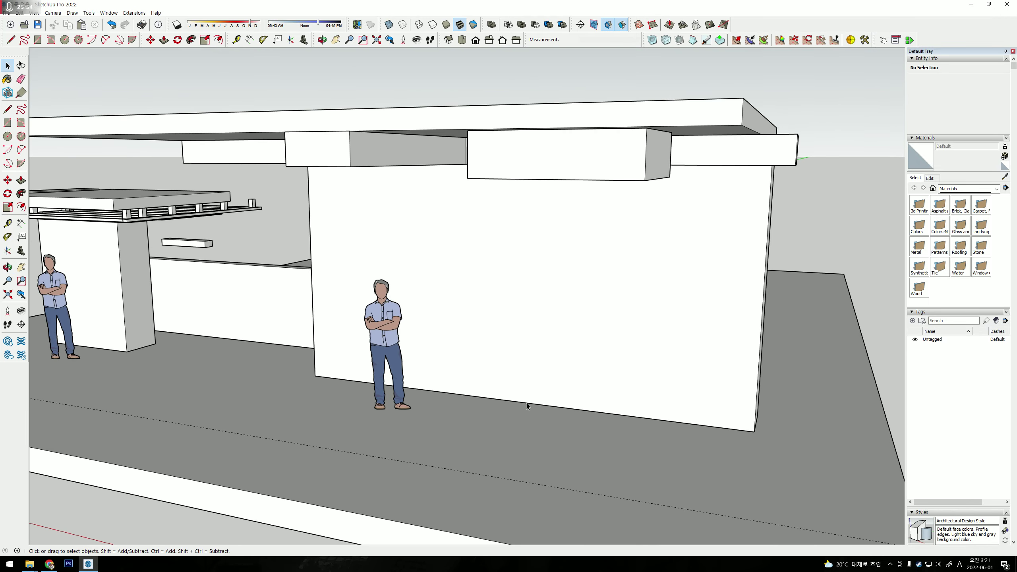
pyautogui.moveTo(440, 316); pyautogui.dragTo(365, 287, button='middle')
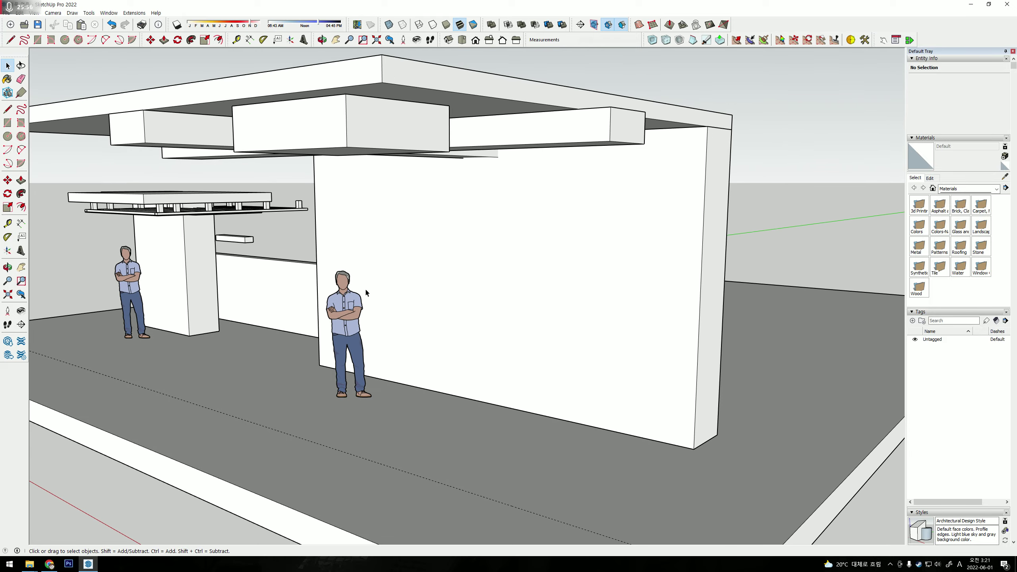
pyautogui.scroll(-3, 94, 269)
pyautogui.scroll(5, 97, 249)
pyautogui.moveTo(97, 250)
pyautogui.mouseDown(button='middle')
pyautogui.moveTo(267, 253)
pyautogui.moveTo(420, 286)
pyautogui.moveTo(355, 307)
pyautogui.mouseUp(button='middle')
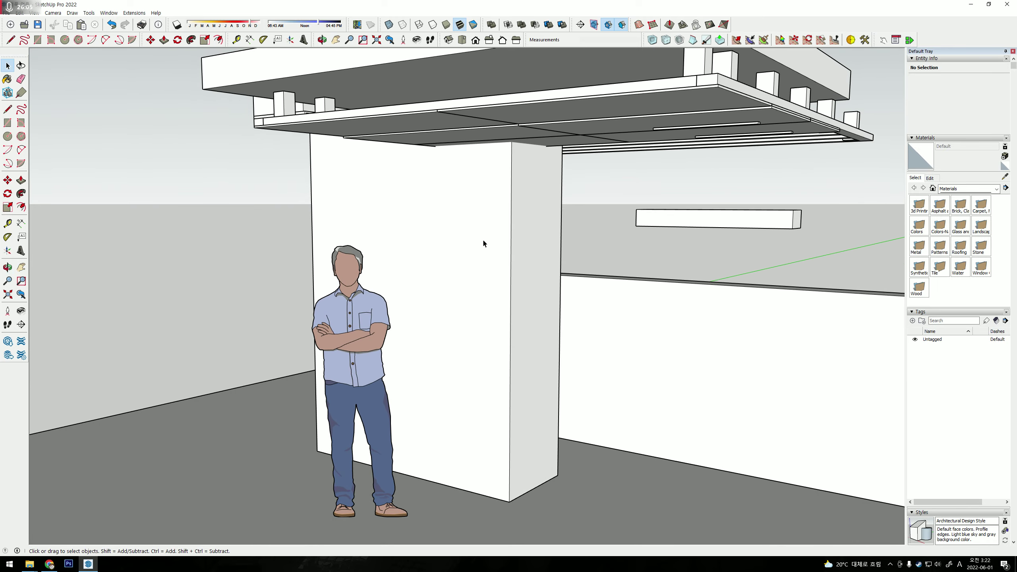
# Measure the column's height, then scale the man figure up about 1.08 times.
pyautogui.press('t')
pyautogui.click(512, 142)
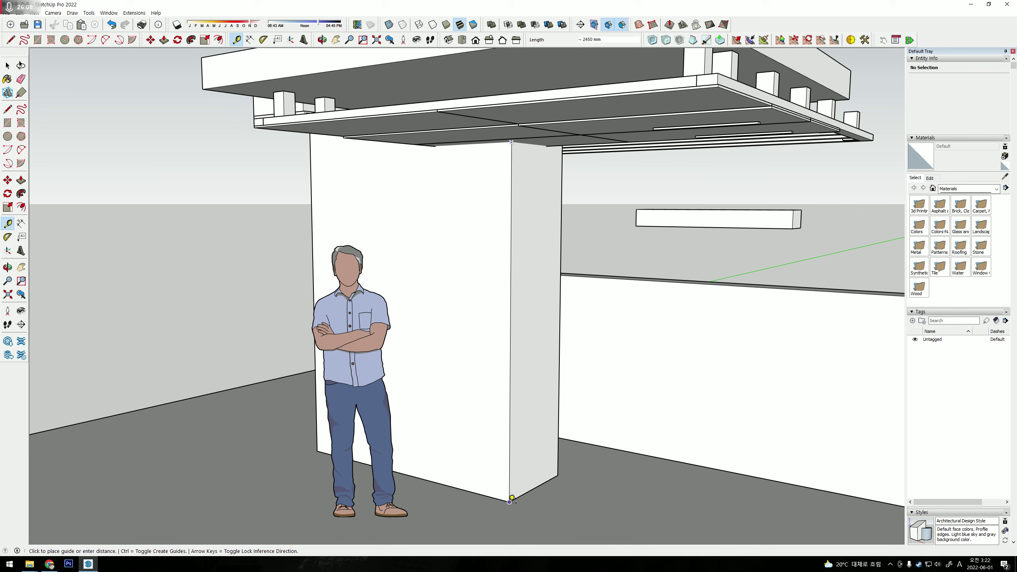
pyautogui.press('space')
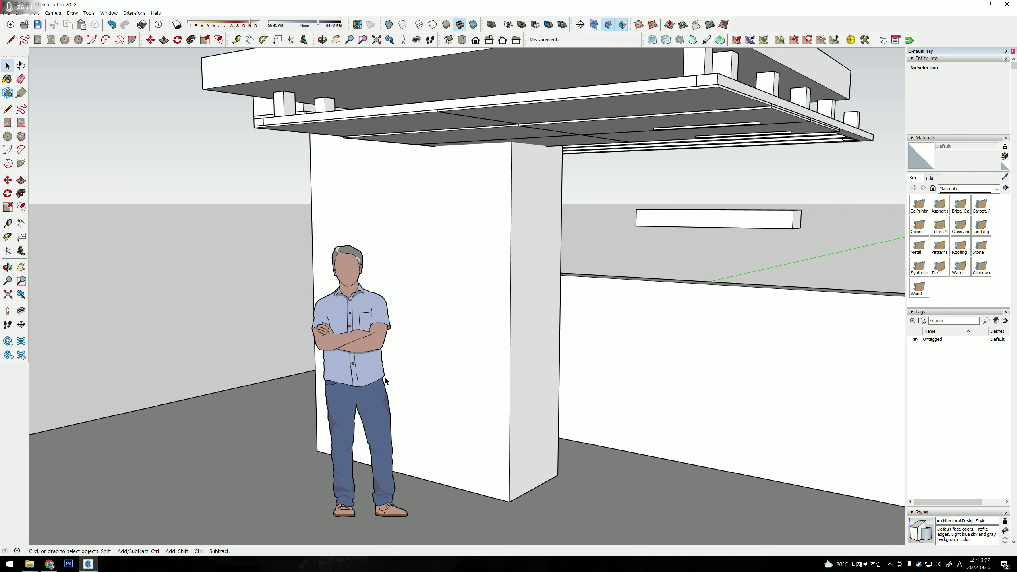
pyautogui.click(388, 303)
pyautogui.press('s')
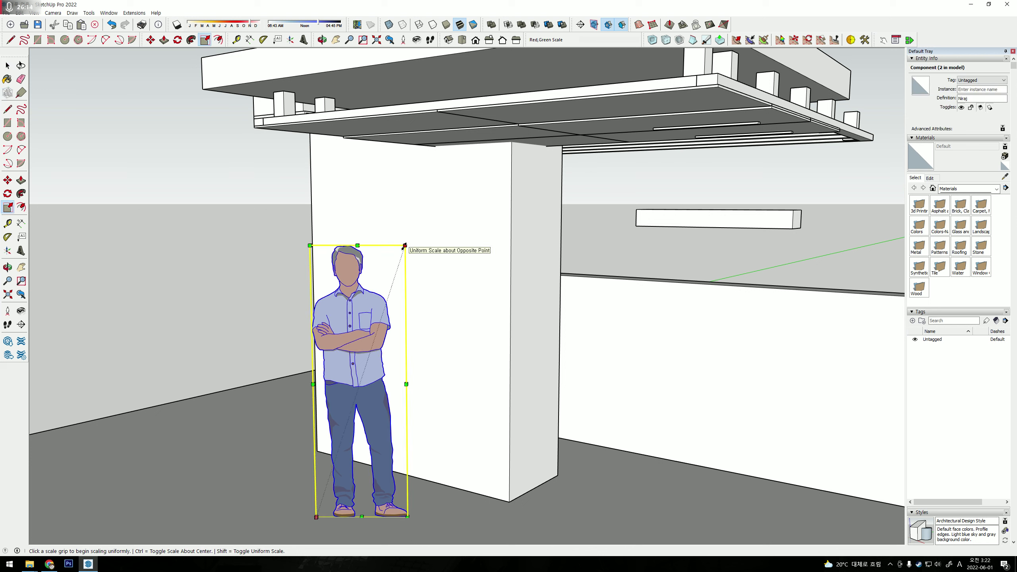
pyautogui.click(405, 246)
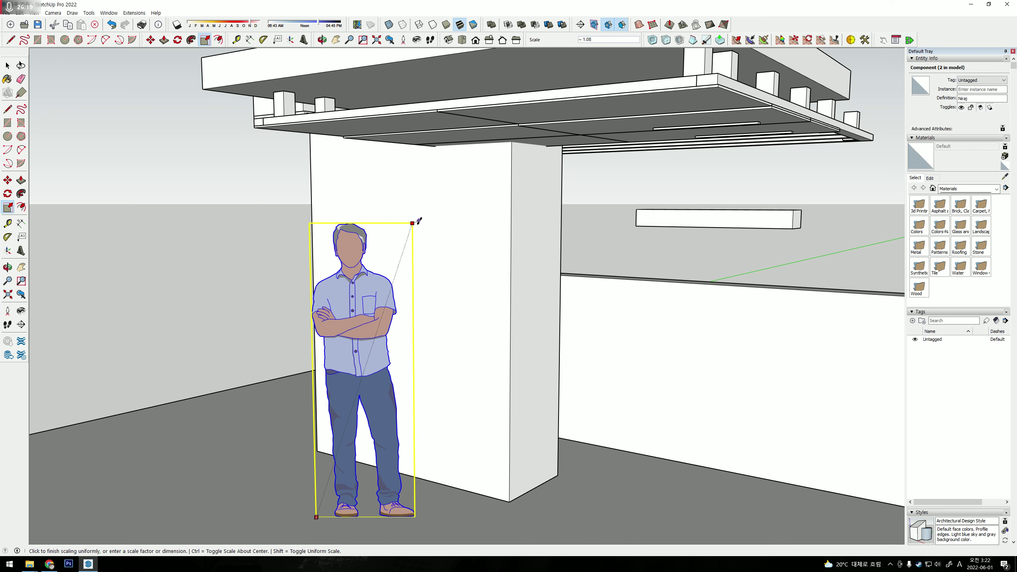
pyautogui.click(414, 220)
# Measure the enlarged man at roughly 1944 mm tall and orbit around him.
pyautogui.press('t')
pyautogui.click(345, 221)
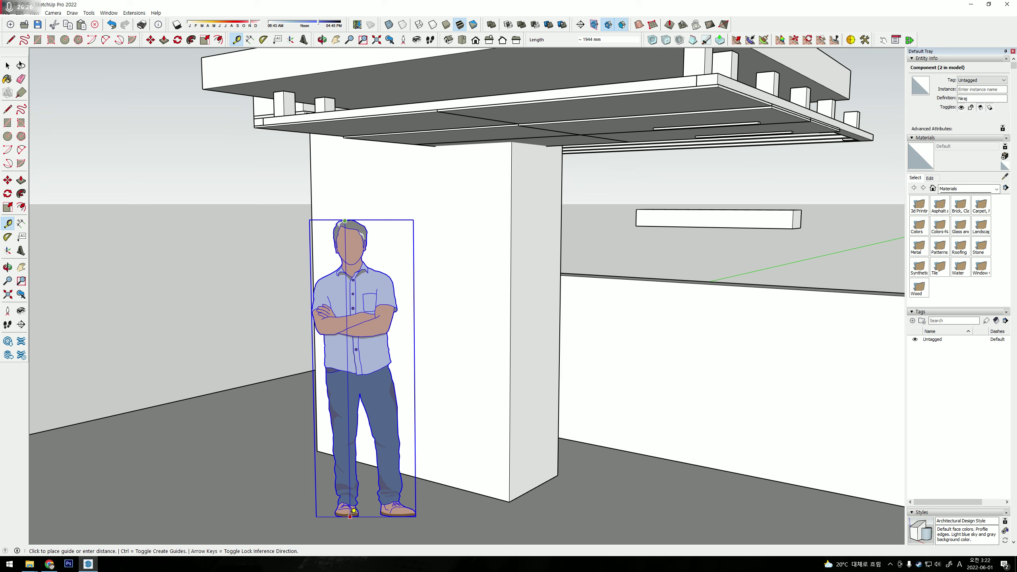
pyautogui.press('o')
pyautogui.moveTo(461, 304)
pyautogui.mouseDown()
pyautogui.moveTo(474, 307)
pyautogui.moveTo(489, 254)
pyautogui.mouseUp()
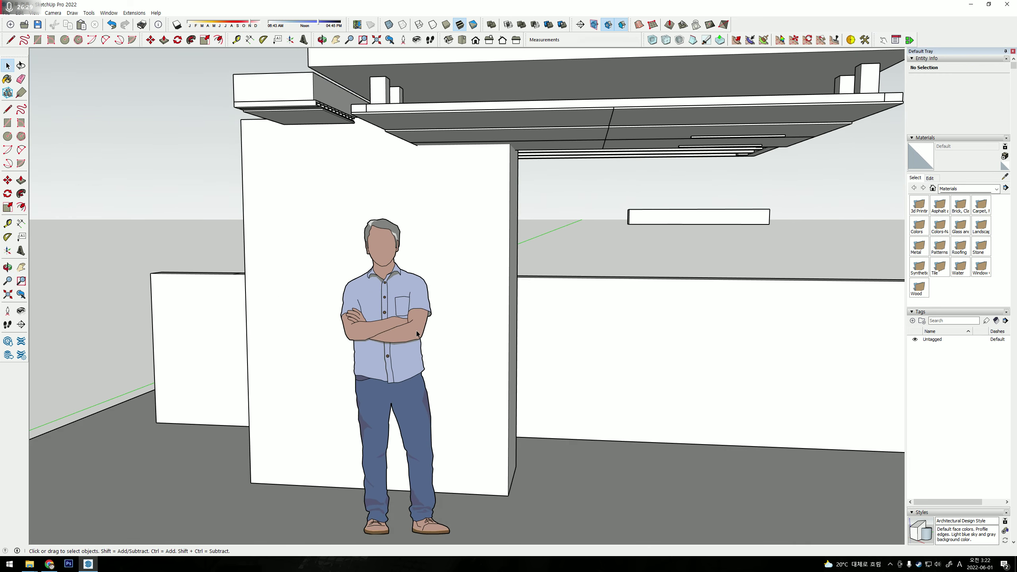
# Measure head-to-ceiling clearance, shrink the man slightly, and re-measure his height.
pyautogui.press('space')
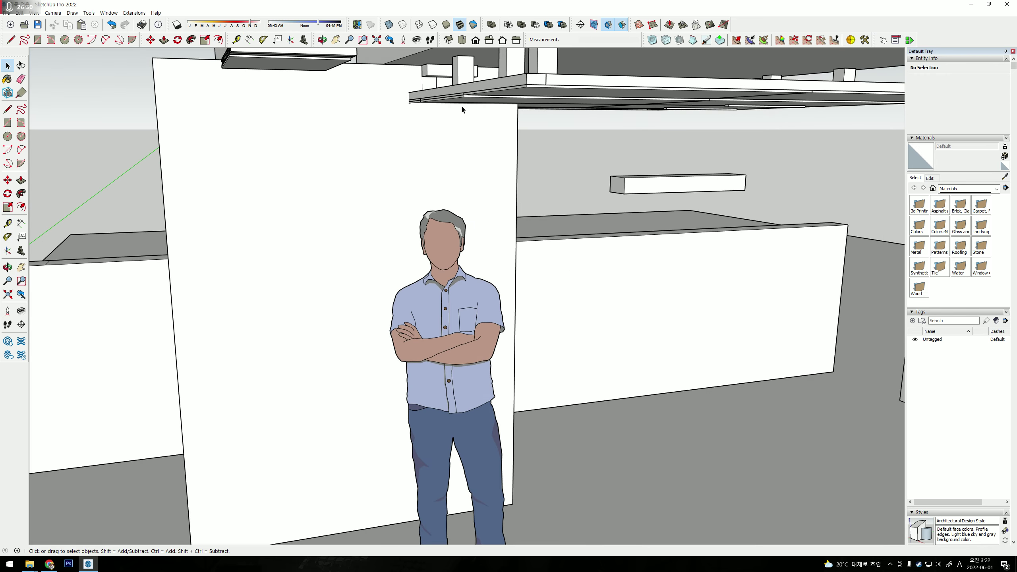
pyautogui.press('t')
pyautogui.click(447, 210)
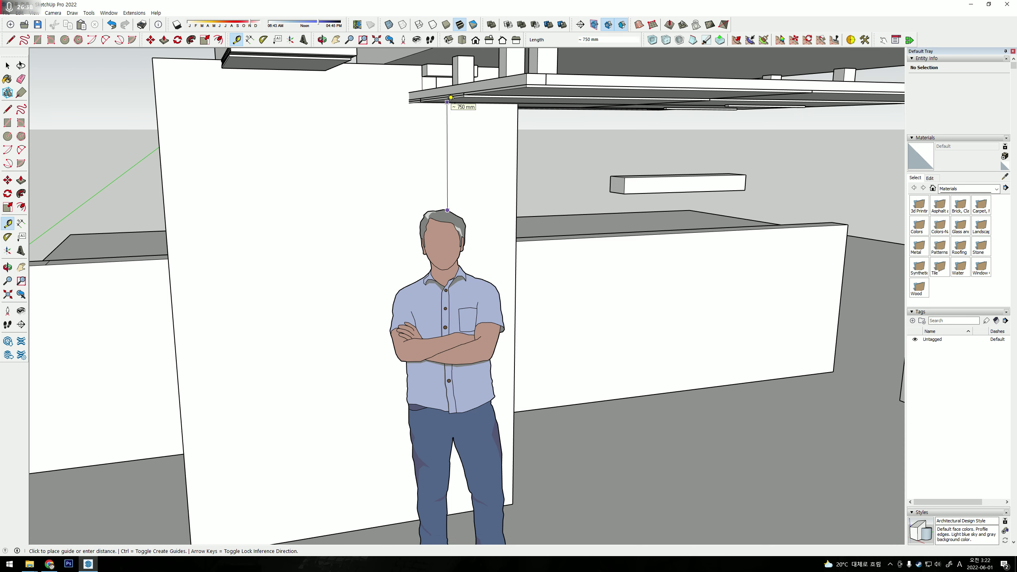
pyautogui.press('Escape')
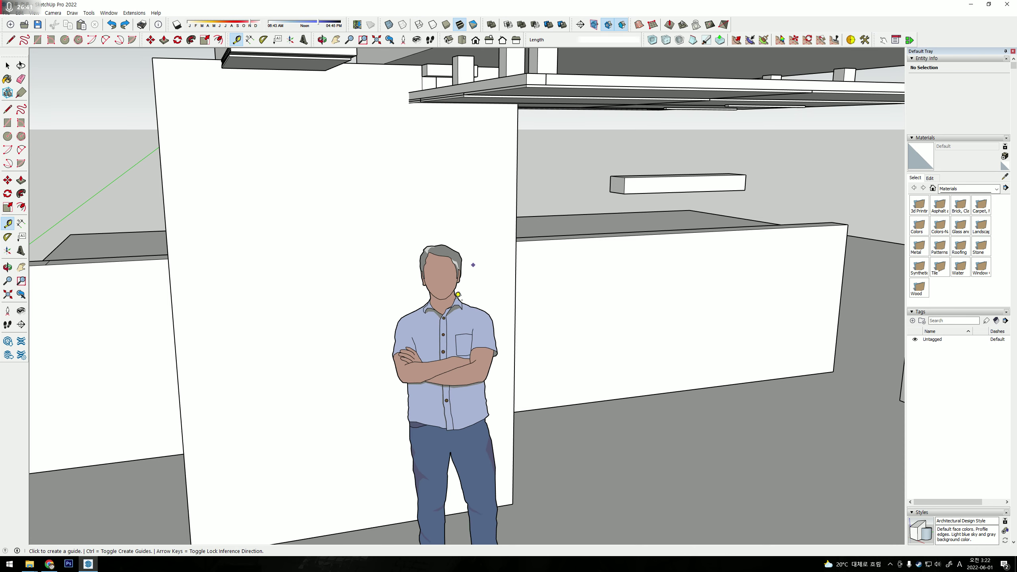
pyautogui.press('s')
pyautogui.click(408, 240)
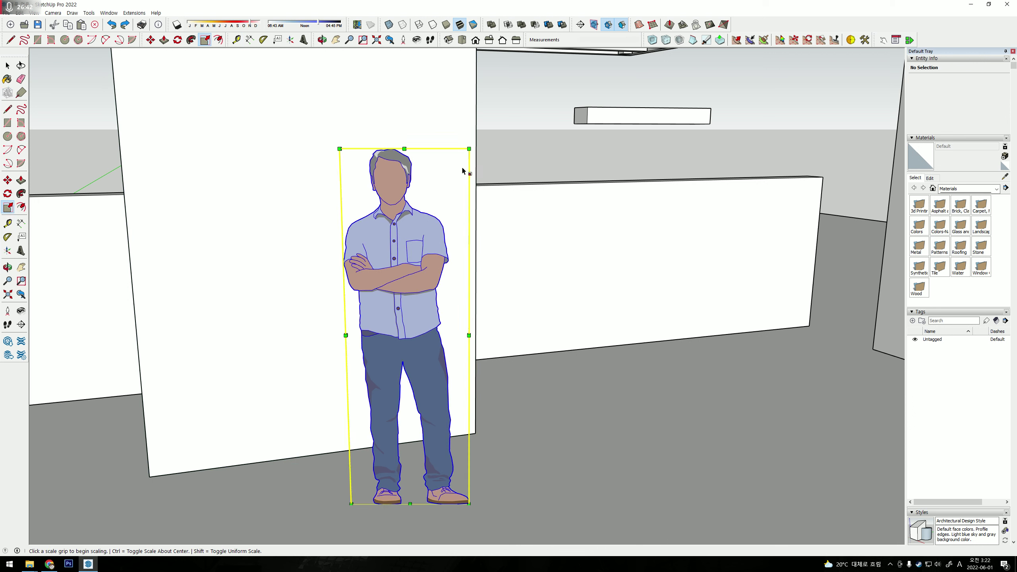
pyautogui.moveTo(468, 150); pyautogui.dragTo(461, 175)
pyautogui.press('t')
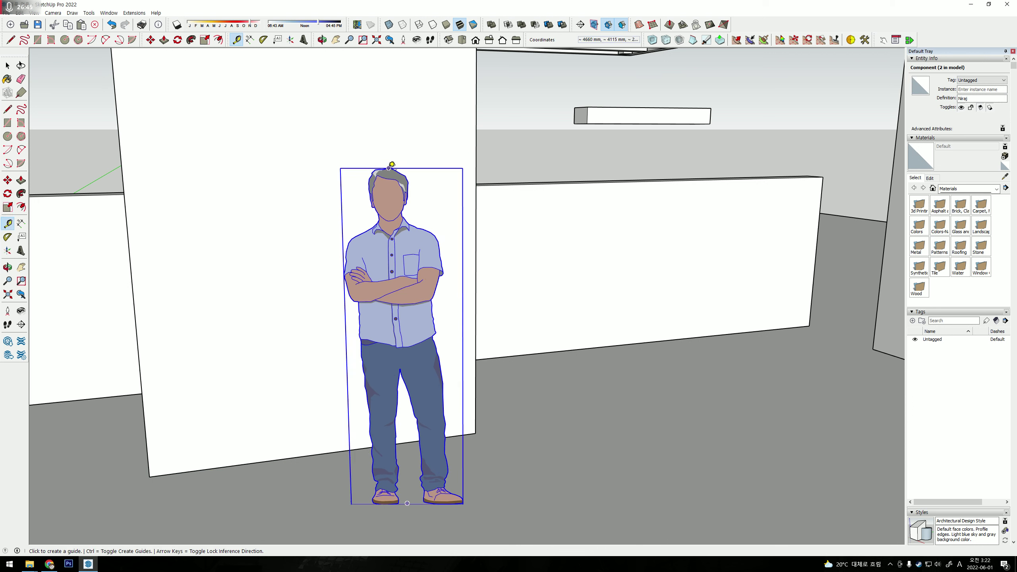
pyautogui.click(389, 169)
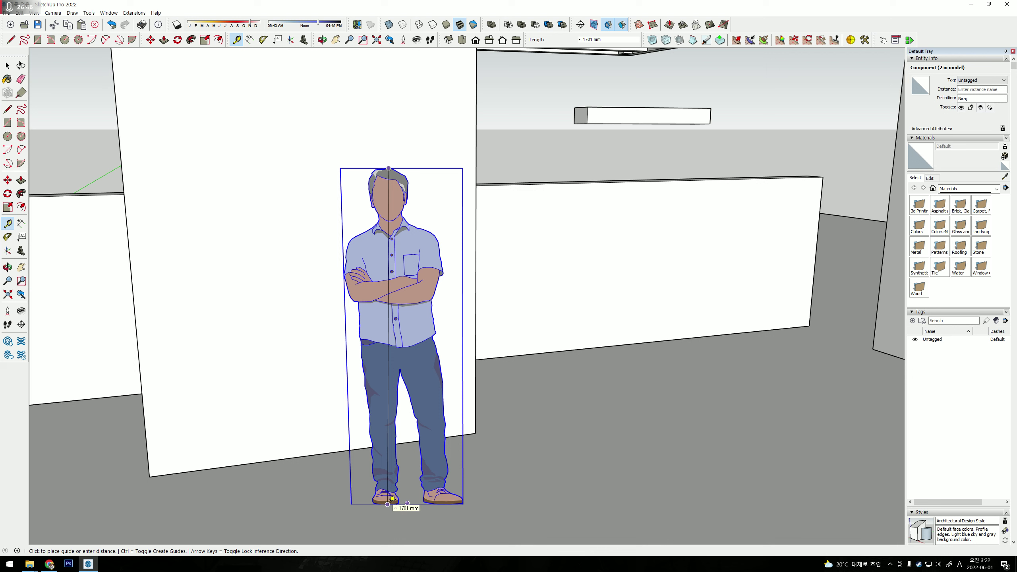
pyautogui.click(392, 498)
# Shrink the man further to about 1562 mm and check his head-to-ceiling gap.
pyautogui.press('s')
pyautogui.click(463, 168)
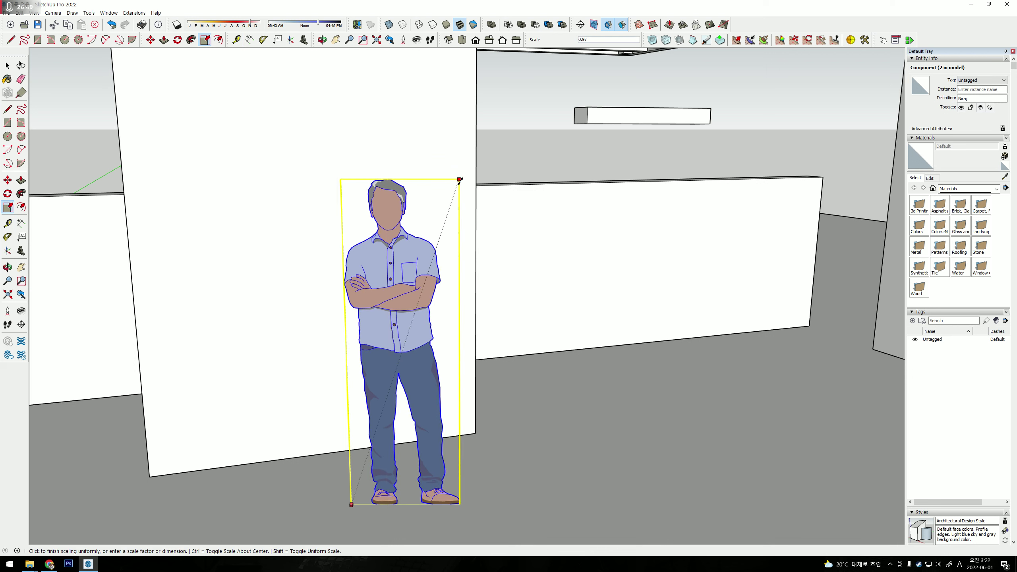
pyautogui.click(456, 203)
pyautogui.press('t')
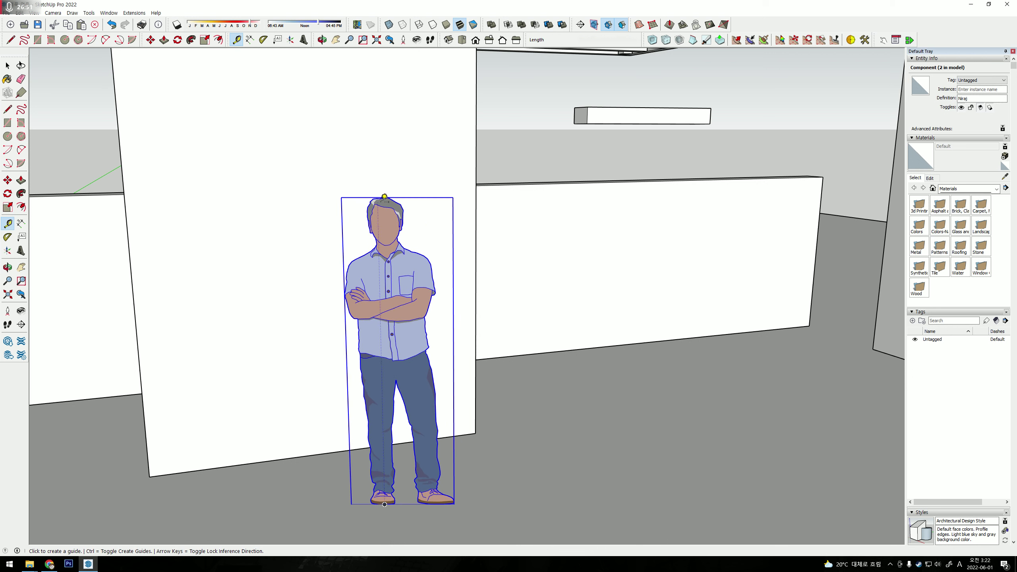
pyautogui.click(386, 197)
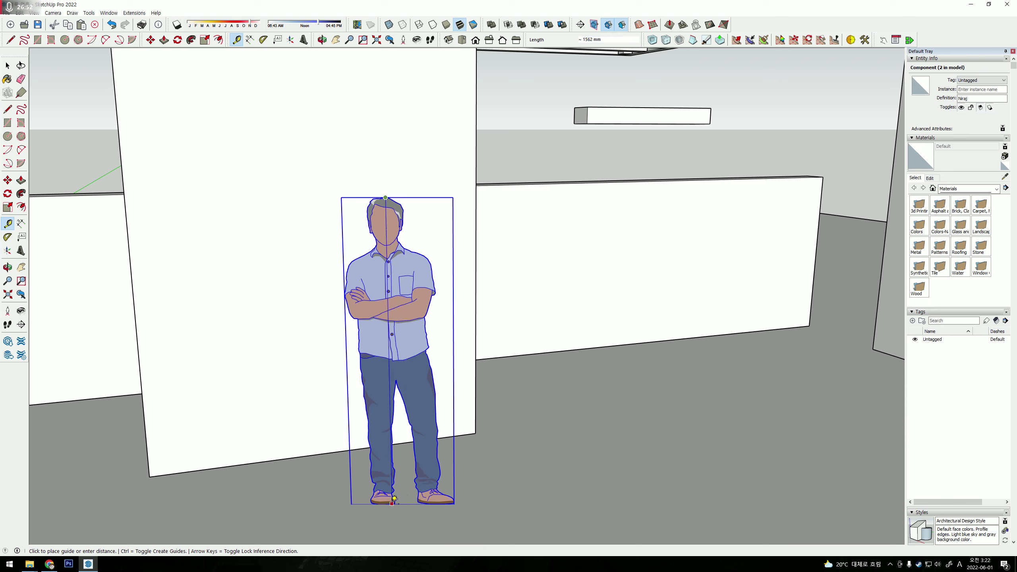
pyautogui.click(395, 499)
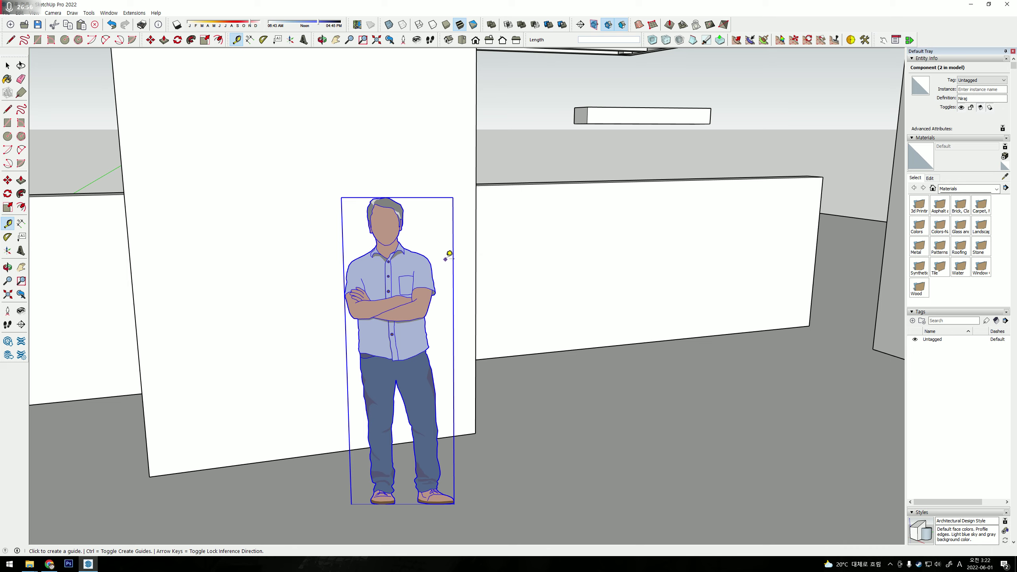
pyautogui.click(391, 191)
pyautogui.moveTo(391, 191)
pyautogui.mouseDown(button='middle')
pyautogui.moveTo(375, 334)
pyautogui.moveTo(358, 288)
pyautogui.mouseUp(button='middle')
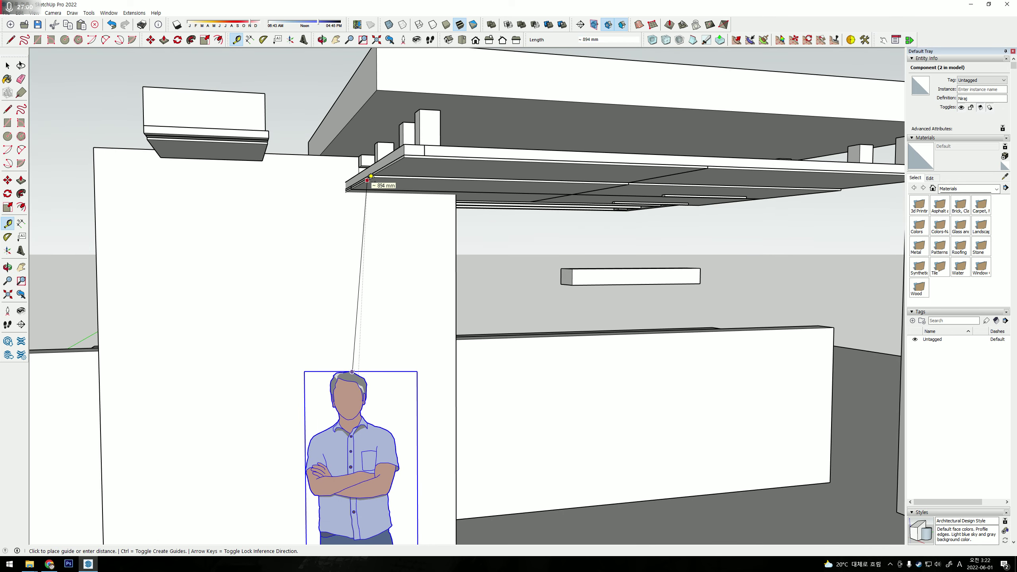
# Move the figure further right along the wall and measure up from his head to the canopy.
pyautogui.click(371, 176)
pyautogui.moveTo(431, 448); pyautogui.dragTo(402, 359, button='middle')
pyautogui.press('m')
pyautogui.moveTo(467, 517); pyautogui.dragTo(543, 518)
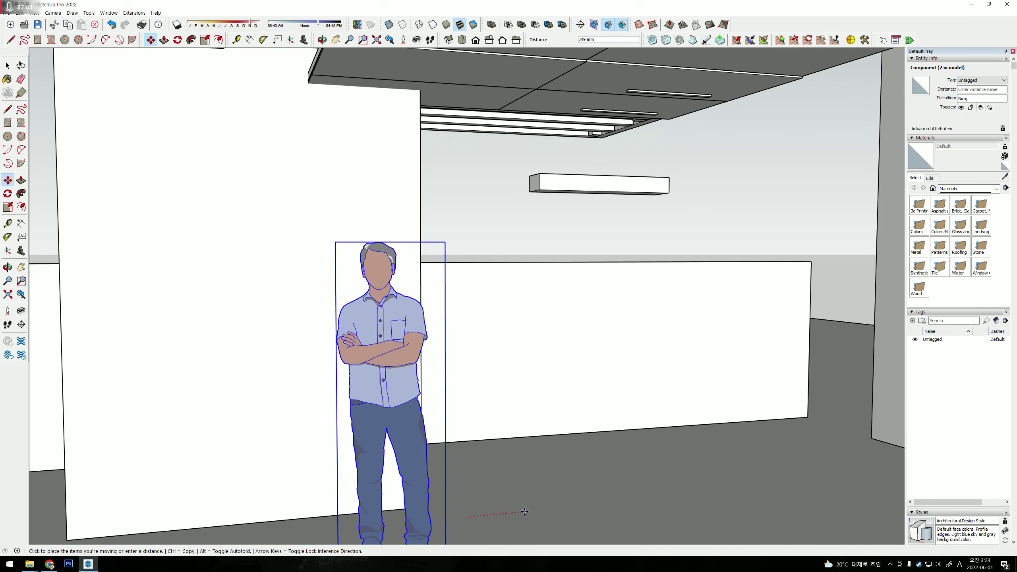
pyautogui.press('t')
pyautogui.click(379, 242)
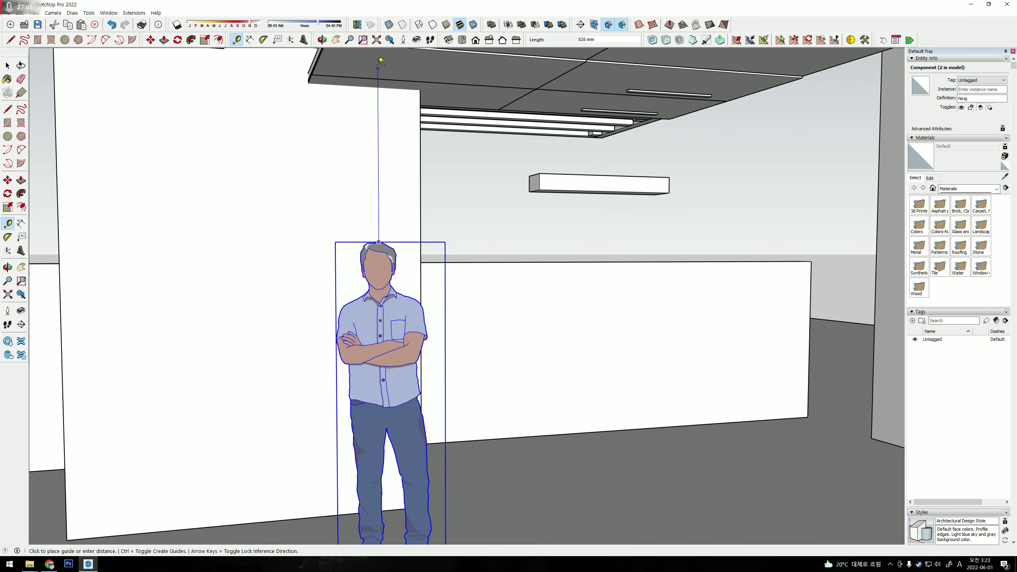
pyautogui.moveTo(379, 60); pyautogui.dragTo(402, 90, button='middle')
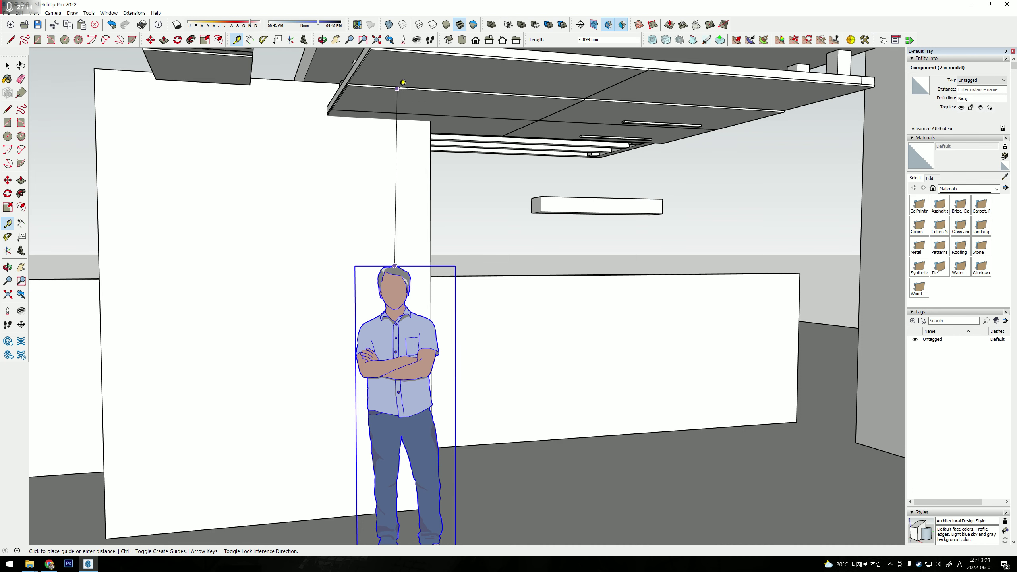
pyautogui.press('space')
# Scale the figure taller and re-measure the clearance from his head to the canopy underside.
pyautogui.scroll(-5, 515, 337)
pyautogui.moveTo(516, 337); pyautogui.dragTo(293, 368, button='middle')
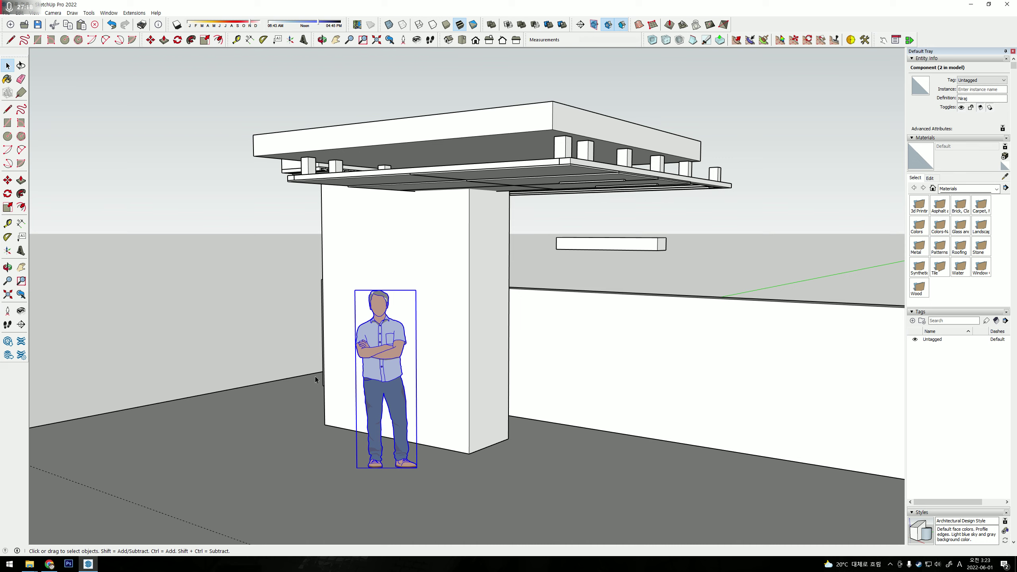
pyautogui.press('s')
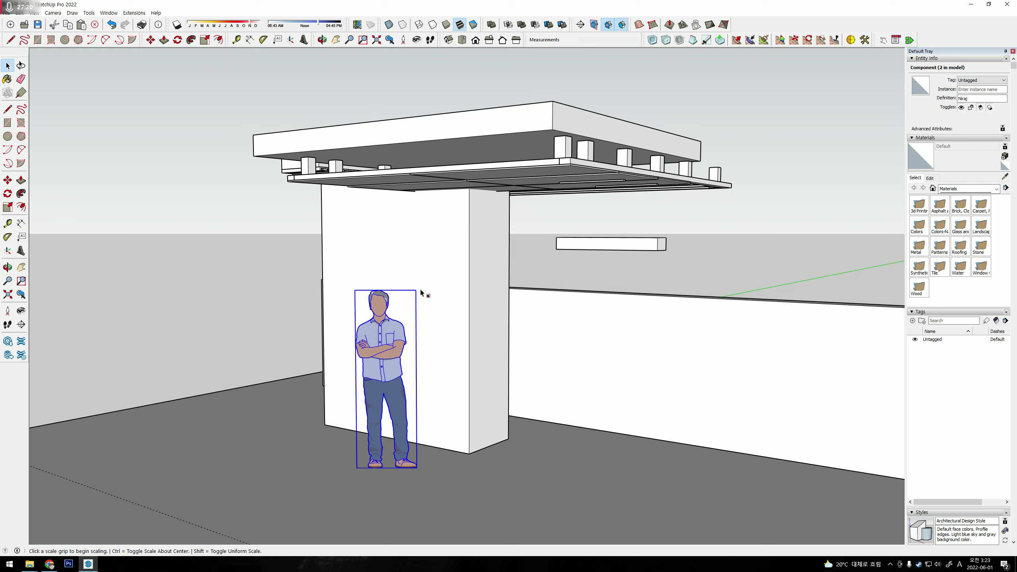
pyautogui.moveTo(420, 293); pyautogui.dragTo(423, 275)
pyautogui.press('t')
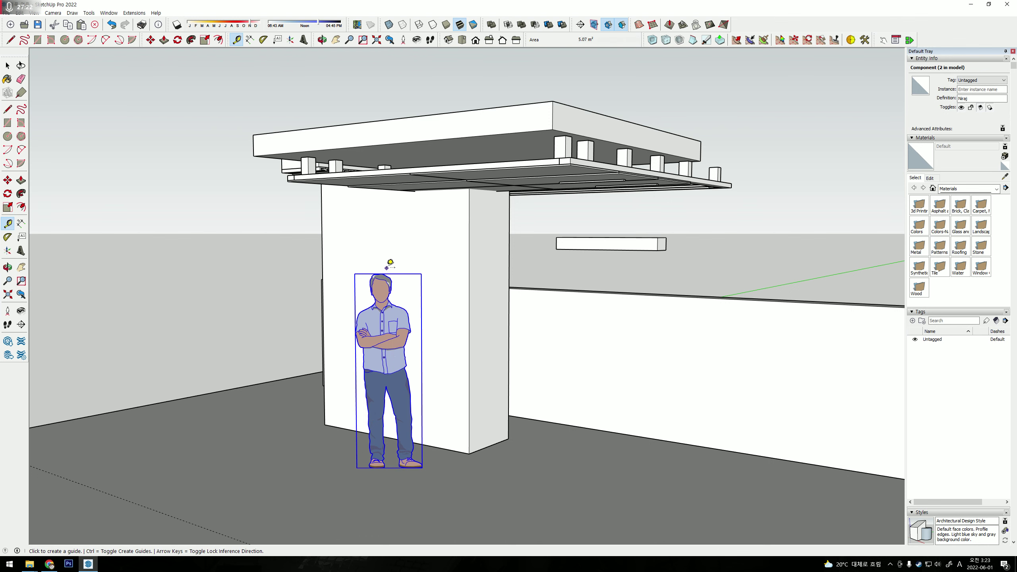
pyautogui.click(387, 268)
pyautogui.moveTo(387, 268); pyautogui.dragTo(421, 246, button='middle')
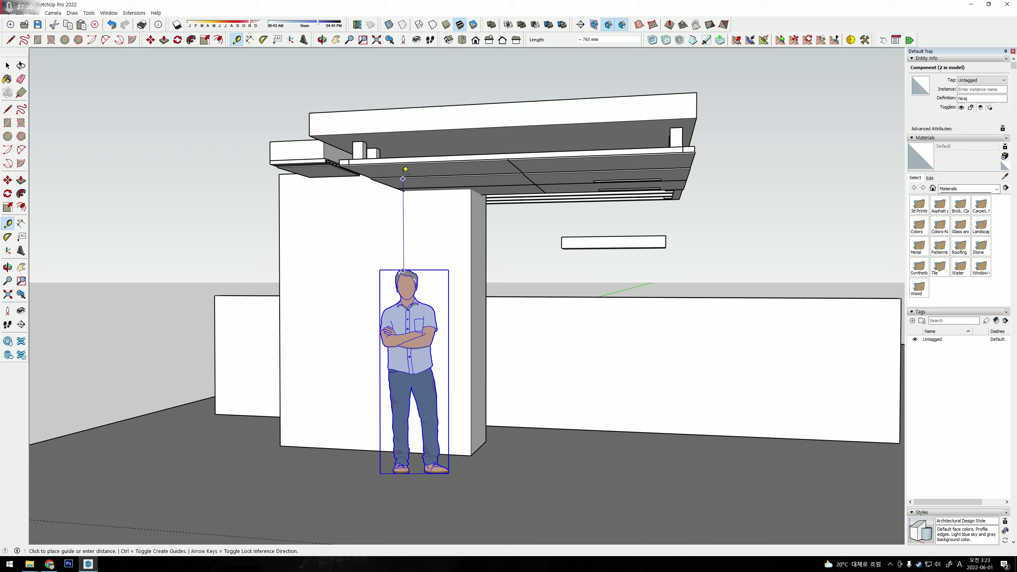
pyautogui.moveTo(454, 216)
pyautogui.mouseDown(button='middle')
pyautogui.moveTo(485, 300)
pyautogui.moveTo(577, 296)
pyautogui.moveTo(598, 325)
pyautogui.mouseUp(button='middle')
pyautogui.press('space')
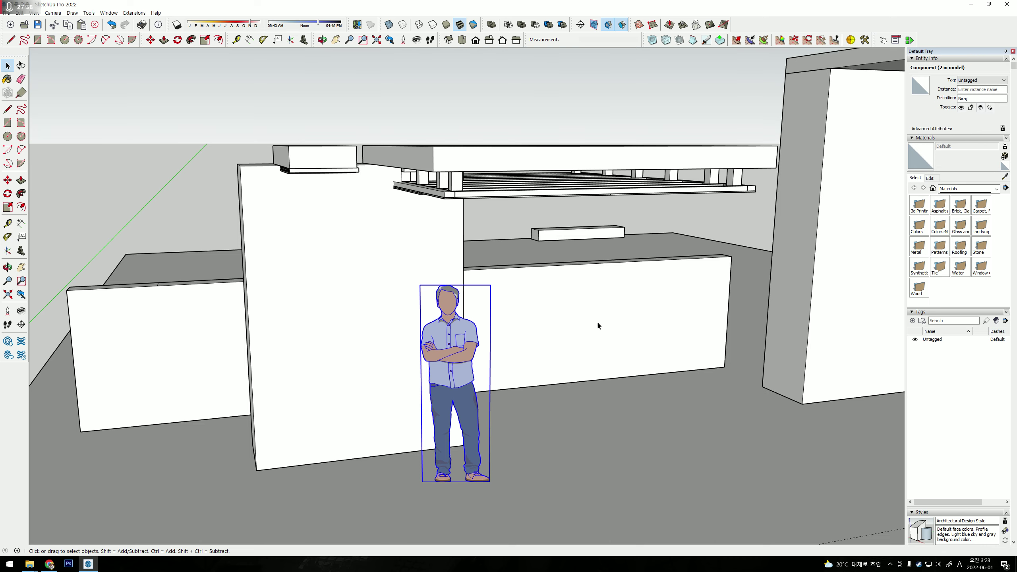
pyautogui.moveTo(597, 321)
pyautogui.mouseDown(button='middle')
pyautogui.moveTo(569, 344)
pyautogui.moveTo(494, 265)
pyautogui.moveTo(501, 271)
pyautogui.moveTo(450, 288)
pyautogui.moveTo(565, 295)
pyautogui.moveTo(574, 272)
pyautogui.mouseUp(button='middle')
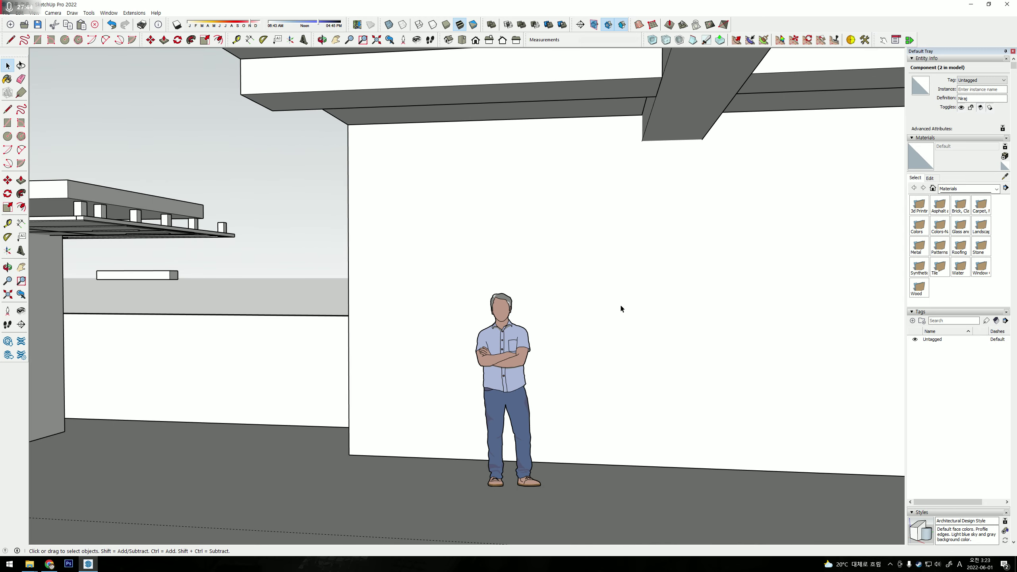
# Zoom out and orbit to show both man figures and the tall wall, then clear the selection.
pyautogui.scroll(-3, 622, 304)
pyautogui.moveTo(625, 303); pyautogui.dragTo(433, 291, button='middle')
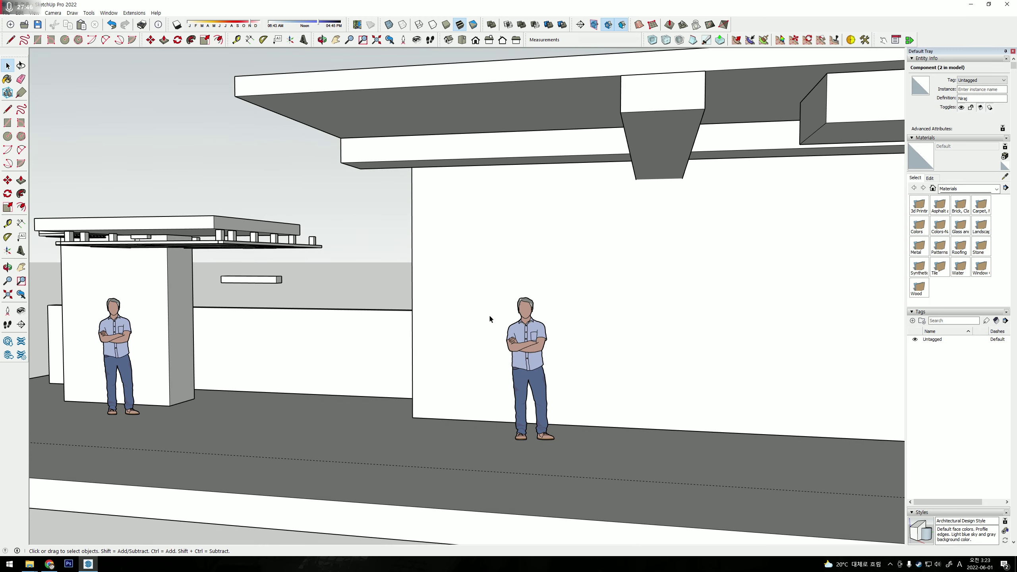
pyautogui.press('Escape')
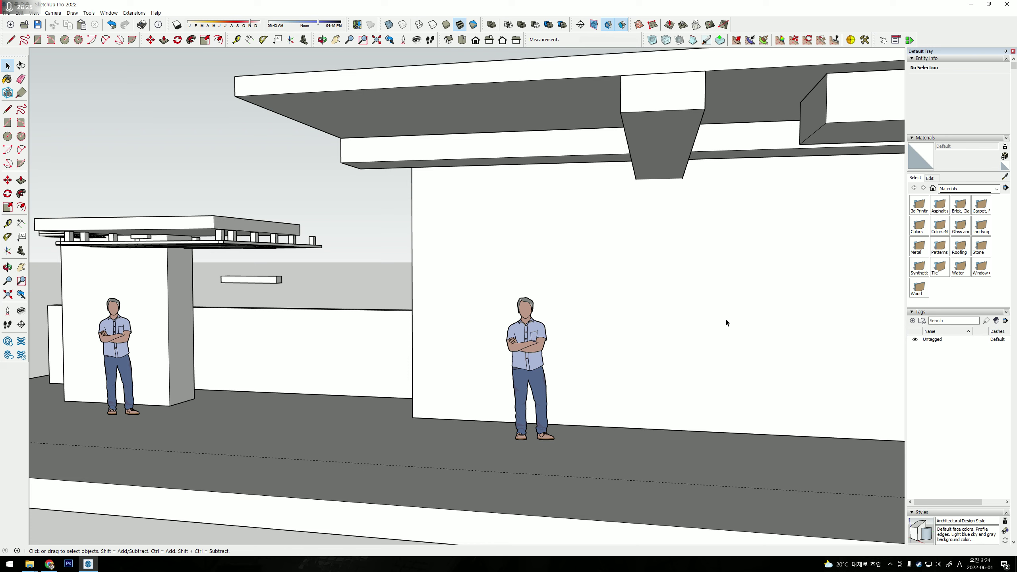
# Orbit around the tall wall and look up at the crossing ceiling beams.
pyautogui.moveTo(356, 271); pyautogui.dragTo(476, 258, button='middle')
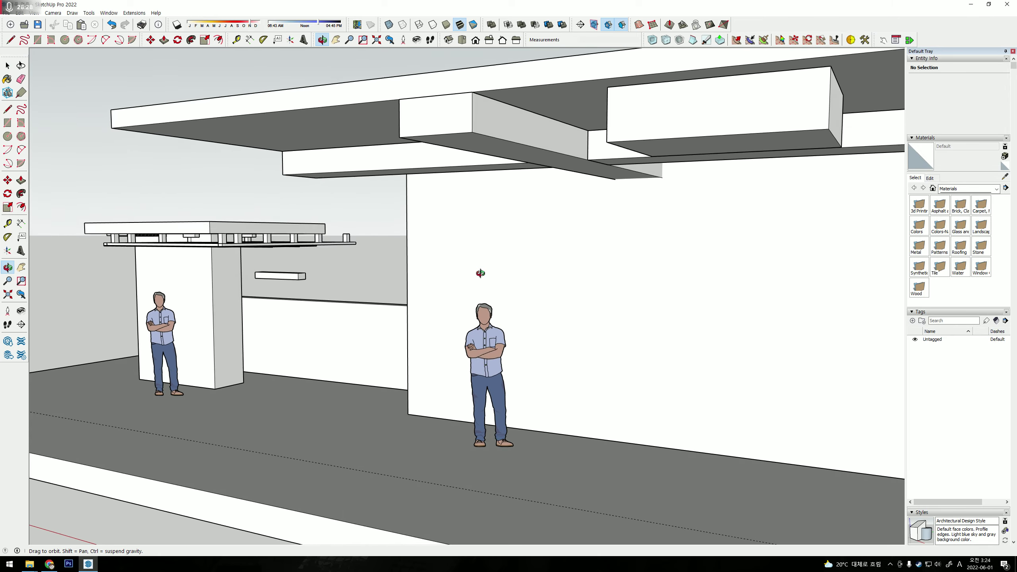
pyautogui.press('space')
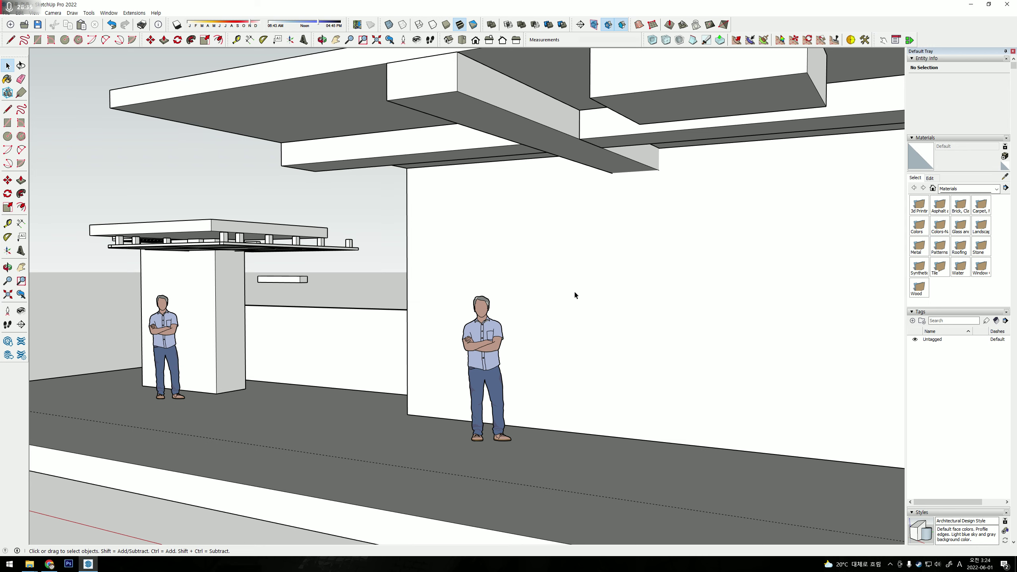
pyautogui.scroll(5, 488, 302)
pyautogui.scroll(-5, 461, 316)
pyautogui.moveTo(404, 295)
pyautogui.mouseDown(button='middle')
pyautogui.moveTo(454, 409)
pyautogui.moveTo(352, 166)
pyautogui.moveTo(589, 289)
pyautogui.moveTo(654, 272)
pyautogui.mouseUp(button='middle')
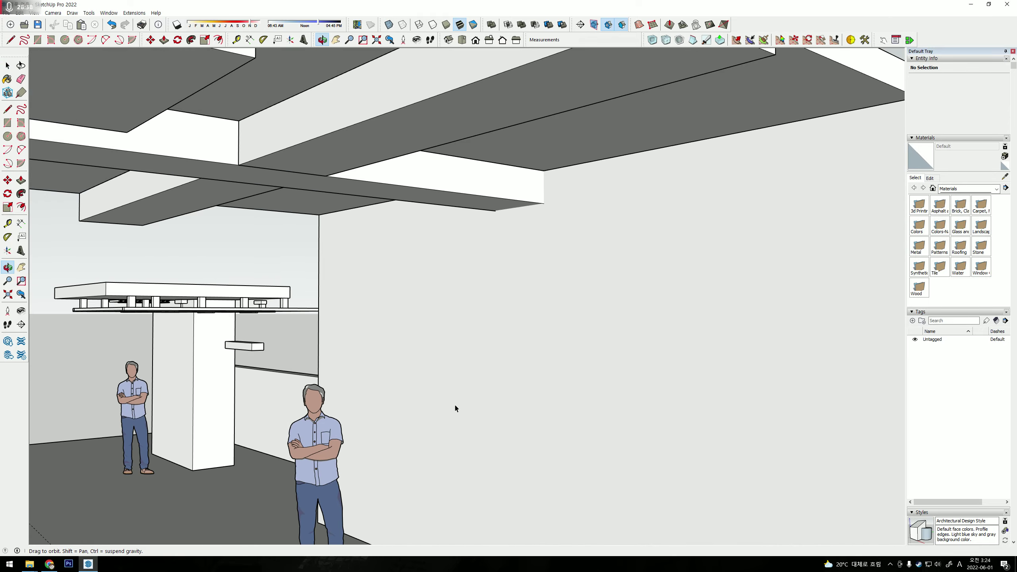
pyautogui.scroll(3, 413, 204)
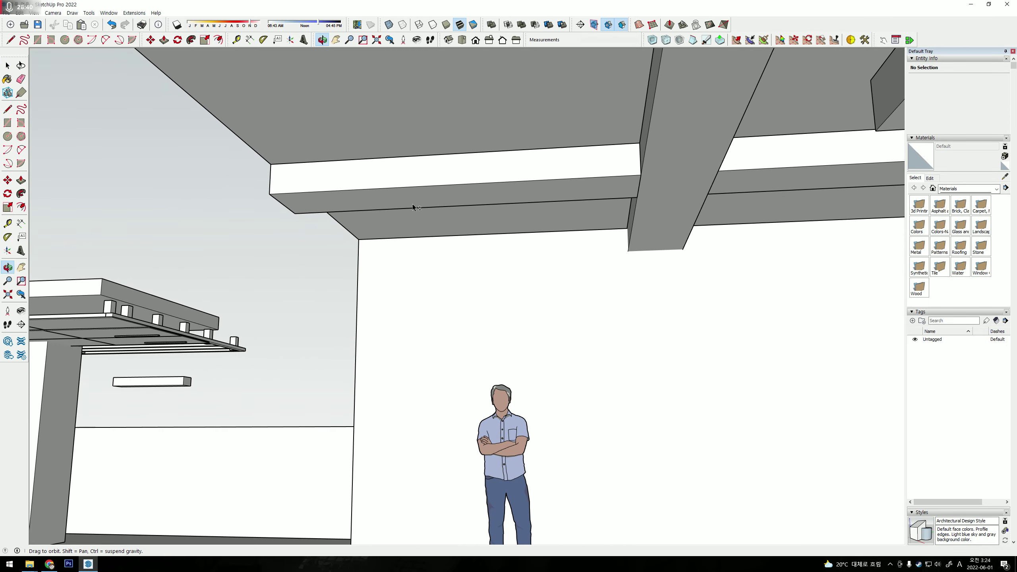
pyautogui.scroll(3, 485, 267)
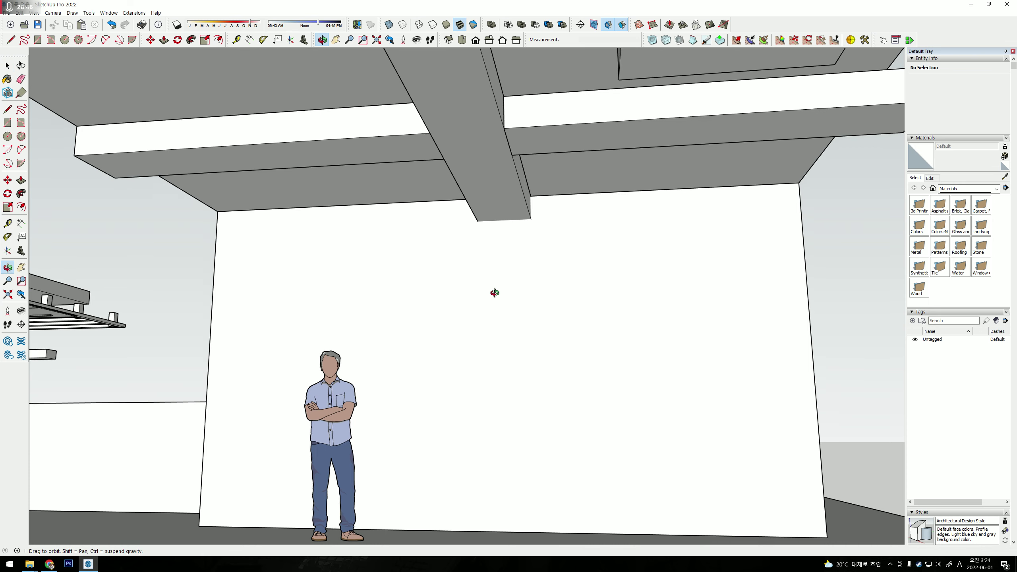
pyautogui.scroll(-5, 493, 293)
# Orbit to reveal the column with its figure and around the tall wall's end.
pyautogui.moveTo(336, 320); pyautogui.dragTo(395, 312, button='middle')
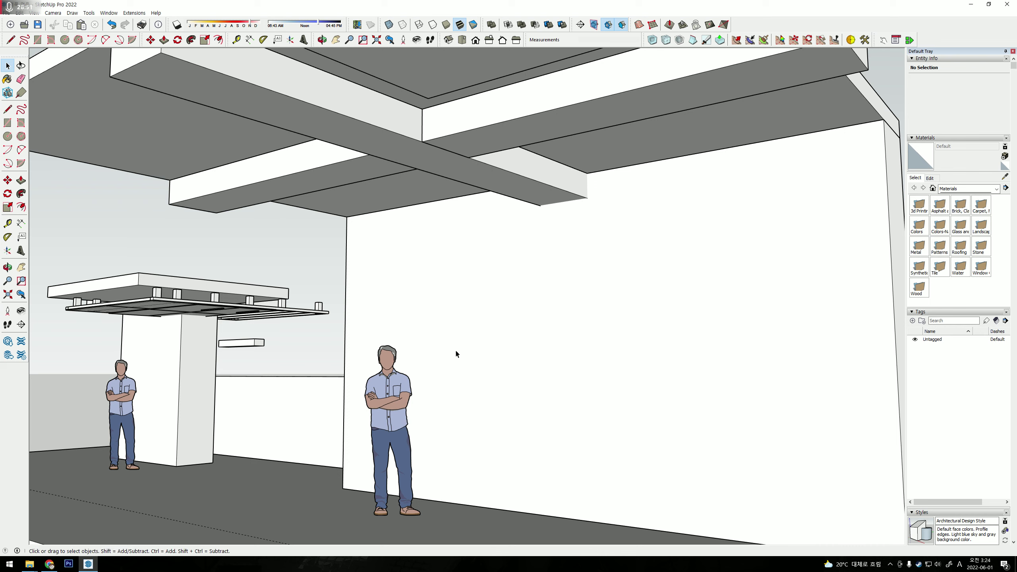
pyautogui.moveTo(457, 352)
pyautogui.mouseDown(button='middle')
pyautogui.moveTo(423, 302)
pyautogui.moveTo(431, 295)
pyautogui.mouseUp(button='middle')
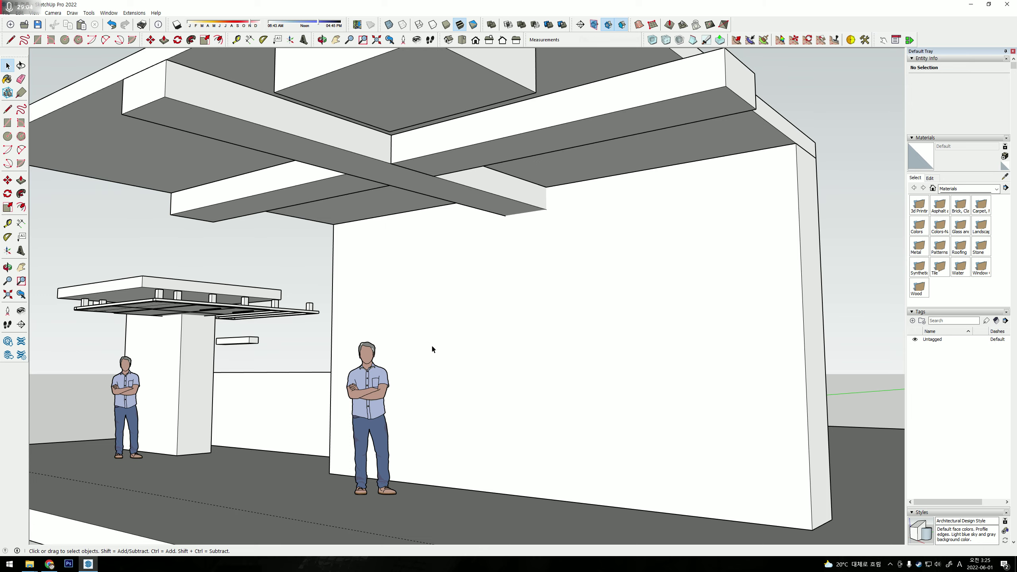
pyautogui.scroll(3, 427, 398)
pyautogui.scroll(3, 499, 439)
pyautogui.scroll(3, 499, 439)
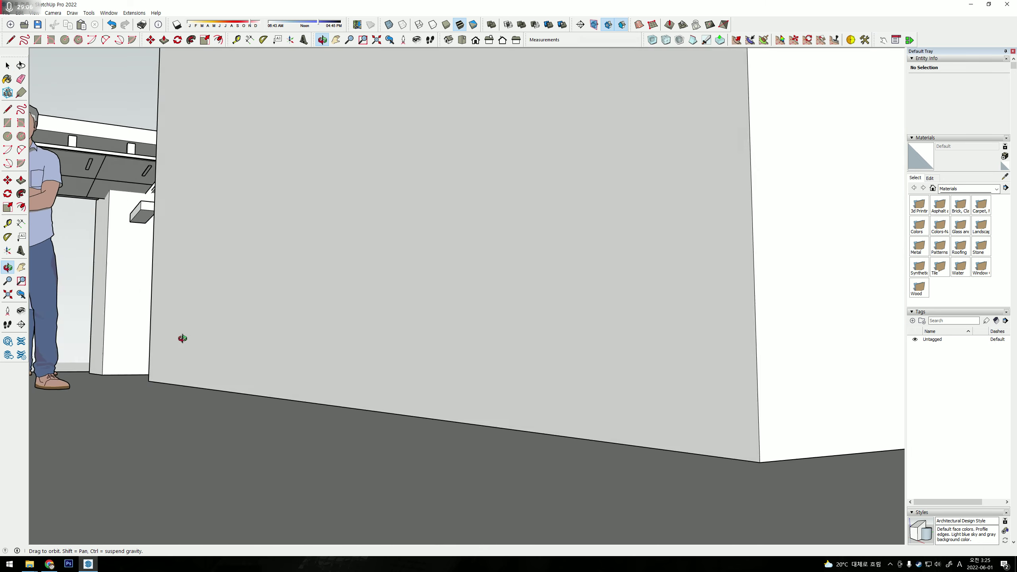
pyautogui.moveTo(182, 341)
pyautogui.mouseDown(button='middle')
pyautogui.moveTo(254, 382)
pyautogui.moveTo(277, 340)
pyautogui.mouseUp(button='middle')
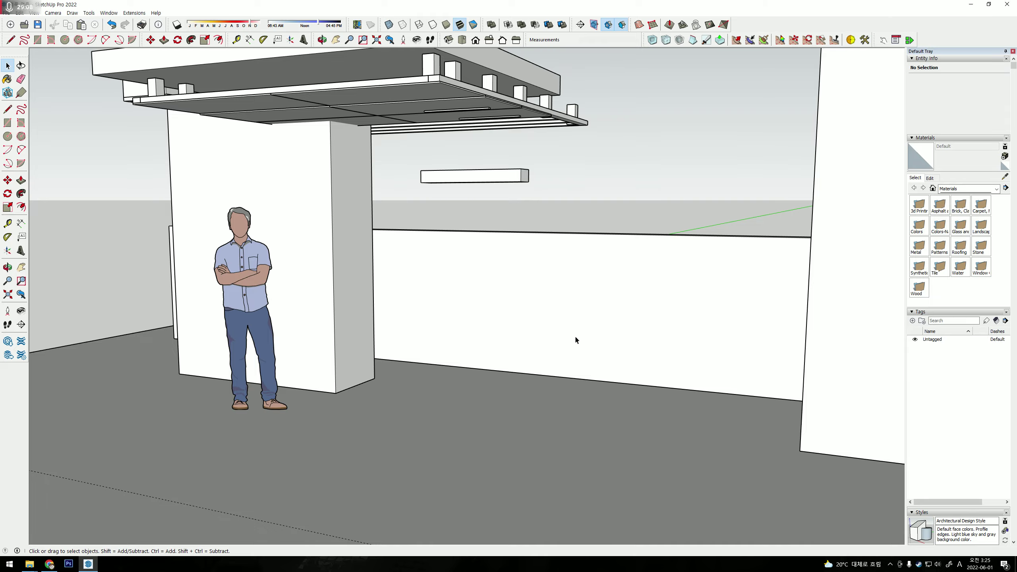
# Orbit from the column with both figures to a low frontal view of the tall wall.
pyautogui.scroll(-2, 621, 322)
pyautogui.scroll(3, 621, 321)
pyautogui.moveTo(621, 322)
pyautogui.mouseDown(button='middle')
pyautogui.moveTo(439, 254)
pyautogui.moveTo(391, 346)
pyautogui.mouseUp(button='middle')
pyautogui.scroll(-3, 401, 328)
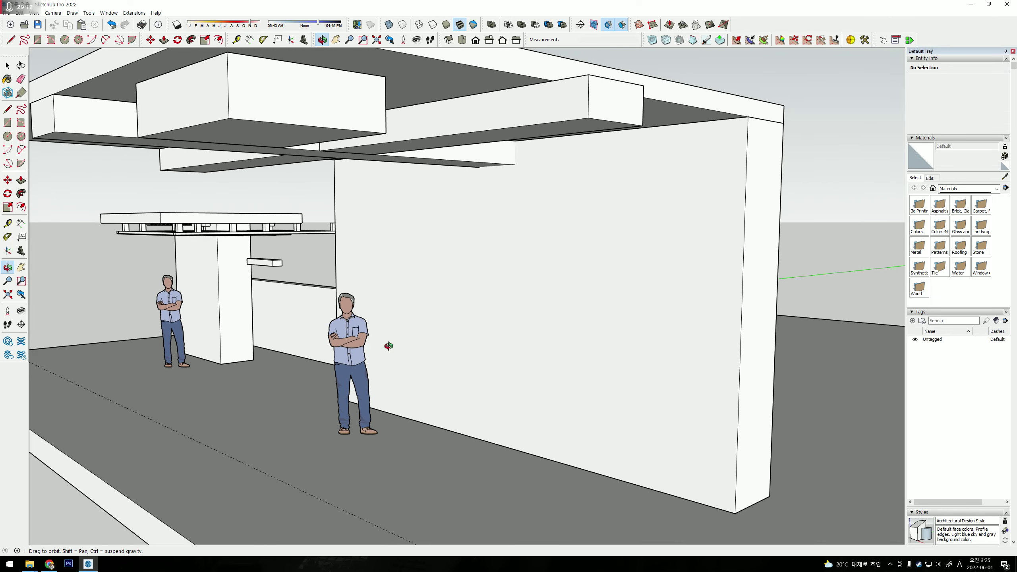
pyautogui.scroll(2, 396, 347)
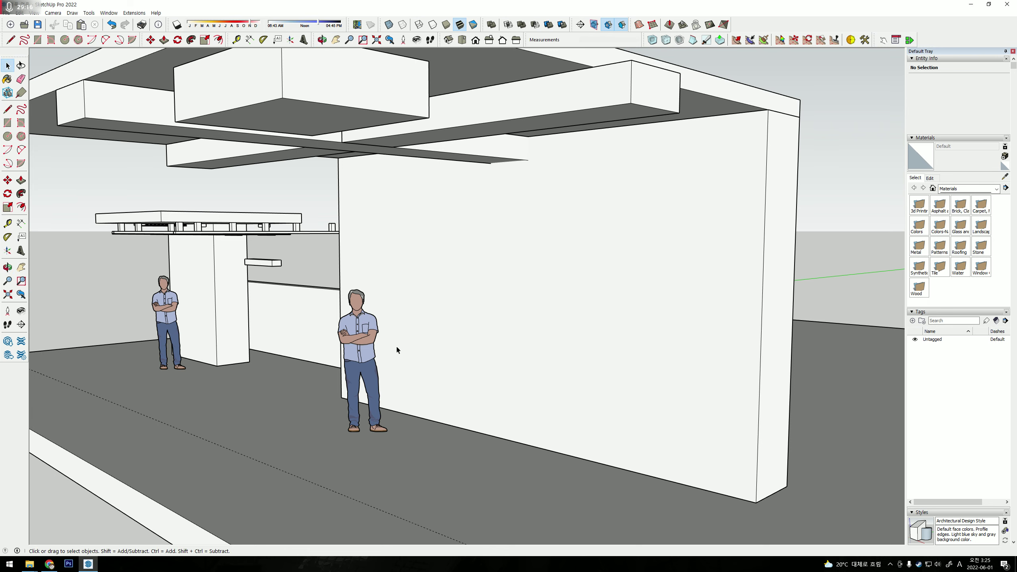
pyautogui.moveTo(397, 349)
pyautogui.mouseDown(button='middle')
pyautogui.moveTo(537, 277)
pyautogui.moveTo(513, 286)
pyautogui.moveTo(488, 273)
pyautogui.moveTo(393, 306)
pyautogui.moveTo(489, 290)
pyautogui.mouseUp(button='middle')
pyautogui.scroll(1, 488, 290)
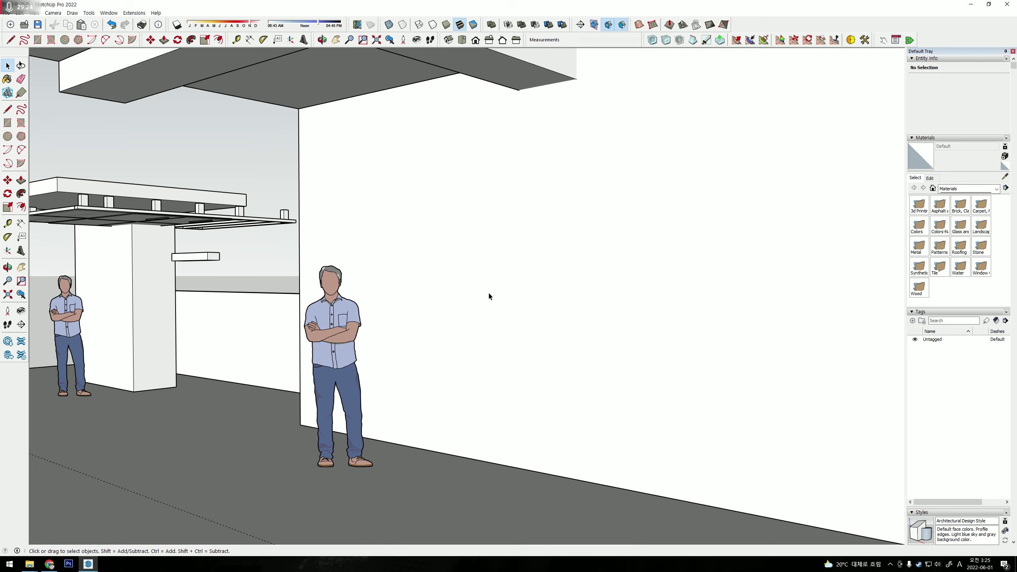
pyautogui.scroll(-3, 488, 295)
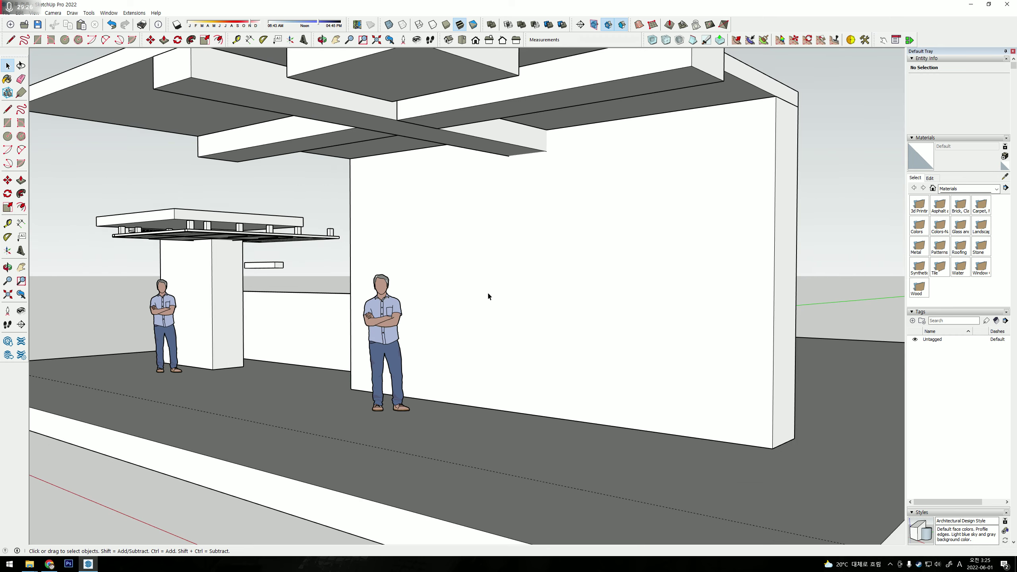
pyautogui.moveTo(488, 295)
pyautogui.mouseDown(button='middle')
pyautogui.moveTo(374, 261)
pyautogui.moveTo(466, 257)
pyautogui.moveTo(498, 268)
pyautogui.mouseUp(button='middle')
# Zoom out to review the whole pavilion on its slab, then zoom back beneath the beams.
pyautogui.scroll(-3, 507, 266)
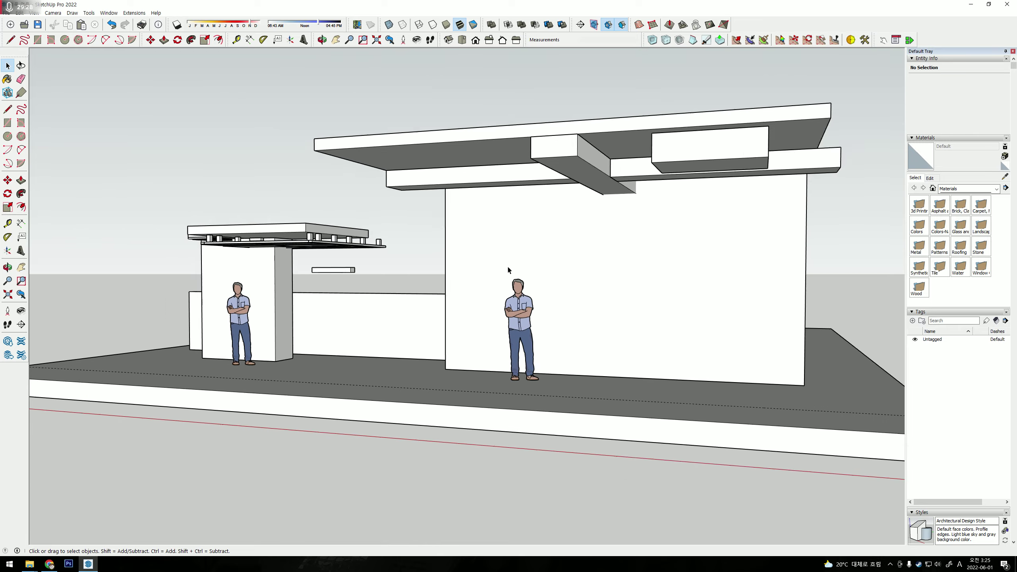
pyautogui.scroll(-1, 584, 271)
pyautogui.scroll(-1, 585, 273)
pyautogui.scroll(-1, 555, 285)
pyautogui.scroll(2, 555, 285)
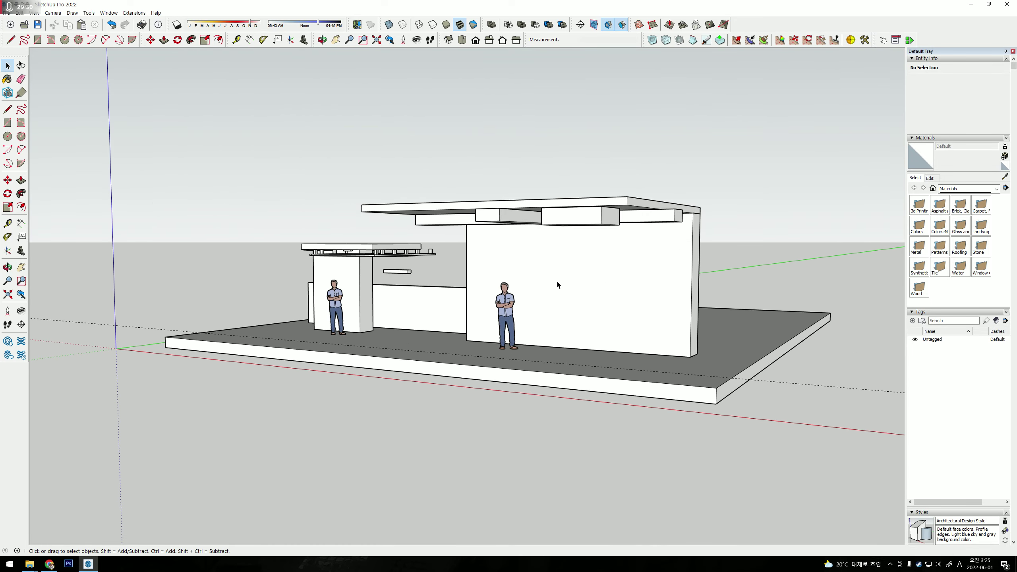
pyautogui.scroll(1, 556, 280)
pyautogui.scroll(2, 612, 278)
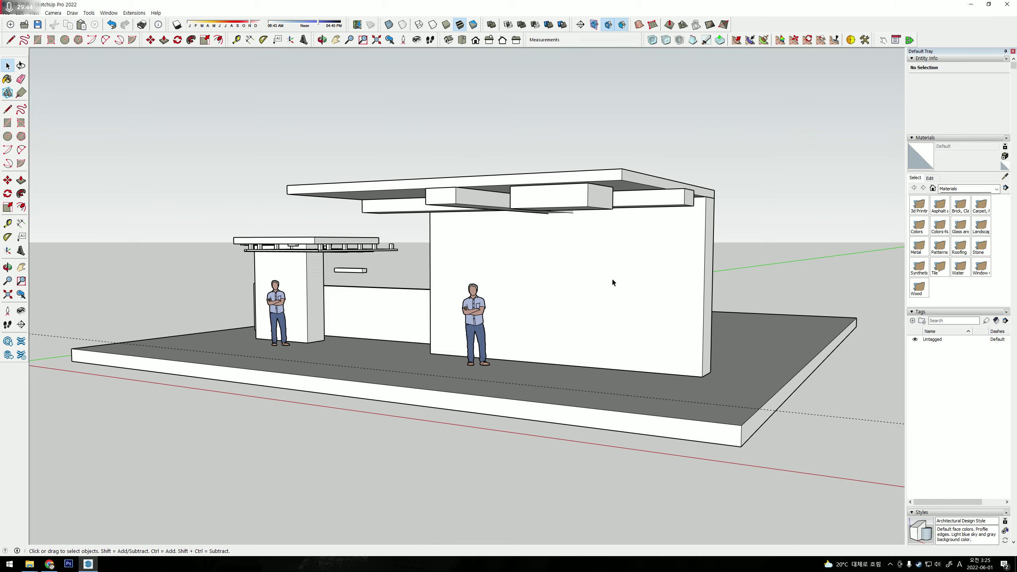
pyautogui.scroll(3, 612, 282)
pyautogui.scroll(2, 600, 284)
pyautogui.scroll(2, 577, 280)
pyautogui.scroll(-3, 461, 289)
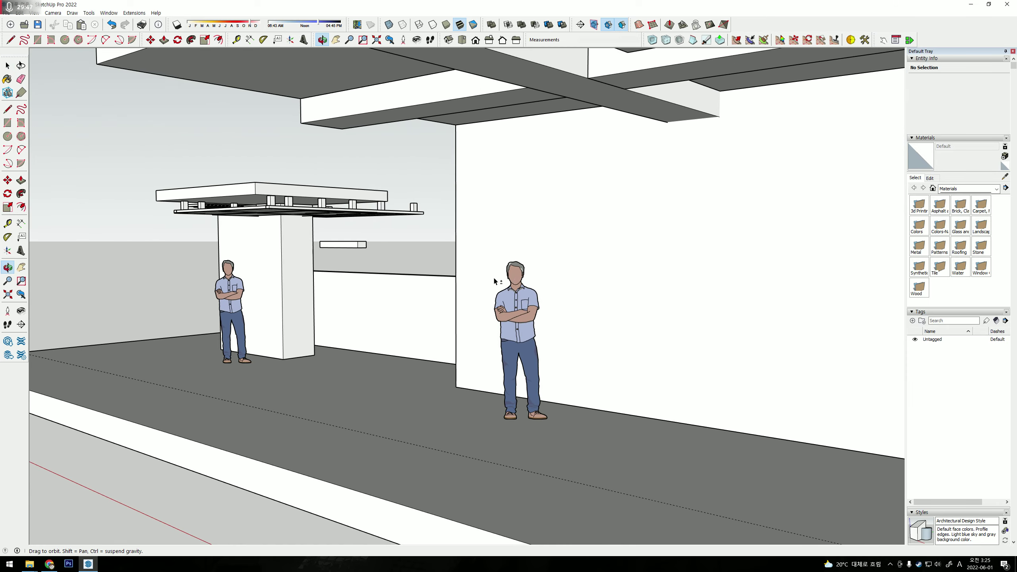
pyautogui.press('o')
pyautogui.moveTo(531, 271); pyautogui.dragTo(467, 292)
pyautogui.scroll(-1, 477, 275)
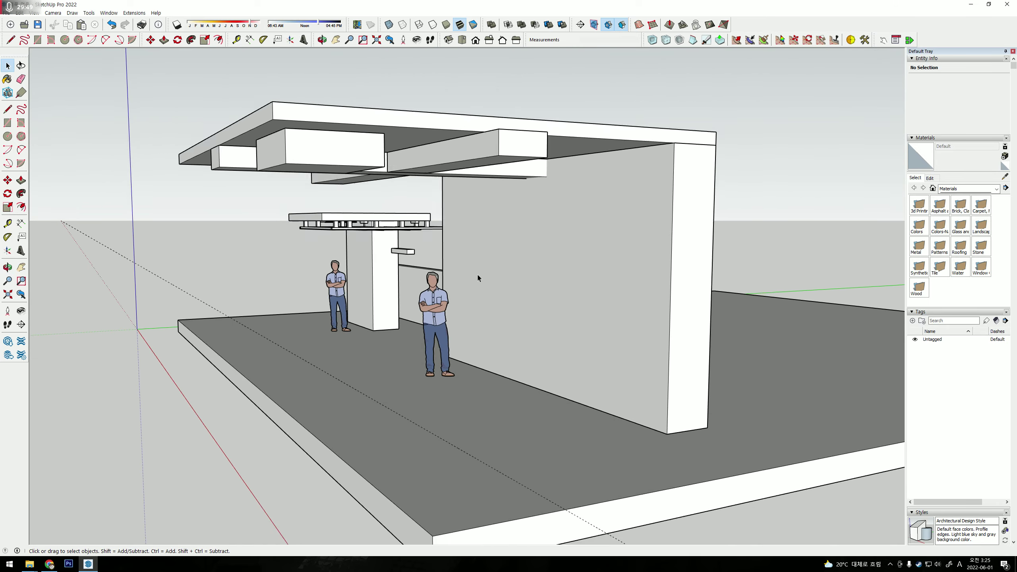
pyautogui.scroll(3, 476, 275)
# Orbit the view toward the tall wall, pillar and figures above the floor slab.
pyautogui.moveTo(438, 270); pyautogui.dragTo(454, 268)
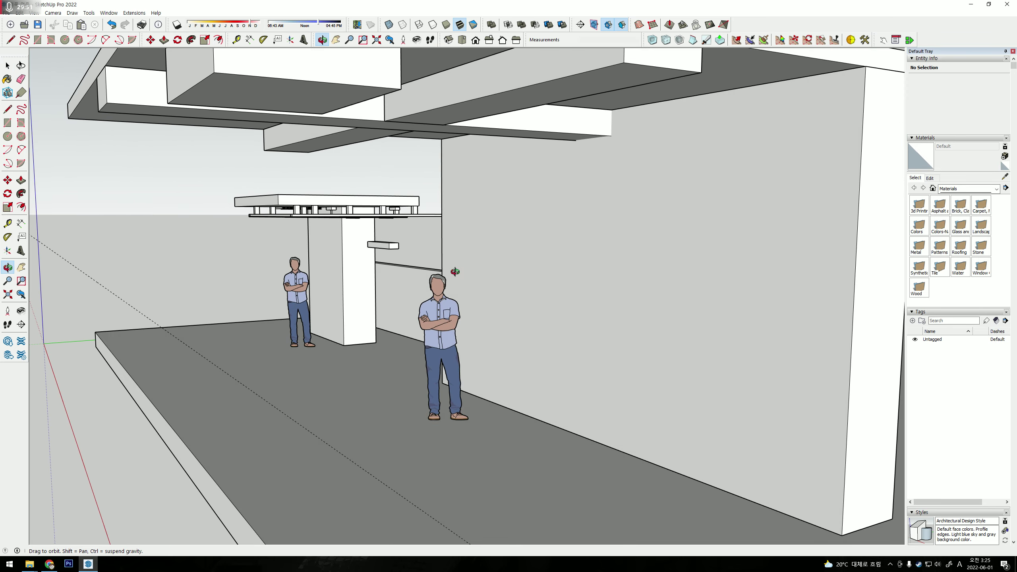
pyautogui.press('space')
pyautogui.scroll(-1, 494, 268)
pyautogui.scroll(-2, 493, 268)
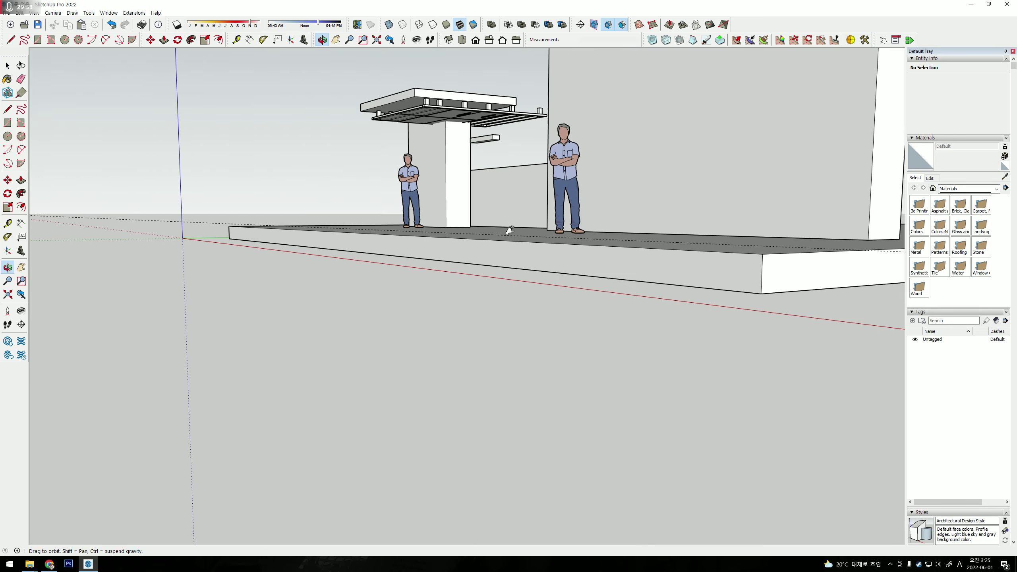
pyautogui.click(501, 241)
pyautogui.scroll(2, 521, 267)
pyautogui.scroll(2, 530, 256)
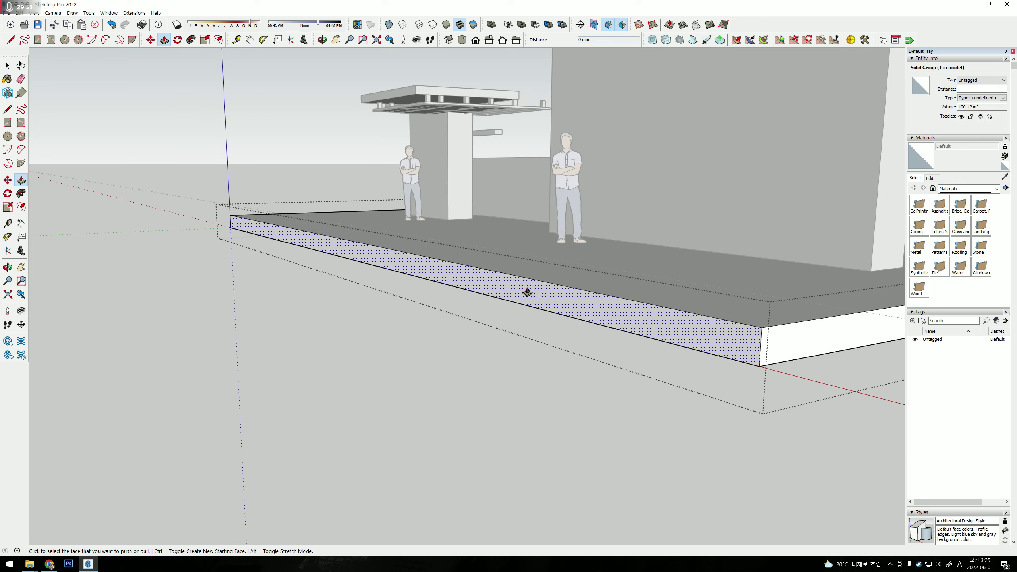
pyautogui.scroll(2, 527, 291)
pyautogui.press('o')
pyautogui.scroll(3, 533, 311)
pyautogui.moveTo(533, 311); pyautogui.dragTo(475, 289)
pyautogui.press('space')
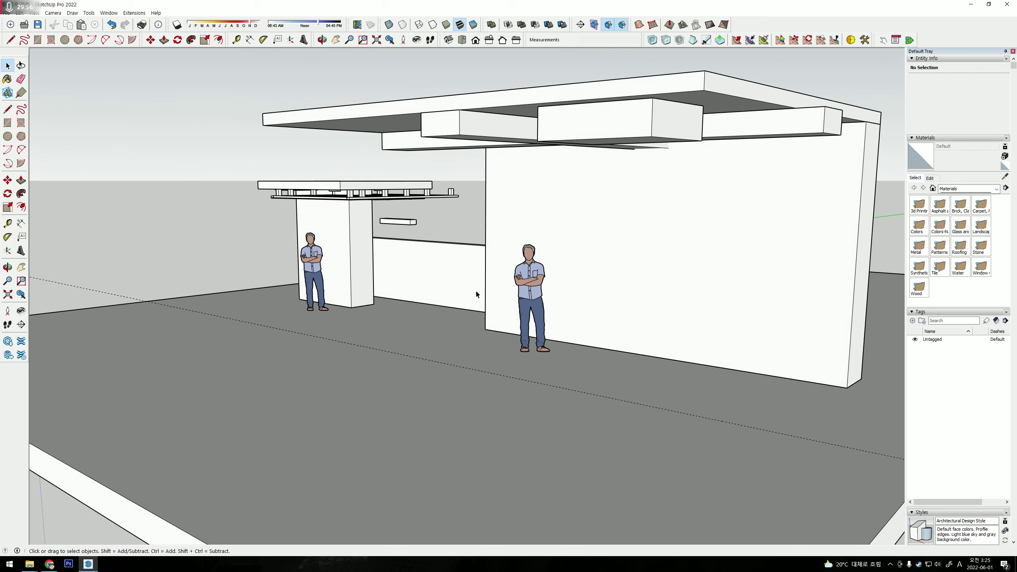
pyautogui.scroll(3, 471, 289)
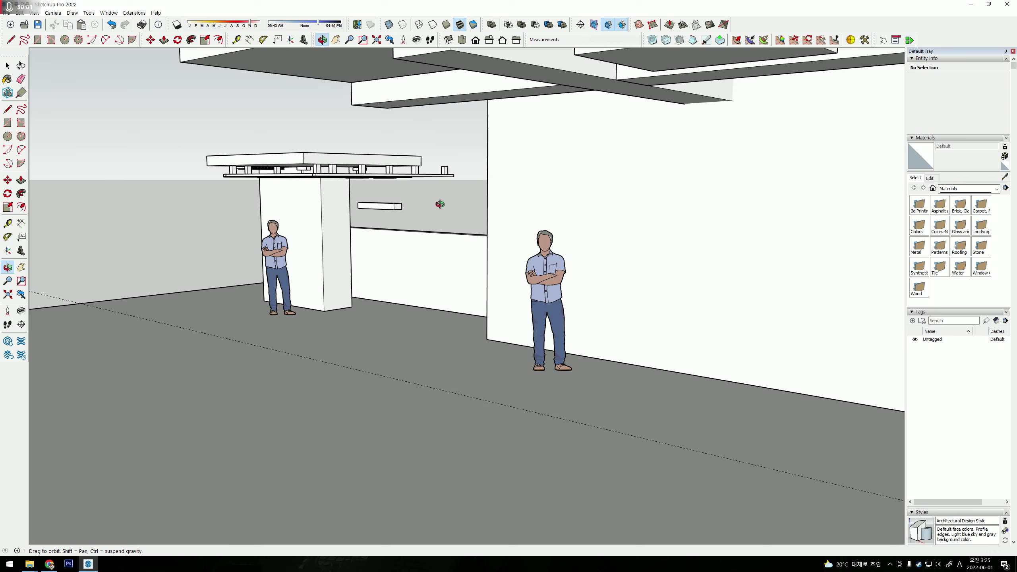
pyautogui.moveTo(421, 212); pyautogui.dragTo(122, 76, button='middle')
# Draw a bench footprint on the floor before the wall and raise it 750 mm.
pyautogui.click(38, 40)
pyautogui.moveTo(240, 281); pyautogui.dragTo(409, 352, button='middle')
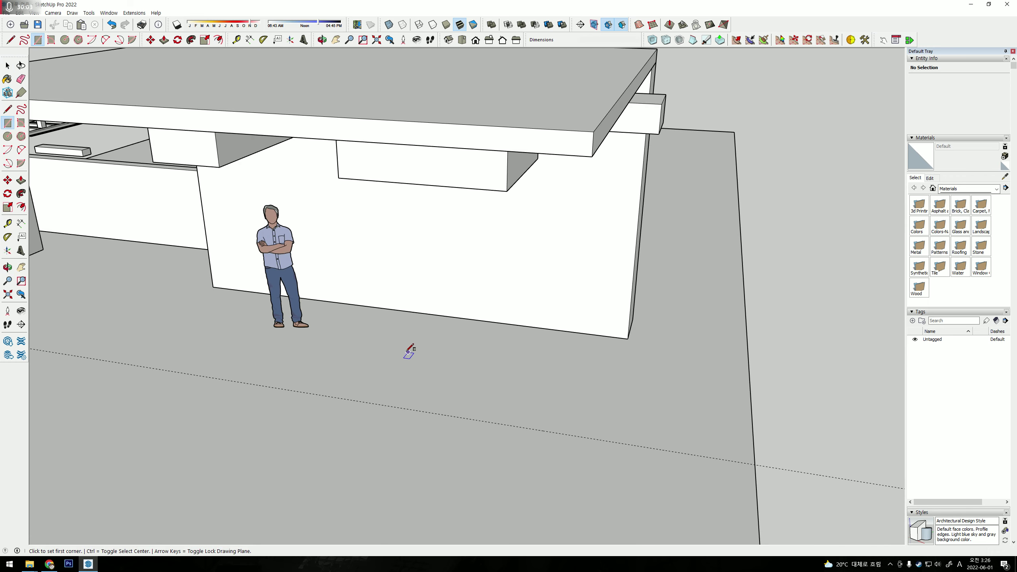
pyautogui.click(398, 342)
pyautogui.click(548, 401)
pyautogui.press('p')
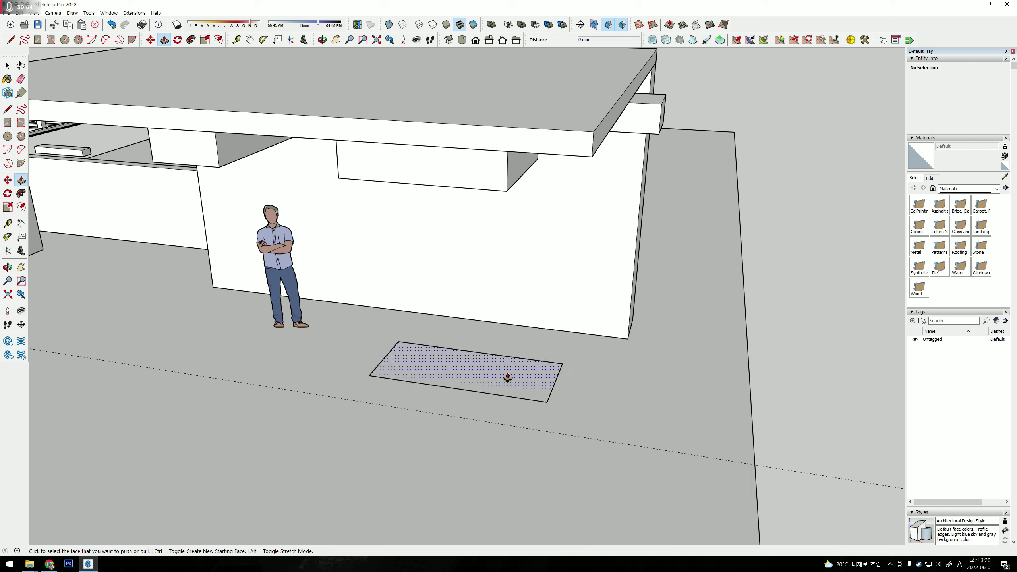
pyautogui.click(506, 380)
pyautogui.write('750')
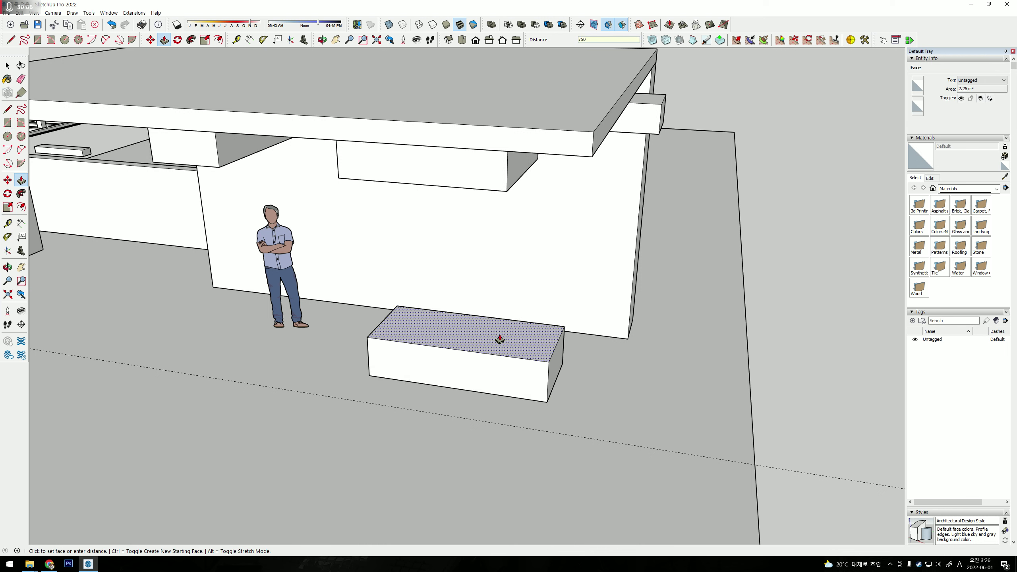
pyautogui.press('Return')
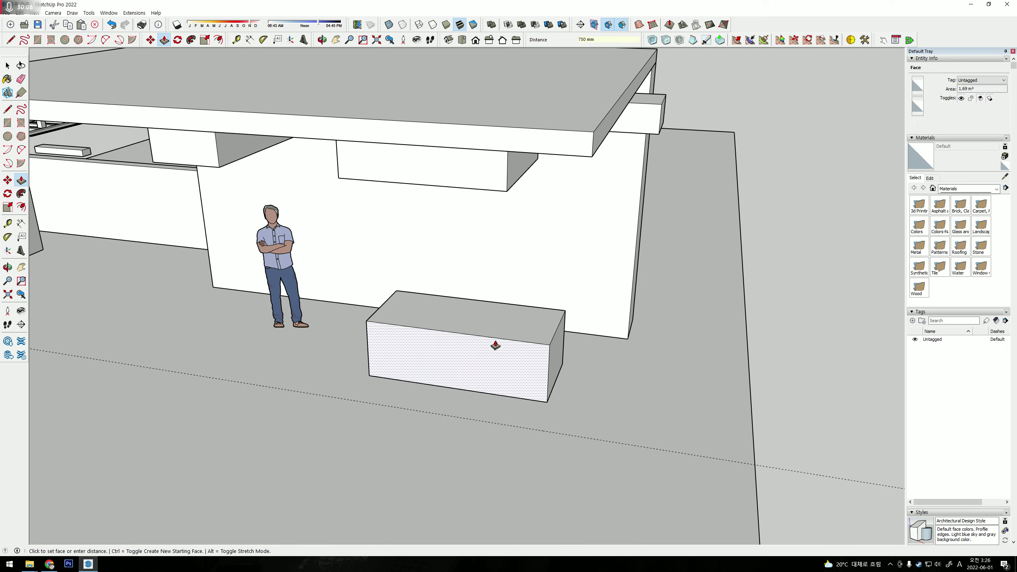
# Select the whole 750 mm box and make it a group.
pyautogui.moveTo(471, 351)
pyautogui.mouseDown(button='middle')
pyautogui.moveTo(529, 363)
pyautogui.moveTo(438, 359)
pyautogui.mouseUp(button='middle')
pyautogui.press('space')
pyautogui.doubleClick(438, 360)
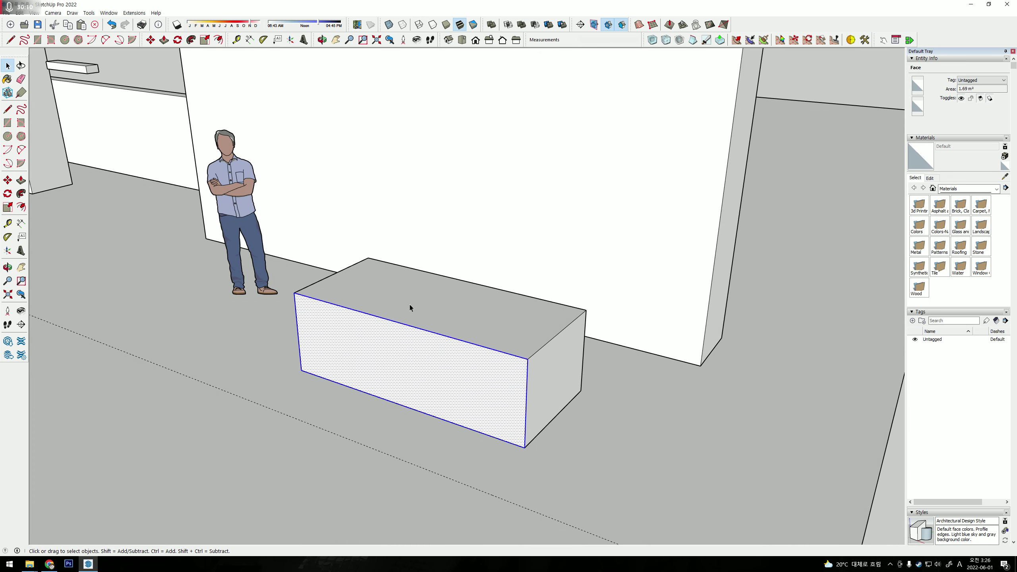
pyautogui.tripleClick(445, 374)
pyautogui.rightClick(443, 374)
pyautogui.click(468, 437)
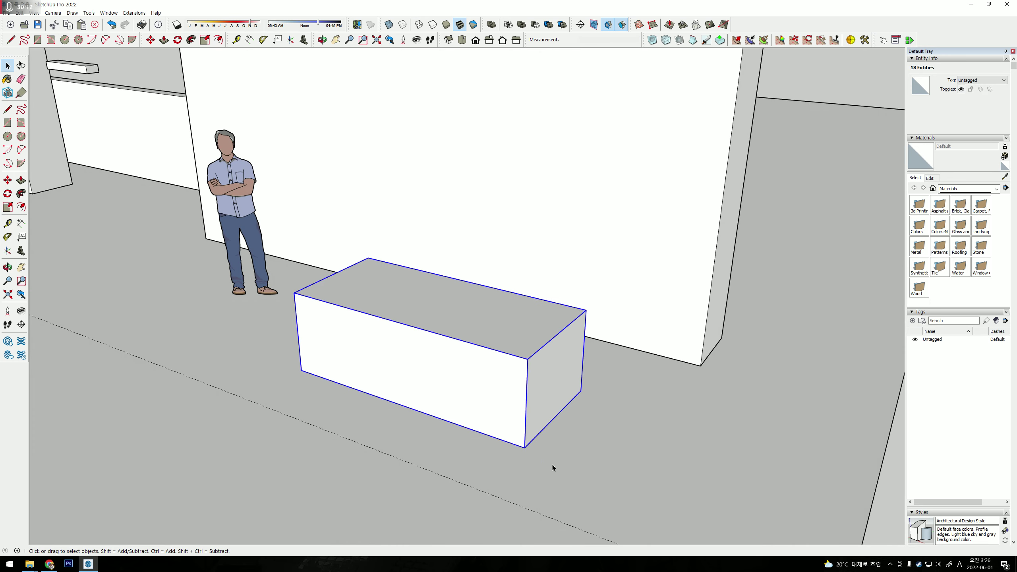
# Move the bench group back against the tall wall.
pyautogui.press('m')
pyautogui.press('m')
pyautogui.moveTo(568, 450); pyautogui.dragTo(604, 391)
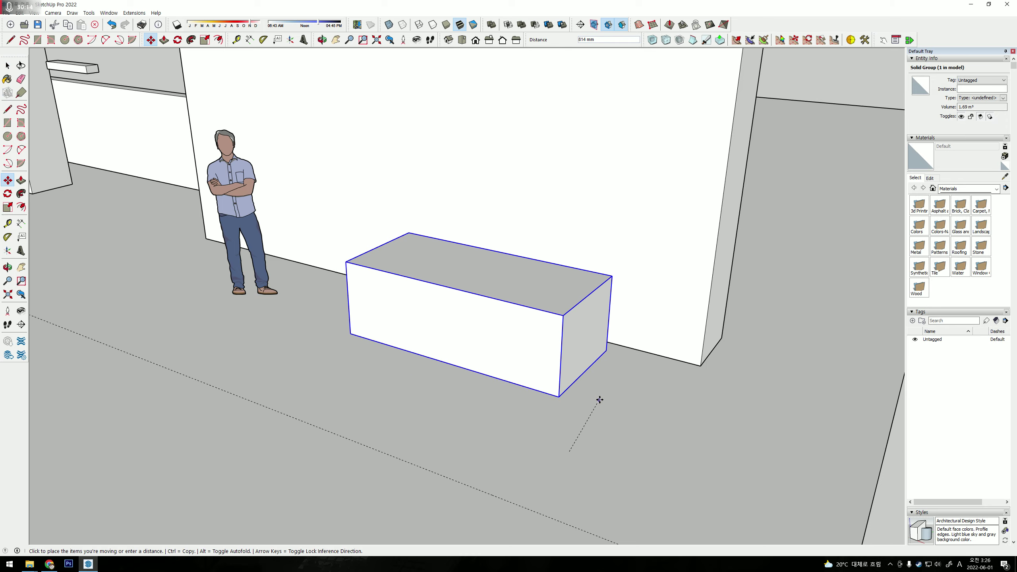
pyautogui.scroll(-2, 514, 322)
pyautogui.moveTo(513, 323)
pyautogui.mouseDown(button='middle')
pyautogui.moveTo(704, 312)
pyautogui.moveTo(681, 266)
pyautogui.moveTo(742, 340)
pyautogui.mouseUp(button='middle')
# Copy the bench right beside the original, then orbit out to check the pavilion.
pyautogui.press('ctrl')
pyautogui.click(695, 425)
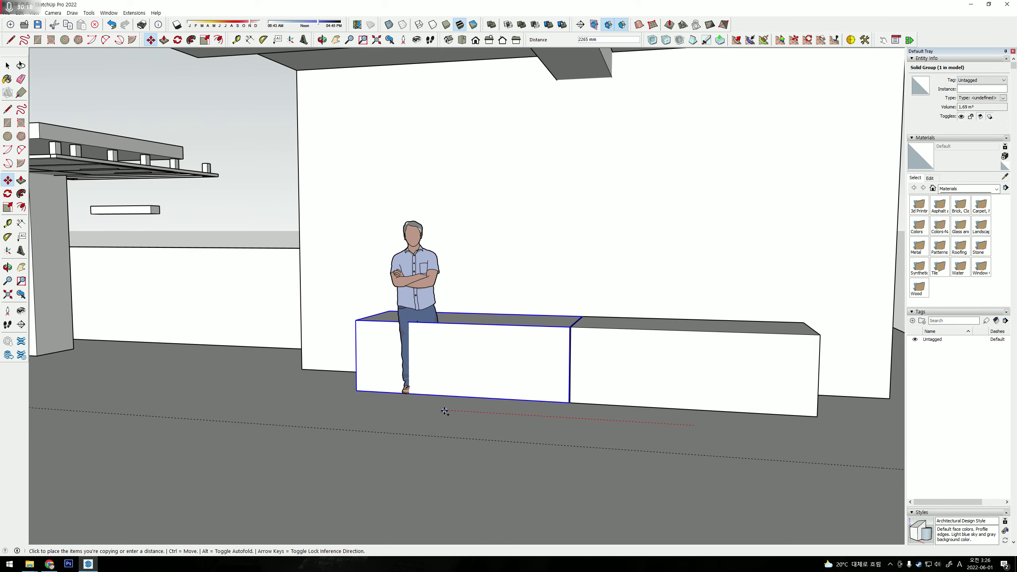
pyautogui.click(439, 410)
pyautogui.press('space')
pyautogui.click(426, 295)
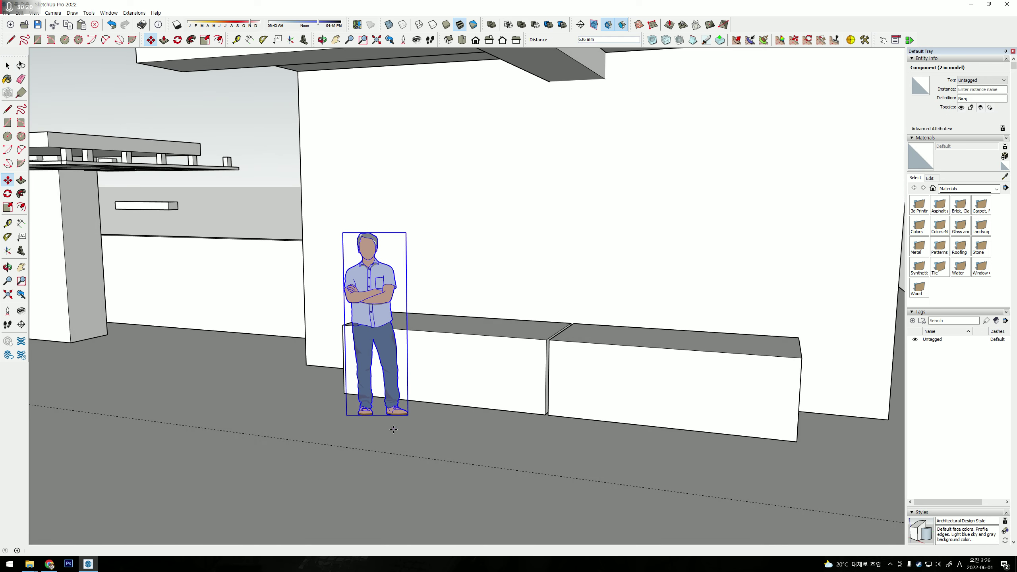
pyautogui.moveTo(426, 296)
pyautogui.mouseDown(button='middle')
pyautogui.moveTo(559, 277)
pyautogui.moveTo(511, 335)
pyautogui.mouseUp(button='middle')
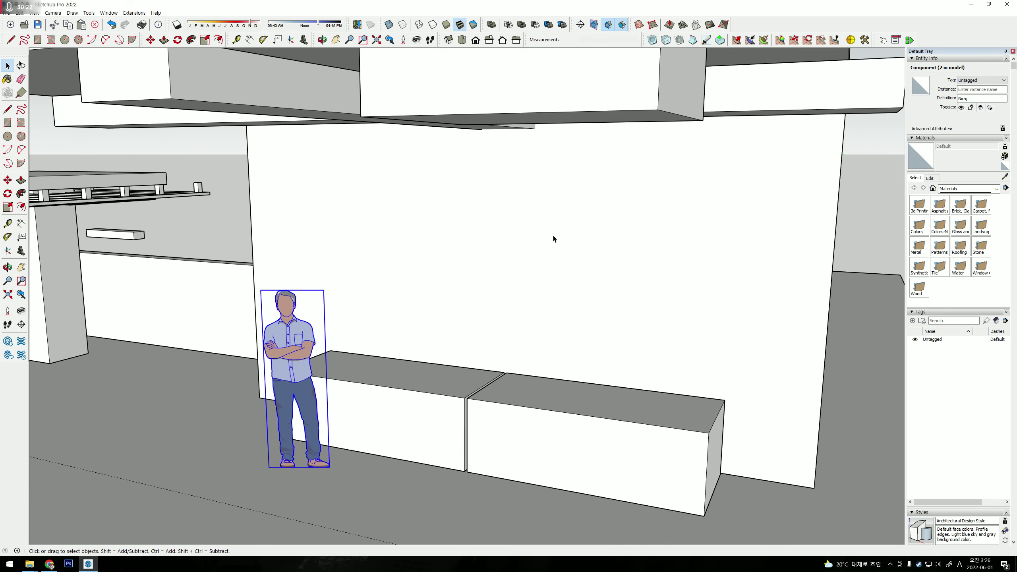
pyautogui.moveTo(554, 238)
pyautogui.mouseDown(button='middle')
pyautogui.moveTo(488, 200)
pyautogui.moveTo(487, 211)
pyautogui.mouseUp(button='middle')
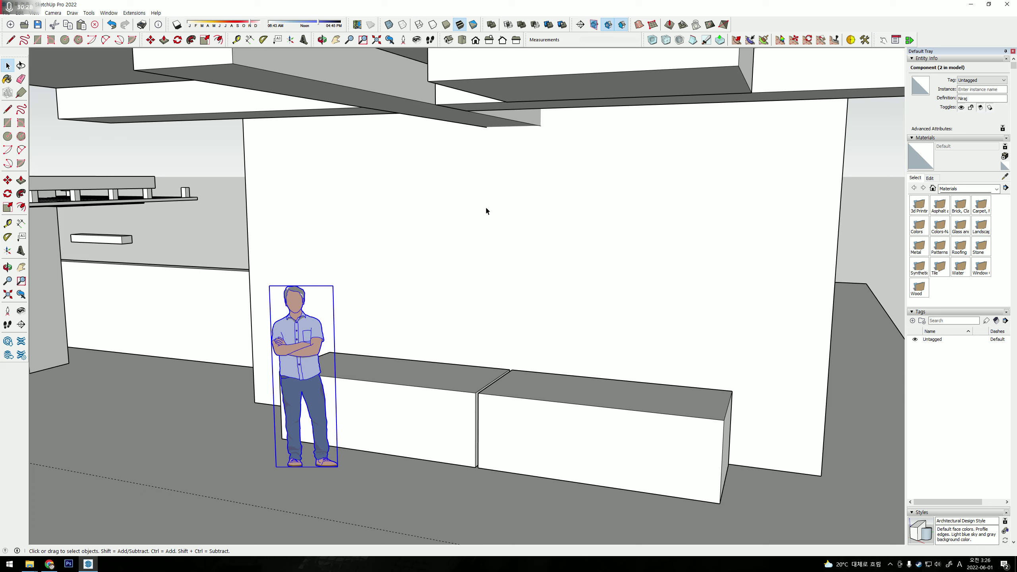
pyautogui.moveTo(487, 211)
pyautogui.mouseDown(button='middle')
pyautogui.moveTo(408, 320)
pyautogui.moveTo(768, 268)
pyautogui.moveTo(809, 221)
pyautogui.mouseUp(button='middle')
pyautogui.click(809, 221)
pyautogui.scroll(-2, 485, 355)
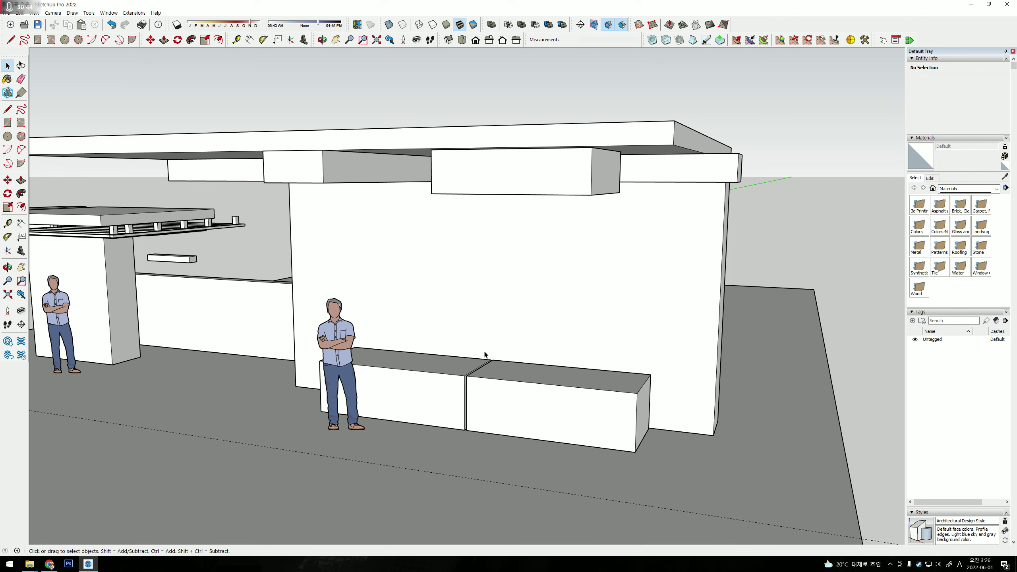
# Copy a bench over to the small pillar.
pyautogui.click(444, 406)
pyautogui.press('m')
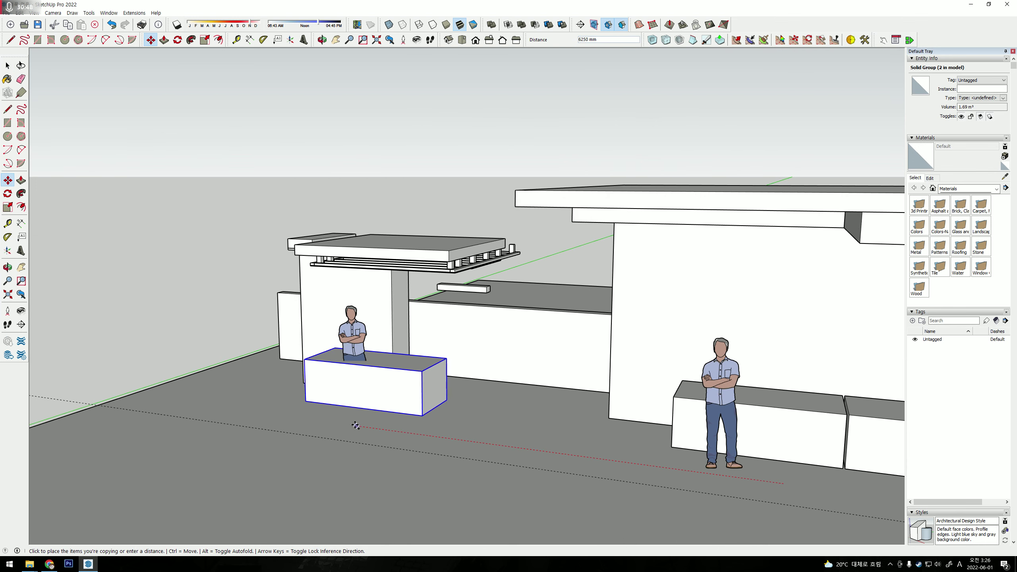
pyautogui.press('Escape')
pyautogui.press('space')
# Move the person figure by the small pillar to stand in front of the bench.
pyautogui.click(351, 333)
pyautogui.press('m')
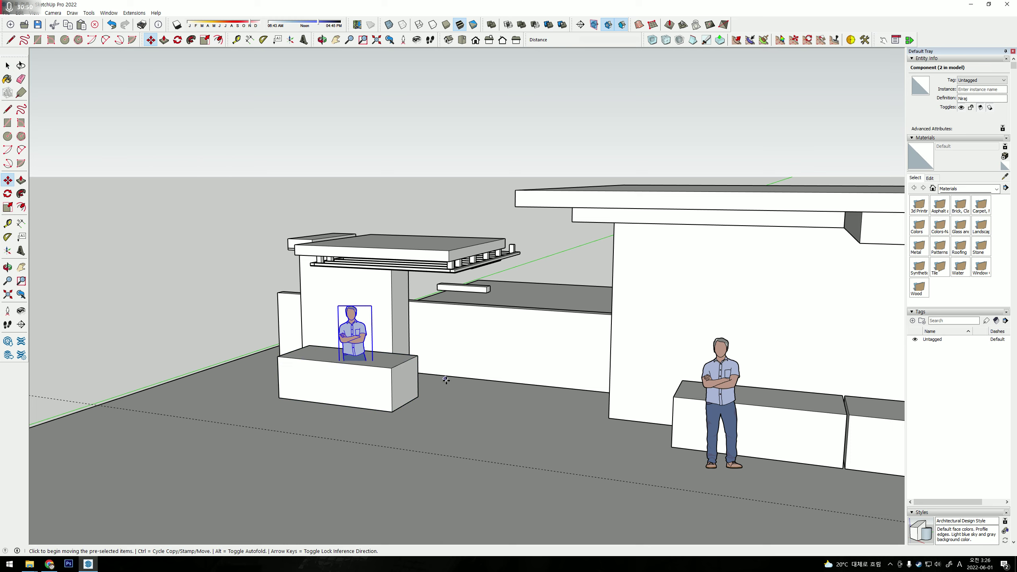
pyautogui.press('o')
pyautogui.scroll(5, 372, 335)
pyautogui.moveTo(387, 415); pyautogui.dragTo(369, 355)
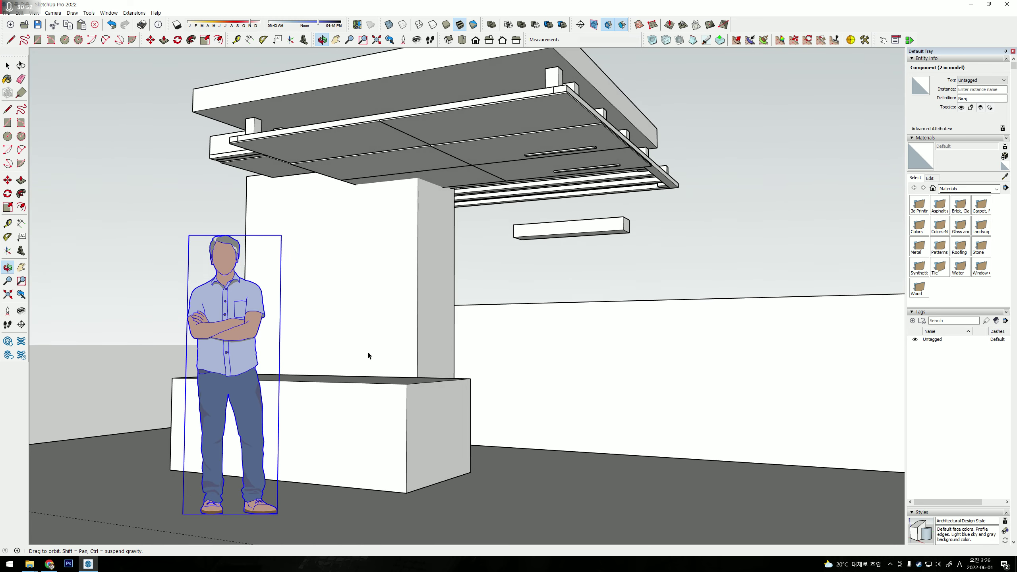
pyautogui.press('space')
pyautogui.moveTo(235, 527); pyautogui.dragTo(236, 537, button='middle')
pyautogui.press('m')
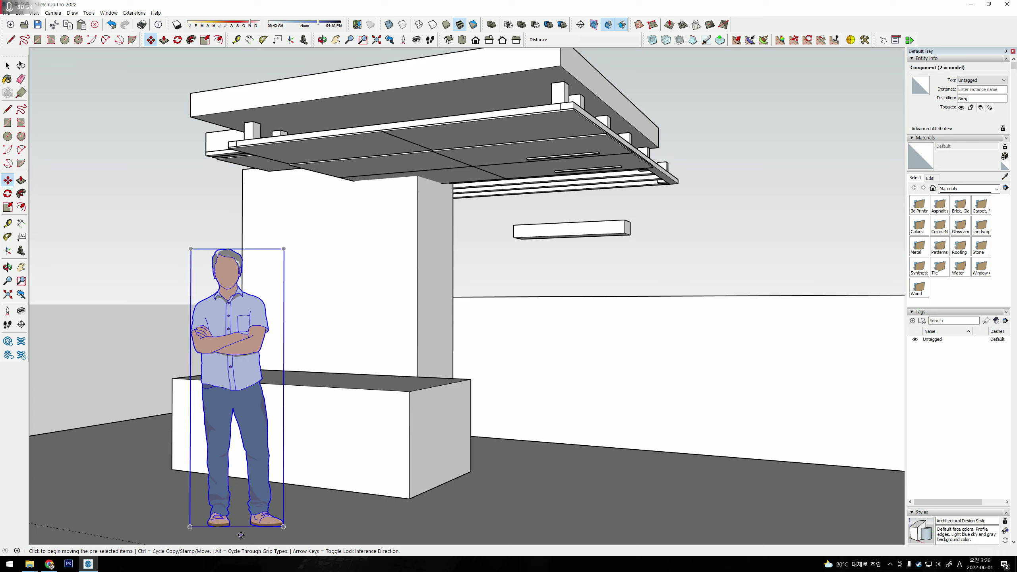
pyautogui.moveTo(228, 361); pyautogui.dragTo(268, 344)
pyautogui.press('space')
pyautogui.click(133, 330)
# Orbit around the new bench and figure, back to the big wall's benches.
pyautogui.moveTo(134, 330)
pyautogui.mouseDown(button='middle')
pyautogui.moveTo(188, 317)
pyautogui.moveTo(358, 385)
pyautogui.mouseUp(button='middle')
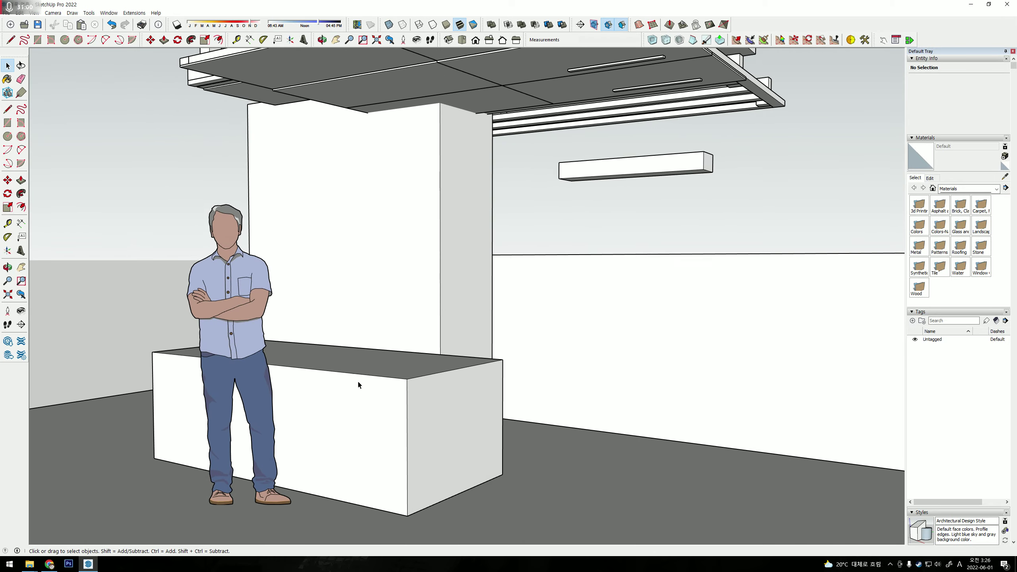
pyautogui.moveTo(387, 318); pyautogui.dragTo(546, 302, button='middle')
pyautogui.scroll(-3, 374, 318)
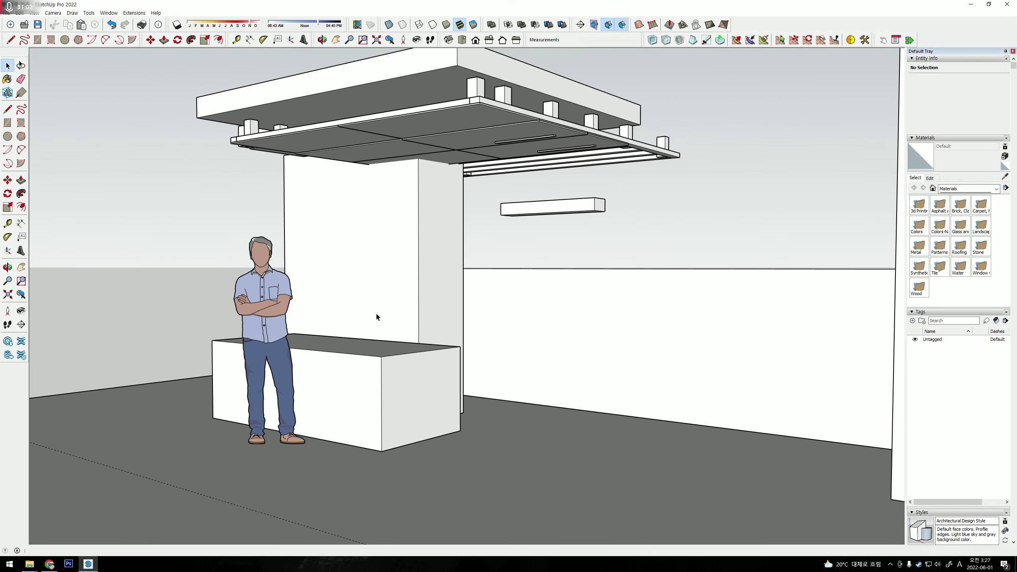
pyautogui.scroll(5, 318, 289)
pyautogui.moveTo(318, 288)
pyautogui.mouseDown(button='middle')
pyautogui.moveTo(541, 236)
pyautogui.moveTo(445, 300)
pyautogui.moveTo(466, 291)
pyautogui.moveTo(361, 333)
pyautogui.moveTo(397, 319)
pyautogui.moveTo(447, 318)
pyautogui.moveTo(427, 337)
pyautogui.moveTo(384, 344)
pyautogui.moveTo(396, 346)
pyautogui.mouseUp(button='middle')
# Select both wall benches and slide them further left along the wall.
pyautogui.scroll(-3, 395, 346)
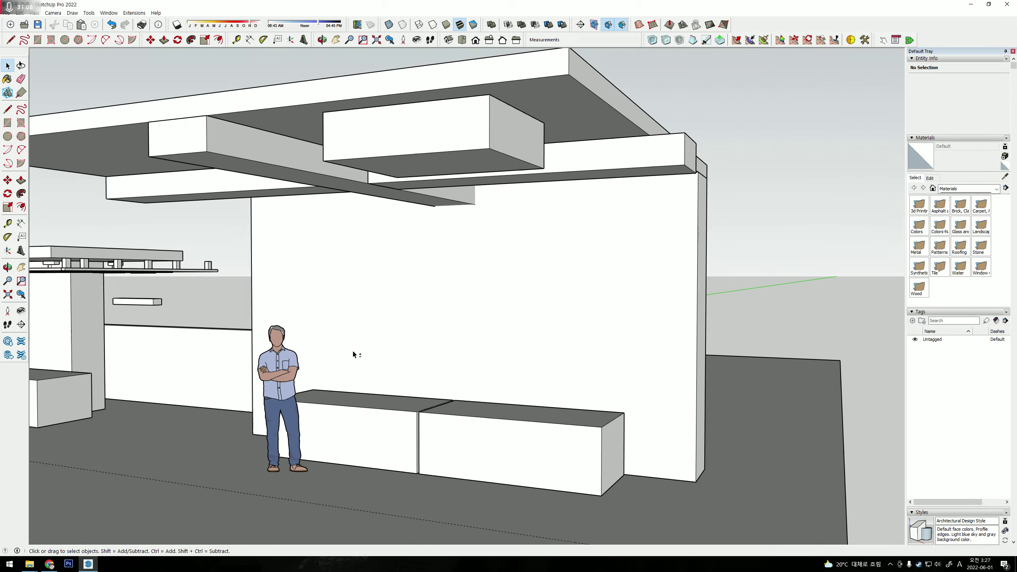
pyautogui.scroll(-3, 354, 354)
pyautogui.moveTo(581, 371)
pyautogui.mouseDown(button='middle')
pyautogui.moveTo(660, 388)
pyautogui.moveTo(696, 447)
pyautogui.moveTo(537, 469)
pyautogui.moveTo(704, 420)
pyautogui.mouseUp(button='middle')
pyautogui.keyDown('shift'); pyautogui.click(703, 420); pyautogui.keyUp('shift')
pyautogui.press('m')
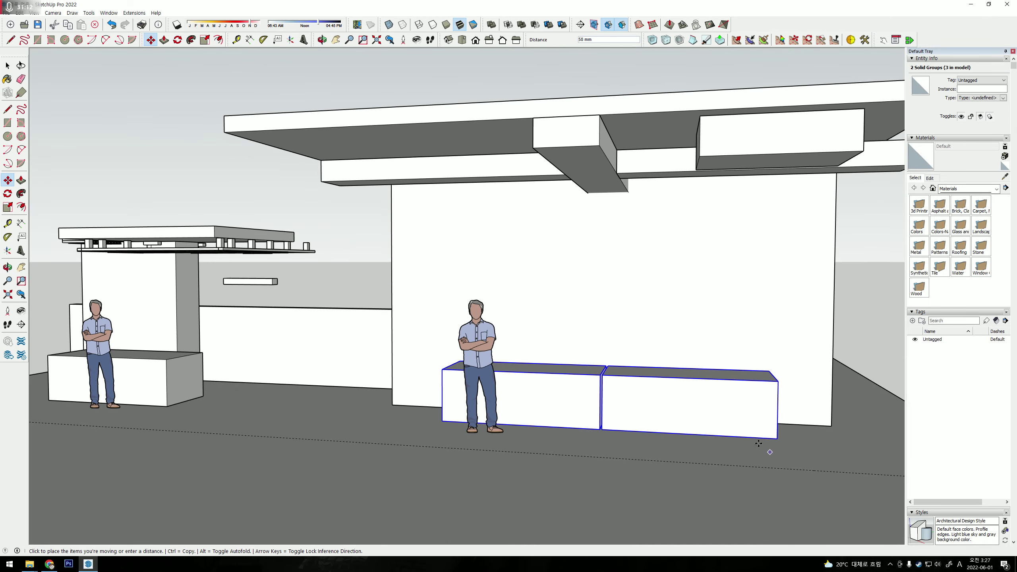
pyautogui.click(767, 448)
pyautogui.click(418, 433)
# Open the big wall group for editing.
pyautogui.scroll(5, 428, 354)
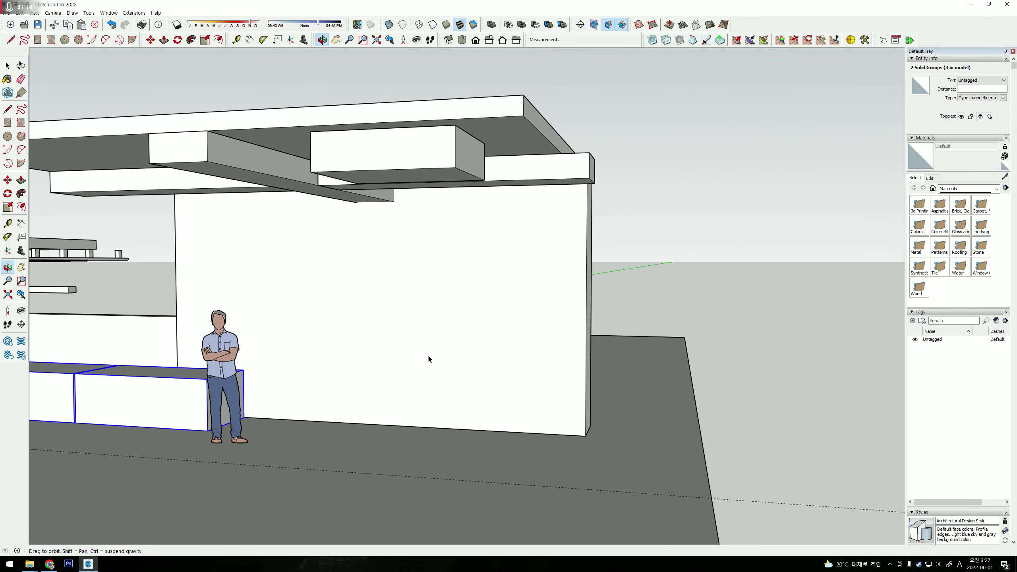
pyautogui.press('space')
pyautogui.scroll(2, 479, 326)
pyautogui.doubleClick(476, 326)
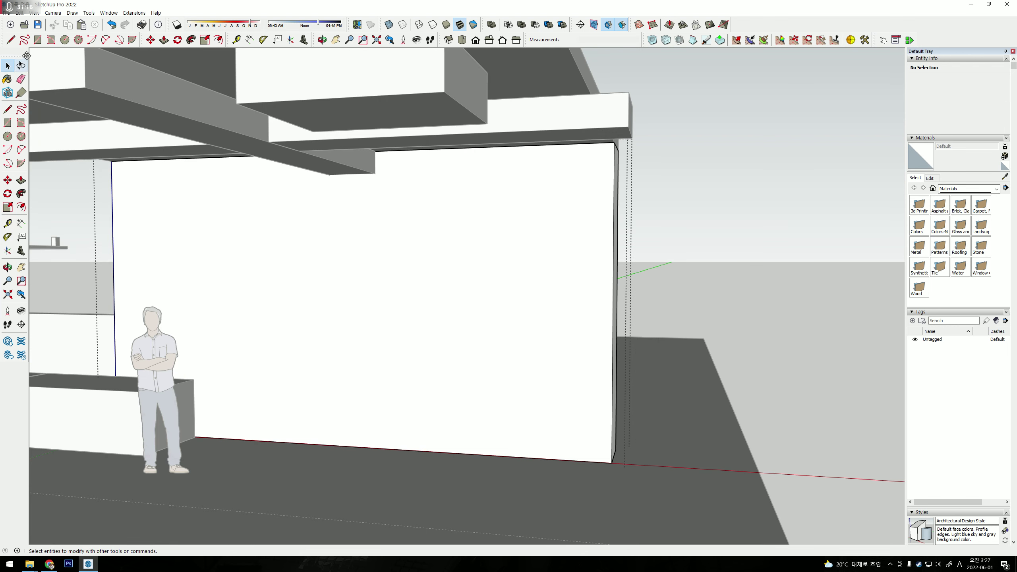
pyautogui.press('r')
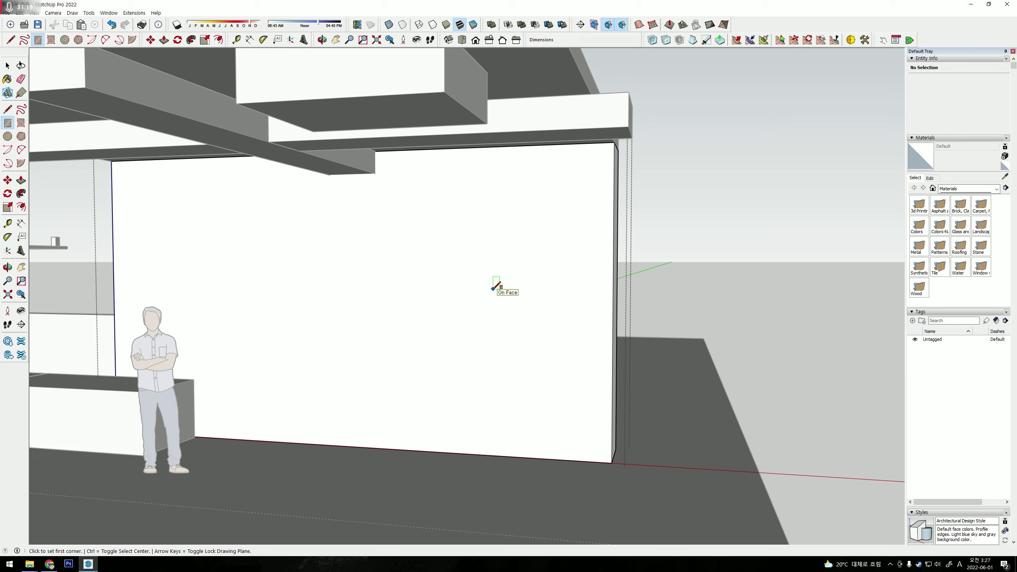
# Draw a 1000 × 2200 mm door outline at the wall base and push it through the wall.
pyautogui.click(417, 451)
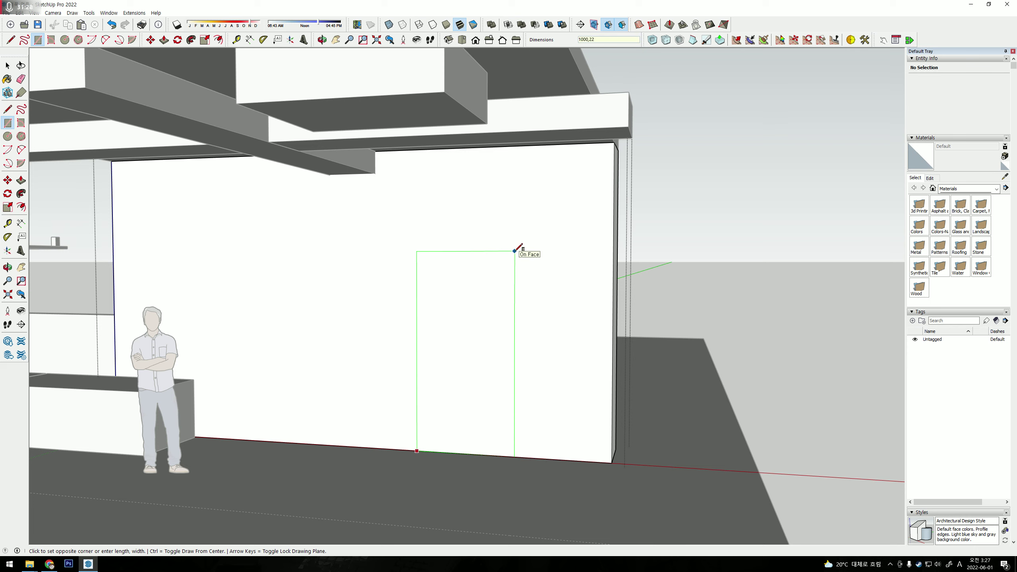
pyautogui.write('00')
pyautogui.press('Return')
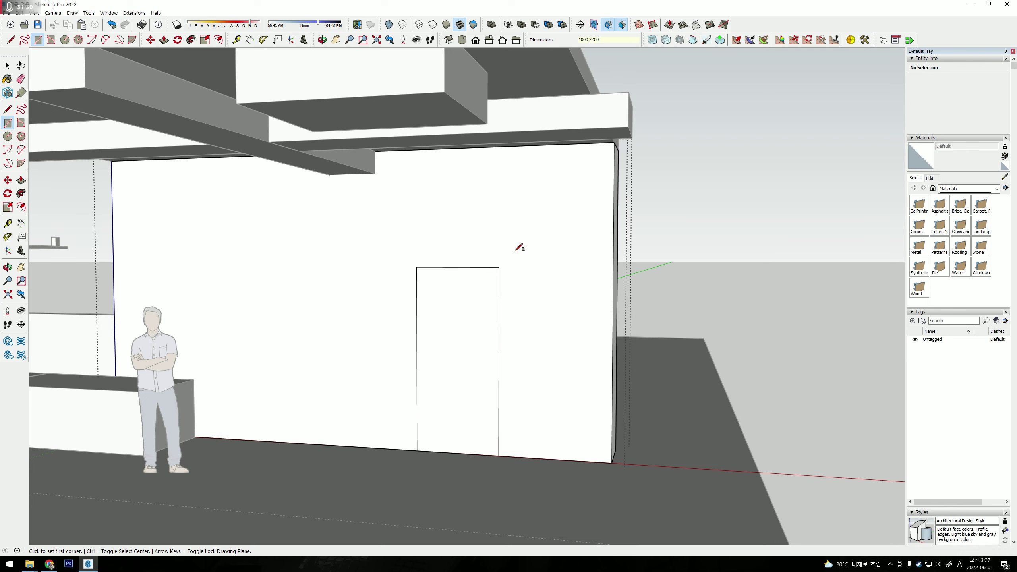
pyautogui.press('p')
pyautogui.click(461, 371)
pyautogui.moveTo(460, 371); pyautogui.dragTo(460, 405, button='middle')
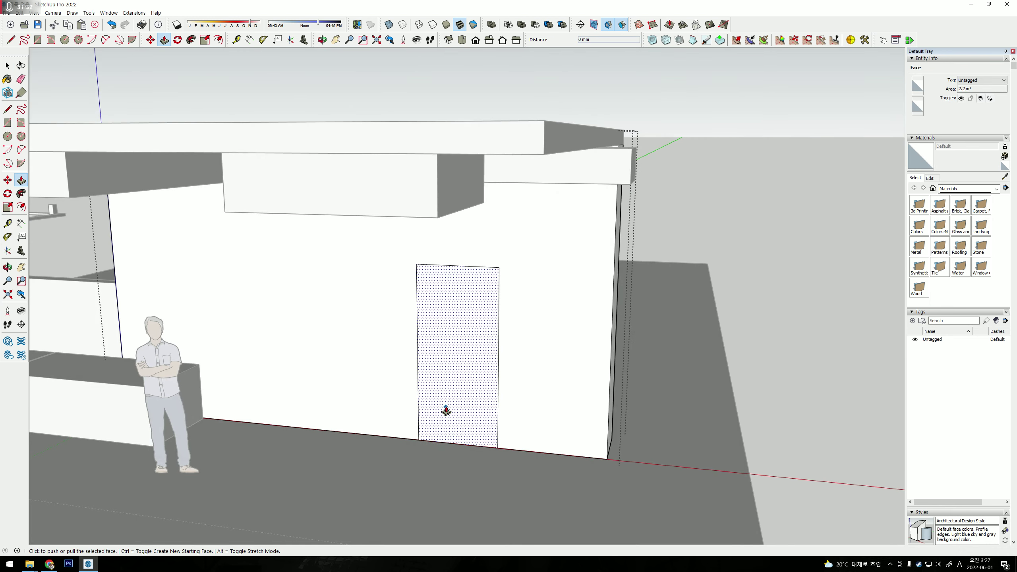
pyautogui.click(462, 385)
pyautogui.press('space')
# Move the person figure into the new doorway.
pyautogui.scroll(5, 455, 364)
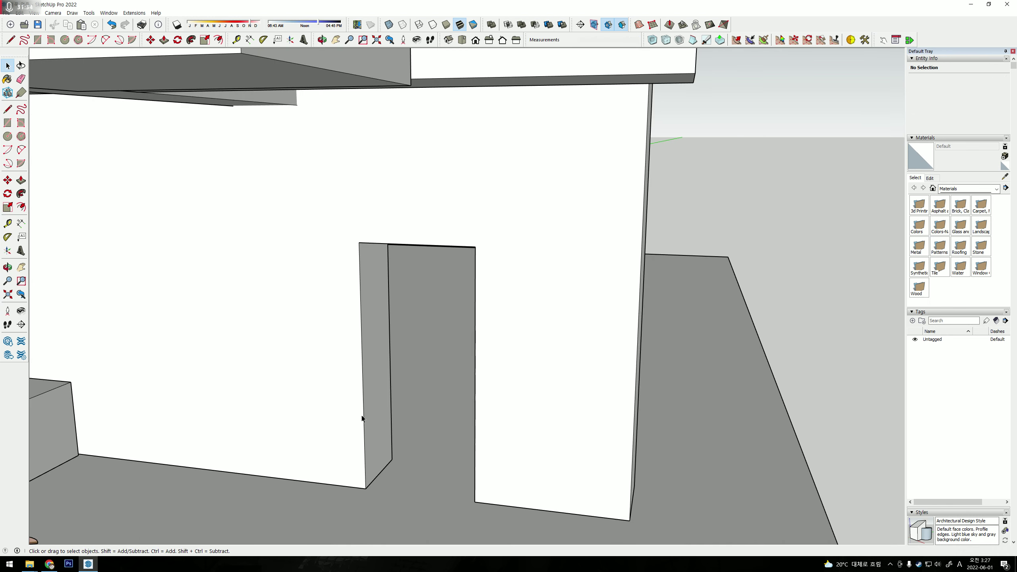
pyautogui.scroll(-2, 328, 389)
pyautogui.click(267, 385)
pyautogui.press('m')
pyautogui.click(281, 421)
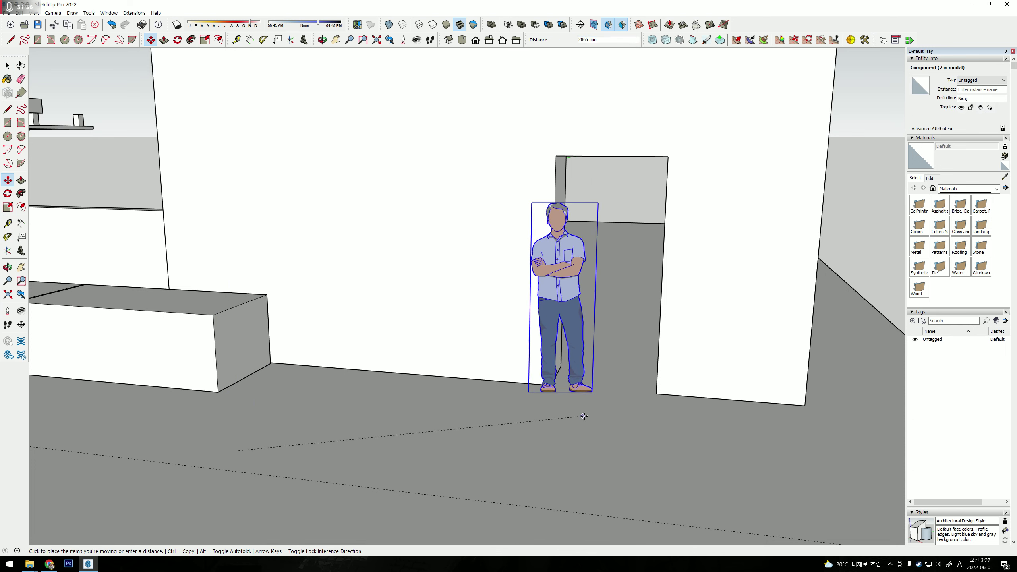
pyautogui.click(641, 390)
pyautogui.press('space')
# Orbit around the doorway to view the figure from several angles.
pyautogui.moveTo(649, 368); pyautogui.dragTo(661, 367, button='middle')
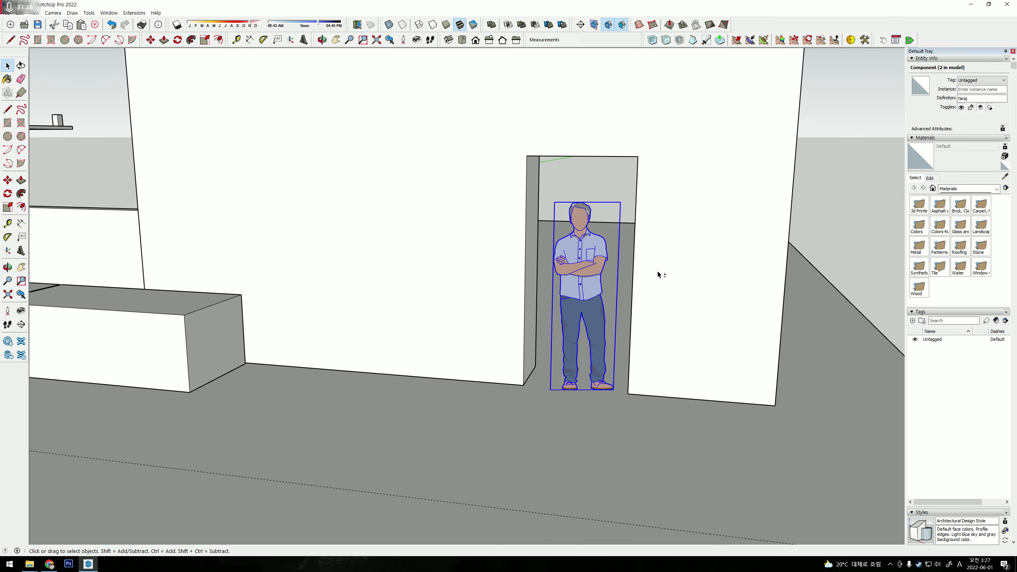
pyautogui.moveTo(659, 274); pyautogui.dragTo(555, 343, button='middle')
pyautogui.scroll(2, 554, 343)
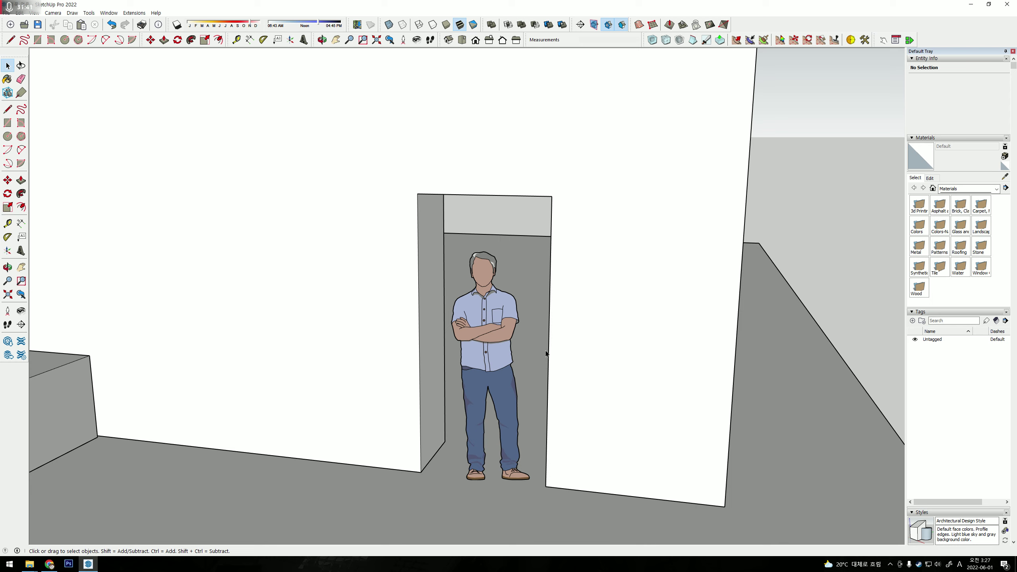
pyautogui.moveTo(575, 339)
pyautogui.mouseDown(button='middle')
pyautogui.moveTo(442, 358)
pyautogui.moveTo(449, 328)
pyautogui.moveTo(426, 324)
pyautogui.mouseUp(button='middle')
pyautogui.scroll(-2, 450, 333)
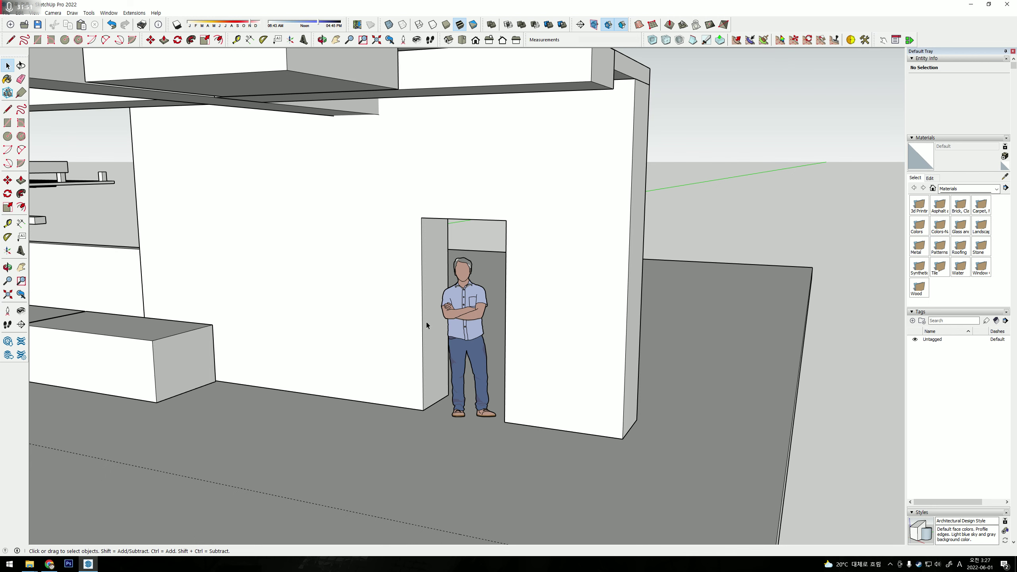
# Inside the wall group, push the door jamb 100 mm and raise the doorway's top.
pyautogui.doubleClick(424, 301)
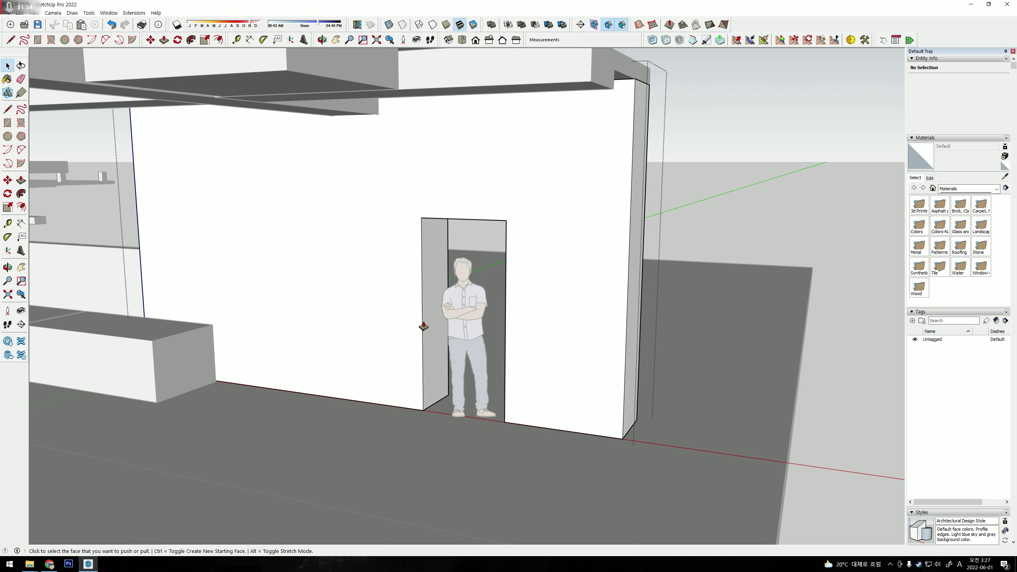
pyautogui.press('p')
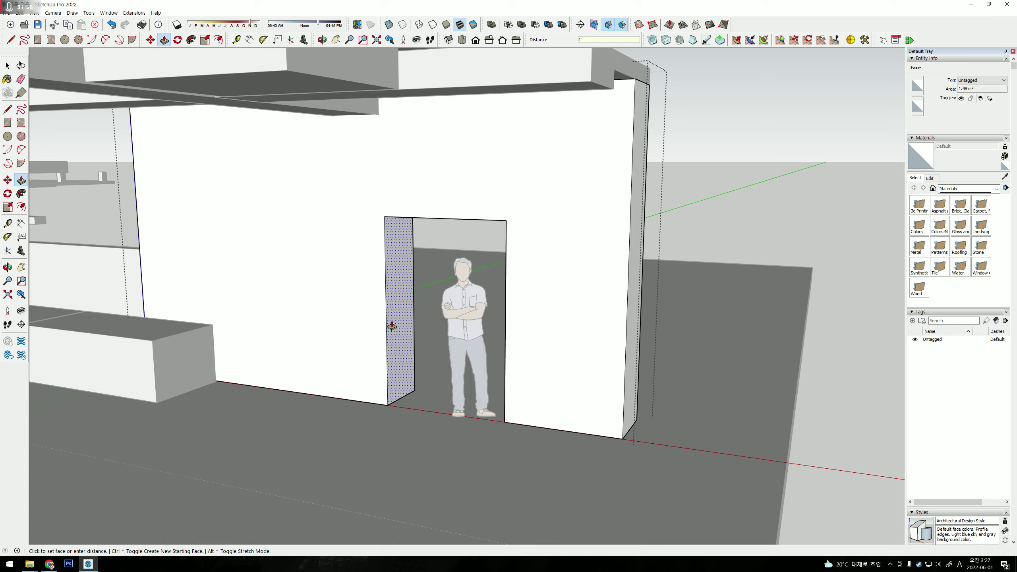
pyautogui.write('00')
pyautogui.press('Return')
pyautogui.scroll(5, 398, 325)
pyautogui.scroll(5, 500, 244)
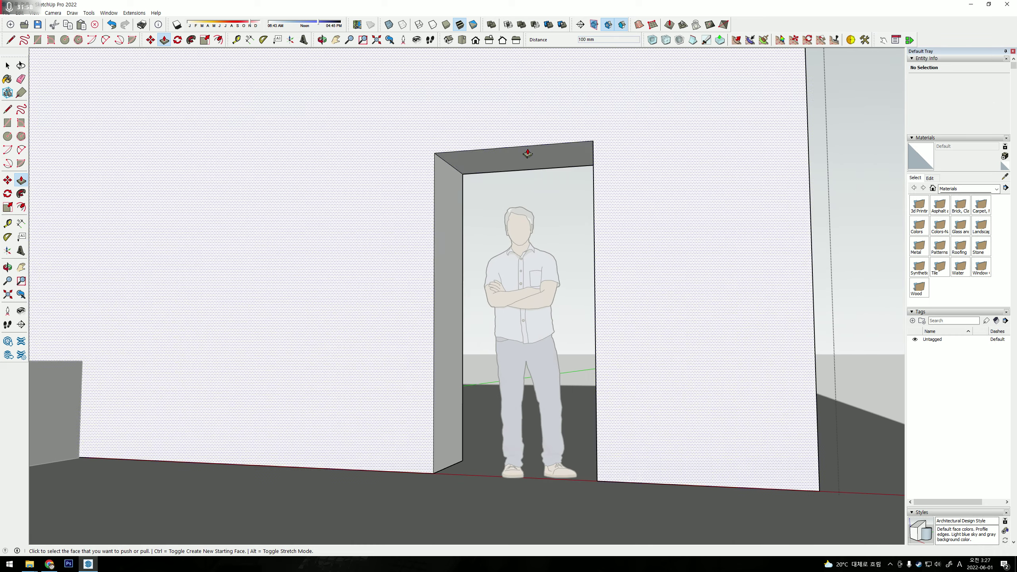
pyautogui.click(527, 154)
pyautogui.click(540, 125)
# Delete the figure standing in the doorway.
pyautogui.press('space')
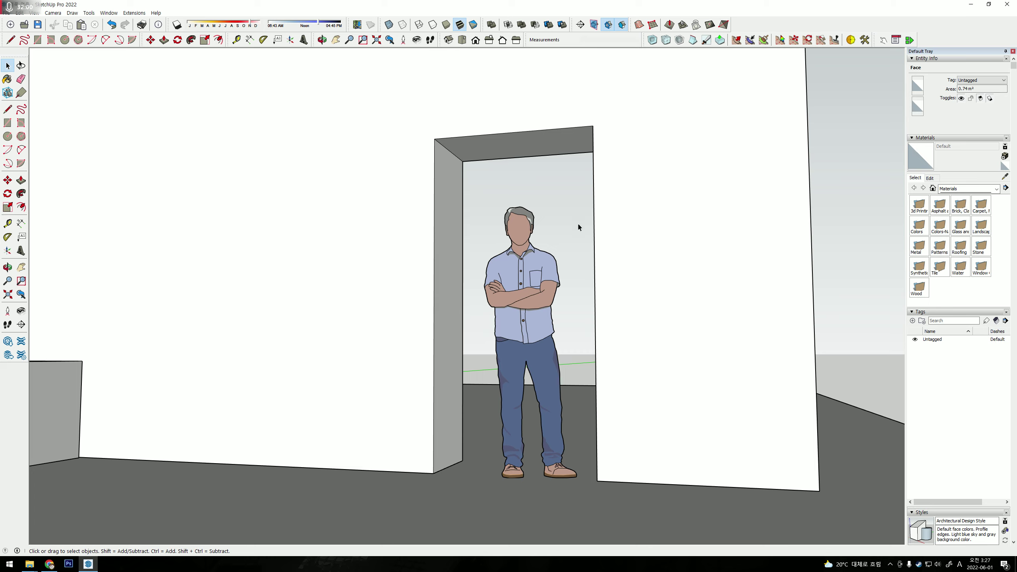
pyautogui.moveTo(577, 223); pyautogui.dragTo(546, 312, button='middle')
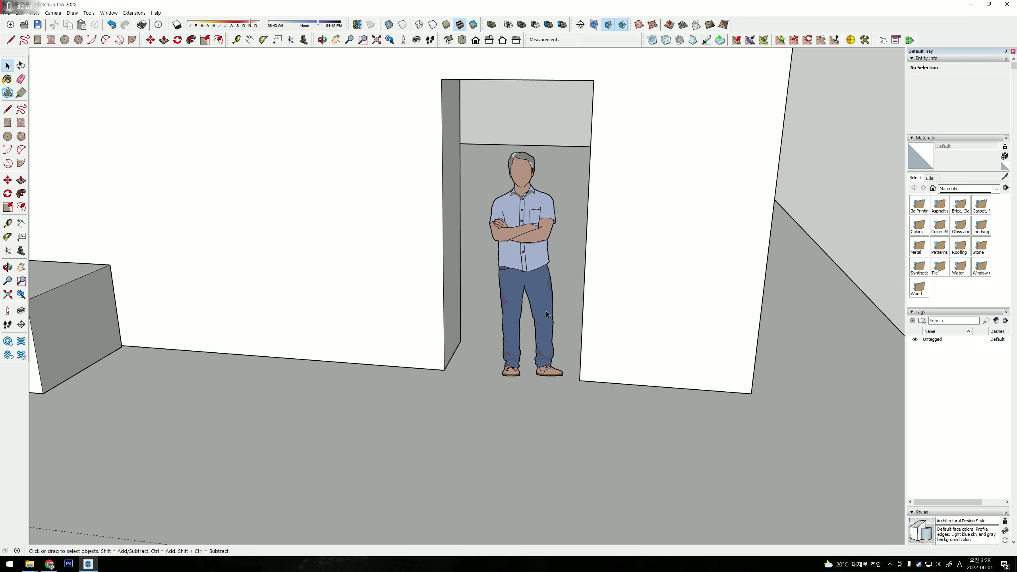
pyautogui.click(546, 312)
pyautogui.scroll(-8, 546, 312)
pyautogui.press('Delete')
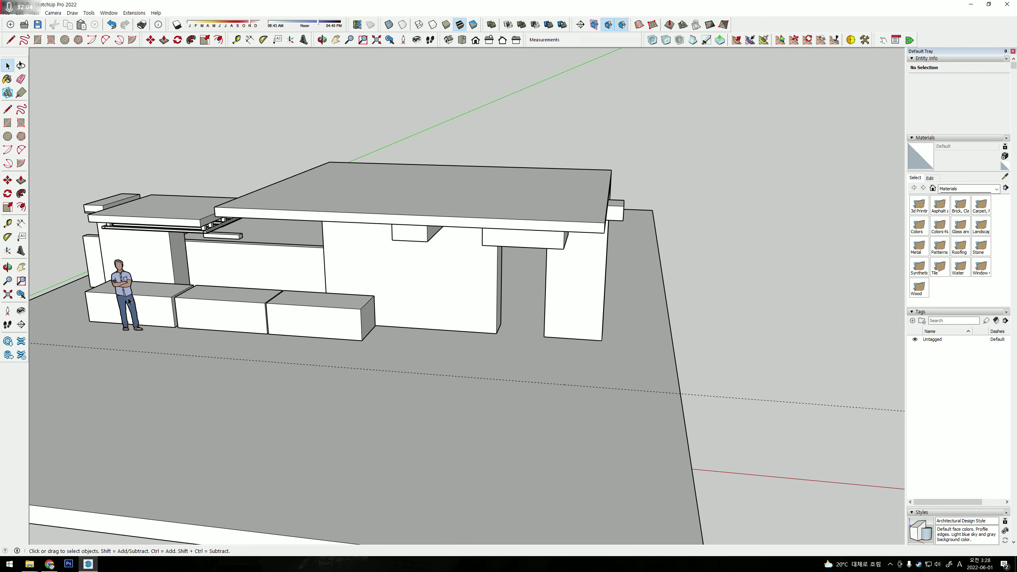
# Move the figure beside the benches over to the wall's doorway.
pyautogui.click(129, 301)
pyautogui.press('m')
pyautogui.keyDown('ctrl'); pyautogui.click(138, 344); pyautogui.keyUp('ctrl')
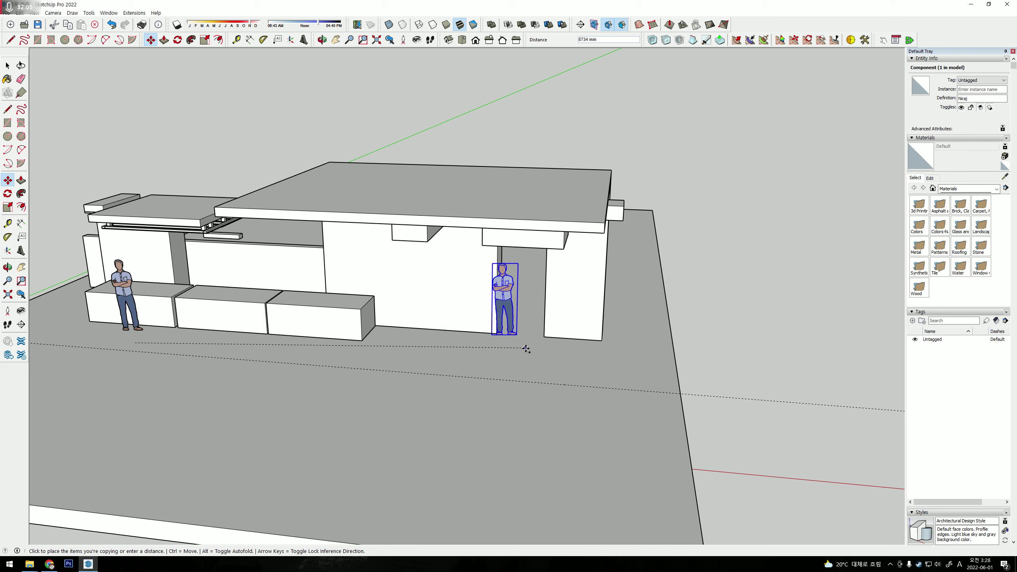
pyautogui.click(576, 360)
pyautogui.scroll(6, 547, 280)
pyautogui.moveTo(573, 264)
pyautogui.mouseDown(button='middle')
pyautogui.moveTo(514, 238)
pyautogui.moveTo(377, 297)
pyautogui.mouseUp(button='middle')
pyautogui.press('space')
# In the wall group, draw an 800 × 2100 mm door outline at the wall base.
pyautogui.click(341, 305)
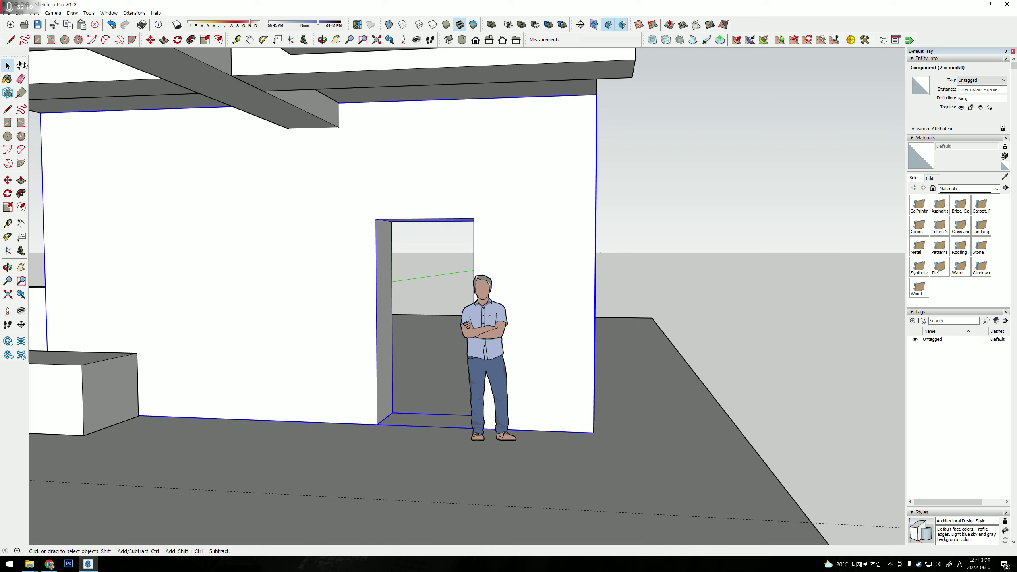
pyautogui.doubleClick(245, 224)
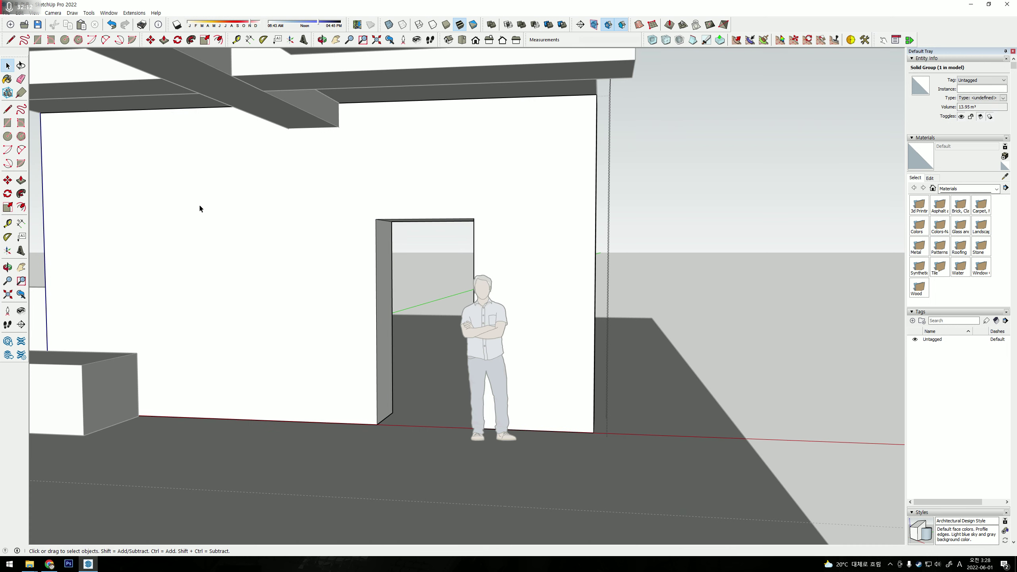
pyautogui.click(37, 41)
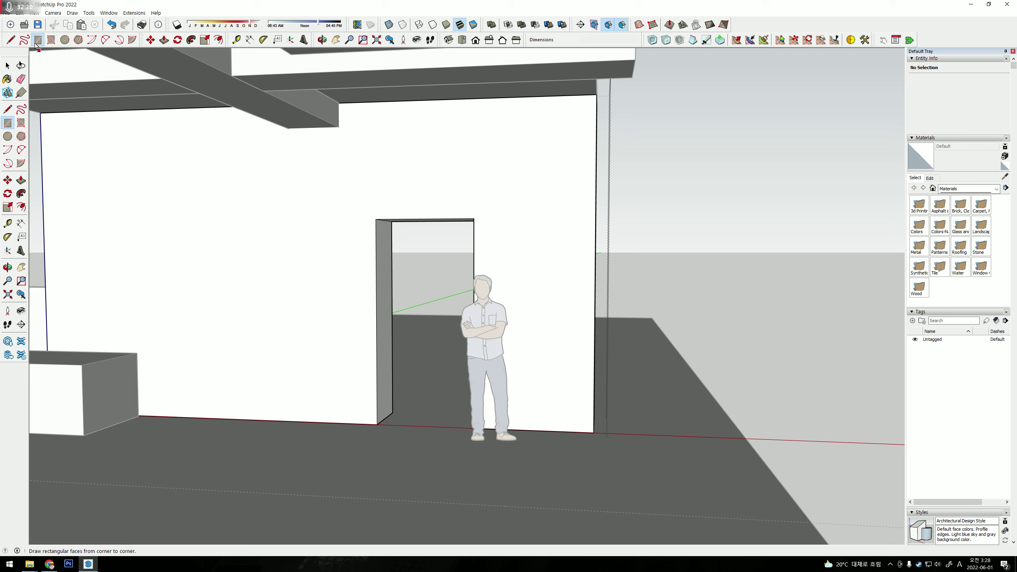
pyautogui.click(220, 230)
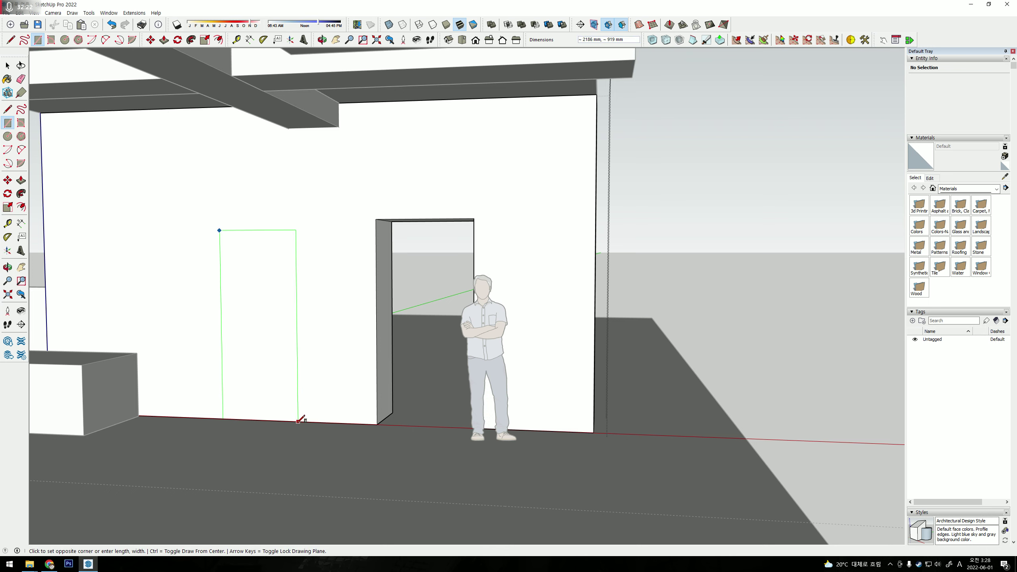
pyautogui.press('Escape')
pyautogui.click(301, 422)
pyautogui.write('800,2')
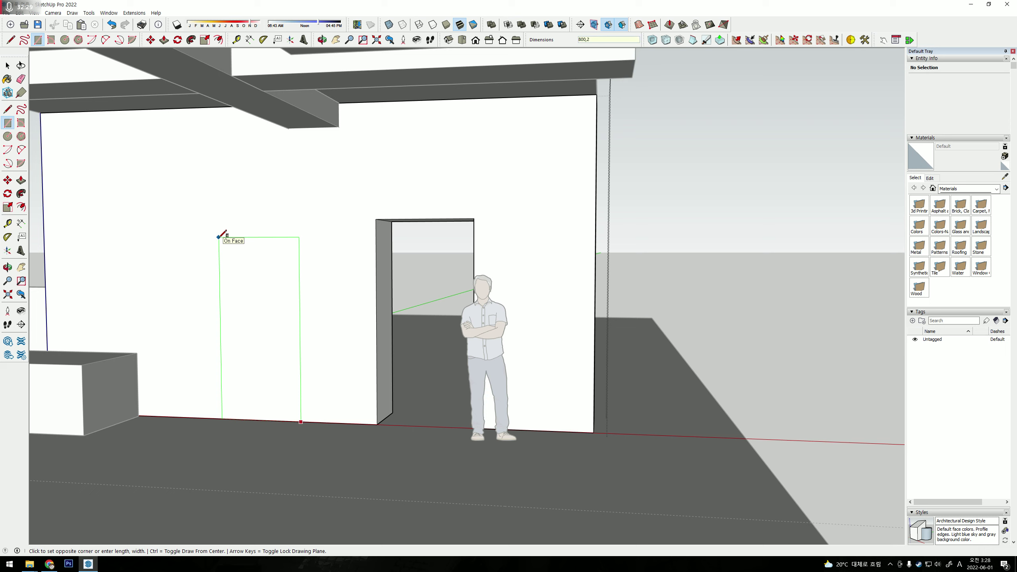
pyautogui.write('100')
pyautogui.press('Return')
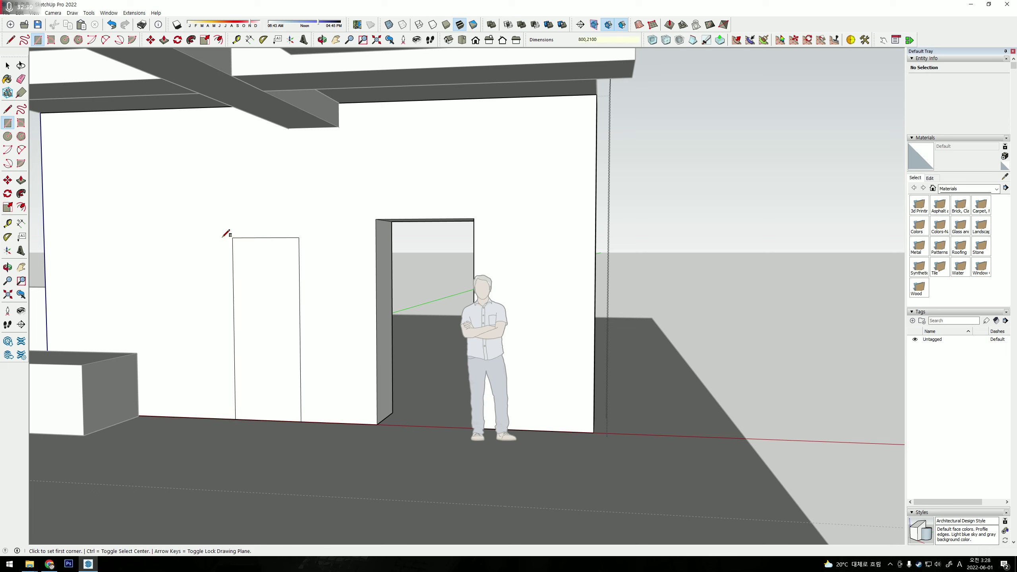
# Push the 800 × 2100 mm outline through to cut the second door opening.
pyautogui.scroll(3, 269, 295)
pyautogui.moveTo(284, 320); pyautogui.dragTo(302, 391, button='middle')
pyautogui.press('p')
pyautogui.click(291, 384)
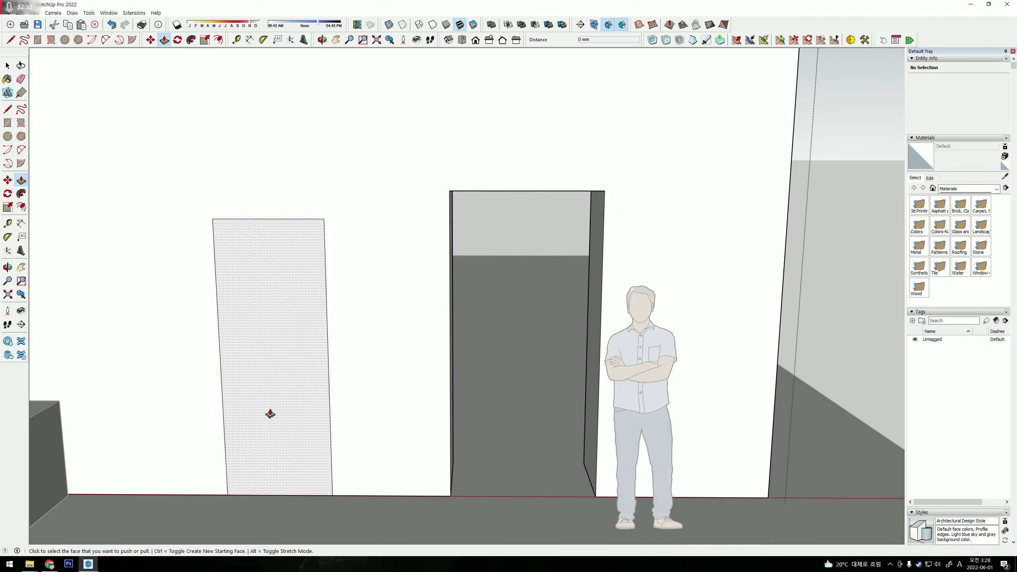
pyautogui.click(277, 331)
pyautogui.moveTo(277, 331)
pyautogui.mouseDown(button='middle')
pyautogui.moveTo(468, 332)
pyautogui.moveTo(477, 316)
pyautogui.mouseUp(button='middle')
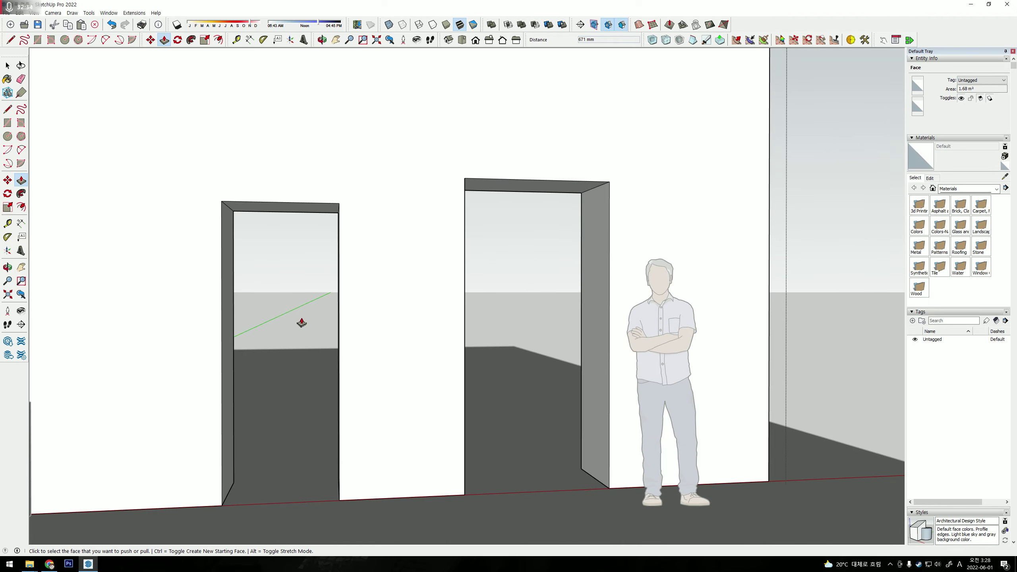
pyautogui.moveTo(282, 316); pyautogui.dragTo(191, 370, button='middle')
# Push the new opening's left jamb 100 mm.
pyautogui.click(189, 370)
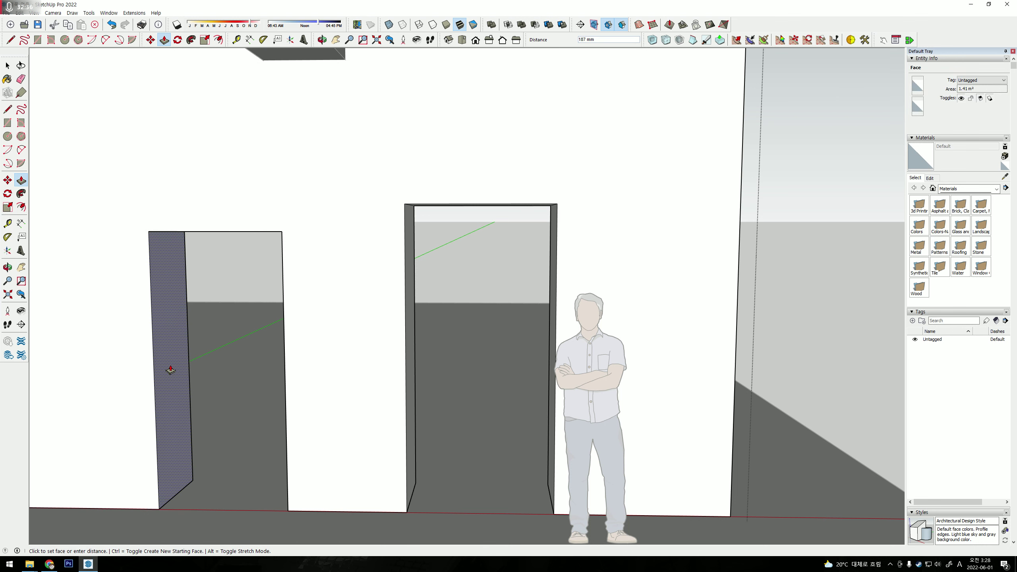
pyautogui.write('00')
pyautogui.press('Return')
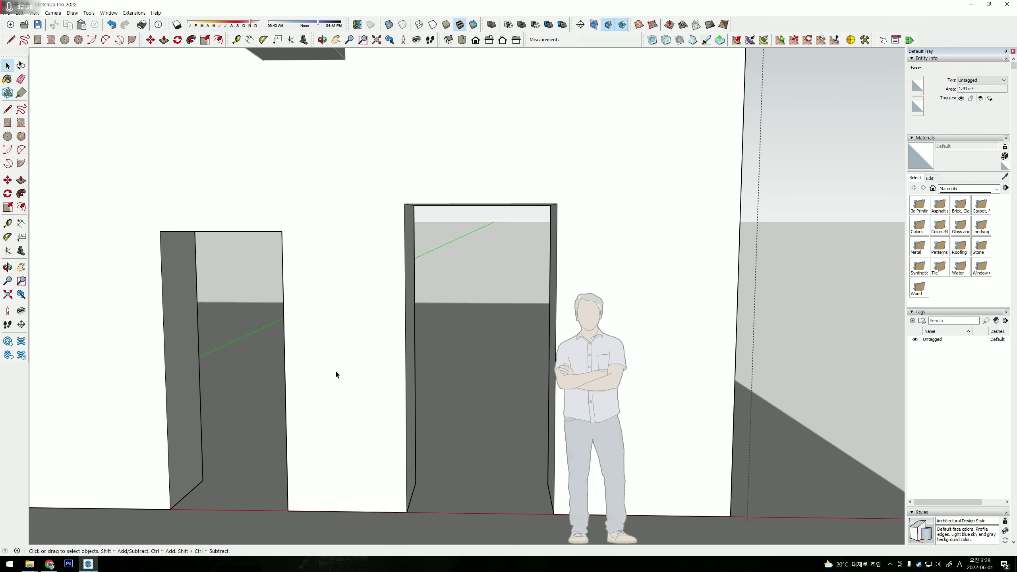
pyautogui.moveTo(336, 370); pyautogui.dragTo(507, 375, button='middle')
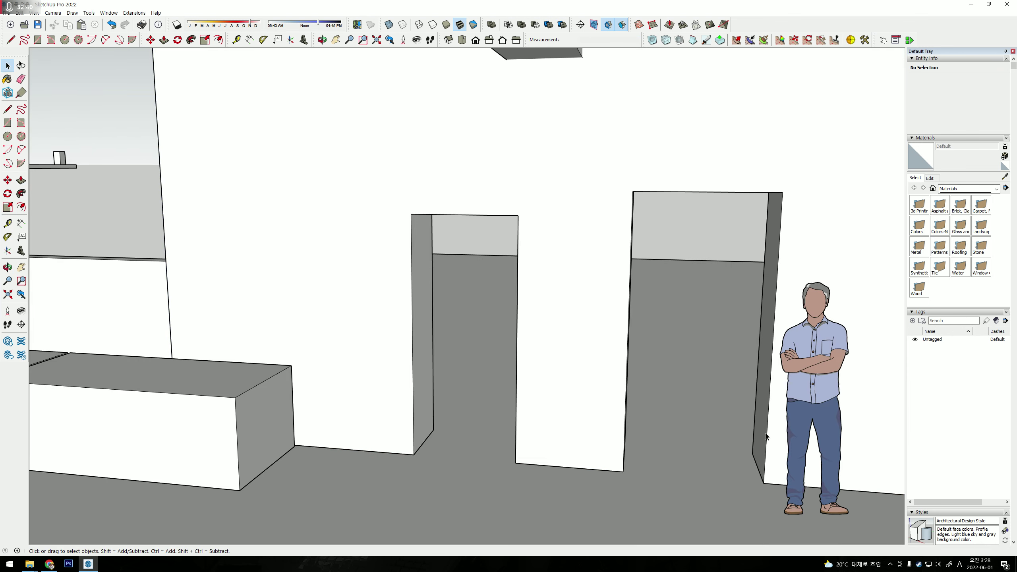
# Copy the right-hand figure into the left doorway.
pyautogui.click(811, 381)
pyautogui.press('m')
pyautogui.press('ctrl')
pyautogui.click(827, 536)
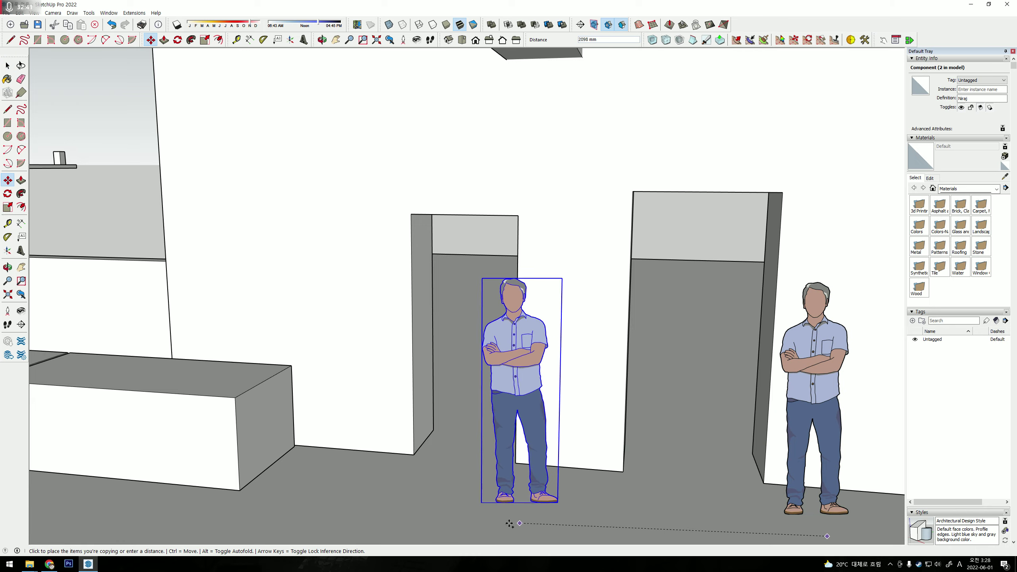
pyautogui.click(465, 473)
pyautogui.scroll(5, 466, 473)
pyautogui.moveTo(465, 473)
pyautogui.mouseDown(button='middle')
pyautogui.moveTo(531, 394)
pyautogui.moveTo(498, 416)
pyautogui.mouseUp(button='middle')
# Lower the copied figure onto the floor and set it beside the left doorway.
pyautogui.press('m')
pyautogui.click(496, 487)
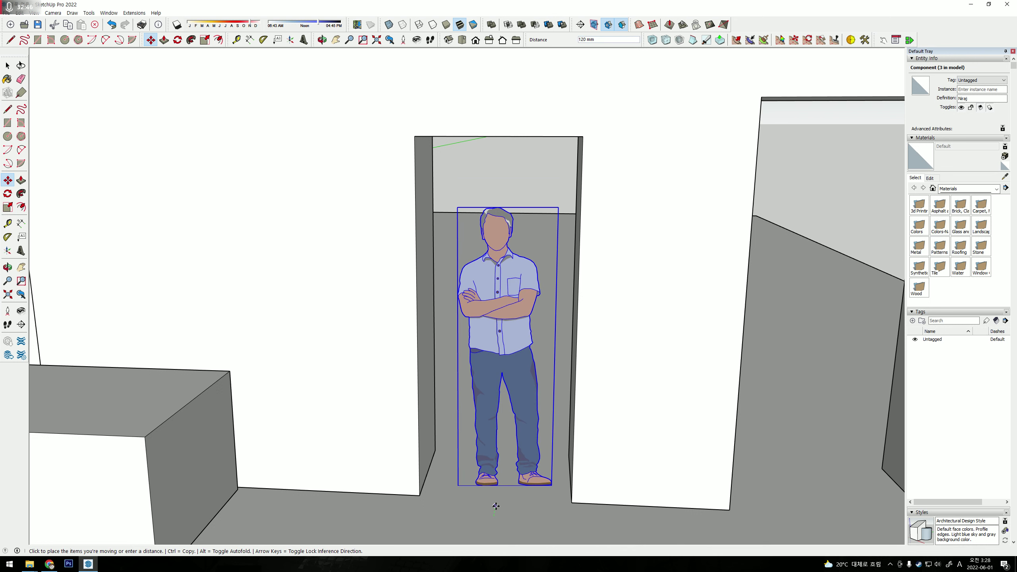
pyautogui.click(505, 474)
pyautogui.click(504, 516)
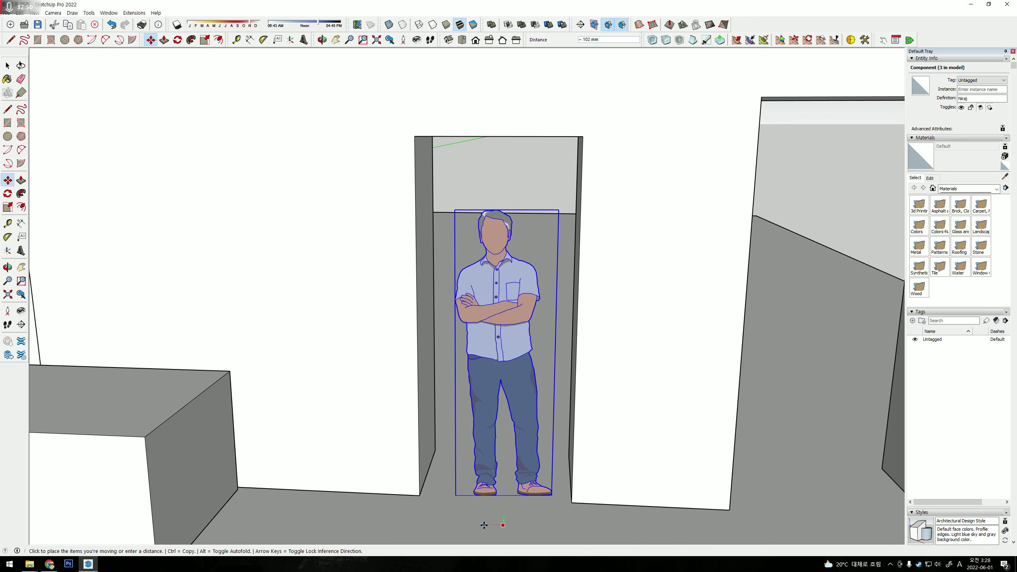
pyautogui.click(516, 509)
pyautogui.scroll(-5, 431, 450)
pyautogui.click(431, 450)
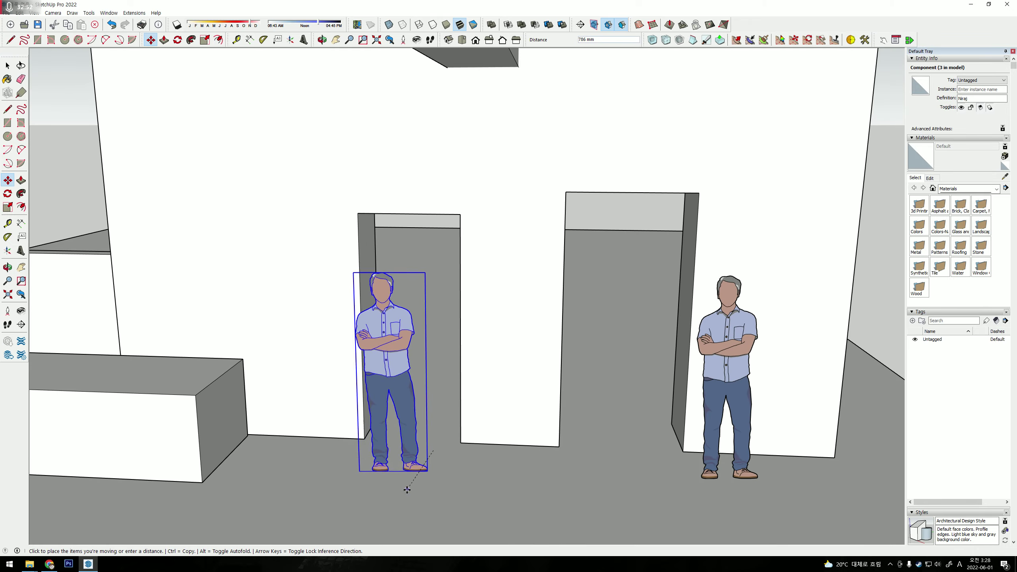
pyautogui.click(324, 475)
pyautogui.press('space')
pyautogui.scroll(-2, 374, 384)
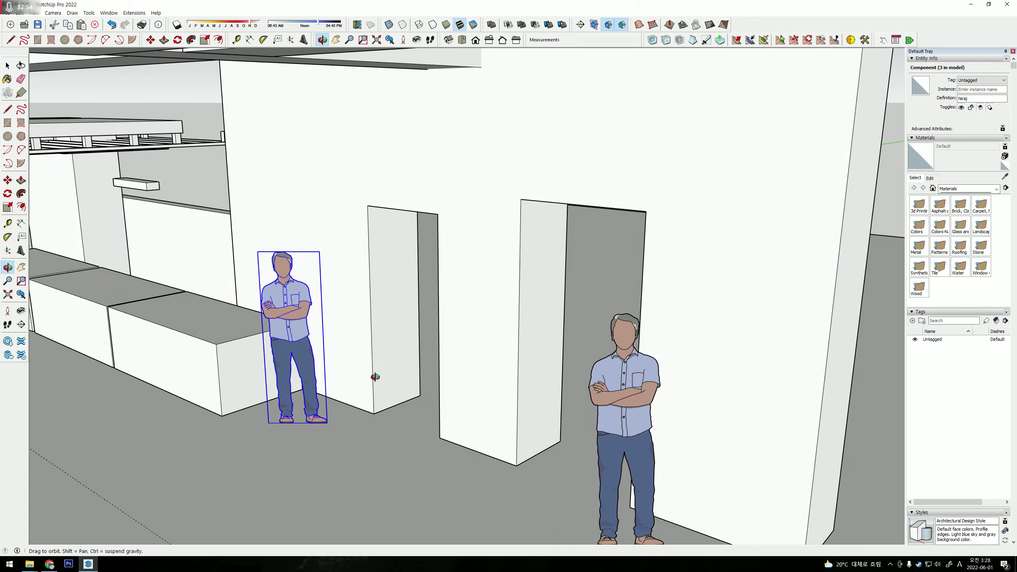
# Push/pull a face on the side of the wall.
pyautogui.moveTo(376, 377)
pyautogui.mouseDown(button='middle')
pyautogui.moveTo(152, 404)
pyautogui.moveTo(302, 368)
pyautogui.moveTo(297, 318)
pyautogui.moveTo(657, 284)
pyautogui.mouseUp(button='middle')
pyautogui.click(296, 318)
pyautogui.press('p')
pyautogui.click(237, 315)
pyautogui.press('space')
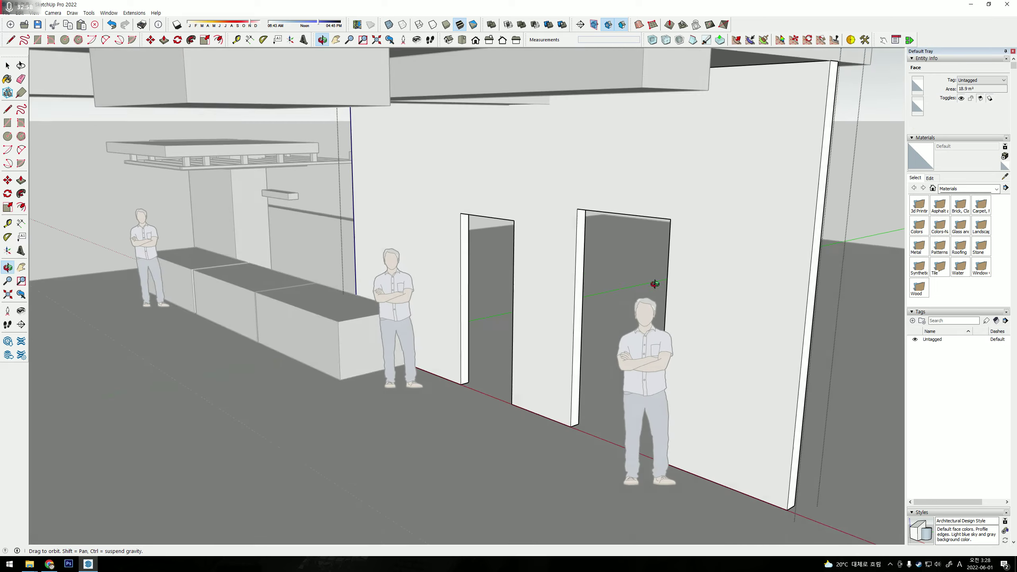
pyautogui.scroll(3, 711, 279)
pyautogui.moveTo(578, 296)
pyautogui.mouseDown(button='middle')
pyautogui.moveTo(463, 336)
pyautogui.moveTo(556, 309)
pyautogui.moveTo(481, 336)
pyautogui.moveTo(442, 379)
pyautogui.moveTo(493, 375)
pyautogui.moveTo(271, 395)
pyautogui.moveTo(686, 386)
pyautogui.mouseUp(button='middle')
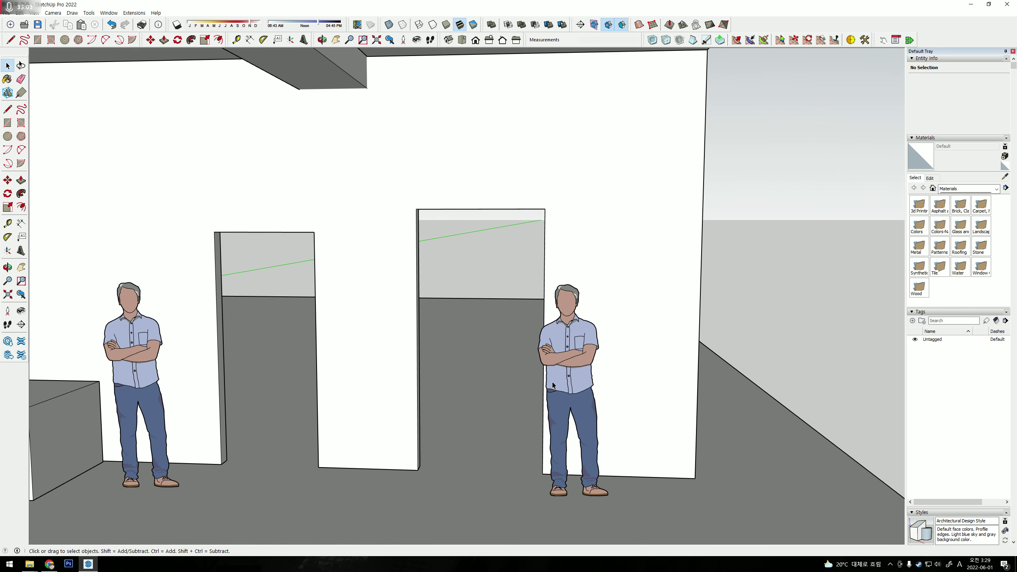
# Move the right-hand figure along the wall into the right doorway.
pyautogui.click(600, 386)
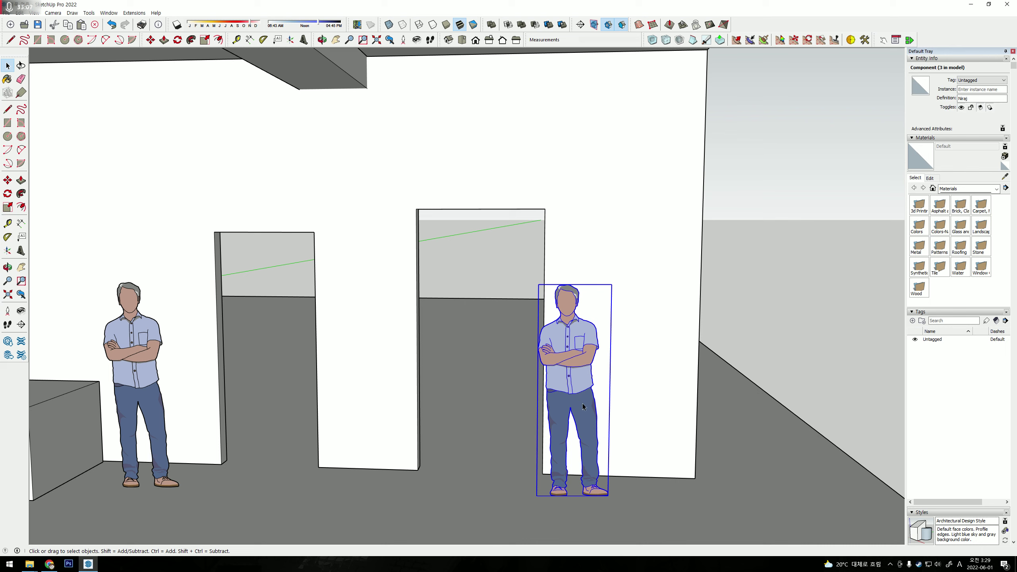
pyautogui.press('m')
pyautogui.click(603, 506)
pyautogui.click(539, 511)
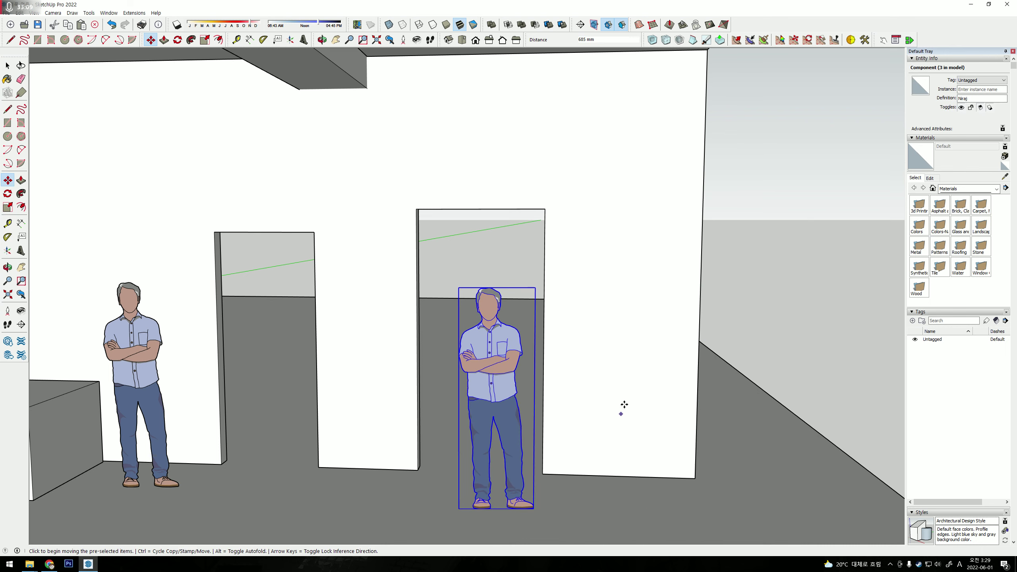
pyautogui.moveTo(622, 409); pyautogui.dragTo(517, 381, button='middle')
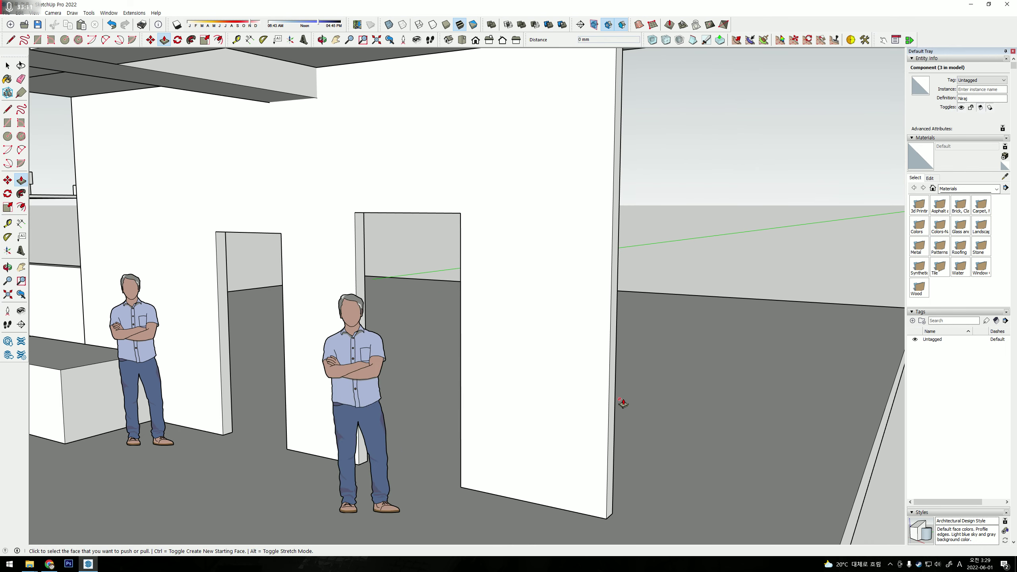
# Lengthen the wall group by push/pulling its end face to the right.
pyautogui.press('space')
pyautogui.doubleClick(578, 401)
pyautogui.press('p')
pyautogui.click(627, 409)
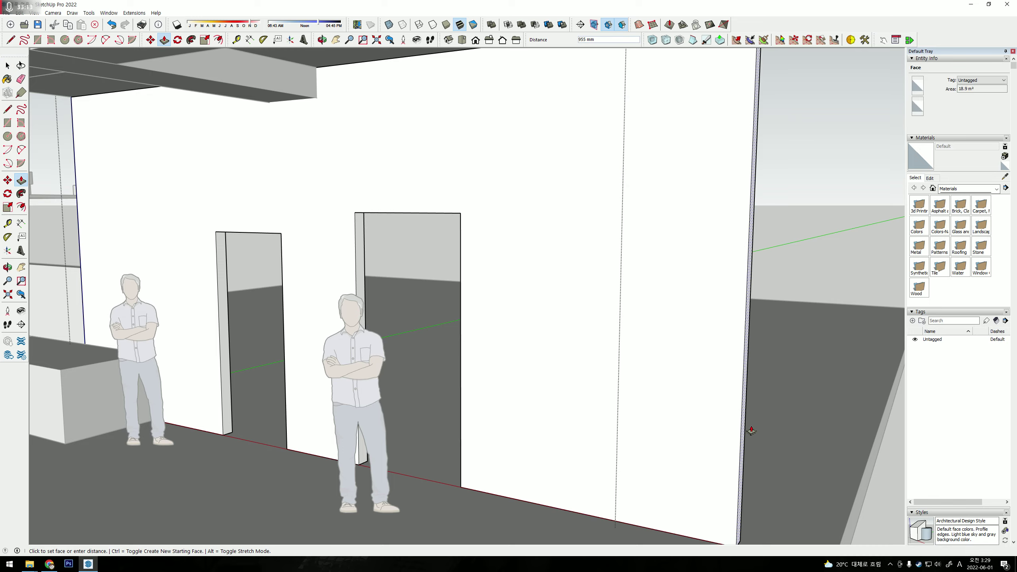
pyautogui.moveTo(627, 408); pyautogui.dragTo(543, 379, button='middle')
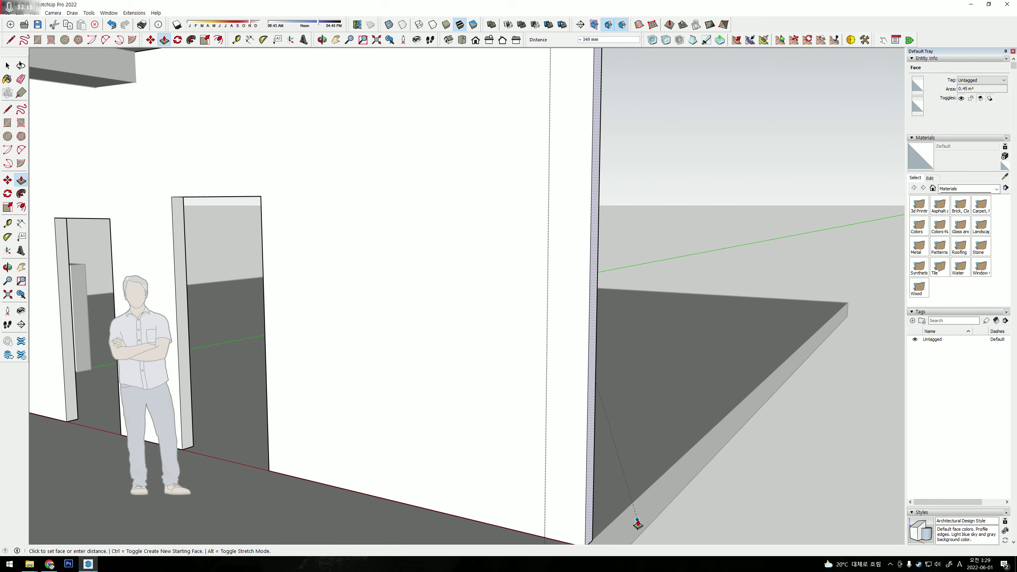
pyautogui.click(638, 522)
pyautogui.press('space')
# Outline a door-sized rectangle on the extended wall from top to floor.
pyautogui.press('r')
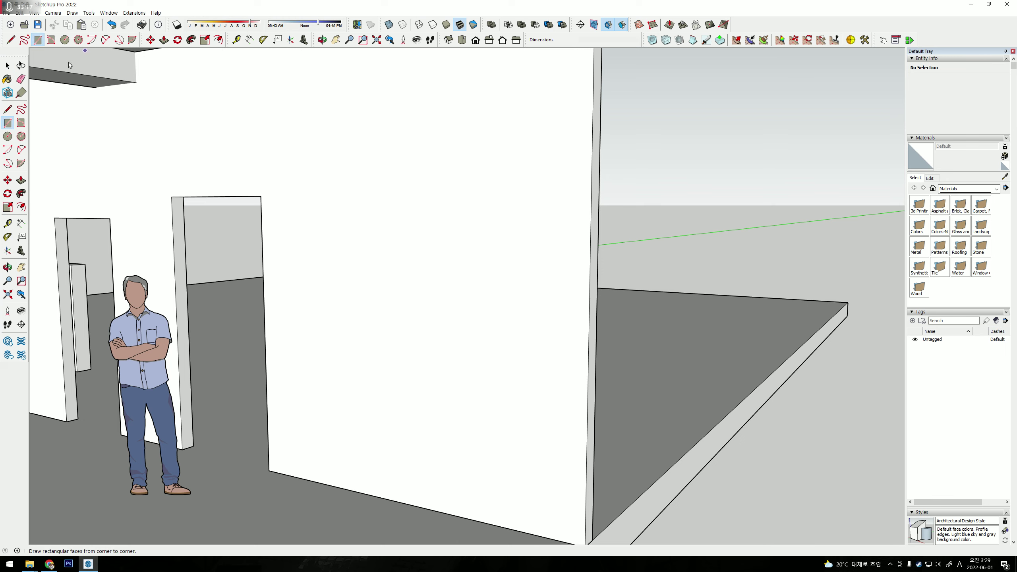
pyautogui.moveTo(312, 229); pyautogui.dragTo(382, 180, button='middle')
pyautogui.click(378, 185)
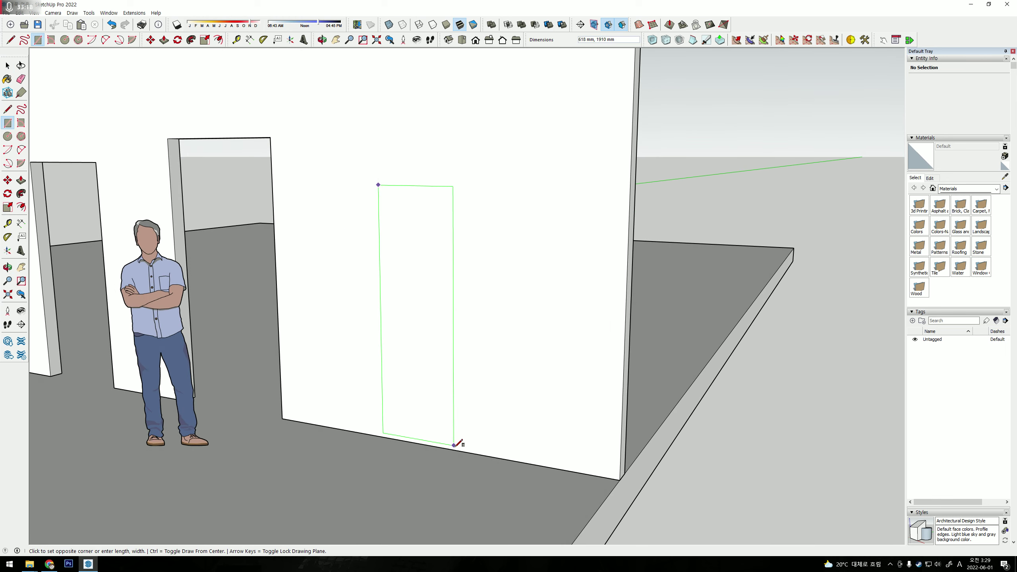
pyautogui.click(491, 457)
pyautogui.moveTo(466, 418); pyautogui.dragTo(450, 367, button='middle')
pyautogui.click(433, 371)
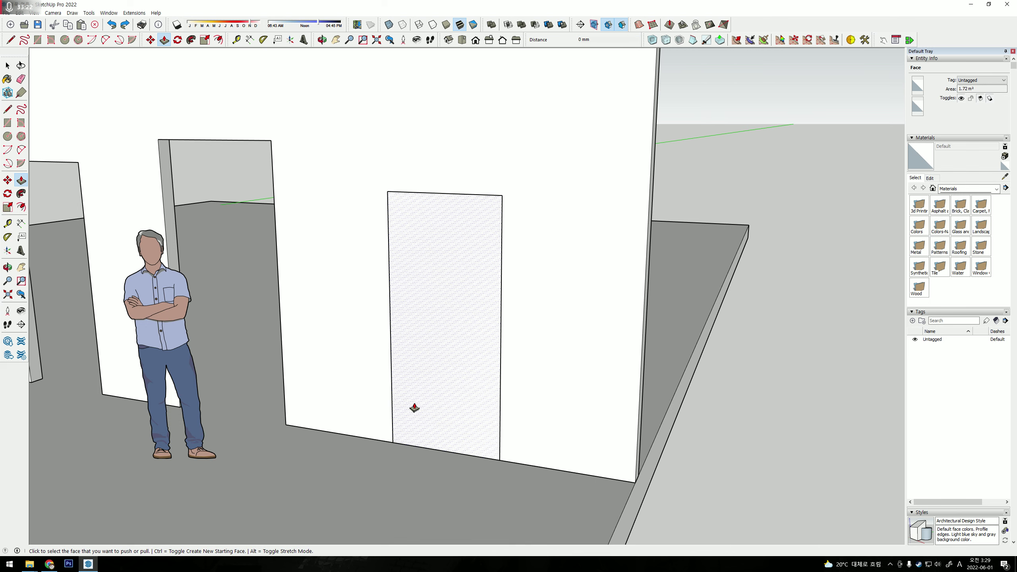
pyautogui.moveTo(429, 340)
pyautogui.mouseDown(button='middle')
pyautogui.moveTo(428, 349)
pyautogui.moveTo(517, 313)
pyautogui.mouseUp(button='middle')
pyautogui.press('space')
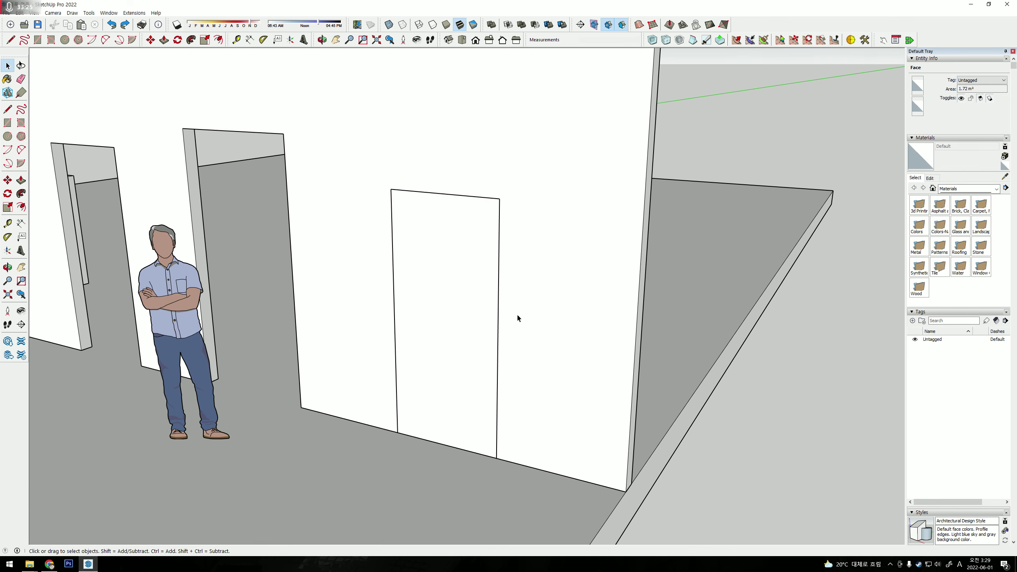
pyautogui.click(516, 314)
# Redraw the doorway rectangle on the wall down to the floor.
pyautogui.press('r')
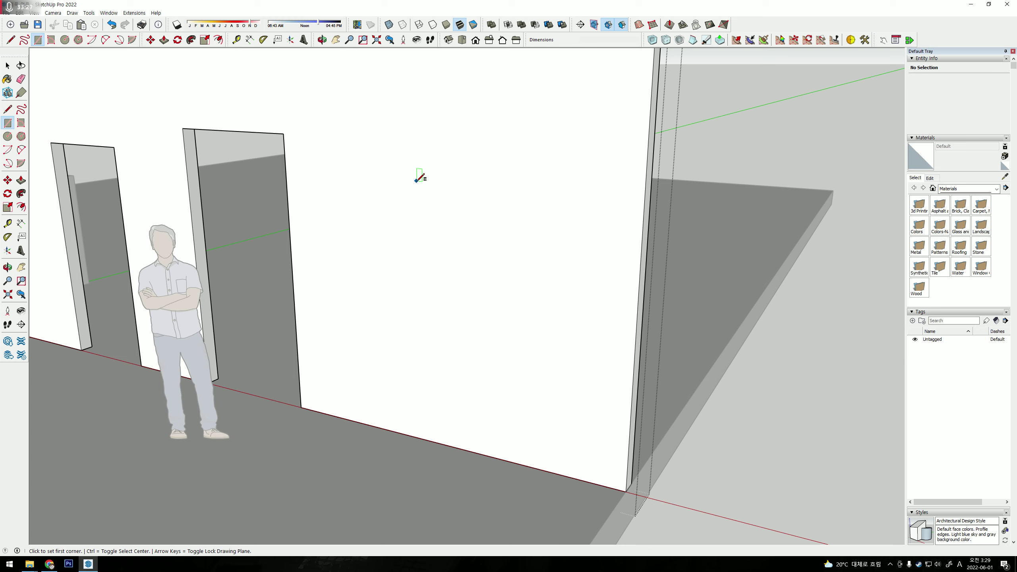
pyautogui.click(417, 182)
pyautogui.click(521, 463)
pyautogui.moveTo(526, 458)
pyautogui.mouseDown(button='middle')
pyautogui.moveTo(525, 401)
pyautogui.moveTo(424, 336)
pyautogui.mouseUp(button='middle')
# Push the doorway face through the wall and extend its side jamb.
pyautogui.press('p')
pyautogui.click(527, 402)
pyautogui.click(580, 356)
pyautogui.click(492, 301)
pyautogui.click(534, 284)
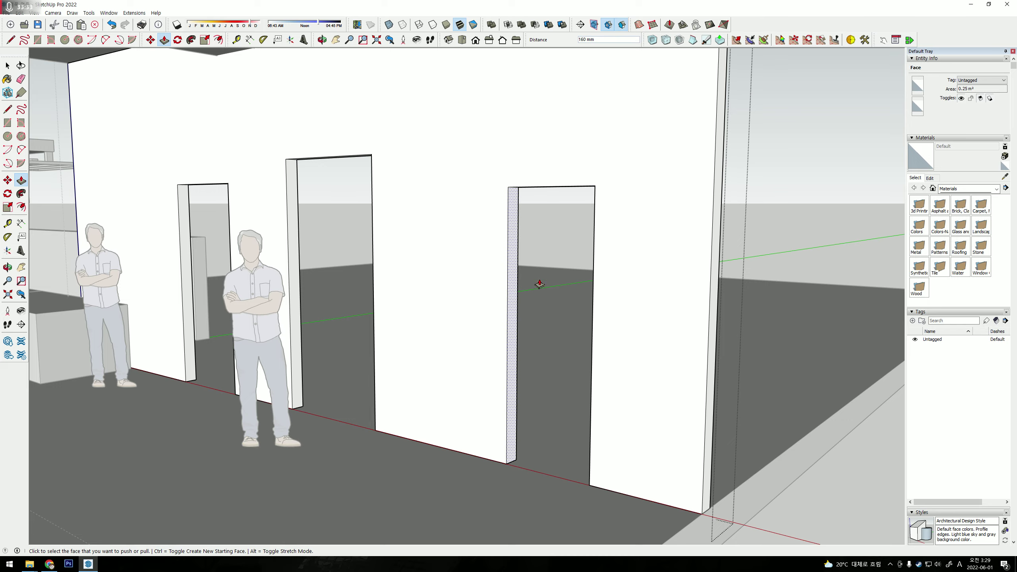
pyautogui.moveTo(533, 284)
pyautogui.mouseDown(button='middle')
pyautogui.moveTo(529, 178)
pyautogui.moveTo(298, 347)
pyautogui.mouseUp(button='middle')
pyautogui.press('space')
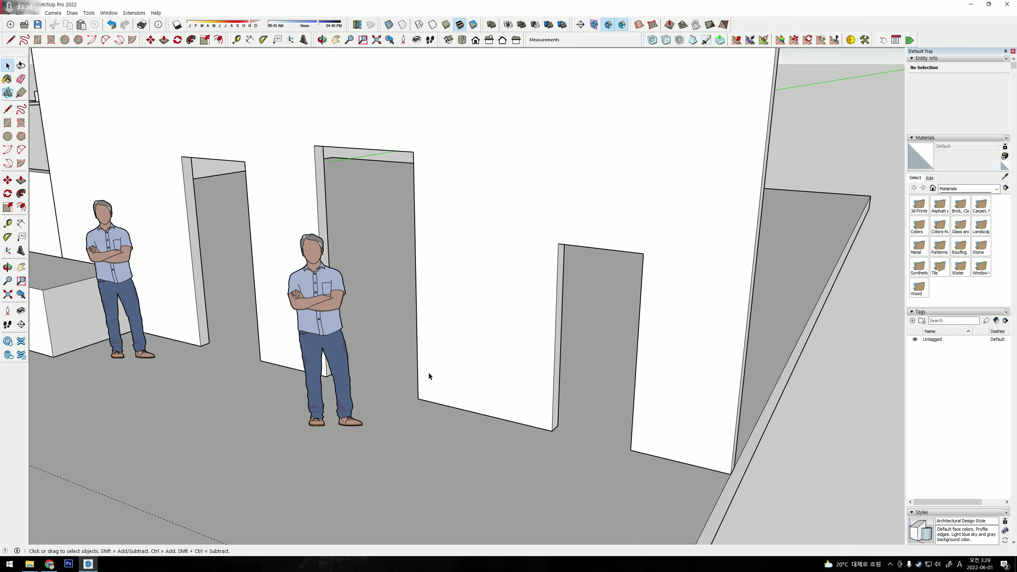
pyautogui.moveTo(426, 377)
pyautogui.mouseDown(button='middle')
pyautogui.moveTo(574, 302)
pyautogui.moveTo(620, 370)
pyautogui.moveTo(274, 456)
pyautogui.mouseUp(button='middle')
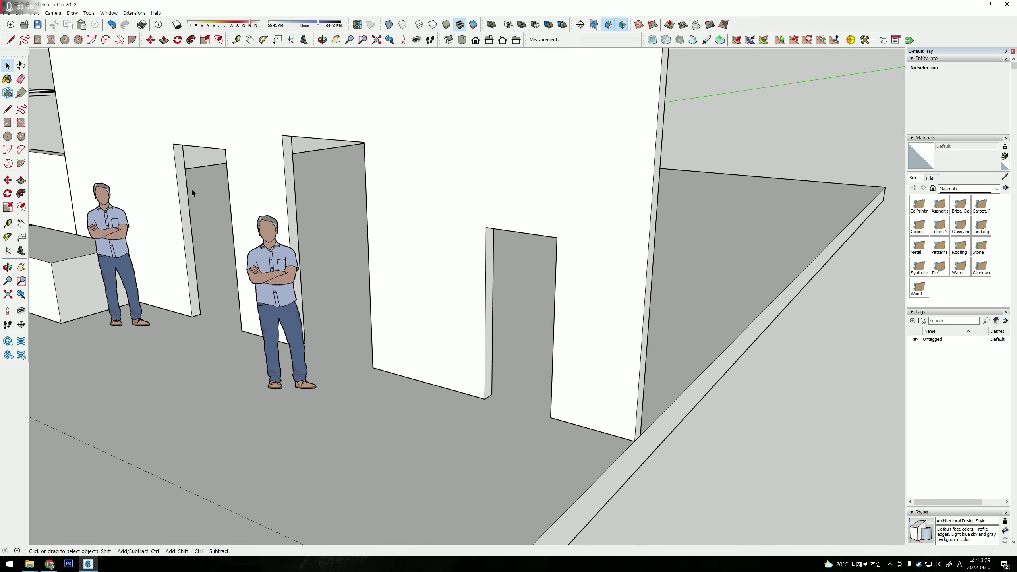
# Draw a bench footprint against the wall base and raise it 590 mm.
pyautogui.press('r')
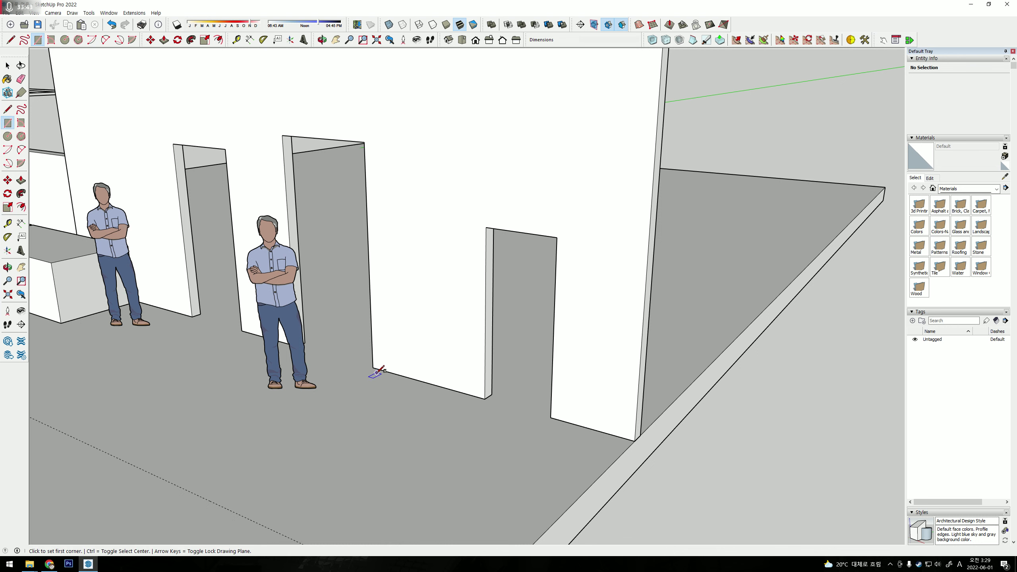
pyautogui.click(373, 367)
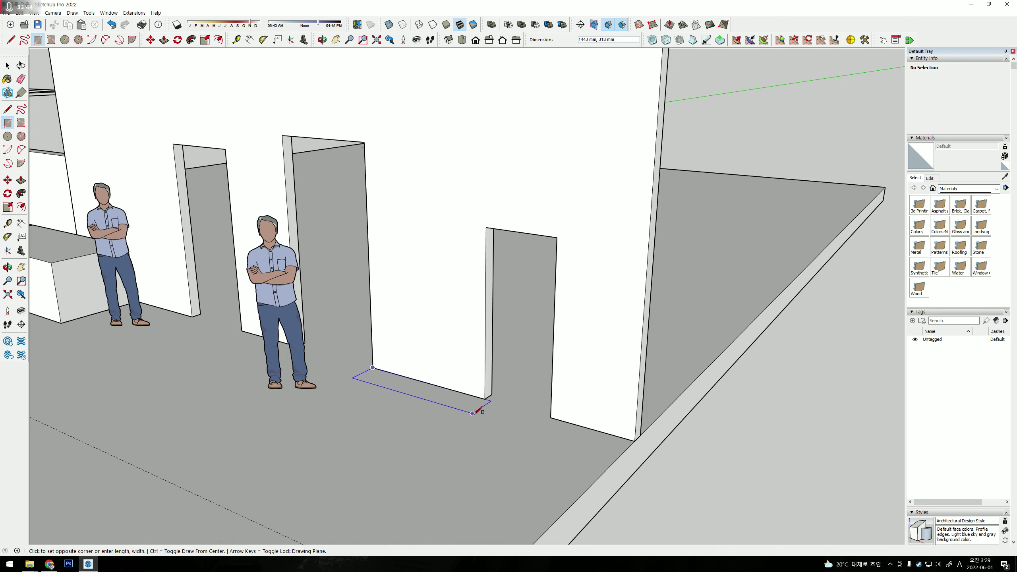
pyautogui.click(447, 420)
pyautogui.scroll(3, 449, 415)
pyautogui.scroll(2, 449, 413)
pyautogui.press('p')
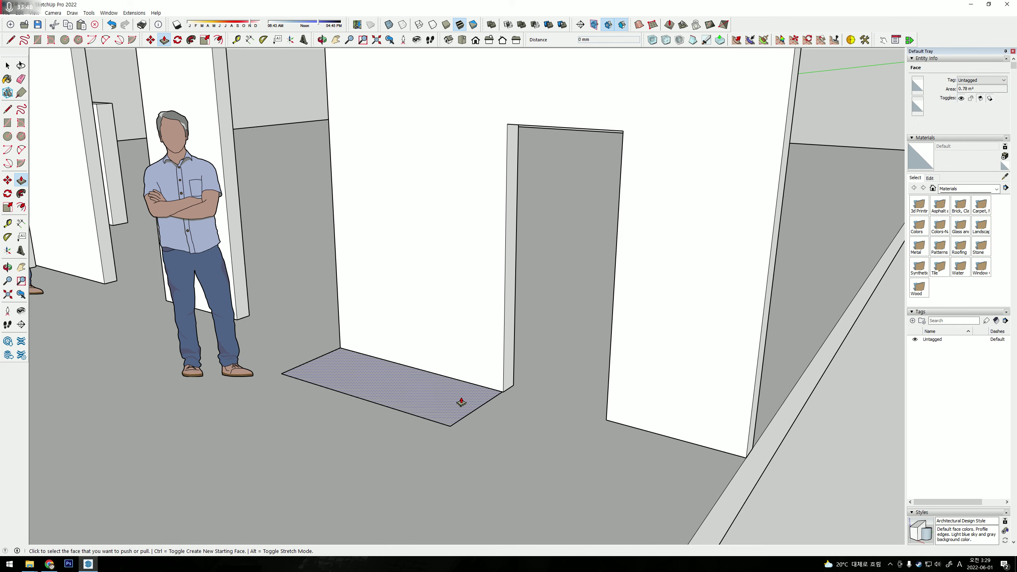
pyautogui.click(461, 402)
pyautogui.click(447, 302)
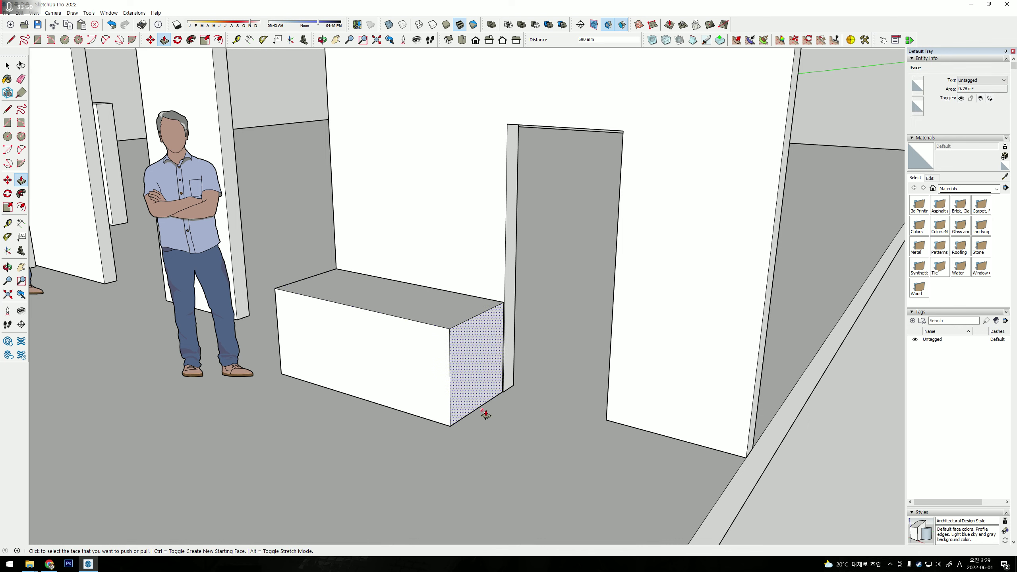
pyautogui.scroll(1, 440, 394)
pyautogui.scroll(3, 472, 407)
pyautogui.scroll(2, 475, 400)
# Cut an opening through the bench box's end face.
pyautogui.press('l')
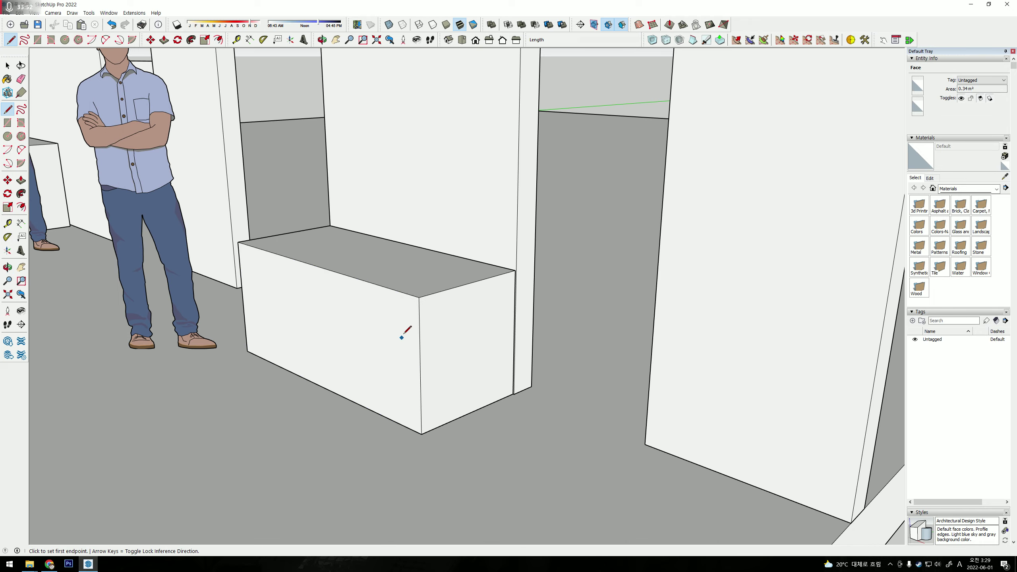
pyautogui.click(419, 312)
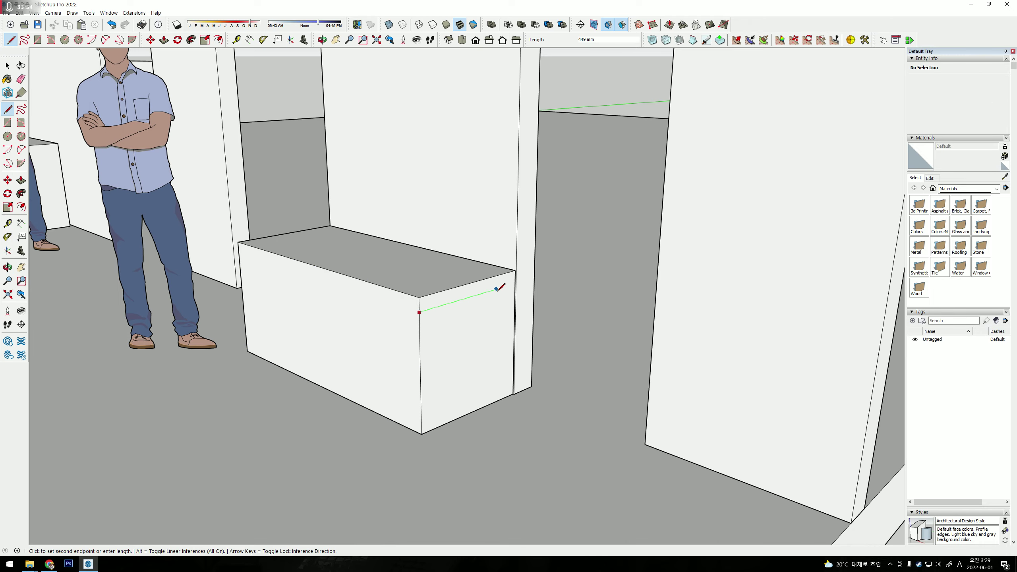
pyautogui.press('Escape')
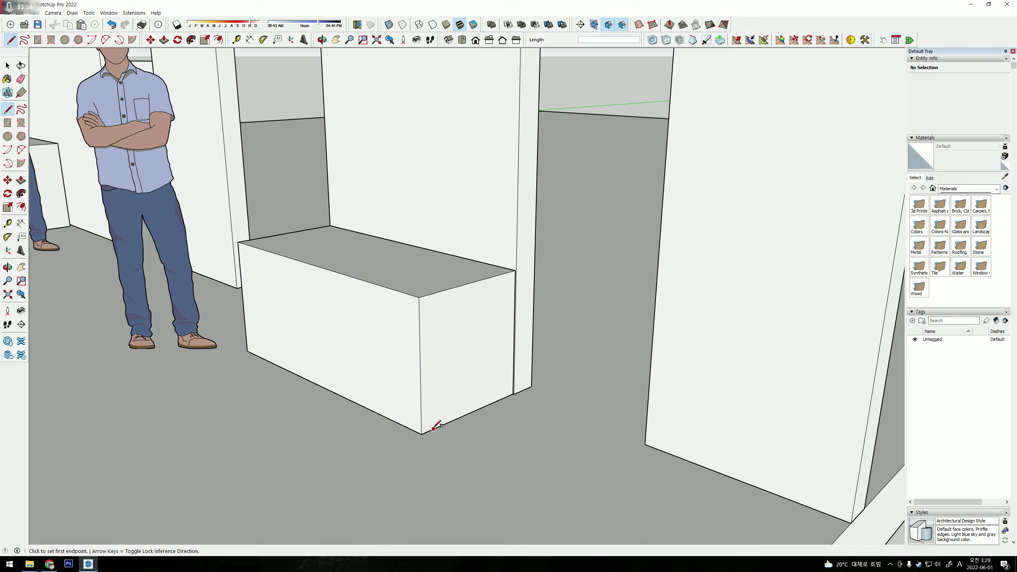
pyautogui.press('r')
pyautogui.click(434, 428)
pyautogui.click(506, 288)
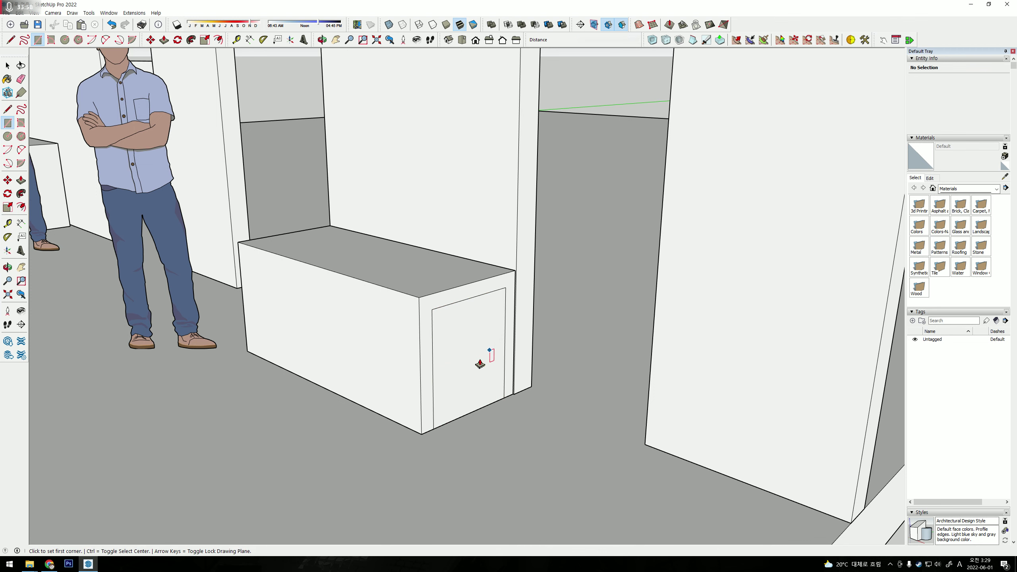
pyautogui.moveTo(470, 352); pyautogui.dragTo(359, 268)
pyautogui.moveTo(311, 232)
pyautogui.mouseDown(button='middle')
pyautogui.moveTo(430, 344)
pyautogui.moveTo(563, 404)
pyautogui.mouseUp(button='middle')
# Select the whole bench box and make it a group.
pyautogui.press('space')
pyautogui.tripleClick(475, 382)
pyautogui.rightClick(475, 380)
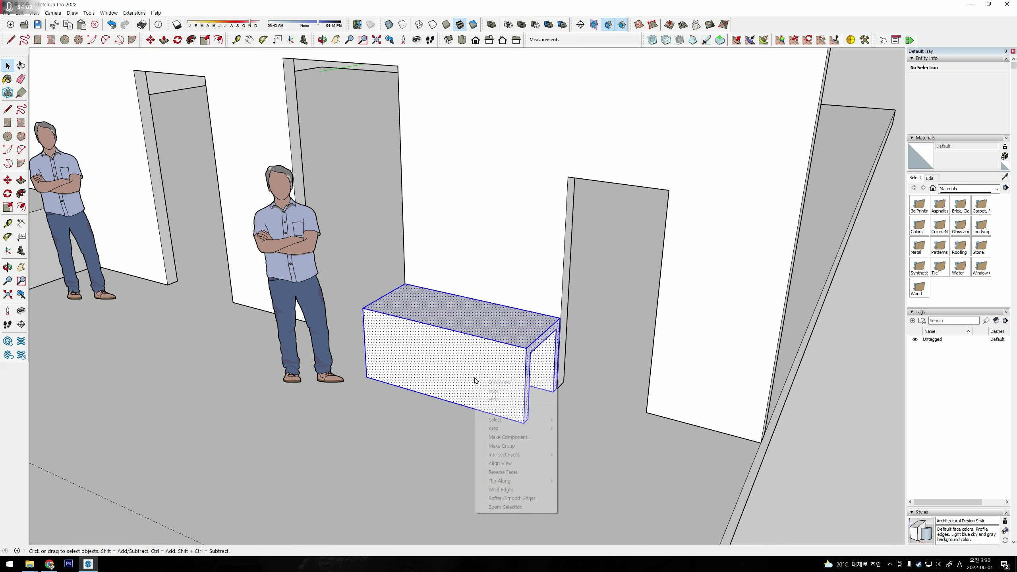
pyautogui.click(511, 368)
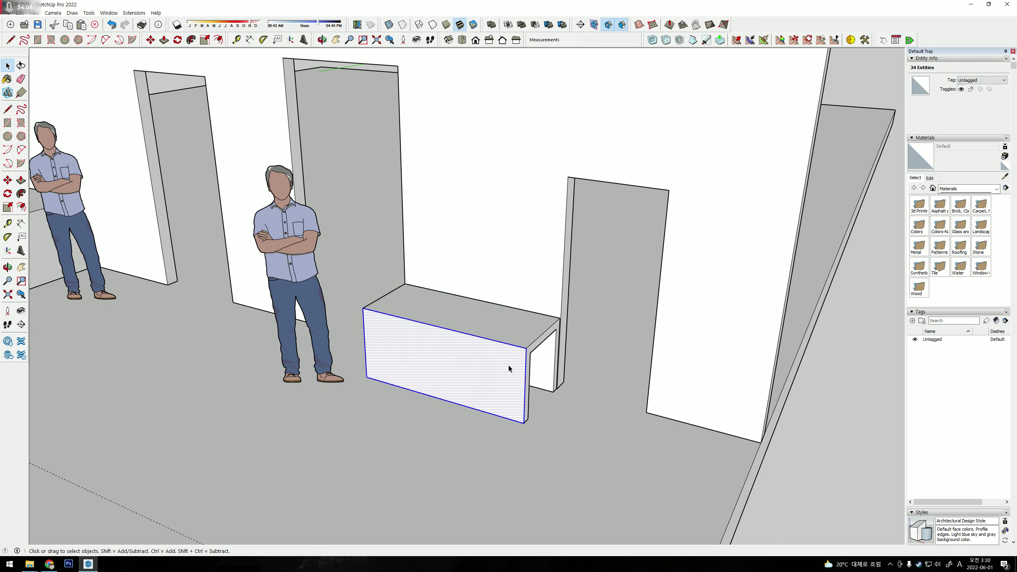
pyautogui.press('g')
pyautogui.moveTo(563, 417); pyautogui.dragTo(377, 368, button='middle')
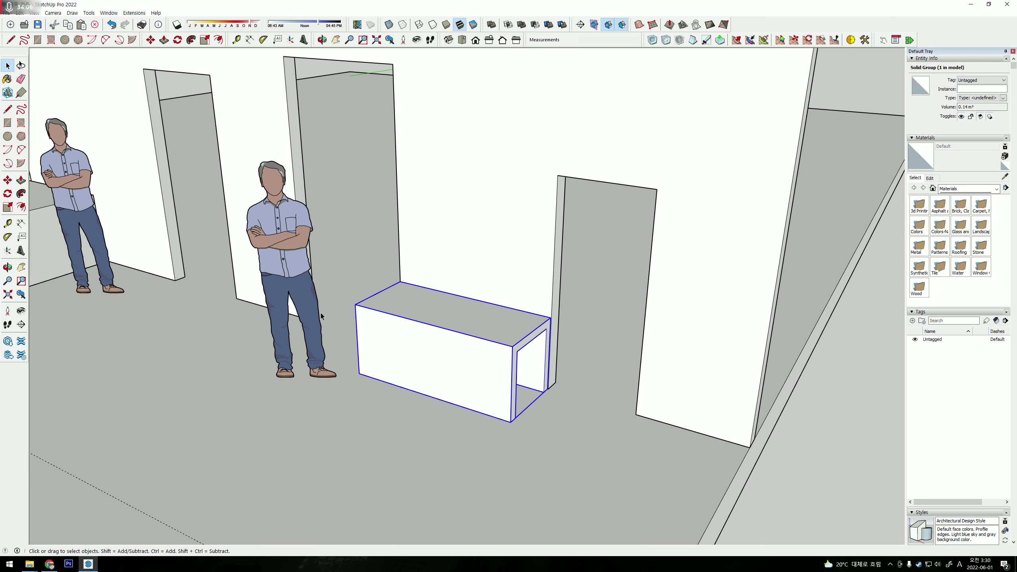
# Move the second figure to stand in the middle doorway beside the bench.
pyautogui.click(316, 349)
pyautogui.press('m')
pyautogui.click(336, 394)
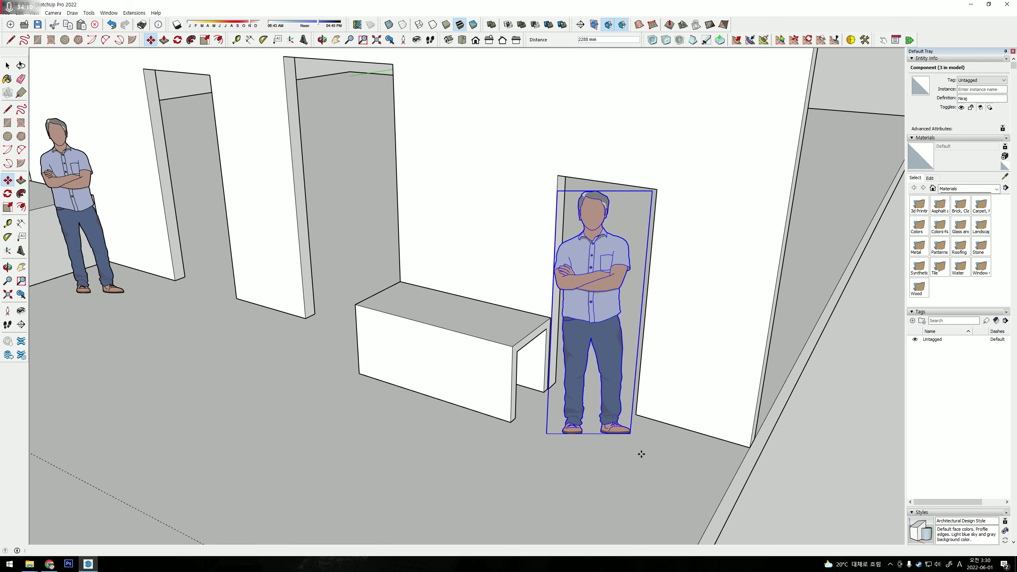
pyautogui.click(560, 481)
pyautogui.click(603, 444)
pyautogui.click(468, 457)
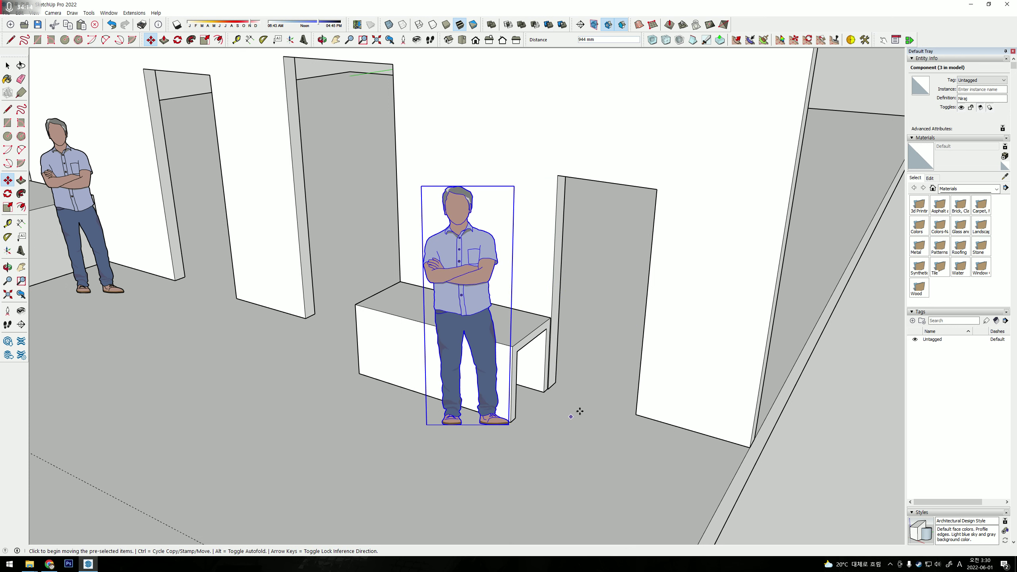
pyautogui.moveTo(495, 452); pyautogui.dragTo(261, 398)
pyautogui.press('space')
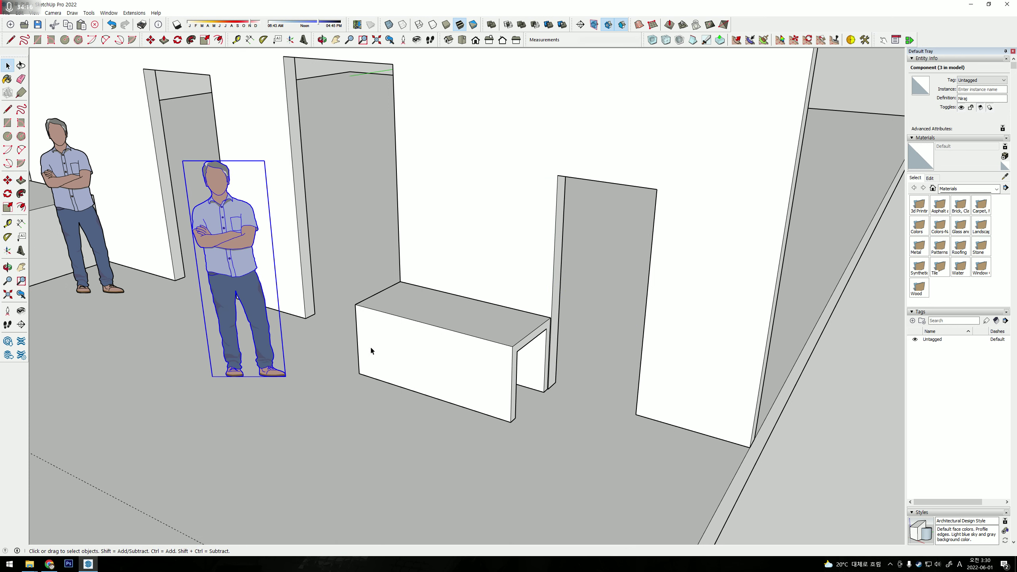
pyautogui.moveTo(370, 353); pyautogui.dragTo(493, 339, button='middle')
pyautogui.scroll(-5, 493, 340)
pyautogui.scroll(2, 595, 399)
pyautogui.scroll(2, 578, 399)
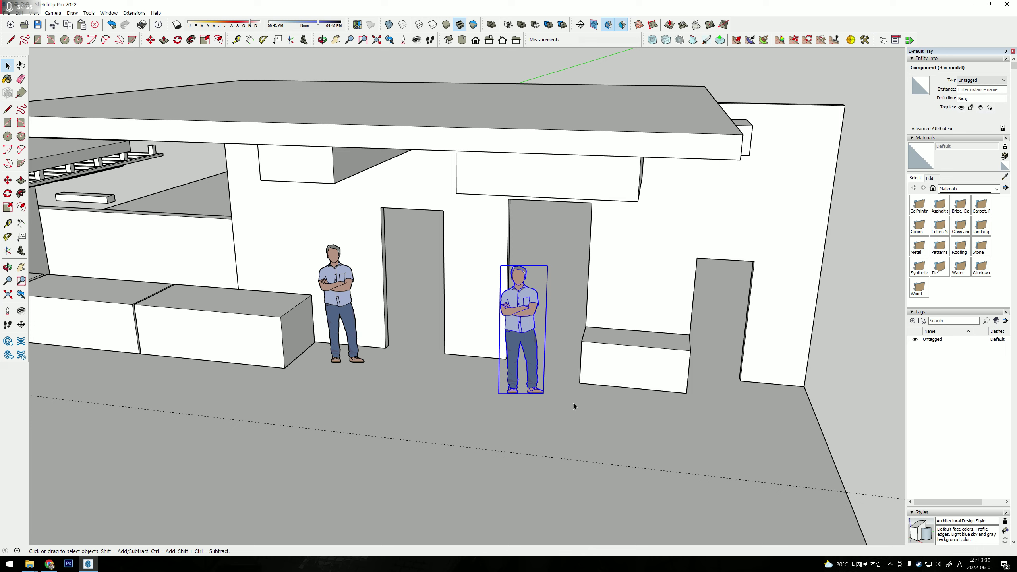
# Copy the door-opening wall out to the right of the building.
pyautogui.click(477, 312)
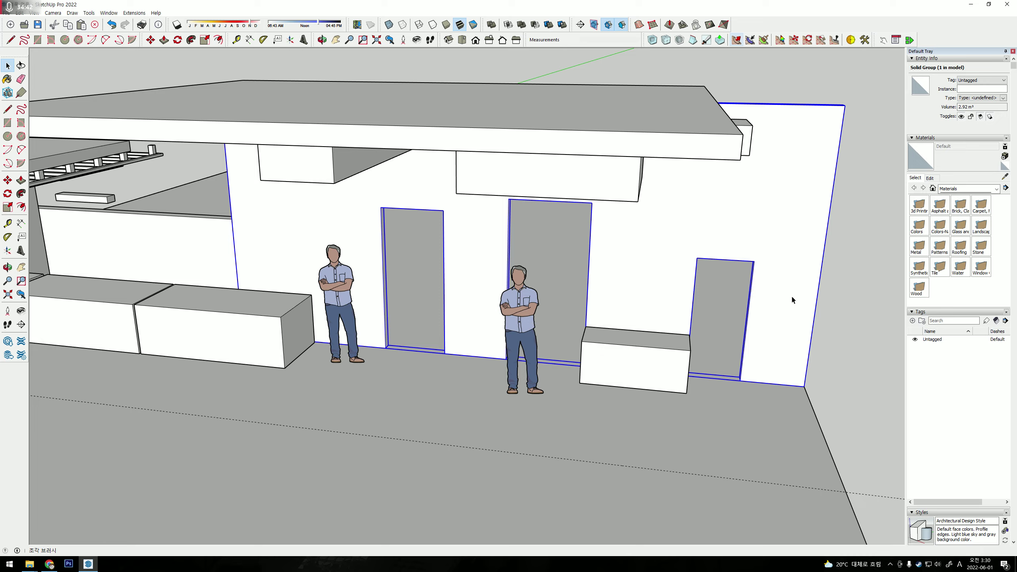
pyautogui.moveTo(732, 292); pyautogui.dragTo(381, 336, button='middle')
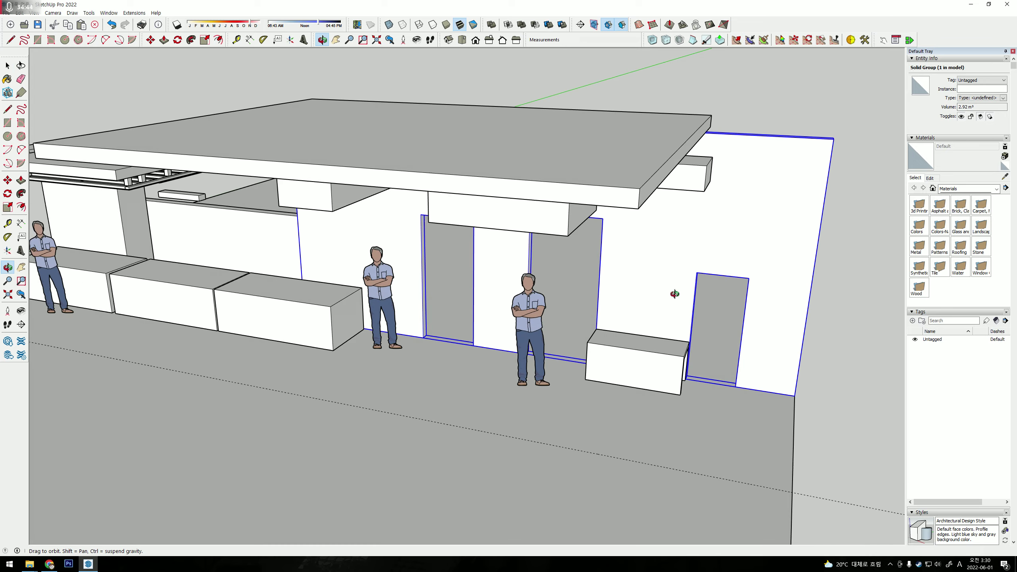
pyautogui.press('m')
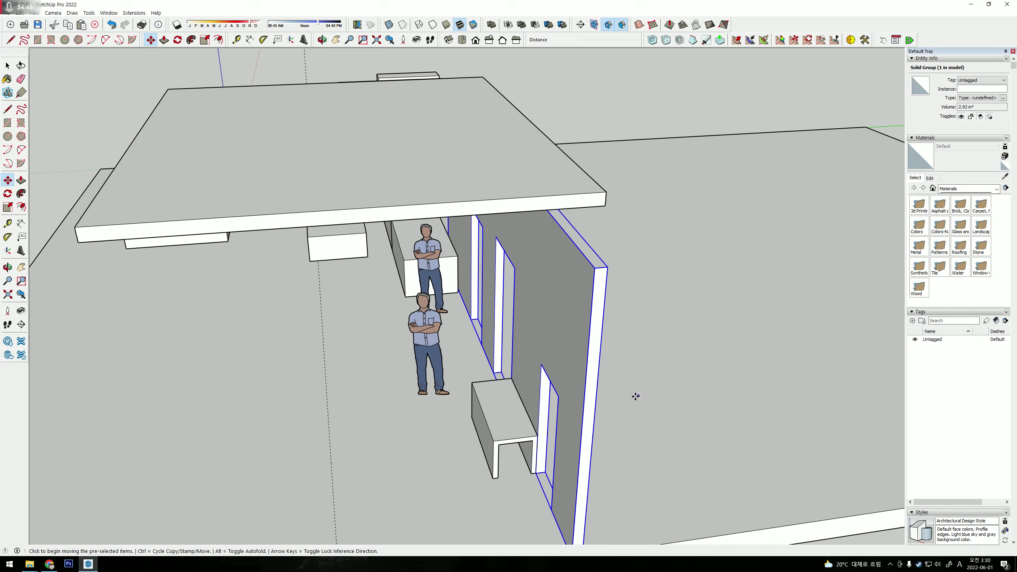
pyautogui.keyDown('ctrl'); pyautogui.moveTo(636, 397); pyautogui.dragTo(658, 375); pyautogui.keyUp('ctrl')
pyautogui.moveTo(659, 375)
pyautogui.mouseDown(button='middle')
pyautogui.moveTo(545, 366)
pyautogui.moveTo(642, 391)
pyautogui.mouseUp(button='middle')
# Rotate the wall copy 90 degrees.
pyautogui.press('q')
pyautogui.click(641, 391)
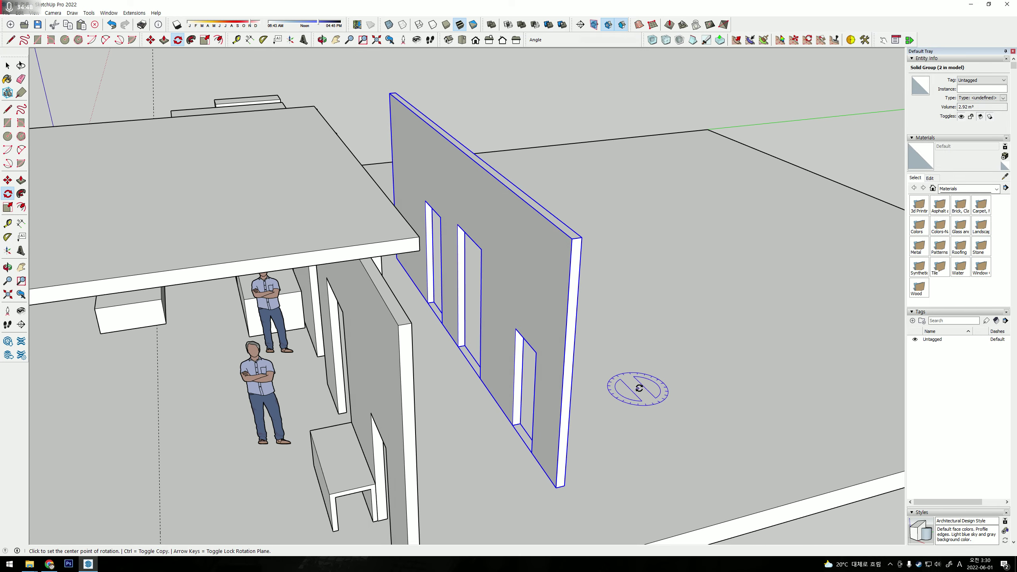
pyautogui.click(648, 364)
pyautogui.click(690, 377)
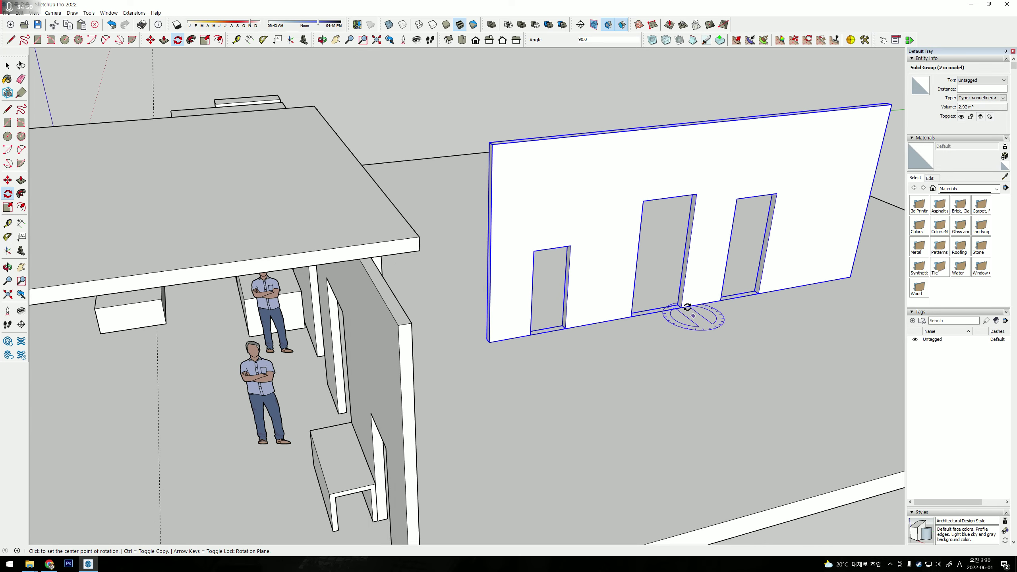
# Move the rotated wall copy 300 mm into place beside the building.
pyautogui.moveTo(693, 317); pyautogui.dragTo(472, 327, button='middle')
pyautogui.press('m')
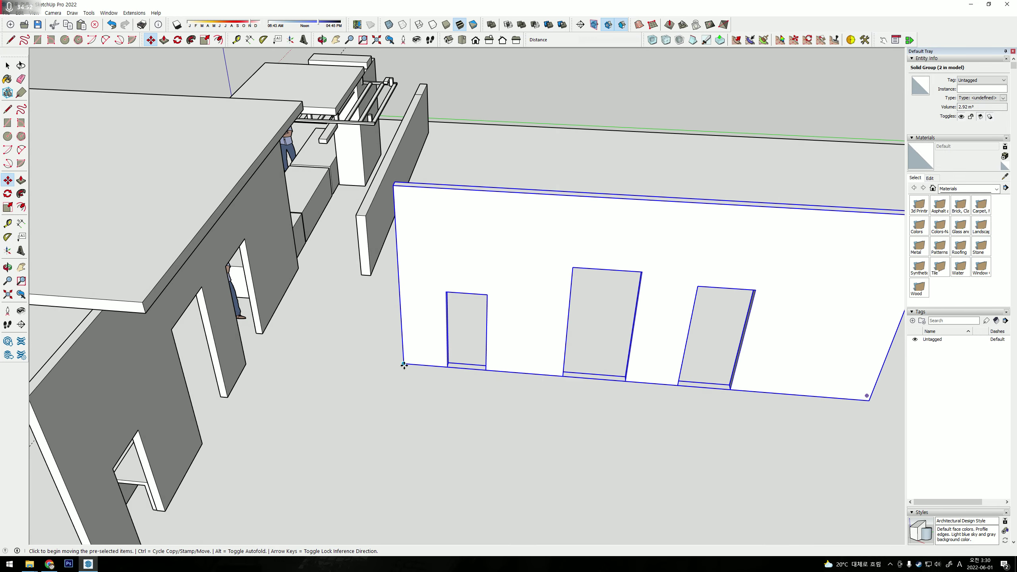
pyautogui.click(404, 363)
pyautogui.click(310, 295)
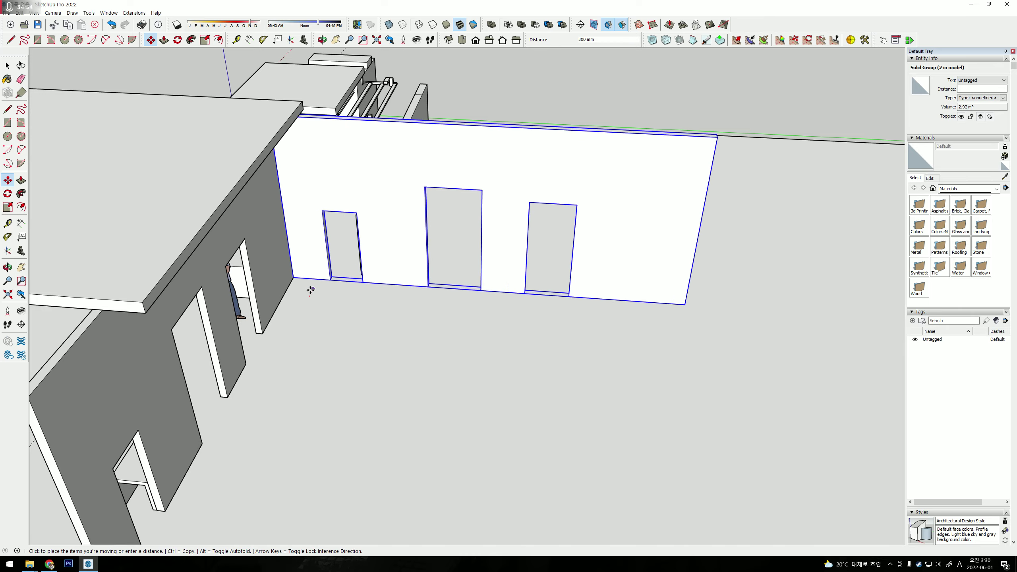
pyautogui.press('space')
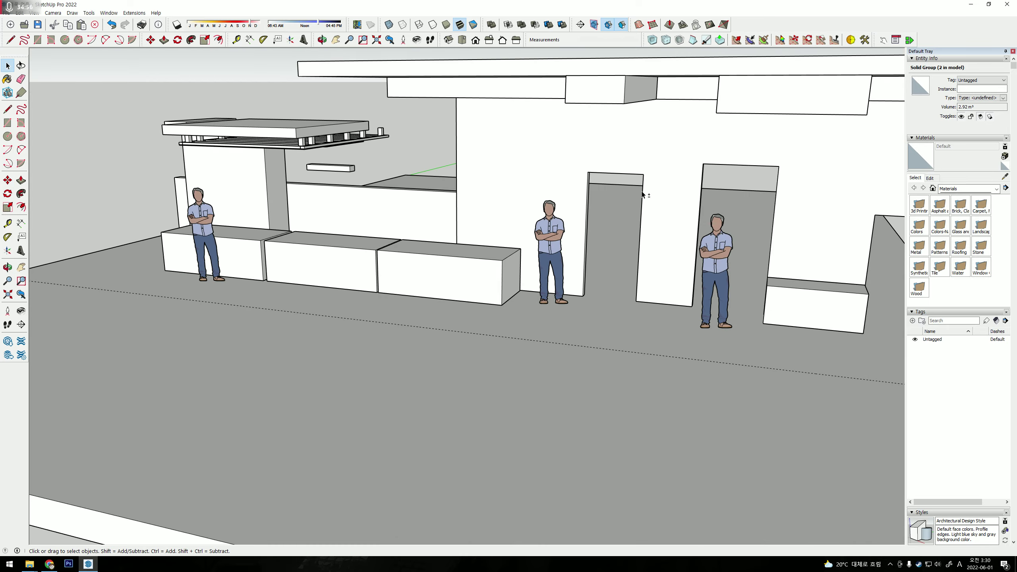
pyautogui.scroll(-5, 526, 281)
pyautogui.scroll(10, 526, 281)
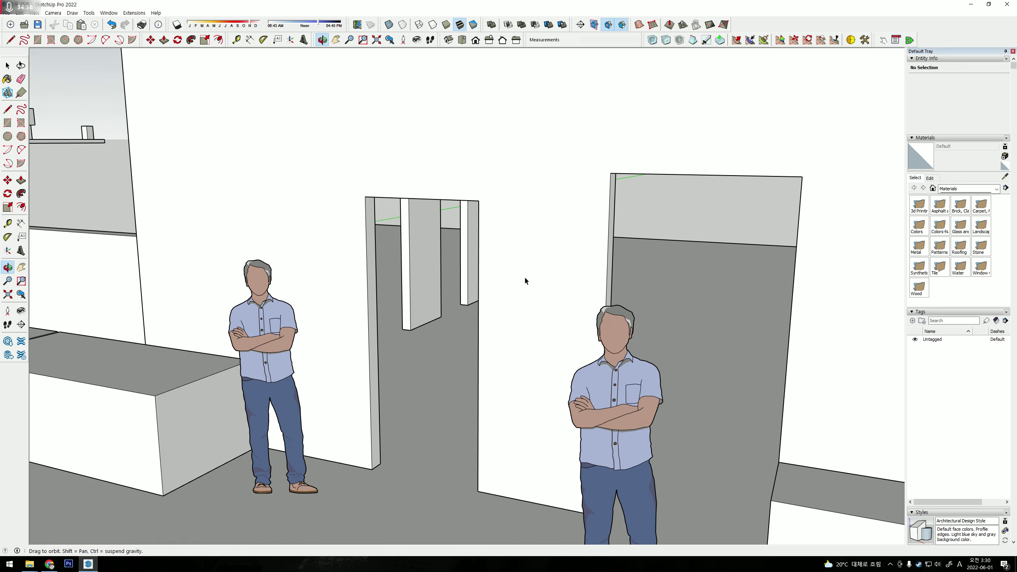
pyautogui.press('space')
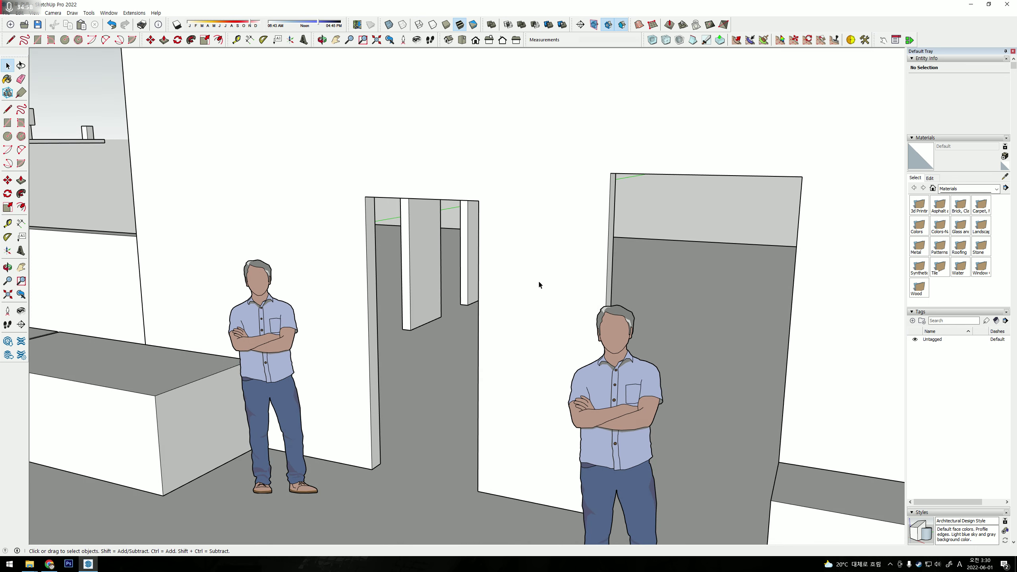
pyautogui.scroll(-5, 539, 280)
pyautogui.moveTo(538, 280); pyautogui.dragTo(590, 353, button='middle')
pyautogui.scroll(5, 416, 442)
pyautogui.scroll(5, 416, 442)
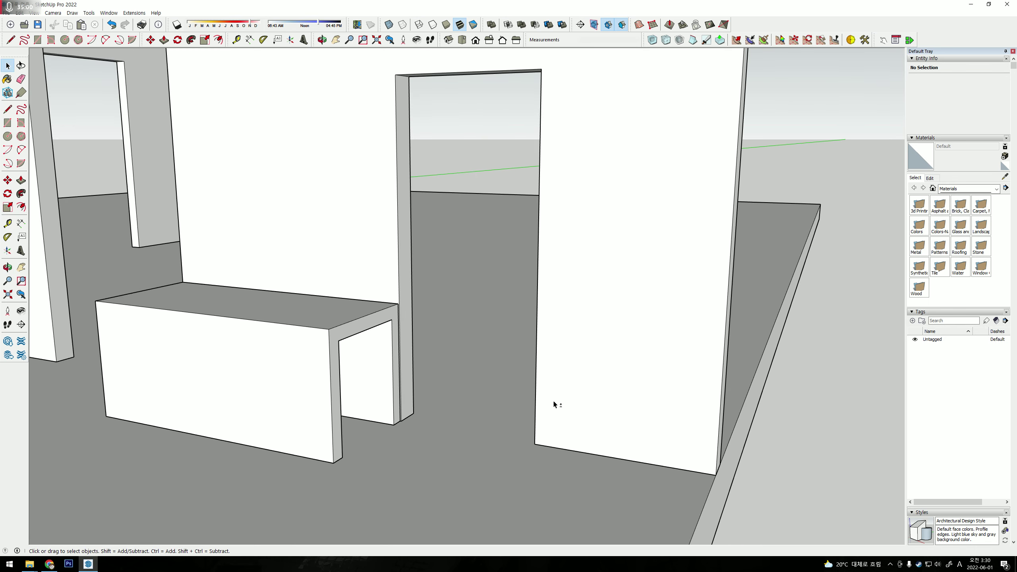
pyautogui.scroll(1, 250, 425)
pyautogui.click(249, 425)
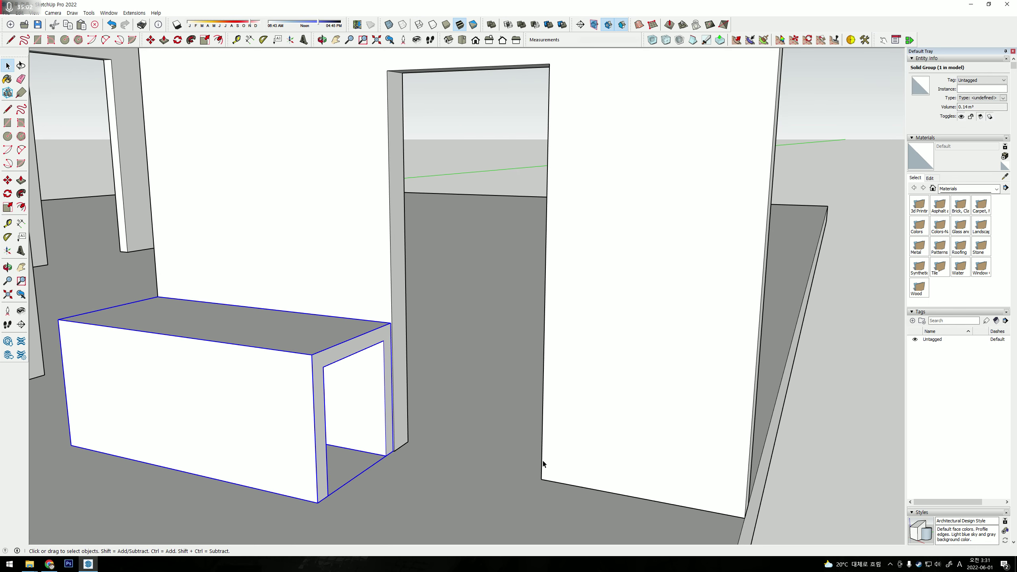
pyautogui.scroll(-2, 543, 464)
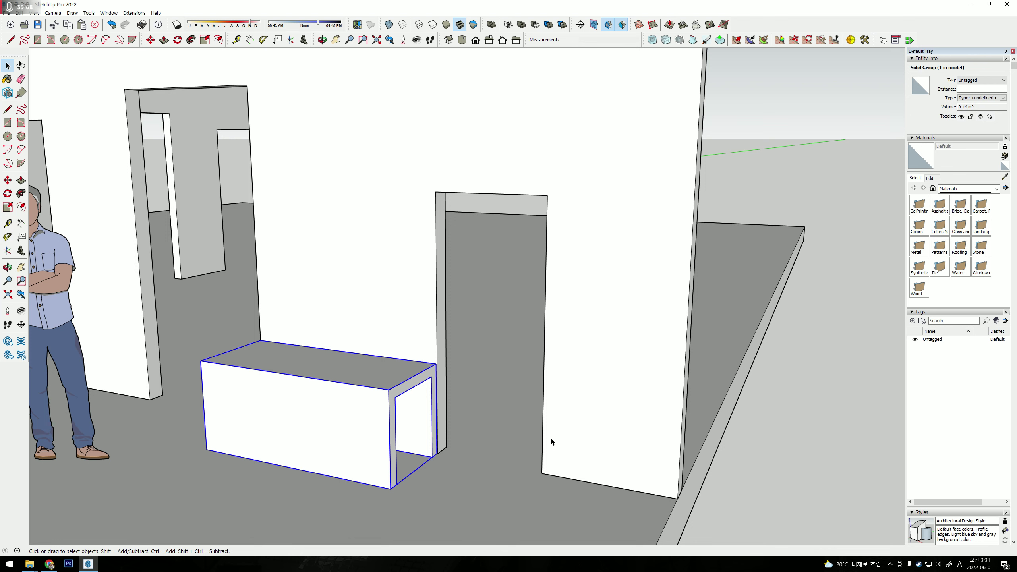
pyautogui.scroll(-2, 552, 441)
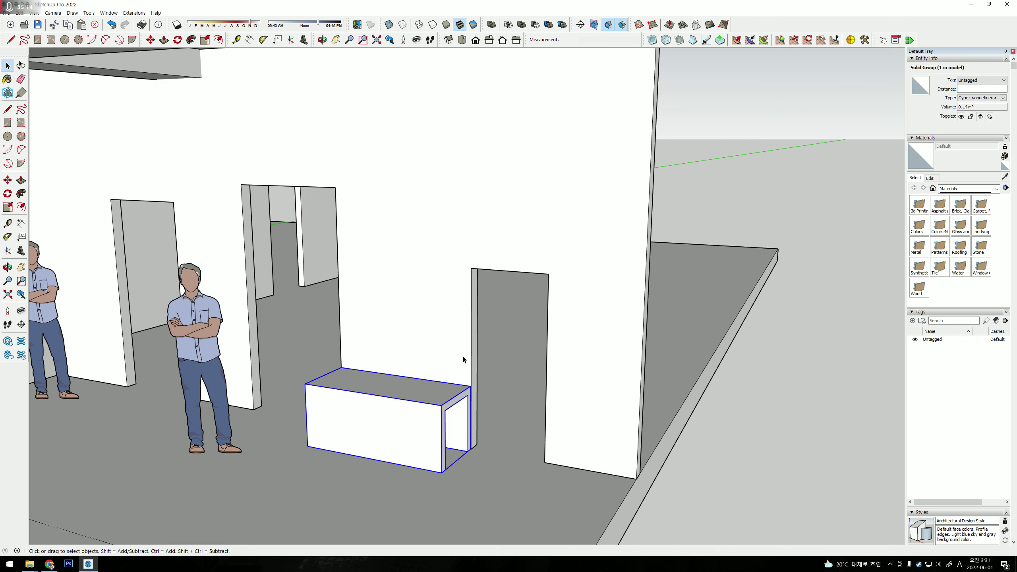
pyautogui.scroll(-2, 462, 355)
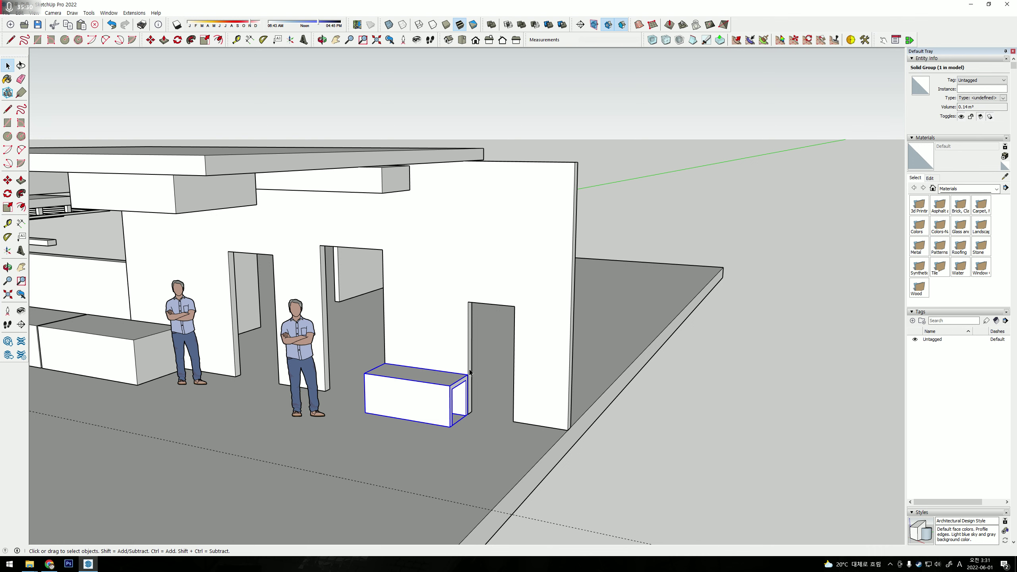
pyautogui.moveTo(470, 373); pyautogui.dragTo(377, 411, button='middle')
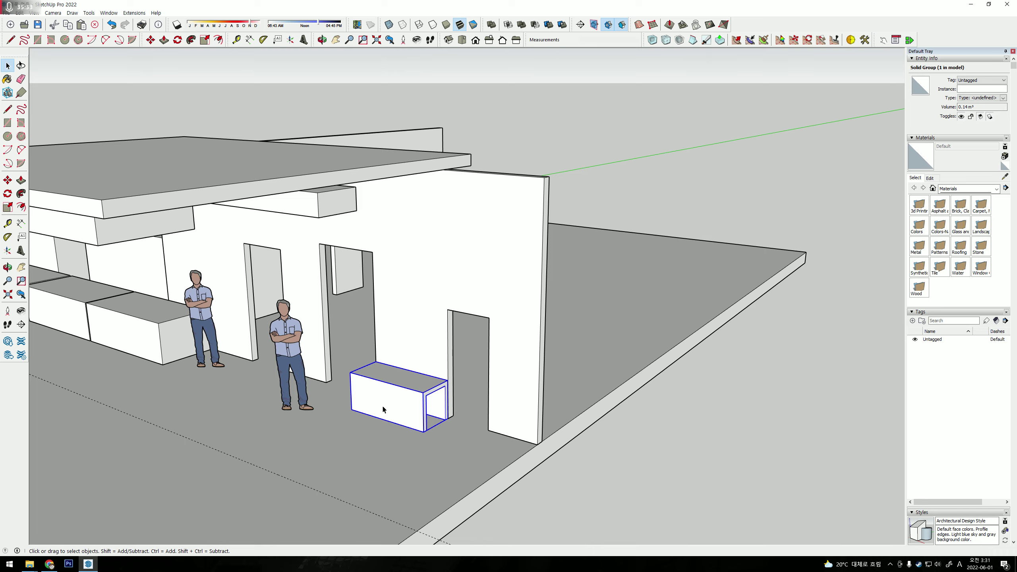
pyautogui.moveTo(388, 407); pyautogui.dragTo(512, 338, button='middle')
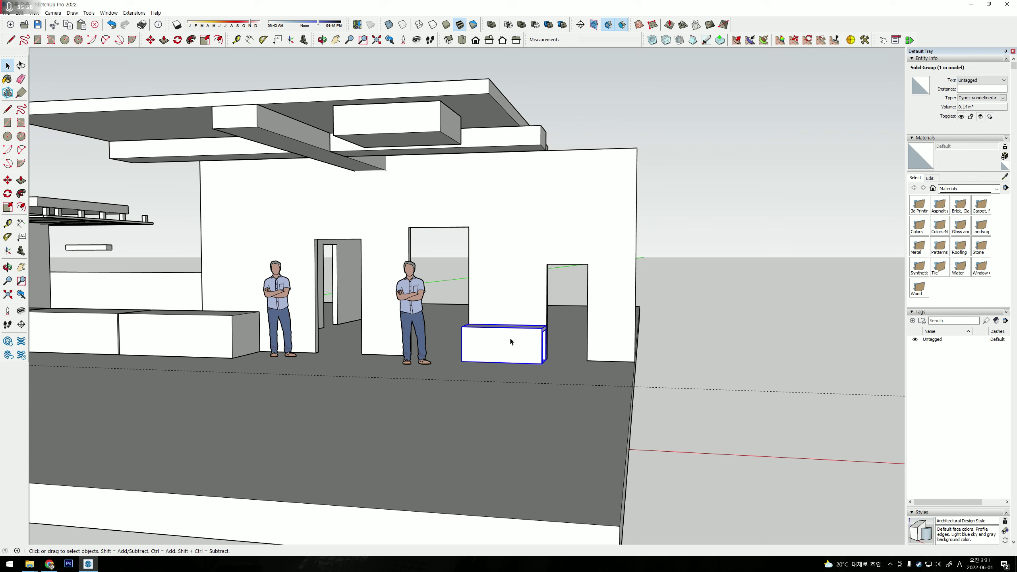
pyautogui.moveTo(539, 211)
pyautogui.mouseDown(button='middle')
pyautogui.moveTo(481, 236)
pyautogui.moveTo(496, 271)
pyautogui.moveTo(470, 313)
pyautogui.moveTo(461, 296)
pyautogui.mouseUp(button='middle')
pyautogui.scroll(3, 516, 307)
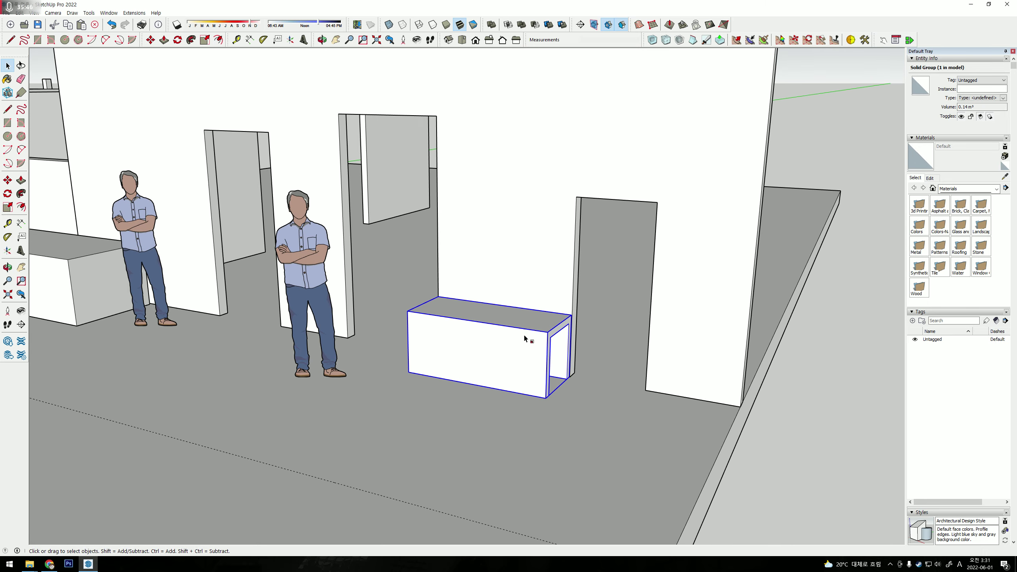
# Scale the bench box uniformly by 1.33 from its corner, bringing its volume to 0.34 m³.
pyautogui.press('s')
pyautogui.click(547, 331)
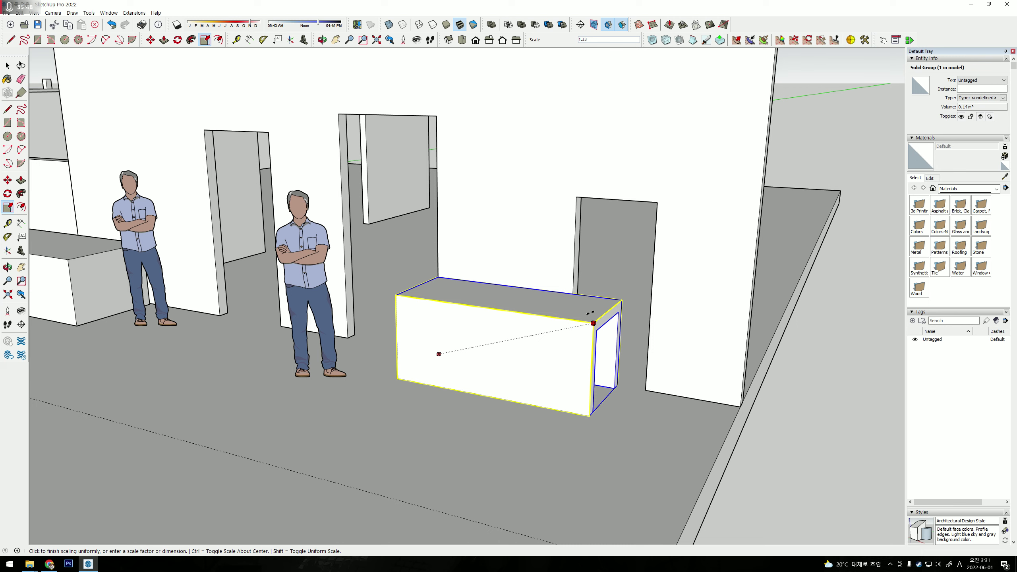
pyautogui.click(590, 314)
pyautogui.press('space')
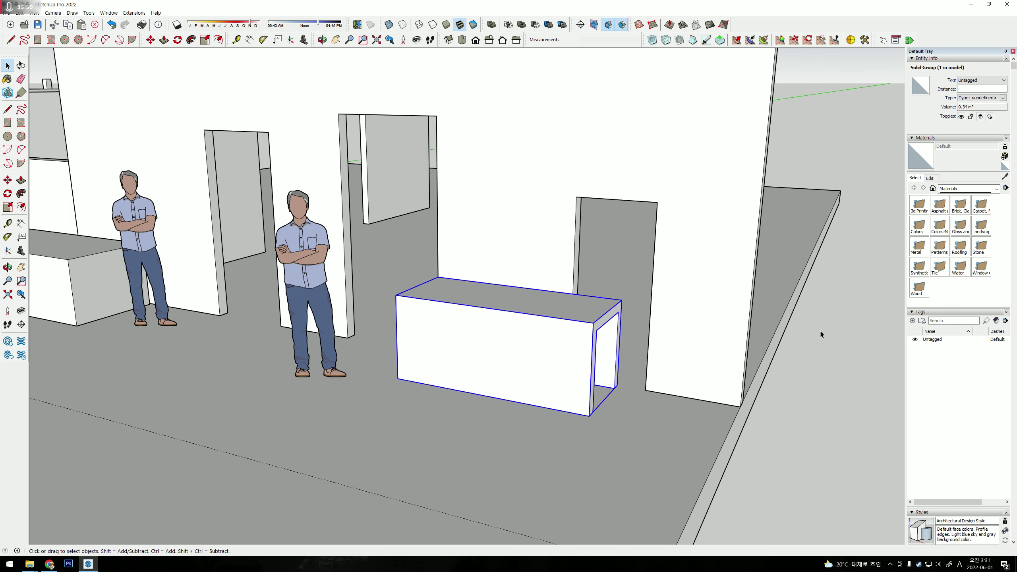
pyautogui.hotkey('ctrl', 't')
pyautogui.scroll(3, 573, 325)
pyautogui.scroll(3, 521, 337)
pyautogui.scroll(2, 481, 357)
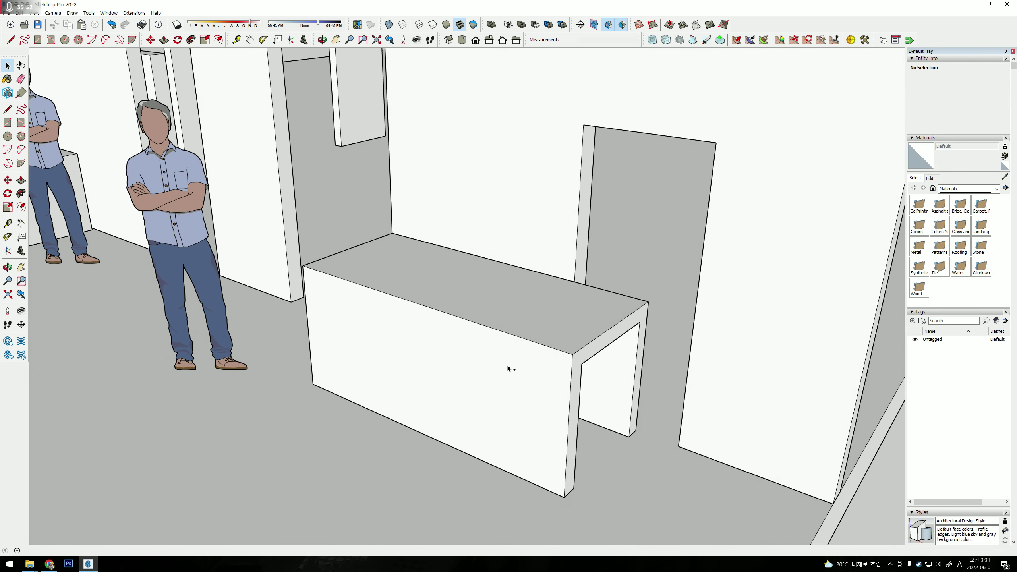
pyautogui.scroll(-3, 507, 365)
pyautogui.moveTo(525, 302); pyautogui.dragTo(639, 273, button='middle')
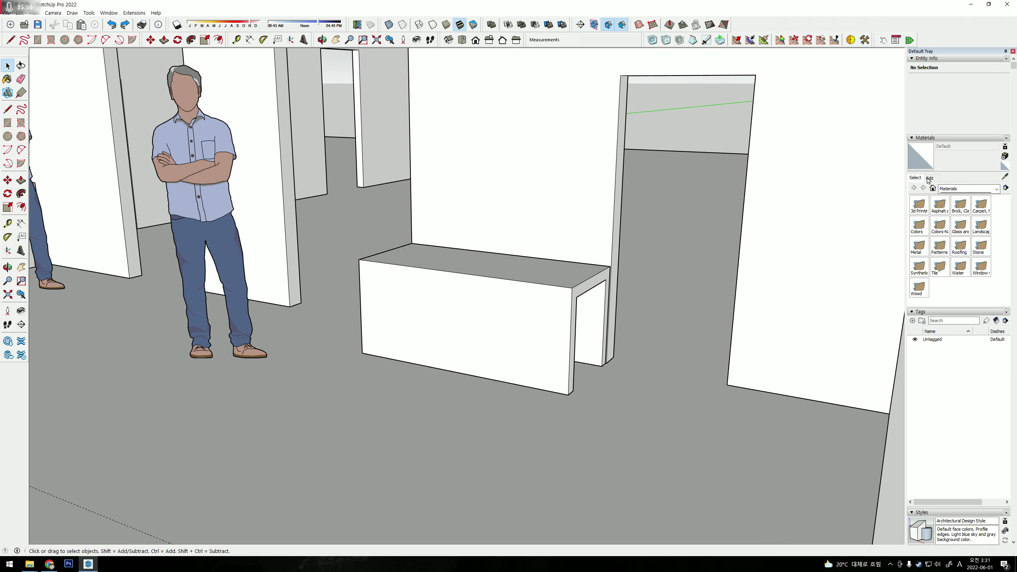
# Paint the bench box with Brick Tumbled from Brick, Cladding and Siding.
pyautogui.doubleClick(960, 207)
pyautogui.click(977, 231)
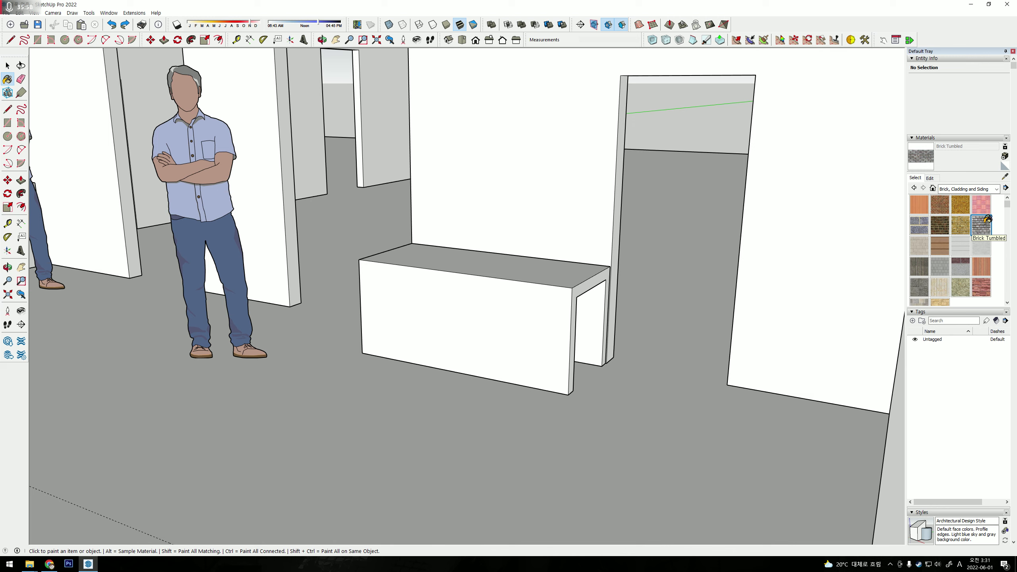
pyautogui.click(457, 311)
pyautogui.moveTo(511, 288); pyautogui.dragTo(454, 358, button='middle')
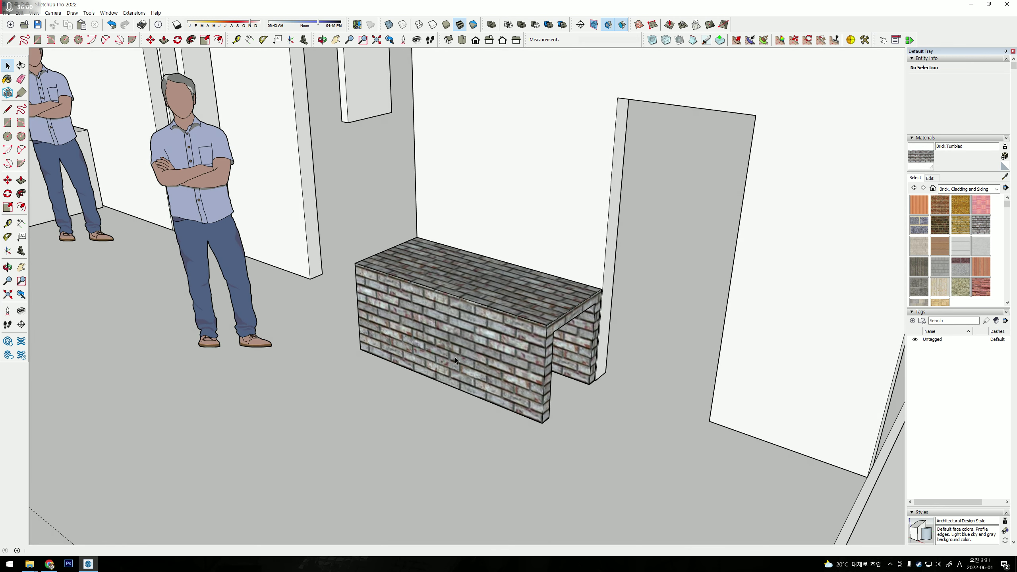
pyautogui.press('space')
pyautogui.click(516, 271)
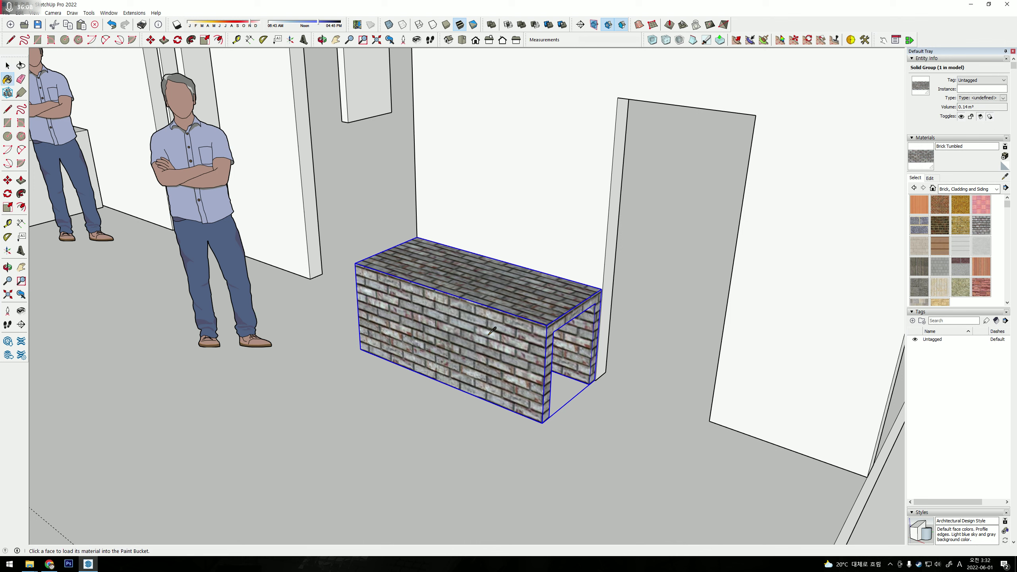
# Paint the doorway walls with Brick Tumbled as well.
pyautogui.click(528, 229)
pyautogui.press('b')
pyautogui.click(549, 149)
pyautogui.moveTo(549, 149); pyautogui.dragTo(562, 261, button='middle')
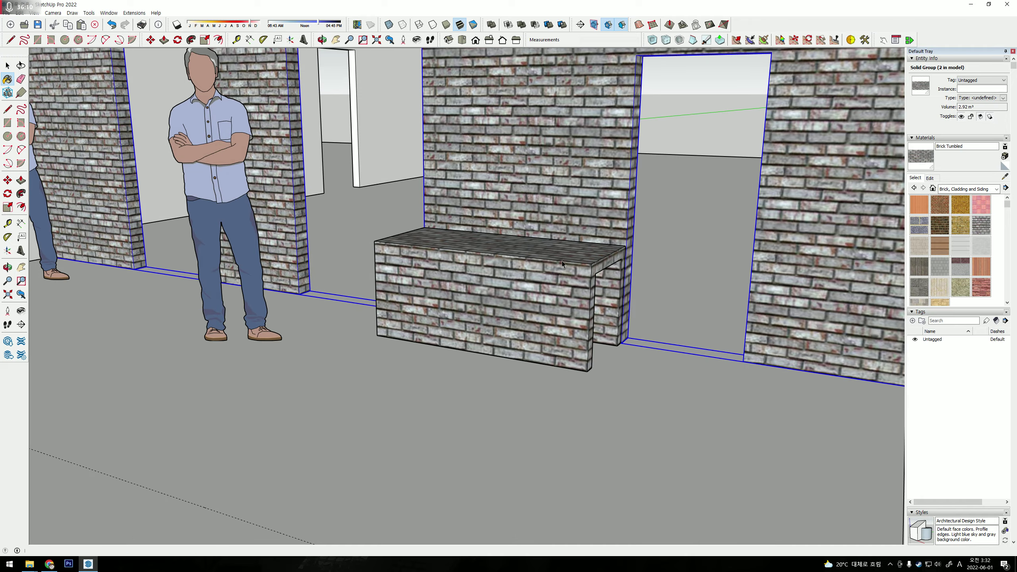
pyautogui.press('space')
pyautogui.scroll(-5, 682, 162)
pyautogui.moveTo(682, 162)
pyautogui.mouseDown(button='middle')
pyautogui.moveTo(590, 294)
pyautogui.moveTo(634, 235)
pyautogui.mouseUp(button='middle')
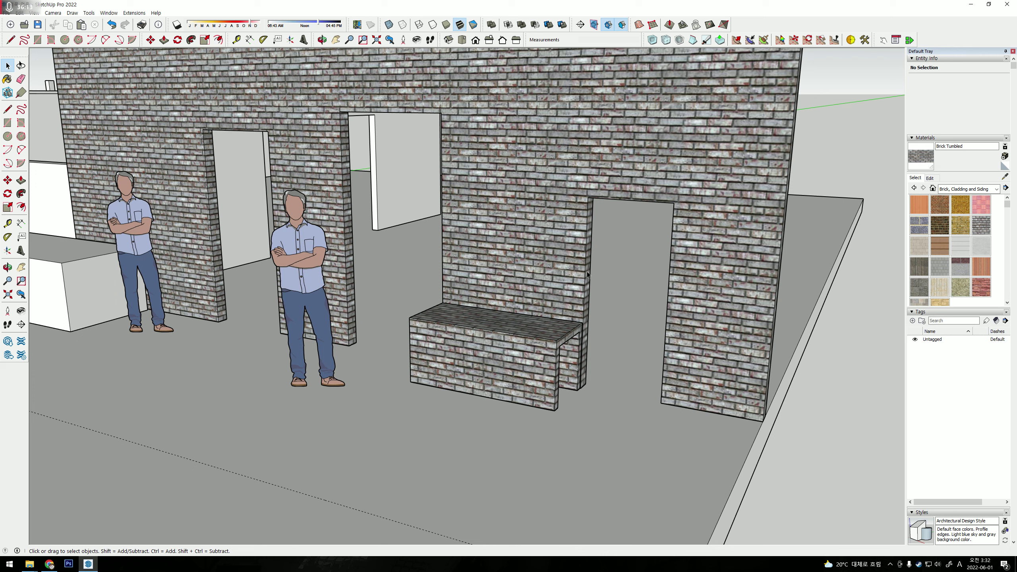
# Scale the brick bench up 1.37 times from its front top corner.
pyautogui.click(524, 328)
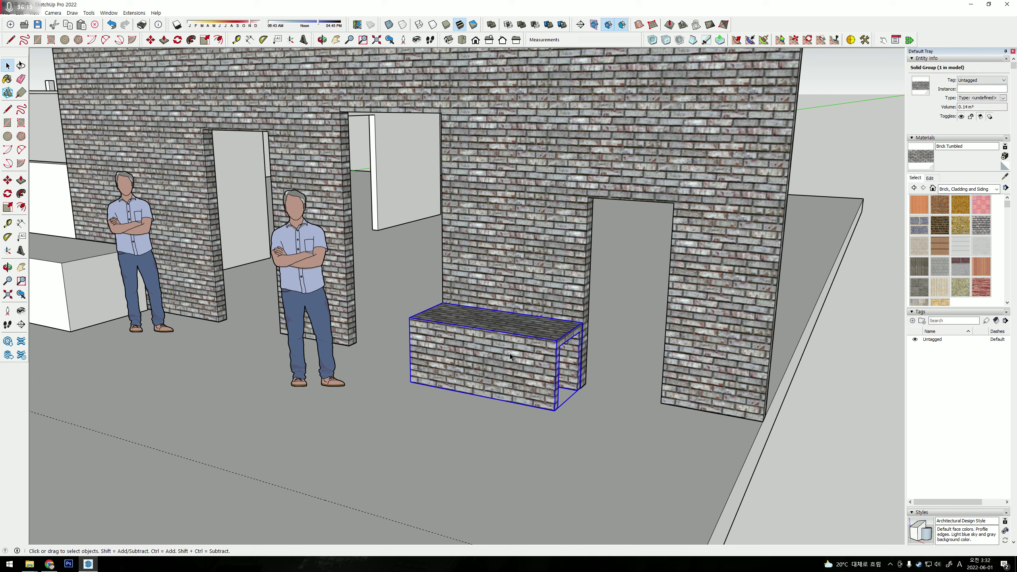
pyautogui.press('s')
pyautogui.click(557, 340)
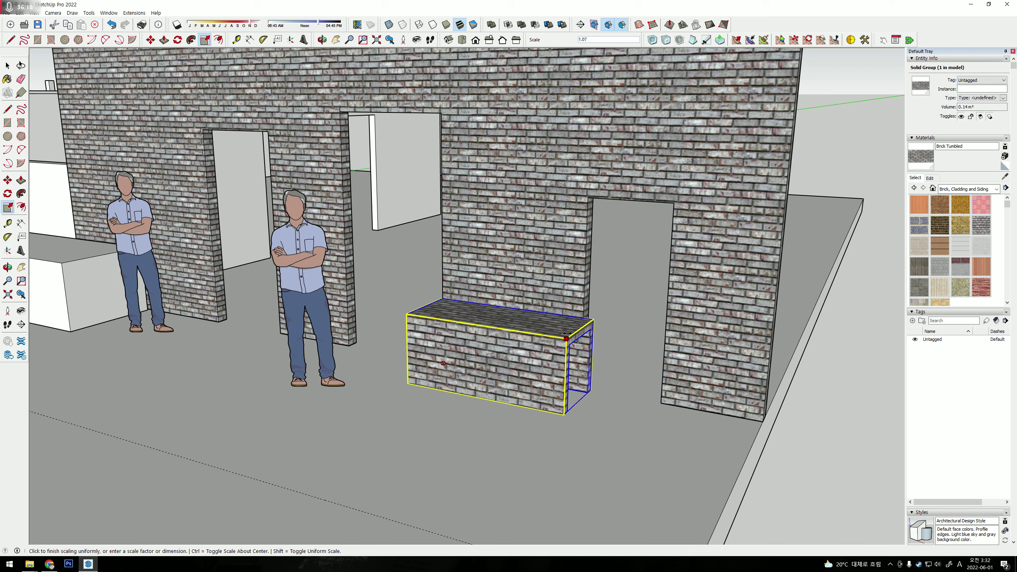
pyautogui.click(603, 313)
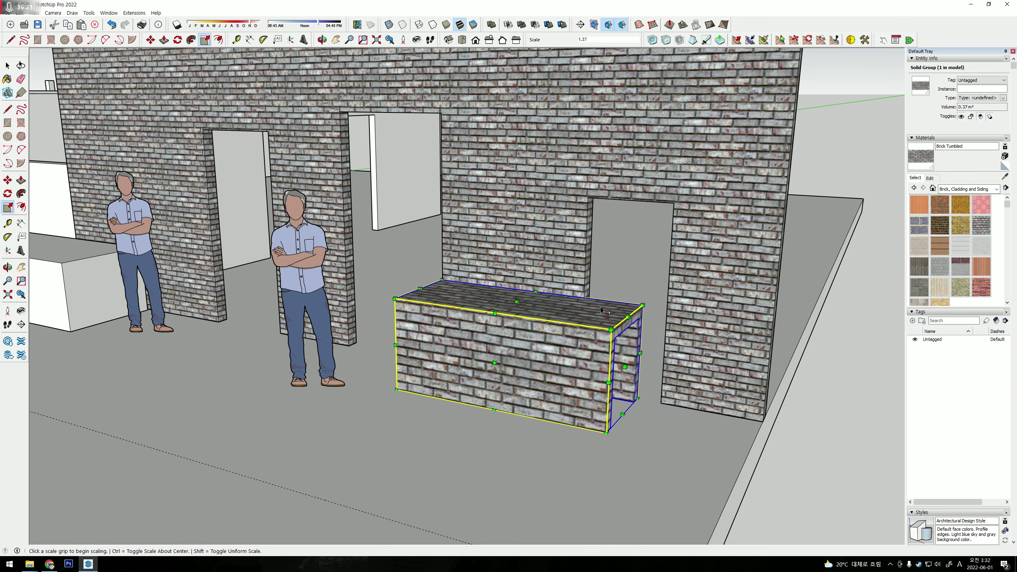
pyautogui.press('space')
pyautogui.scroll(3, 358, 347)
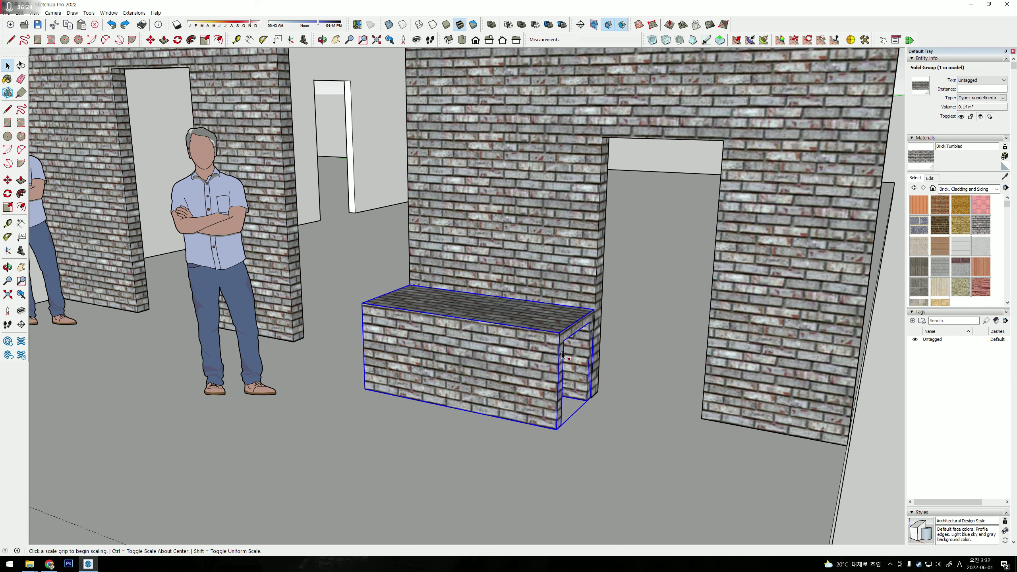
# Enlarge the brick bench once more from its front top corner.
pyautogui.press('s')
pyautogui.click(561, 332)
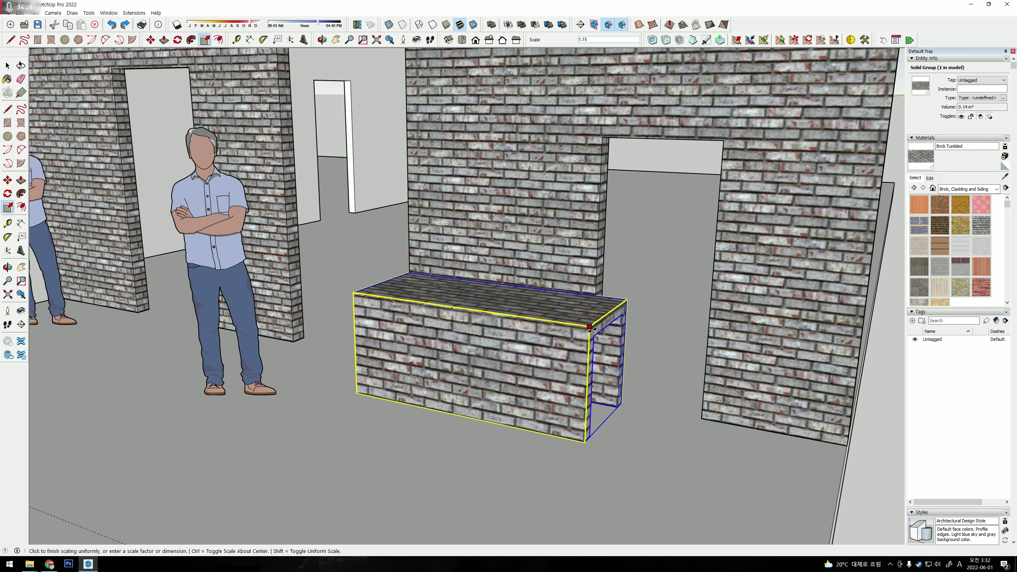
pyautogui.click(615, 321)
pyautogui.press('space')
pyautogui.scroll(-5, 678, 158)
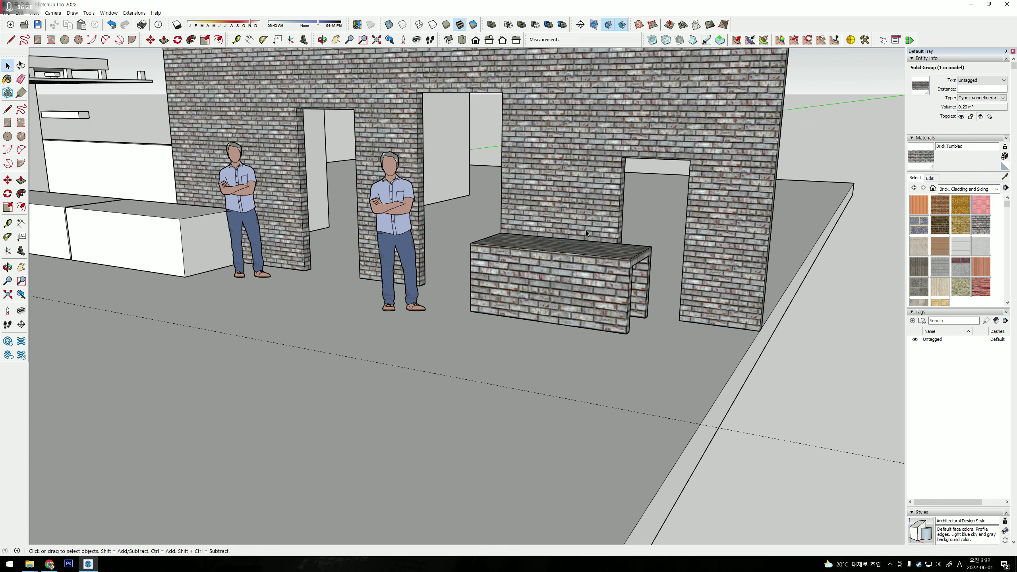
# Orbit and zoom around the bench and walls to inspect the brick texture up close.
pyautogui.moveTo(586, 230); pyautogui.dragTo(588, 241, button='middle')
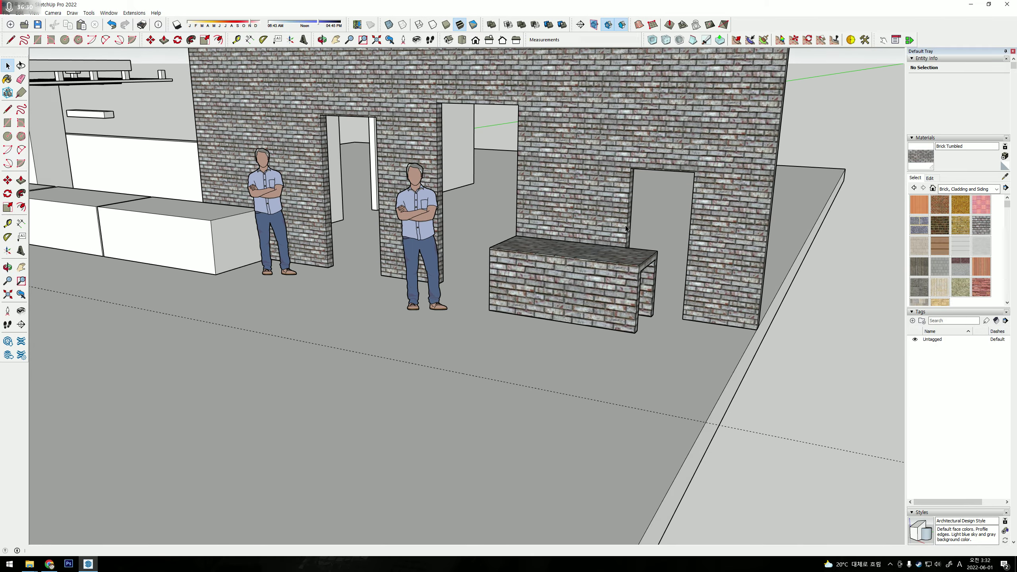
pyautogui.scroll(3, 625, 233)
pyautogui.scroll(2, 625, 232)
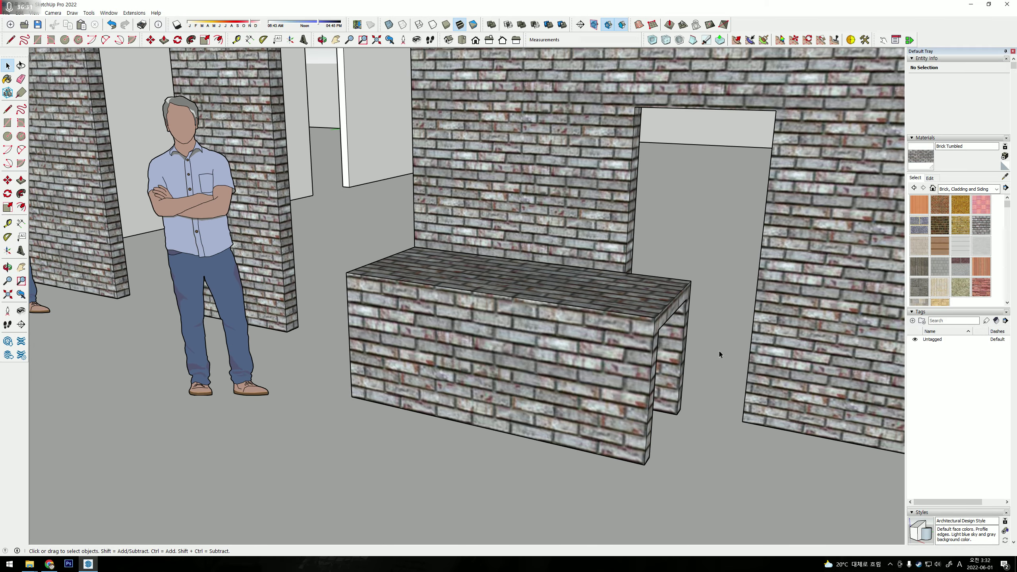
pyautogui.scroll(1, 512, 312)
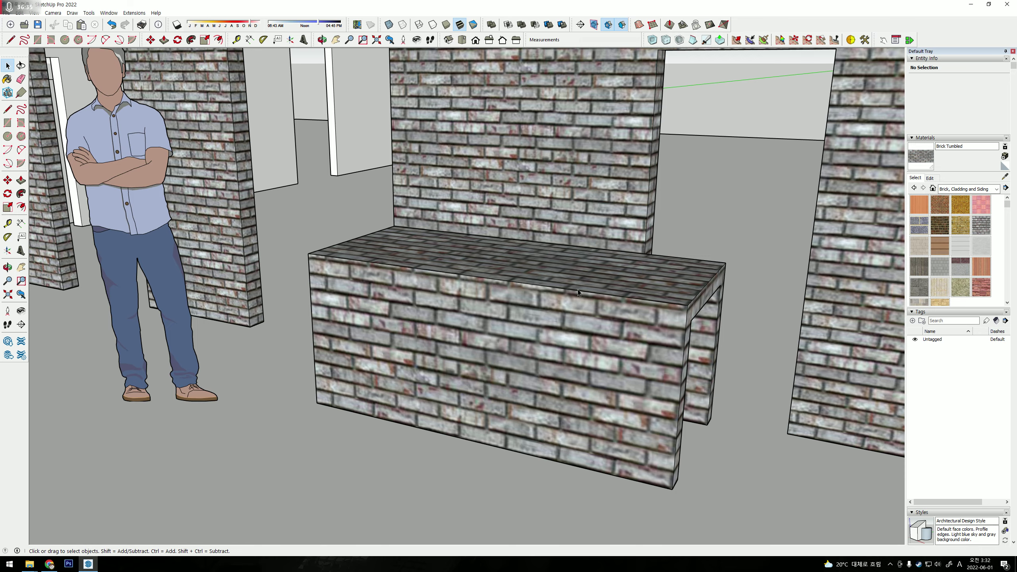
pyautogui.moveTo(578, 290)
pyautogui.mouseDown(button='middle')
pyautogui.moveTo(224, 259)
pyautogui.moveTo(400, 393)
pyautogui.mouseUp(button='middle')
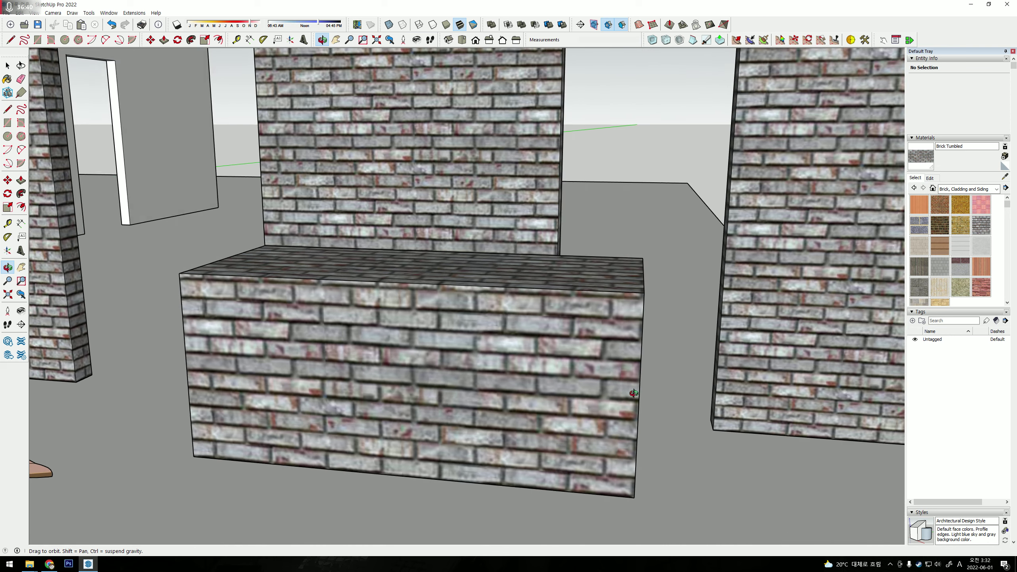
pyautogui.moveTo(634, 394); pyautogui.dragTo(283, 380, button='middle')
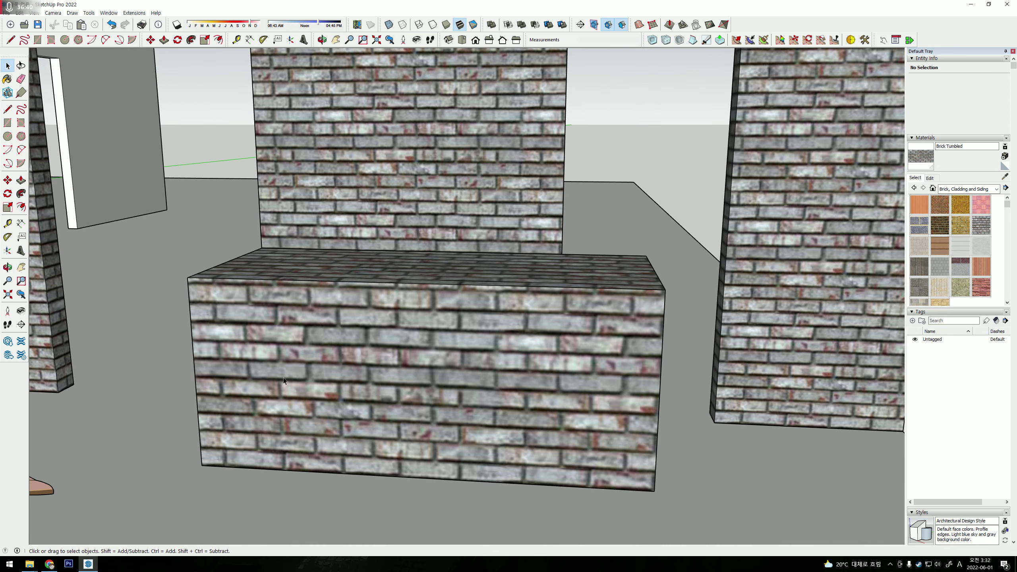
pyautogui.moveTo(437, 264)
pyautogui.mouseDown(button='middle')
pyautogui.moveTo(690, 301)
pyautogui.moveTo(459, 299)
pyautogui.mouseUp(button='middle')
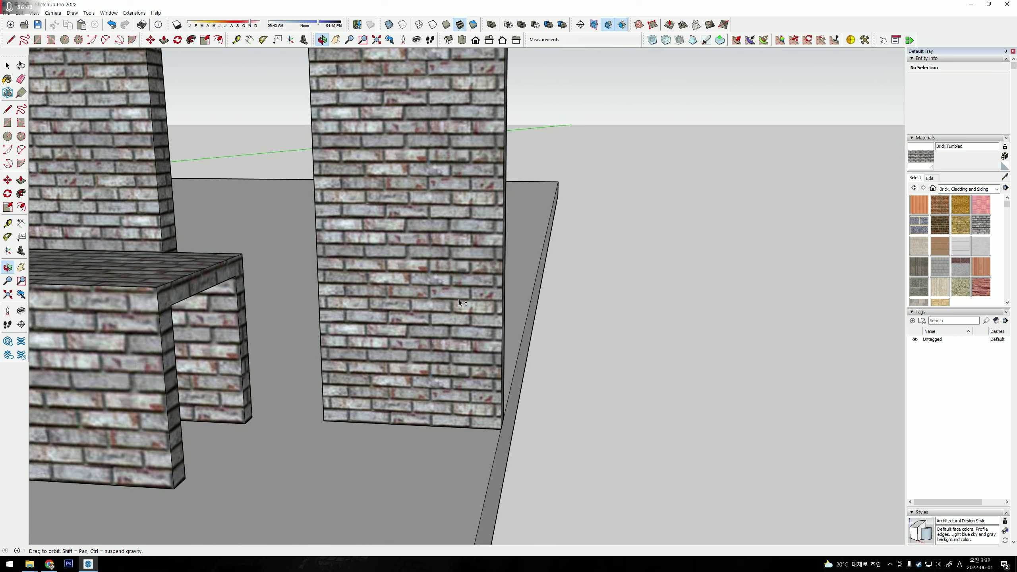
pyautogui.scroll(5, 458, 299)
pyautogui.moveTo(382, 341); pyautogui.dragTo(459, 367, button='middle')
pyautogui.scroll(-5, 459, 367)
pyautogui.moveTo(334, 341); pyautogui.dragTo(556, 290, button='middle')
pyautogui.scroll(4, 557, 290)
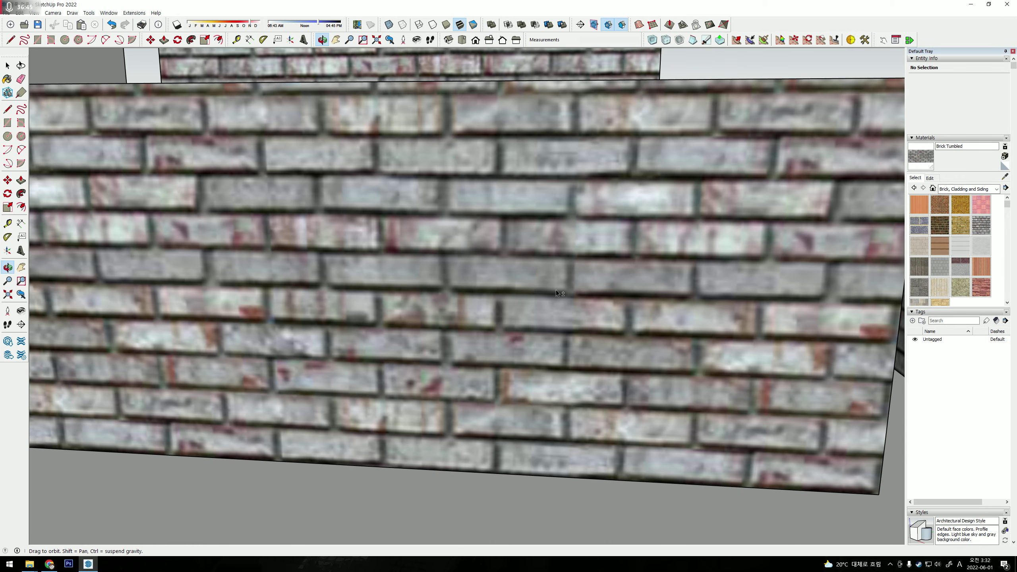
pyautogui.scroll(-5, 600, 253)
pyautogui.moveTo(623, 241); pyautogui.dragTo(490, 304, button='middle')
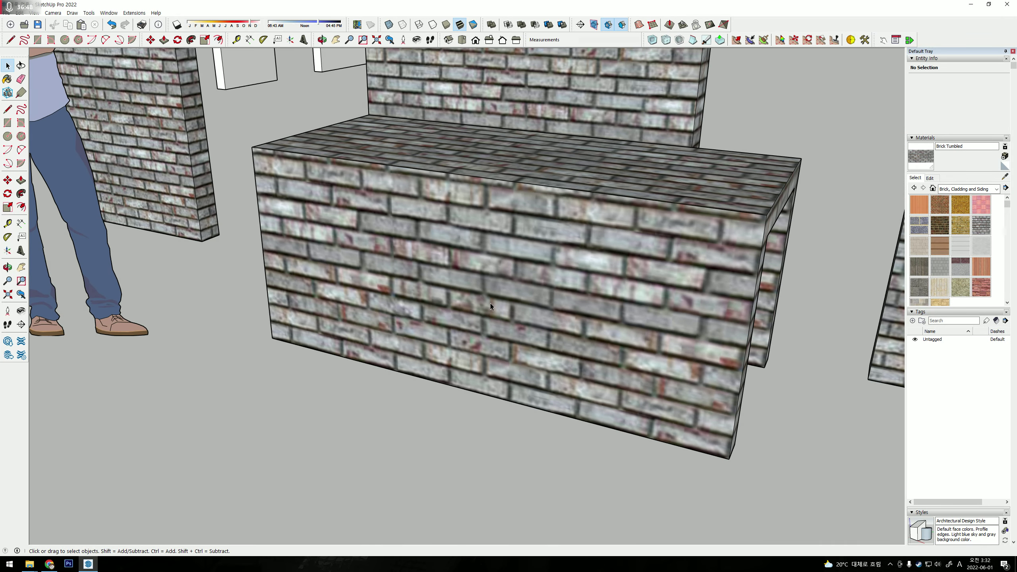
# Create a new brick material with 714 mm texture width and paint the bench with it.
pyautogui.press('b')
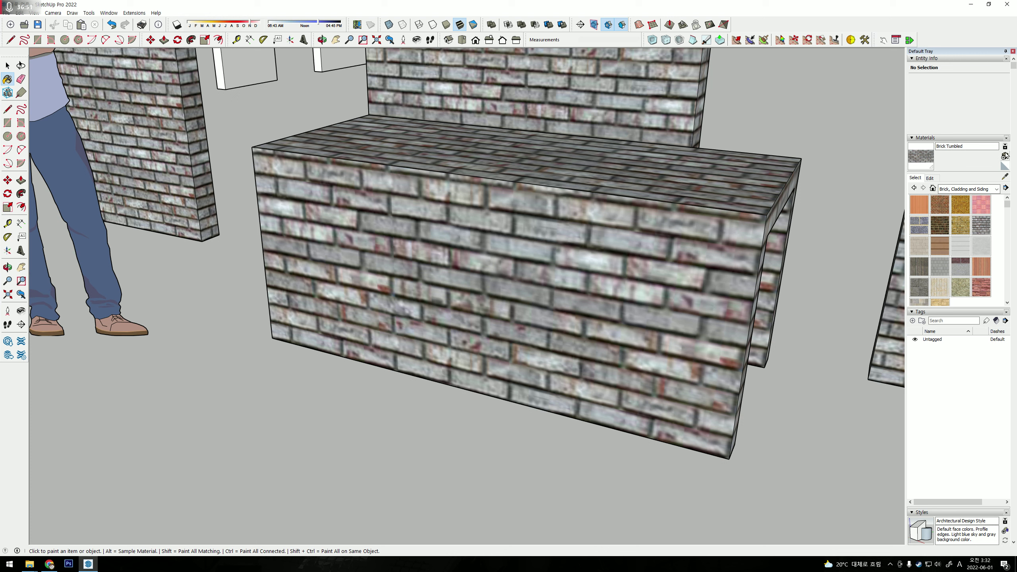
pyautogui.click(1006, 156)
pyautogui.click(475, 320)
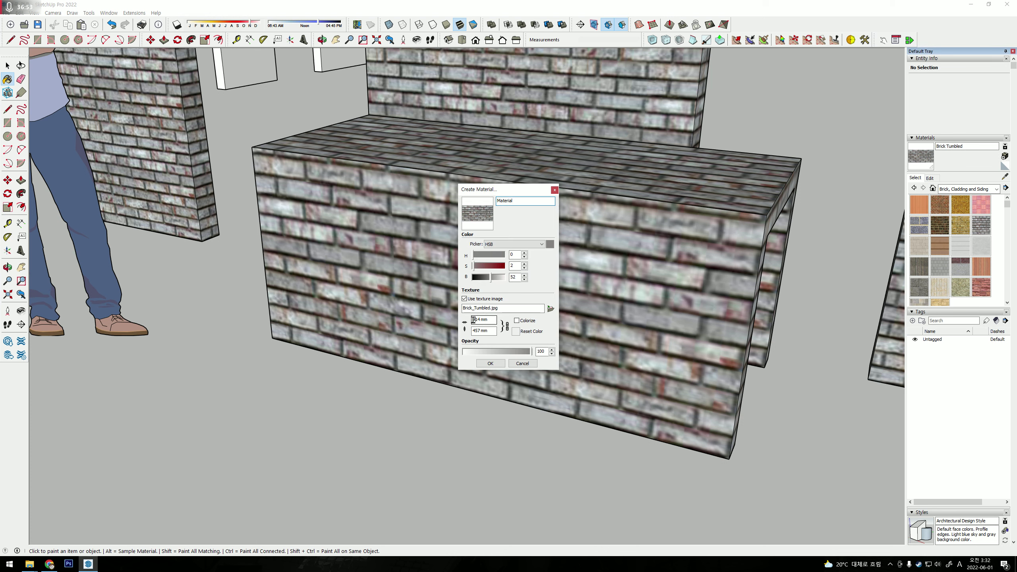
pyautogui.write('70')
pyautogui.click(490, 363)
pyautogui.click(532, 303)
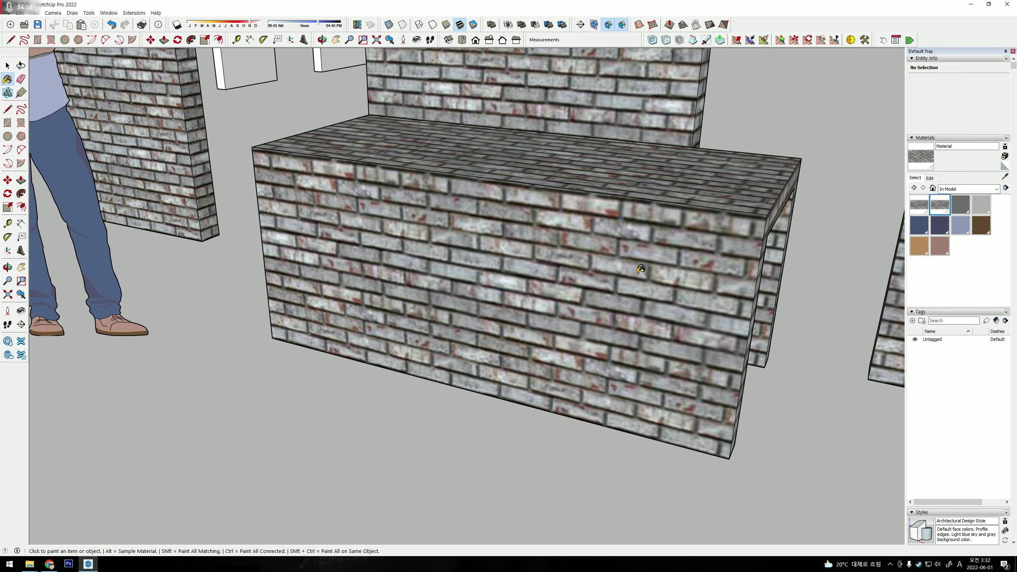
pyautogui.moveTo(642, 270)
pyautogui.mouseDown(button='middle')
pyautogui.moveTo(502, 334)
pyautogui.moveTo(627, 259)
pyautogui.mouseUp(button='middle')
pyautogui.press('space')
pyautogui.scroll(2, 627, 259)
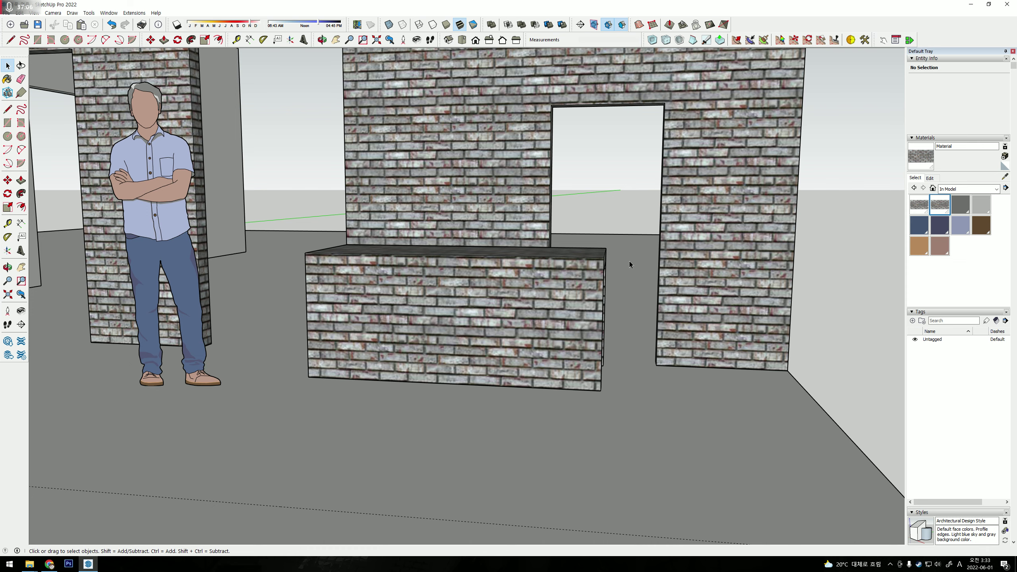
pyautogui.scroll(5, 625, 261)
pyautogui.moveTo(611, 287)
pyautogui.mouseDown(button='middle')
pyautogui.moveTo(552, 327)
pyautogui.moveTo(352, 397)
pyautogui.moveTo(387, 368)
pyautogui.moveTo(352, 305)
pyautogui.mouseUp(button='middle')
# Sample the walls' Brick Tumbled material from the wall face.
pyautogui.press('b')
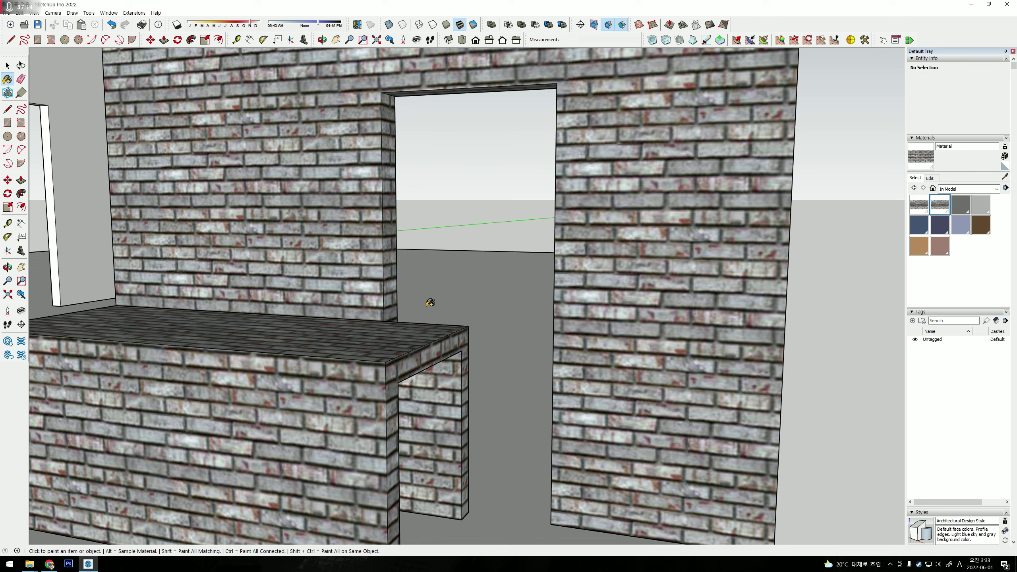
pyautogui.press('alt')
pyautogui.click(930, 178)
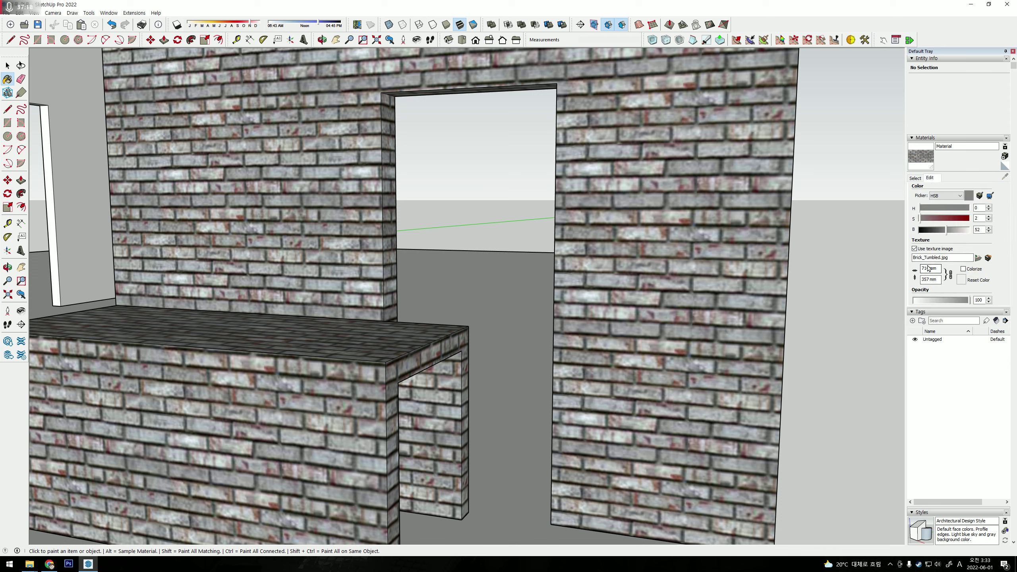
pyautogui.keyDown('alt'); pyautogui.click(686, 323); pyautogui.keyUp('alt')
pyautogui.moveTo(497, 348); pyautogui.dragTo(524, 357, button='middle')
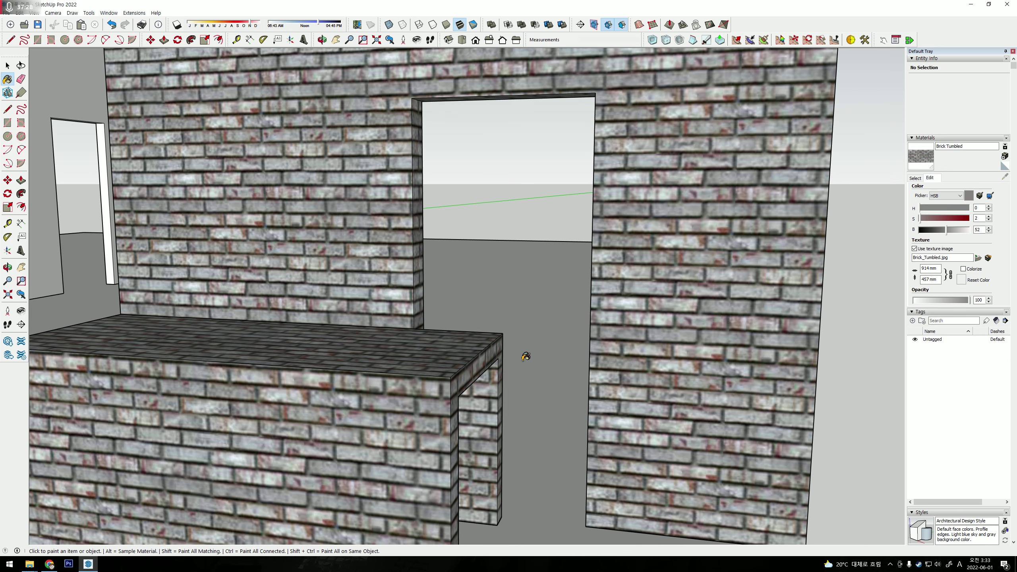
pyautogui.scroll(-5, 490, 344)
pyautogui.press('space')
pyautogui.scroll(1, 489, 344)
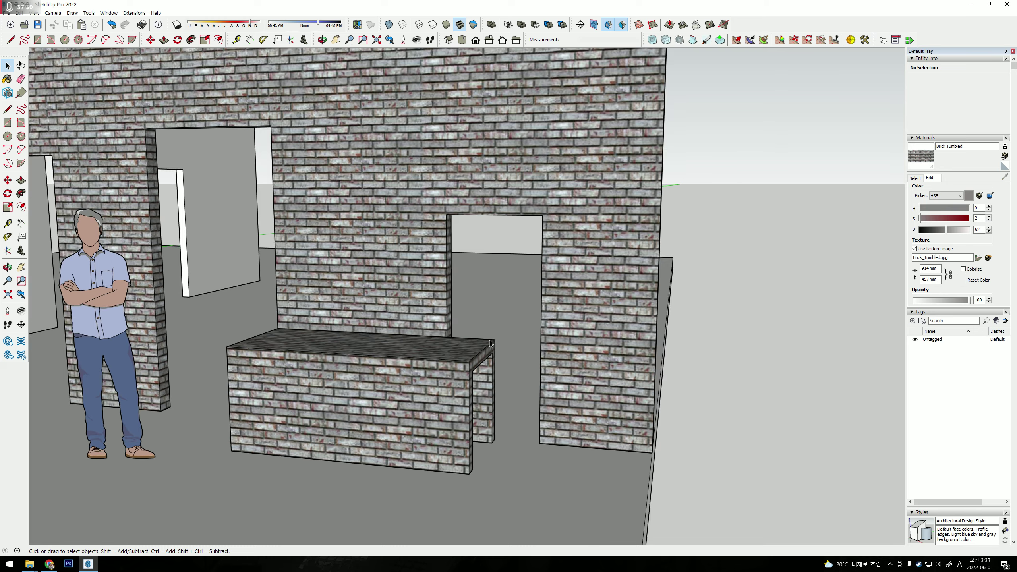
pyautogui.scroll(-2, 490, 343)
pyautogui.moveTo(501, 350); pyautogui.dragTo(422, 420, button='middle')
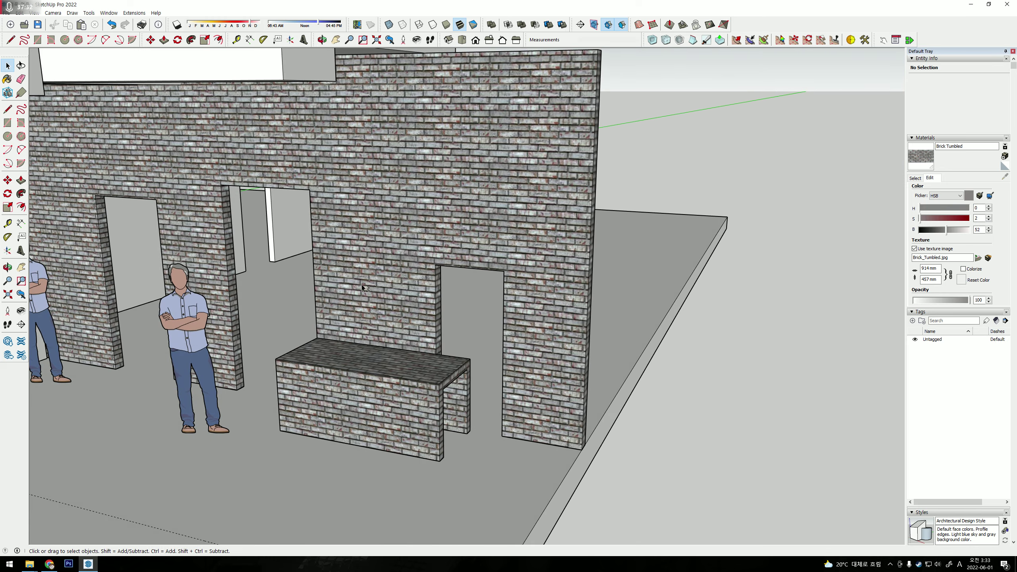
pyautogui.scroll(-3, 427, 278)
pyautogui.scroll(-3, 432, 338)
pyautogui.keyDown('shift'); pyautogui.moveTo(432, 338); pyautogui.dragTo(517, 388, button='middle'); pyautogui.keyUp('shift')
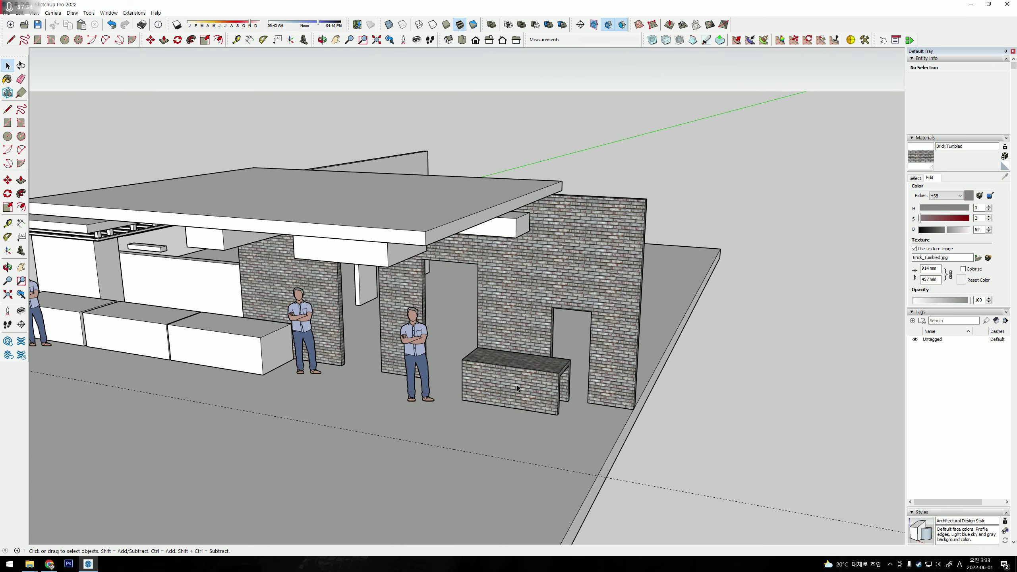
pyautogui.scroll(2, 517, 387)
pyautogui.scroll(2, 515, 383)
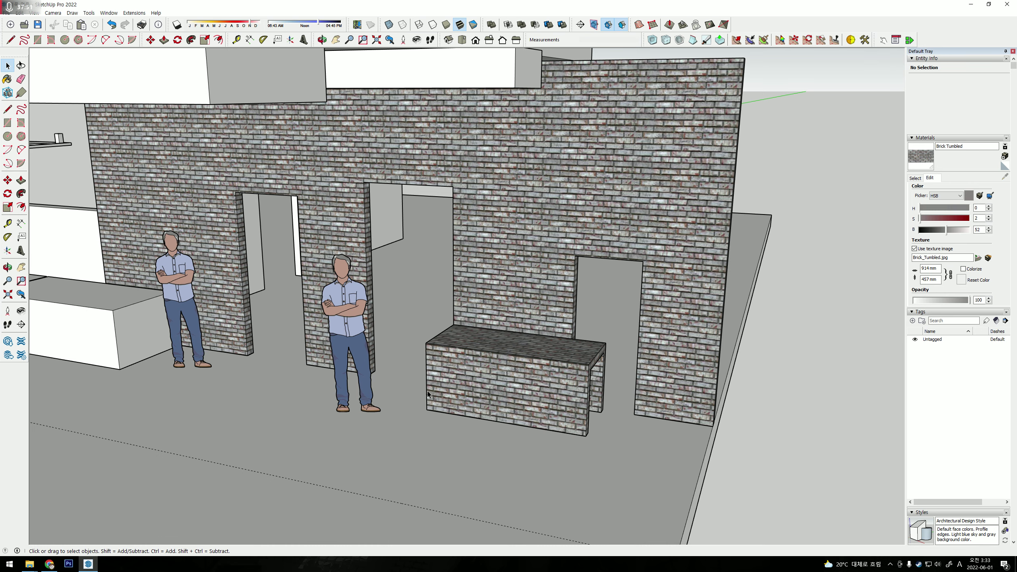
pyautogui.scroll(-5, 526, 268)
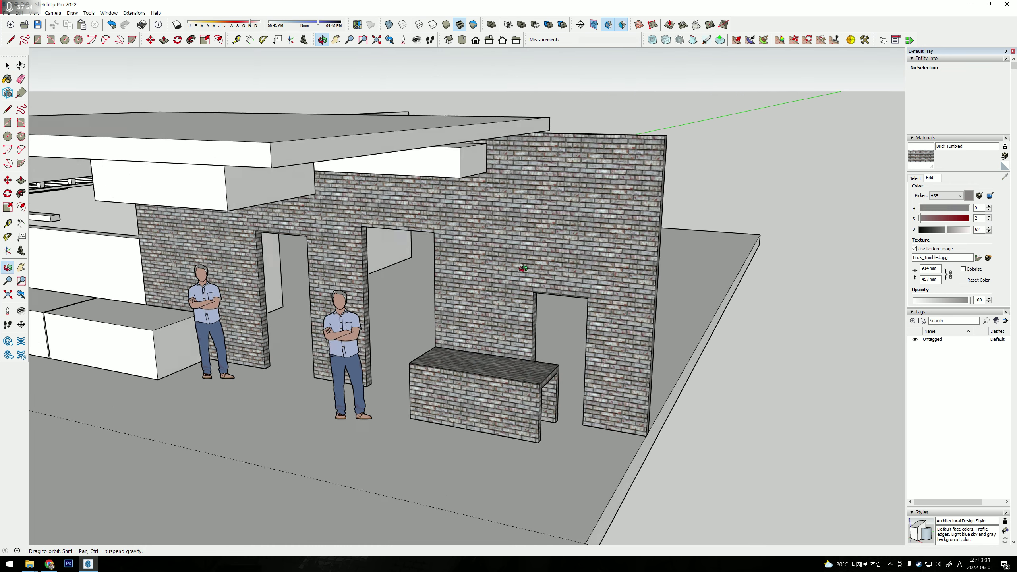
pyautogui.scroll(-5, 522, 222)
pyautogui.scroll(10, 532, 184)
pyautogui.moveTo(533, 185); pyautogui.dragTo(269, 248, button='middle')
# Draw a rectangle, extrude it into a thin slab, and make it a group.
pyautogui.click(468, 239)
pyautogui.scroll(-3, 468, 238)
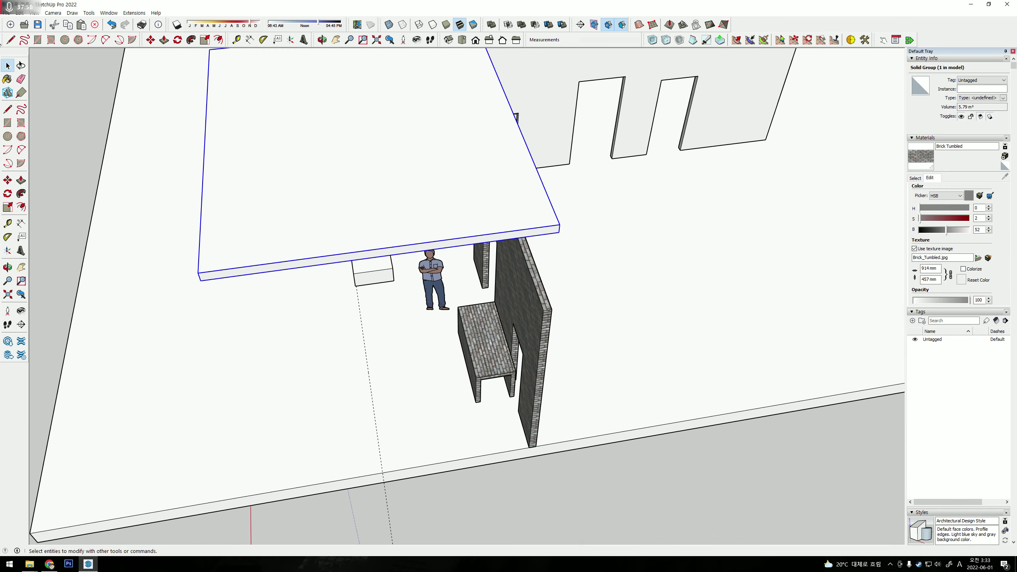
pyautogui.press('r')
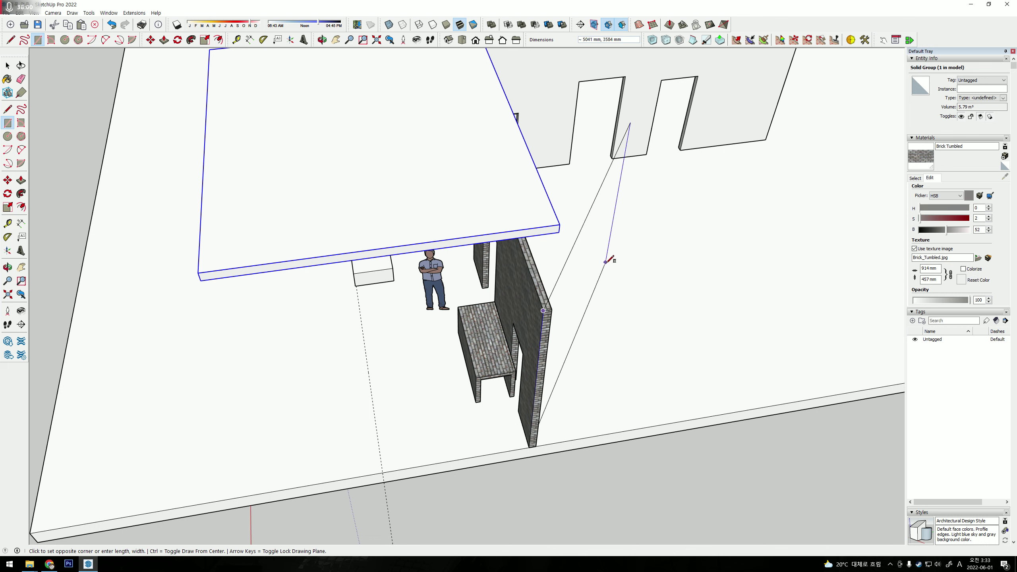
pyautogui.click(585, 322)
pyautogui.click(774, 353)
pyautogui.press('p')
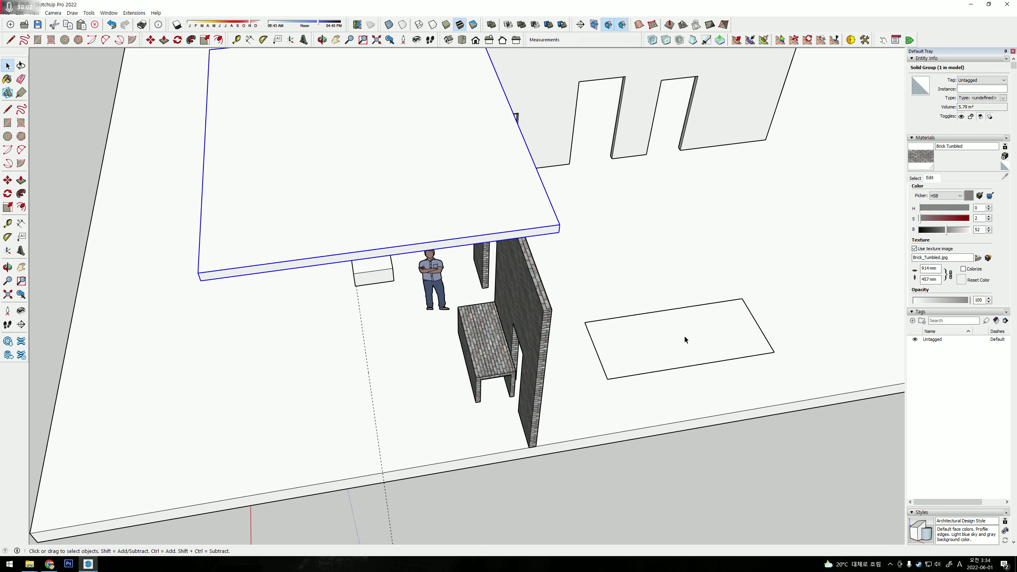
pyautogui.click(685, 340)
pyautogui.press('space')
pyautogui.rightClick(626, 348)
pyautogui.click(653, 416)
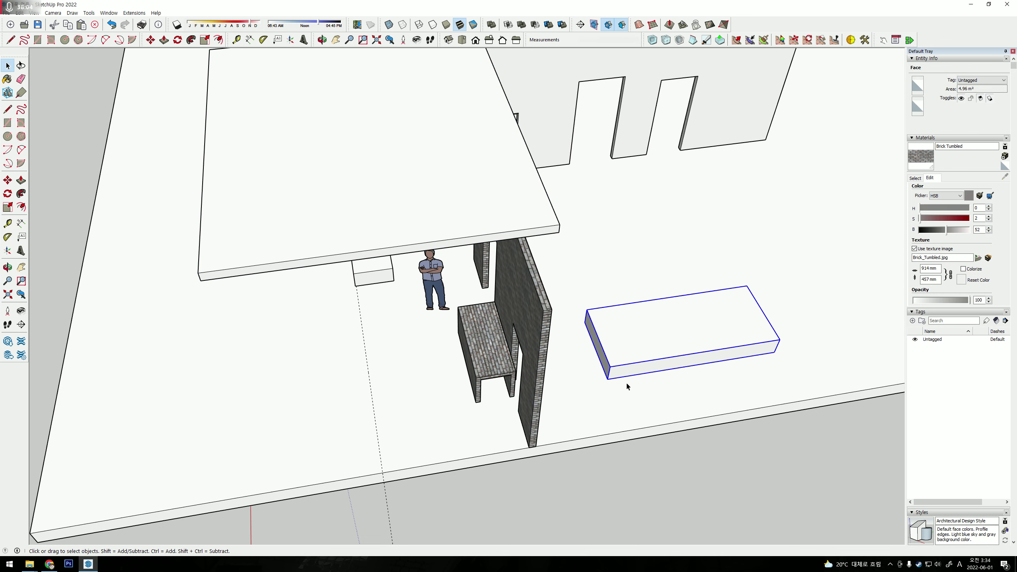
# Set the slab panel on top of the walls and copy it alongside.
pyautogui.press('m')
pyautogui.click(609, 378)
pyautogui.click(544, 309)
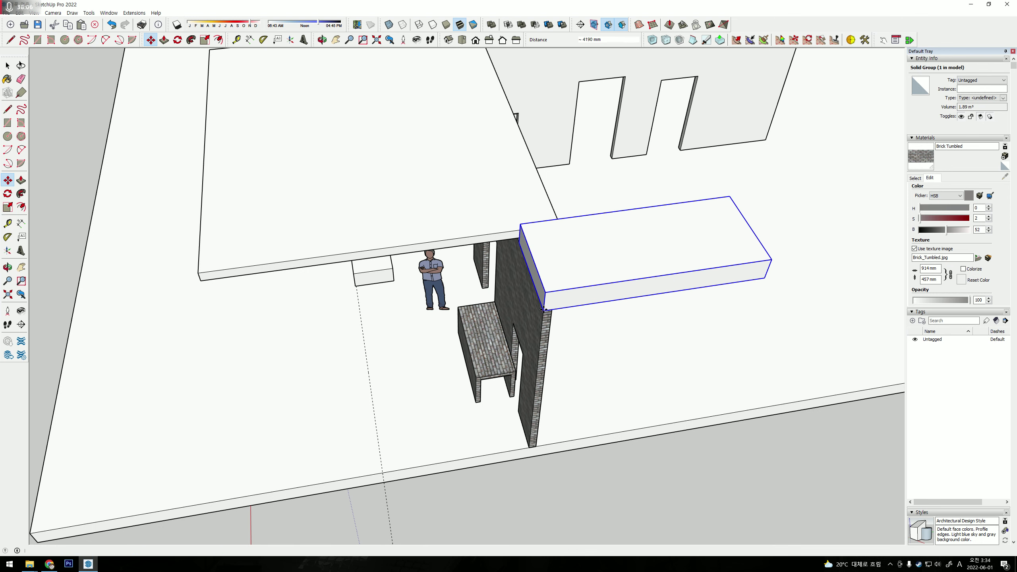
pyautogui.press('ctrl')
pyautogui.click(766, 277)
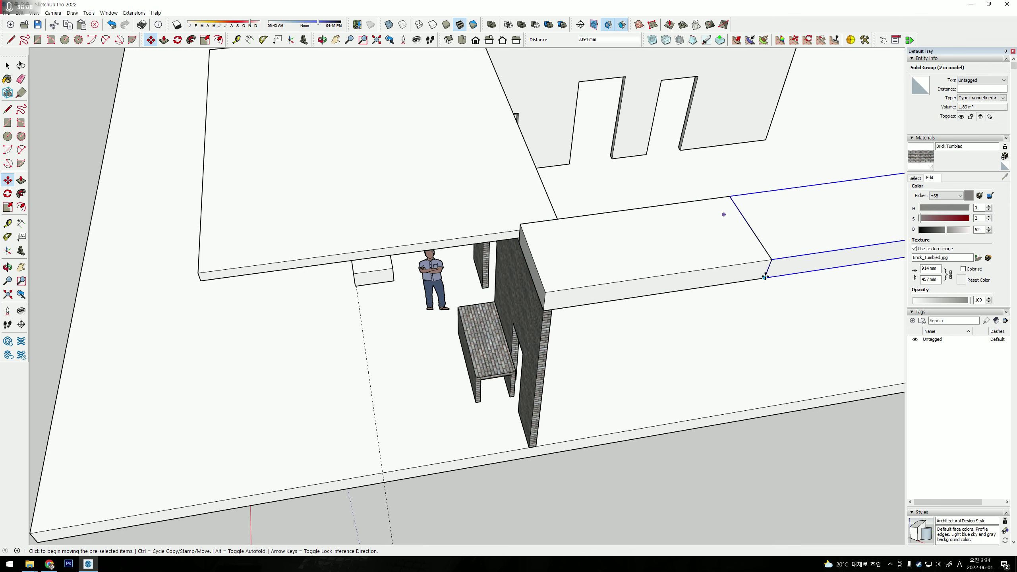
pyautogui.moveTo(722, 211); pyautogui.dragTo(393, 427, button='middle')
pyautogui.press('space')
# Select the row of three roof panels.
pyautogui.click(153, 399)
pyautogui.keyDown('ctrl'); pyautogui.click(407, 367); pyautogui.keyUp('ctrl')
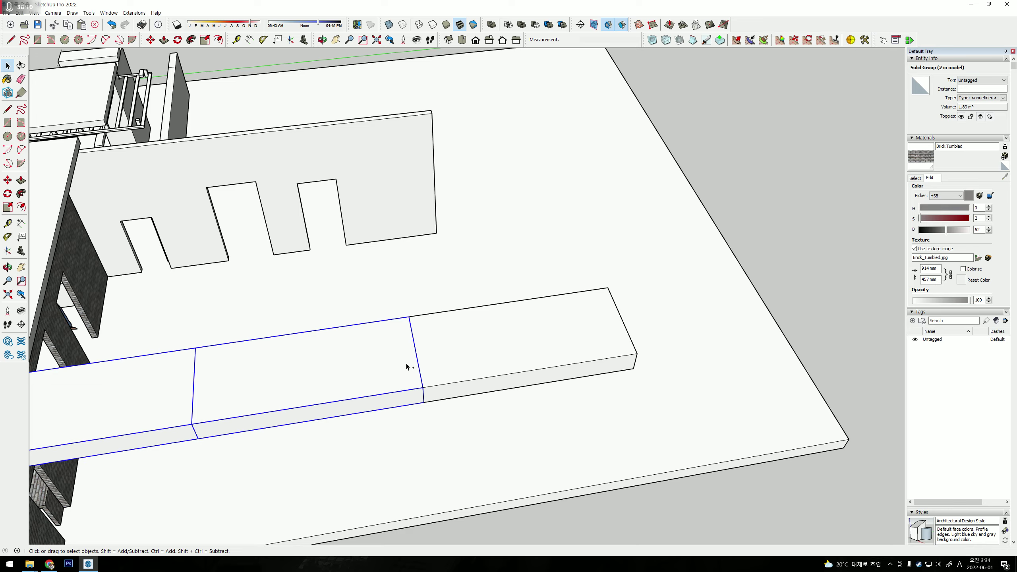
pyautogui.keyDown('shift'); pyautogui.click(432, 372); pyautogui.keyUp('shift')
pyautogui.scroll(-3, 432, 372)
pyautogui.moveTo(663, 288); pyautogui.dragTo(333, 326, button='middle')
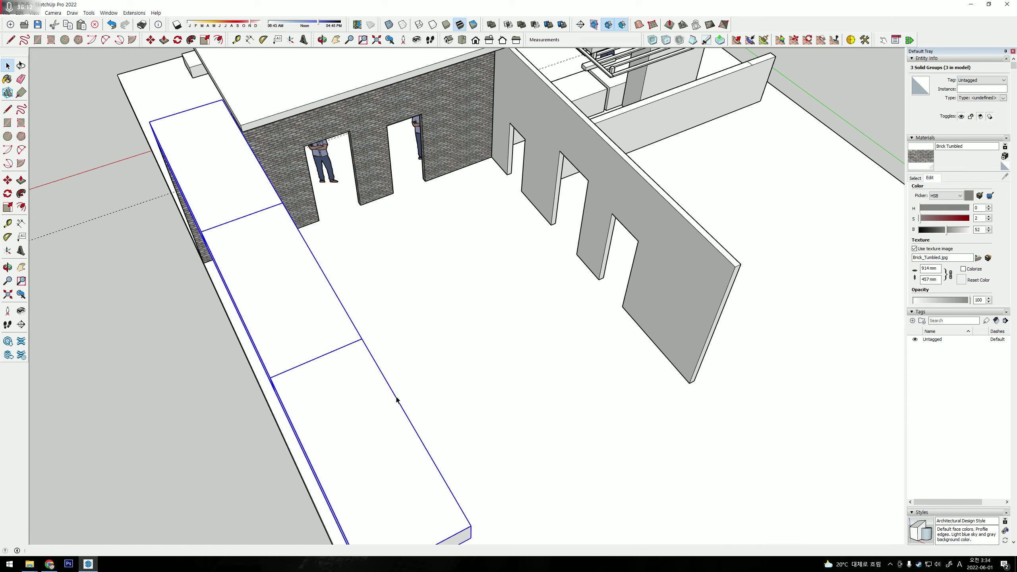
pyautogui.scroll(-3, 396, 400)
# Copy the panel row five times across the roof with a 5x array.
pyautogui.press('m')
pyautogui.press('ctrl')
pyautogui.click(289, 301)
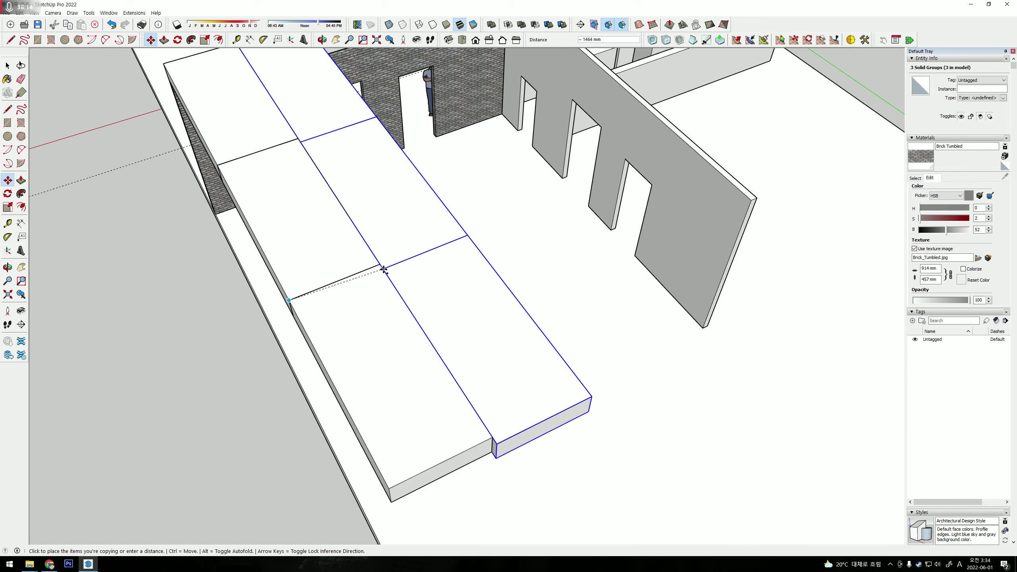
pyautogui.click(384, 270)
pyautogui.write('5x')
pyautogui.press('Return')
pyautogui.press('space')
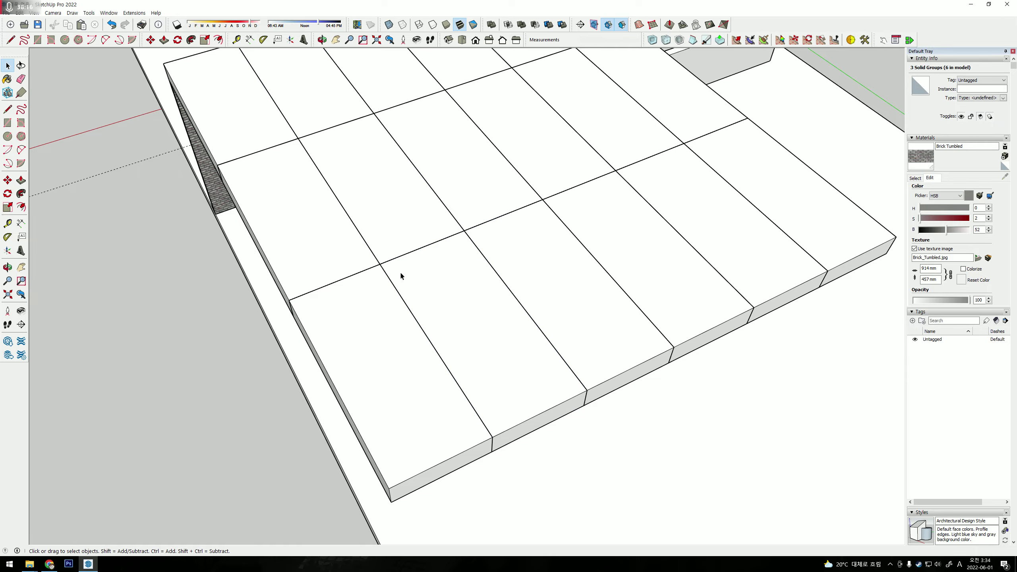
pyautogui.scroll(-5, 401, 276)
pyautogui.moveTo(465, 300)
pyautogui.mouseDown(button='middle')
pyautogui.moveTo(453, 156)
pyautogui.moveTo(556, 95)
pyautogui.moveTo(563, 113)
pyautogui.moveTo(552, 141)
pyautogui.moveTo(621, 129)
pyautogui.mouseUp(button='middle')
pyautogui.scroll(3, 454, 156)
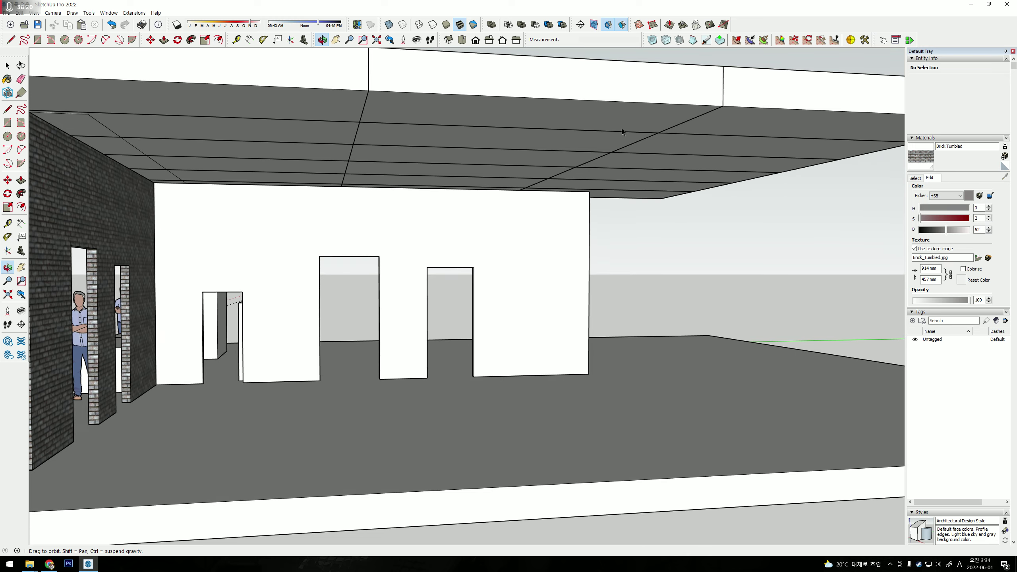
# Select all the ceiling slab groups.
pyautogui.moveTo(672, 125); pyautogui.dragTo(469, 173)
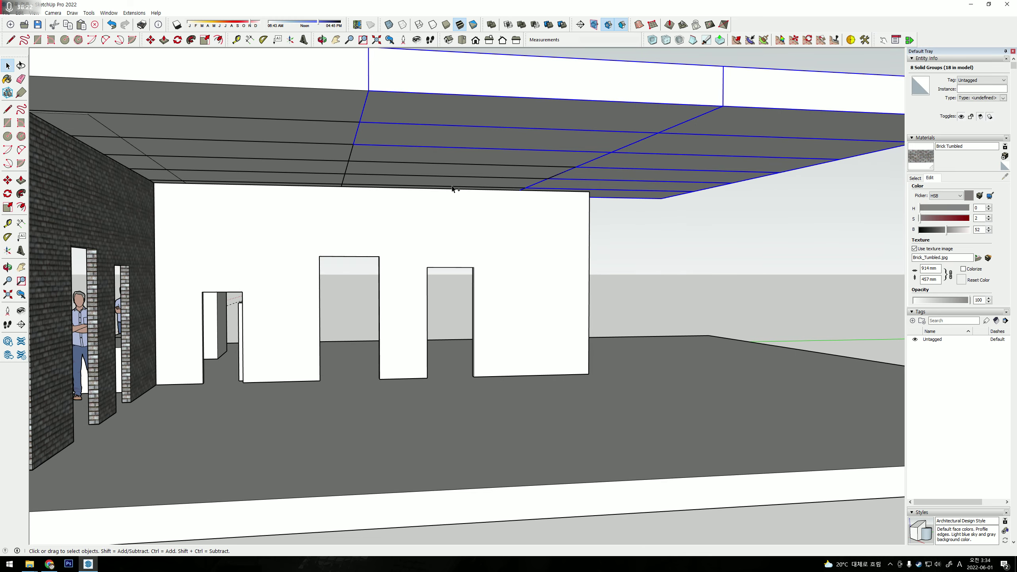
pyautogui.keyDown('shift'); pyautogui.click(336, 115); pyautogui.keyUp('shift')
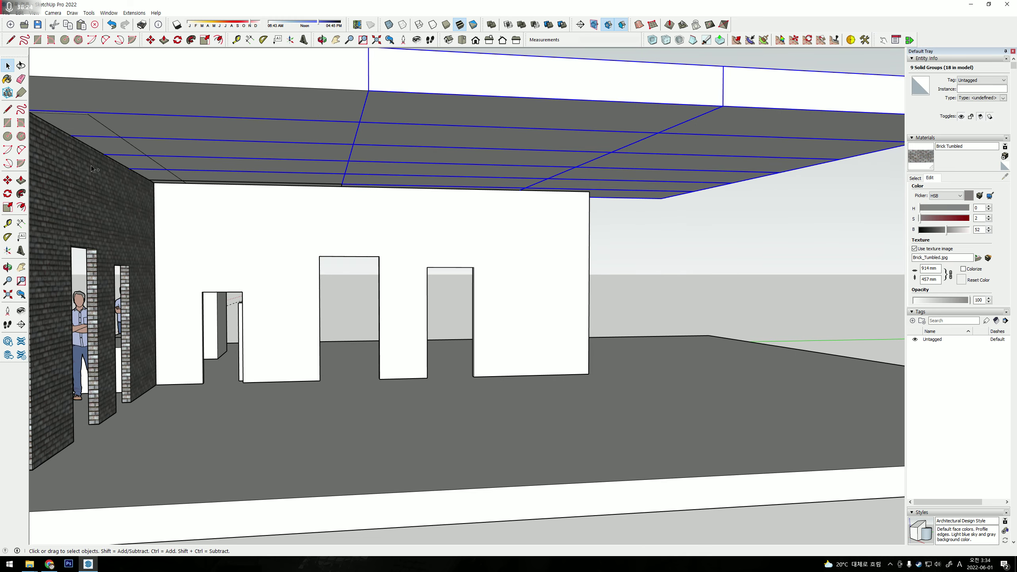
pyautogui.keyDown('shift'); pyautogui.click(122, 158); pyautogui.keyUp('shift')
pyautogui.keyDown('shift'); pyautogui.click(202, 122); pyautogui.keyUp('shift')
pyautogui.moveTo(202, 122)
pyautogui.mouseDown(button='middle')
pyautogui.moveTo(393, 209)
pyautogui.moveTo(450, 280)
pyautogui.moveTo(264, 230)
pyautogui.mouseUp(button='middle')
pyautogui.moveTo(228, 261); pyautogui.dragTo(234, 271, button='middle')
# Scale the slab grid to 0.76 along the green axis.
pyautogui.hotkey('ctrl', 'a')
pyautogui.press('s')
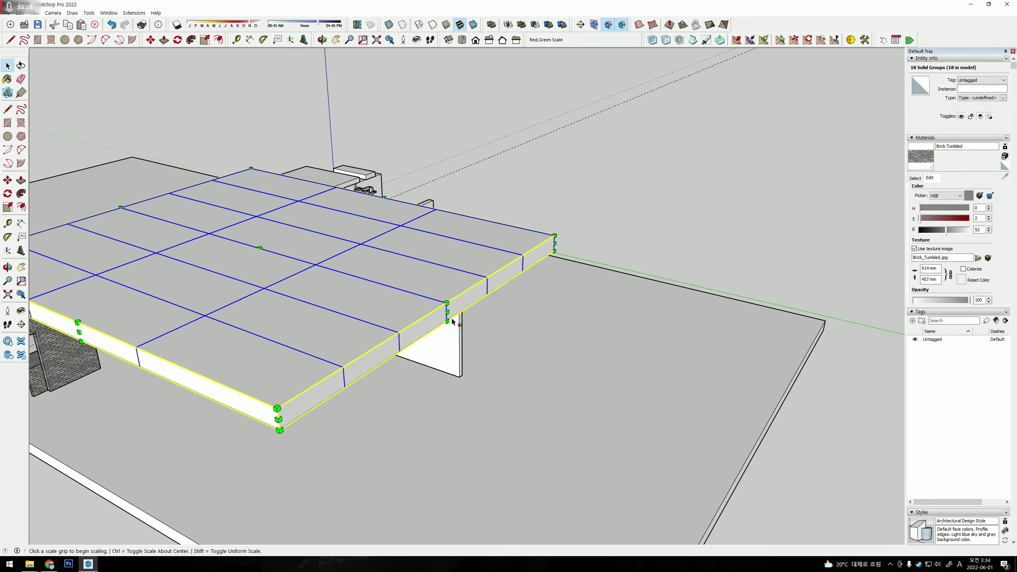
pyautogui.click(442, 312)
pyautogui.click(279, 367)
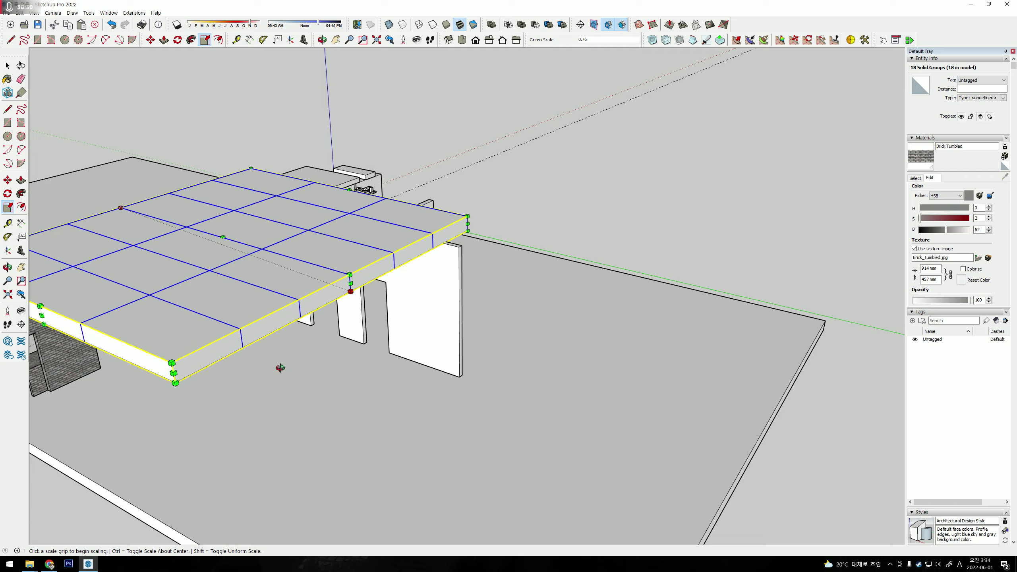
pyautogui.moveTo(279, 366)
pyautogui.mouseDown(button='middle')
pyautogui.moveTo(505, 238)
pyautogui.moveTo(524, 249)
pyautogui.mouseUp(button='middle')
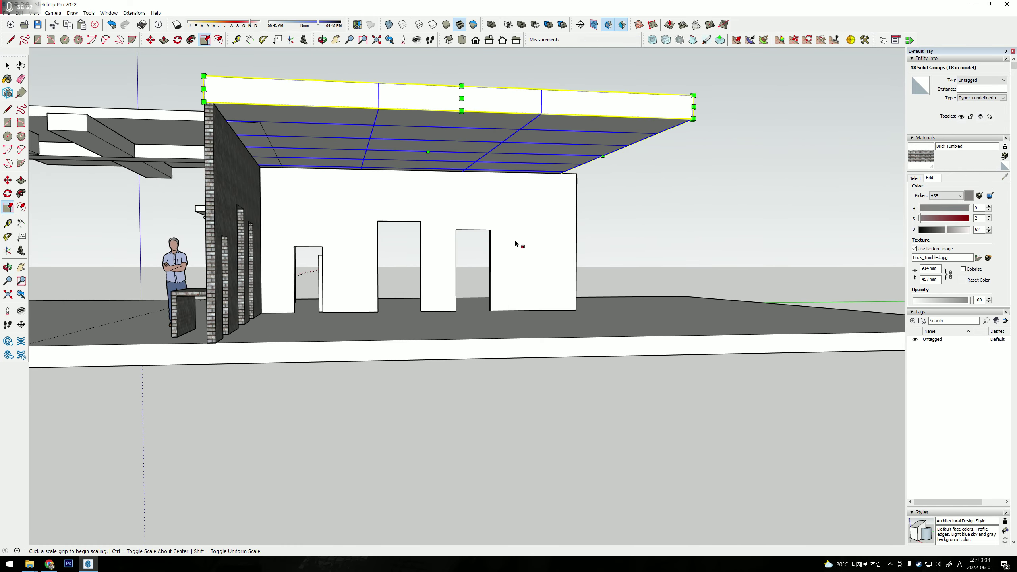
pyautogui.press('space')
pyautogui.moveTo(274, 266); pyautogui.dragTo(456, 283, button='middle')
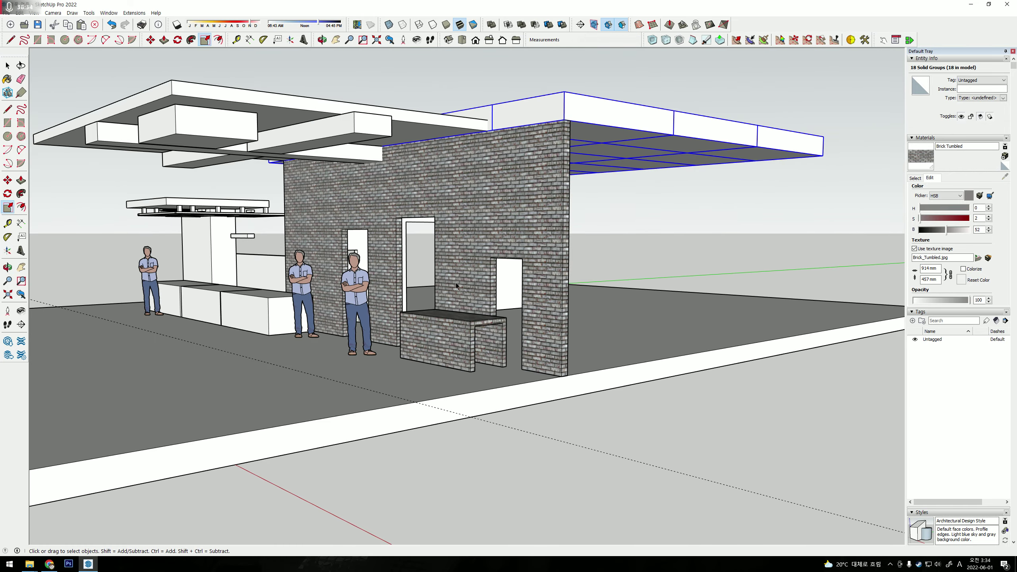
# Move the standing man from the brick counter to beside the white counter.
pyautogui.click(448, 340)
pyautogui.click(464, 369)
pyautogui.moveTo(463, 369); pyautogui.dragTo(536, 412, button='middle')
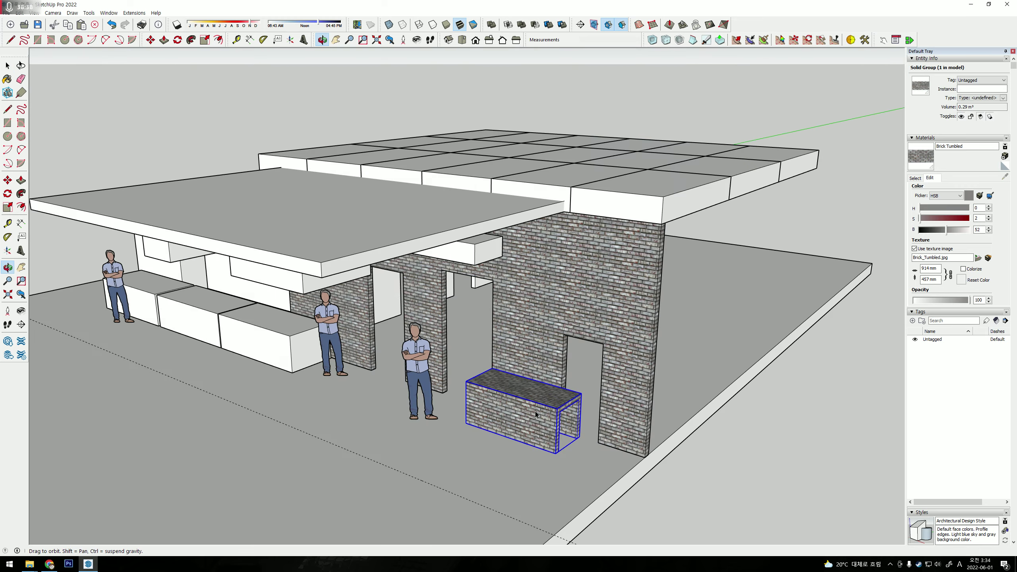
pyautogui.scroll(-5, 536, 412)
pyautogui.scroll(1, 544, 420)
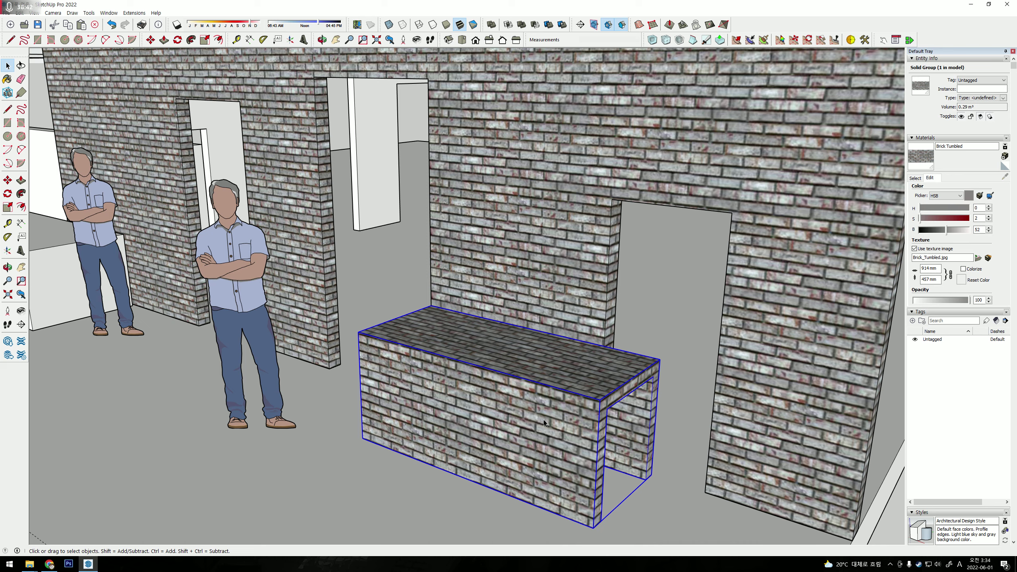
pyautogui.scroll(-3, 544, 420)
pyautogui.moveTo(544, 420); pyautogui.dragTo(478, 364, button='middle')
pyautogui.scroll(2, 479, 364)
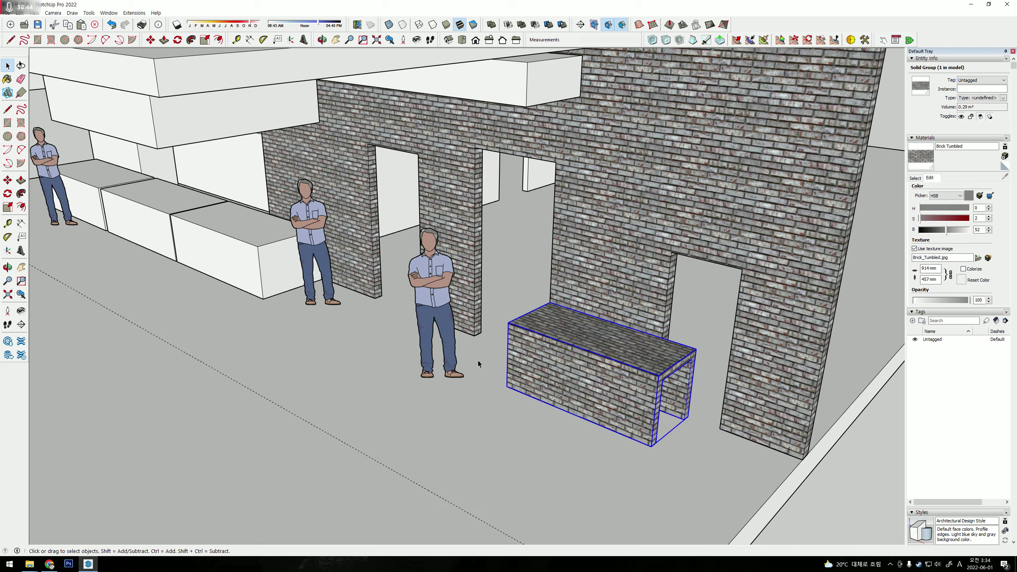
pyautogui.scroll(-2, 478, 364)
pyautogui.click(438, 353)
pyautogui.press('m')
pyautogui.click(430, 371)
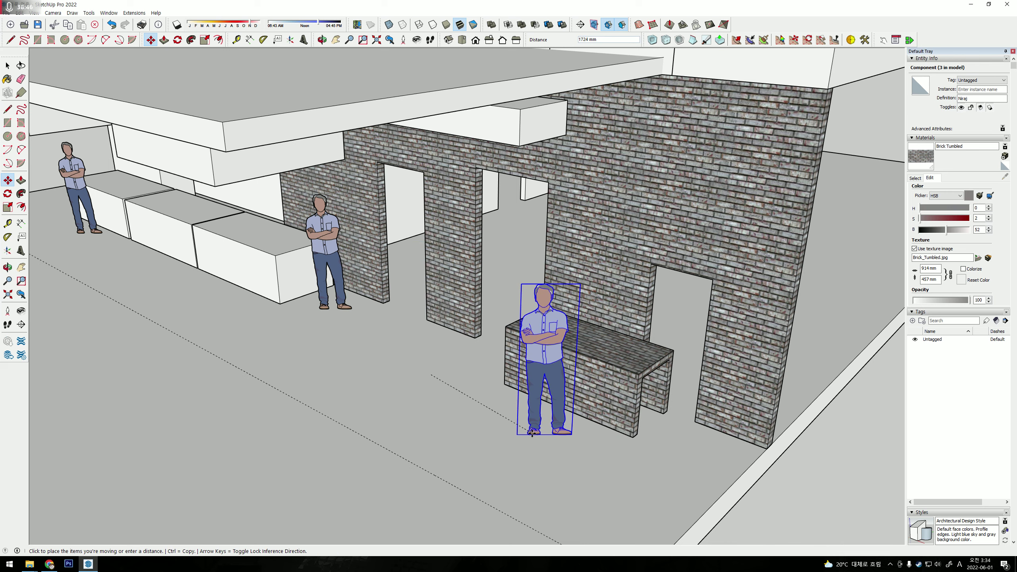
pyautogui.moveTo(602, 439); pyautogui.dragTo(609, 397, button='middle')
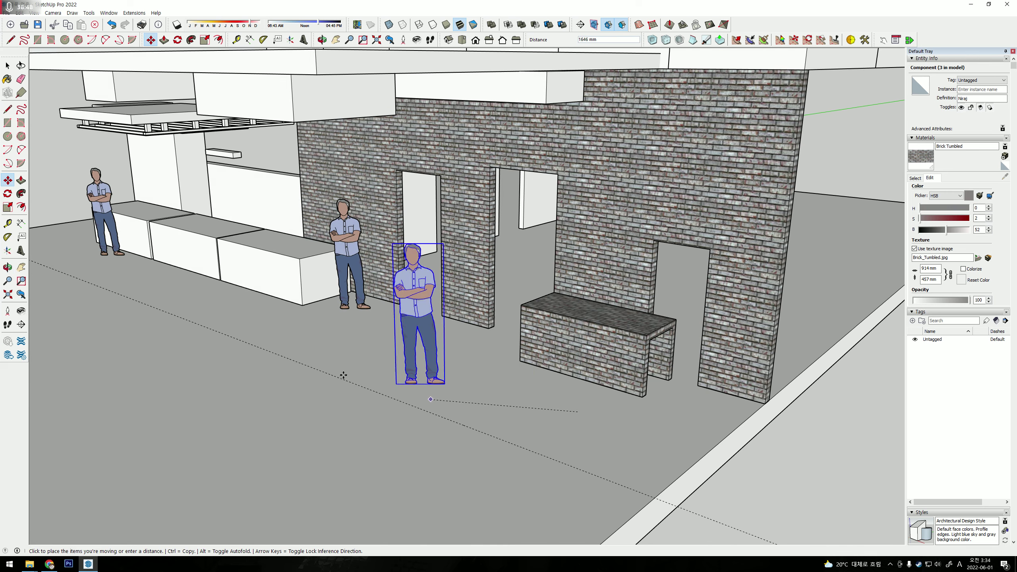
pyautogui.click(268, 317)
pyautogui.press('space')
# Try rescaling the brick counter, then cancel and undo to keep its original size.
pyautogui.click(616, 353)
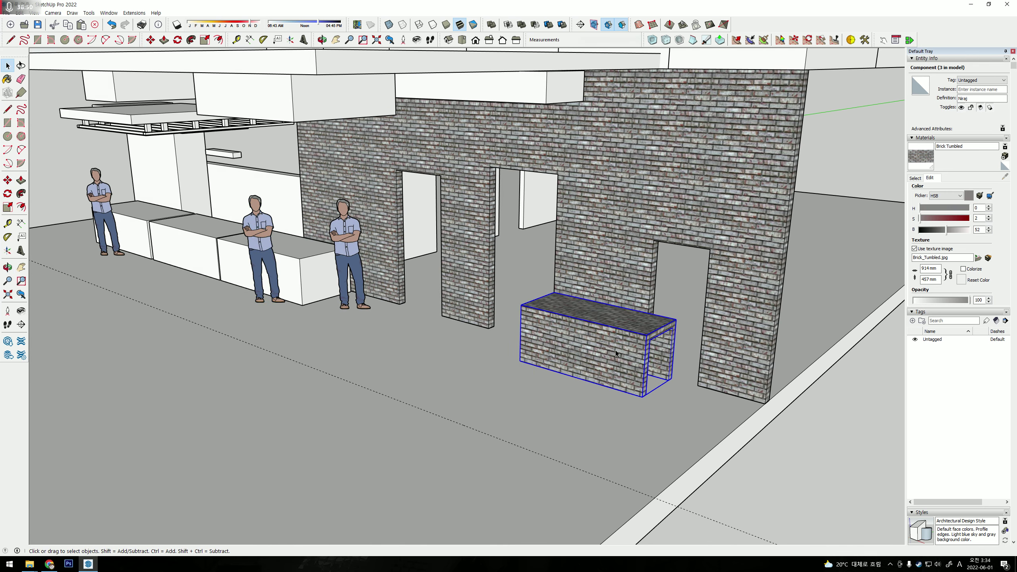
pyautogui.press('s')
pyautogui.moveTo(642, 395); pyautogui.dragTo(621, 395)
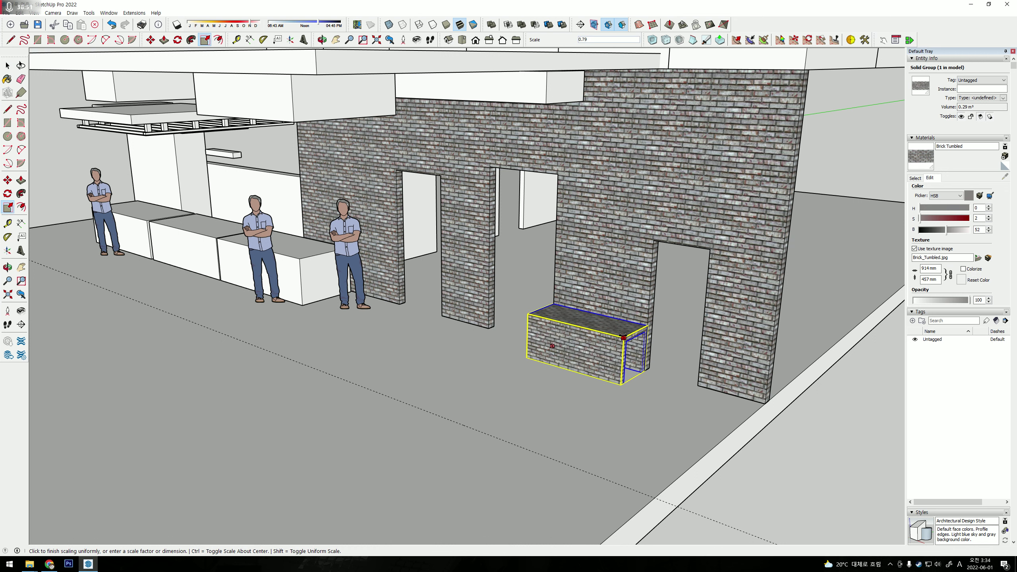
pyautogui.press('m')
pyautogui.press('ctrl')
pyautogui.click(620, 384)
pyautogui.click(561, 407)
pyautogui.press('s')
pyautogui.click(590, 347)
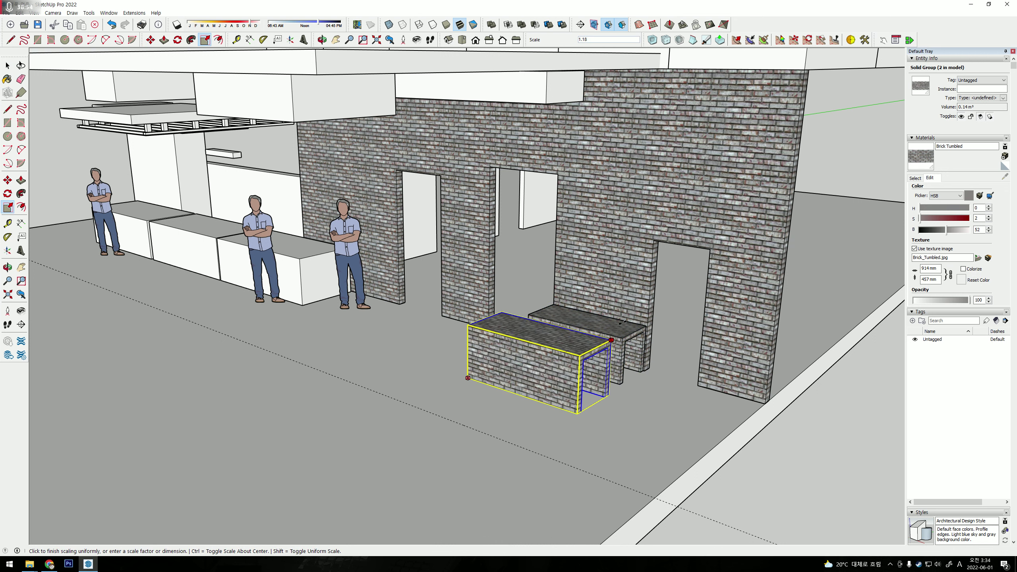
pyautogui.press('Escape')
pyautogui.hotkey('ctrl', 'z')
pyautogui.hotkey('ctrl', 'z')
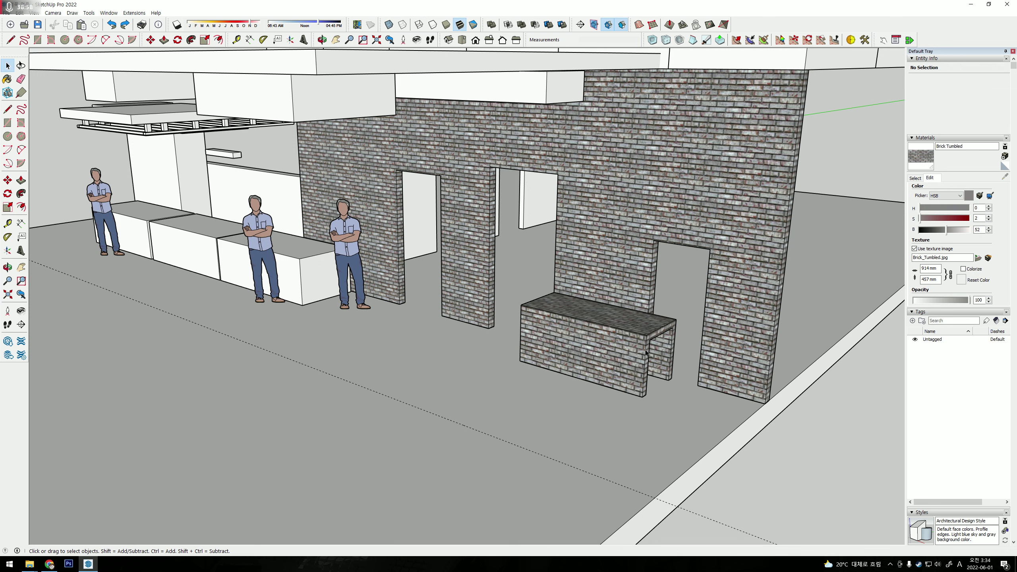
pyautogui.moveTo(635, 362)
pyautogui.mouseDown(button='middle')
pyautogui.moveTo(584, 390)
pyautogui.moveTo(531, 343)
pyautogui.moveTo(645, 323)
pyautogui.moveTo(701, 276)
pyautogui.moveTo(441, 381)
pyautogui.moveTo(273, 427)
pyautogui.moveTo(503, 381)
pyautogui.mouseUp(button='middle')
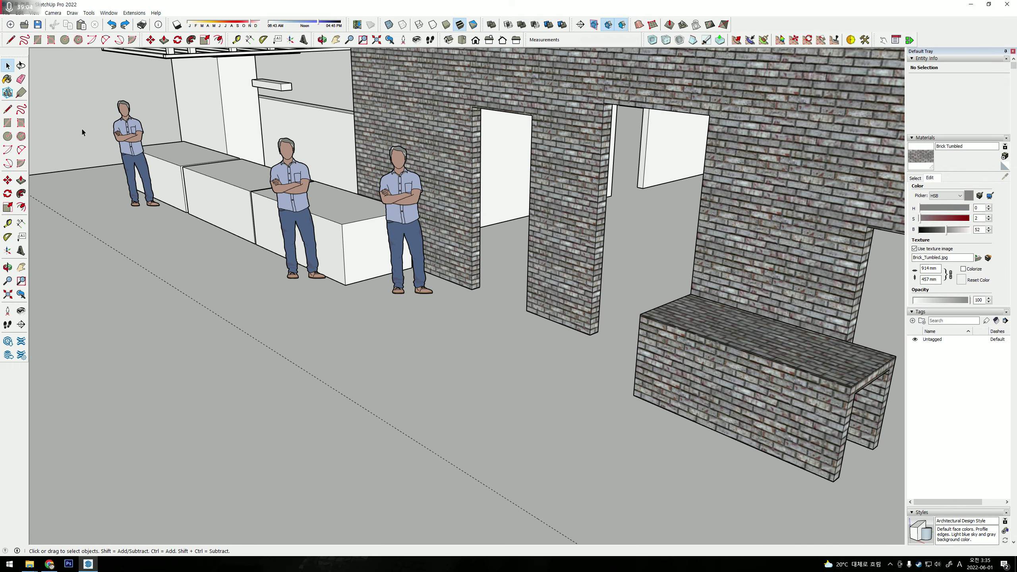
# Draw a long thin rectangle on the floor in front of the figures.
pyautogui.click(38, 40)
pyautogui.moveTo(352, 364); pyautogui.dragTo(503, 403, button='middle')
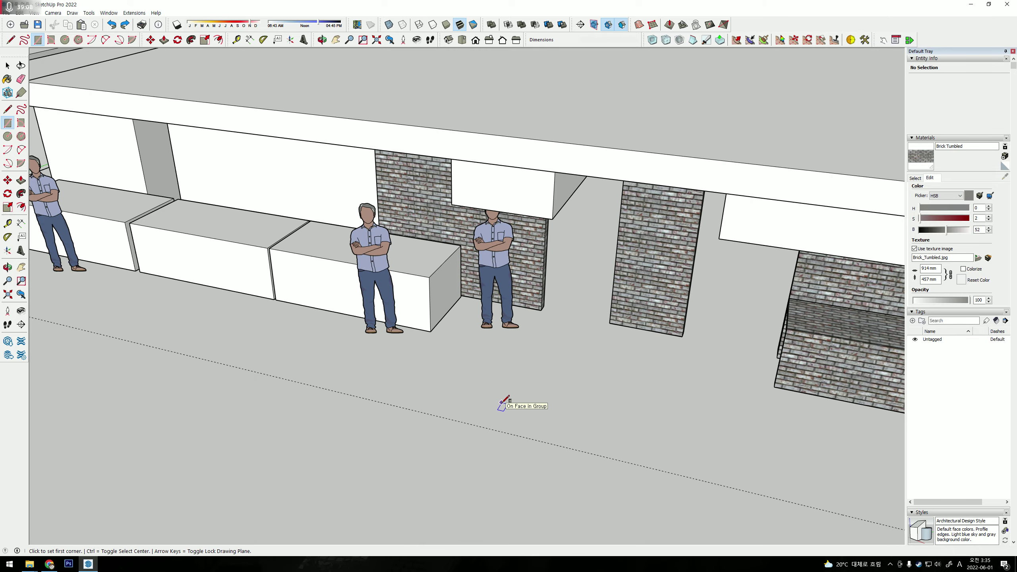
pyautogui.scroll(3, 502, 403)
pyautogui.click(414, 334)
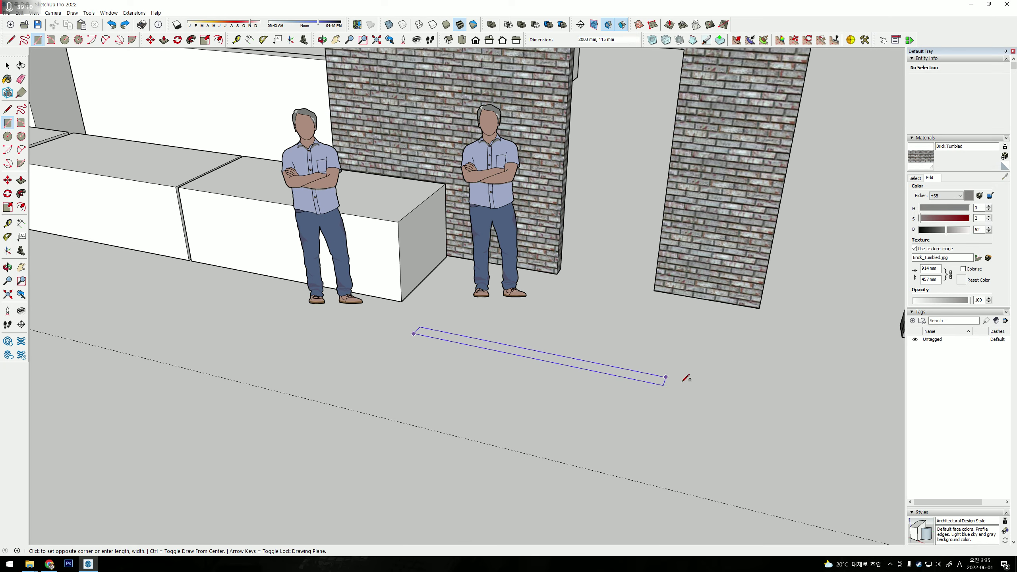
pyautogui.click(667, 406)
pyautogui.scroll(3, 625, 387)
pyautogui.scroll(2, 633, 391)
# Raise the rectangle into an 85 mm box and narrow it to 51 mm.
pyautogui.press('t')
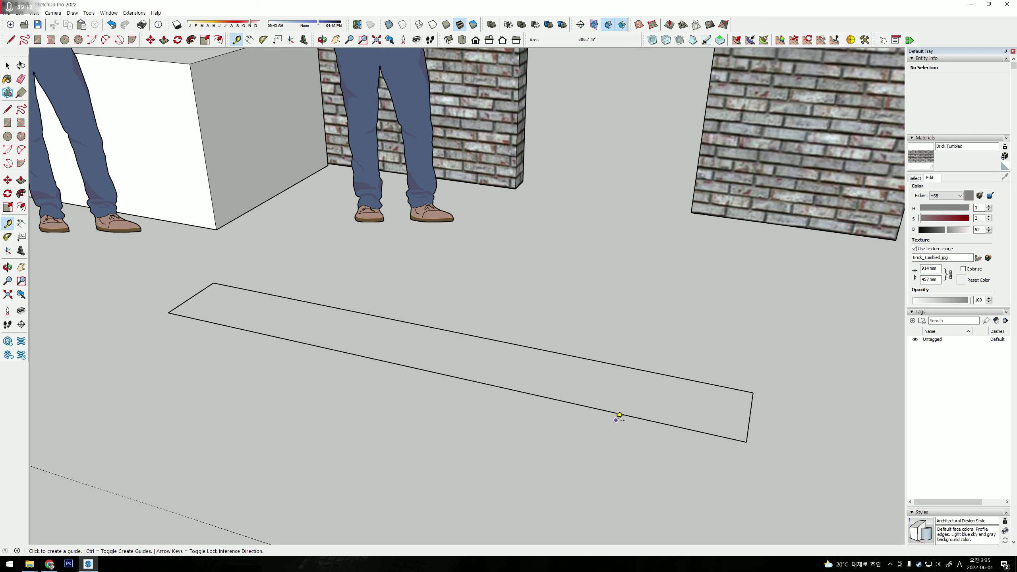
pyautogui.click(624, 414)
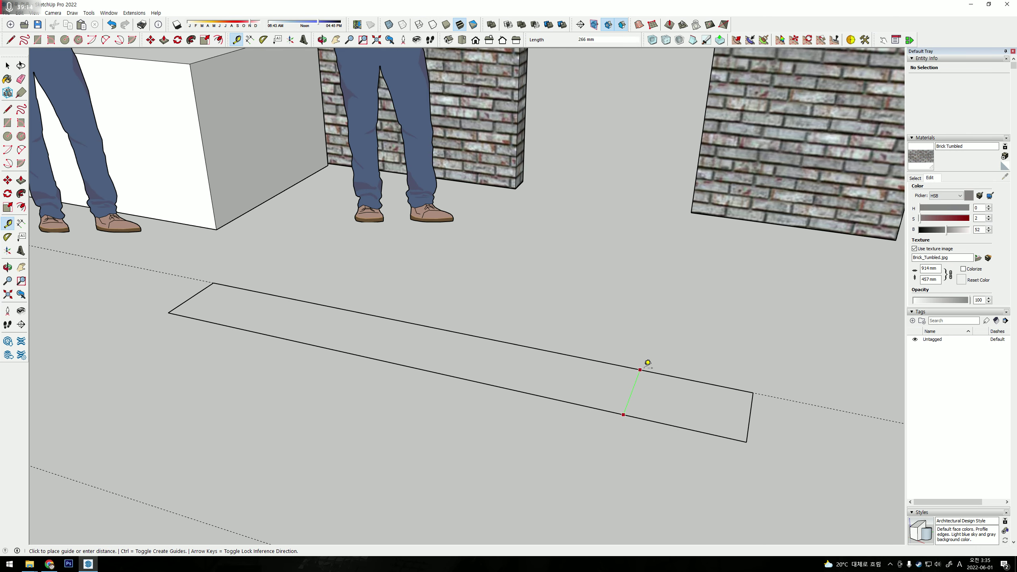
pyautogui.press('p')
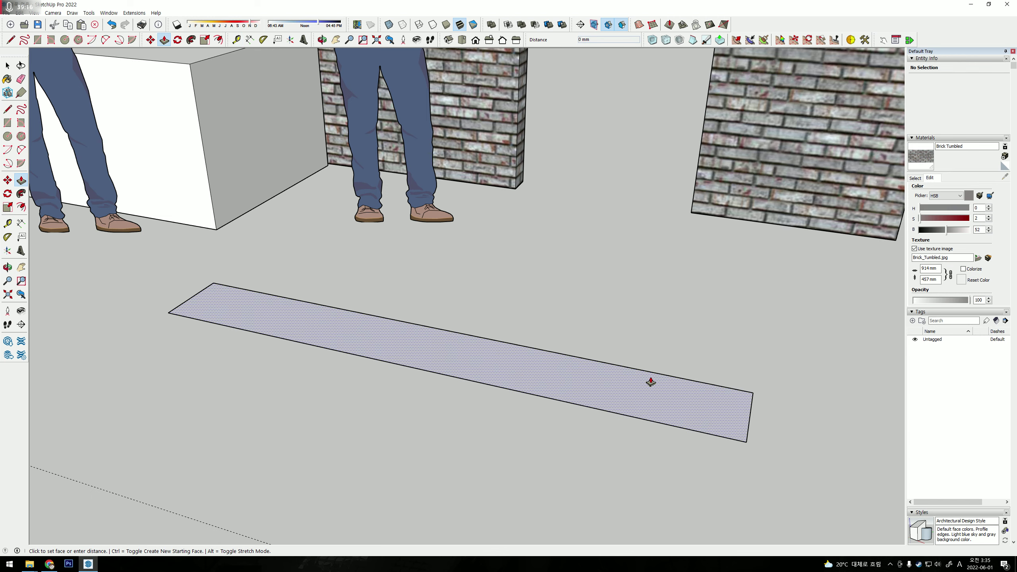
pyautogui.moveTo(649, 382); pyautogui.dragTo(655, 365)
pyautogui.moveTo(654, 365)
pyautogui.mouseDown(button='middle')
pyautogui.moveTo(526, 390)
pyautogui.moveTo(465, 422)
pyautogui.moveTo(470, 441)
pyautogui.mouseUp(button='middle')
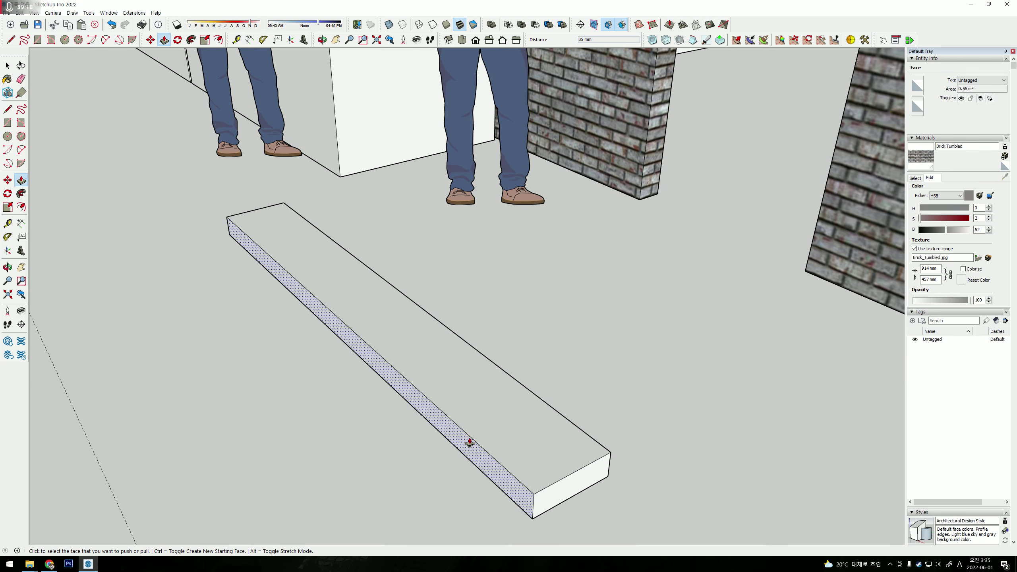
pyautogui.click(485, 468)
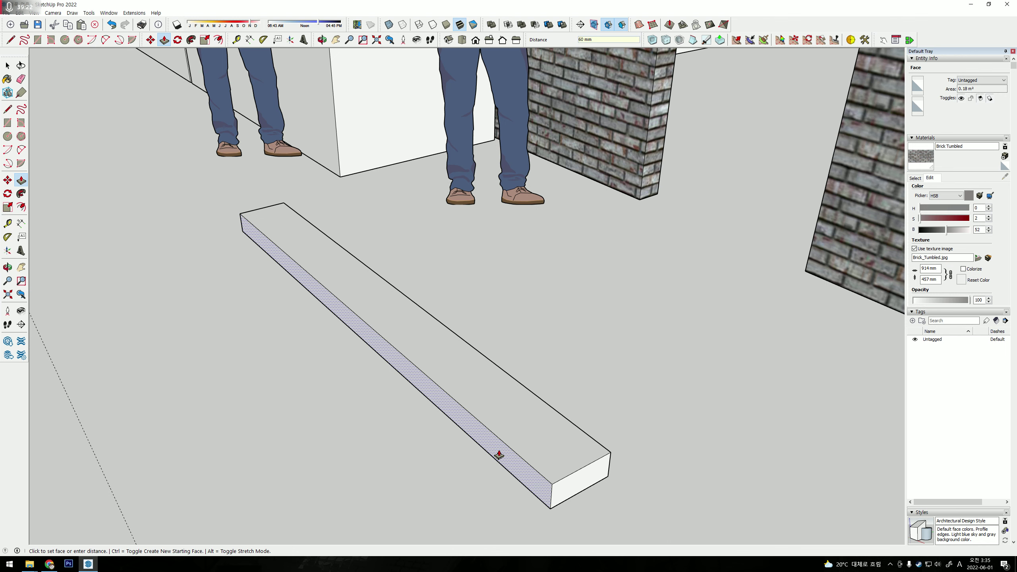
pyautogui.click(535, 467)
# Measure from the box's bottom corner and raise its top face higher.
pyautogui.press('t')
pyautogui.moveTo(552, 489); pyautogui.dragTo(564, 476, button='middle')
pyautogui.click(565, 476)
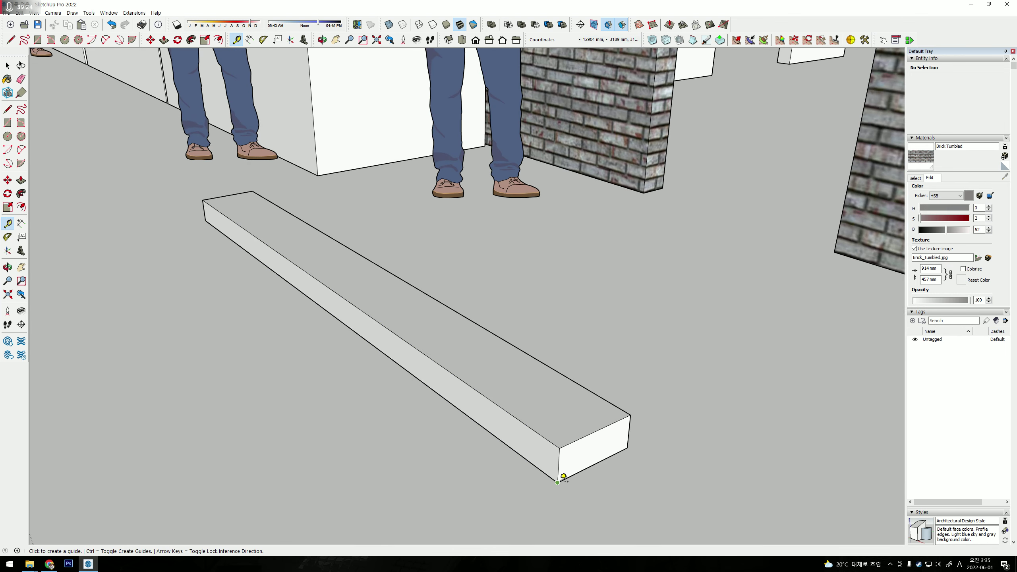
pyautogui.press('space')
pyautogui.click(572, 426)
pyautogui.press('f')
pyautogui.press('p')
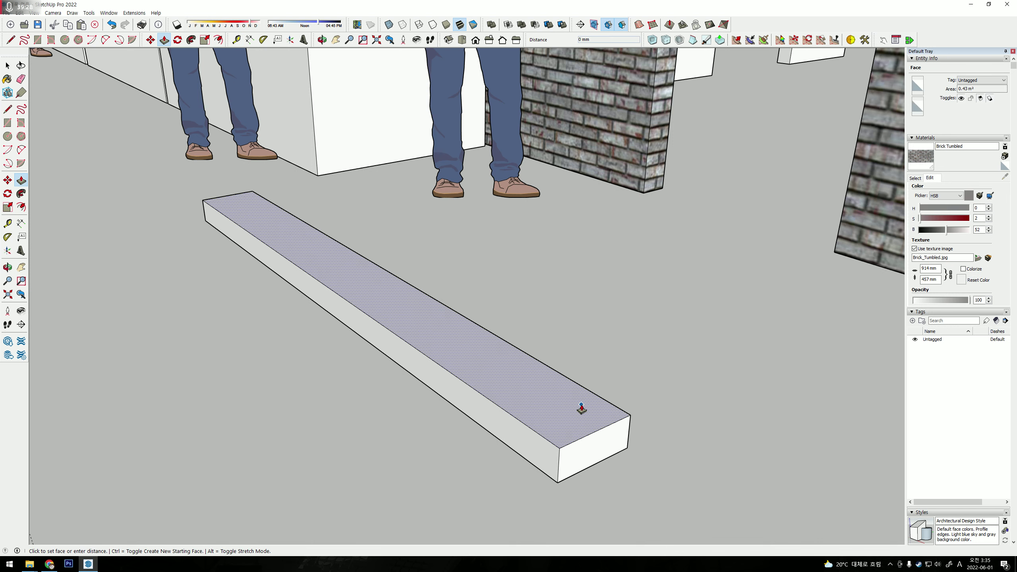
pyautogui.click(583, 411)
# Measure the box's height and try a small top-face raise, cancelling it.
pyautogui.press('t')
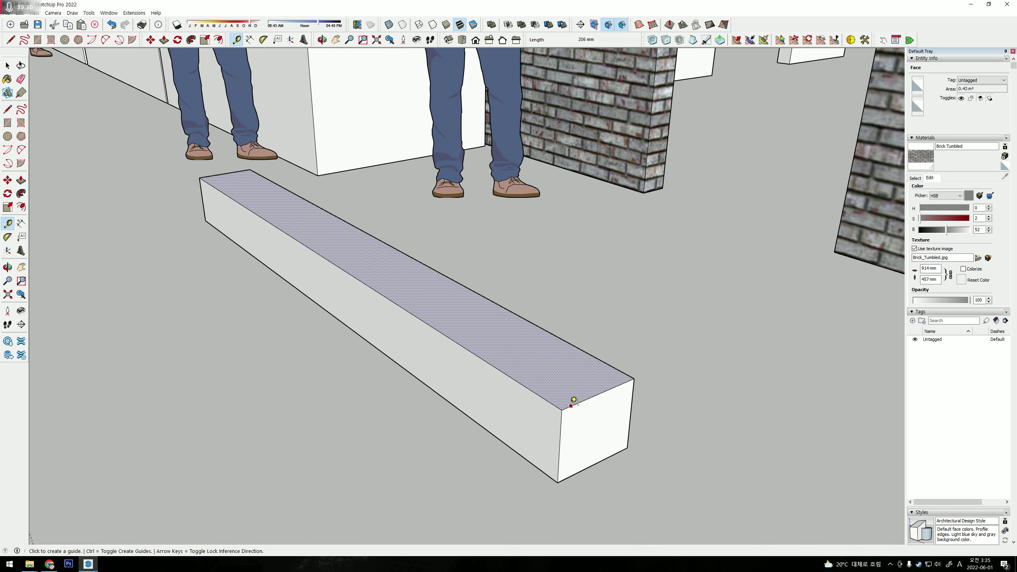
pyautogui.click(562, 410)
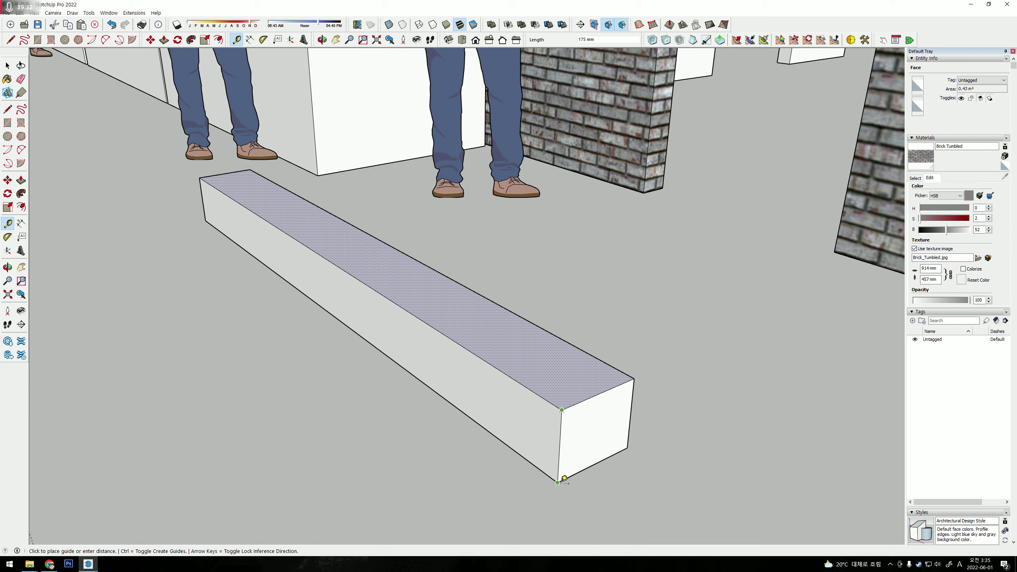
pyautogui.click(564, 479)
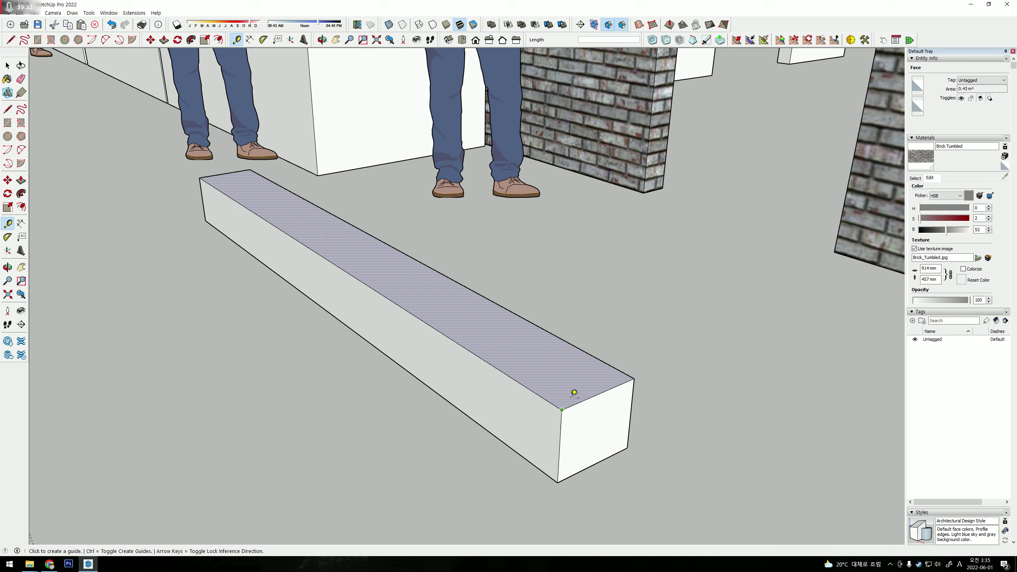
pyautogui.press('p')
pyautogui.click(579, 364)
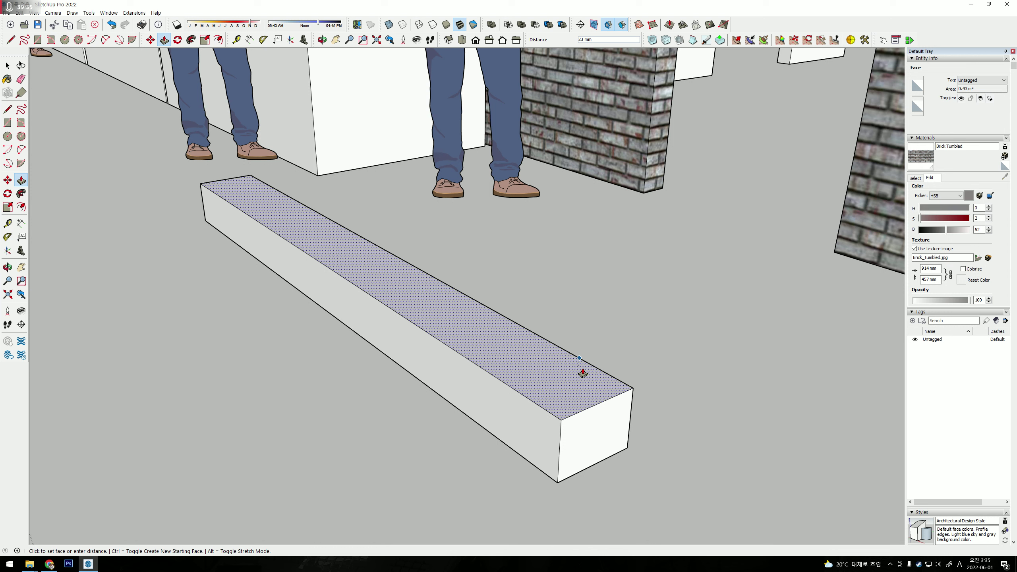
pyautogui.press('Escape')
pyautogui.press('t')
pyautogui.click(557, 483)
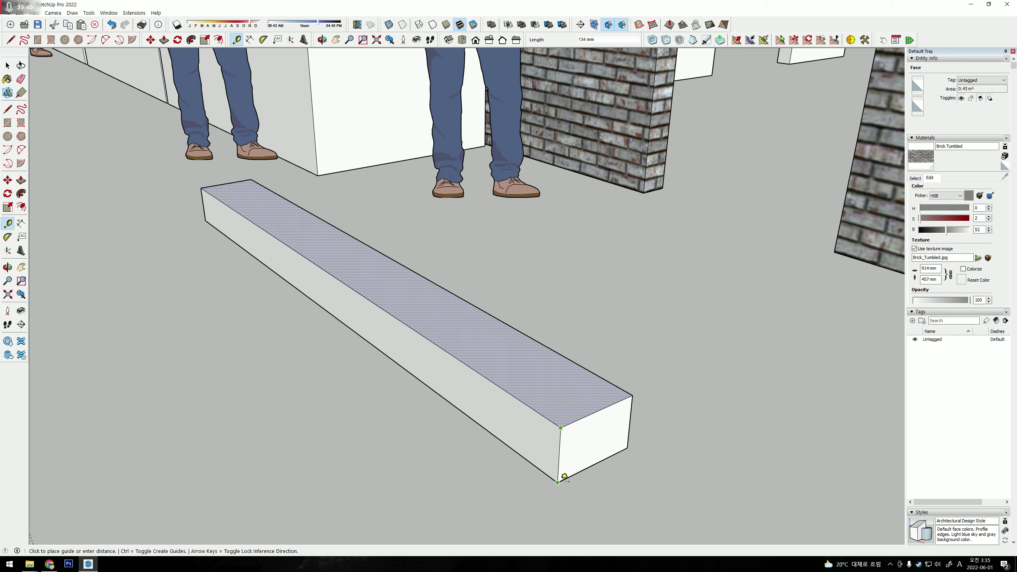
# Raise the top face again, re-measure the block's height, and view it from low.
pyautogui.press('p')
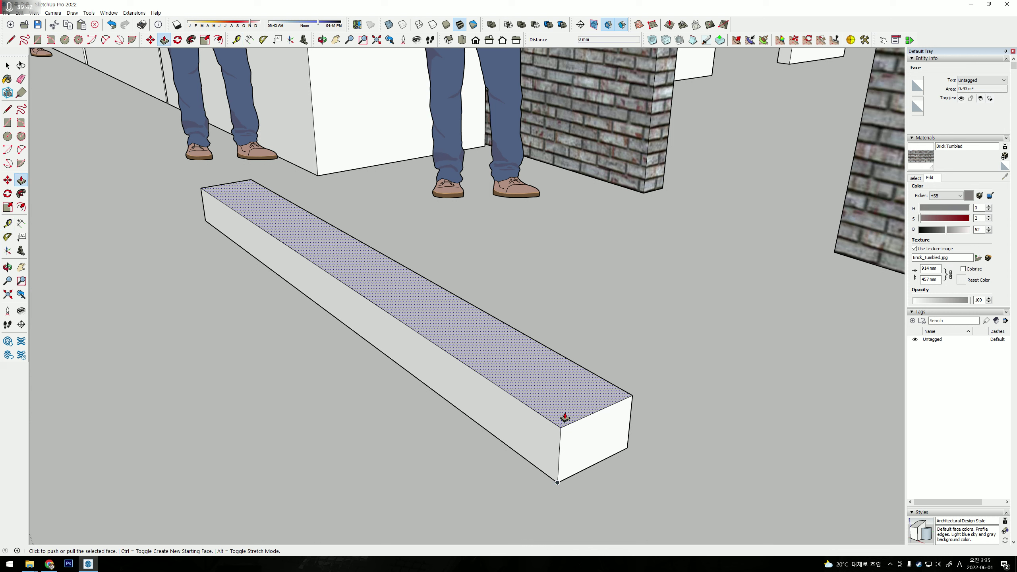
pyautogui.click(563, 400)
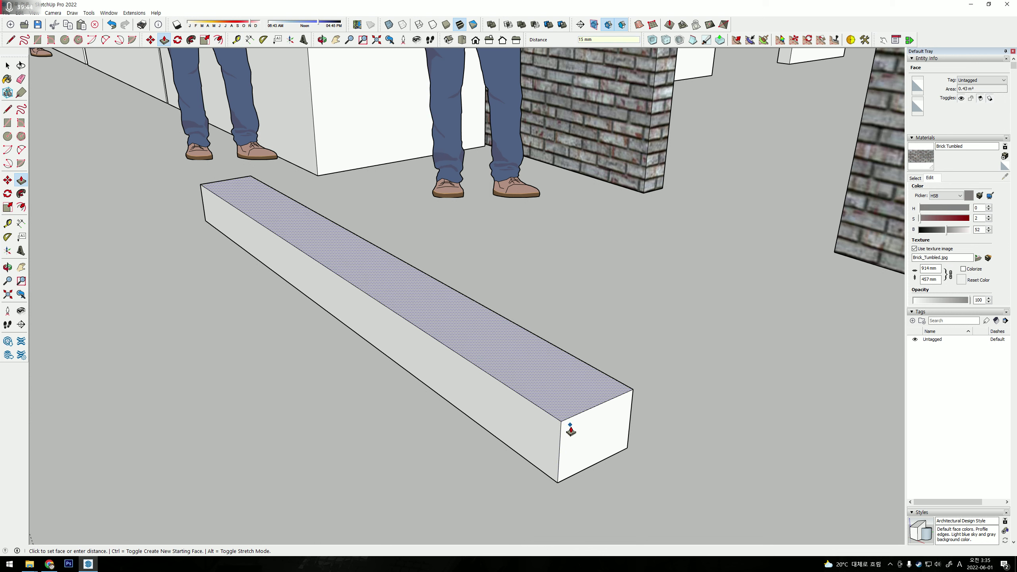
pyautogui.press('t')
pyautogui.click(561, 422)
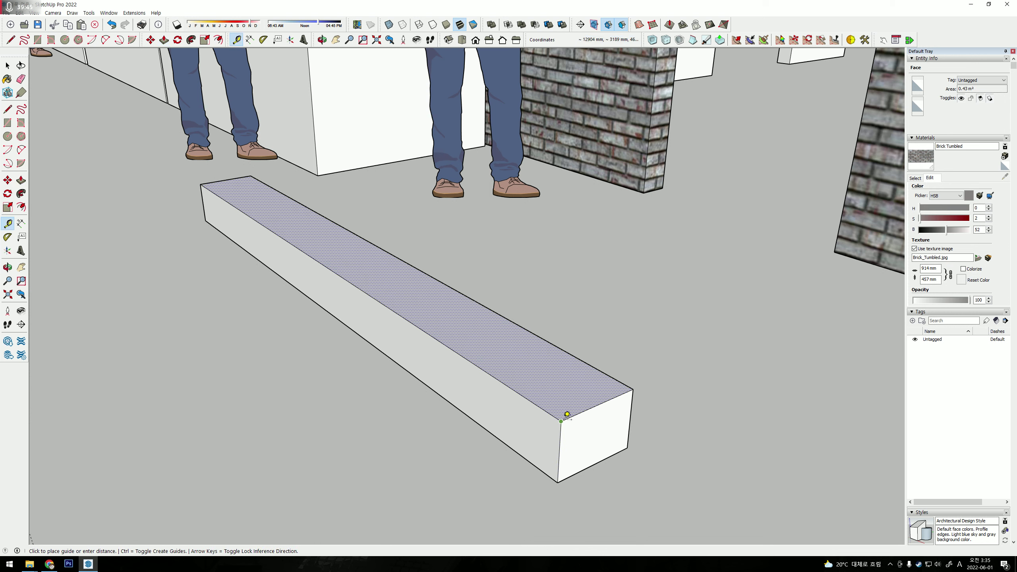
pyautogui.click(559, 482)
pyautogui.press('o')
pyautogui.moveTo(599, 422)
pyautogui.mouseDown()
pyautogui.moveTo(360, 285)
pyautogui.moveTo(500, 348)
pyautogui.moveTo(412, 400)
pyautogui.mouseUp()
pyautogui.press('space')
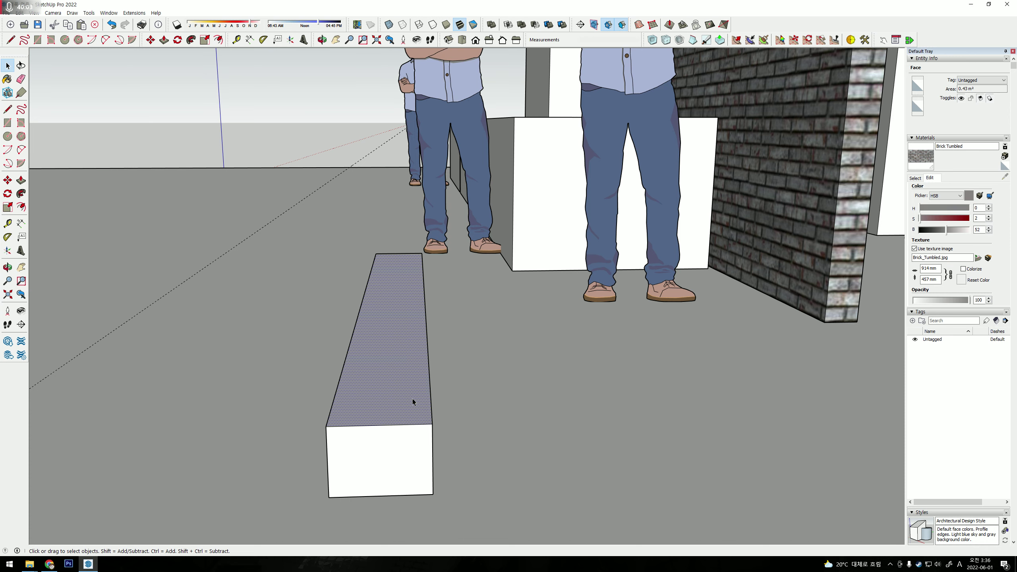
# Widen the block by pulling its long side face outward.
pyautogui.moveTo(413, 399); pyautogui.dragTo(332, 401, button='middle')
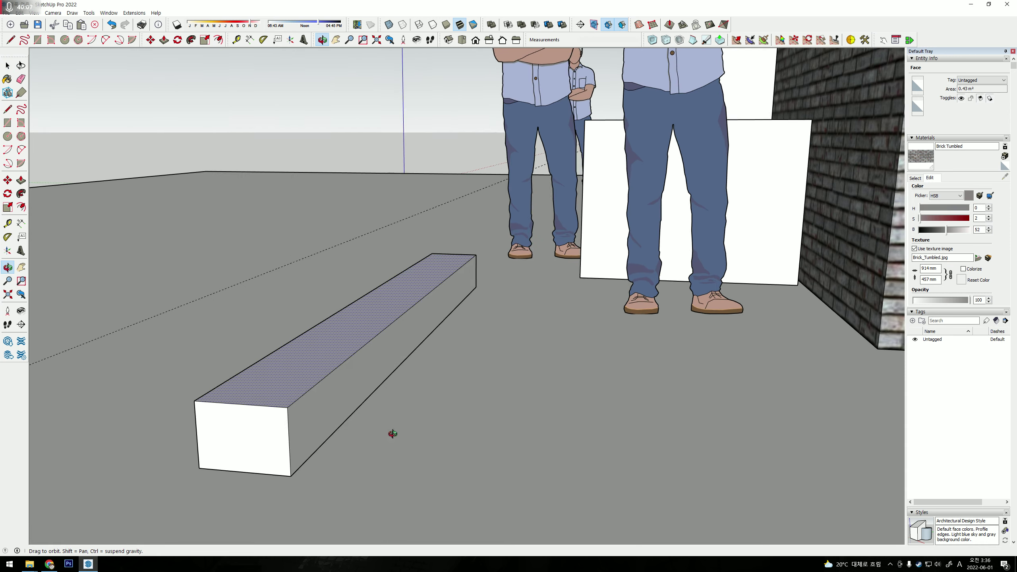
pyautogui.press('p')
pyautogui.click(331, 400)
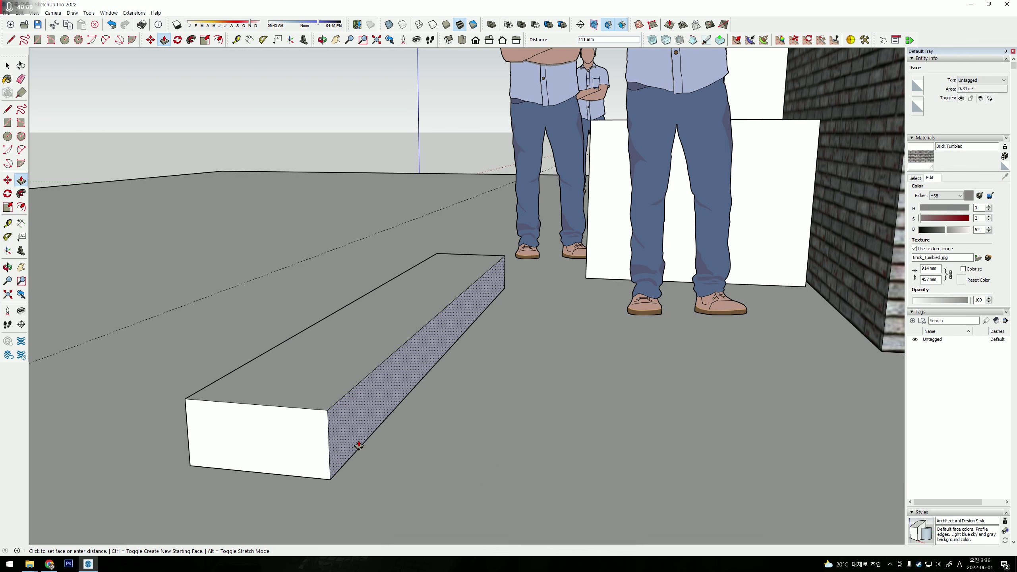
pyautogui.click(378, 445)
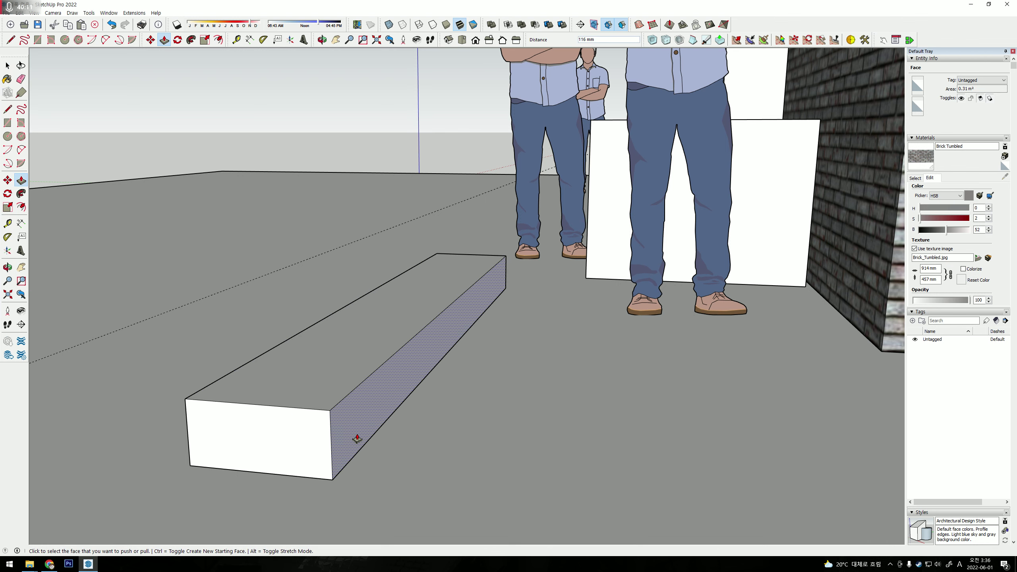
pyautogui.moveTo(356, 431); pyautogui.dragTo(413, 413, button='middle')
pyautogui.press('space')
# Copy the whole block and stack the copy on top of the original.
pyautogui.click(290, 446)
pyautogui.tripleClick(290, 446)
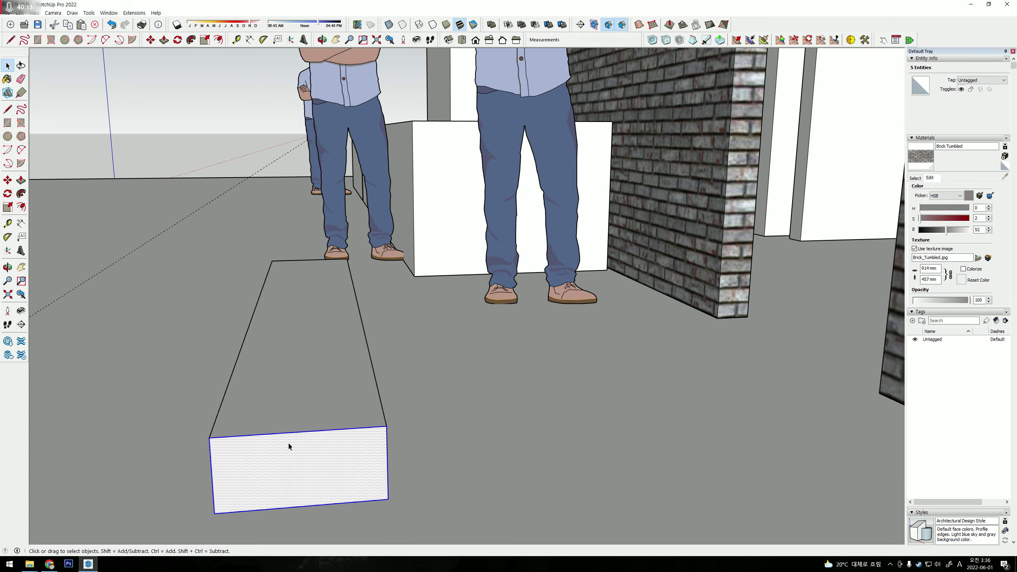
pyautogui.press('m')
pyautogui.click(214, 513)
pyautogui.press('ctrl')
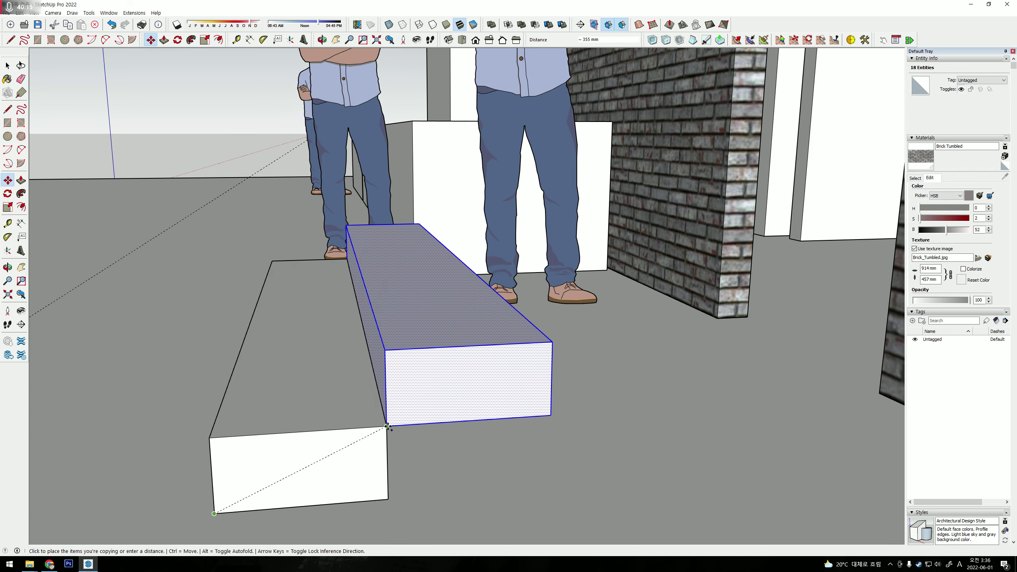
pyautogui.click(385, 367)
pyautogui.moveTo(386, 368)
pyautogui.mouseDown(button='middle')
pyautogui.moveTo(529, 366)
pyautogui.moveTo(554, 414)
pyautogui.mouseUp(button='middle')
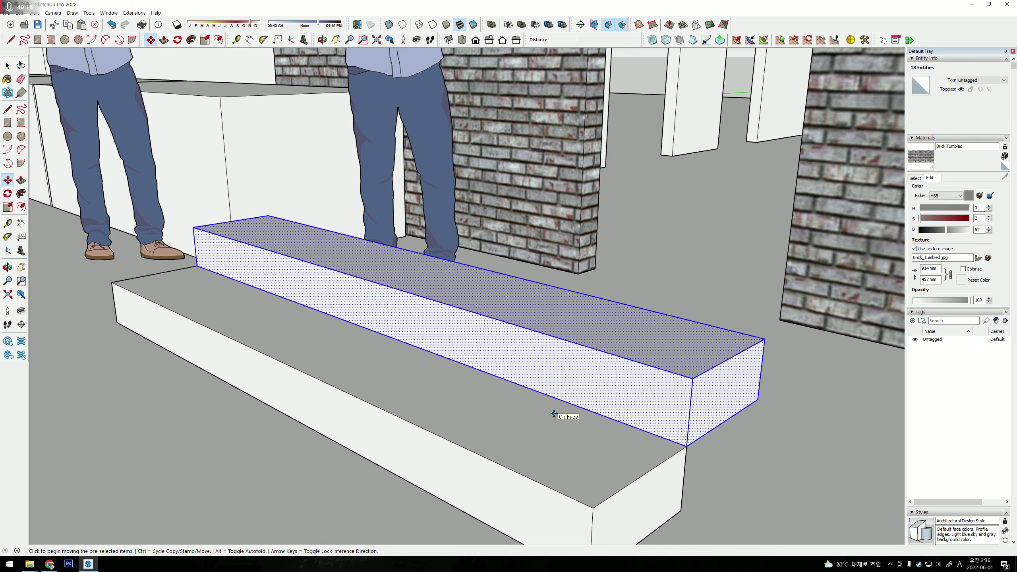
pyautogui.hotkey('ctrl', 'z')
pyautogui.scroll(3, 345, 306)
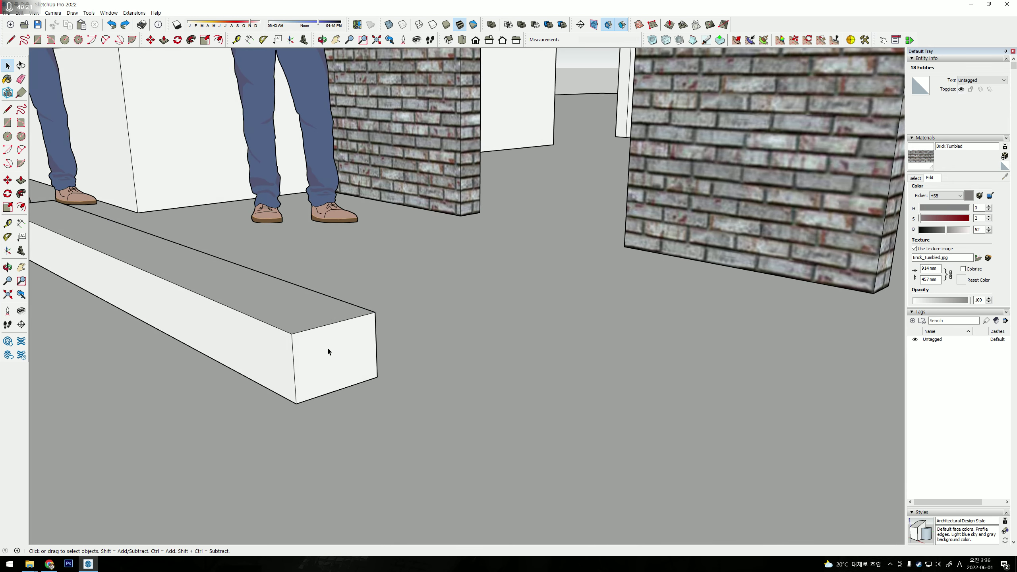
pyautogui.hotkey('ctrl', 'y')
pyautogui.moveTo(310, 376); pyautogui.dragTo(436, 353, button='middle')
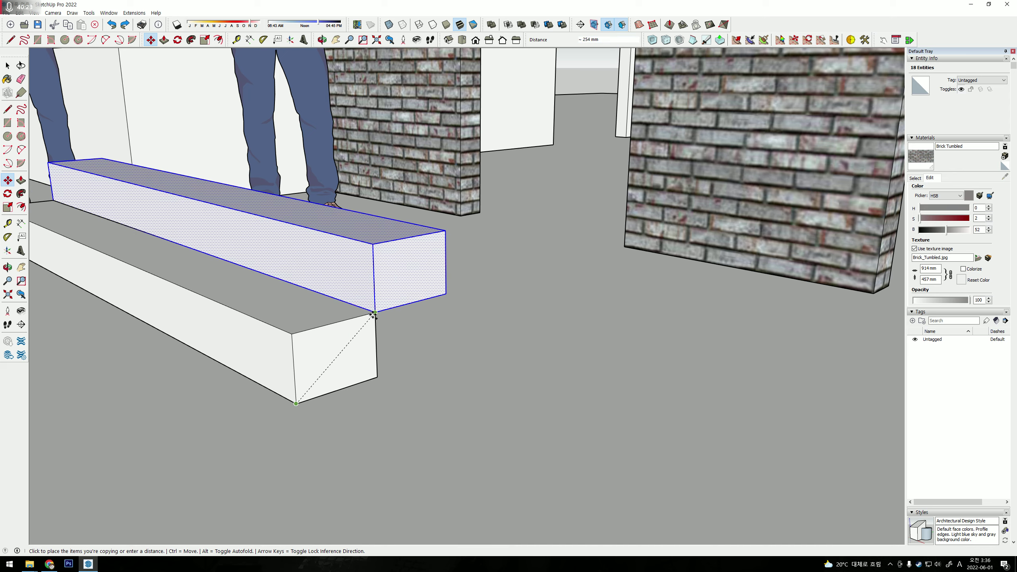
pyautogui.scroll(-1, 427, 356)
pyautogui.scroll(-2, 601, 347)
pyautogui.scroll(-1, 552, 409)
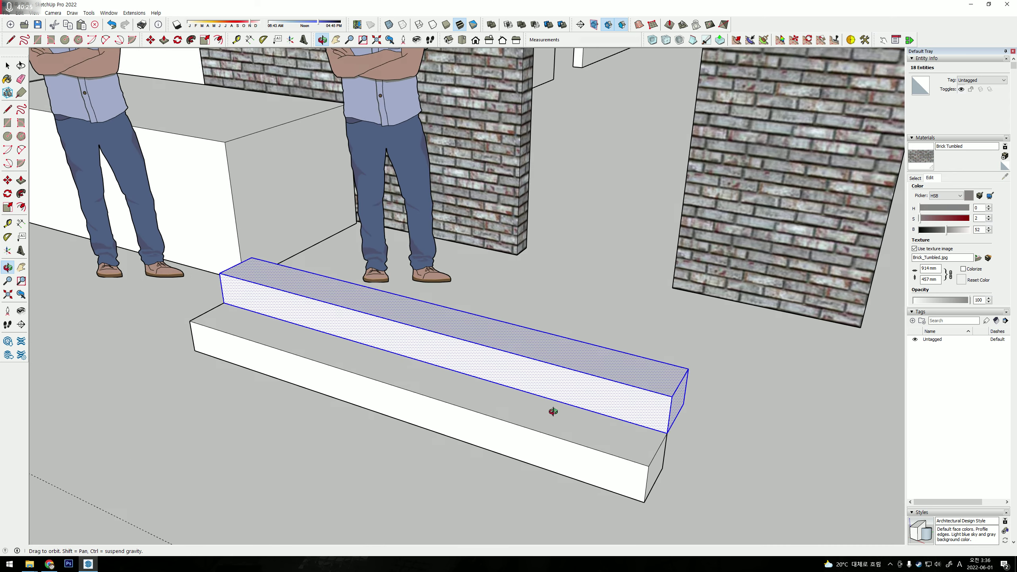
pyautogui.press('space')
# Copy both stacked blocks one step up and back to complete the staircase.
pyautogui.moveTo(579, 397); pyautogui.dragTo(470, 370, button='middle')
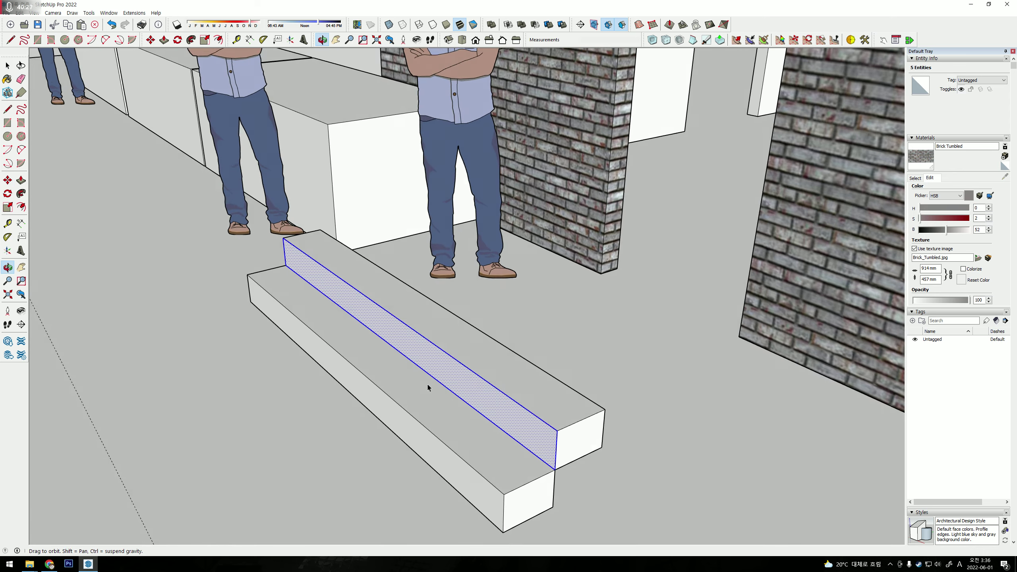
pyautogui.tripleClick(470, 370)
pyautogui.press('m')
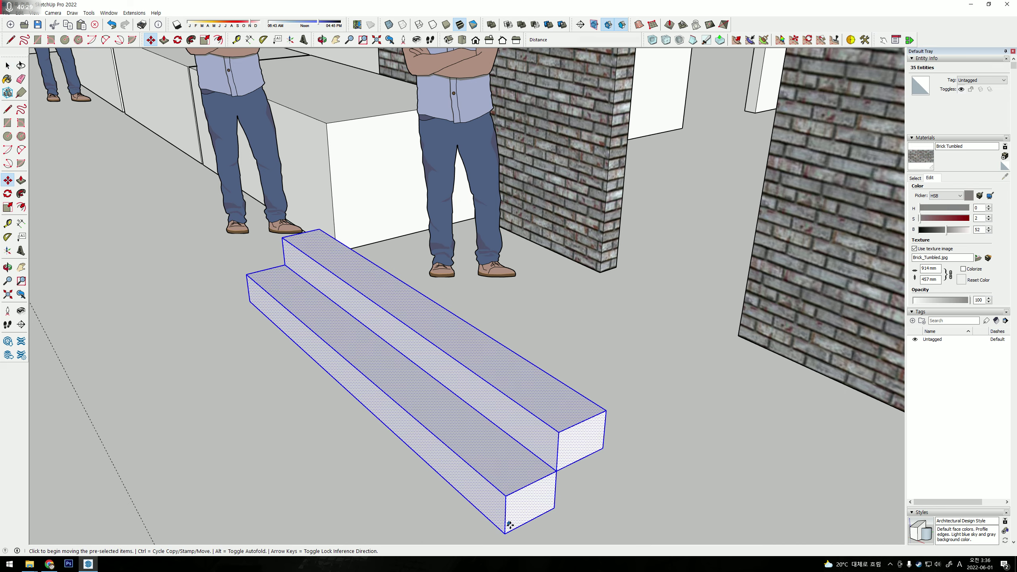
pyautogui.press('ctrl')
pyautogui.click(474, 374)
pyautogui.click(514, 368)
pyautogui.moveTo(514, 368)
pyautogui.mouseDown(button='middle')
pyautogui.moveTo(655, 342)
pyautogui.moveTo(517, 316)
pyautogui.mouseUp(button='middle')
pyautogui.press('space')
pyautogui.click(655, 342)
pyautogui.scroll(-2, 655, 341)
pyautogui.moveTo(517, 316)
pyautogui.mouseDown()
pyautogui.moveTo(368, 212)
pyautogui.moveTo(505, 272)
pyautogui.moveTo(491, 411)
pyautogui.moveTo(542, 296)
pyautogui.moveTo(434, 323)
pyautogui.moveTo(595, 354)
pyautogui.moveTo(452, 371)
pyautogui.moveTo(582, 369)
pyautogui.mouseUp()
# Window-select the stair blocks and move them left in front of the low walls.
pyautogui.scroll(-3, 581, 369)
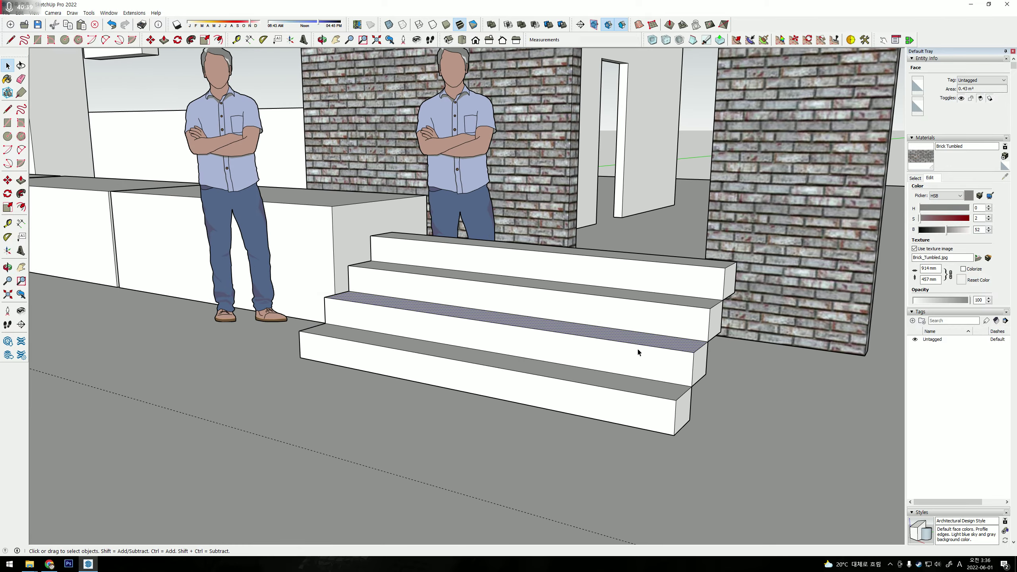
pyautogui.scroll(-3, 637, 347)
pyautogui.scroll(-3, 628, 321)
pyautogui.scroll(-3, 589, 351)
pyautogui.scroll(3, 589, 351)
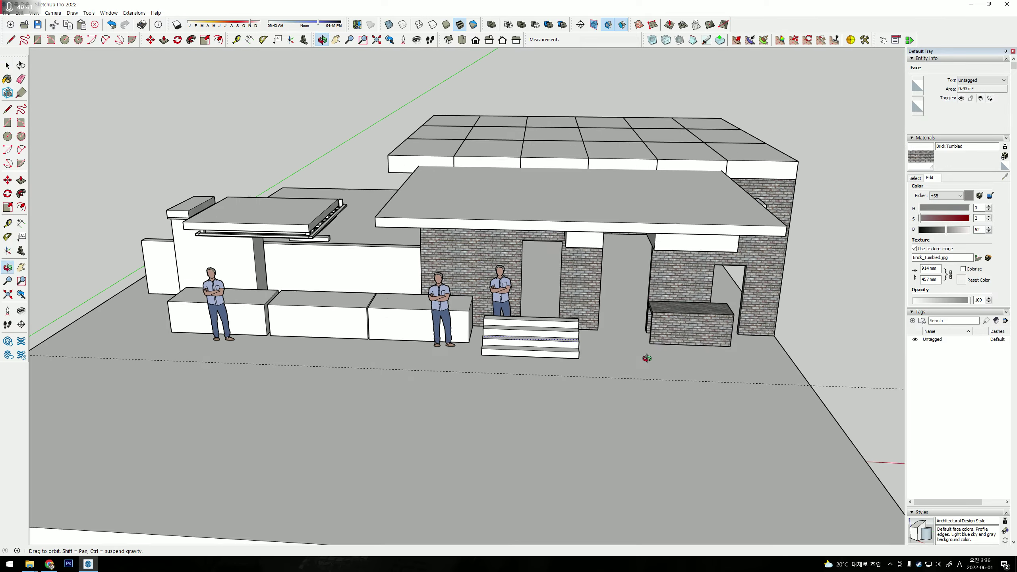
pyautogui.scroll(3, 647, 357)
pyautogui.scroll(2, 657, 401)
pyautogui.press('space')
pyautogui.moveTo(451, 297)
pyautogui.mouseDown()
pyautogui.moveTo(663, 421)
pyautogui.moveTo(647, 407)
pyautogui.moveTo(242, 461)
pyautogui.mouseUp()
pyautogui.press('m')
pyautogui.keyDown('shift'); pyautogui.moveTo(295, 390); pyautogui.dragTo(593, 385, button='middle'); pyautogui.keyUp('shift')
pyautogui.moveTo(592, 385); pyautogui.dragTo(250, 386)
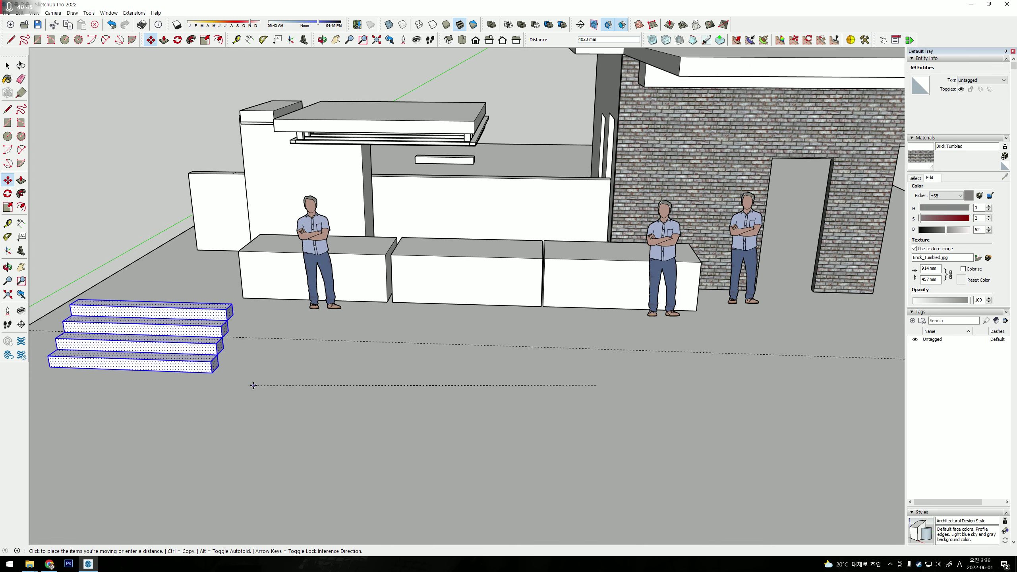
# Make the selected stairs a group and clear the selection.
pyautogui.rightClick(182, 342)
pyautogui.click(208, 413)
pyautogui.press('space')
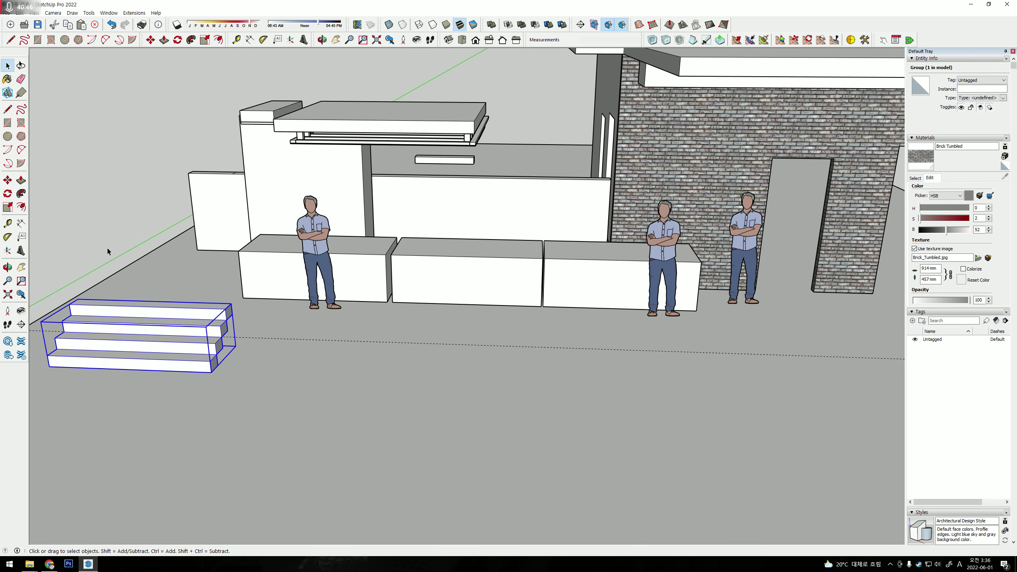
pyautogui.click(316, 347)
pyautogui.moveTo(316, 347)
pyautogui.mouseDown(button='middle')
pyautogui.moveTo(351, 260)
pyautogui.moveTo(346, 250)
pyautogui.mouseUp(button='middle')
pyautogui.scroll(3, 424, 235)
pyautogui.scroll(2, 345, 249)
pyautogui.press('space')
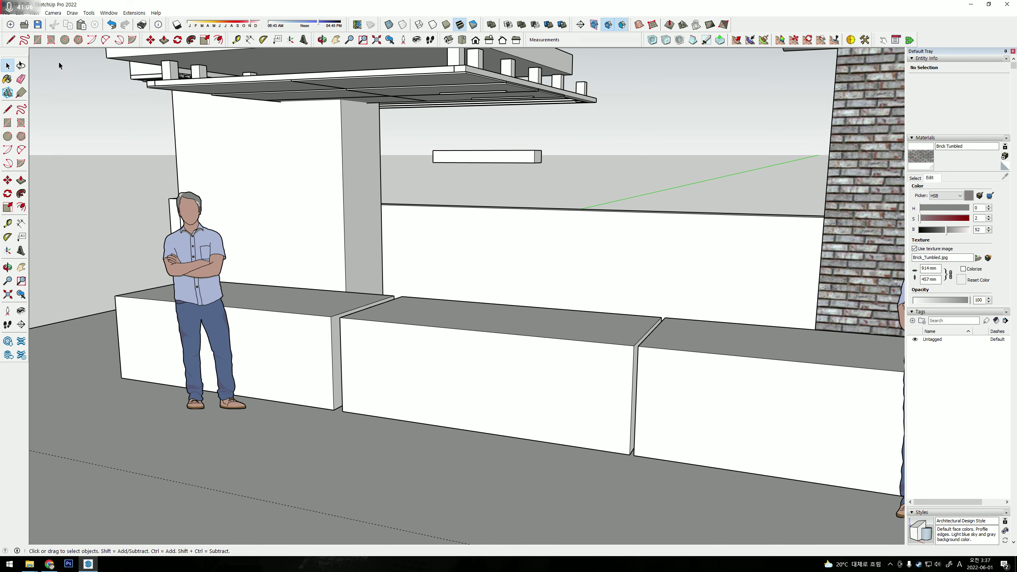
# Draw a 1040 mm by 61 mm rectangle on the wall top and raise it 633 mm.
pyautogui.click(38, 40)
pyautogui.scroll(2, 434, 307)
pyautogui.scroll(5, 481, 382)
pyautogui.scroll(3, 444, 290)
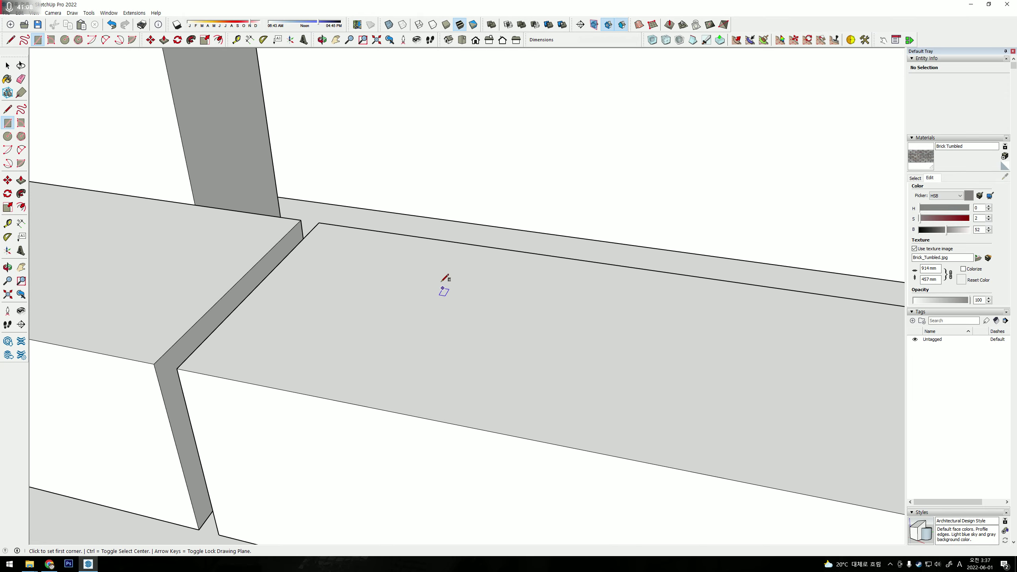
pyautogui.click(441, 282)
pyautogui.click(743, 338)
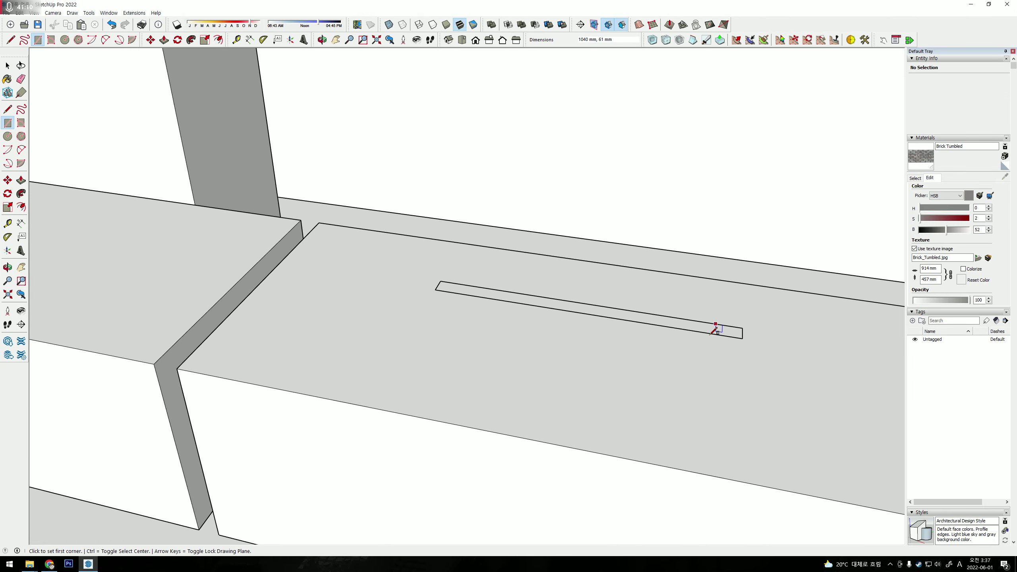
pyautogui.press('p')
pyautogui.click(716, 329)
pyautogui.click(717, 173)
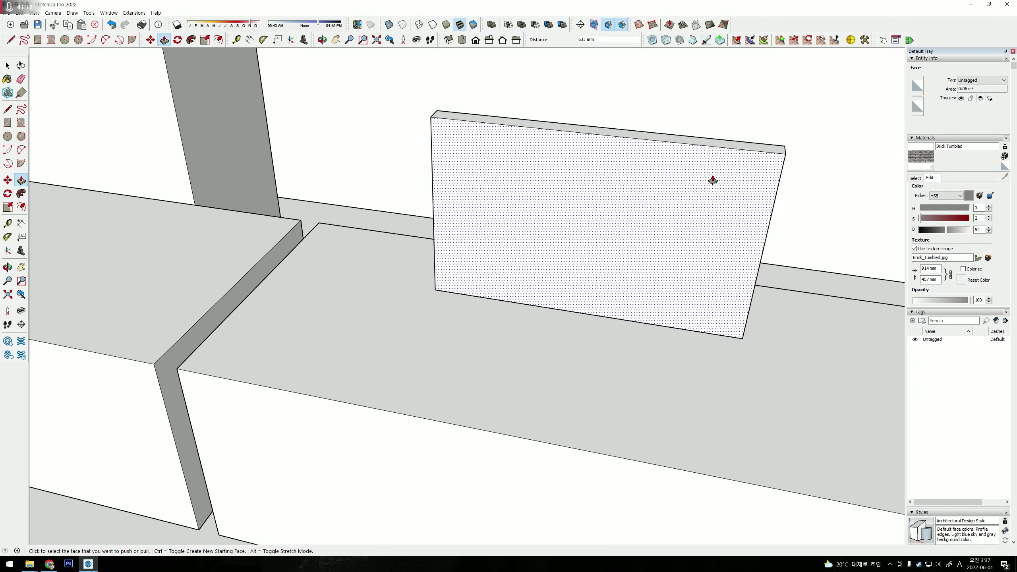
pyautogui.moveTo(713, 181)
pyautogui.mouseDown(button='middle')
pyautogui.moveTo(550, 228)
pyautogui.moveTo(568, 235)
pyautogui.mouseUp(button='middle')
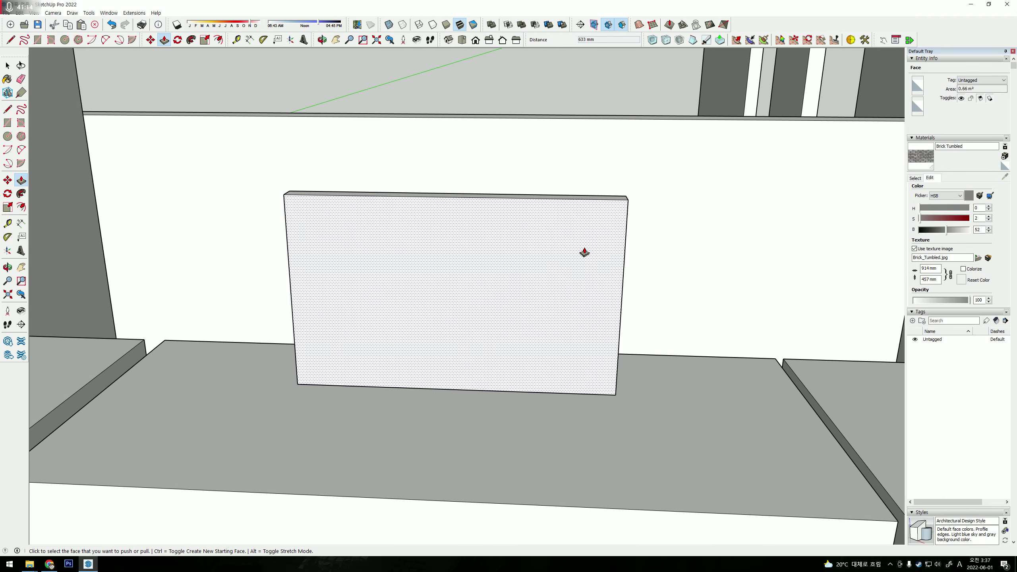
# Offset an inset outline on the panel's face, group it, and lift it slightly.
pyautogui.press('f')
pyautogui.click(618, 260)
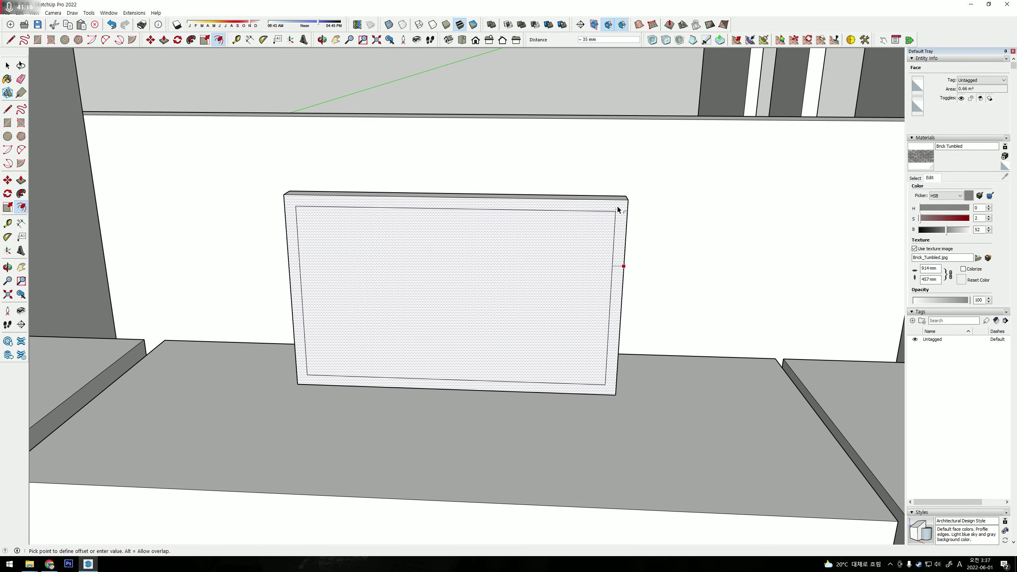
pyautogui.click(612, 272)
pyautogui.rightClick(575, 306)
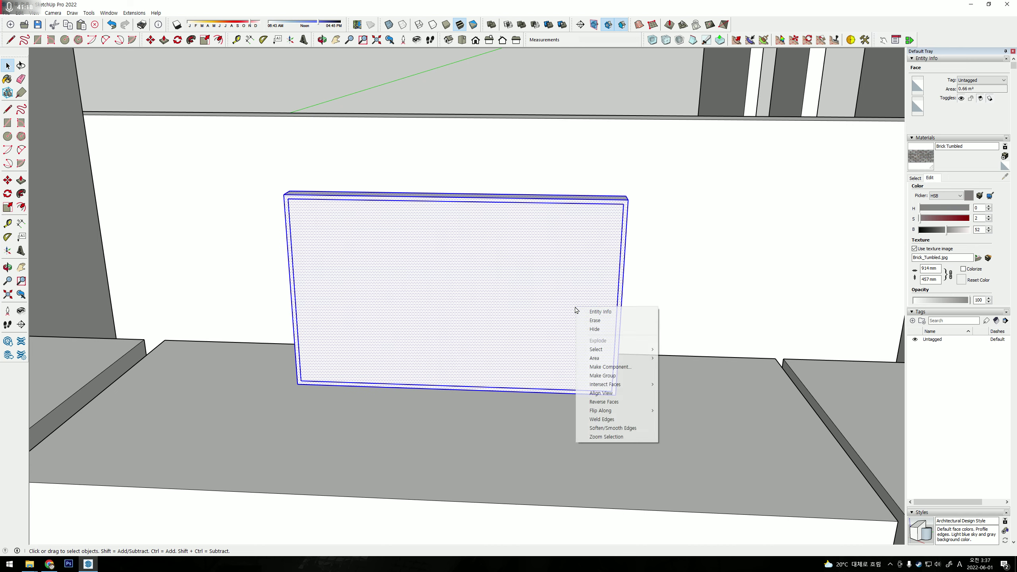
pyautogui.click(609, 361)
pyautogui.moveTo(609, 362)
pyautogui.mouseDown(button='middle')
pyautogui.moveTo(194, 324)
pyautogui.moveTo(279, 324)
pyautogui.moveTo(452, 300)
pyautogui.mouseUp(button='middle')
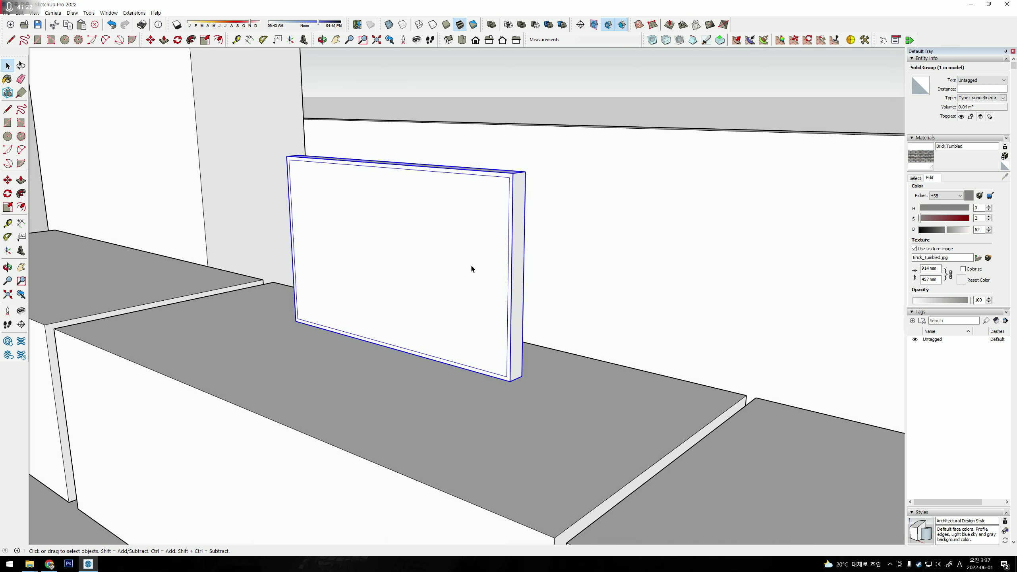
pyautogui.press('m')
pyautogui.click(465, 274)
pyautogui.click(463, 209)
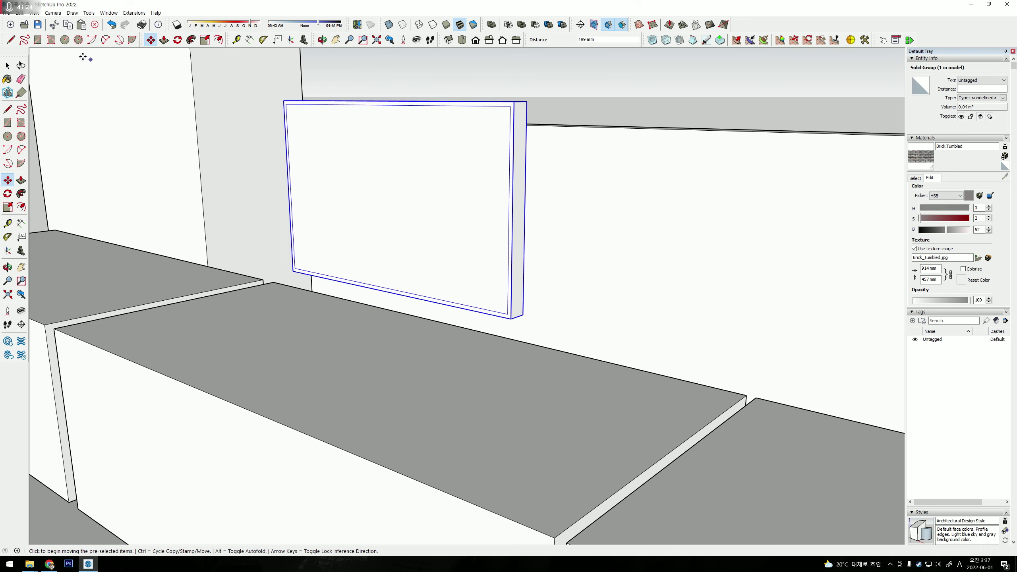
pyautogui.press('o')
pyautogui.moveTo(464, 209)
pyautogui.mouseDown()
pyautogui.moveTo(262, 228)
pyautogui.moveTo(360, 236)
pyautogui.mouseUp()
# Draw a box on the panel's back and extend its bottom down to the counter at 199 mm.
pyautogui.press('r')
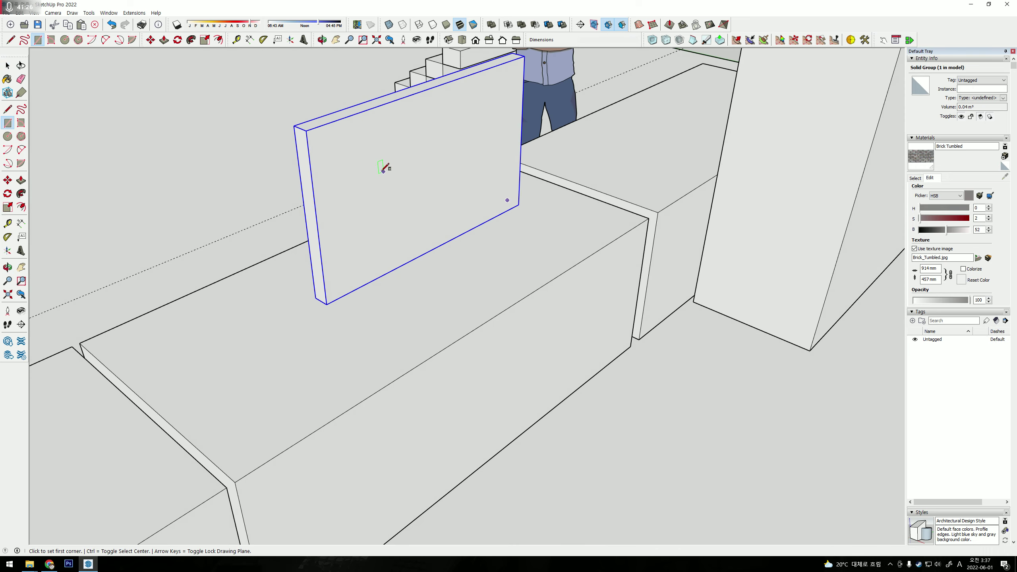
pyautogui.click(366, 172)
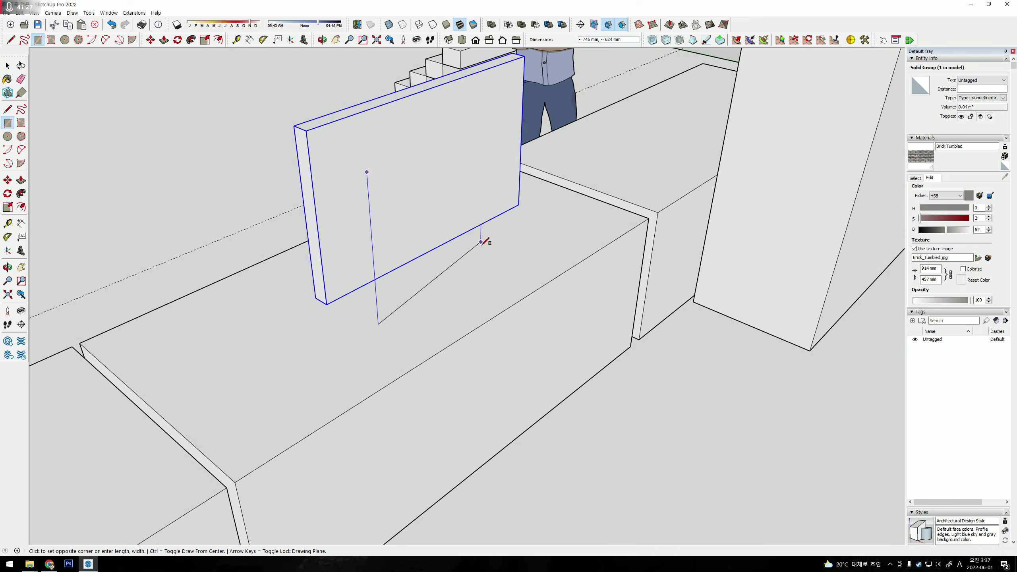
pyautogui.click(484, 223)
pyautogui.press('p')
pyautogui.doubleClick(459, 229)
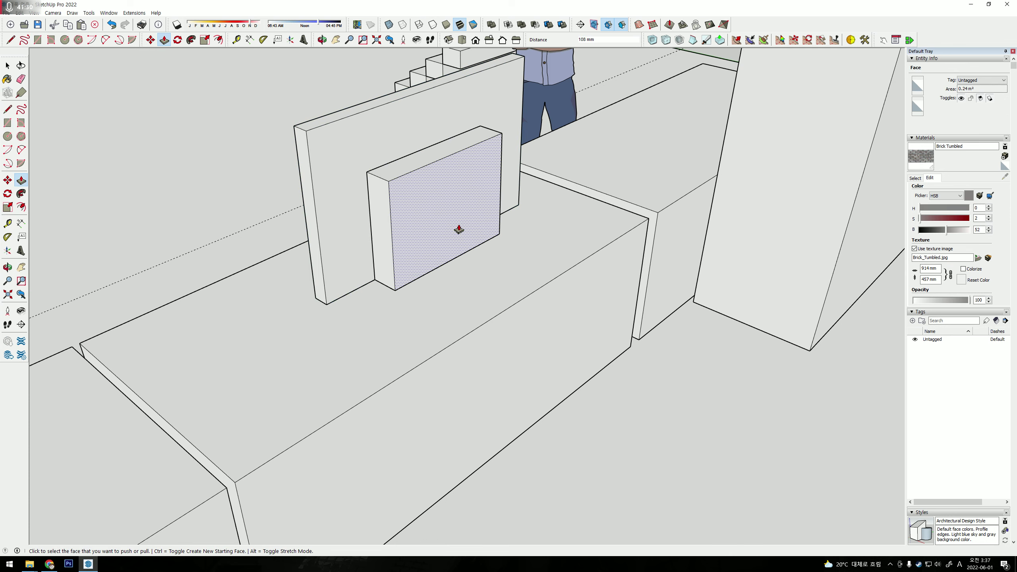
pyautogui.moveTo(459, 230)
pyautogui.mouseDown(button='middle')
pyautogui.moveTo(363, 284)
pyautogui.moveTo(454, 159)
pyautogui.moveTo(472, 181)
pyautogui.mouseUp(button='middle')
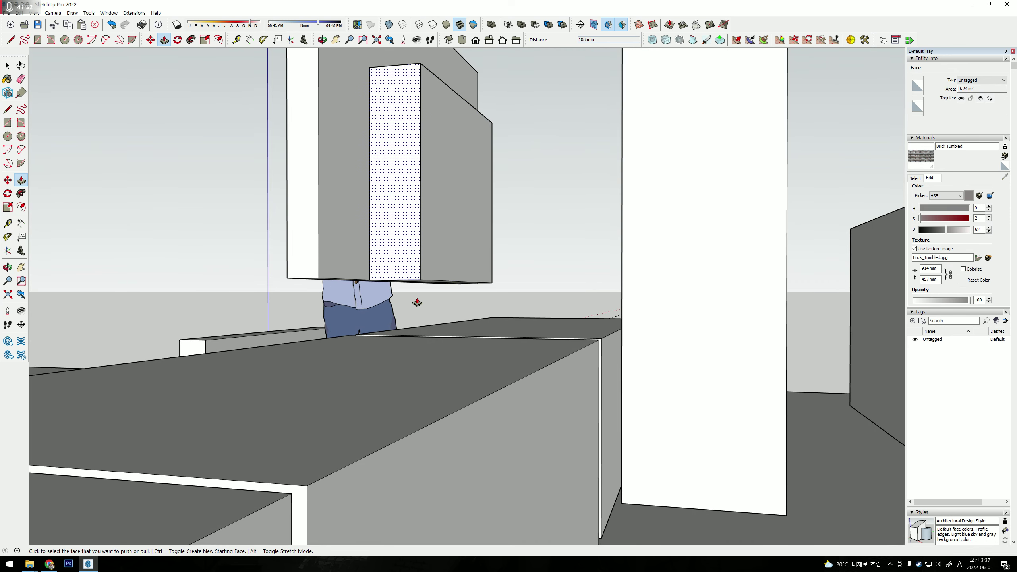
pyautogui.click(417, 282)
pyautogui.moveTo(417, 283); pyautogui.dragTo(400, 317, button='middle')
pyautogui.click(357, 350)
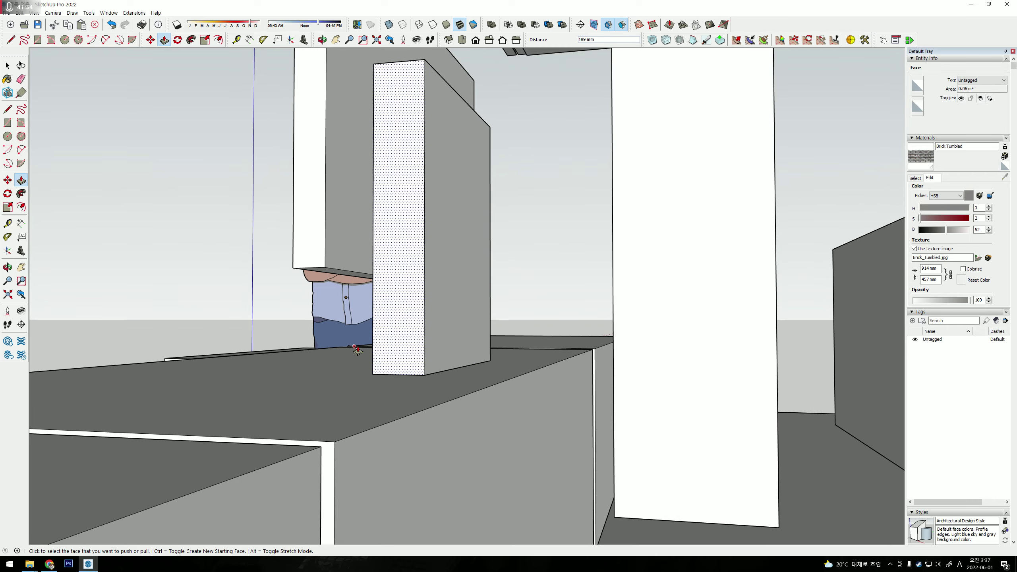
# Split the stand's front face with a line; pull out its lower part, then undo that pull.
pyautogui.press('l')
pyautogui.moveTo(358, 349)
pyautogui.mouseDown(button='middle')
pyautogui.moveTo(639, 397)
pyautogui.moveTo(352, 400)
pyautogui.mouseUp(button='middle')
pyautogui.scroll(2, 507, 375)
pyautogui.scroll(3, 626, 383)
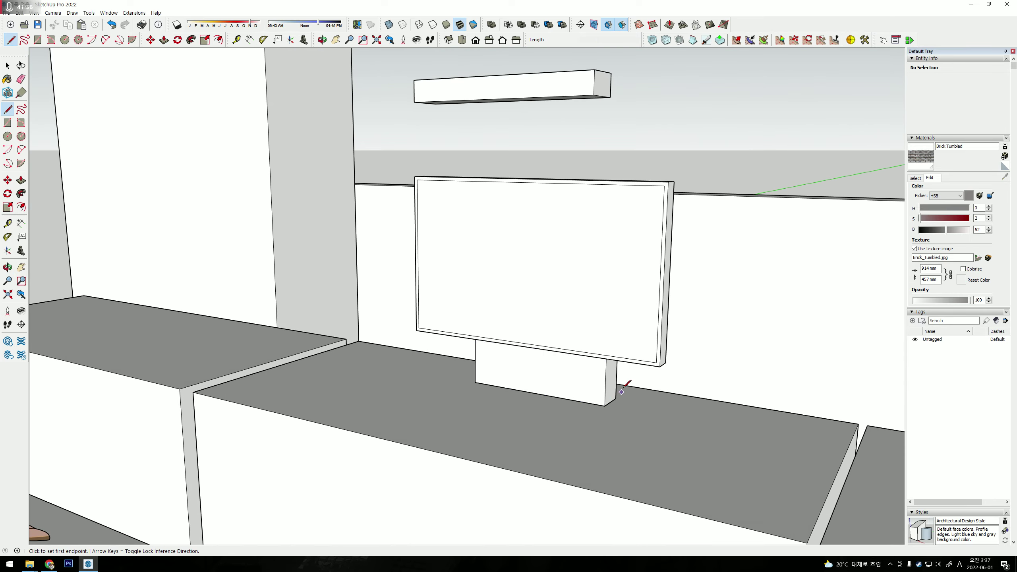
pyautogui.click(605, 388)
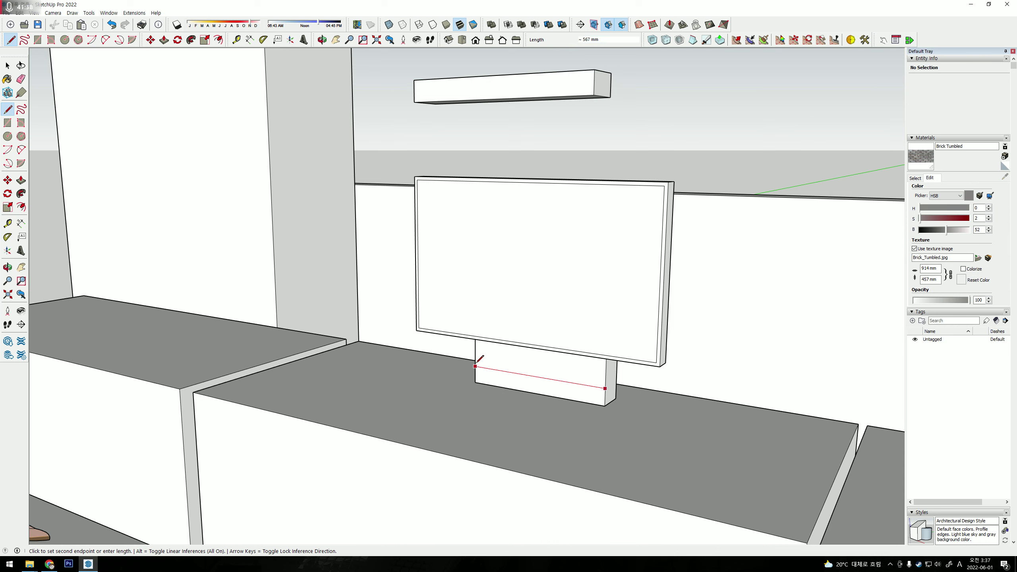
pyautogui.click(475, 366)
pyautogui.press('p')
pyautogui.click(552, 392)
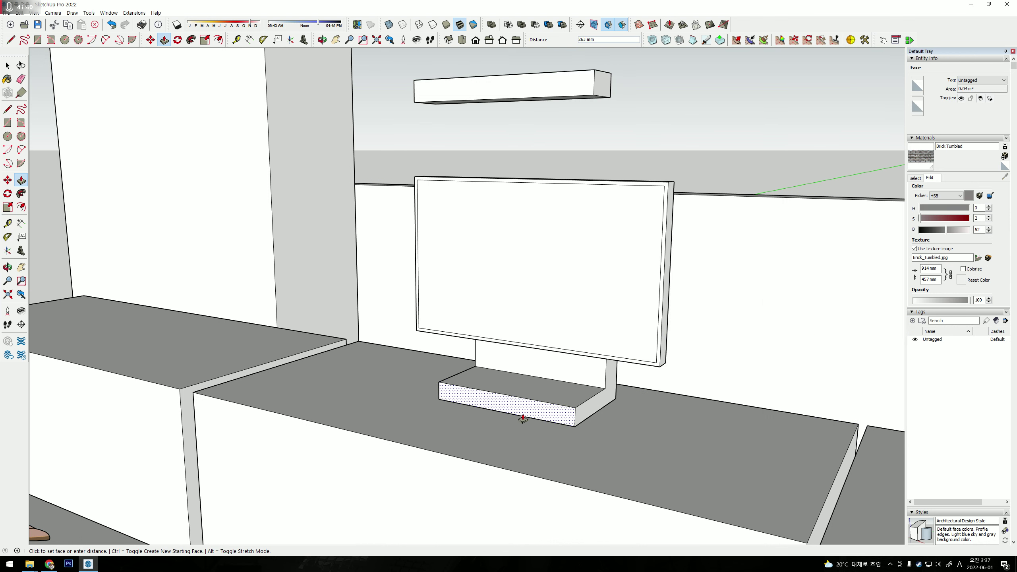
pyautogui.click(640, 416)
pyautogui.hotkey('ctrl', 'z')
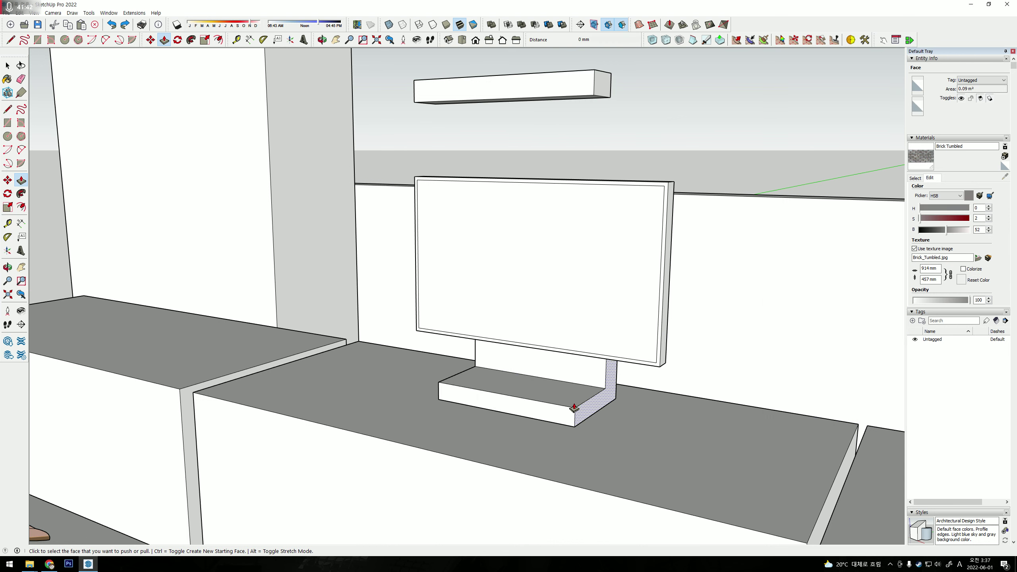
# Push the stand's side face 15 mm.
pyautogui.click(591, 407)
pyautogui.moveTo(520, 386); pyautogui.dragTo(733, 400, button='middle')
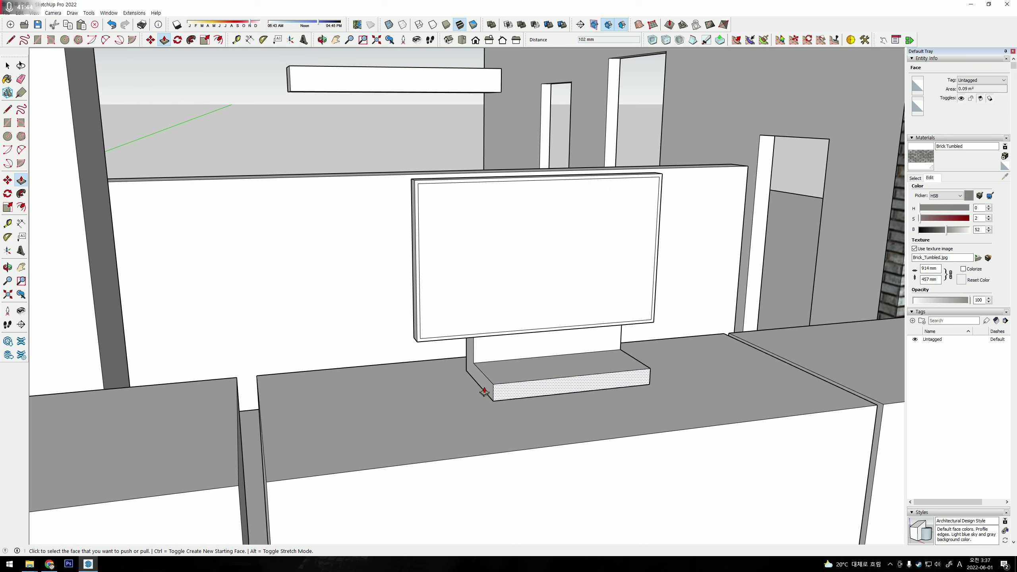
pyautogui.write('15')
pyautogui.press('Return')
pyautogui.press('space')
pyautogui.moveTo(450, 400)
pyautogui.mouseDown(button='middle')
pyautogui.moveTo(530, 404)
pyautogui.moveTo(358, 396)
pyautogui.mouseUp(button='middle')
pyautogui.scroll(3, 463, 381)
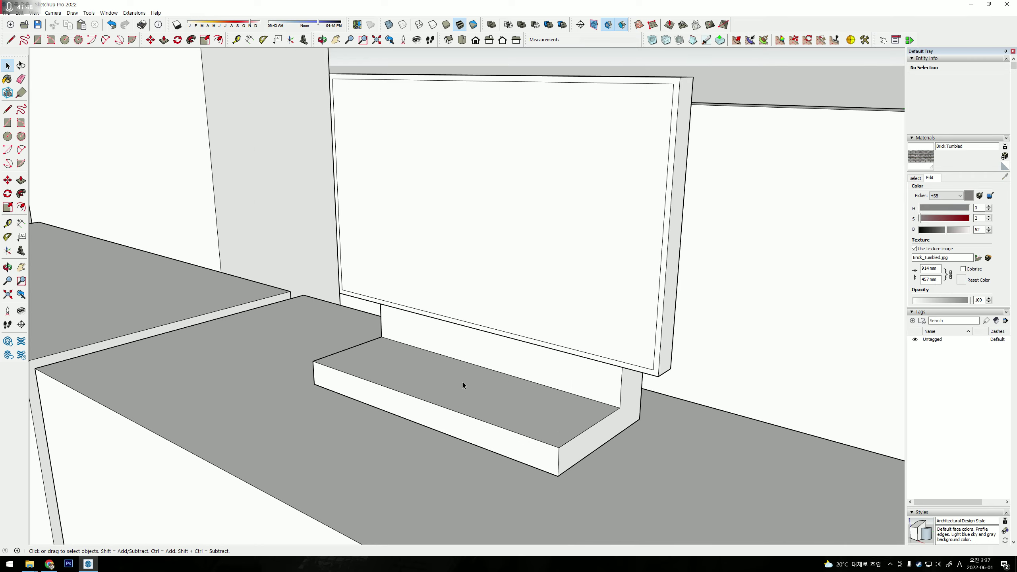
pyautogui.scroll(2, 489, 383)
pyautogui.scroll(-3, 607, 362)
pyautogui.scroll(-3, 615, 364)
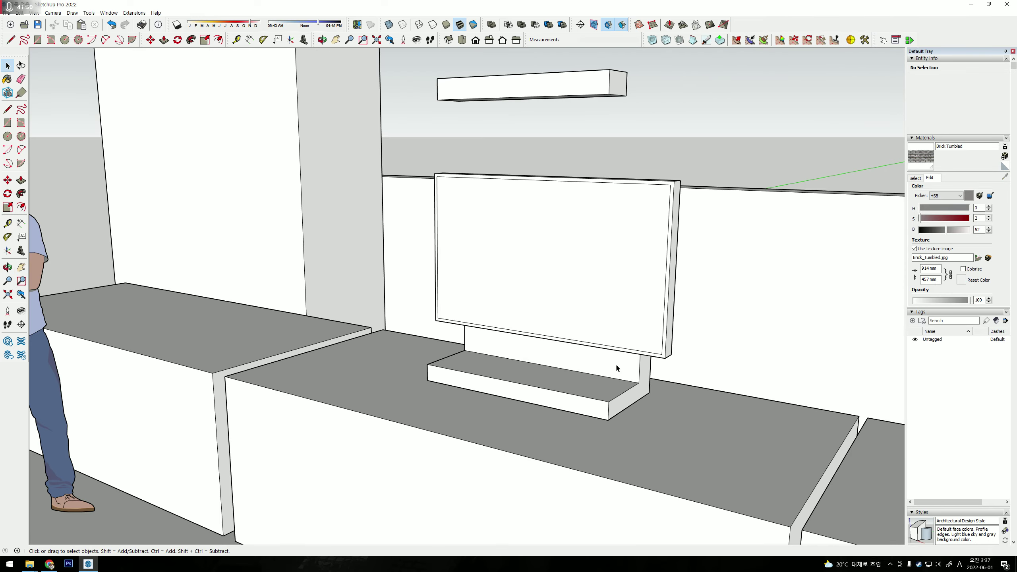
pyautogui.scroll(-3, 615, 363)
pyautogui.scroll(2, 609, 377)
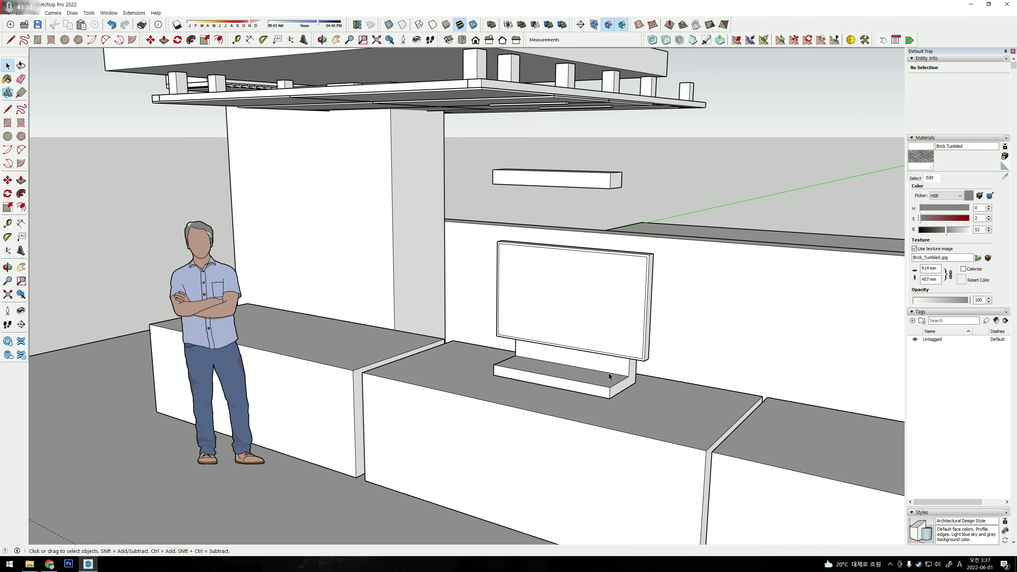
# Push the stand's side face inward to narrow the upright post.
pyautogui.click(609, 300)
pyautogui.scroll(1, 606, 374)
pyautogui.scroll(2, 606, 375)
pyautogui.scroll(2, 605, 374)
pyautogui.moveTo(604, 375); pyautogui.dragTo(552, 409, button='middle')
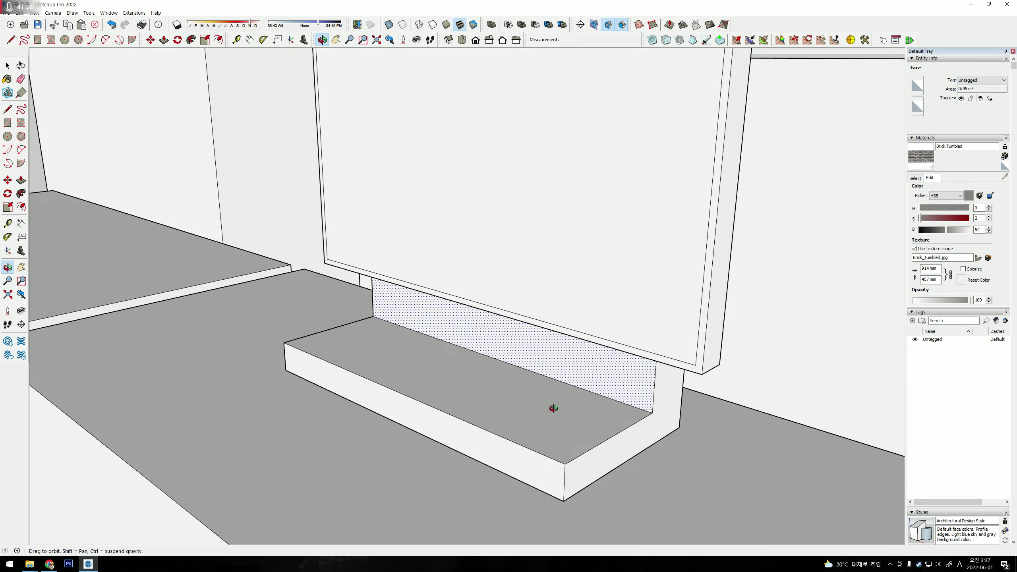
pyautogui.press('p')
pyautogui.moveTo(647, 427); pyautogui.dragTo(585, 385)
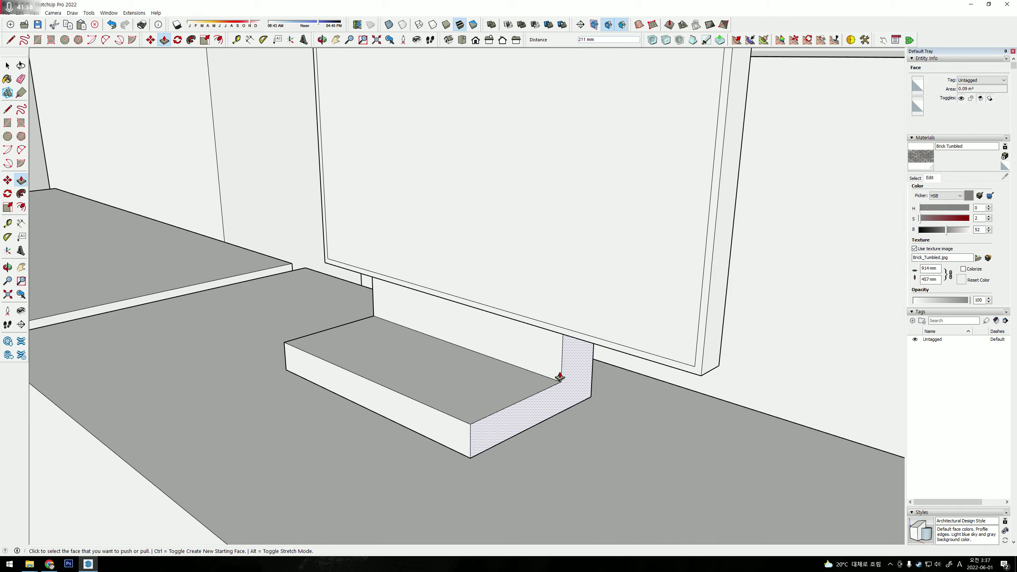
pyautogui.moveTo(585, 385)
pyautogui.mouseDown(button='middle')
pyautogui.moveTo(795, 356)
pyautogui.moveTo(465, 420)
pyautogui.mouseUp(button='middle')
pyautogui.click(529, 395)
pyautogui.write('254')
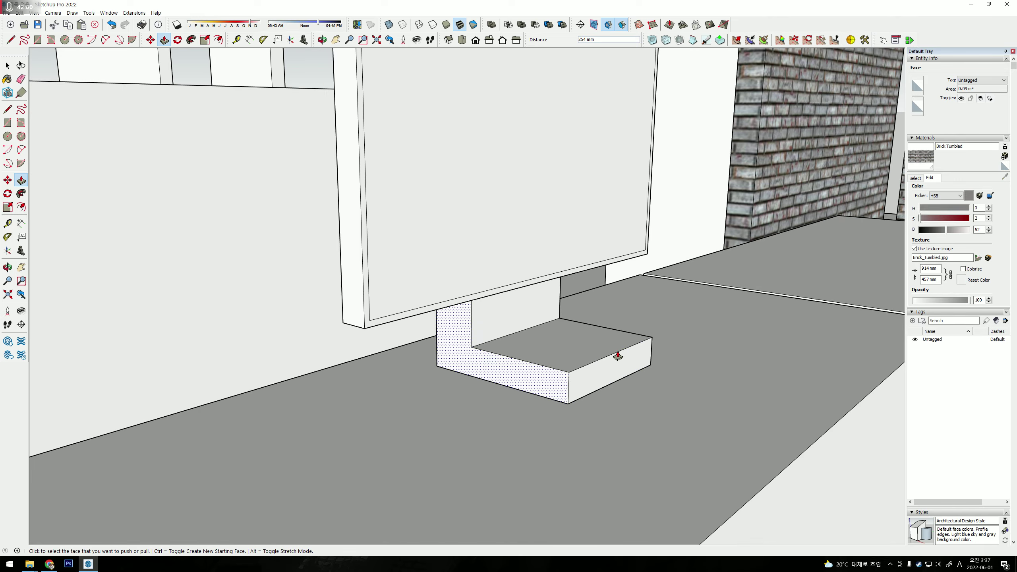
# Push the base's top face down to form a thin foot plate.
pyautogui.moveTo(620, 347)
pyautogui.mouseDown(button='middle')
pyautogui.moveTo(370, 336)
pyautogui.moveTo(581, 359)
pyautogui.mouseUp(button='middle')
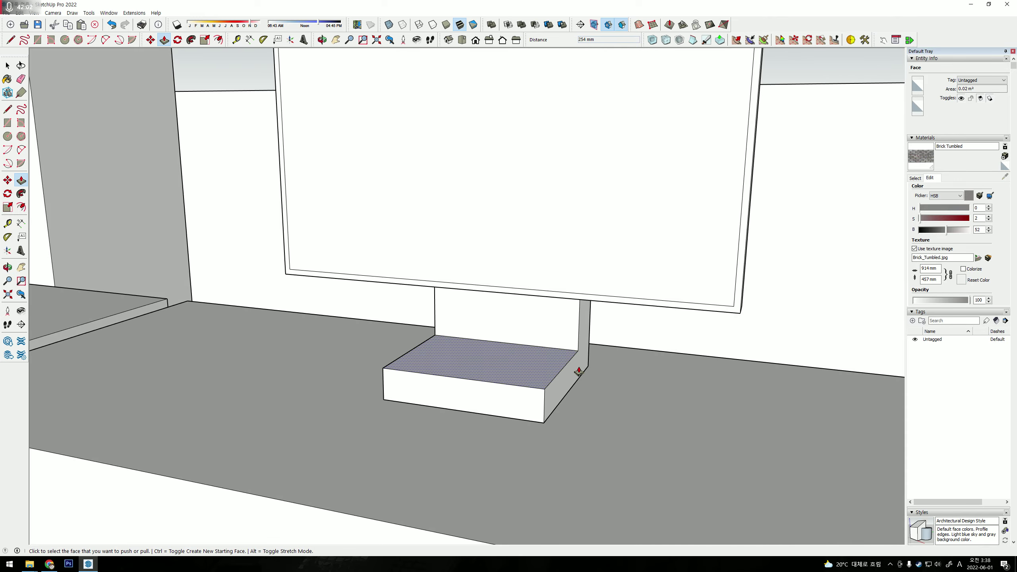
pyautogui.press('p')
pyautogui.moveTo(487, 366); pyautogui.dragTo(495, 392)
pyautogui.click(495, 391)
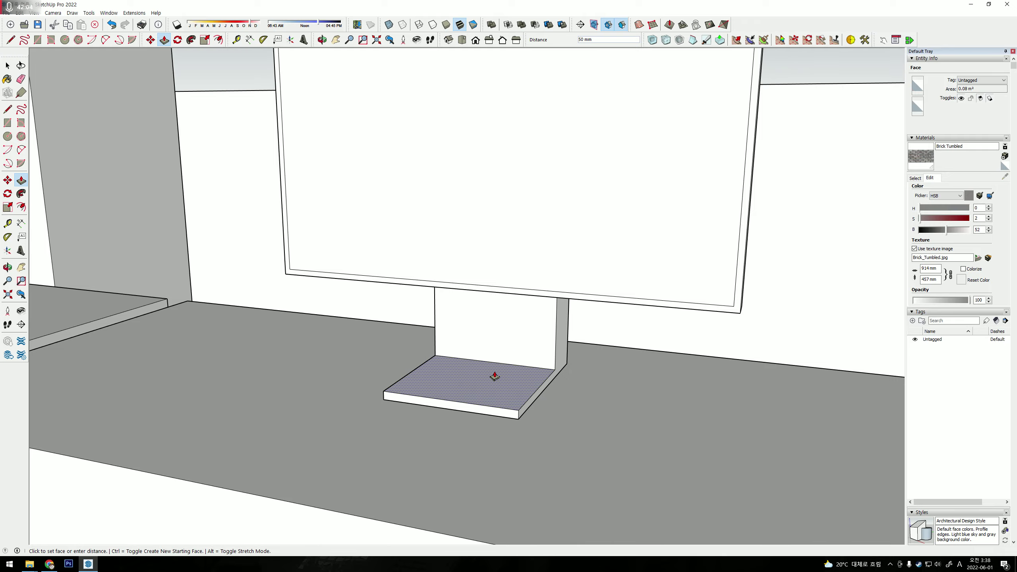
pyautogui.moveTo(496, 377)
pyautogui.mouseDown(button='middle')
pyautogui.moveTo(595, 336)
pyautogui.moveTo(476, 302)
pyautogui.moveTo(103, 376)
pyautogui.moveTo(461, 302)
pyautogui.moveTo(420, 302)
pyautogui.moveTo(521, 277)
pyautogui.moveTo(577, 331)
pyautogui.moveTo(520, 339)
pyautogui.moveTo(637, 337)
pyautogui.moveTo(531, 343)
pyautogui.moveTo(586, 364)
pyautogui.moveTo(701, 346)
pyautogui.mouseUp(button='middle')
# Pull the monitor stand neck's front face outward about 89 mm.
pyautogui.scroll(3, 569, 357)
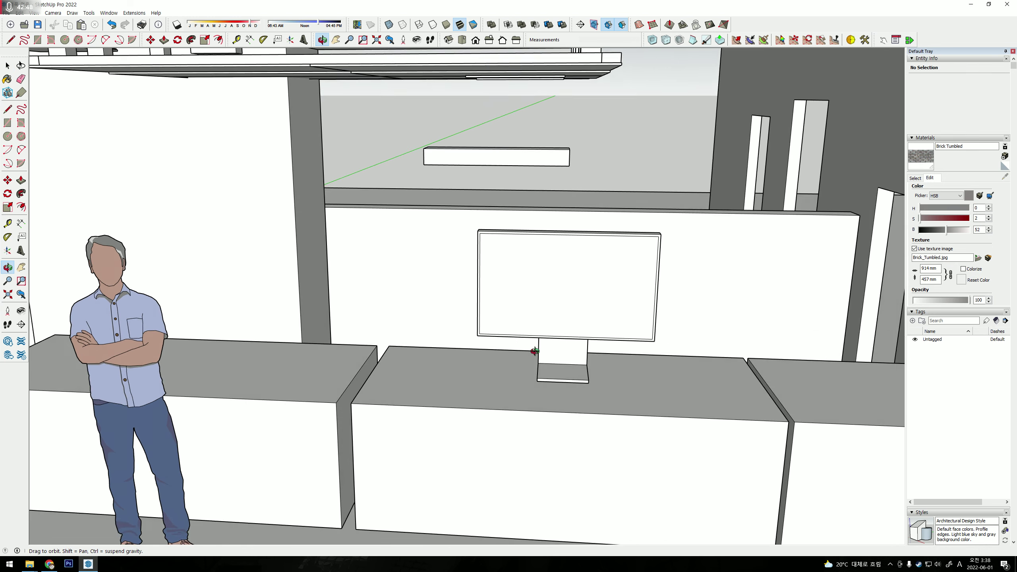
pyautogui.moveTo(577, 356)
pyautogui.mouseDown(button='middle')
pyautogui.moveTo(502, 366)
pyautogui.moveTo(529, 381)
pyautogui.mouseUp(button='middle')
pyautogui.scroll(5, 451, 371)
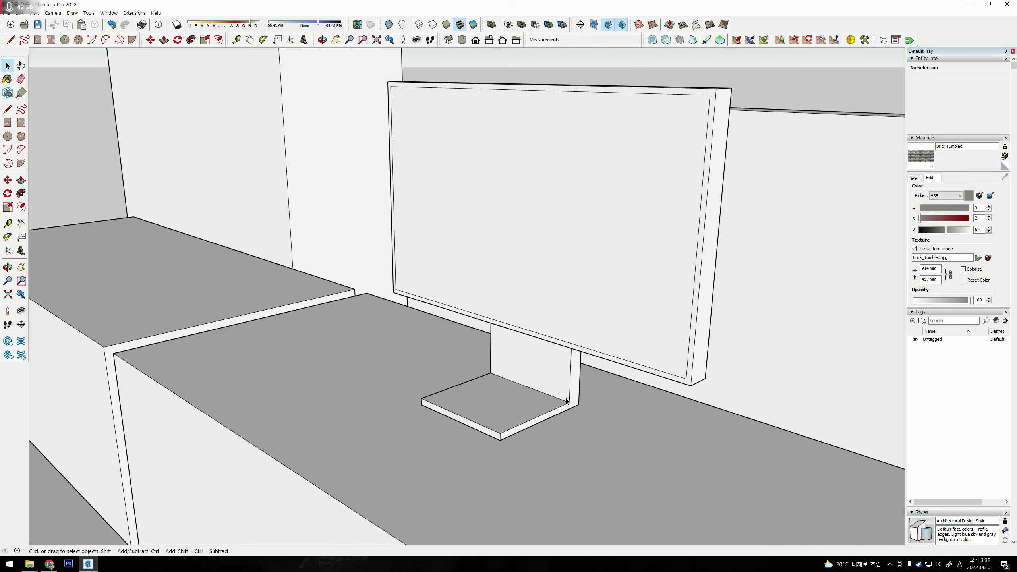
pyautogui.press('p')
pyautogui.click(529, 386)
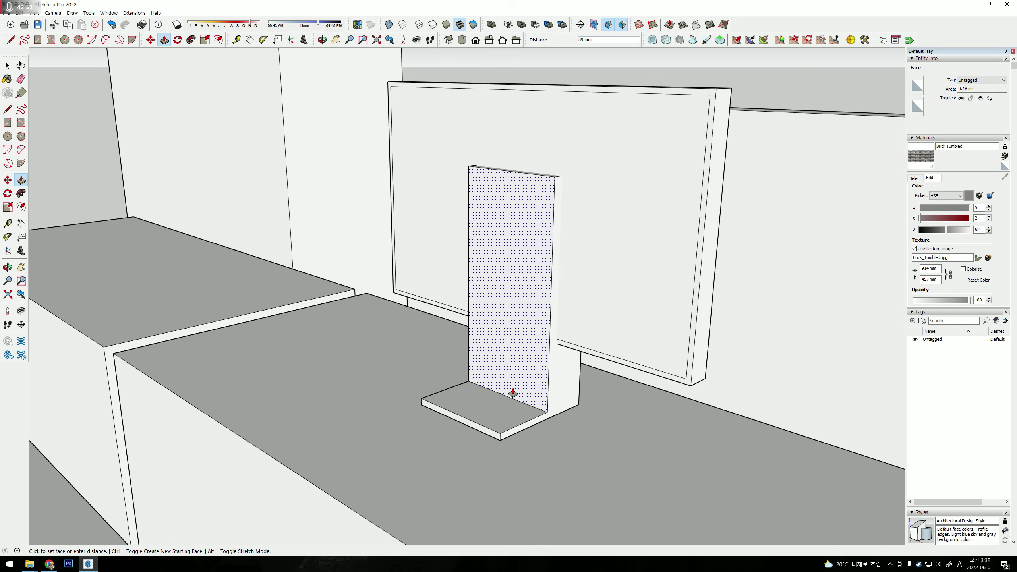
pyautogui.scroll(-5, 513, 392)
pyautogui.click(492, 366)
pyautogui.press('space')
pyautogui.moveTo(493, 366)
pyautogui.mouseDown(button='middle')
pyautogui.moveTo(558, 374)
pyautogui.moveTo(421, 353)
pyautogui.mouseUp(button='middle')
# Group the stand geometry, then group it together with the monitor panel.
pyautogui.scroll(2, 558, 374)
pyautogui.scroll(-3, 557, 379)
pyautogui.tripleClick(421, 352)
pyautogui.hotkey('ctrl', 'g')
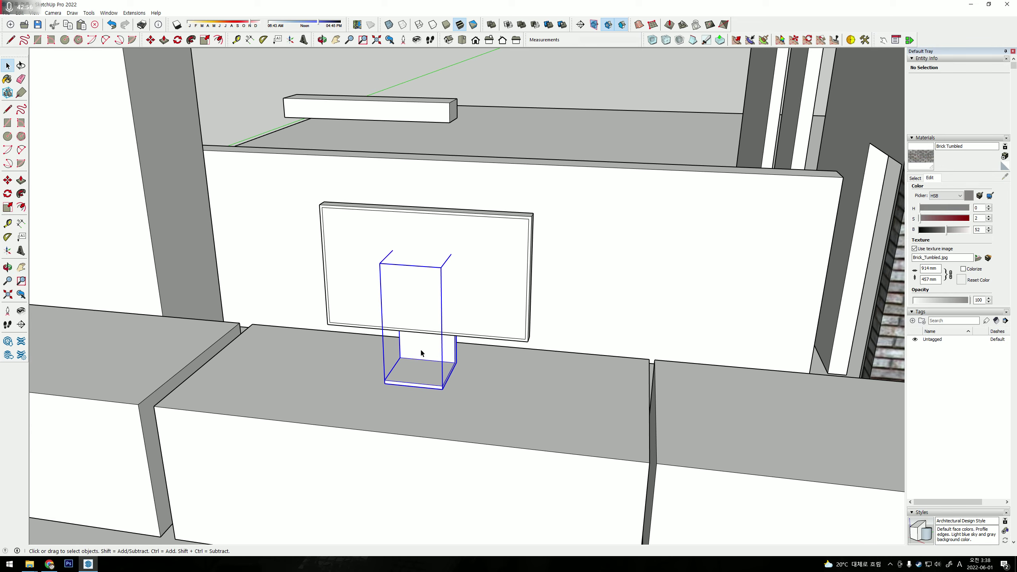
pyautogui.keyDown('shift'); pyautogui.click(462, 306); pyautogui.keyUp('shift')
pyautogui.hotkey('ctrl', 'g')
# Place a copy of the monitor group beside the original on the counter.
pyautogui.moveTo(462, 305); pyautogui.dragTo(479, 332, button='middle')
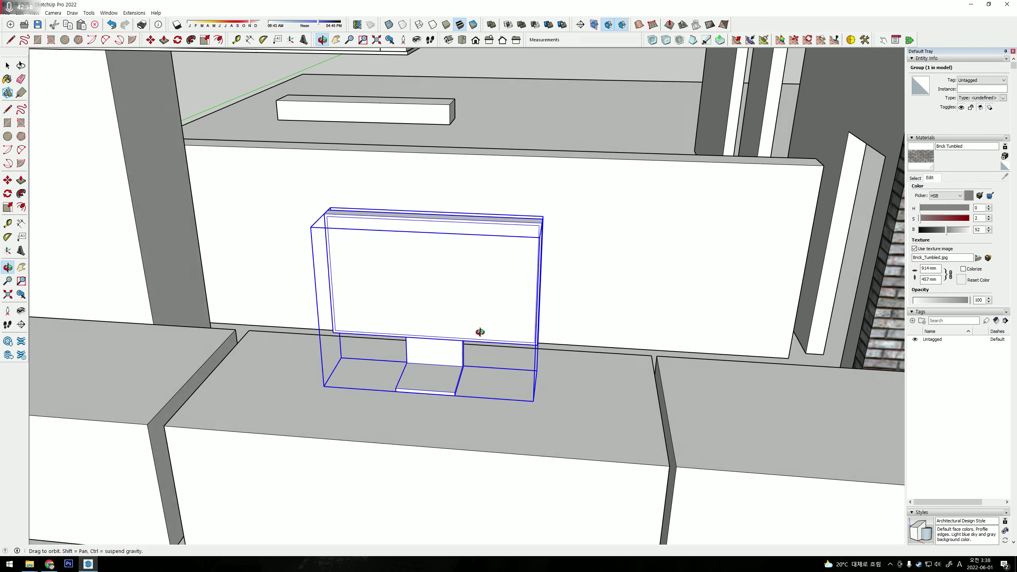
pyautogui.press('m')
pyautogui.click(498, 391)
pyautogui.press('ctrl')
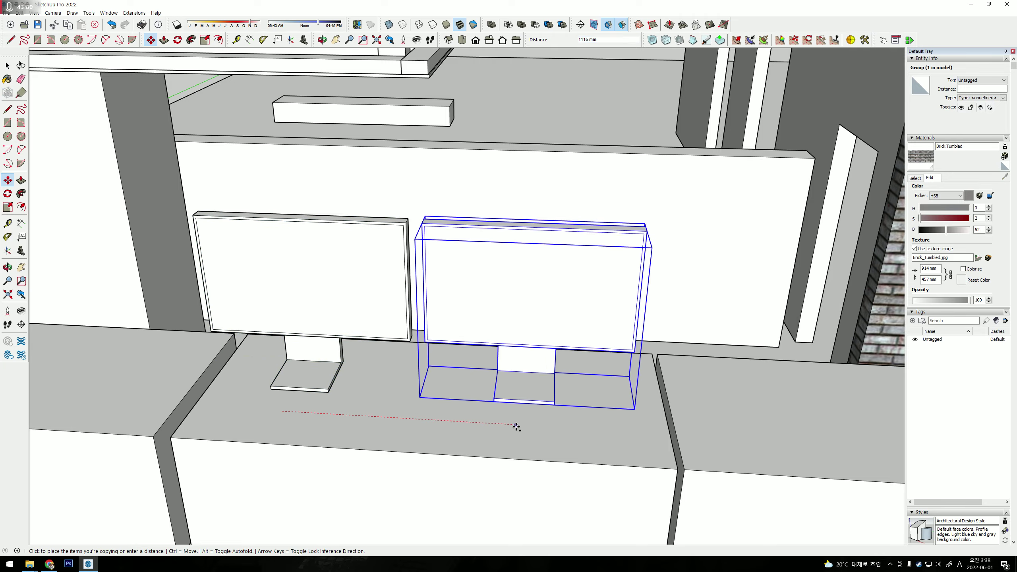
pyautogui.click(516, 425)
pyautogui.press('space')
pyautogui.moveTo(544, 289); pyautogui.dragTo(531, 289, button='middle')
pyautogui.scroll(-3, 561, 257)
pyautogui.scroll(3, 502, 329)
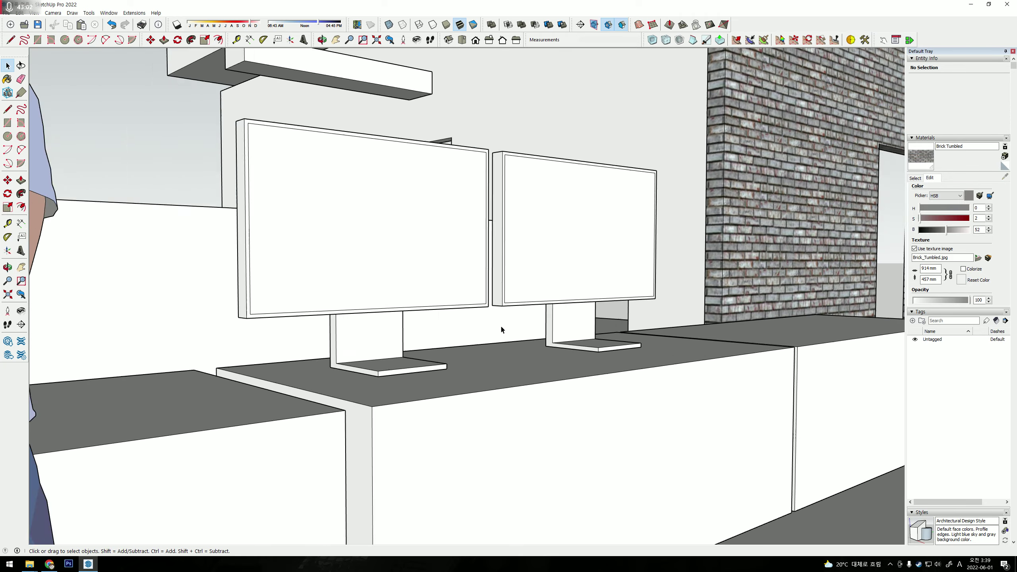
pyautogui.scroll(3, 607, 334)
pyautogui.scroll(2, 595, 362)
# Orbit and zoom to inspect both monitor stands and the desks from the front.
pyautogui.press('space')
pyautogui.scroll(1, 578, 345)
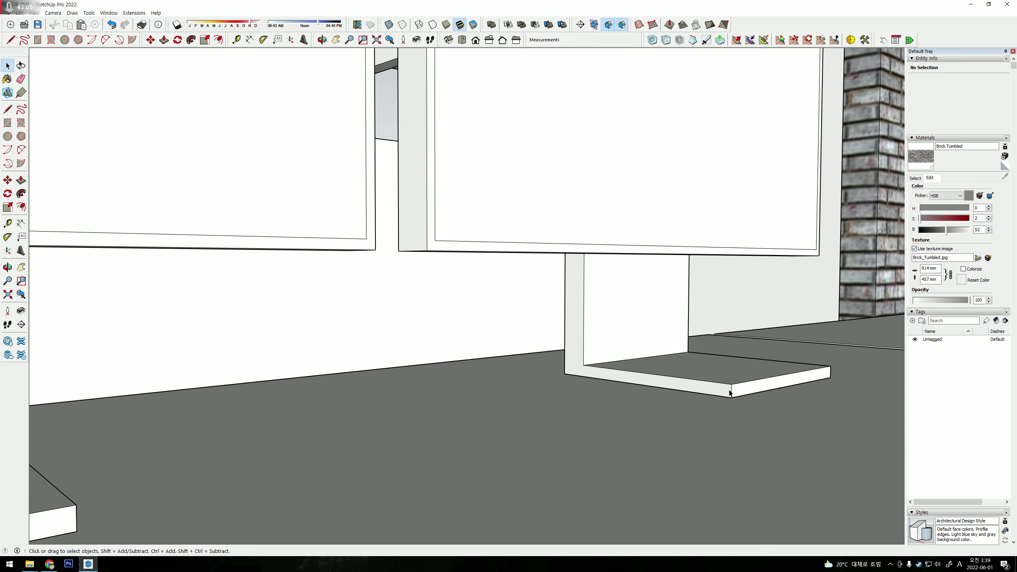
pyautogui.moveTo(640, 358); pyautogui.dragTo(554, 373, button='middle')
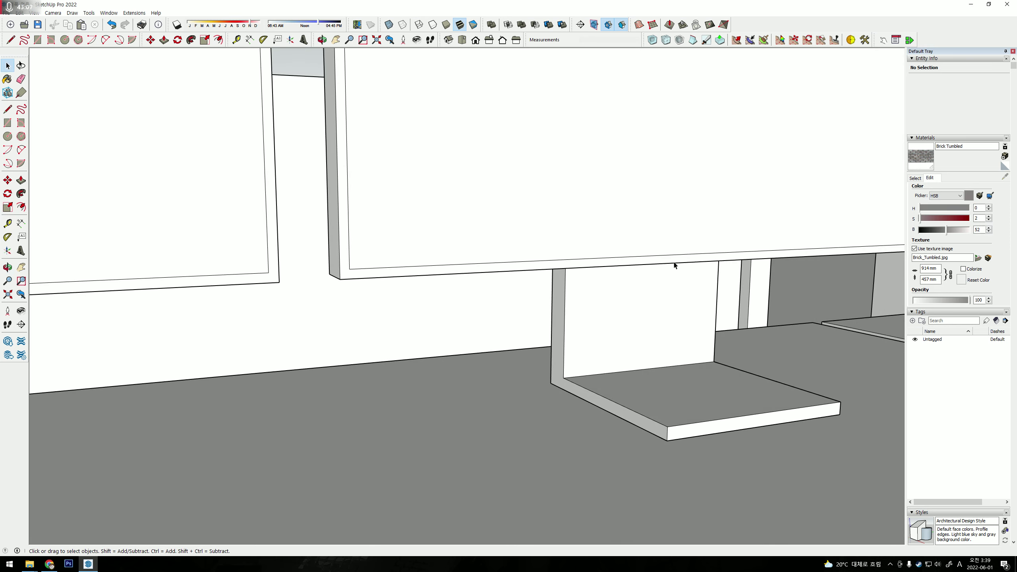
pyautogui.moveTo(674, 265); pyautogui.dragTo(479, 363, button='middle')
pyautogui.scroll(3, 693, 323)
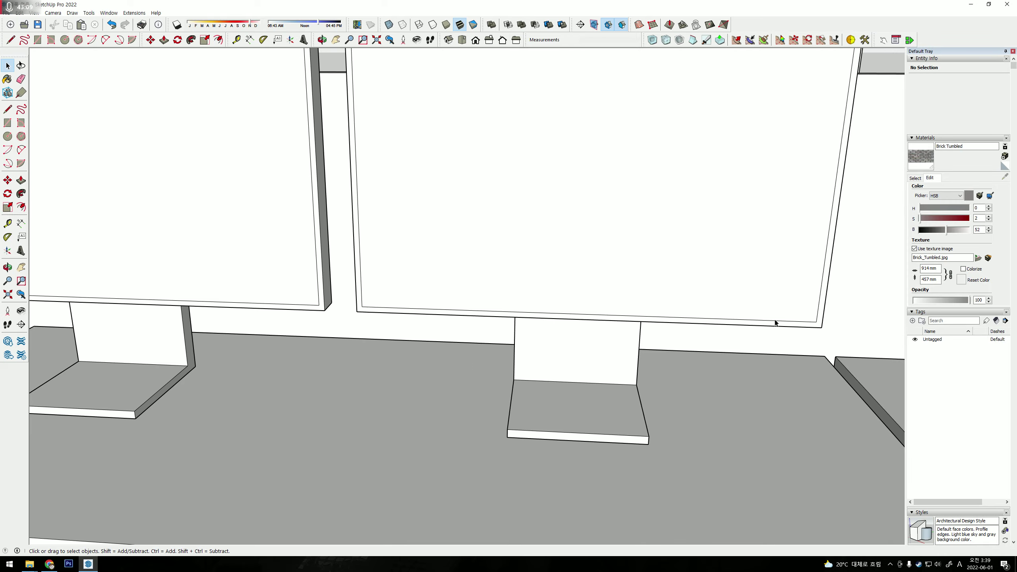
pyautogui.scroll(-4, 612, 331)
pyautogui.scroll(-2, 547, 337)
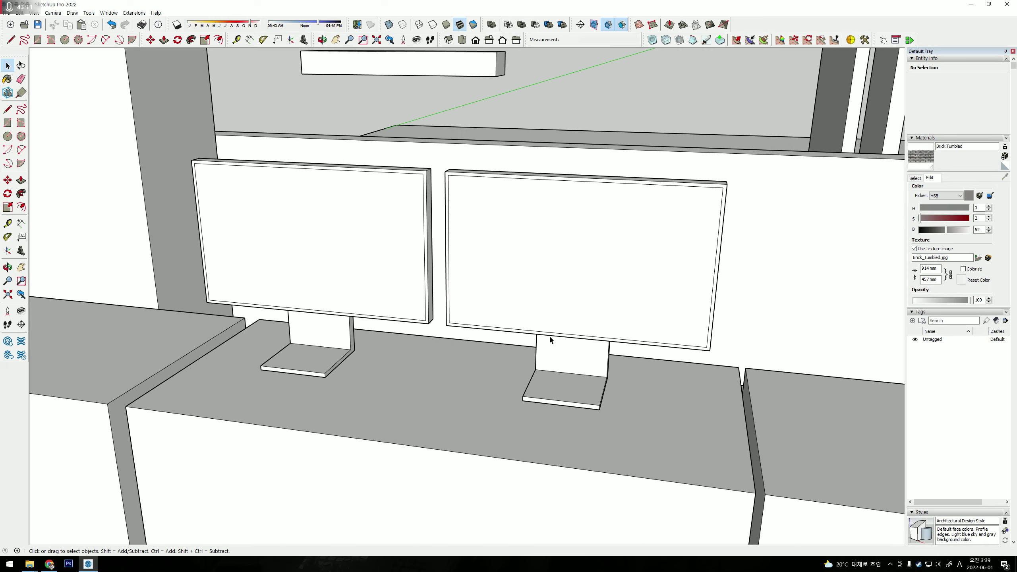
pyautogui.scroll(-3, 554, 339)
pyautogui.scroll(-2, 480, 329)
pyautogui.scroll(-2, 430, 317)
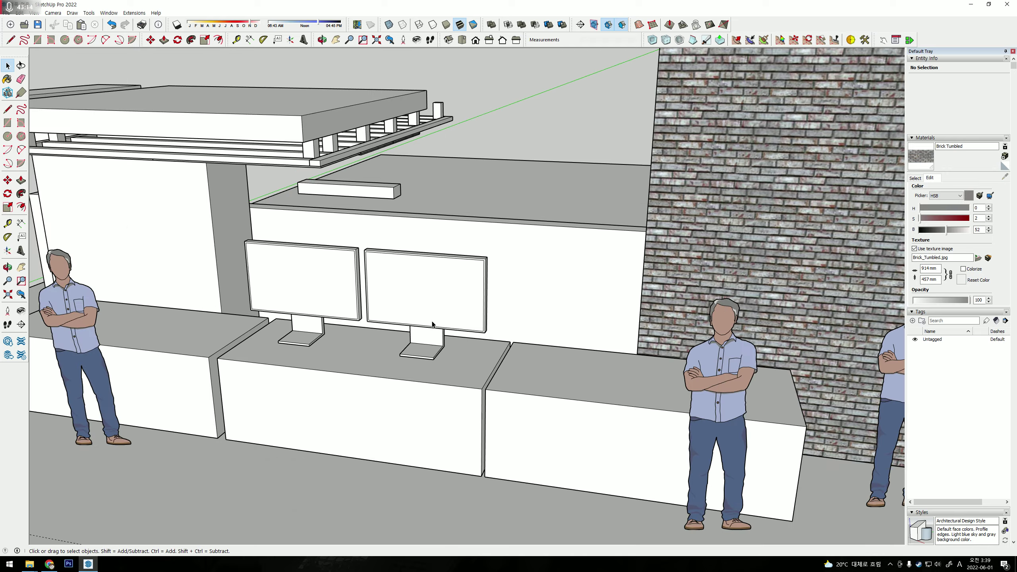
pyautogui.scroll(-1, 405, 348)
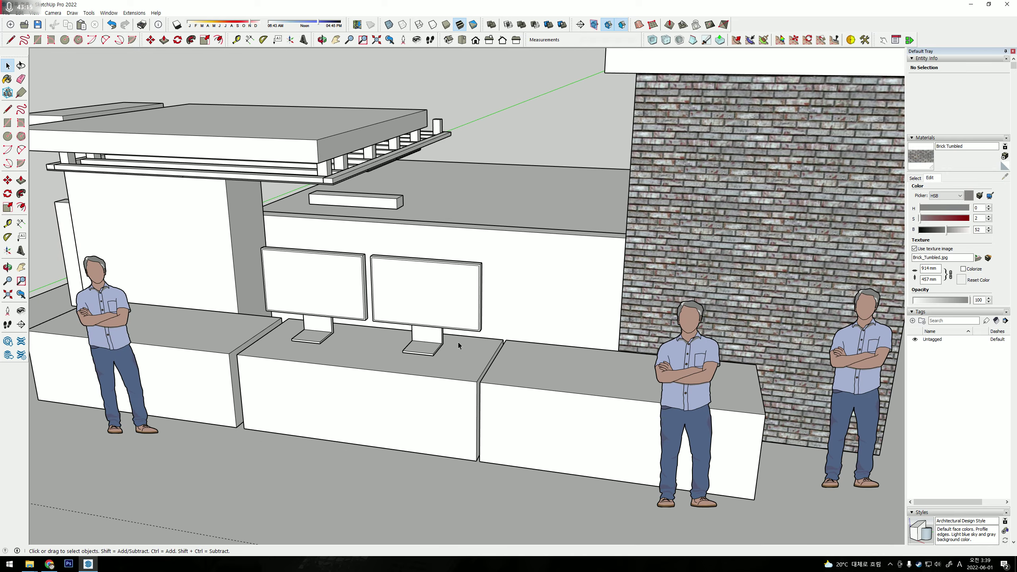
pyautogui.moveTo(461, 348)
pyautogui.mouseDown(button='middle')
pyautogui.moveTo(405, 356)
pyautogui.moveTo(465, 347)
pyautogui.moveTo(80, 92)
pyautogui.moveTo(261, 52)
pyautogui.mouseUp(button='middle')
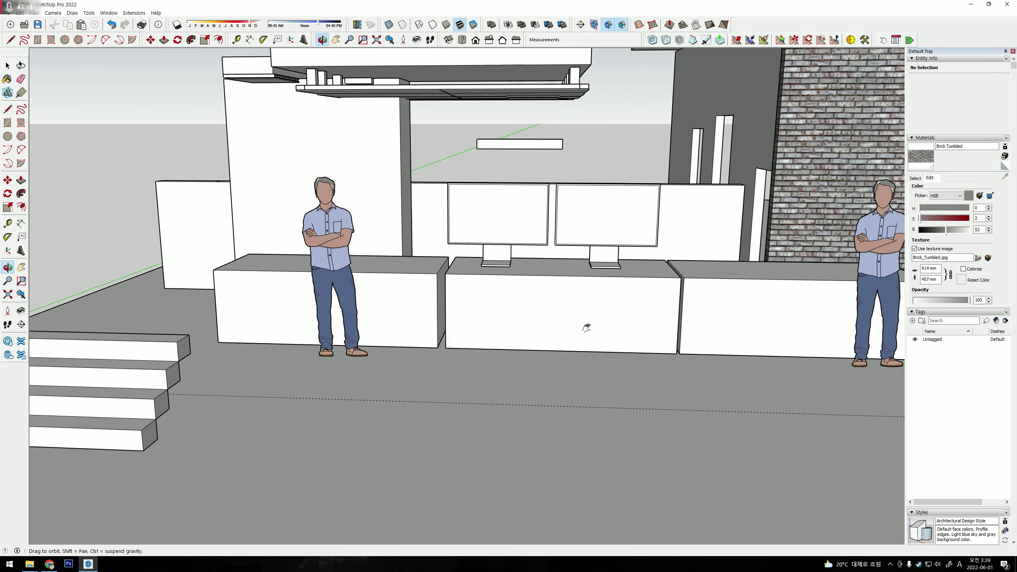
# Paste a copy of the desk box on the floor in front and explode it.
pyautogui.click(451, 314)
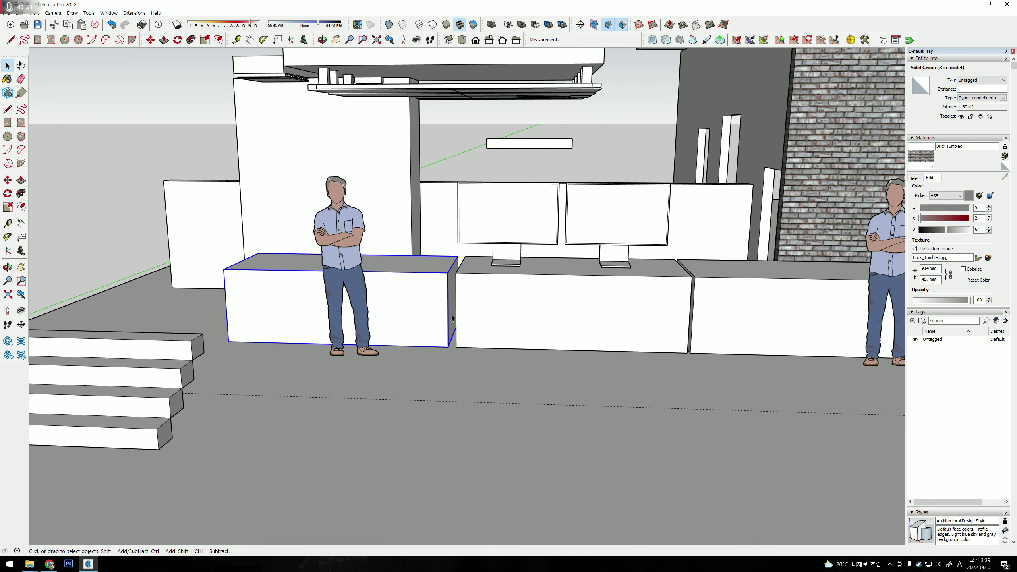
pyautogui.scroll(-3, 452, 315)
pyautogui.moveTo(470, 321)
pyautogui.mouseDown(button='middle')
pyautogui.moveTo(411, 400)
pyautogui.moveTo(394, 345)
pyautogui.moveTo(431, 397)
pyautogui.mouseUp(button='middle')
pyautogui.hotkey('ctrl', 'v')
pyautogui.click(437, 433)
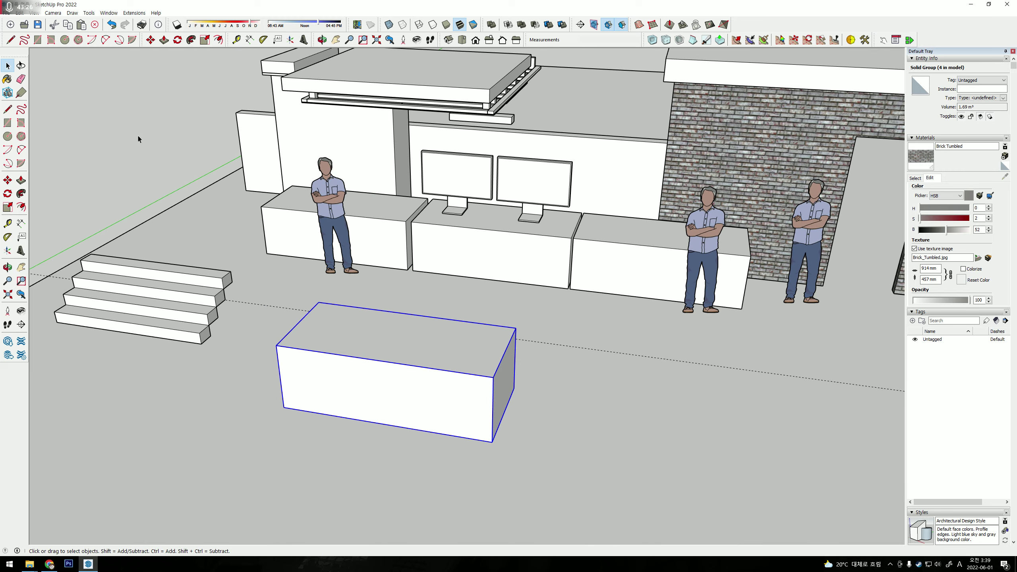
pyautogui.click(104, 131)
pyautogui.scroll(3, 332, 381)
pyautogui.scroll(2, 332, 371)
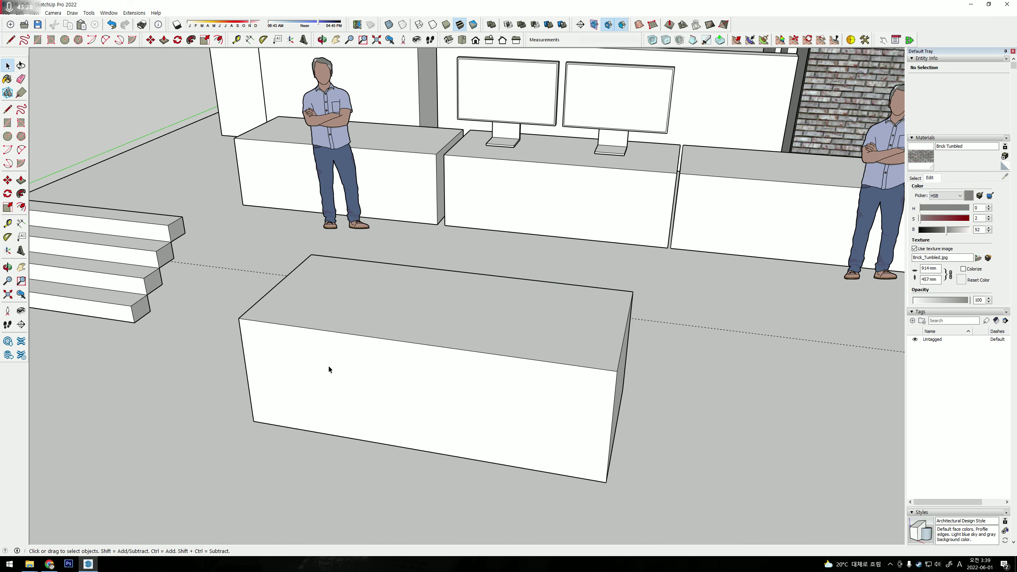
pyautogui.rightClick(351, 347)
pyautogui.click(372, 397)
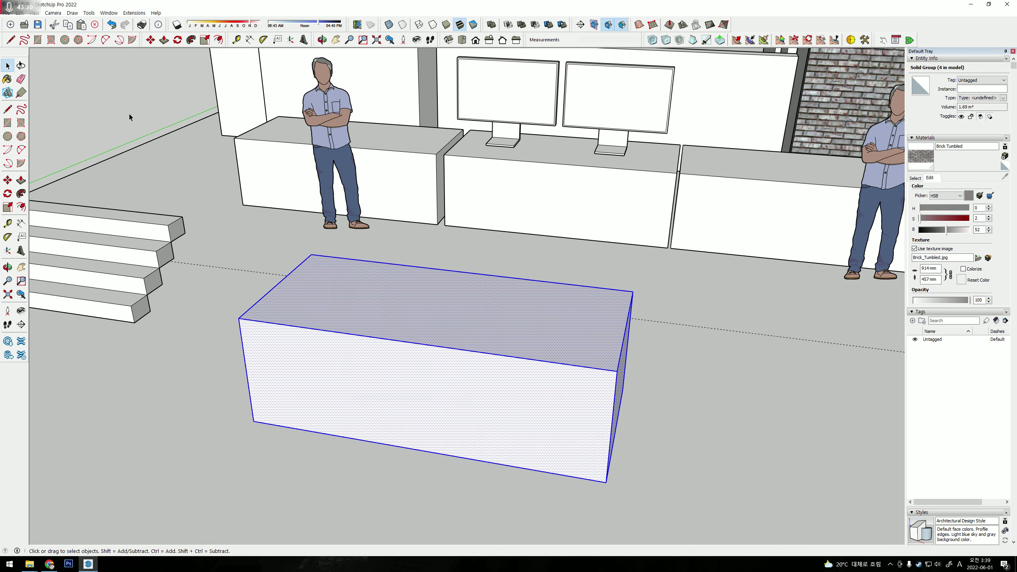
# Draw a rectangle on the cabinet front and copy it across for three openings.
pyautogui.click(42, 42)
pyautogui.scroll(2, 302, 409)
pyautogui.scroll(2, 302, 409)
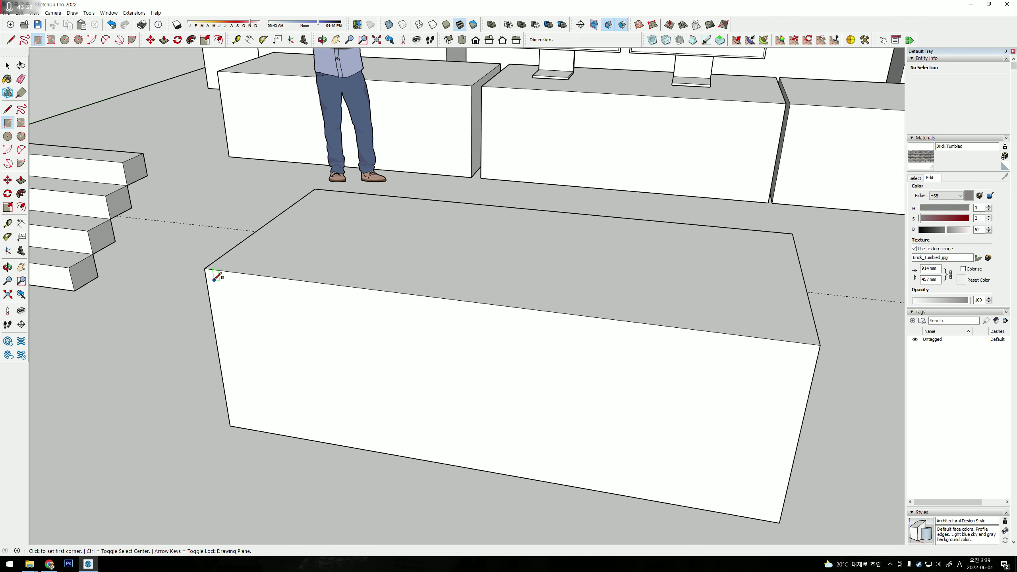
pyautogui.click(214, 279)
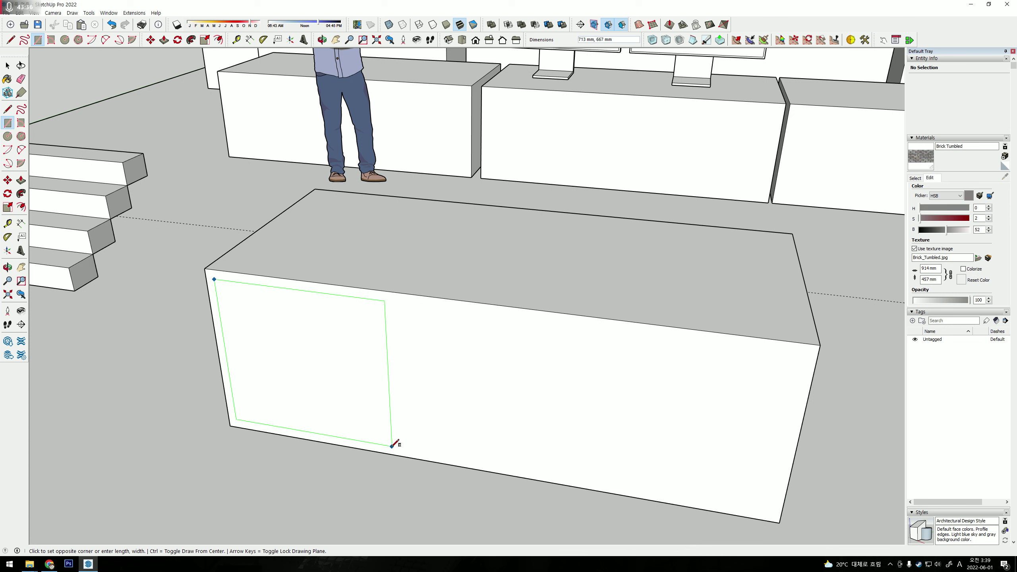
pyautogui.click(380, 444)
pyautogui.press('space')
pyautogui.doubleClick(303, 350)
pyautogui.press('m')
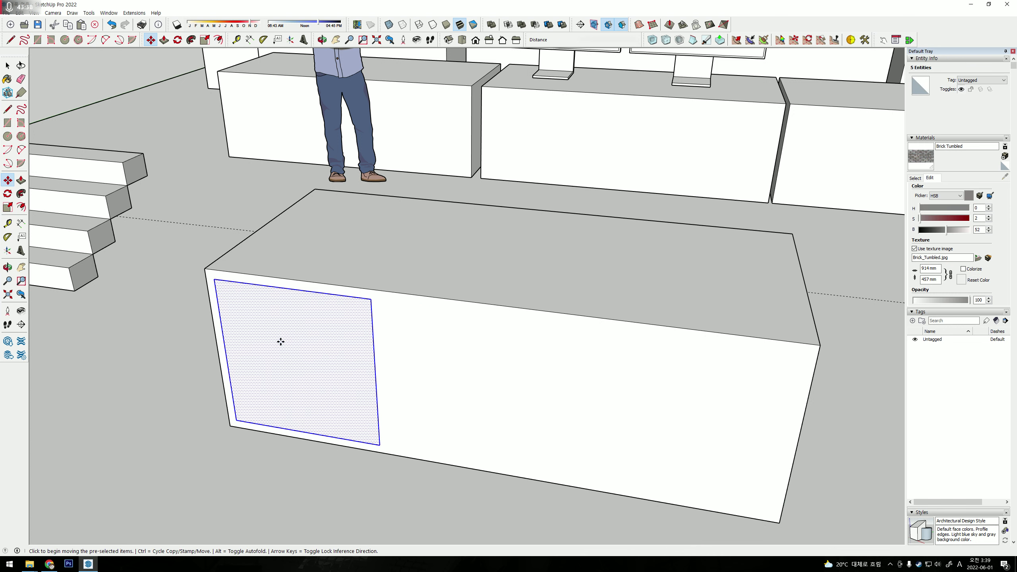
pyautogui.press('ctrl')
pyautogui.click(281, 341)
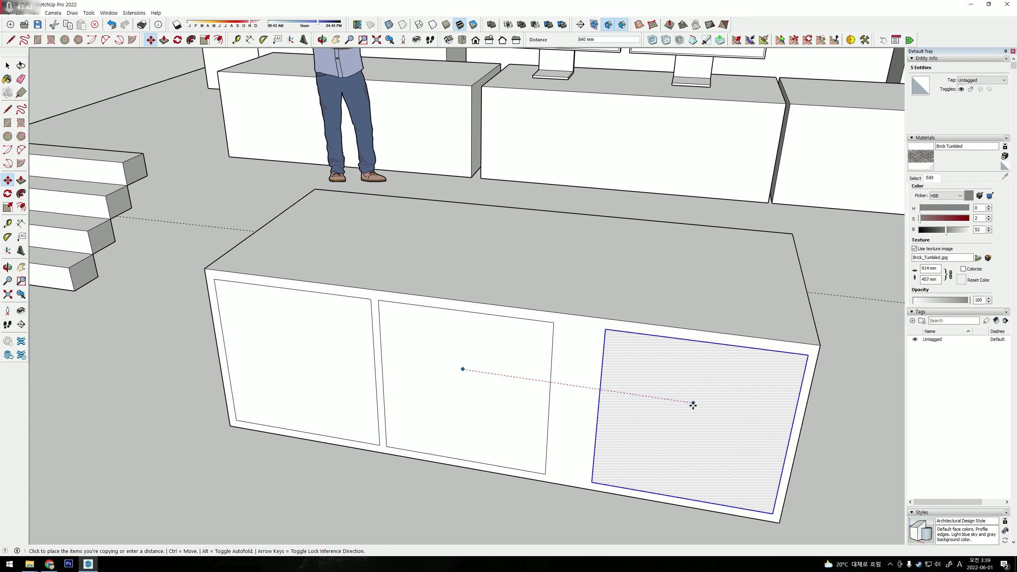
pyautogui.click(694, 404)
# Push the left, middle and right rectangles 900 mm into the cabinet.
pyautogui.press('p')
pyautogui.click(320, 365)
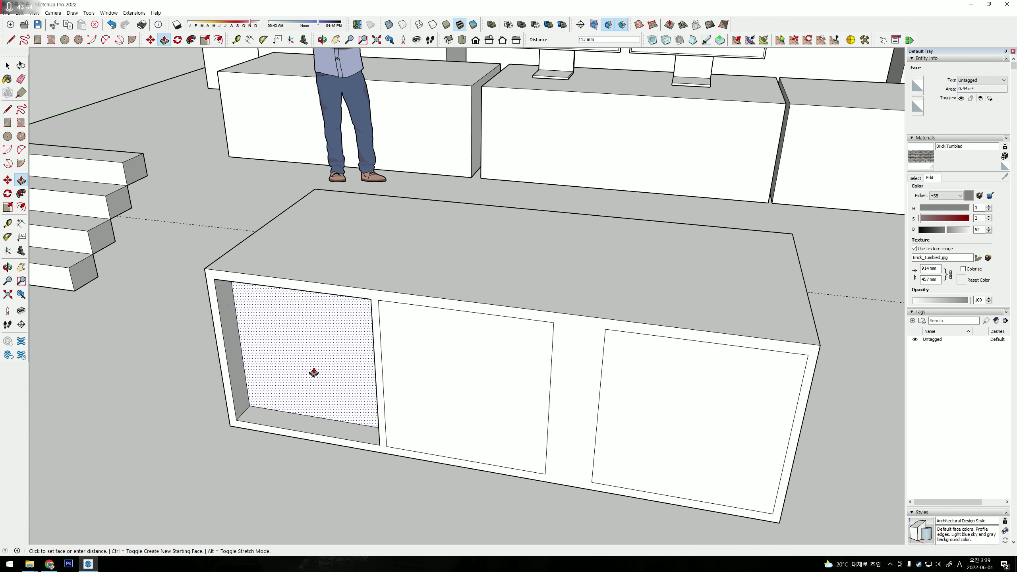
pyautogui.moveTo(314, 373); pyautogui.dragTo(366, 283, button='middle')
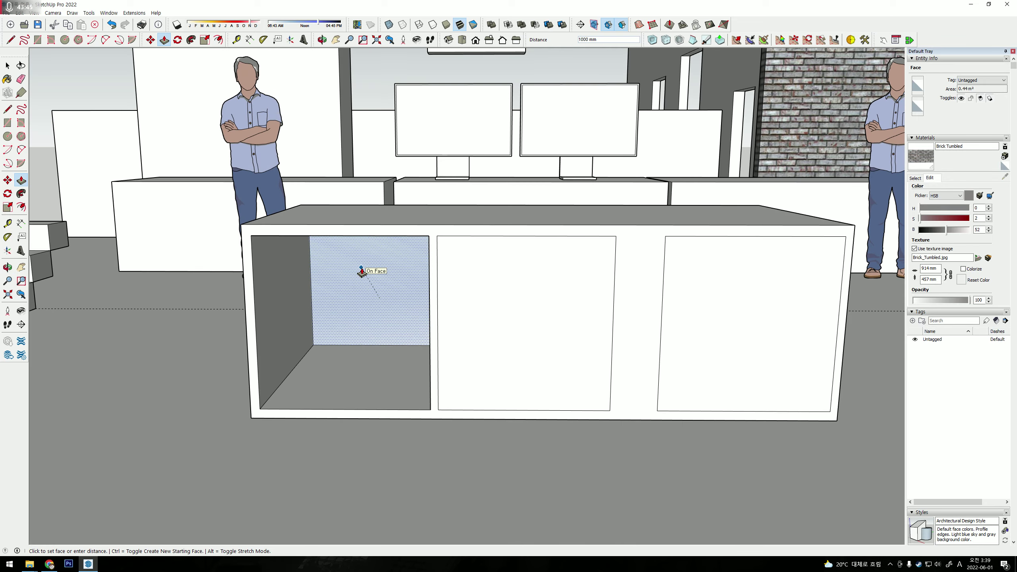
pyautogui.write('00')
pyautogui.press('Return')
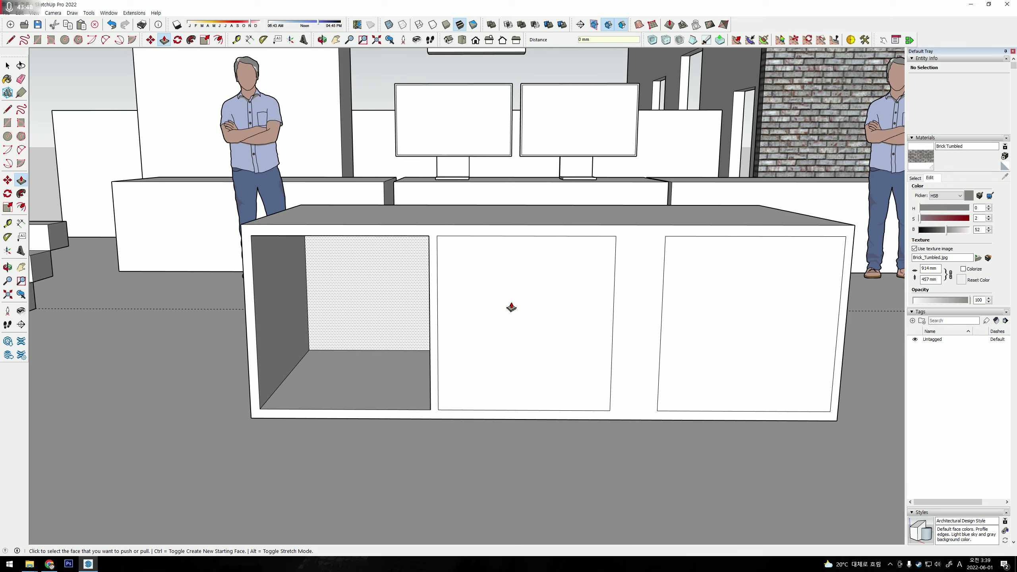
pyautogui.click(509, 306)
pyautogui.click(380, 295)
pyautogui.doubleClick(715, 340)
pyautogui.press('space')
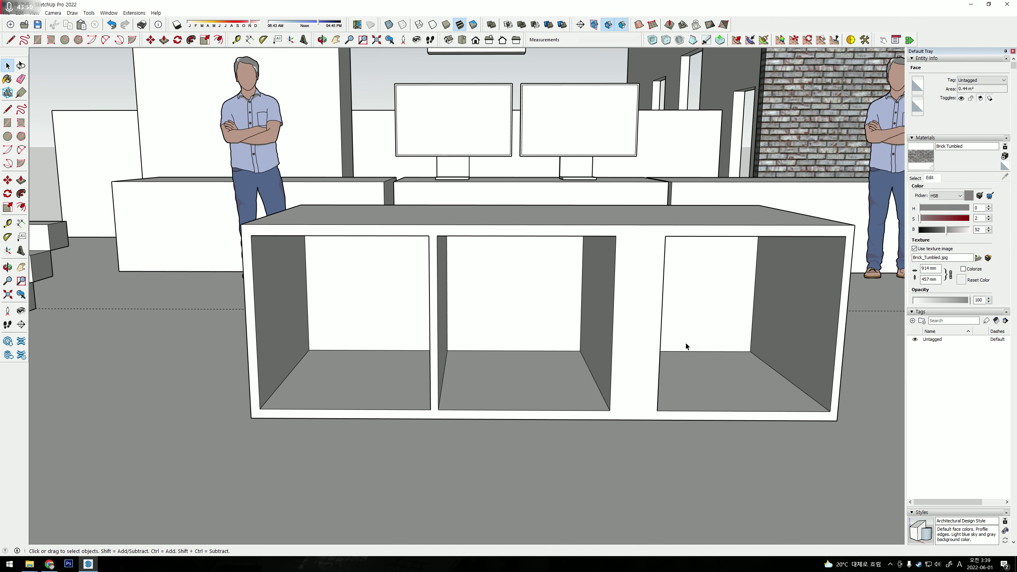
pyautogui.moveTo(685, 345)
pyautogui.mouseDown(button='middle')
pyautogui.moveTo(546, 322)
pyautogui.moveTo(540, 331)
pyautogui.mouseUp(button='middle')
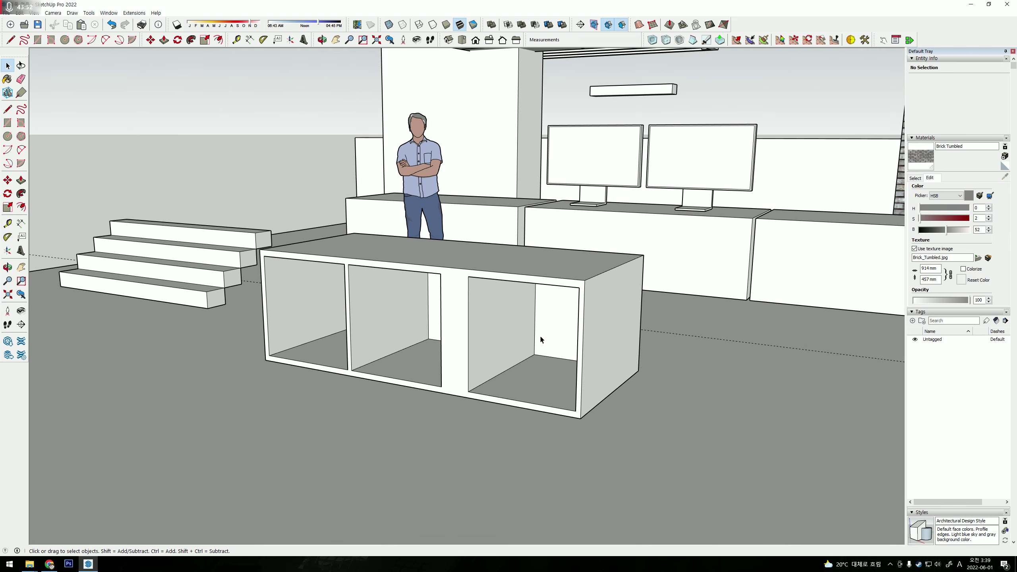
# Re-push the right compartment's inner face and select the finished cabinet group.
pyautogui.press('p')
pyautogui.scroll(3, 486, 331)
pyautogui.click(492, 327)
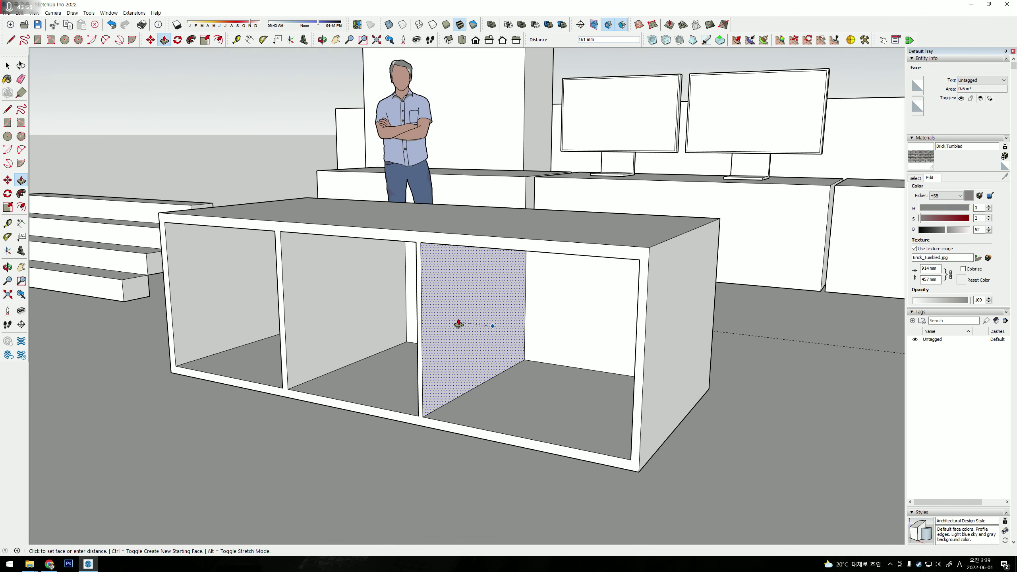
pyautogui.click(466, 324)
pyautogui.moveTo(465, 324)
pyautogui.mouseDown(button='middle')
pyautogui.moveTo(584, 286)
pyautogui.moveTo(645, 325)
pyautogui.moveTo(561, 356)
pyautogui.moveTo(598, 362)
pyautogui.mouseUp(button='middle')
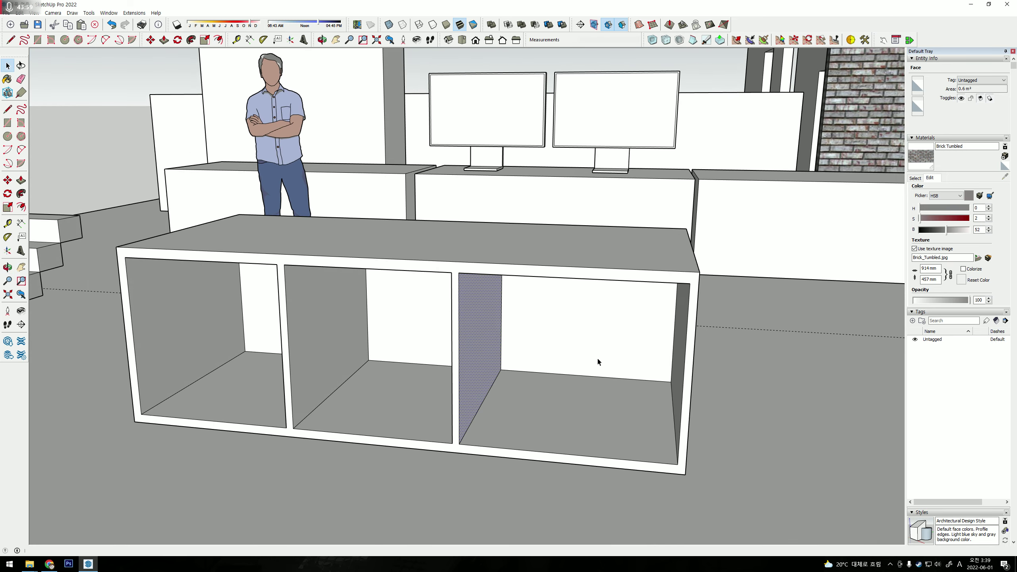
pyautogui.click(355, 336)
pyautogui.press('Escape')
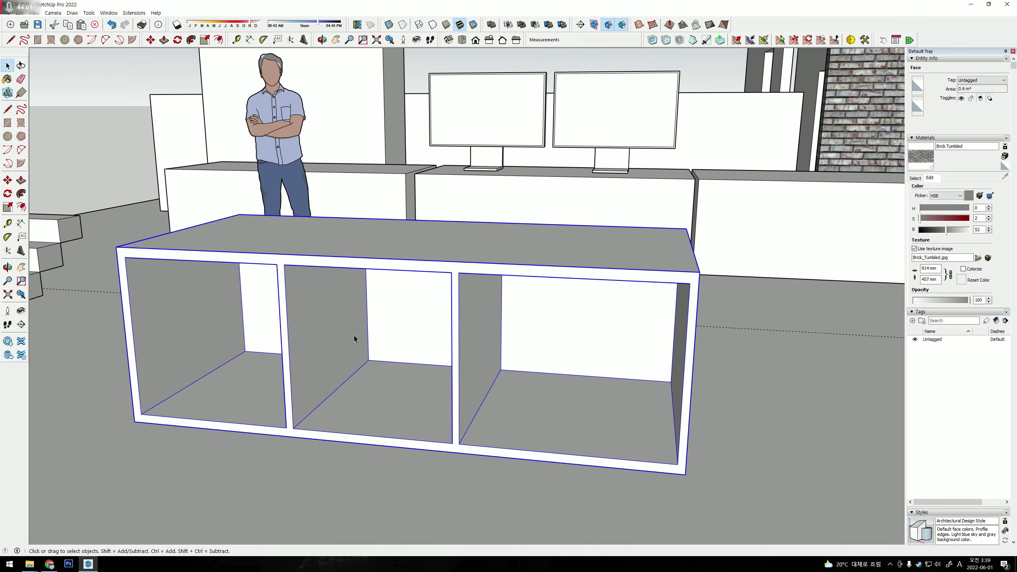
pyautogui.moveTo(280, 304); pyautogui.dragTo(299, 291, button='middle')
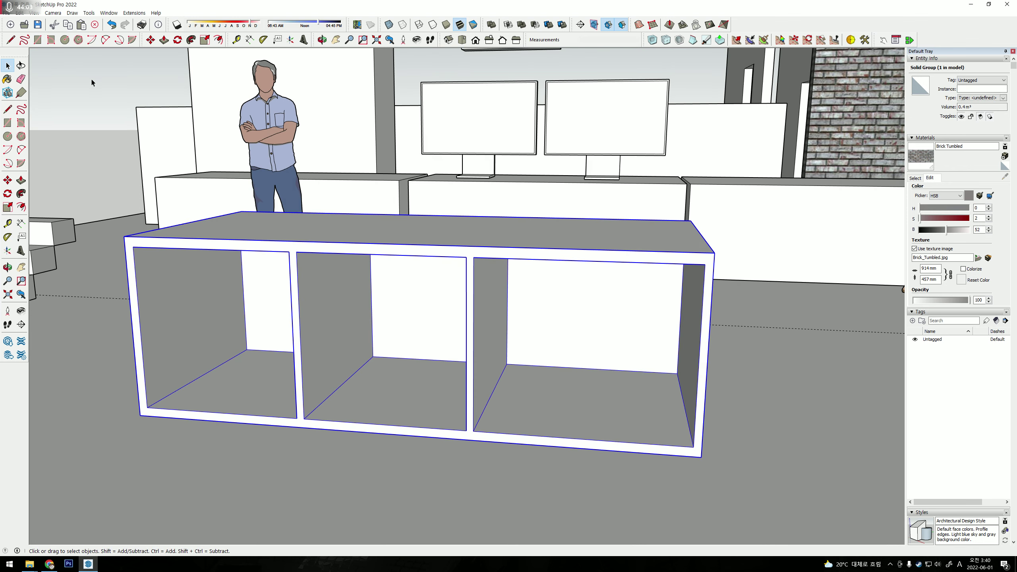
# Draw a shelf across the left compartment, give it thickness and group it.
pyautogui.click(38, 40)
pyautogui.click(243, 281)
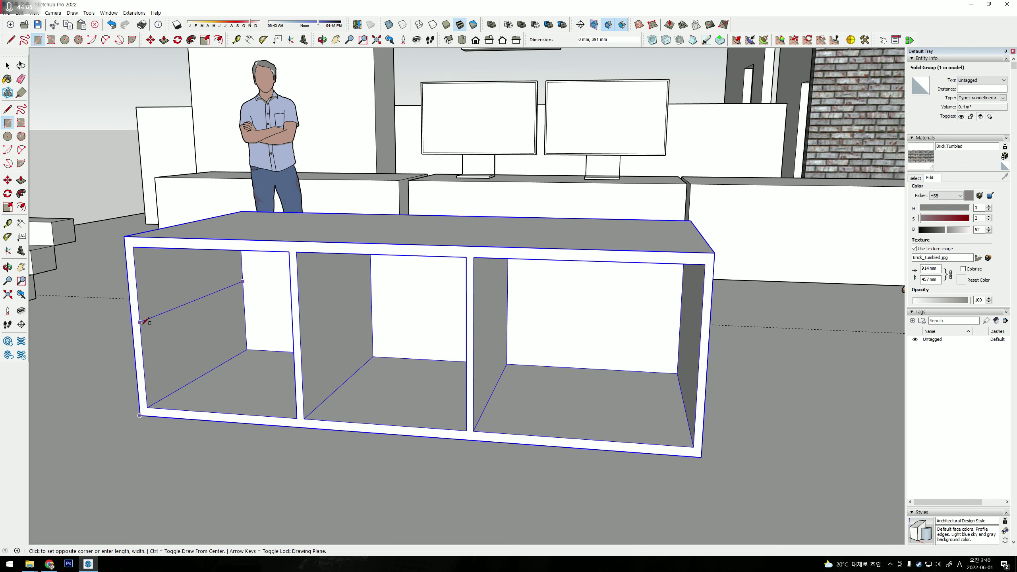
pyautogui.click(140, 328)
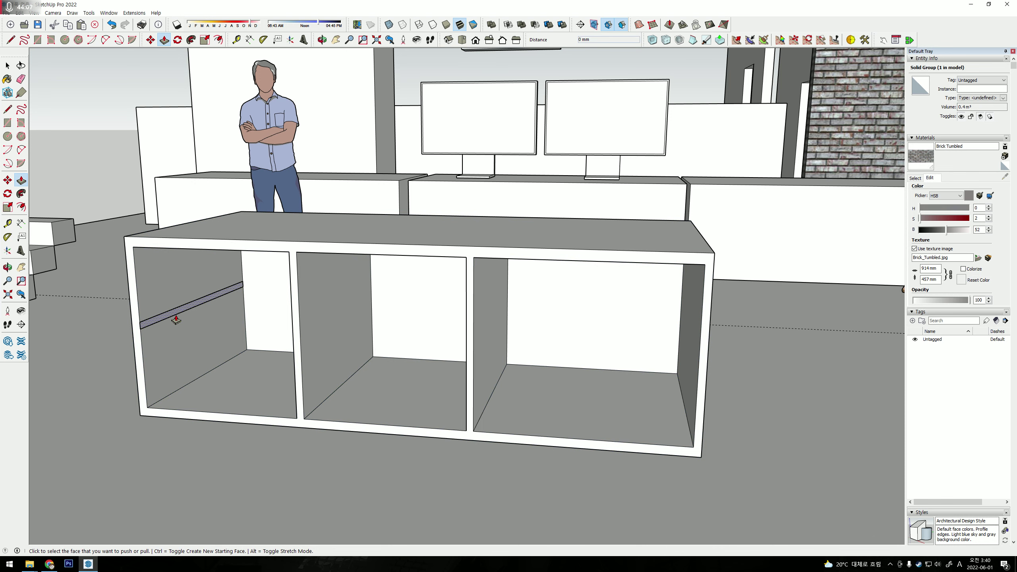
pyautogui.press('space')
pyautogui.click(261, 321)
pyautogui.press('Escape')
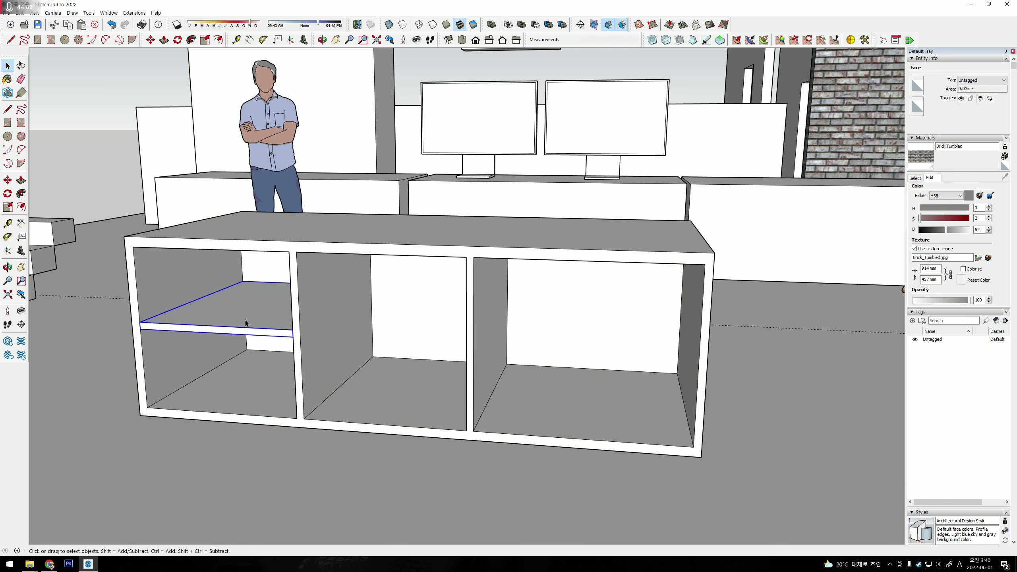
# Raise the shelf 145 mm and copy it to form a second left shelf.
pyautogui.press('m')
pyautogui.click(172, 345)
pyautogui.press('ctrl')
pyautogui.click(174, 317)
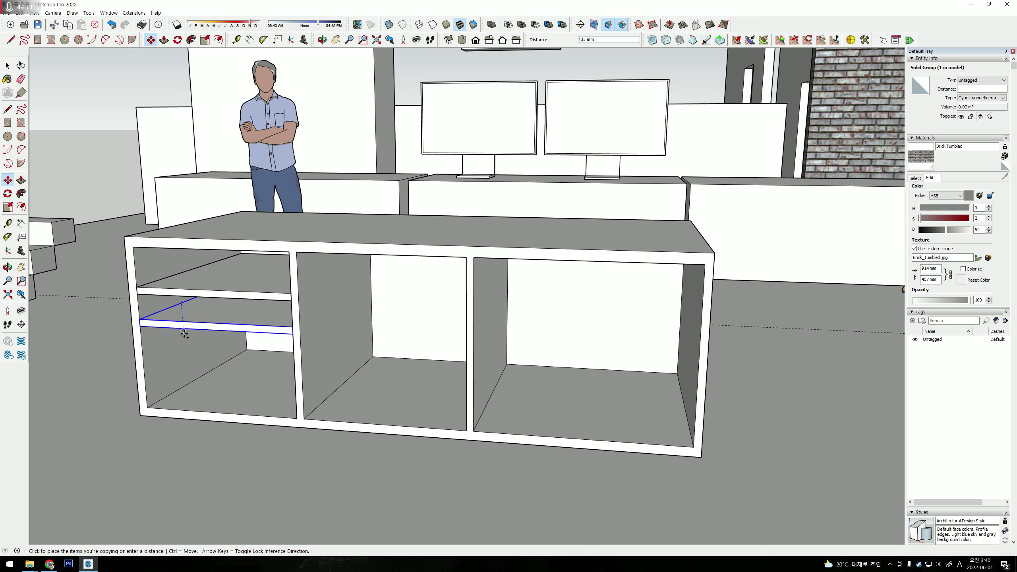
pyautogui.click(180, 388)
pyautogui.press('space')
# Copy the pair of left shelves into the middle and right compartments.
pyautogui.keyDown('ctrl'); pyautogui.click(193, 292); pyautogui.keyUp('ctrl')
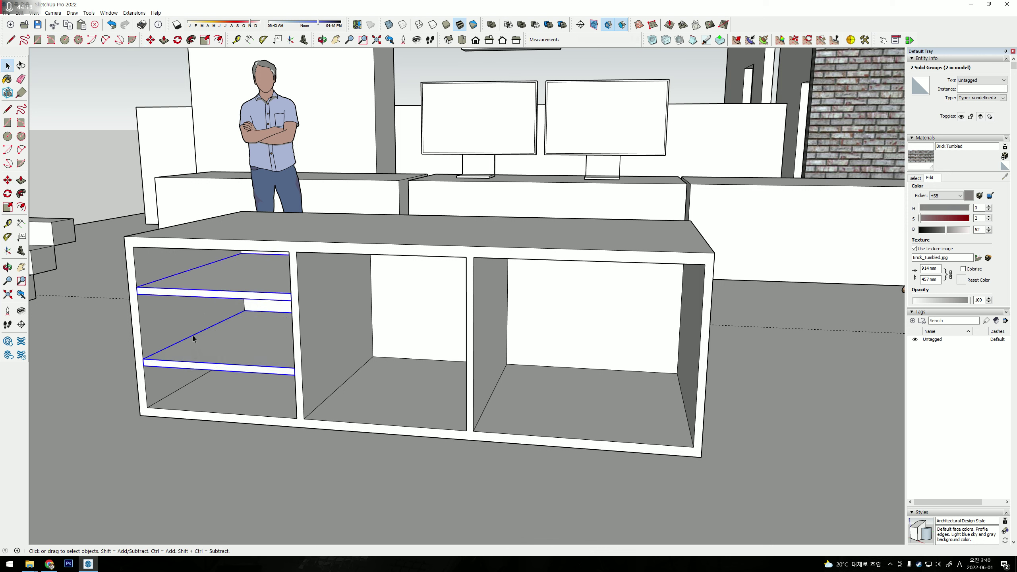
pyautogui.press('m')
pyautogui.click(152, 329)
pyautogui.press('ctrl')
pyautogui.click(314, 336)
pyautogui.press('ctrl')
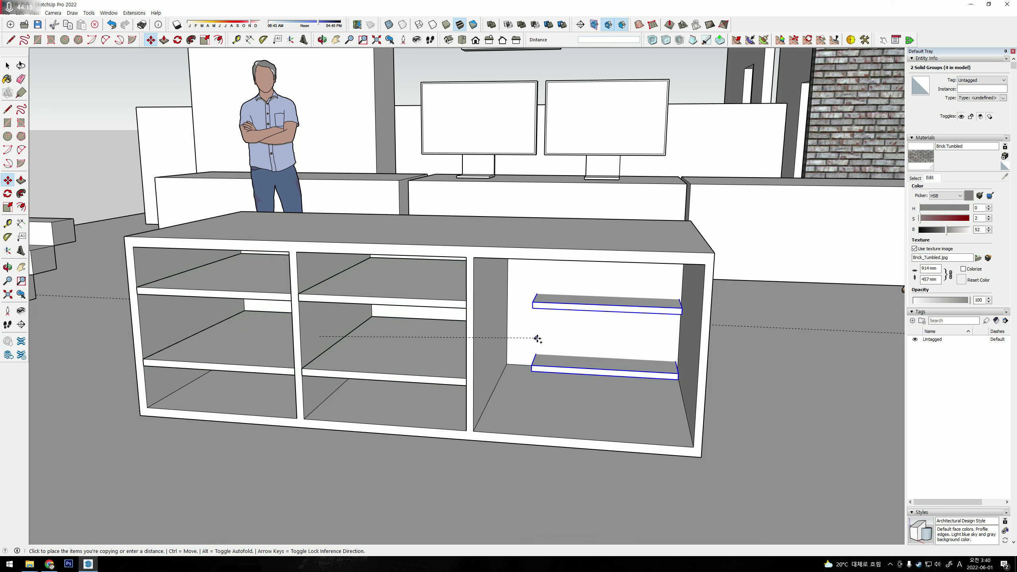
pyautogui.click(481, 344)
# Stretch the right pair of shelves to fill the right compartment.
pyautogui.press('s')
pyautogui.click(655, 343)
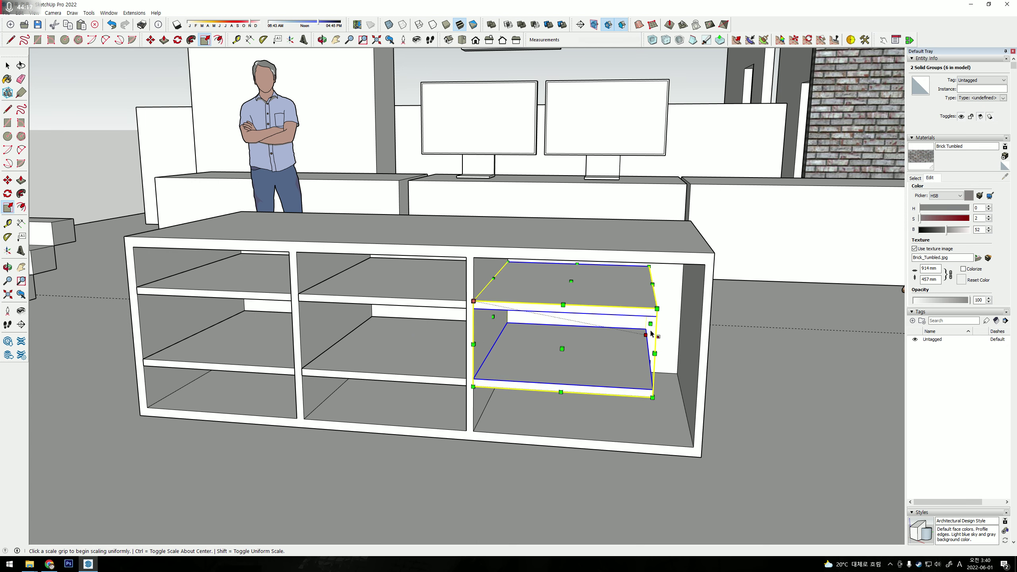
pyautogui.click(700, 352)
pyautogui.press('space')
pyautogui.moveTo(515, 379); pyautogui.dragTo(331, 156, button='middle')
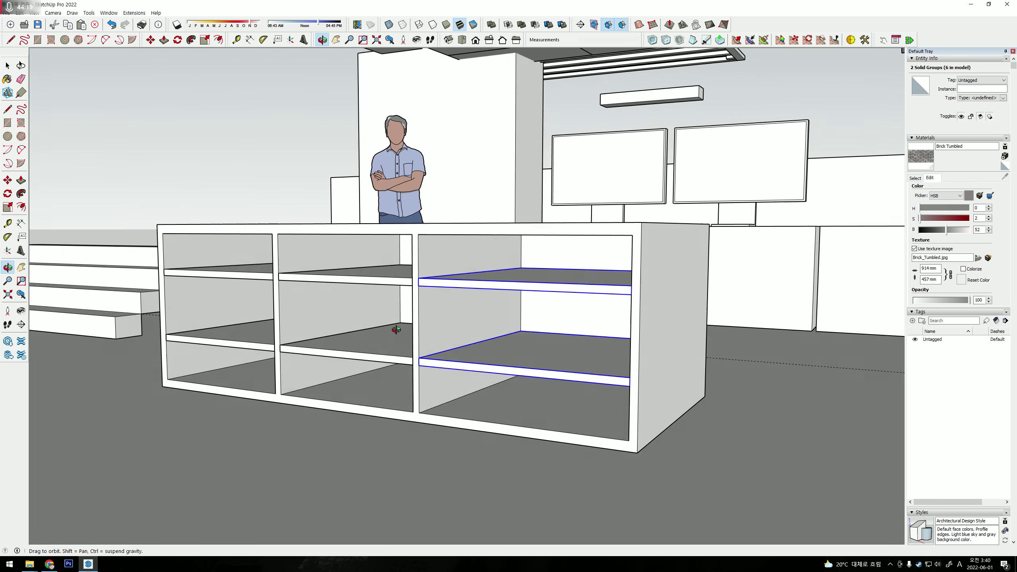
pyautogui.moveTo(297, 276); pyautogui.dragTo(412, 358, button='middle')
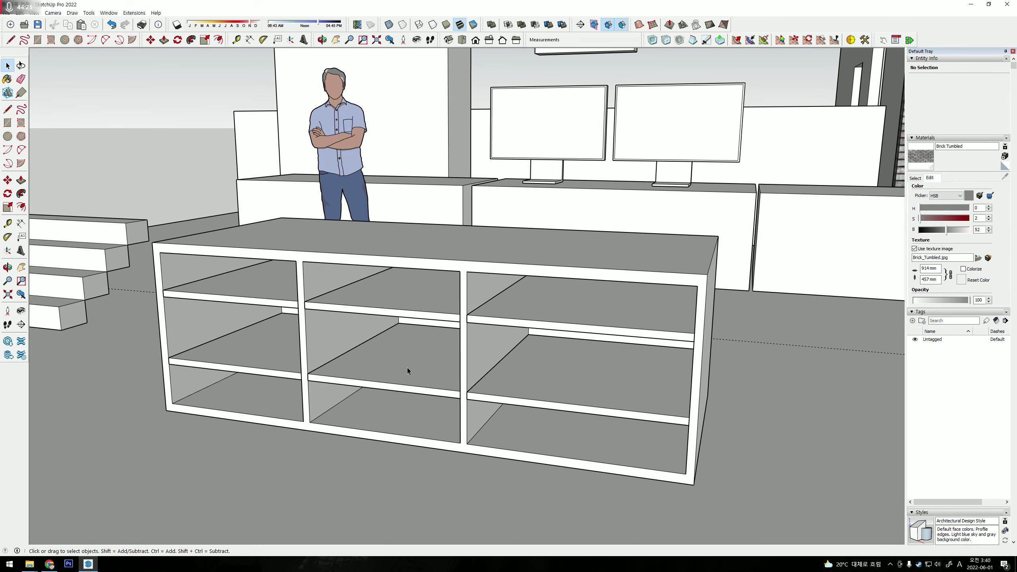
# Narrow the two left shelves slightly so they fit their compartment.
pyautogui.moveTo(408, 370)
pyautogui.mouseDown(button='middle')
pyautogui.moveTo(571, 292)
pyautogui.moveTo(590, 346)
pyautogui.mouseUp(button='middle')
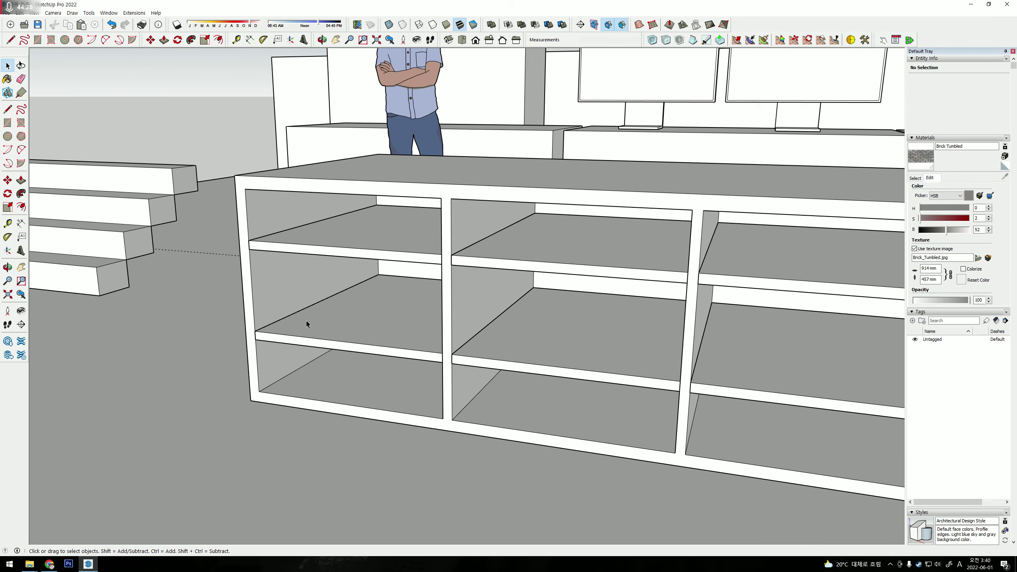
pyautogui.click(307, 324)
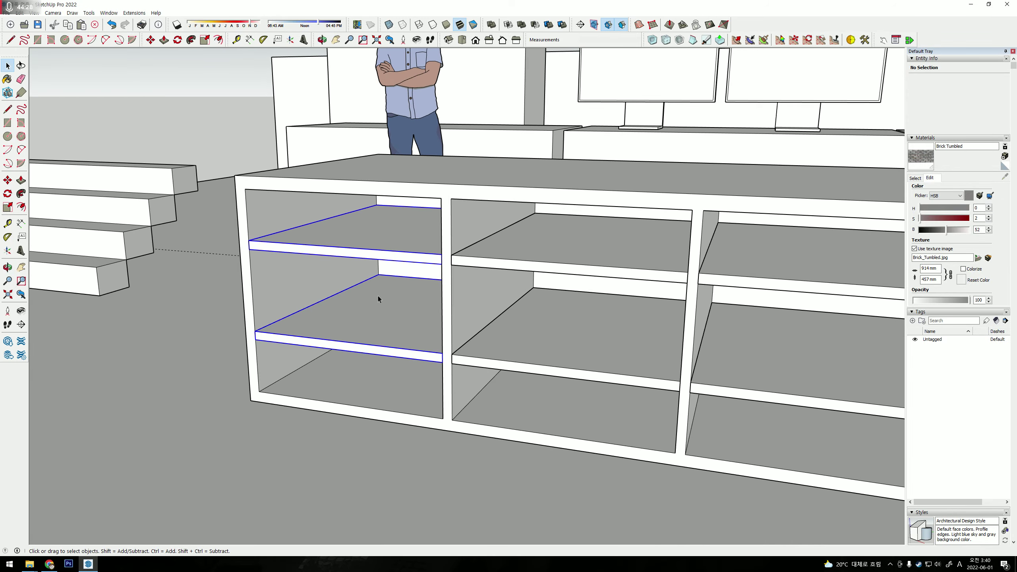
pyautogui.press('s')
pyautogui.click(345, 298)
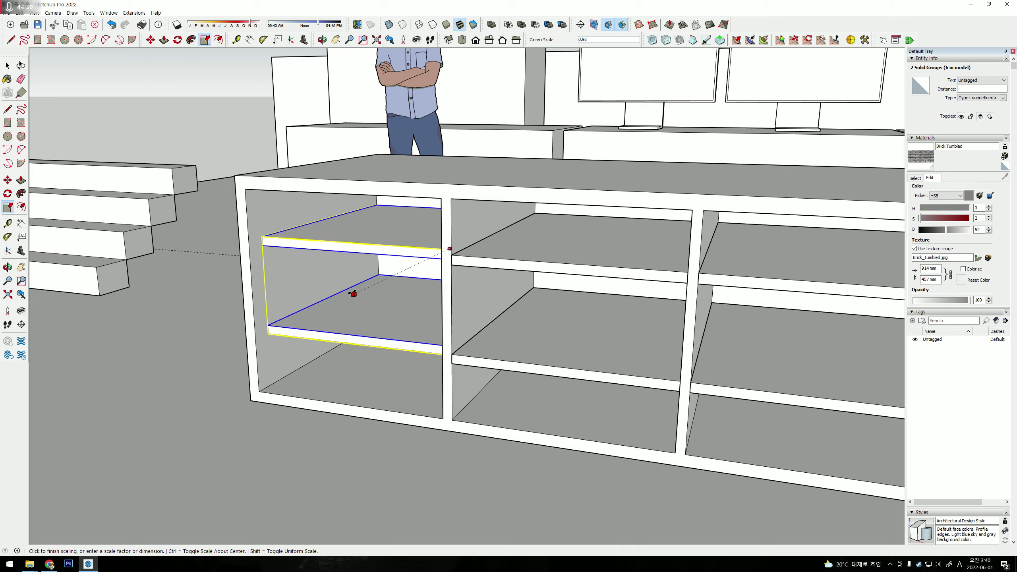
pyautogui.click(351, 295)
pyautogui.press('space')
pyautogui.hotkey('ctrl', 't')
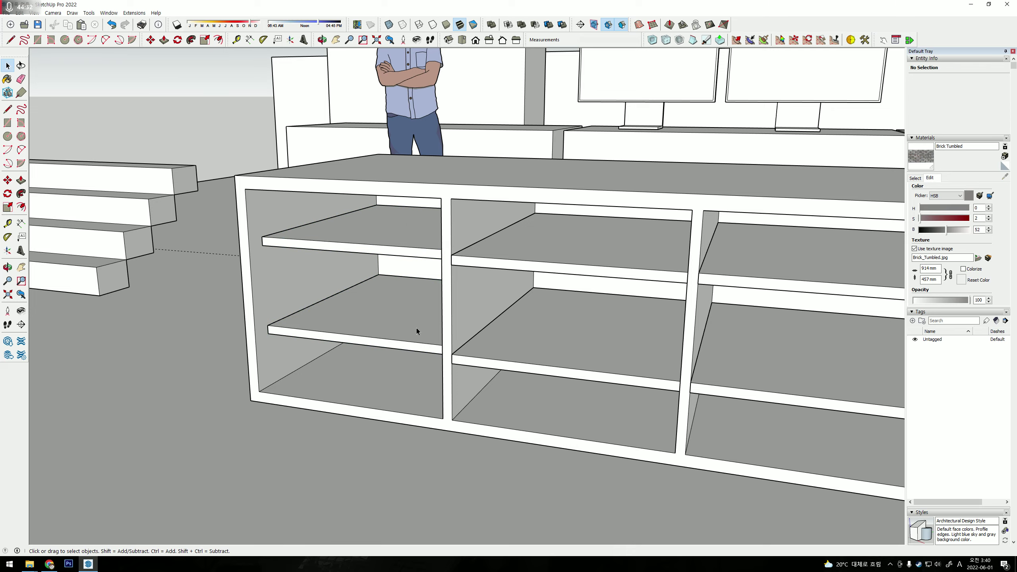
# Orbit to a low frontal view and inspect the shelves.
pyautogui.press('o')
pyautogui.moveTo(455, 337)
pyautogui.mouseDown()
pyautogui.moveTo(357, 291)
pyautogui.moveTo(717, 323)
pyautogui.moveTo(499, 332)
pyautogui.mouseUp()
pyautogui.press('space')
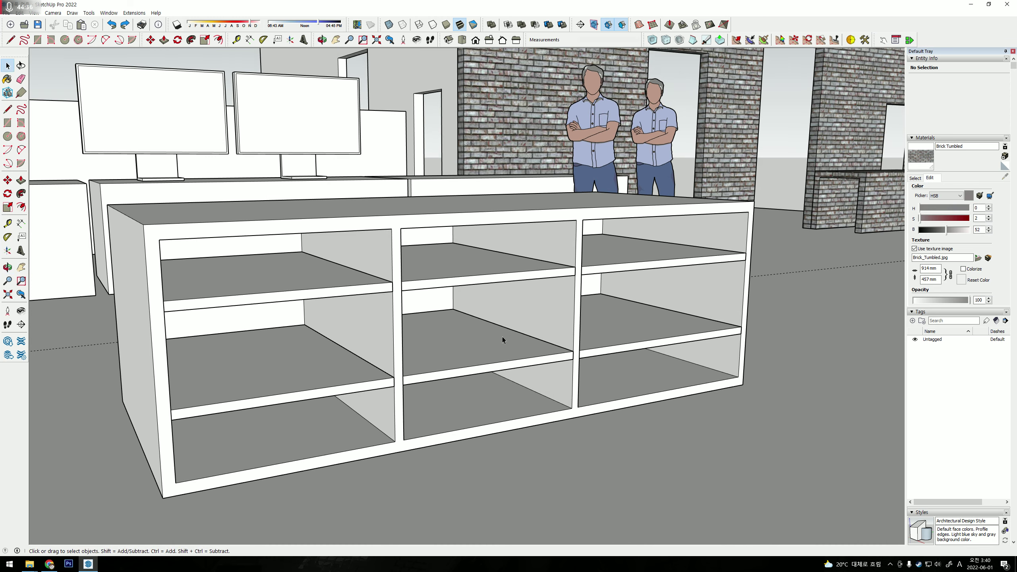
pyautogui.scroll(5, 440, 314)
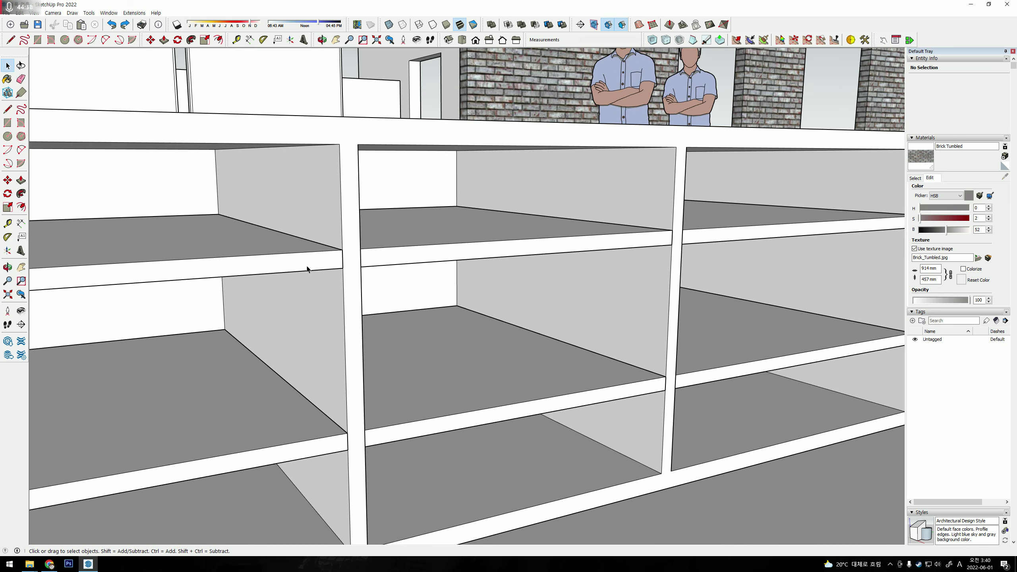
pyautogui.moveTo(388, 259)
pyautogui.mouseDown(button='middle')
pyautogui.moveTo(457, 261)
pyautogui.moveTo(100, 316)
pyautogui.mouseUp(button='middle')
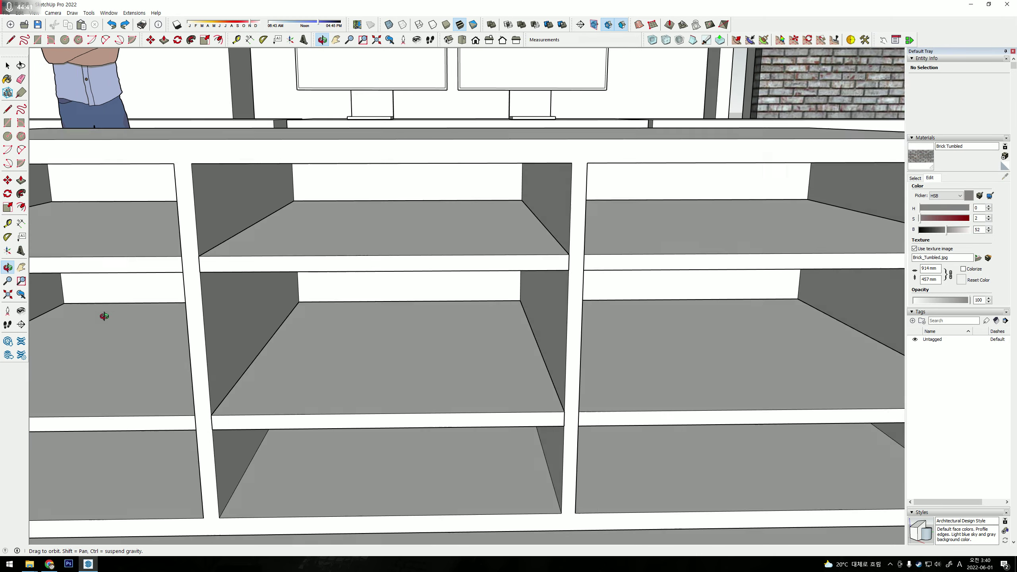
pyautogui.scroll(-3, 455, 268)
pyautogui.scroll(3, 429, 273)
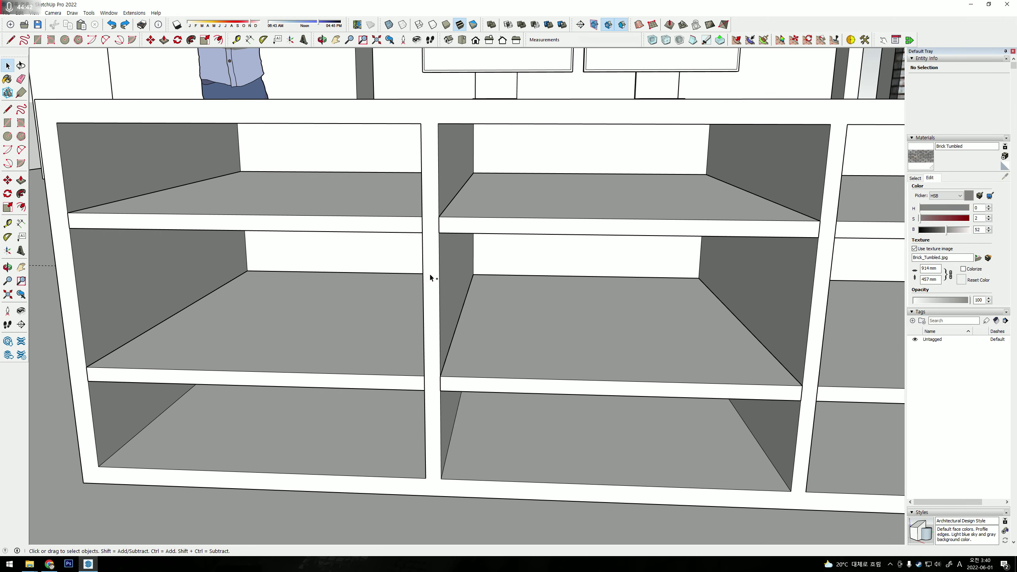
# Select three shelves for resizing, then cancel the resize.
pyautogui.keyDown('ctrl'); pyautogui.click(338, 324); pyautogui.keyUp('ctrl')
pyautogui.keyDown('ctrl'); pyautogui.click(344, 219); pyautogui.keyUp('ctrl')
pyautogui.keyDown('ctrl'); pyautogui.click(615, 331); pyautogui.keyUp('ctrl')
pyautogui.keyDown('shift'); pyautogui.moveTo(614, 331); pyautogui.dragTo(536, 330, button='middle'); pyautogui.keyUp('shift')
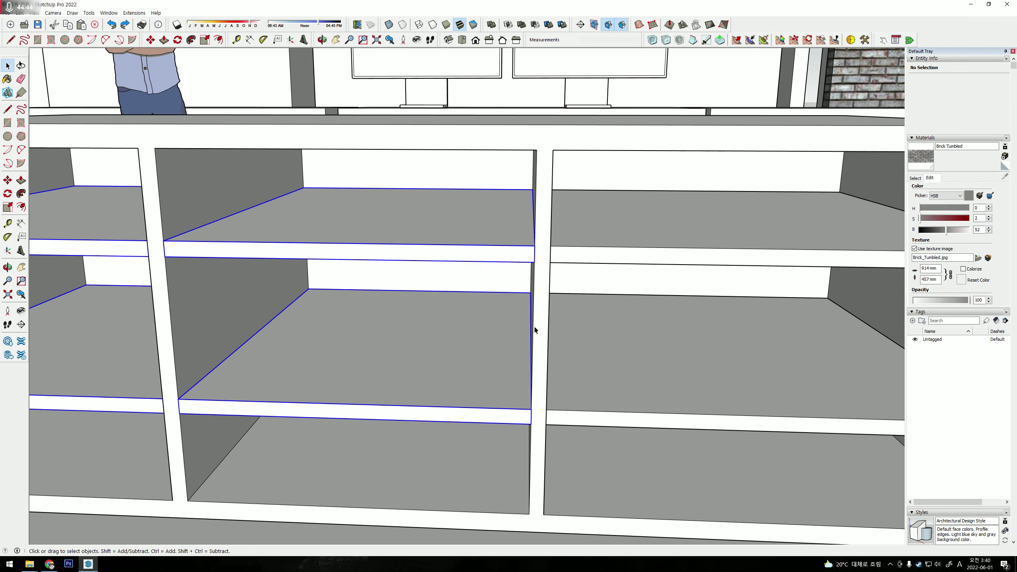
pyautogui.scroll(-5, 733, 254)
pyautogui.press('s')
pyautogui.scroll(3, 376, 336)
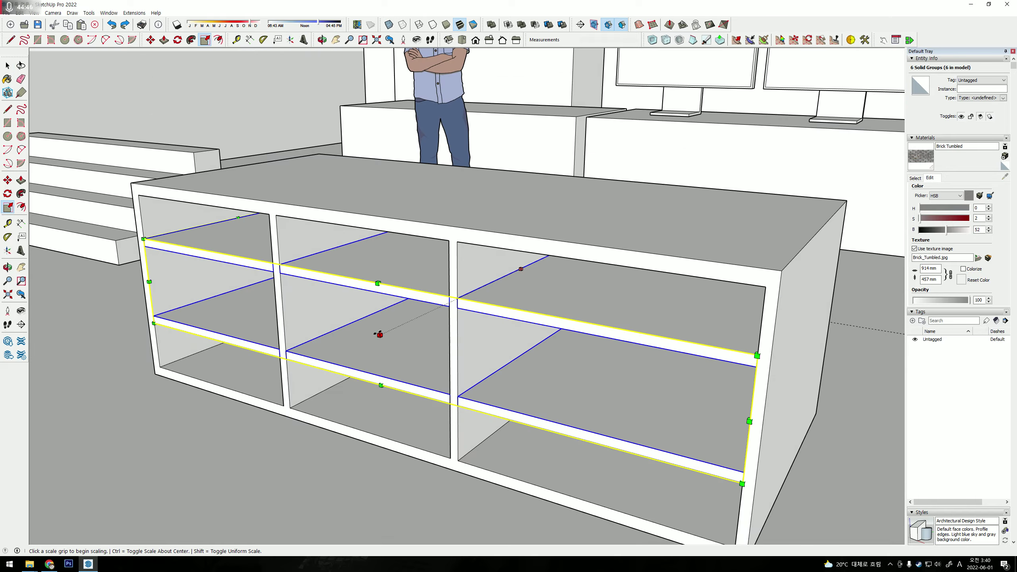
pyautogui.press('space')
# Orbit around the shelving cabinet from the front, right and above.
pyautogui.hotkey('ctrl', 't')
pyautogui.moveTo(426, 340)
pyautogui.mouseDown(button='middle')
pyautogui.moveTo(397, 313)
pyautogui.moveTo(811, 316)
pyautogui.moveTo(409, 334)
pyautogui.moveTo(421, 341)
pyautogui.mouseUp(button='middle')
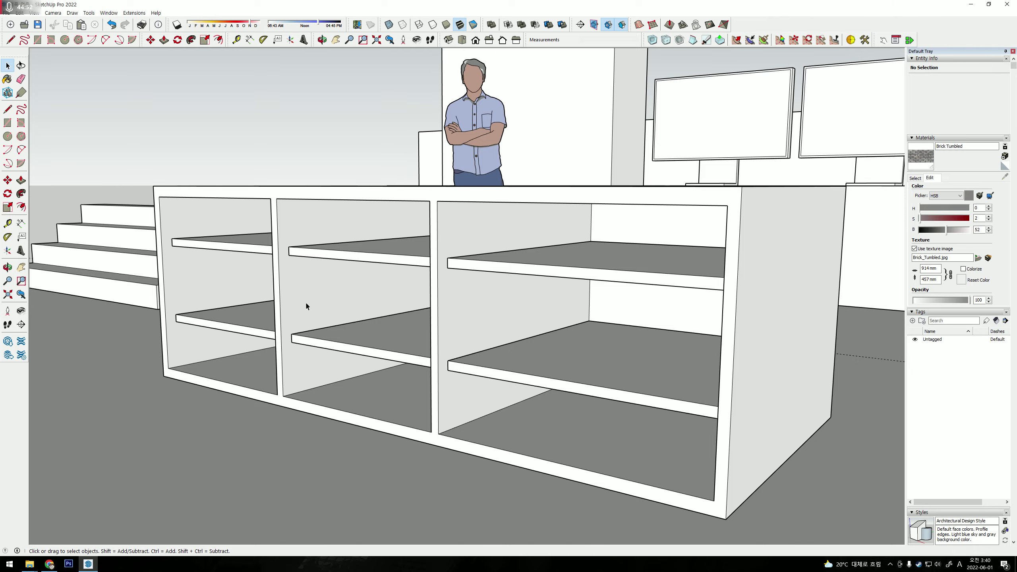
pyautogui.moveTo(306, 306); pyautogui.dragTo(484, 334, button='middle')
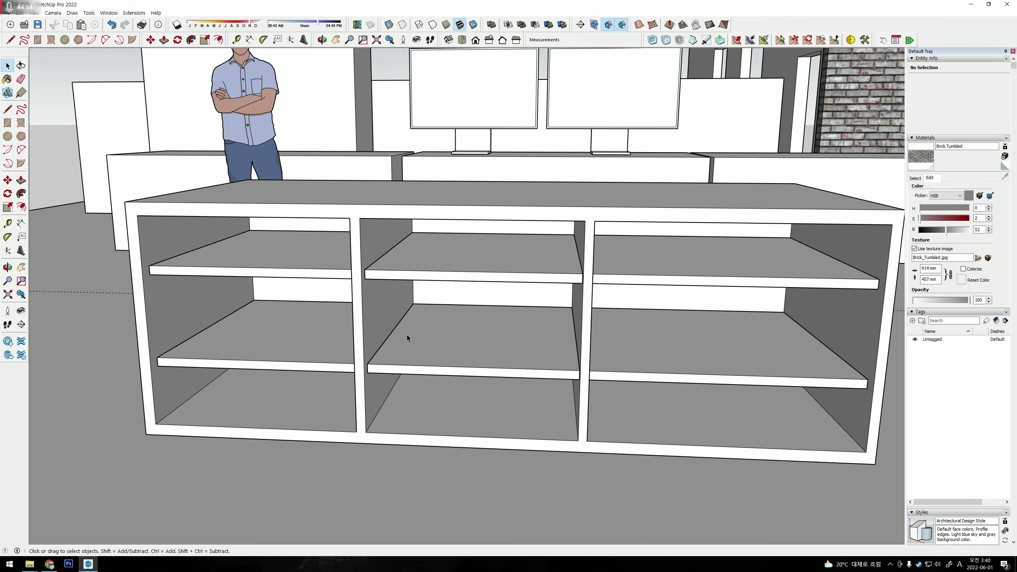
pyautogui.moveTo(407, 336)
pyautogui.mouseDown(button='middle')
pyautogui.moveTo(661, 329)
pyautogui.moveTo(500, 334)
pyautogui.mouseUp(button='middle')
pyautogui.scroll(2, 482, 340)
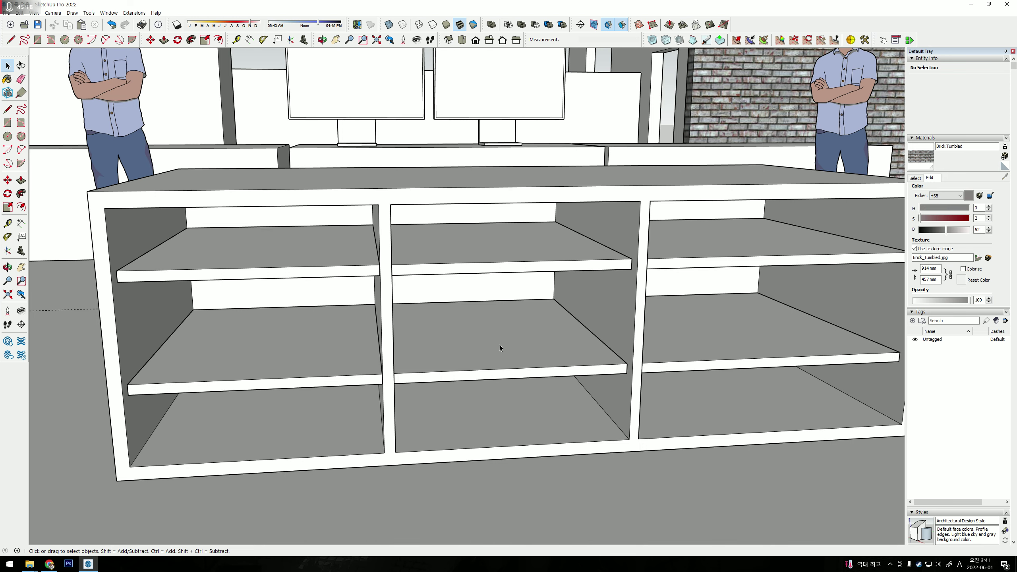
pyautogui.moveTo(499, 345); pyautogui.dragTo(380, 360, button='middle')
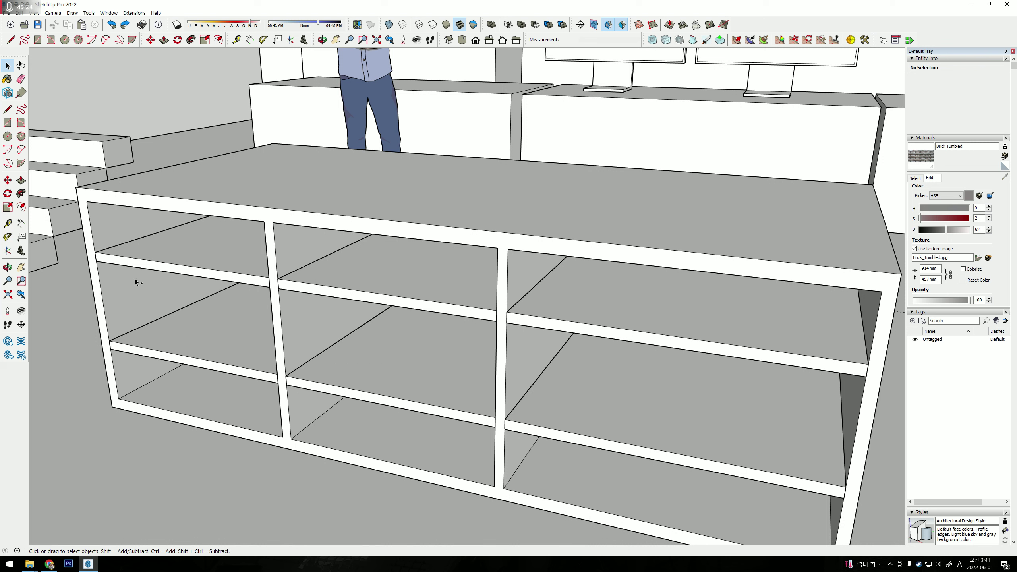
# Compare full-width and inset shelves with undo/redo, keeping the inset shelves.
pyautogui.hotkey('ctrl', 'y')
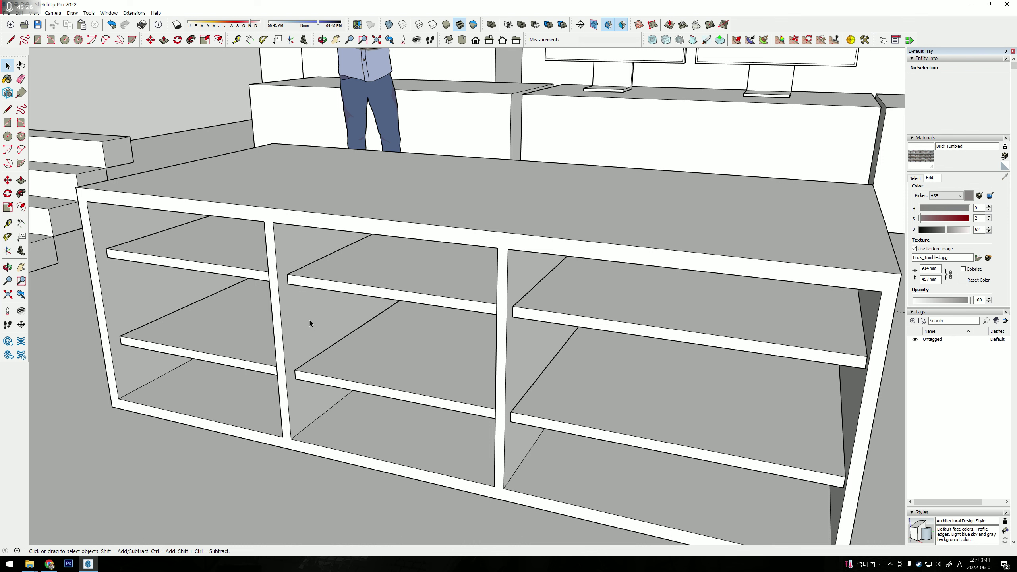
pyautogui.moveTo(310, 320); pyautogui.dragTo(335, 283, button='middle')
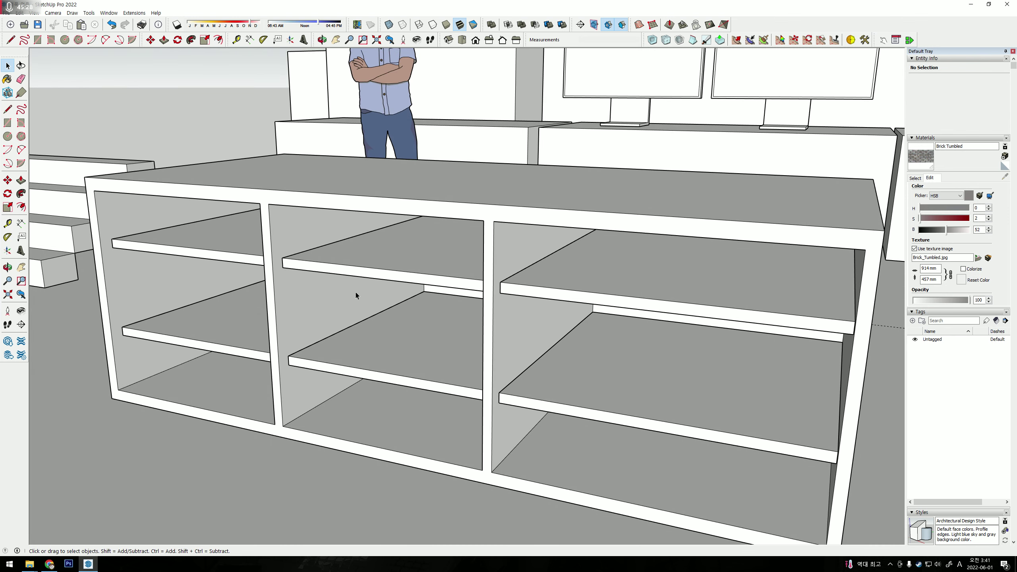
pyautogui.hotkey('ctrl', 'z')
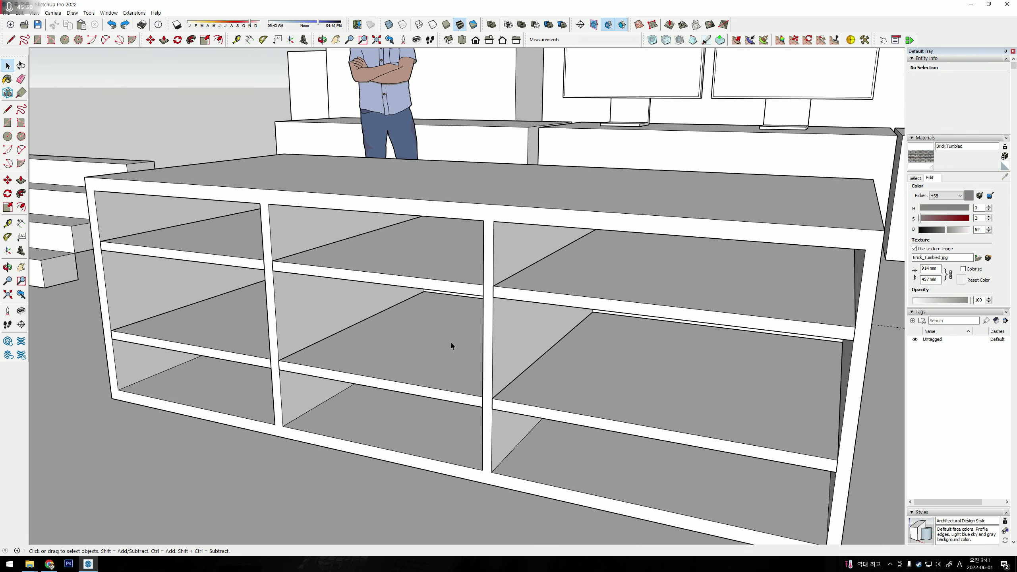
pyautogui.hotkey('ctrl', 'y')
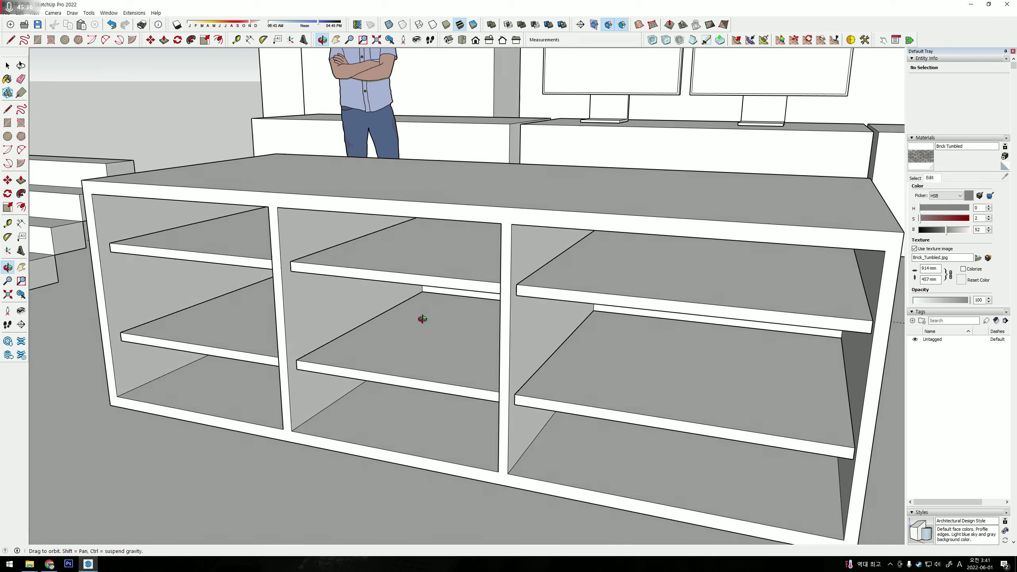
pyautogui.moveTo(450, 348); pyautogui.dragTo(31, 40, button='middle')
# Draw a rectangle over the left bay and extrude it into a door panel.
pyautogui.click(37, 40)
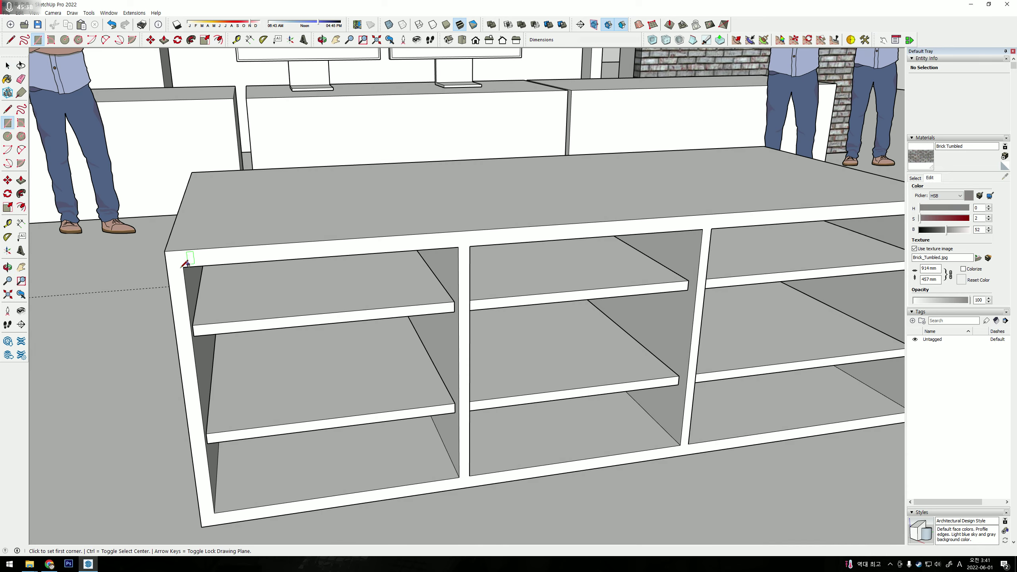
pyautogui.click(183, 267)
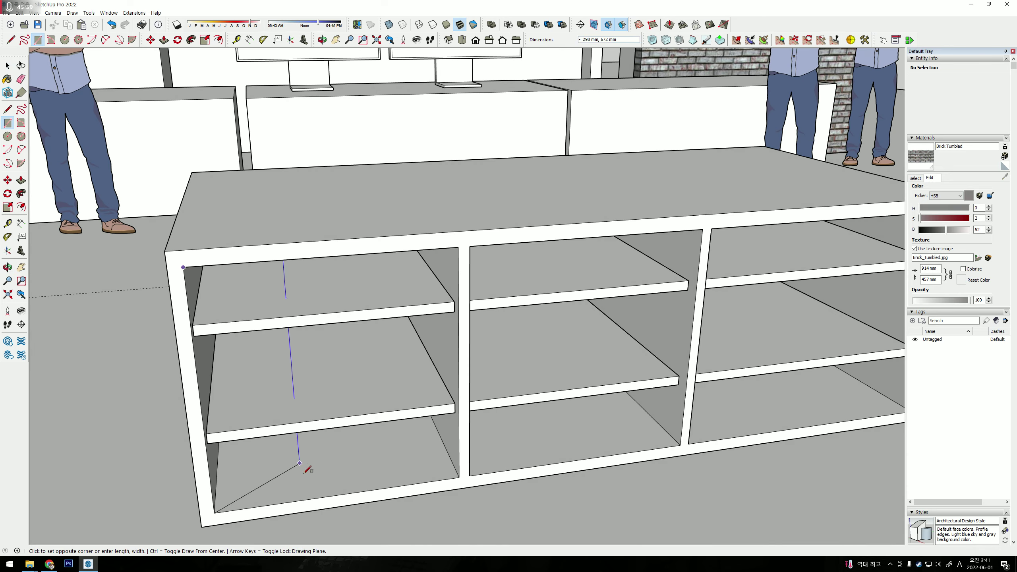
pyautogui.click(341, 495)
pyautogui.press('space')
pyautogui.click(295, 404)
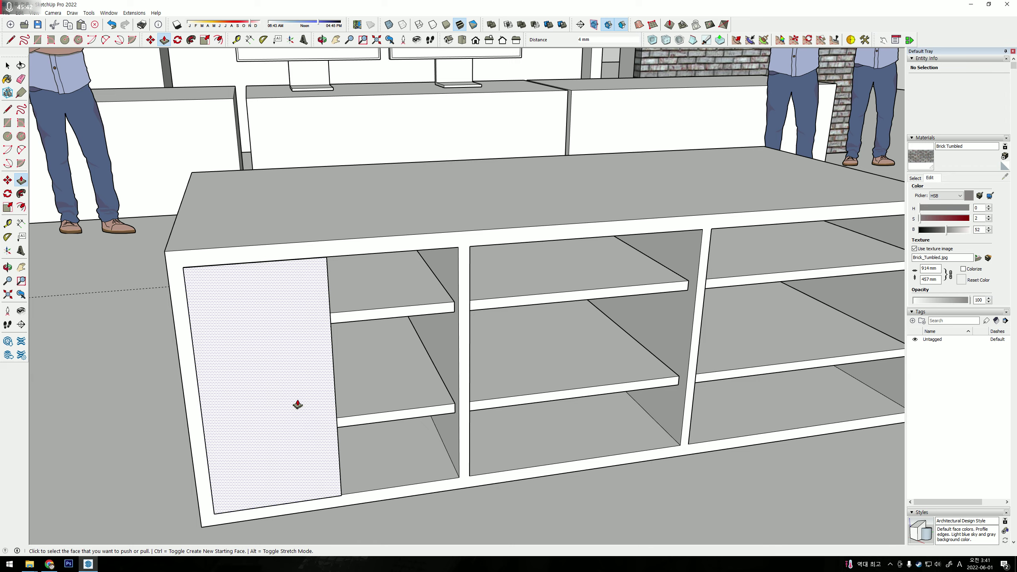
pyautogui.moveTo(295, 404); pyautogui.dragTo(318, 361, button='middle')
pyautogui.scroll(-5, 318, 361)
pyautogui.press('p')
# Make the whole door panel a separate group.
pyautogui.moveTo(422, 370); pyautogui.dragTo(440, 378)
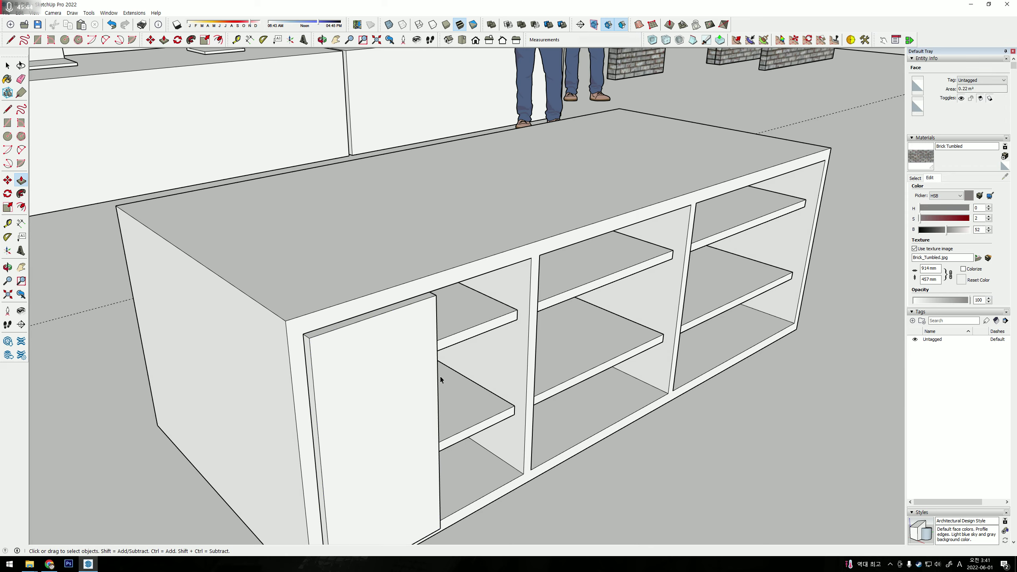
pyautogui.moveTo(441, 377)
pyautogui.mouseDown(button='middle')
pyautogui.moveTo(445, 301)
pyautogui.moveTo(405, 291)
pyautogui.moveTo(180, 337)
pyautogui.mouseUp(button='middle')
pyautogui.press('space')
pyautogui.tripleClick(405, 291)
pyautogui.press('g')
pyautogui.scroll(-3, 406, 291)
pyautogui.scroll(5, 181, 337)
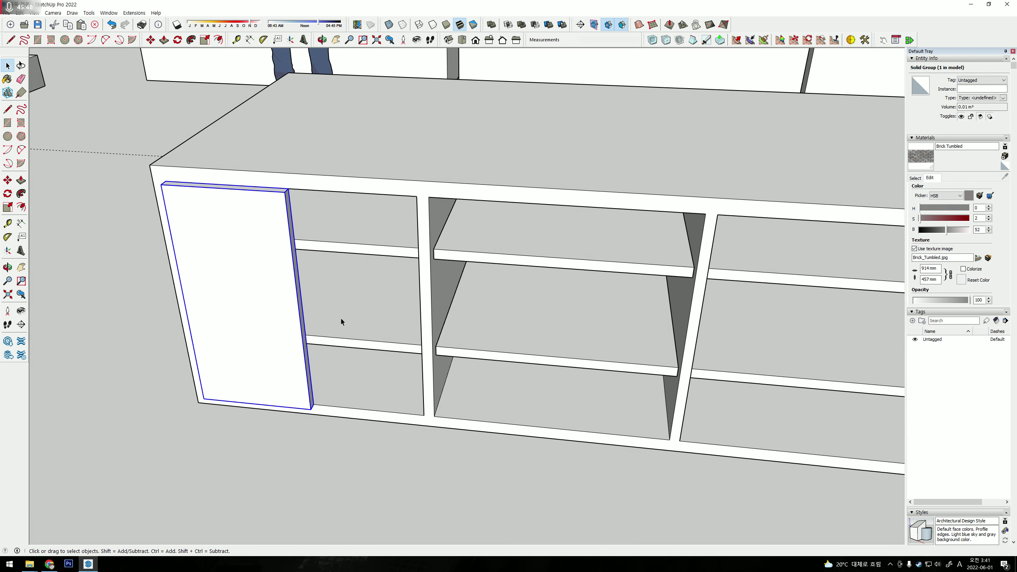
# Try then cancel shortening a shelf's depth, and select the left door panel.
pyautogui.click(333, 341)
pyautogui.moveTo(559, 352); pyautogui.dragTo(431, 342, button='middle')
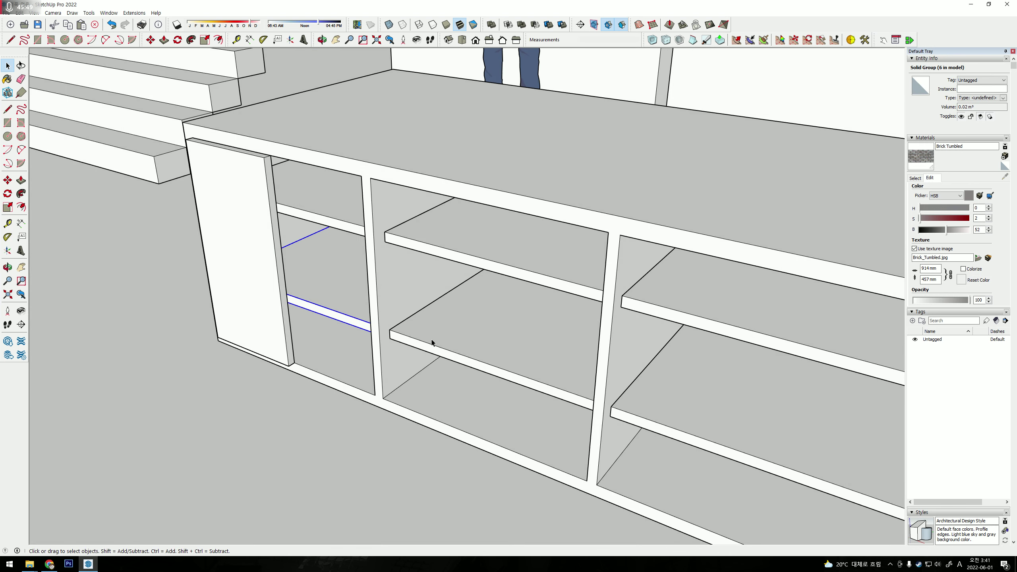
pyautogui.click(412, 248)
pyautogui.press('s')
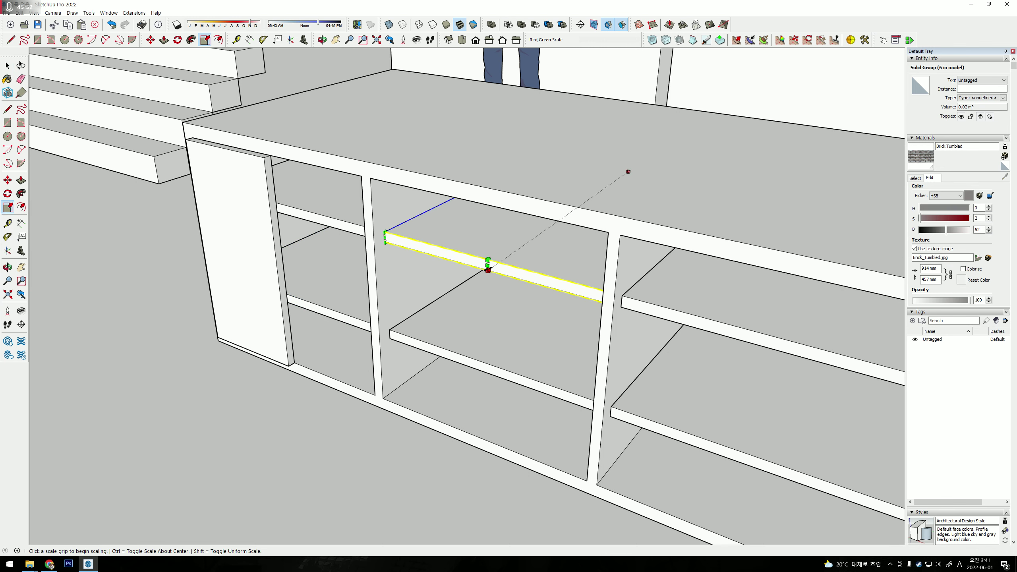
pyautogui.click(490, 266)
pyautogui.press('Escape')
pyautogui.press('space')
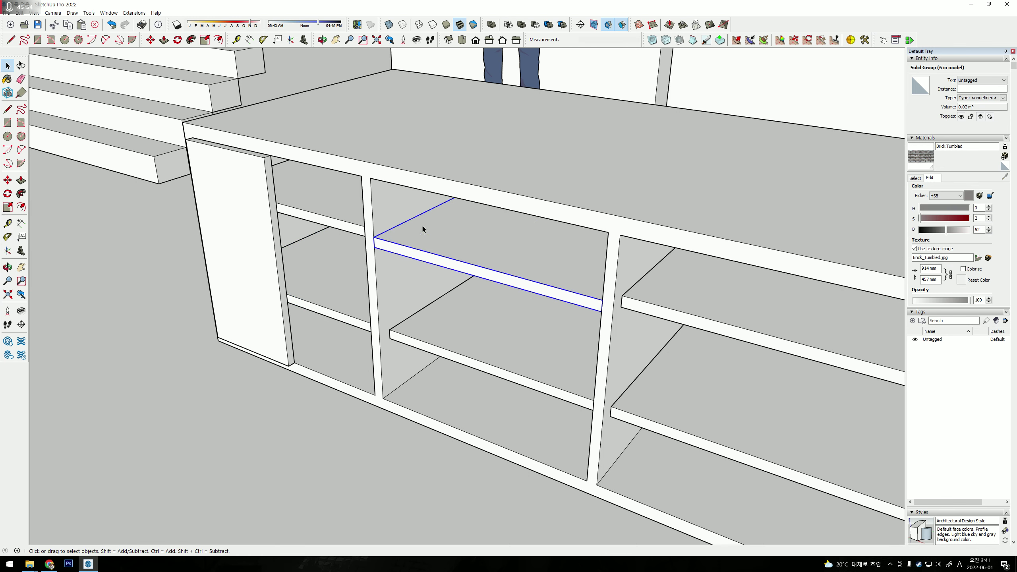
pyautogui.moveTo(392, 69)
pyautogui.mouseDown(button='middle')
pyautogui.moveTo(484, 120)
pyautogui.moveTo(405, 85)
pyautogui.mouseUp(button='middle')
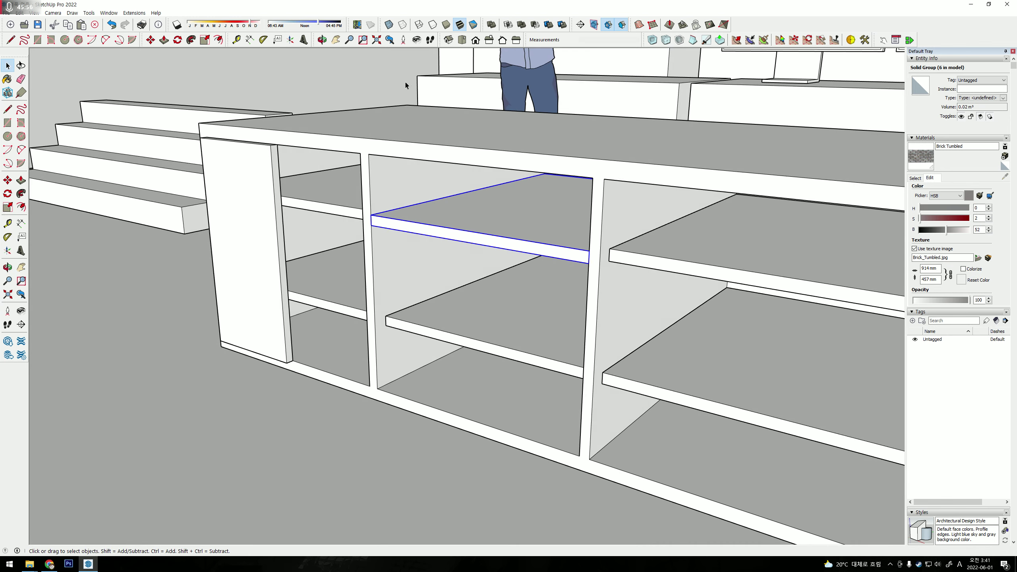
pyautogui.click(223, 217)
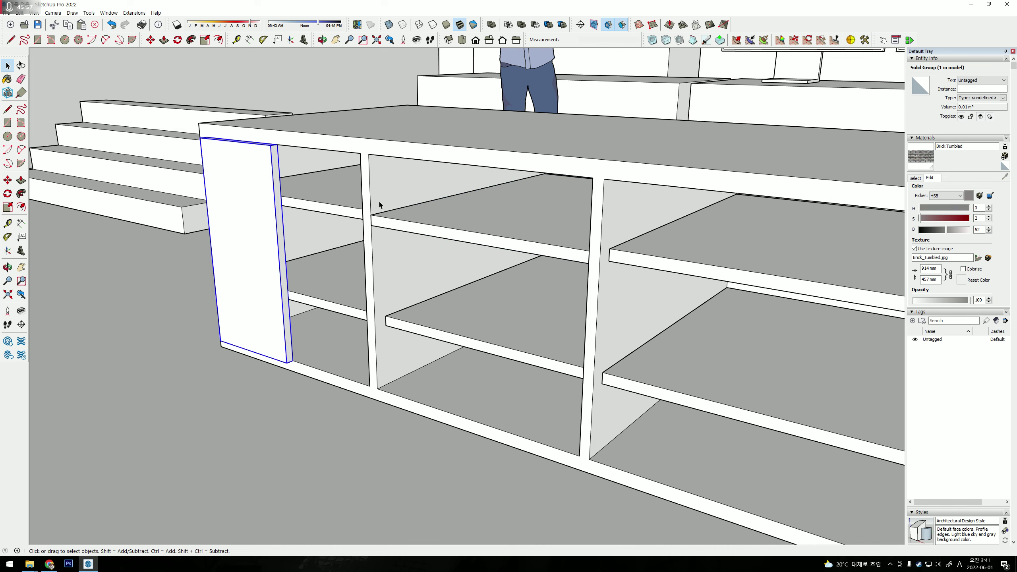
pyautogui.scroll(2, 410, 213)
# Try copying the door panel, then undo the copy.
pyautogui.moveTo(198, 219); pyautogui.dragTo(199, 241, button='middle')
pyautogui.press('m')
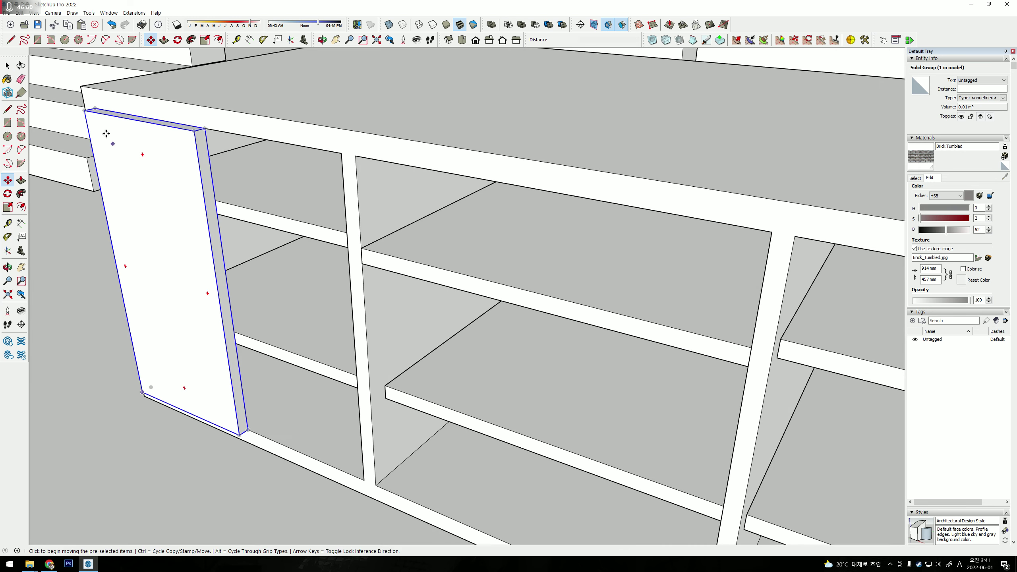
pyautogui.press('ctrl')
pyautogui.click(95, 108)
pyautogui.click(363, 159)
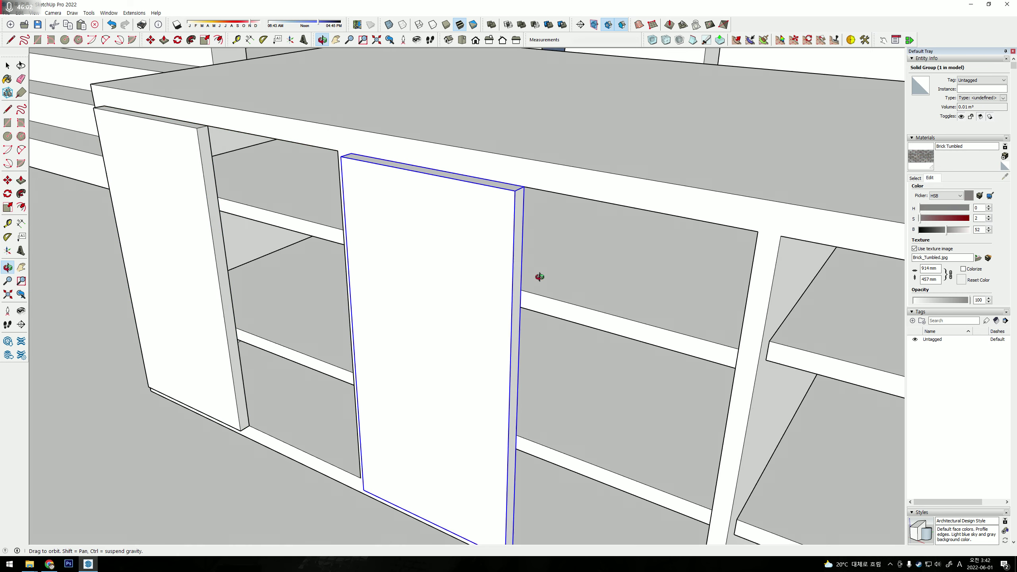
pyautogui.scroll(2, 349, 245)
pyautogui.scroll(2, 348, 245)
pyautogui.hotkey('ctrl', 'z')
pyautogui.scroll(-3, 479, 303)
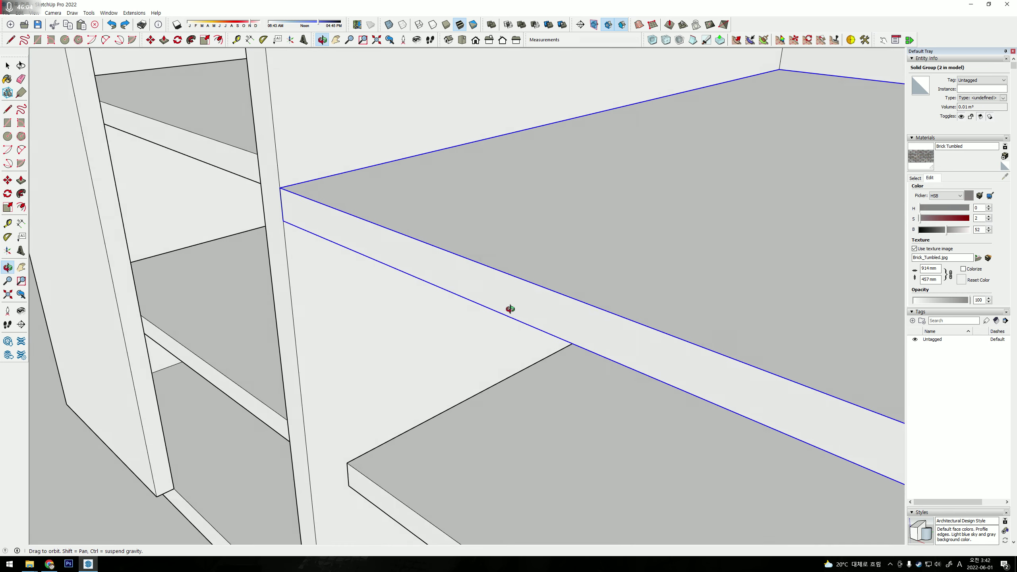
pyautogui.scroll(-3, 353, 139)
pyautogui.scroll(-3, 223, 181)
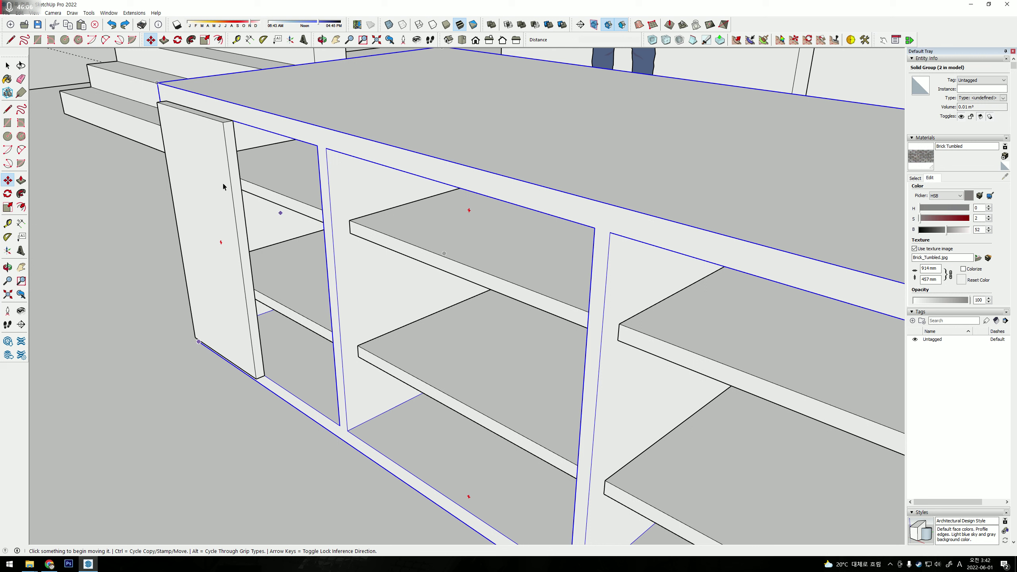
pyautogui.hotkey('ctrl', 'z')
# Move the door panel to the middle bay's corner.
pyautogui.click(224, 123)
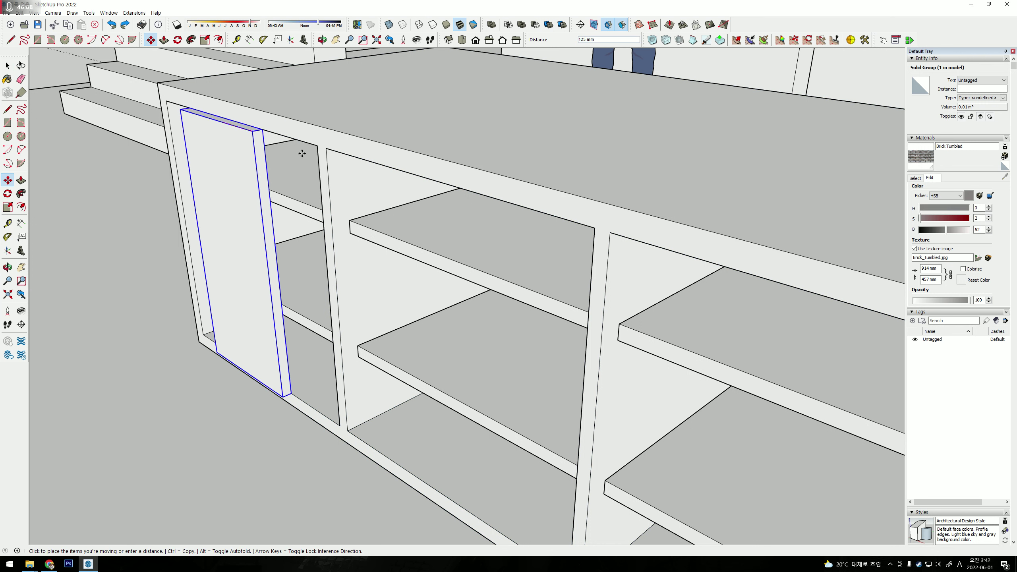
pyautogui.click(329, 152)
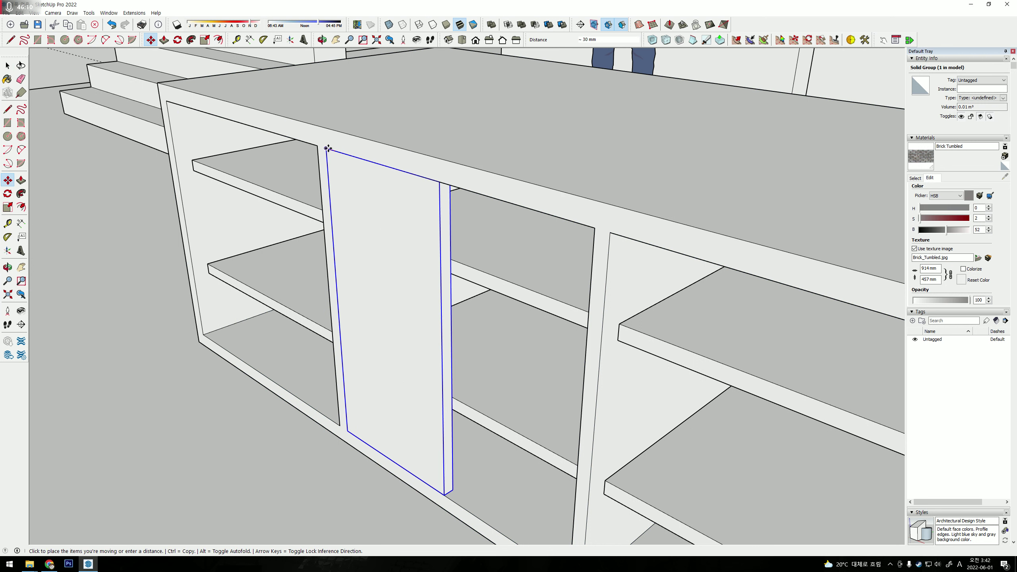
pyautogui.scroll(3, 413, 227)
pyautogui.scroll(3, 545, 341)
pyautogui.moveTo(545, 341)
pyautogui.mouseDown(button='middle')
pyautogui.moveTo(213, 240)
pyautogui.moveTo(565, 323)
pyautogui.moveTo(572, 339)
pyautogui.moveTo(626, 314)
pyautogui.moveTo(462, 157)
pyautogui.mouseUp(button='middle')
# Copy the door beside itself so two doors close the middle bay.
pyautogui.press('m')
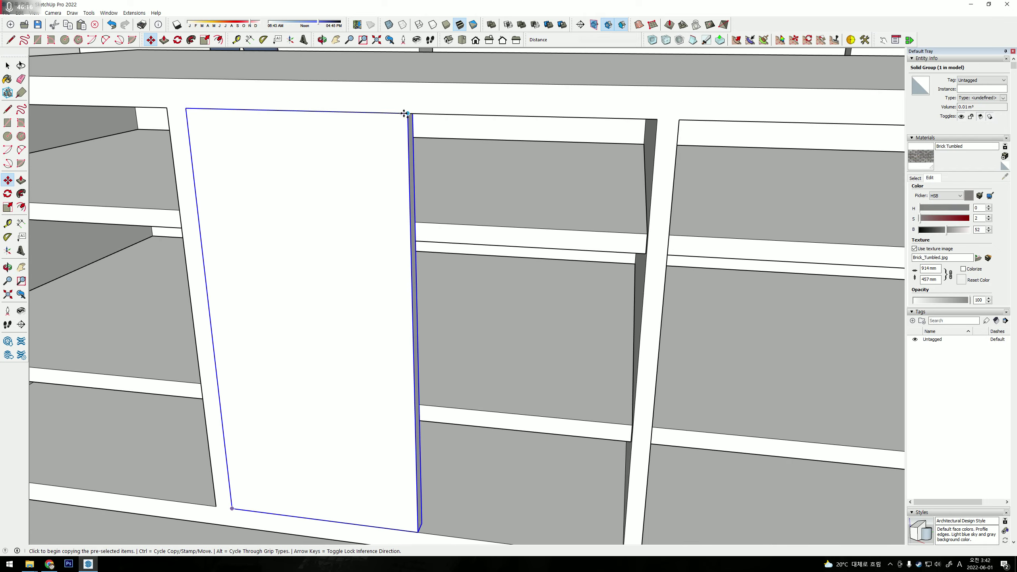
pyautogui.click(408, 113)
pyautogui.press('ctrl')
pyautogui.click(657, 118)
pyautogui.scroll(-2, 538, 217)
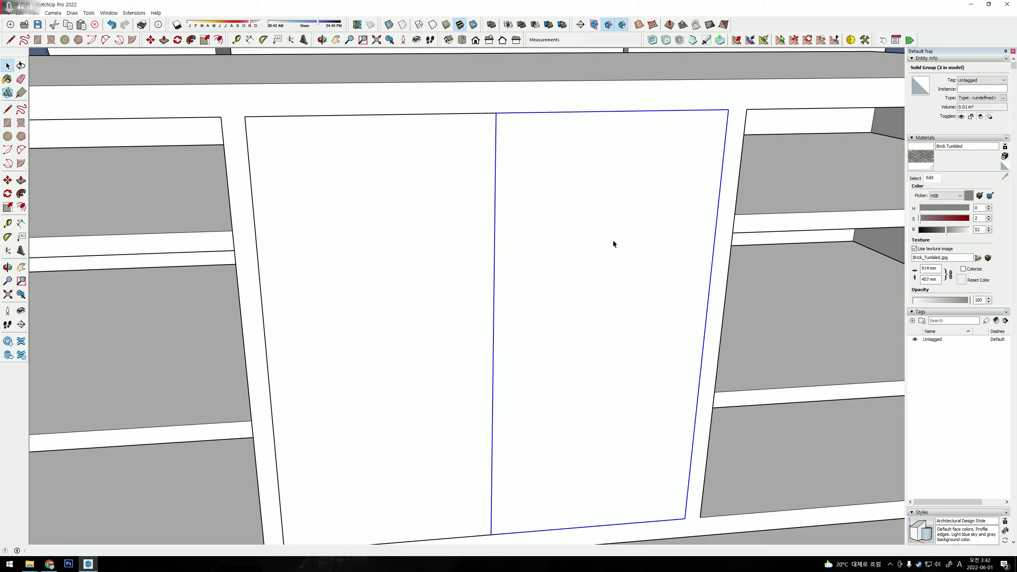
pyautogui.press('space')
pyautogui.scroll(-5, 617, 261)
pyautogui.scroll(4, 615, 291)
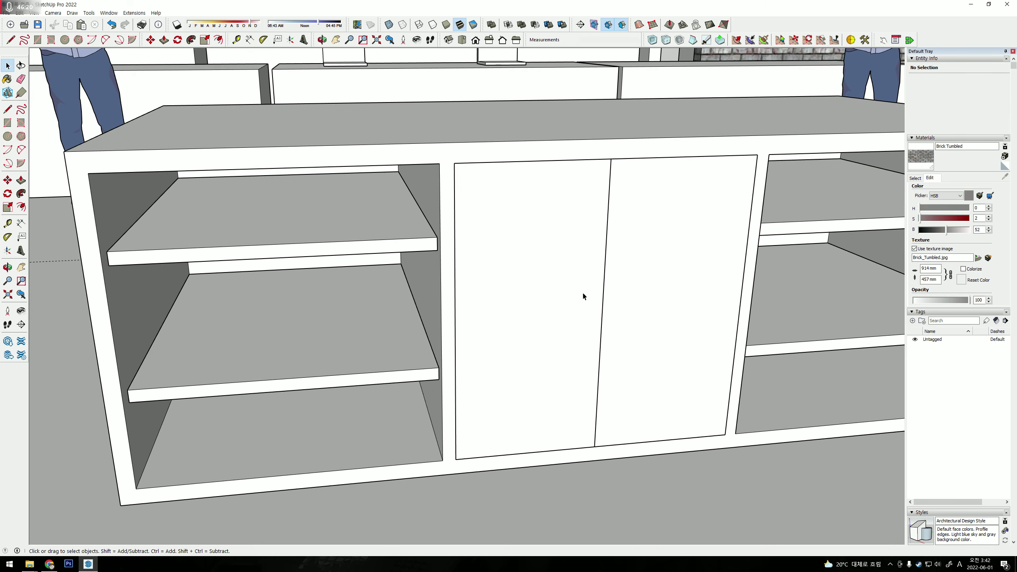
pyautogui.scroll(2, 582, 291)
# Copy the middle door pair over the left bay with a 37 offset.
pyautogui.moveTo(704, 286); pyautogui.dragTo(534, 316, button='middle')
pyautogui.press('m')
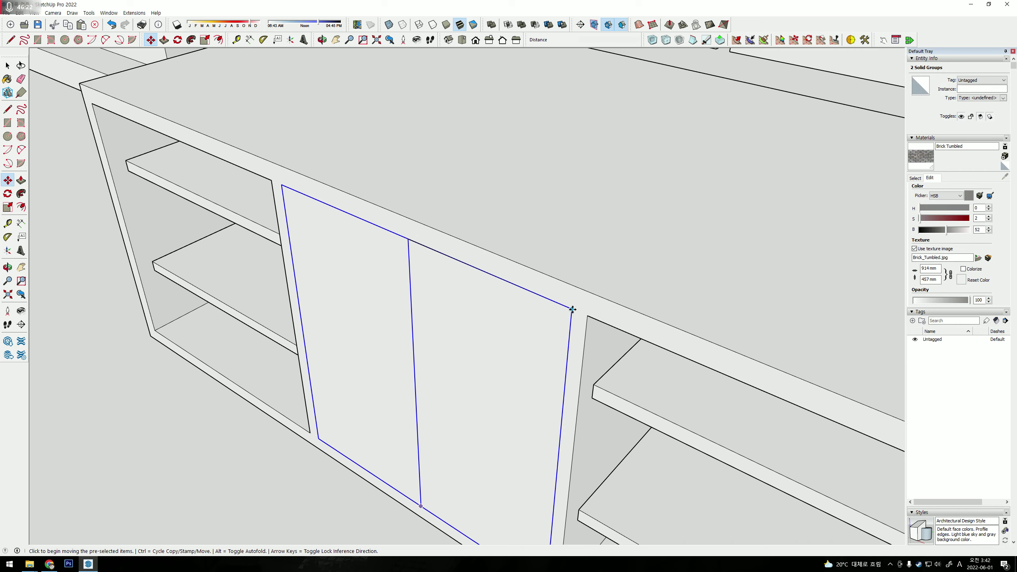
pyautogui.click(572, 308)
pyautogui.press('ctrl')
pyautogui.click(270, 183)
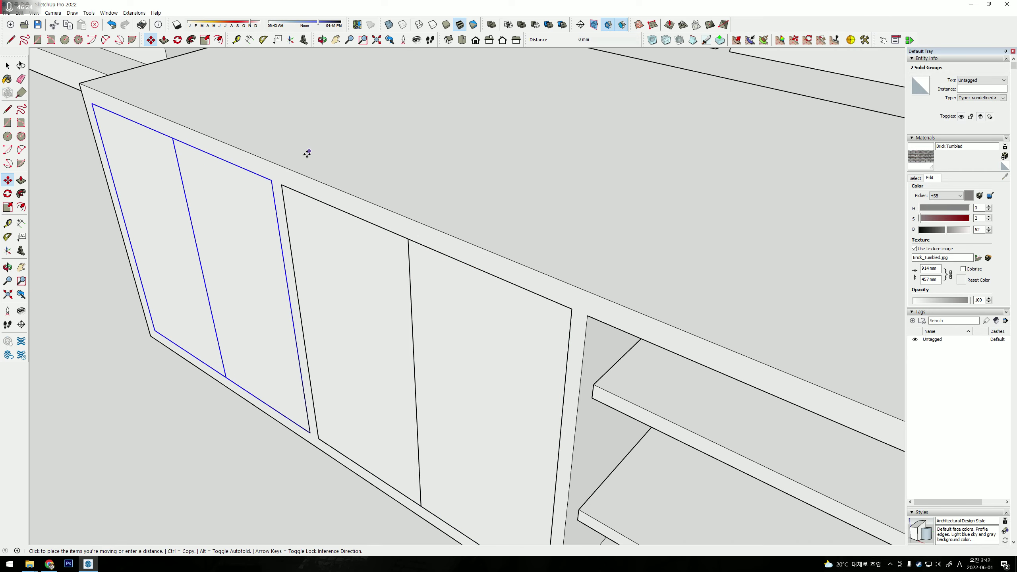
pyautogui.write('37')
pyautogui.press('Return')
pyautogui.press('space')
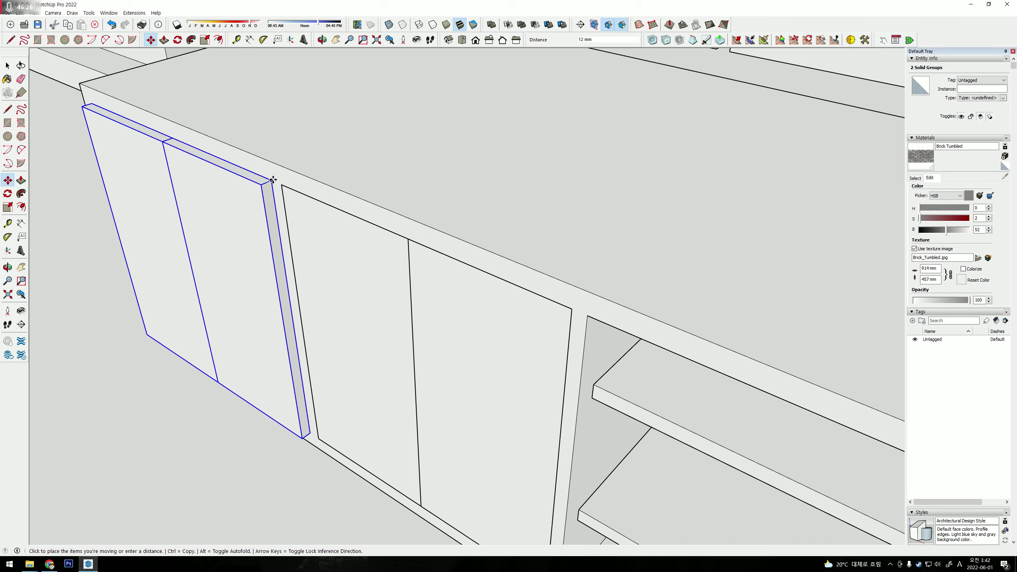
# Select the cabinet body and orbit low, then high, around the doors.
pyautogui.click(353, 176)
pyautogui.moveTo(425, 375)
pyautogui.mouseDown(button='middle')
pyautogui.moveTo(398, 229)
pyautogui.moveTo(205, 166)
pyautogui.mouseUp(button='middle')
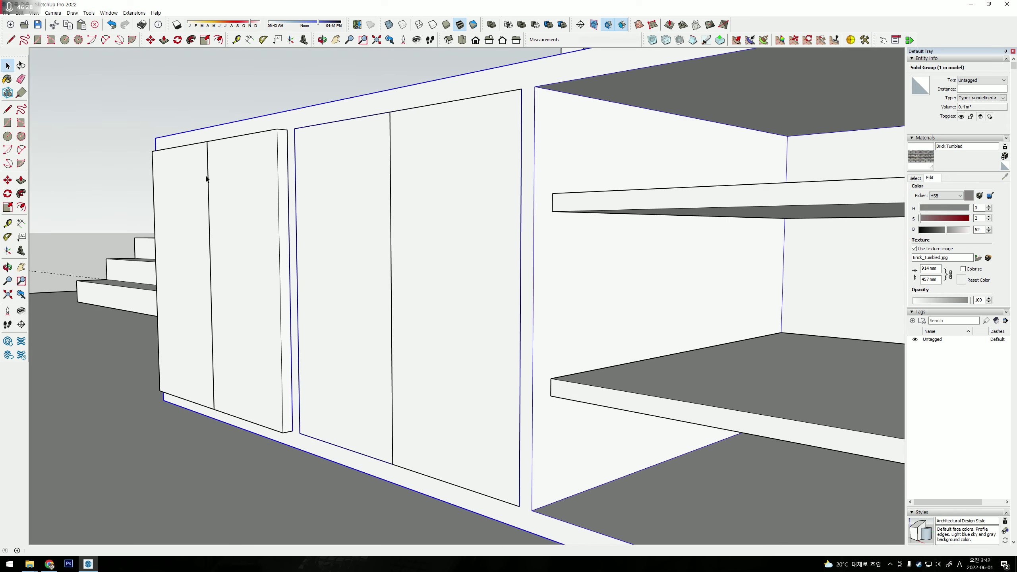
pyautogui.press('Escape')
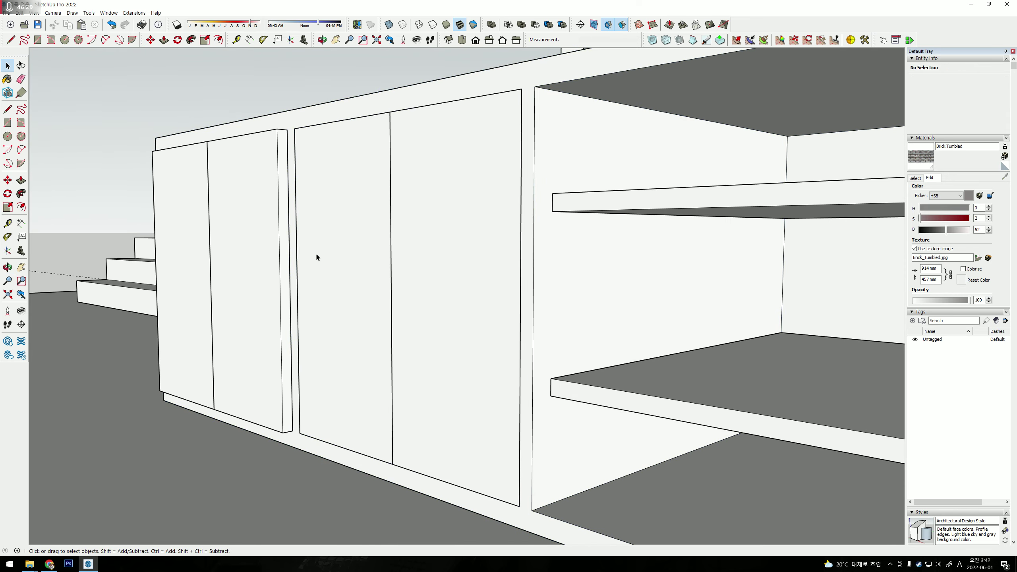
pyautogui.moveTo(382, 209); pyautogui.dragTo(442, 285, button='middle')
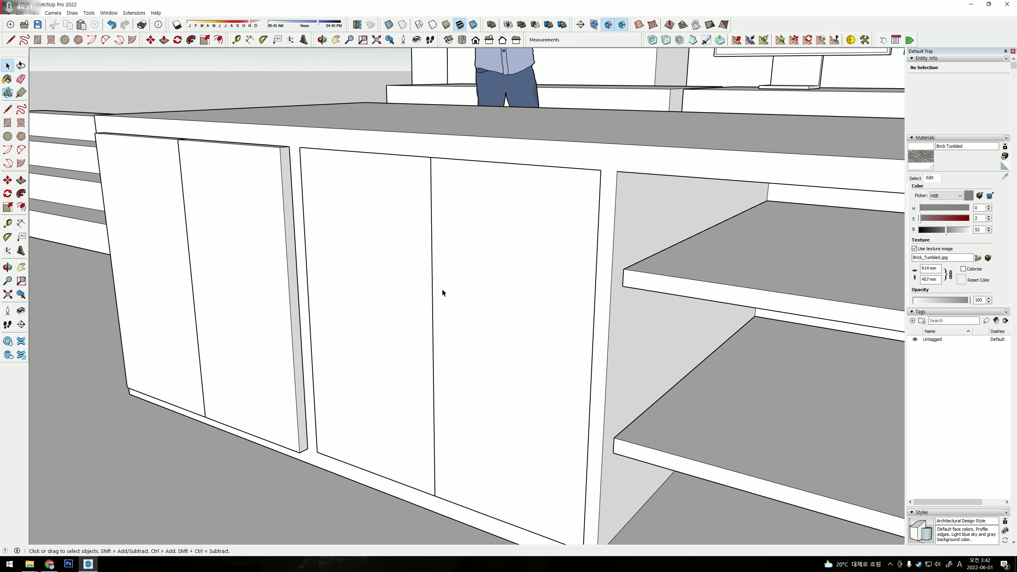
# Select the door panels and orbit to an oblique close view showing the side shelves.
pyautogui.click(360, 263)
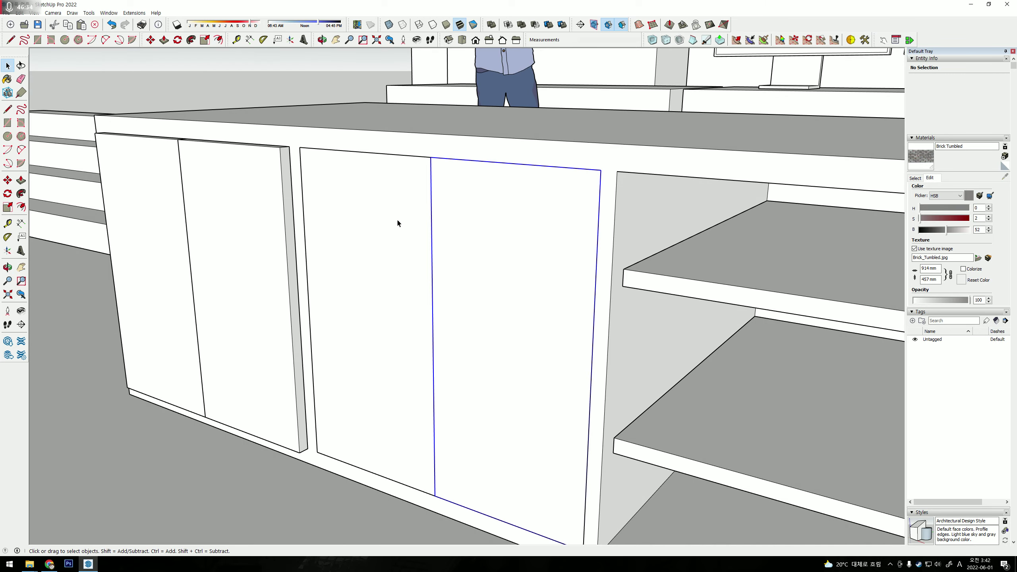
pyautogui.click(472, 238)
pyautogui.click(322, 49)
pyautogui.click(188, 219)
pyautogui.scroll(-3, 215, 228)
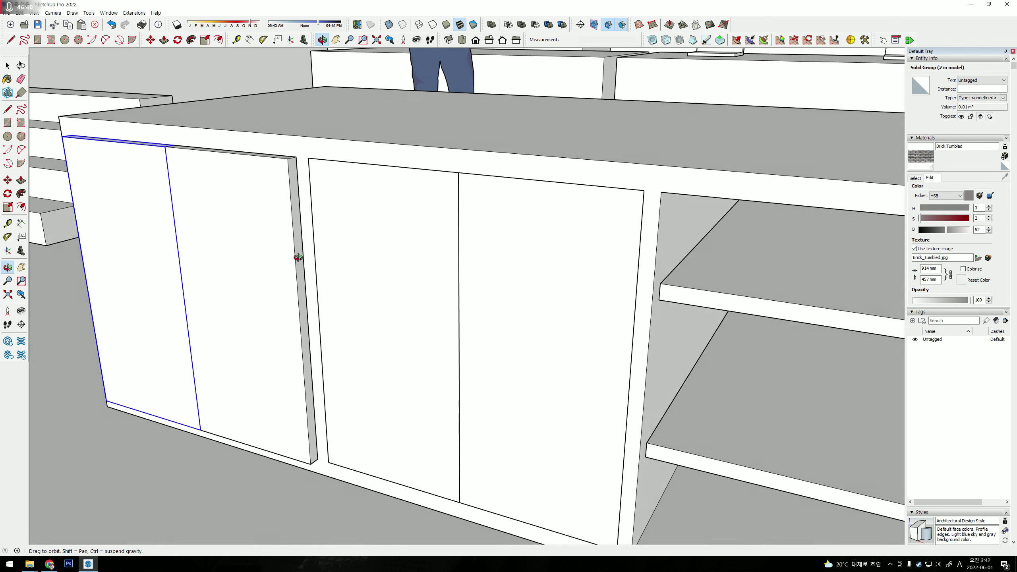
pyautogui.scroll(4, 347, 269)
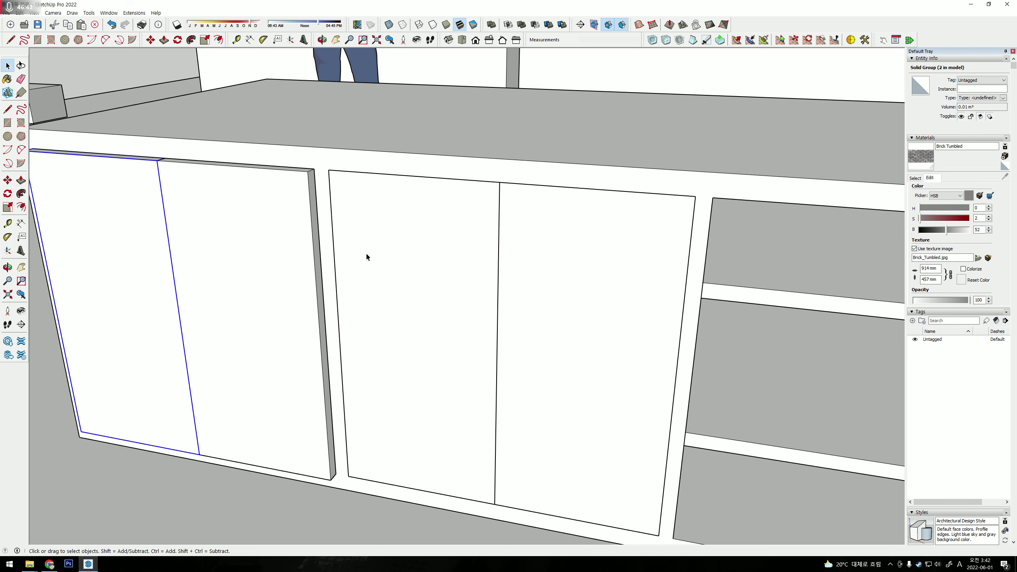
pyautogui.scroll(-3, 367, 257)
pyautogui.moveTo(365, 254); pyautogui.dragTo(266, 261, button='middle')
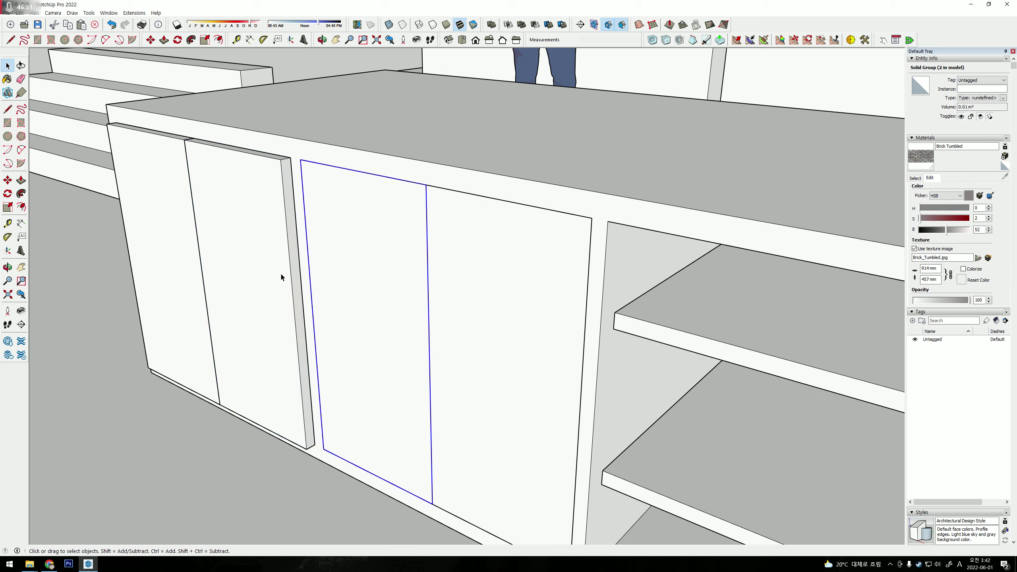
# Remove the left doors and copy the middle door pair into the left opening.
pyautogui.press('h')
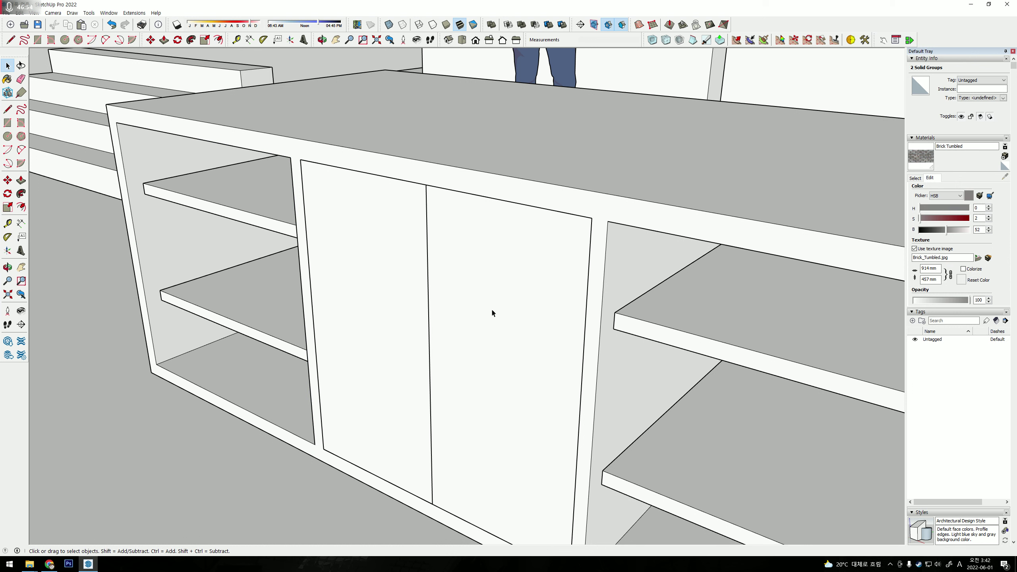
pyautogui.press('m')
pyautogui.click(592, 219)
pyautogui.press('ctrl')
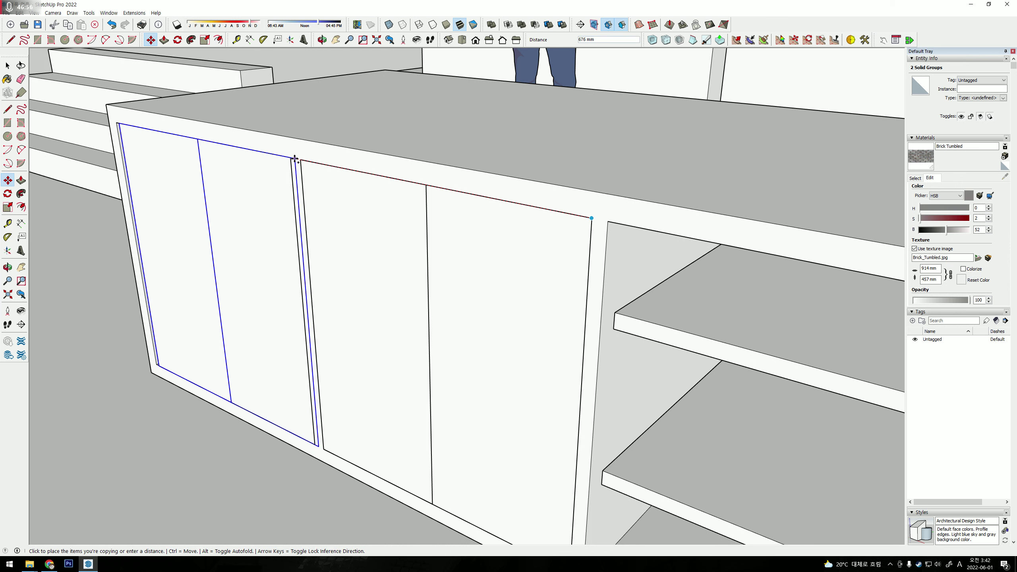
pyautogui.click(294, 158)
# Copy another door pair over the open shelf bay and scale it to fill the opening.
pyautogui.moveTo(441, 280); pyautogui.dragTo(587, 263, button='middle')
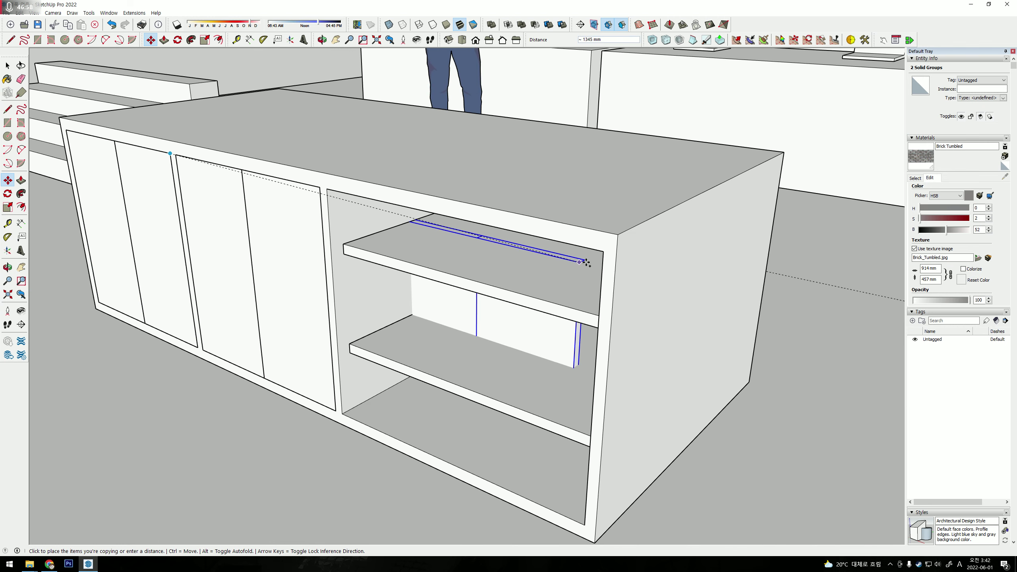
pyautogui.click(586, 263)
pyautogui.press('s')
pyautogui.click(376, 321)
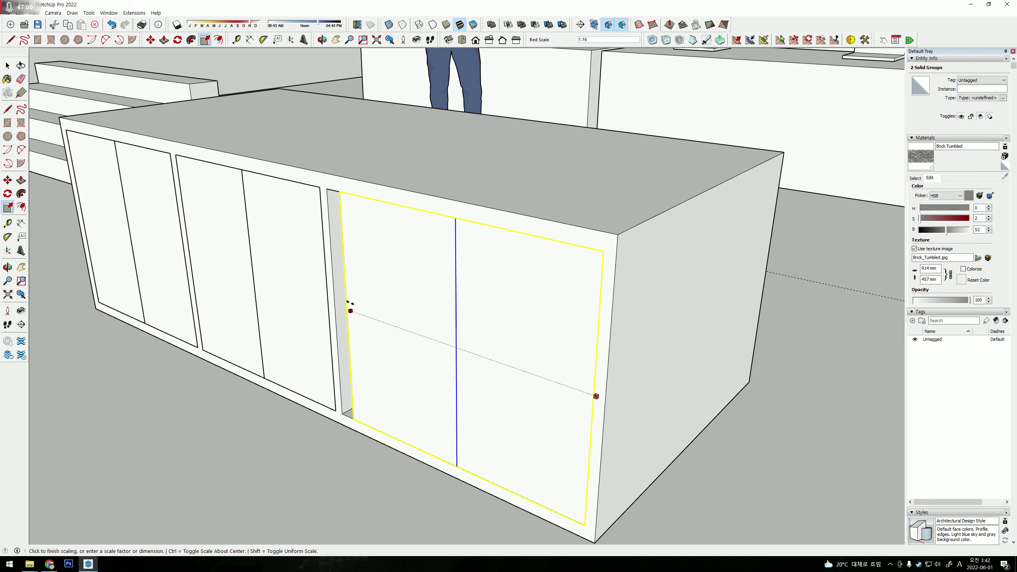
pyautogui.click(343, 286)
pyautogui.press('space')
pyautogui.scroll(-2, 361, 292)
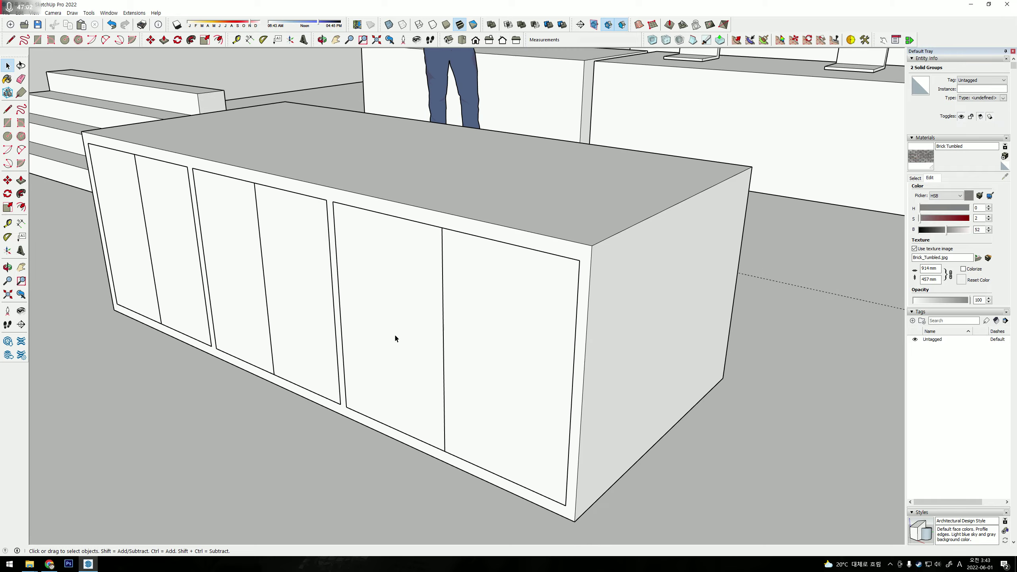
pyautogui.moveTo(395, 339)
pyautogui.mouseDown(button='middle')
pyautogui.moveTo(670, 295)
pyautogui.moveTo(390, 312)
pyautogui.moveTo(739, 325)
pyautogui.moveTo(631, 331)
pyautogui.mouseUp(button='middle')
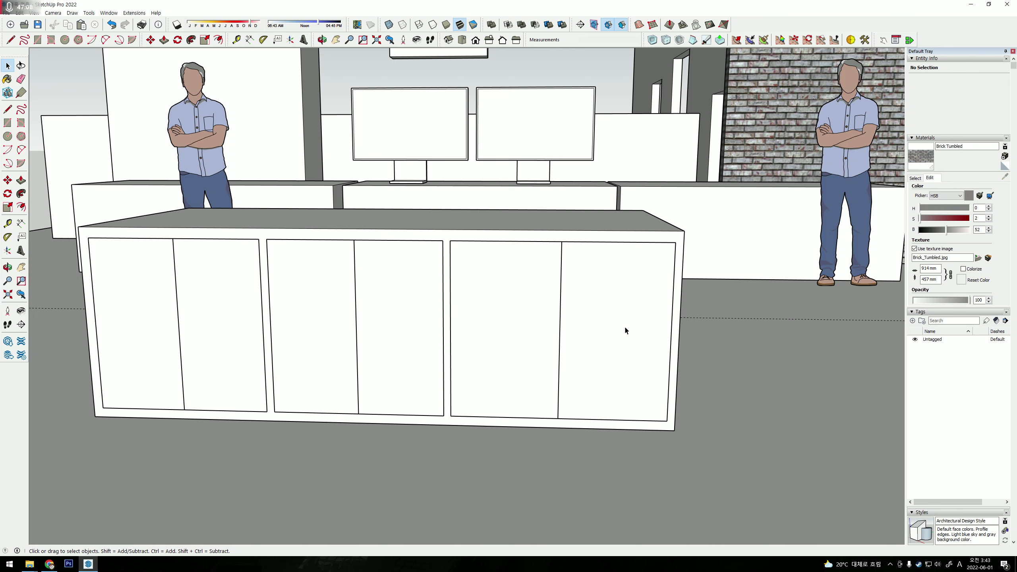
# Offset an inner outline on the rightmost door's face, then delete that door.
pyautogui.doubleClick(544, 322)
pyautogui.press('f')
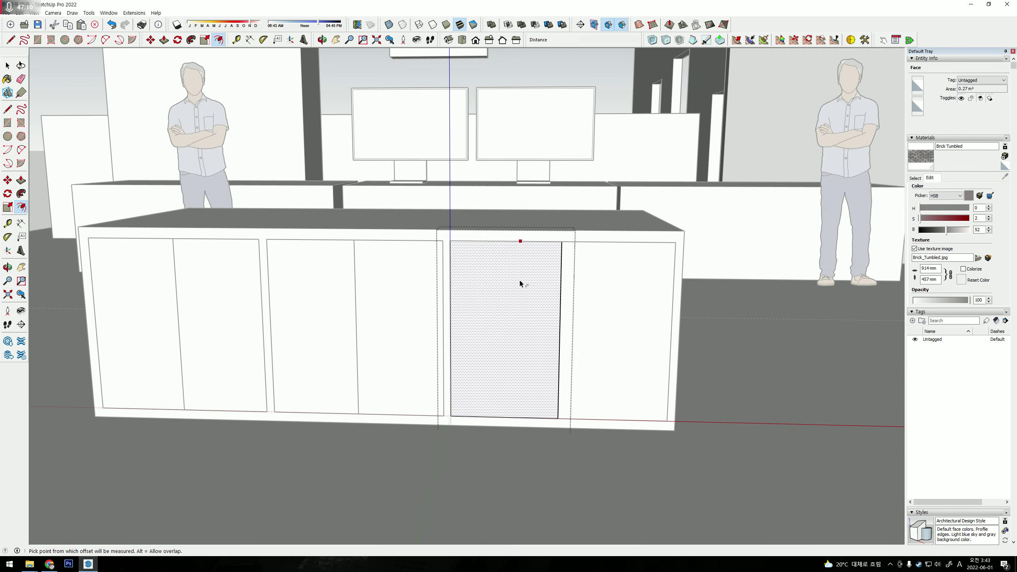
pyautogui.click(520, 283)
pyautogui.click(547, 252)
pyautogui.press('space')
pyautogui.click(604, 272)
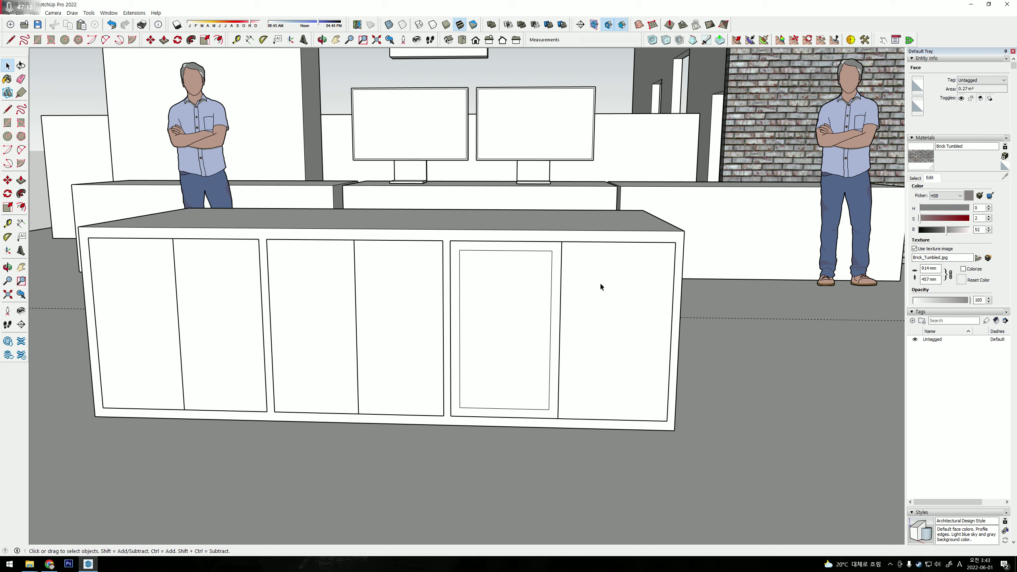
pyautogui.click(599, 287)
pyautogui.press('Delete')
# Delete the inset door's inner panel to leave a frame, and copy it into the right opening.
pyautogui.click(539, 293)
pyautogui.moveTo(540, 293); pyautogui.dragTo(446, 323, button='middle')
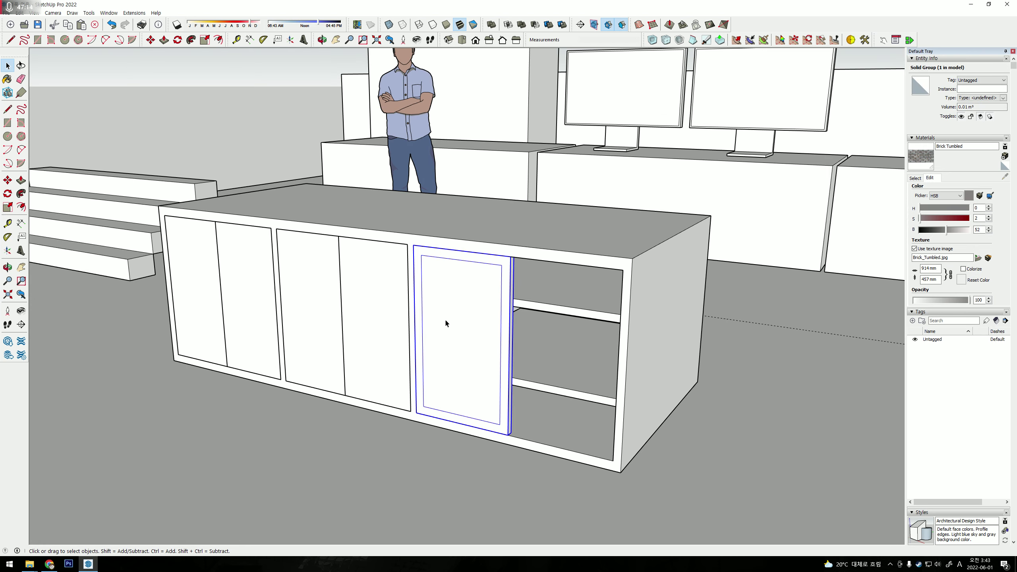
pyautogui.doubleClick(446, 323)
pyautogui.scroll(2, 441, 353)
pyautogui.click(422, 368)
pyautogui.press('Delete')
pyautogui.scroll(2, 461, 300)
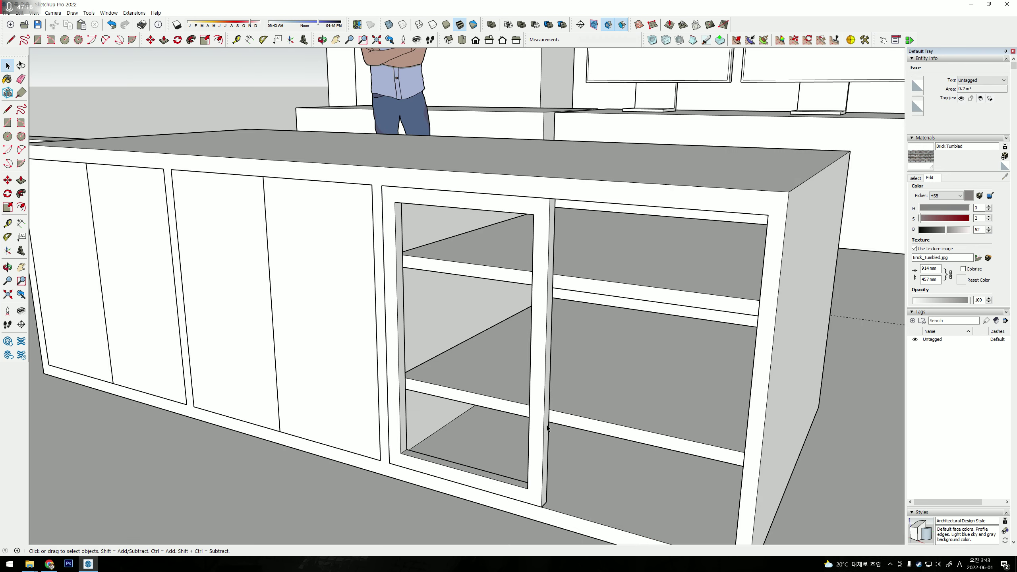
pyautogui.press('Escape')
pyautogui.press('m')
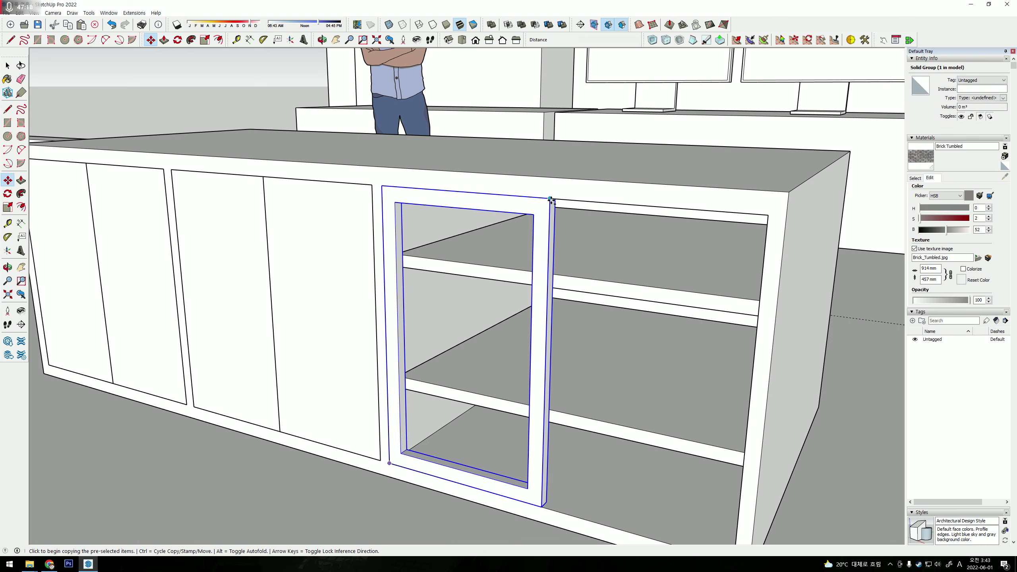
pyautogui.click(551, 199)
pyautogui.click(768, 216)
pyautogui.press('space')
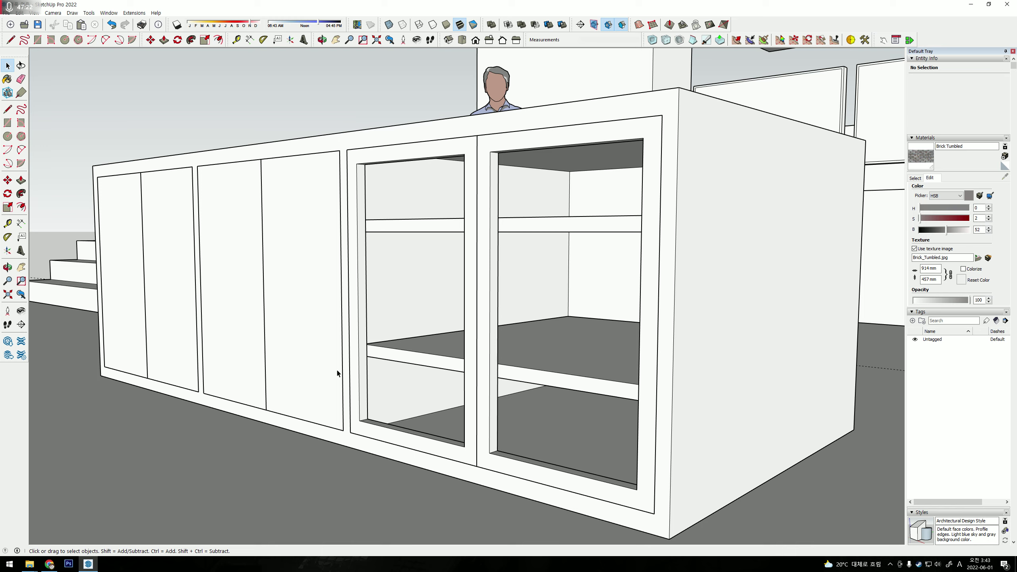
# Undo the frame copy and inner-panel deletion, stepping back through several undo and redo actions.
pyautogui.moveTo(445, 318); pyautogui.dragTo(504, 404, button='middle')
pyautogui.scroll(2, 504, 404)
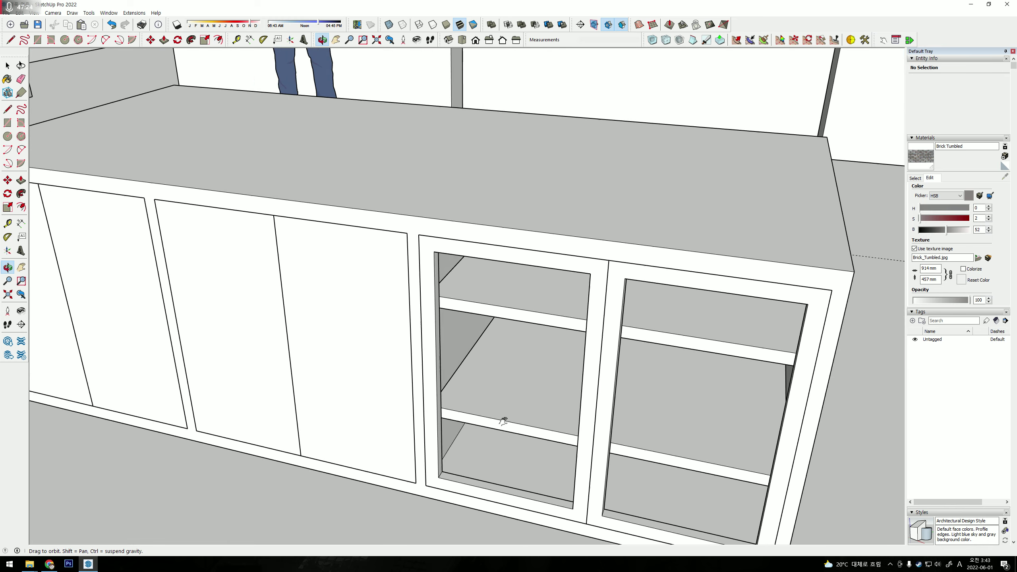
pyautogui.scroll(2, 520, 371)
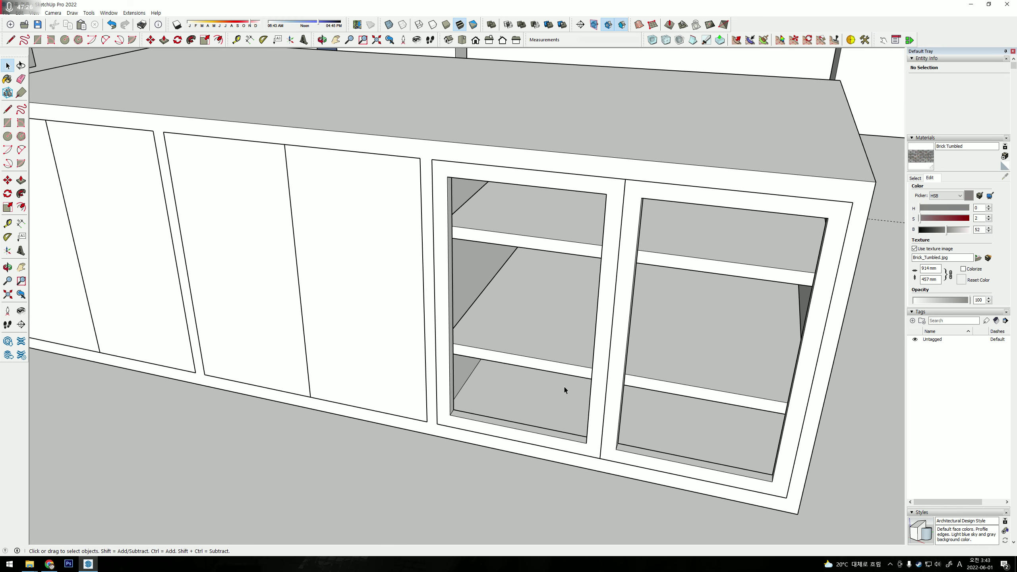
pyautogui.hotkey('ctrl', 'z')
pyautogui.hotkey('ctrl', 'z')
pyautogui.hotkey('ctrl', 'z')
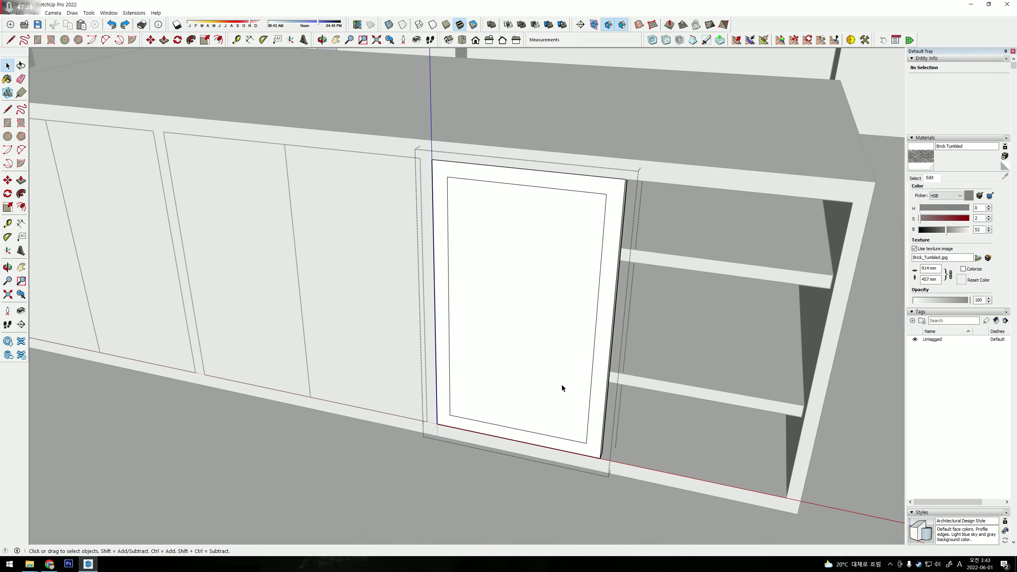
pyautogui.hotkey('ctrl', 'z')
pyautogui.hotkey('ctrl', 'z')
pyautogui.hotkey('ctrl', 'z')
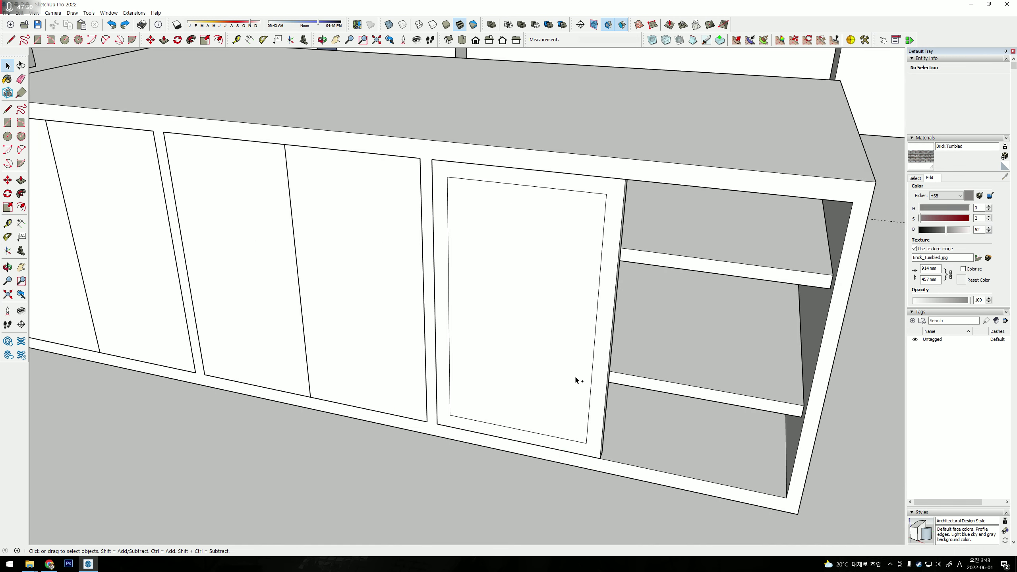
pyautogui.hotkey('ctrl', 'z')
pyautogui.hotkey('ctrl', 'z')
pyautogui.hotkey('ctrl', 'y')
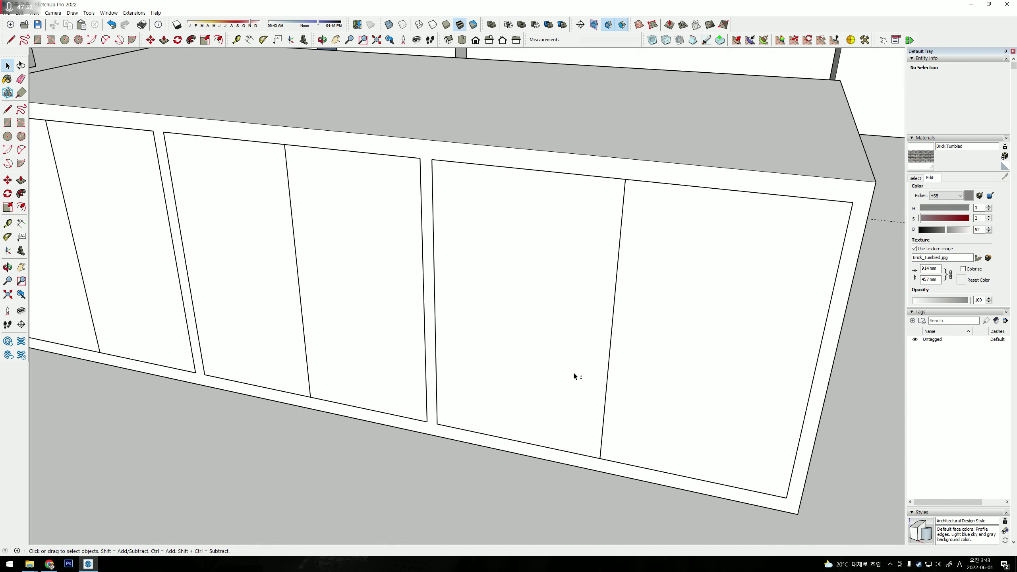
pyautogui.hotkey('ctrl', 'y')
pyautogui.hotkey('ctrl', 'y')
pyautogui.hotkey('ctrl', 'z')
pyautogui.hotkey('ctrl', 'z')
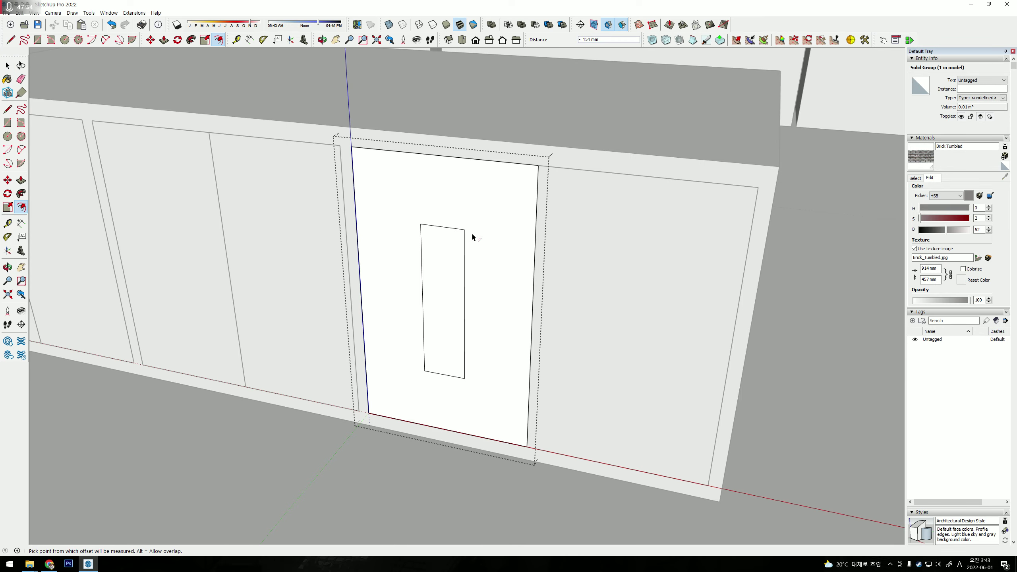
pyautogui.hotkey('ctrl', 'z')
pyautogui.hotkey('ctrl', 'z')
# Offset the door faces again, giving the right-hand door a thin inner border.
pyautogui.press('f')
pyautogui.click(532, 308)
pyautogui.press('Escape')
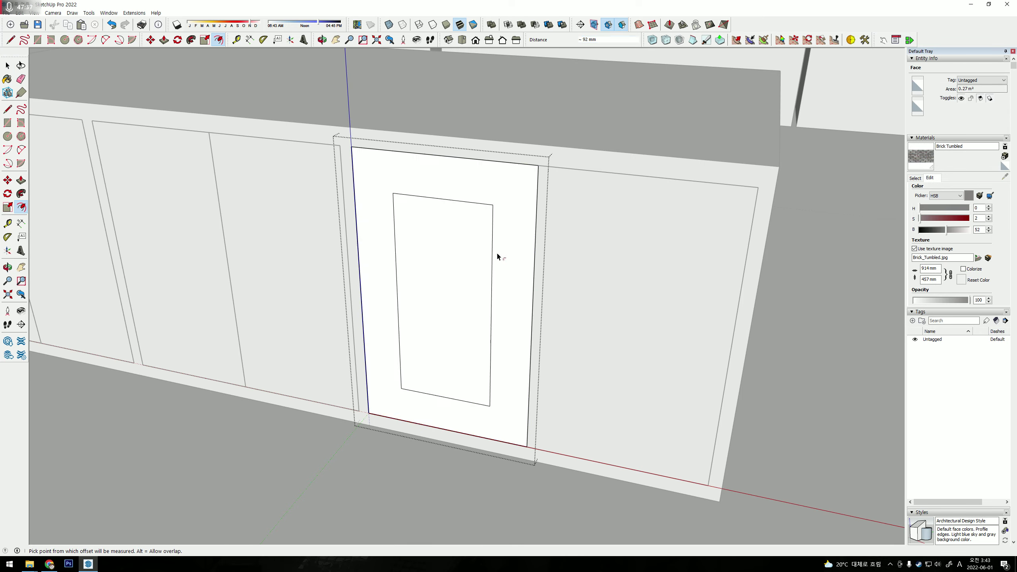
pyautogui.press('space')
pyautogui.doubleClick(619, 344)
pyautogui.press('f')
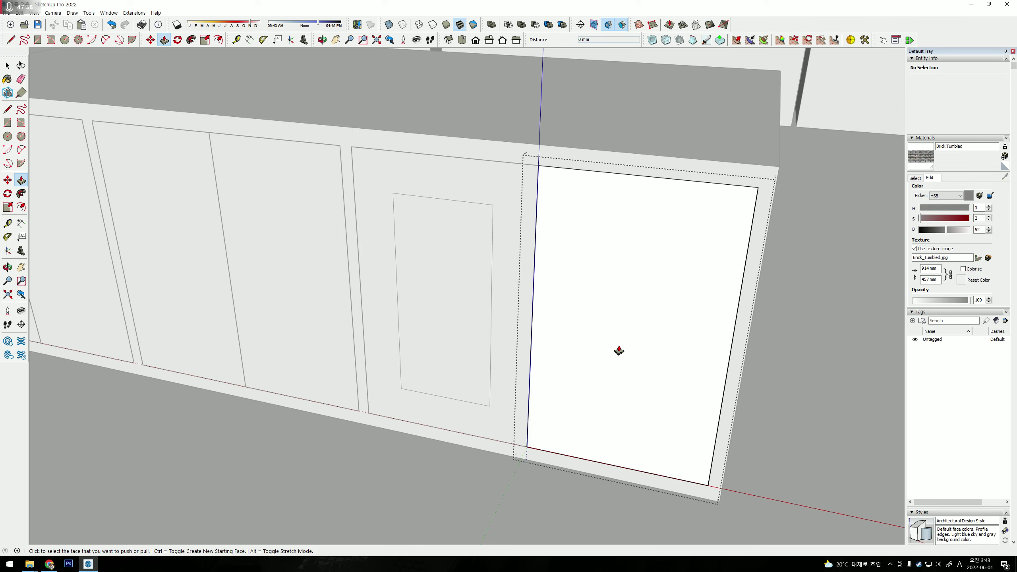
pyautogui.click(619, 344)
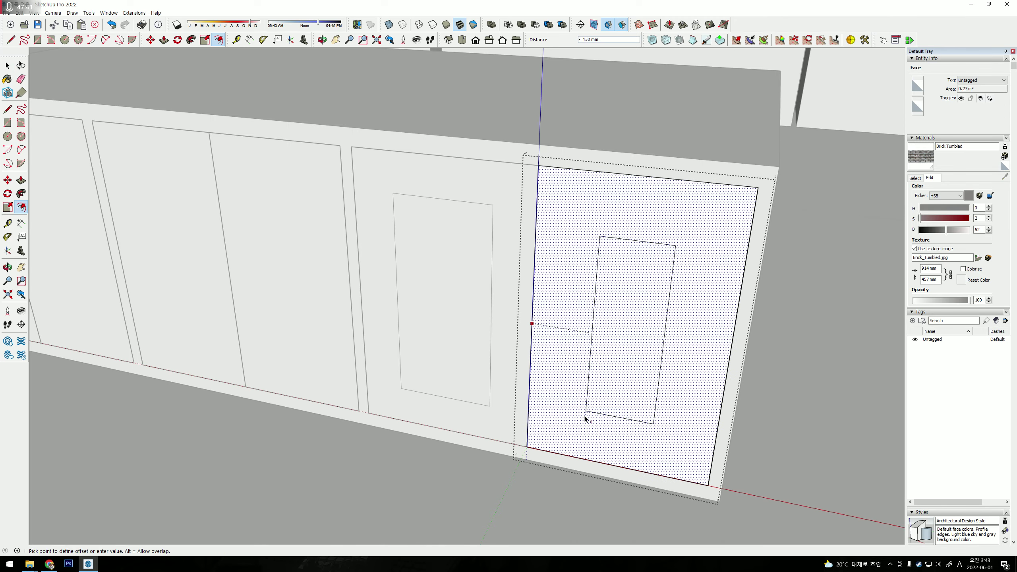
pyautogui.click(532, 433)
pyautogui.press('space')
pyautogui.moveTo(549, 436)
pyautogui.mouseDown(button='middle')
pyautogui.moveTo(588, 414)
pyautogui.moveTo(570, 401)
pyautogui.mouseUp(button='middle')
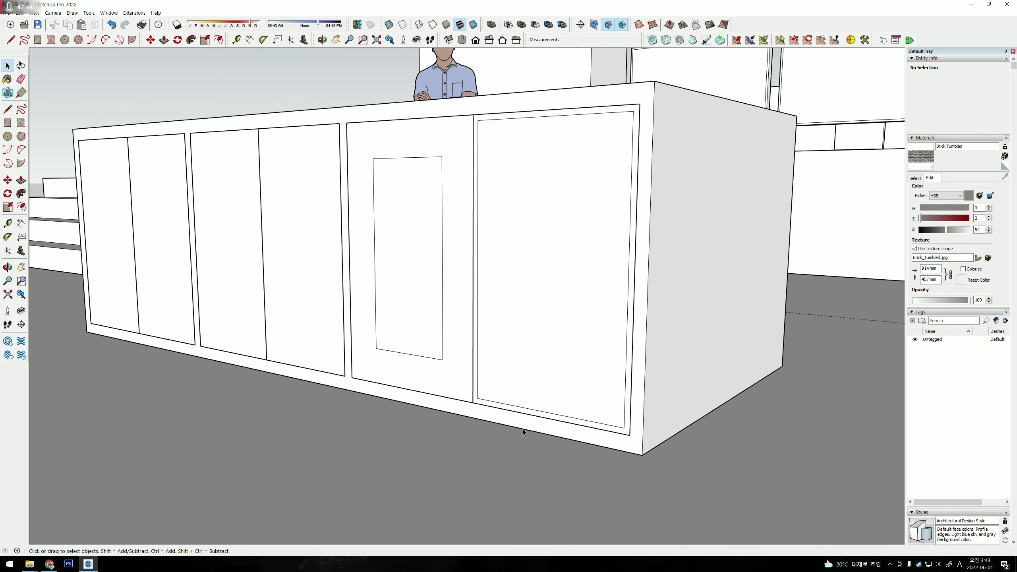
# Push/Pull the middle door's inner rectangle and the right door's inner panel through, making a window and a frame.
pyautogui.doubleClick(387, 262)
pyautogui.press('p')
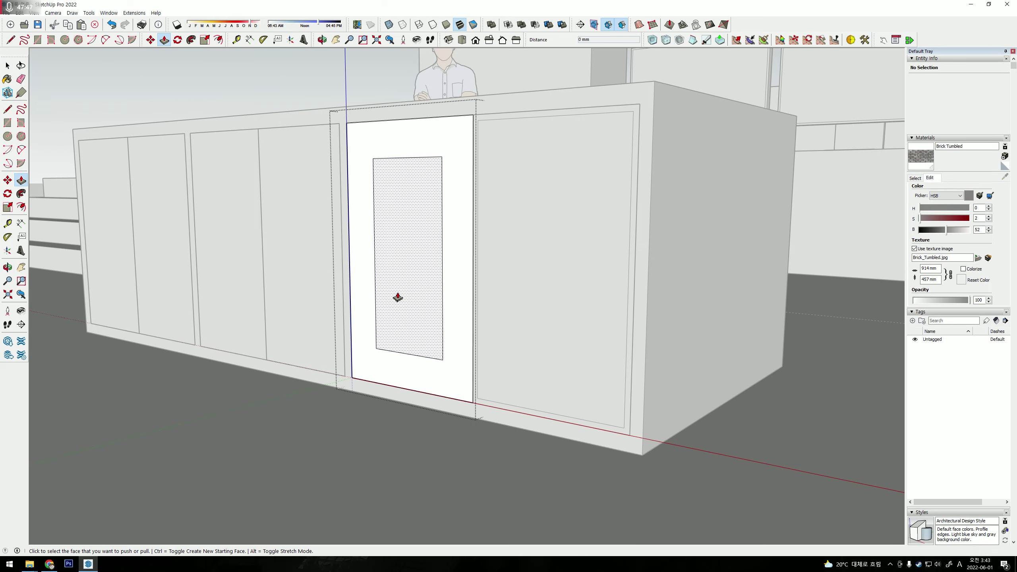
pyautogui.moveTo(397, 303); pyautogui.dragTo(414, 223)
pyautogui.press('space')
pyautogui.doubleClick(529, 255)
pyautogui.press('p')
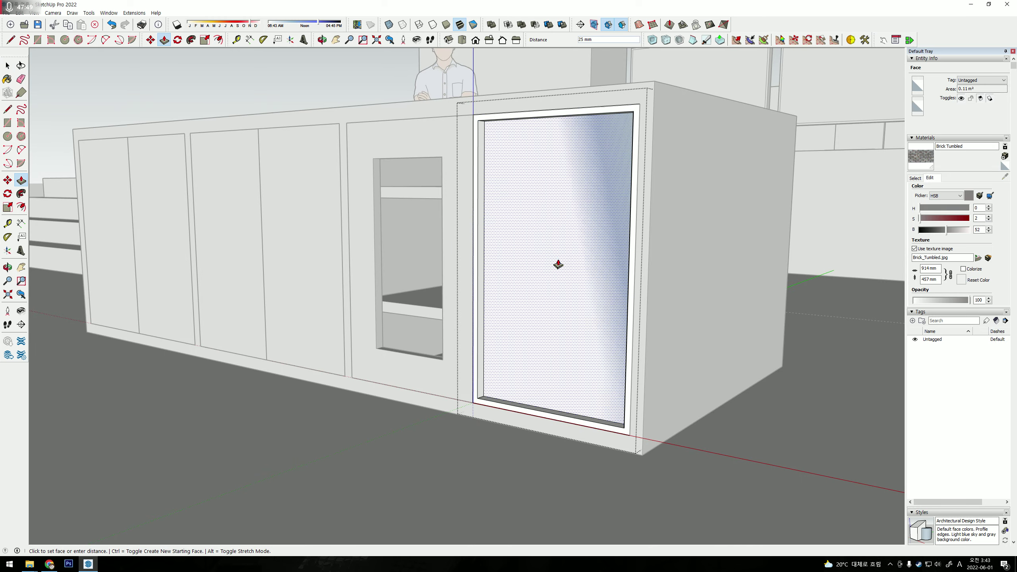
pyautogui.moveTo(552, 266); pyautogui.dragTo(579, 235)
pyautogui.press('space')
pyautogui.moveTo(480, 251); pyautogui.dragTo(465, 284, button='middle')
pyautogui.scroll(3, 547, 289)
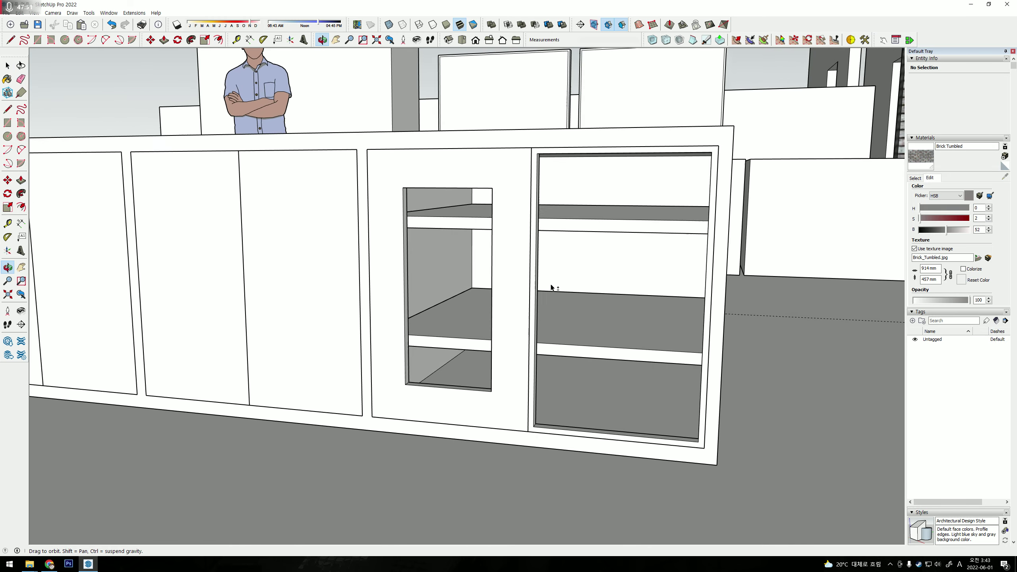
pyautogui.moveTo(552, 292)
pyautogui.mouseDown(button='middle')
pyautogui.moveTo(529, 284)
pyautogui.moveTo(420, 305)
pyautogui.mouseUp(button='middle')
pyautogui.click(420, 306)
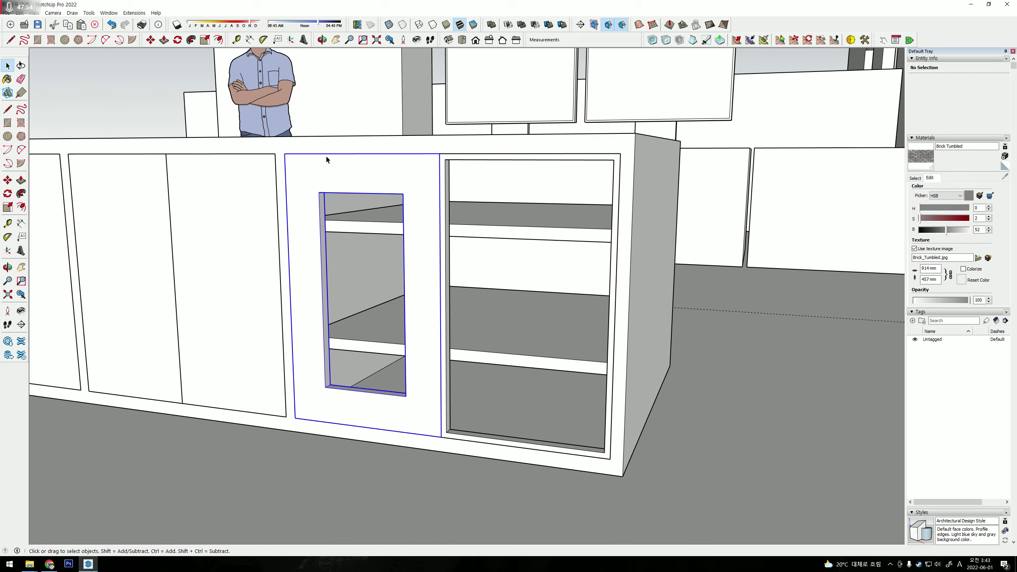
pyautogui.click(445, 439)
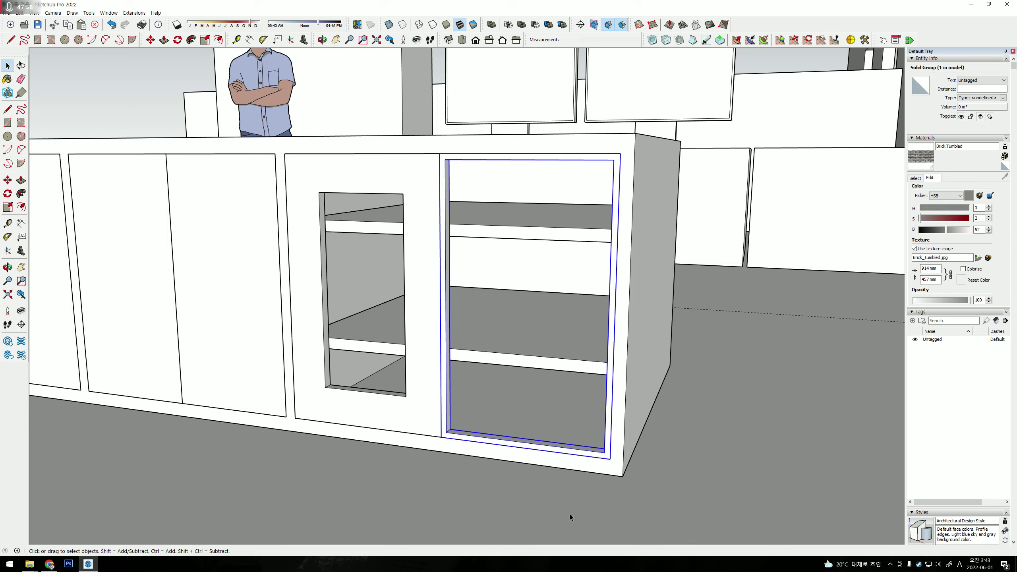
pyautogui.scroll(3, 477, 417)
pyautogui.moveTo(439, 450)
pyautogui.mouseDown(button='middle')
pyautogui.moveTo(340, 416)
pyautogui.moveTo(461, 377)
pyautogui.moveTo(405, 517)
pyautogui.mouseUp(button='middle')
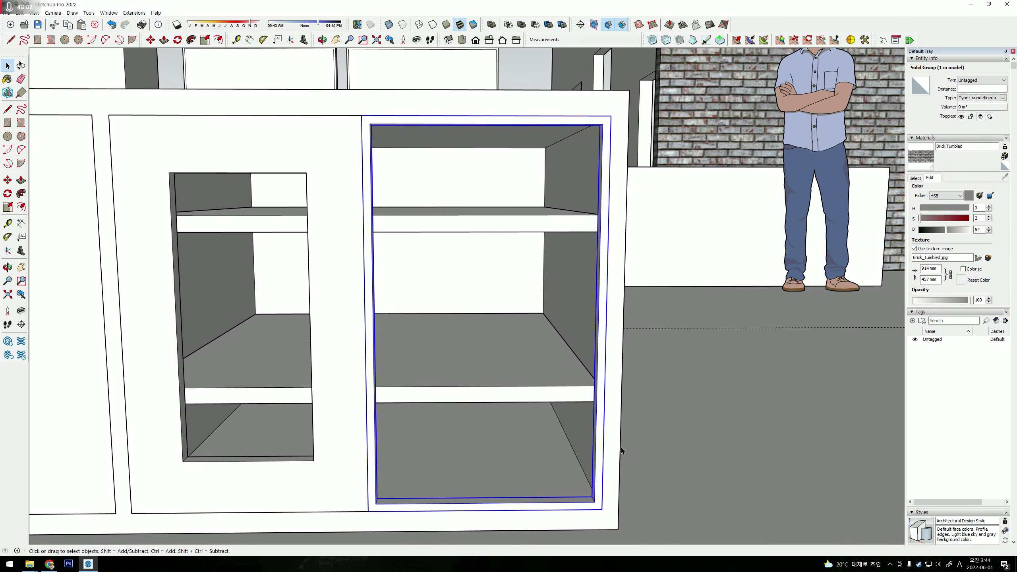
pyautogui.moveTo(621, 447)
pyautogui.mouseDown(button='middle')
pyautogui.moveTo(466, 488)
pyautogui.moveTo(473, 496)
pyautogui.mouseUp(button='middle')
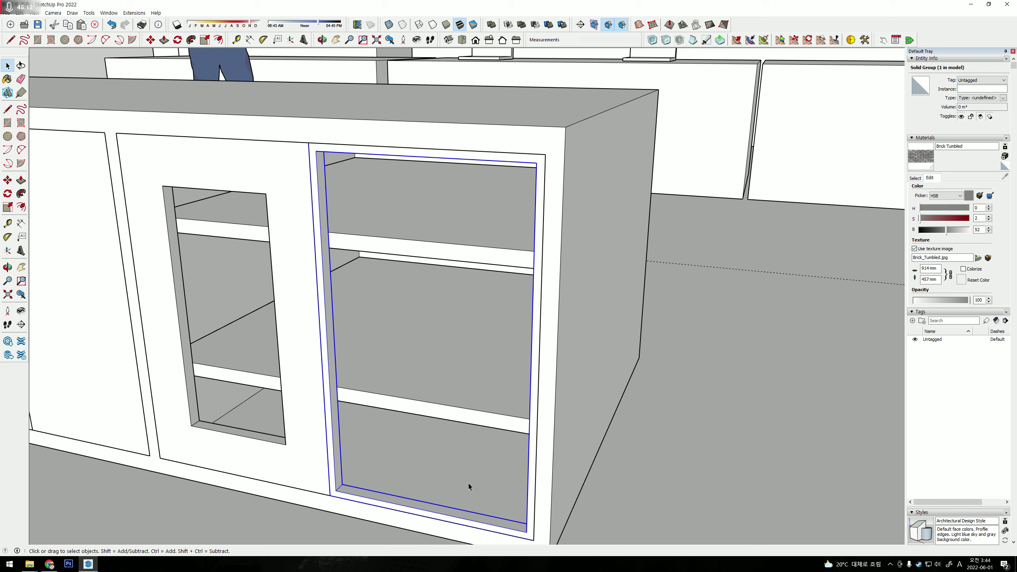
pyautogui.keyDown('shift'); pyautogui.moveTo(255, 391); pyautogui.dragTo(367, 395, button='middle'); pyautogui.keyUp('shift')
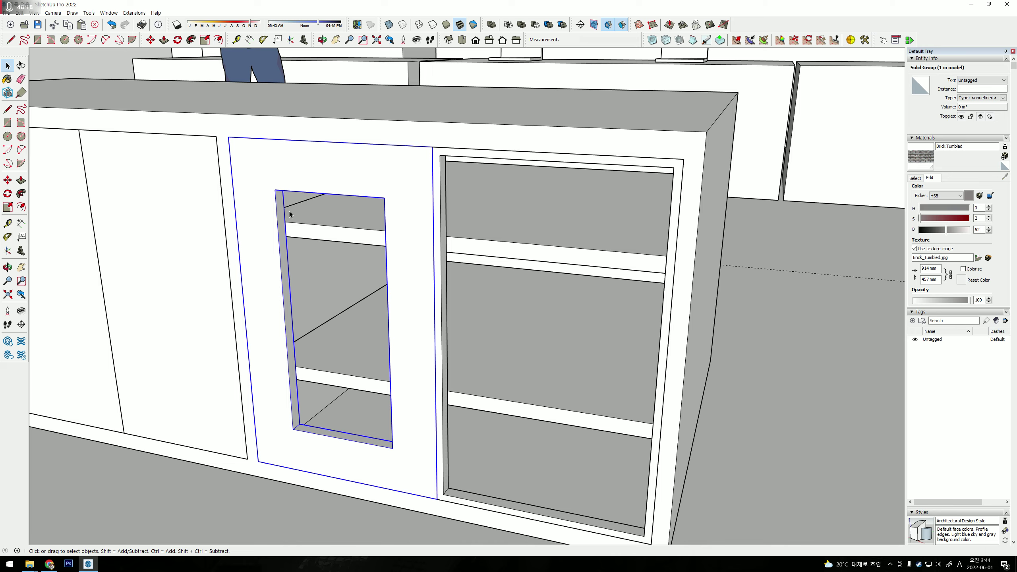
pyautogui.scroll(-1, 388, 461)
pyautogui.scroll(-3, 433, 449)
pyautogui.scroll(-2, 439, 441)
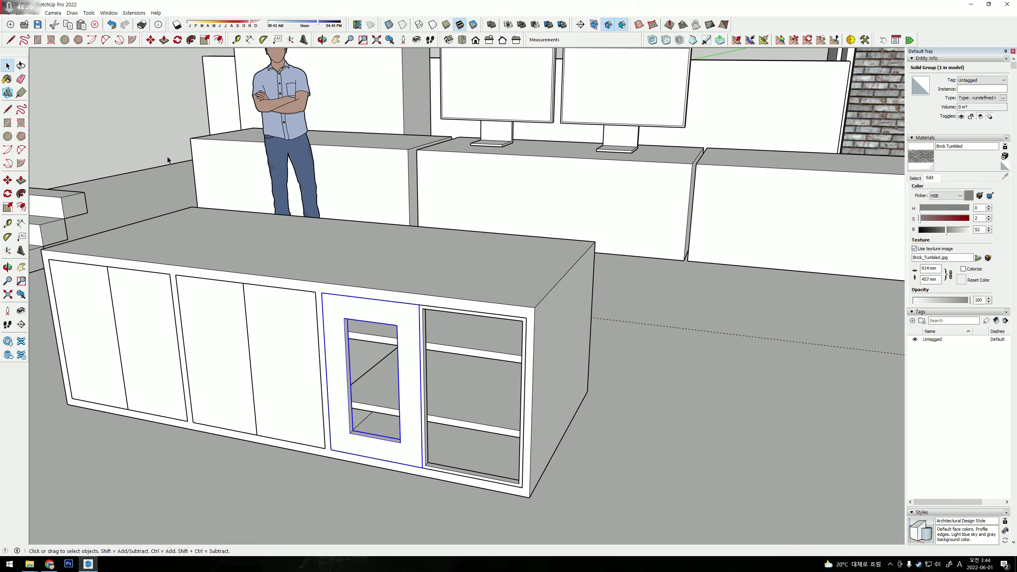
pyautogui.scroll(-4, 168, 160)
pyautogui.click(182, 173)
pyautogui.scroll(4, 182, 176)
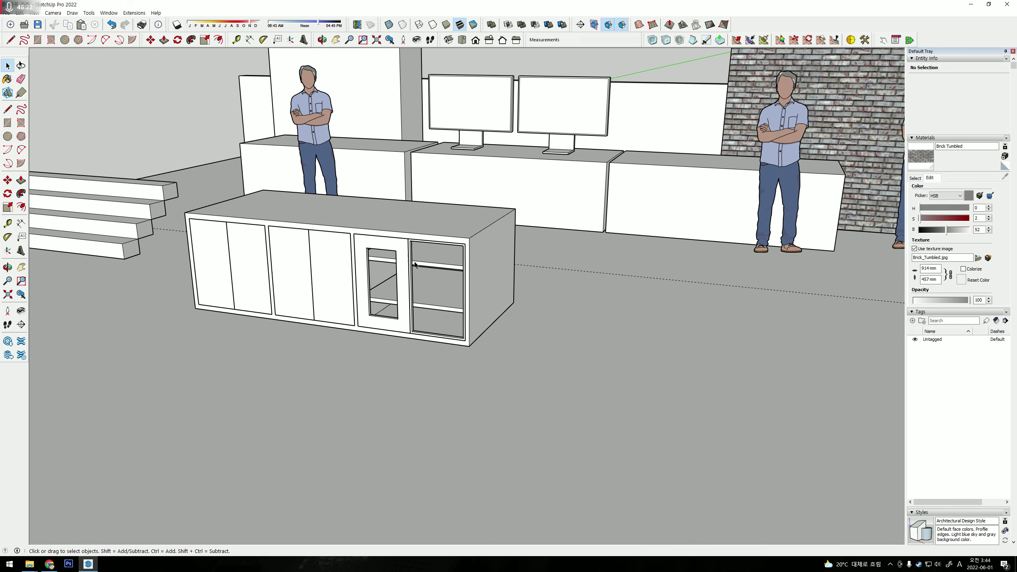
pyautogui.scroll(1, 307, 316)
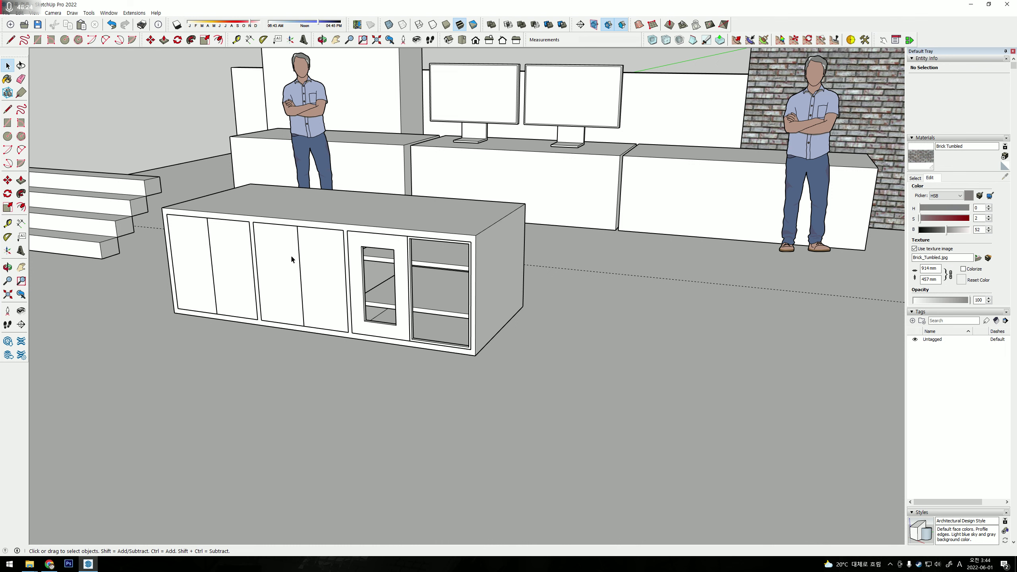
pyautogui.scroll(2, 321, 289)
pyautogui.scroll(1, 401, 330)
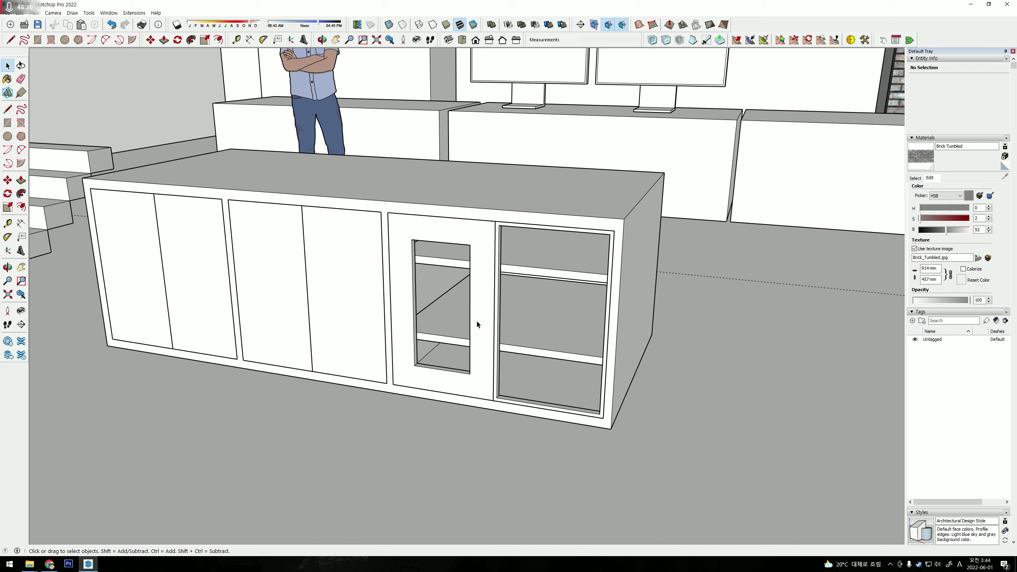
pyautogui.click(514, 402)
pyautogui.scroll(1, 514, 402)
pyautogui.scroll(1, 461, 324)
pyautogui.scroll(1, 470, 394)
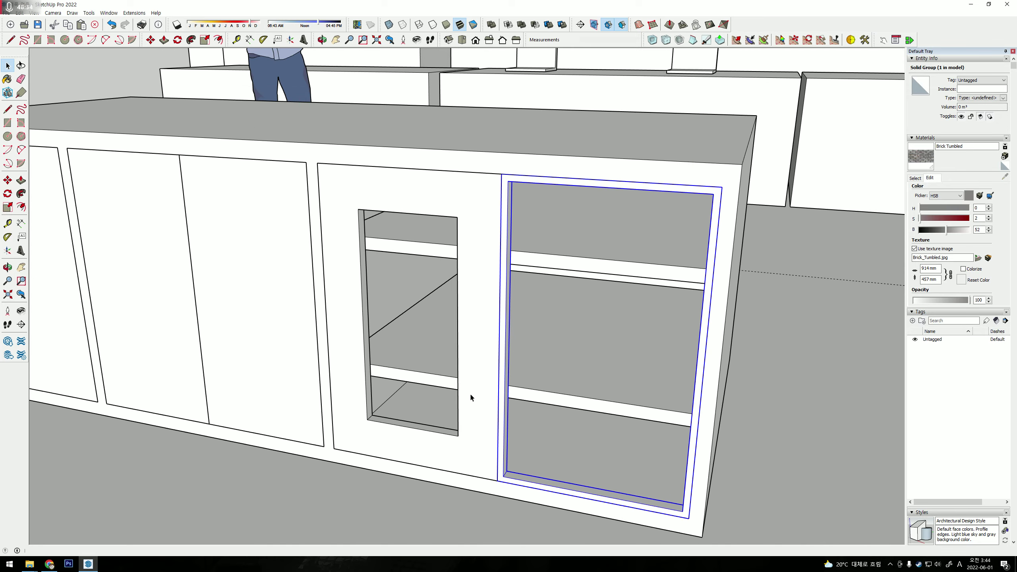
# Remove the two right-hand cabinet doors to leave the shelves open.
pyautogui.keyDown('ctrl'); pyautogui.click(497, 447); pyautogui.keyUp('ctrl')
pyautogui.press('h')
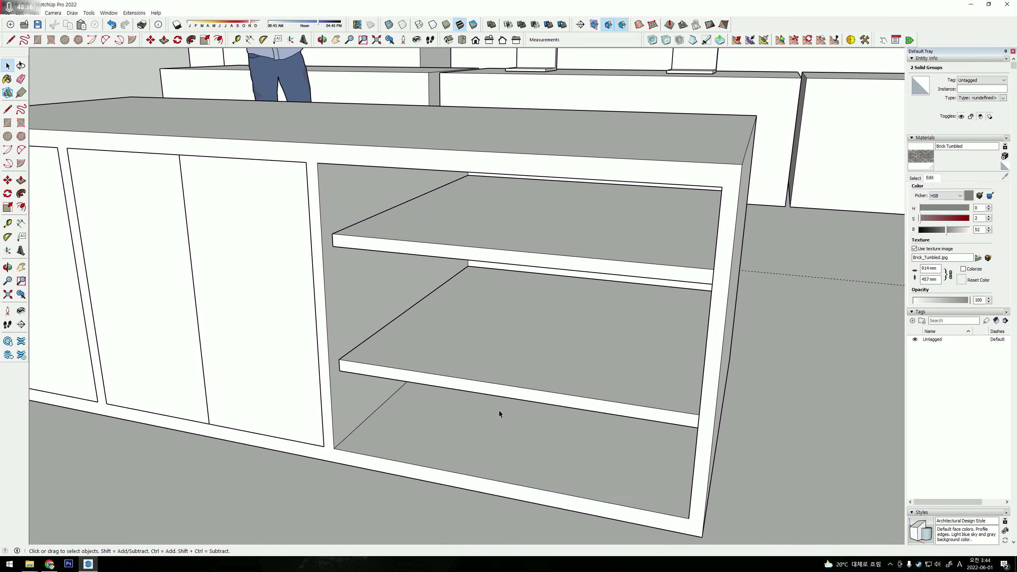
pyautogui.hotkey('ctrl', 'z')
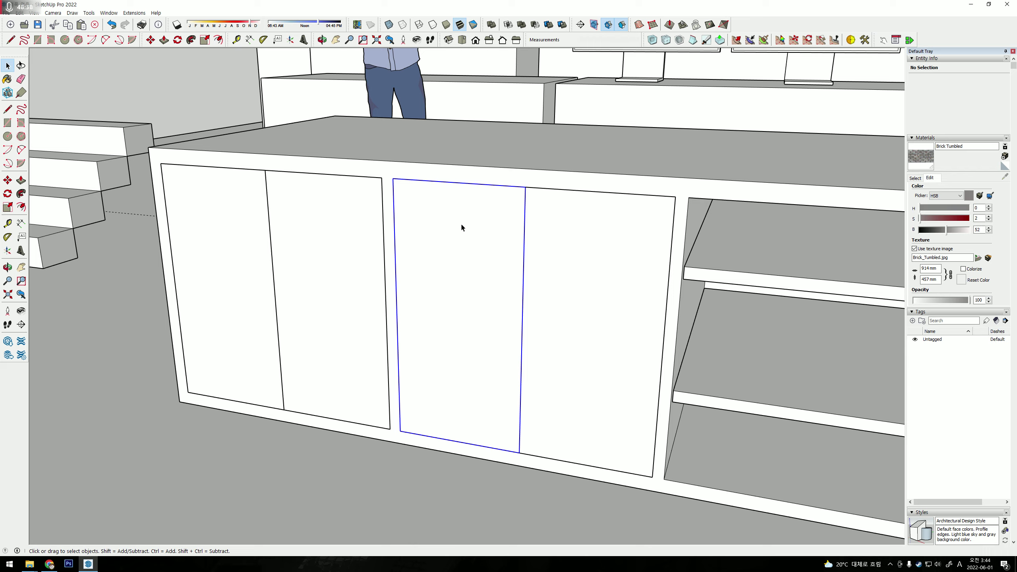
# Swing a left cabinet door open about its top-corner hinge with Rotate.
pyautogui.click(461, 223)
pyautogui.press('o')
pyautogui.press('m')
pyautogui.moveTo(422, 218); pyautogui.dragTo(391, 261, button='middle')
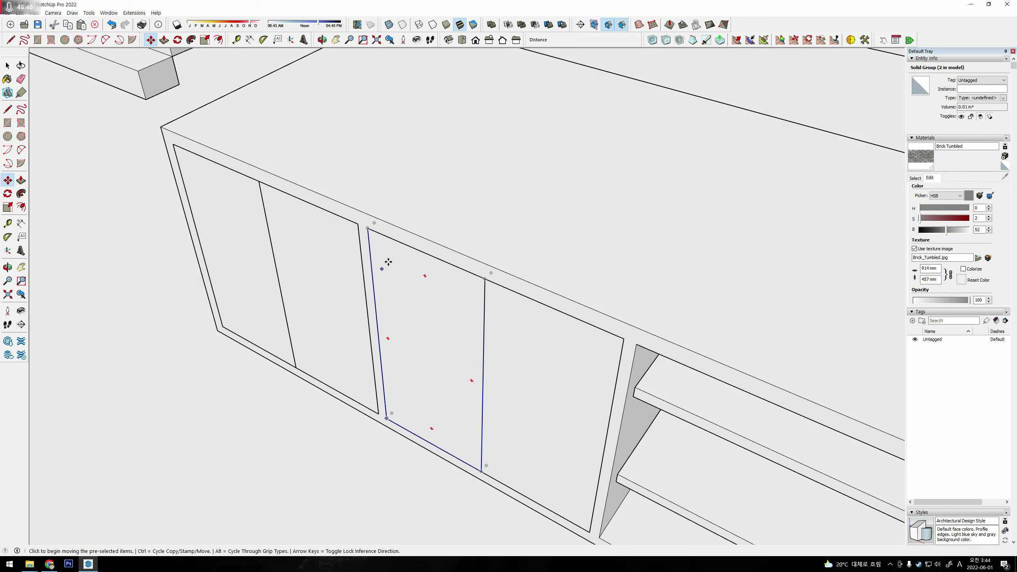
pyautogui.press('q')
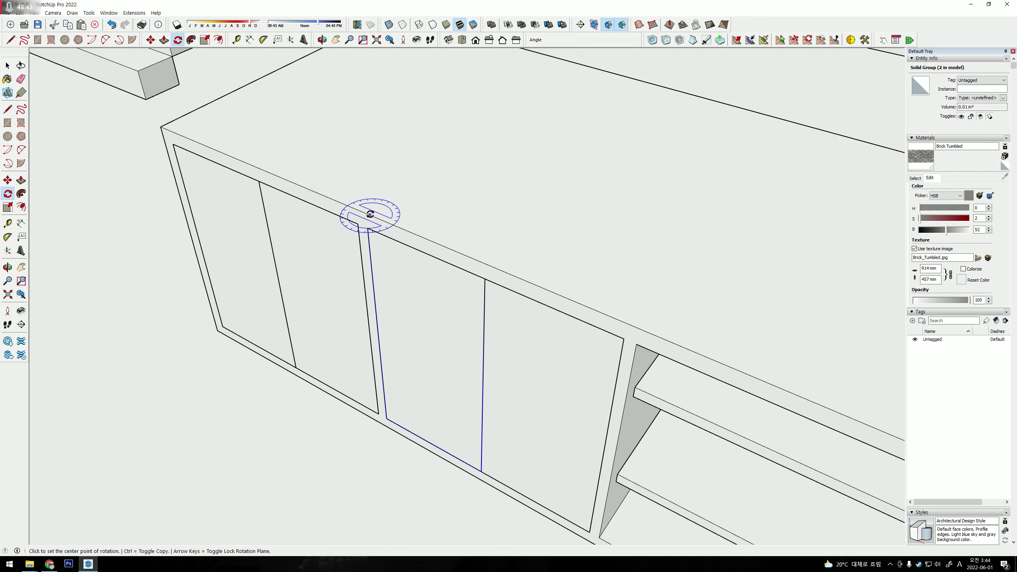
pyautogui.click(369, 216)
pyautogui.click(405, 181)
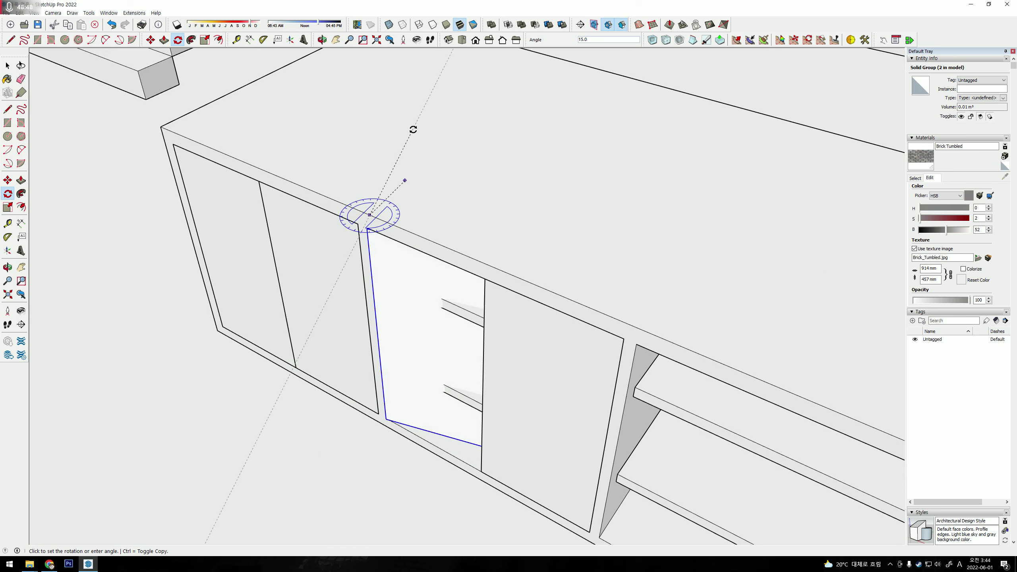
pyautogui.click(398, 254)
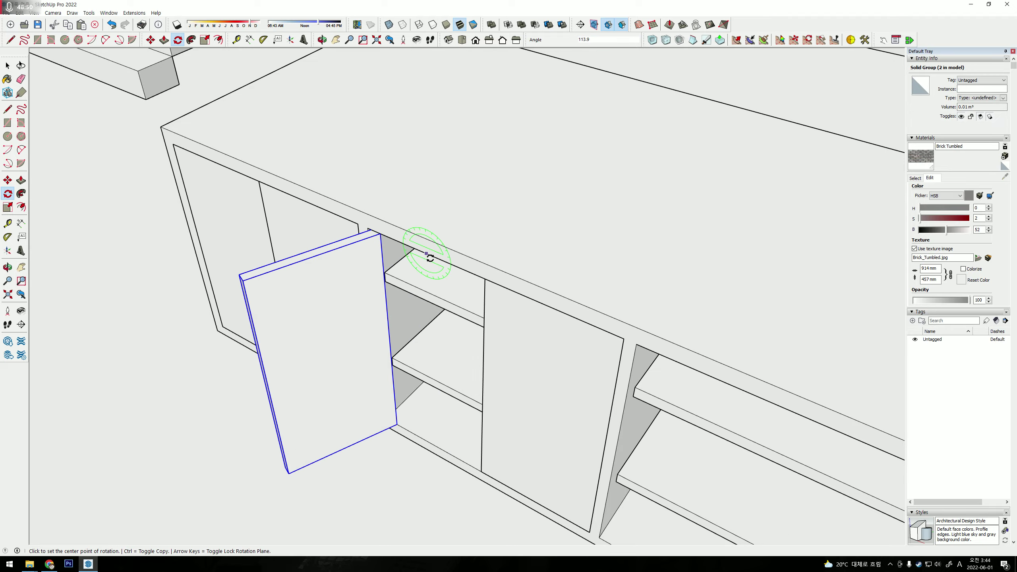
# Undo the door swing so the left door is closed again.
pyautogui.moveTo(427, 257)
pyautogui.mouseDown(button='middle')
pyautogui.moveTo(437, 301)
pyautogui.moveTo(408, 314)
pyautogui.mouseUp(button='middle')
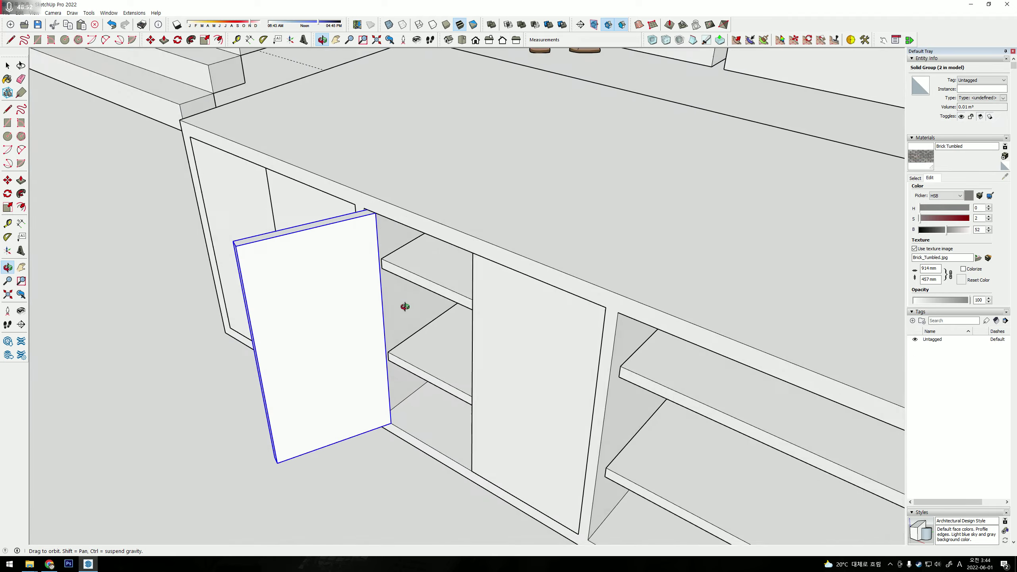
pyautogui.press('space')
pyautogui.hotkey('ctrl', 'z')
pyautogui.scroll(-5, 408, 312)
pyautogui.moveTo(421, 285); pyautogui.dragTo(496, 267, button='middle')
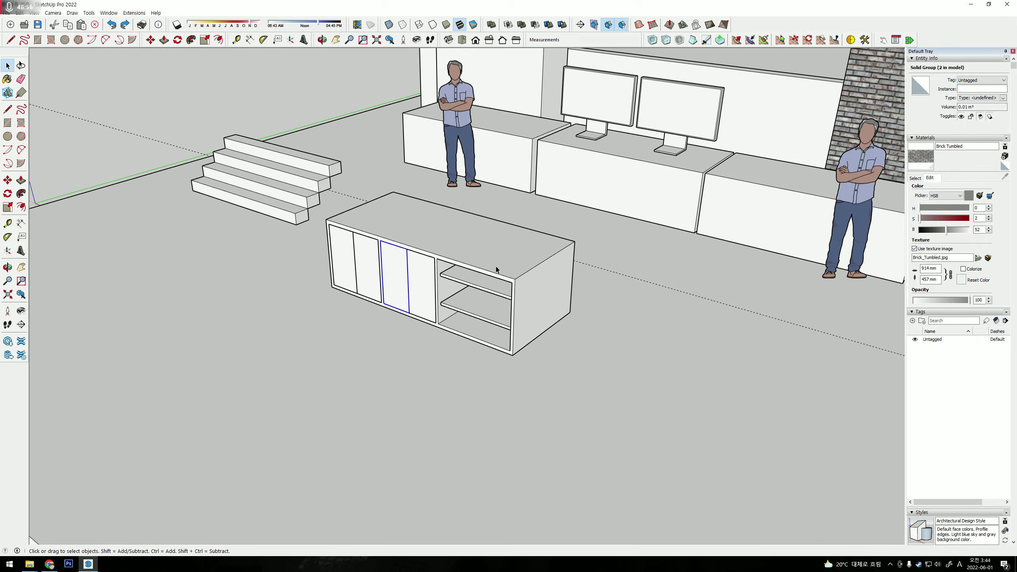
# Delete the middle scale figure standing by the brick wall, then orbit around the wall.
pyautogui.scroll(5, 496, 266)
pyautogui.scroll(3, 413, 289)
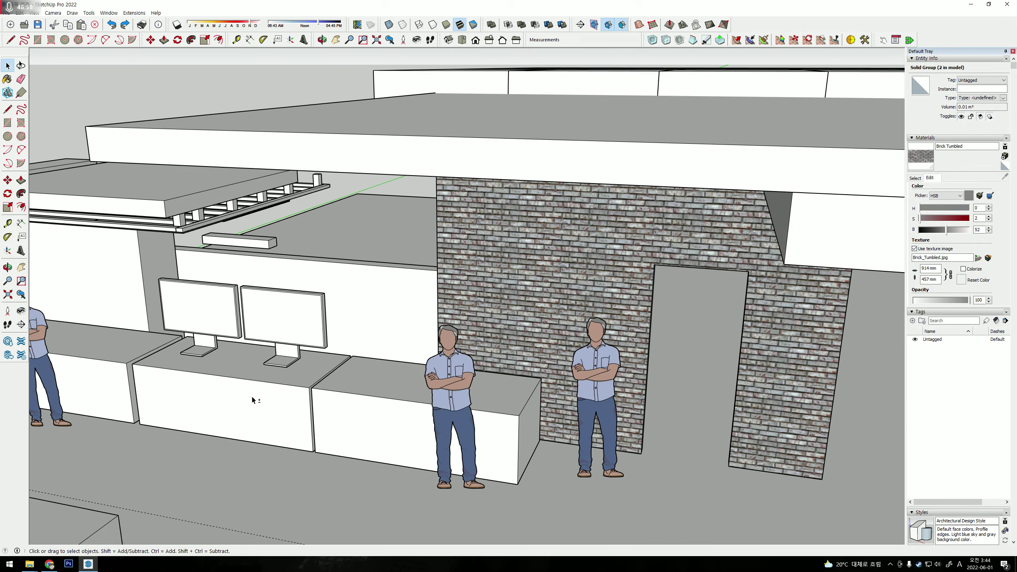
pyautogui.scroll(-5, 490, 280)
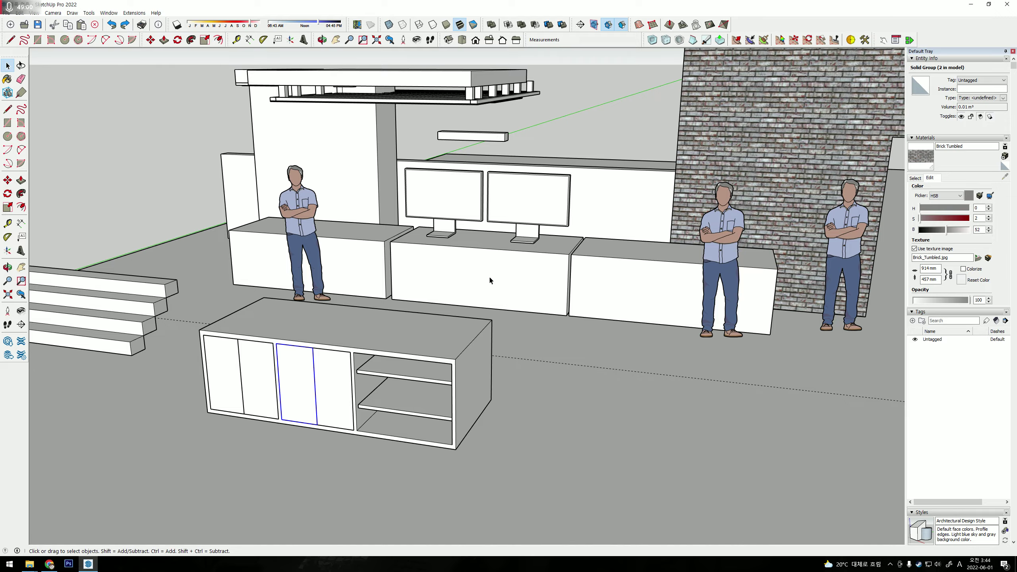
pyautogui.moveTo(490, 280)
pyautogui.mouseDown(button='middle')
pyautogui.moveTo(516, 281)
pyautogui.moveTo(386, 293)
pyautogui.moveTo(593, 286)
pyautogui.moveTo(265, 327)
pyautogui.moveTo(312, 322)
pyautogui.mouseUp(button='middle')
pyautogui.click(304, 320)
pyautogui.press('Delete')
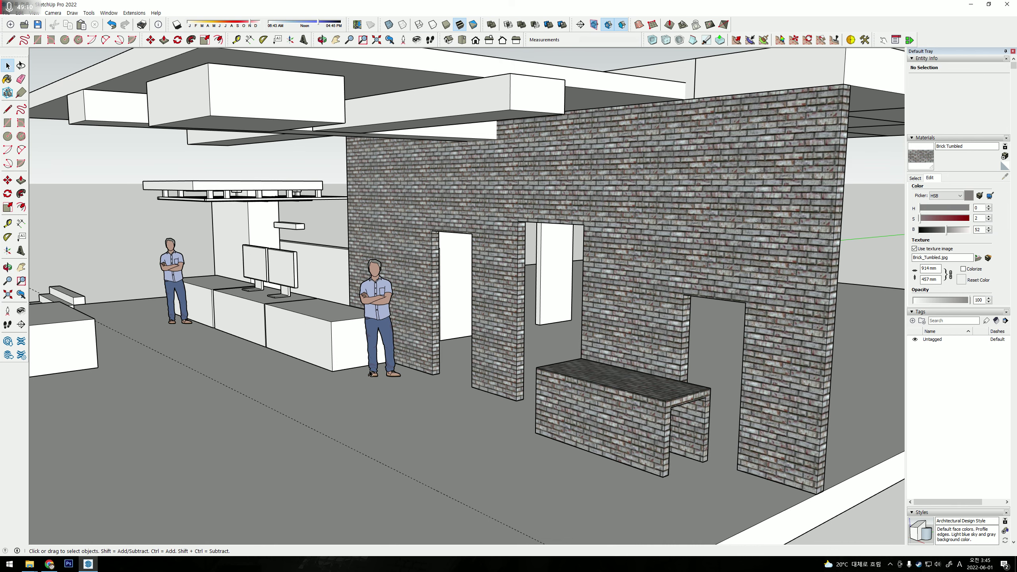
pyautogui.moveTo(370, 373); pyautogui.dragTo(417, 372, button='middle')
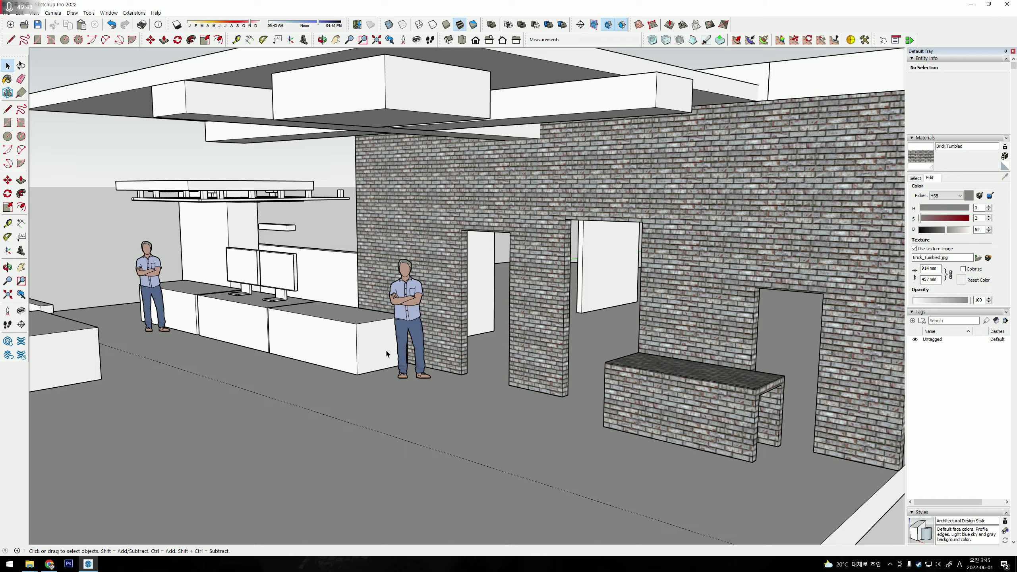
pyautogui.scroll(2, 269, 212)
pyautogui.scroll(5, 268, 212)
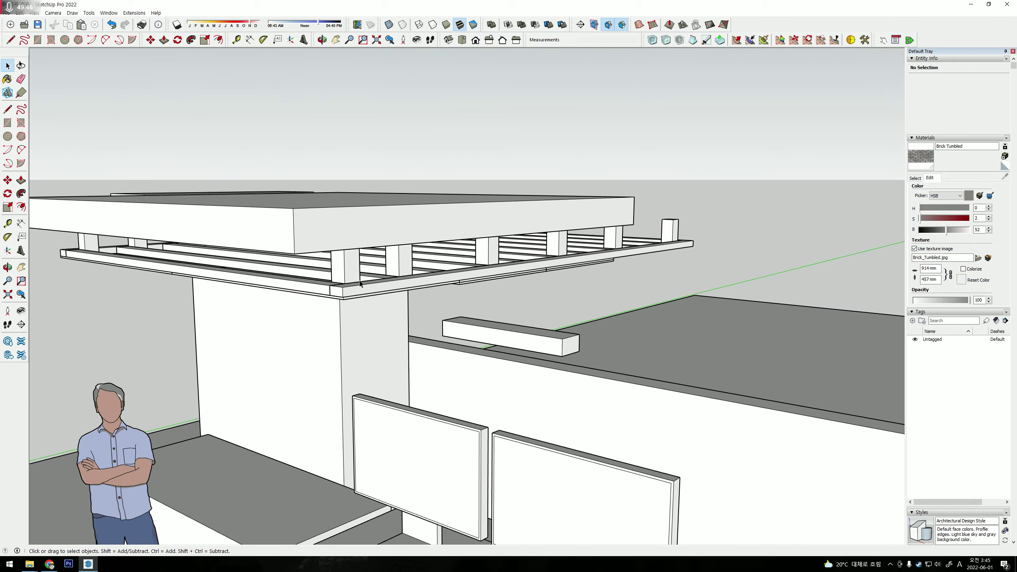
pyautogui.moveTo(268, 213)
pyautogui.mouseDown(button='middle')
pyautogui.moveTo(373, 191)
pyautogui.moveTo(511, 296)
pyautogui.mouseUp(button='middle')
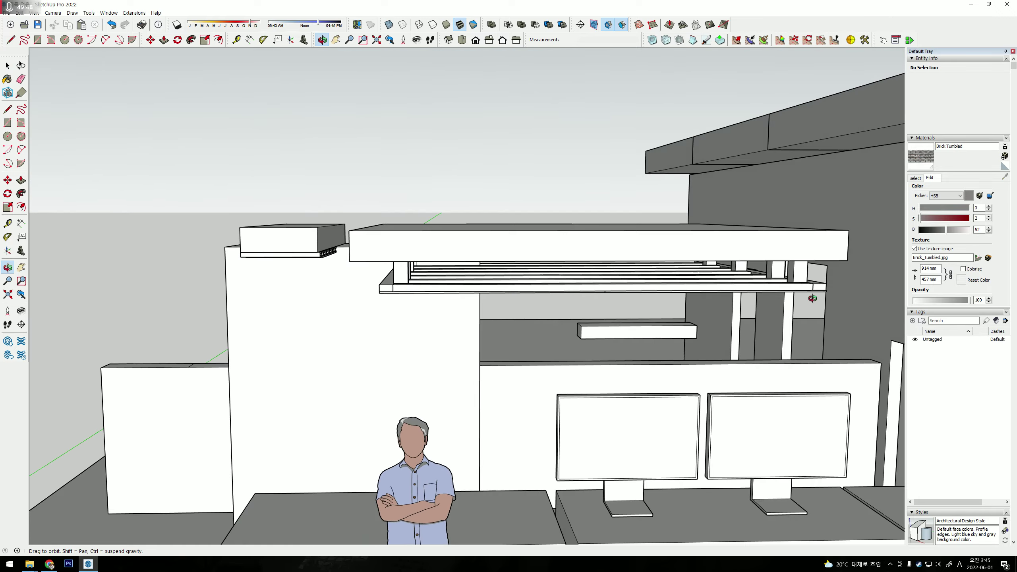
pyautogui.scroll(-5, 512, 296)
pyautogui.scroll(-2, 502, 268)
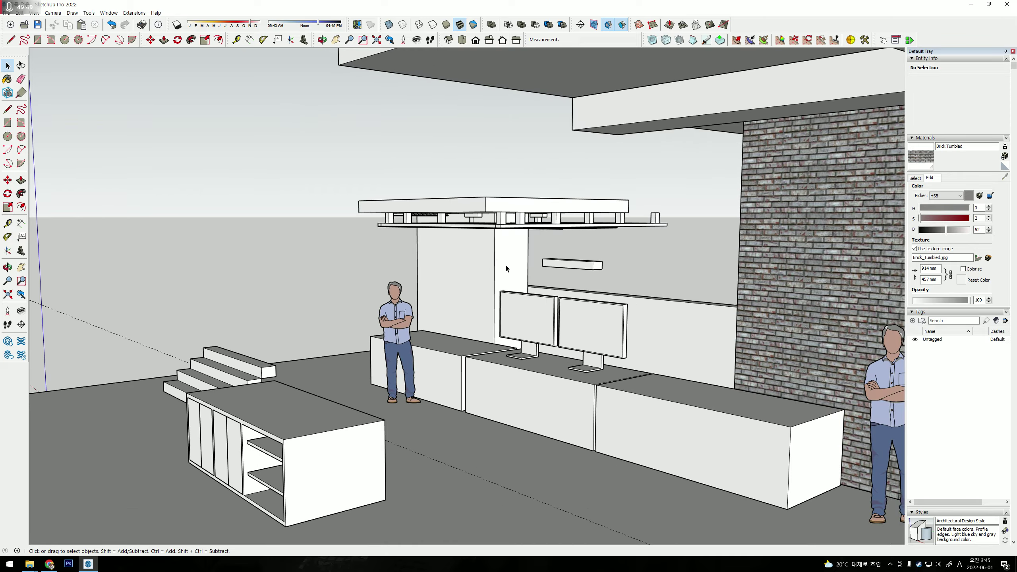
pyautogui.moveTo(504, 274)
pyautogui.mouseDown(button='middle')
pyautogui.moveTo(571, 290)
pyautogui.moveTo(482, 157)
pyautogui.mouseUp(button='middle')
pyautogui.scroll(3, 472, 146)
pyautogui.scroll(2, 465, 136)
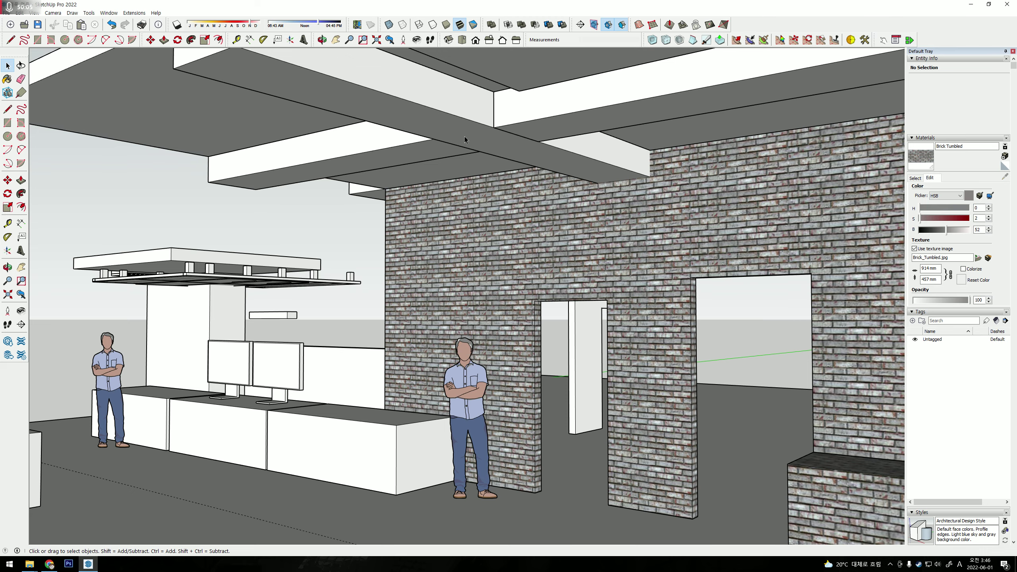
pyautogui.moveTo(465, 137)
pyautogui.mouseDown(button='middle')
pyautogui.moveTo(305, 331)
pyautogui.moveTo(548, 349)
pyautogui.moveTo(527, 284)
pyautogui.moveTo(377, 312)
pyautogui.mouseUp(button='middle')
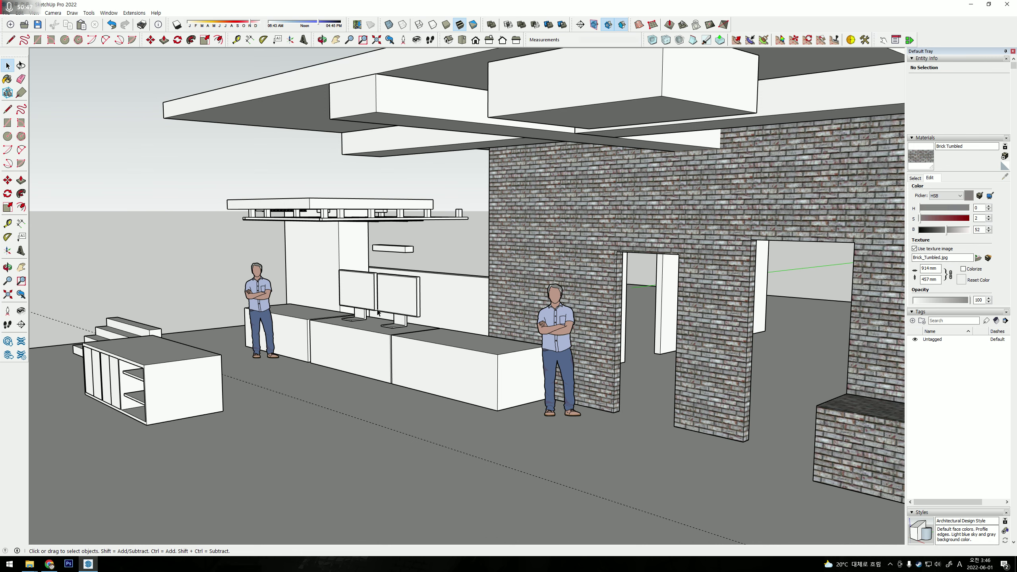
pyautogui.scroll(5, 378, 312)
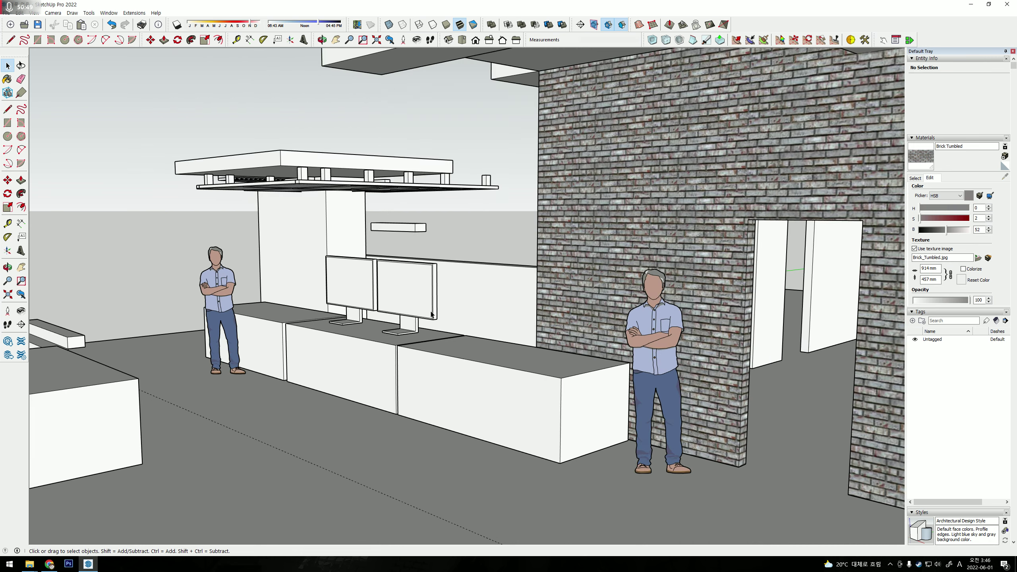
pyautogui.moveTo(378, 312); pyautogui.dragTo(504, 311, button='middle')
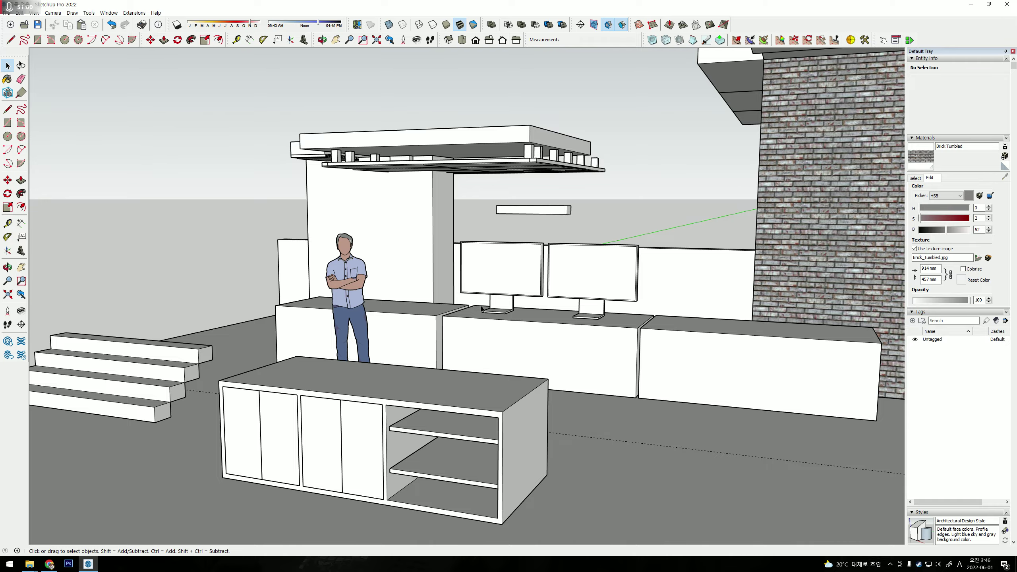
pyautogui.moveTo(476, 310); pyautogui.dragTo(460, 340, button='middle')
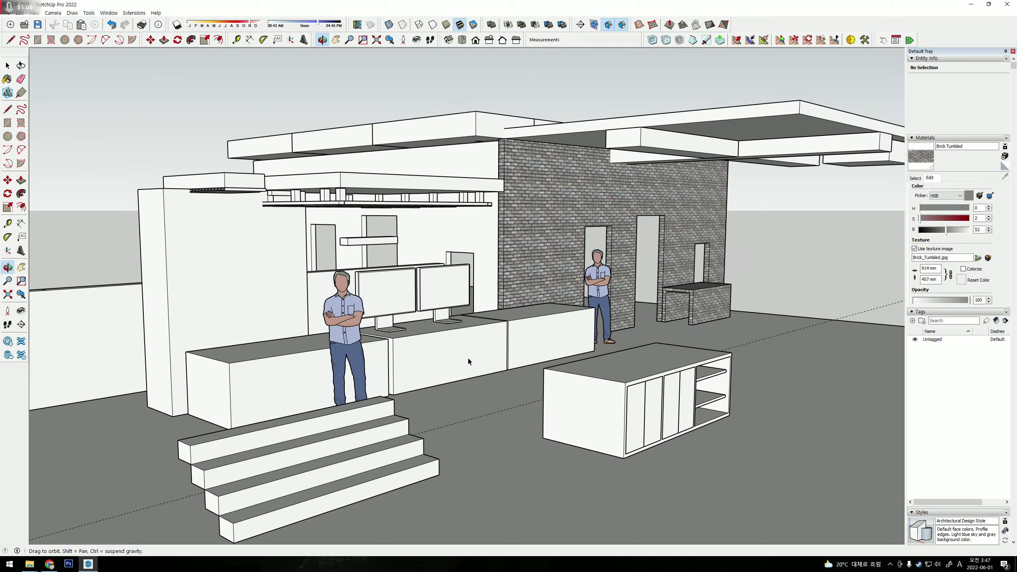
pyautogui.moveTo(460, 340)
pyautogui.mouseDown(button='middle')
pyautogui.moveTo(494, 350)
pyautogui.moveTo(474, 304)
pyautogui.mouseUp(button='middle')
pyautogui.scroll(2, 494, 349)
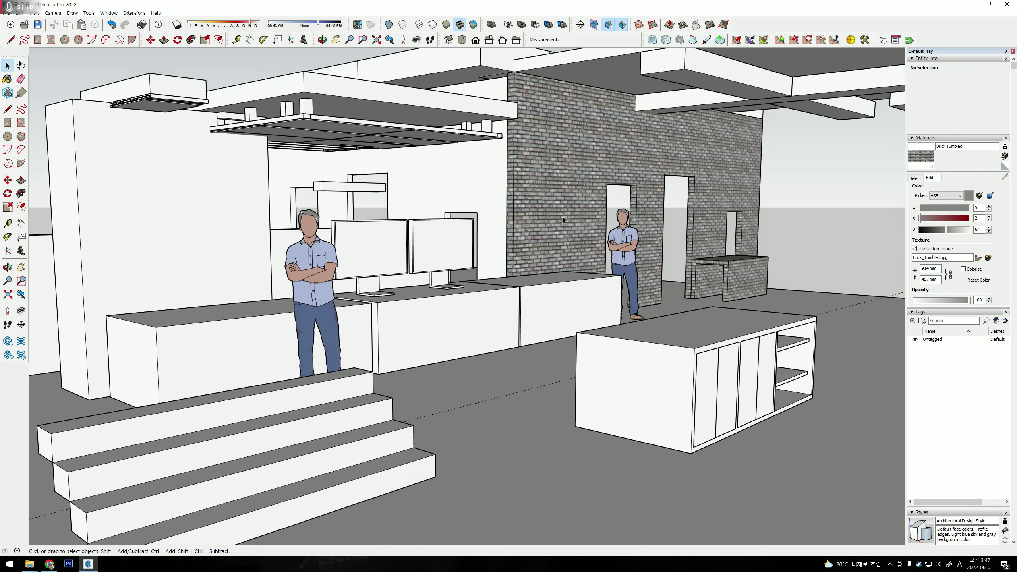
pyautogui.moveTo(563, 218); pyautogui.dragTo(569, 244, button='middle')
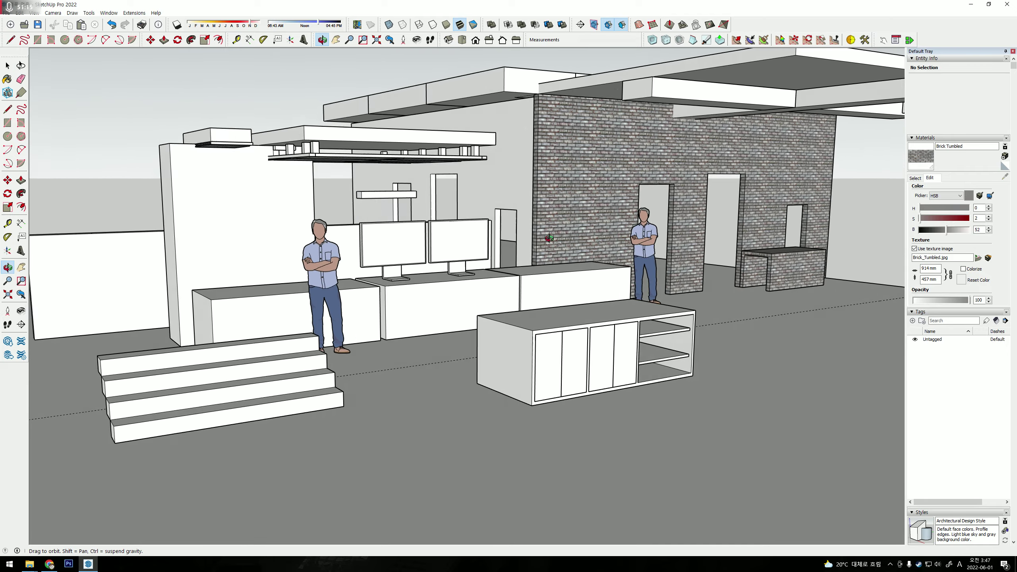
pyautogui.moveTo(568, 244)
pyautogui.mouseDown(button='middle')
pyautogui.moveTo(254, 198)
pyautogui.moveTo(645, 244)
pyautogui.moveTo(486, 121)
pyautogui.moveTo(532, 227)
pyautogui.moveTo(530, 204)
pyautogui.moveTo(553, 199)
pyautogui.mouseUp(button='middle')
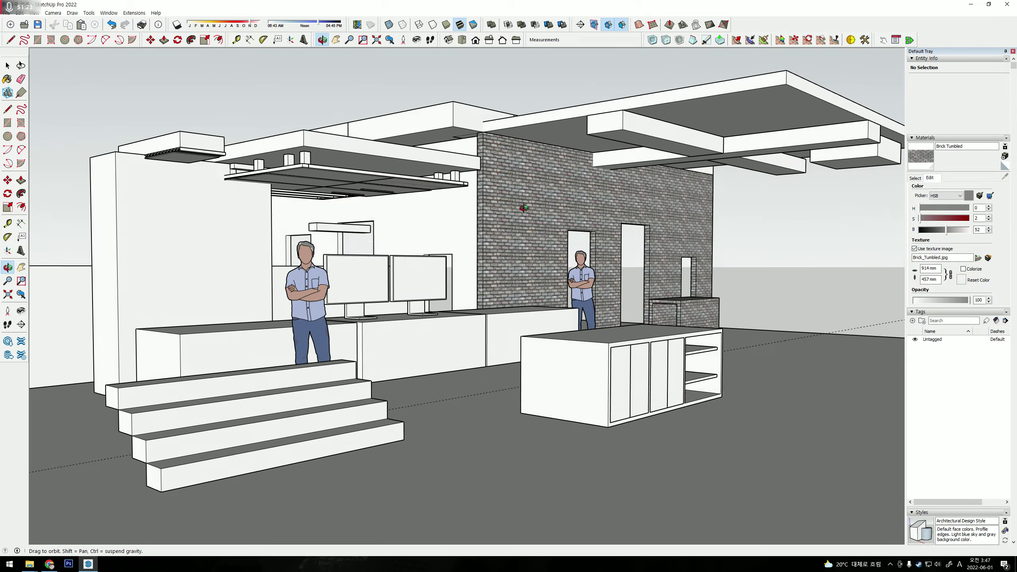
pyautogui.press('space')
pyautogui.scroll(2, 566, 201)
pyautogui.scroll(-2, 568, 206)
pyautogui.scroll(2, 568, 205)
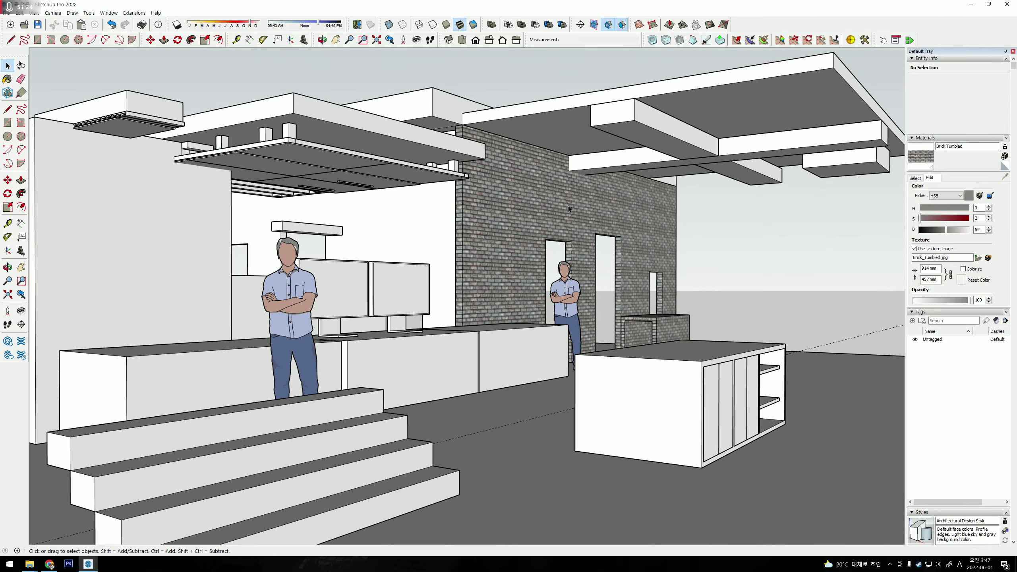
# Enable shadows with Dark set to 25 and the shadow date at 01/01.
pyautogui.scroll(-3, 568, 208)
pyautogui.scroll(-2, 568, 208)
pyautogui.scroll(-5, 940, 328)
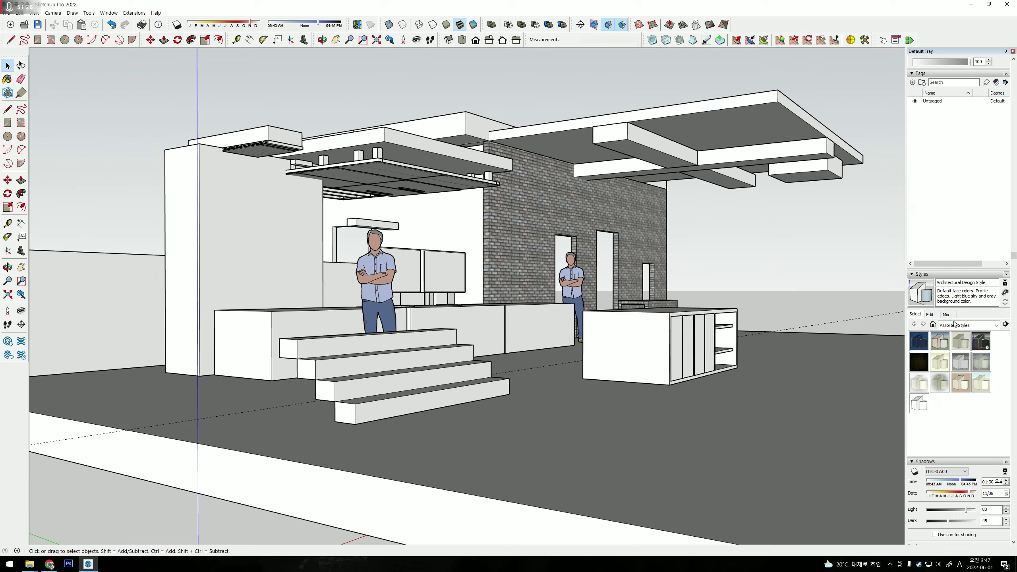
pyautogui.scroll(-5, 940, 328)
pyautogui.click(914, 281)
pyautogui.moveTo(561, 341); pyautogui.dragTo(589, 343, button='middle')
pyautogui.moveTo(948, 331)
pyautogui.mouseDown()
pyautogui.moveTo(969, 300)
pyautogui.moveTo(943, 294)
pyautogui.moveTo(954, 291)
pyautogui.moveTo(954, 304)
pyautogui.moveTo(928, 303)
pyautogui.mouseUp()
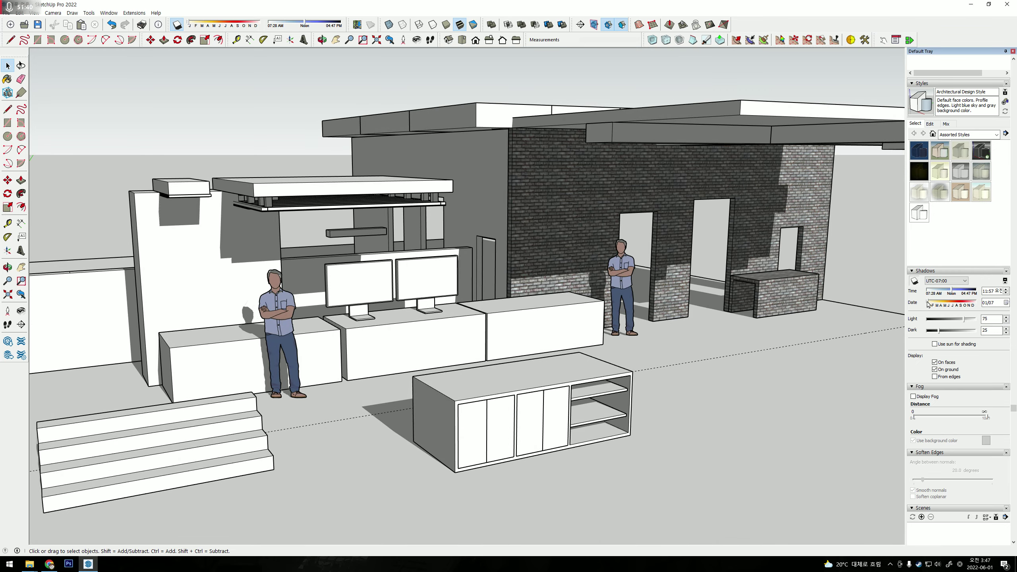
pyautogui.moveTo(537, 323)
pyautogui.mouseDown(button='middle')
pyautogui.moveTo(620, 291)
pyautogui.moveTo(650, 294)
pyautogui.mouseUp(button='middle')
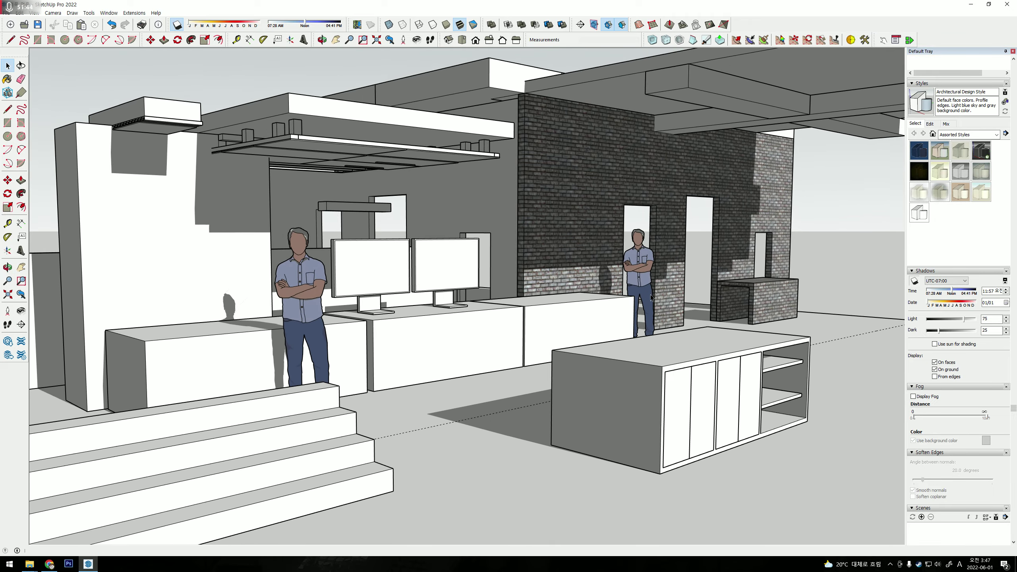